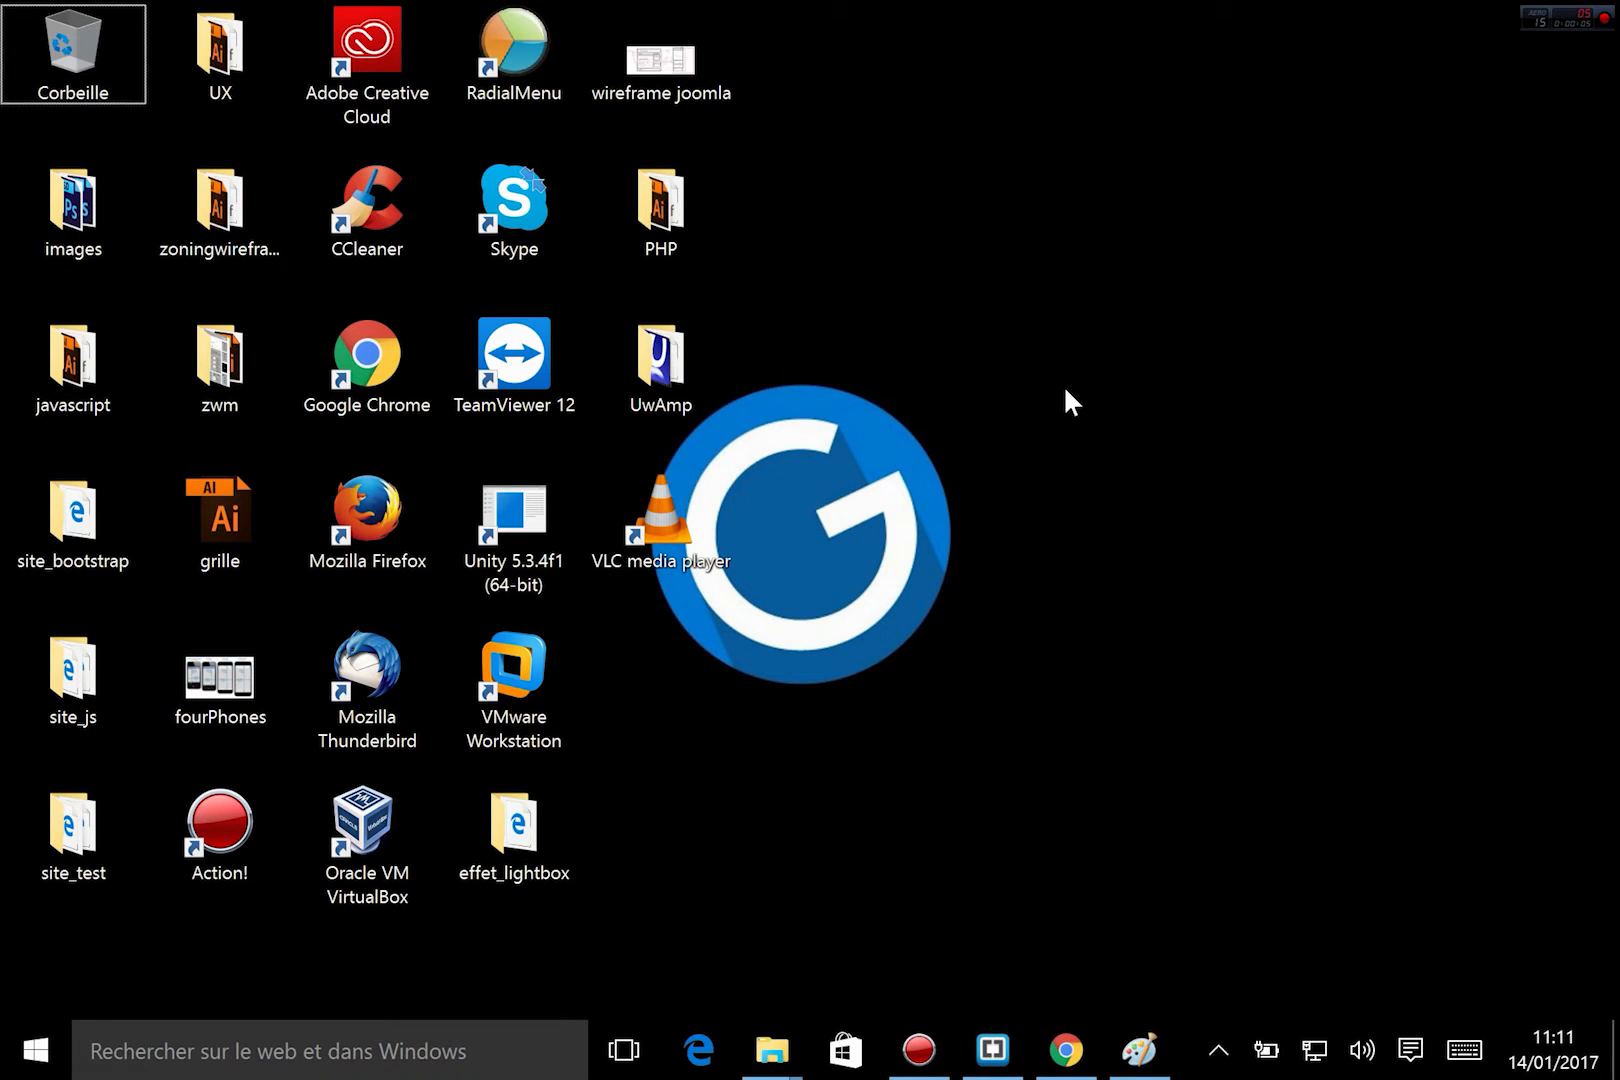
# Switch to Chrome and view the Joomla site's Accueil page.
pyautogui.click(1066, 1050)
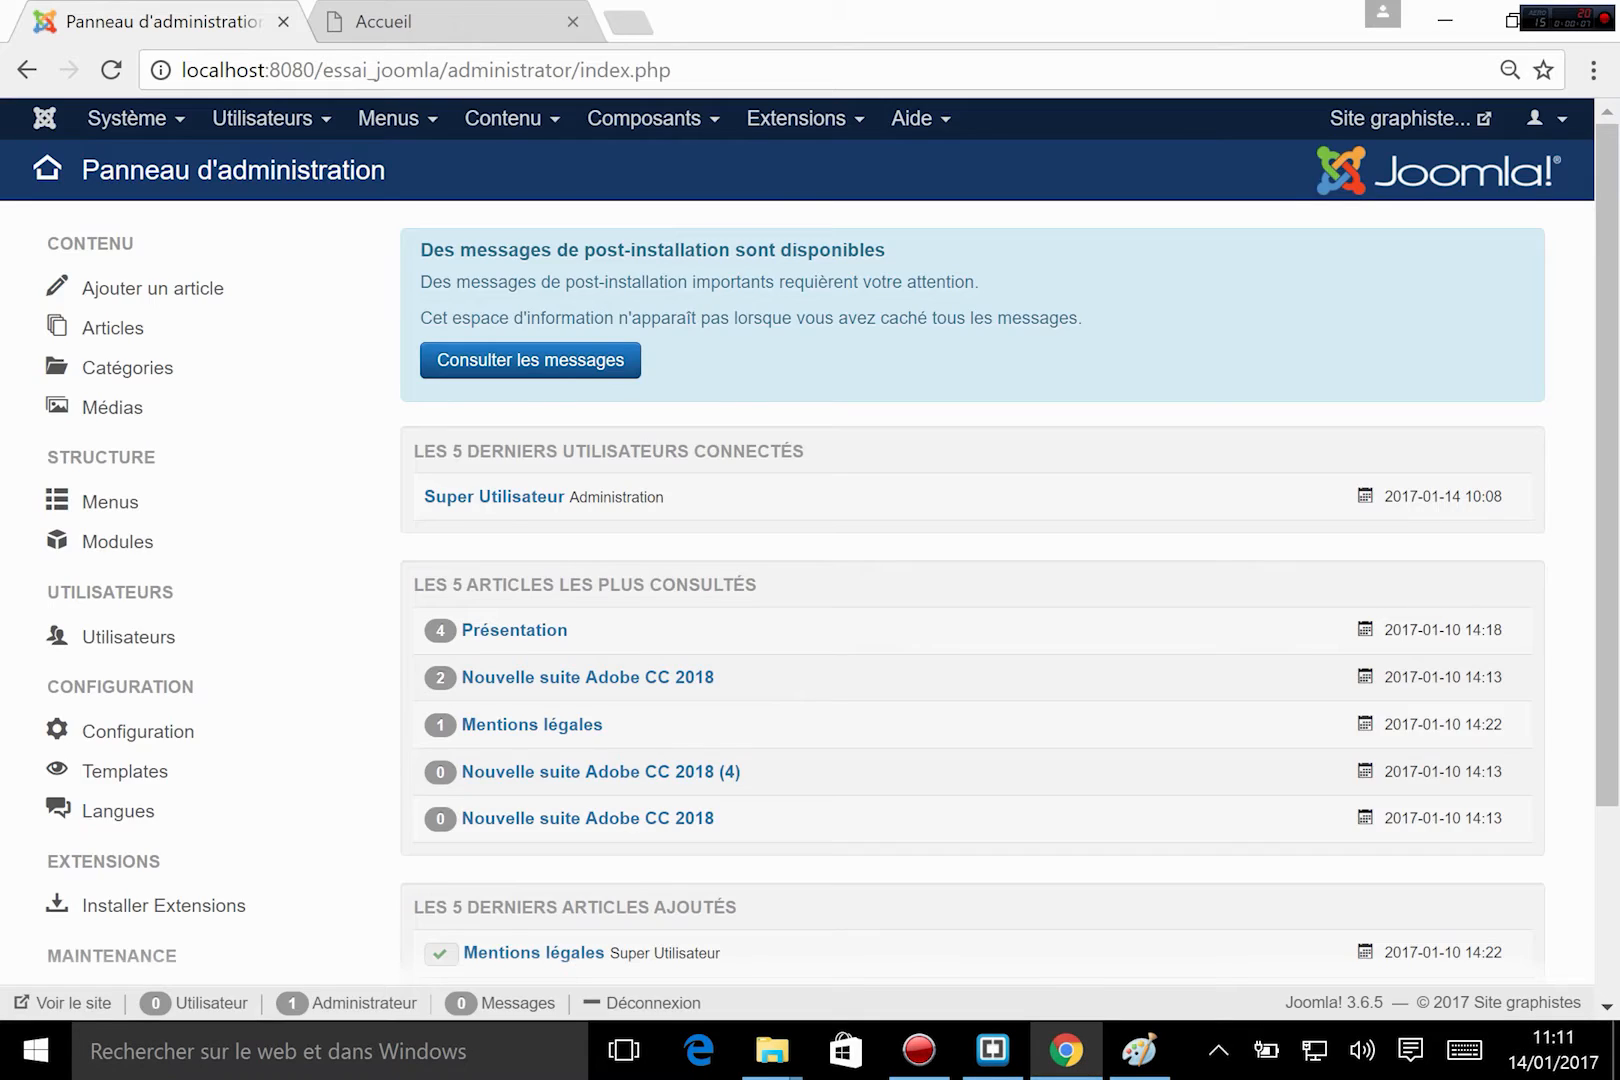
pyautogui.click(450, 21)
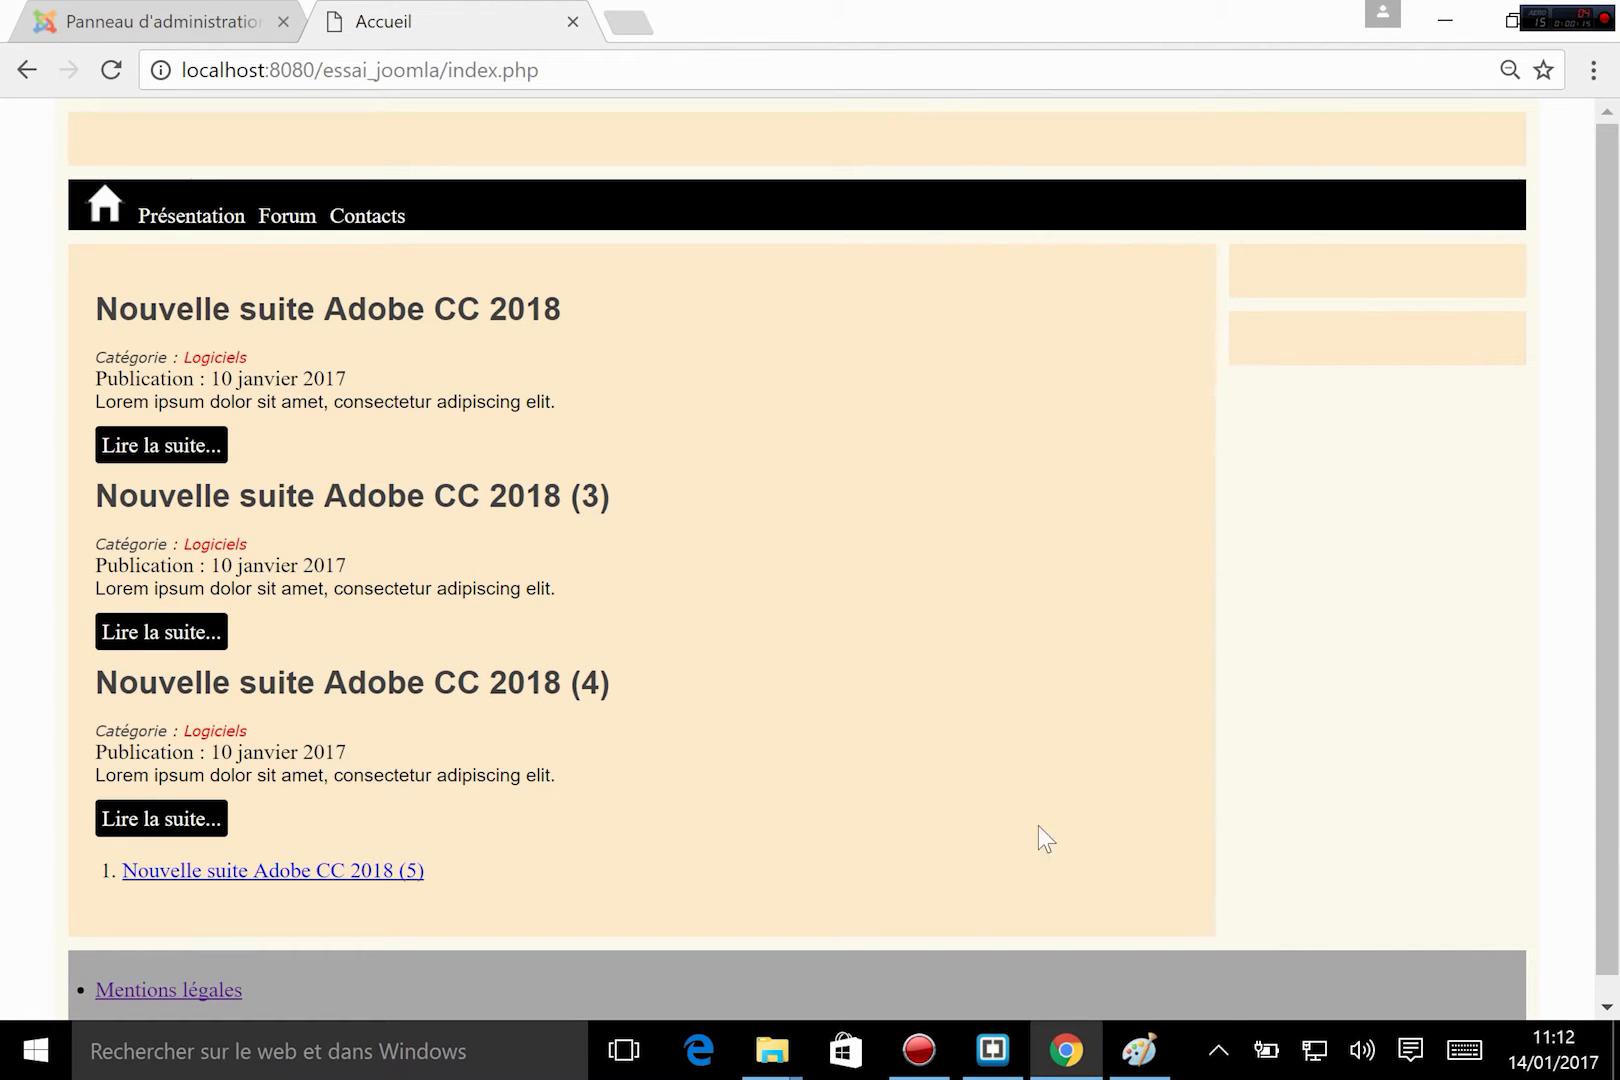
pyautogui.click(1066, 1050)
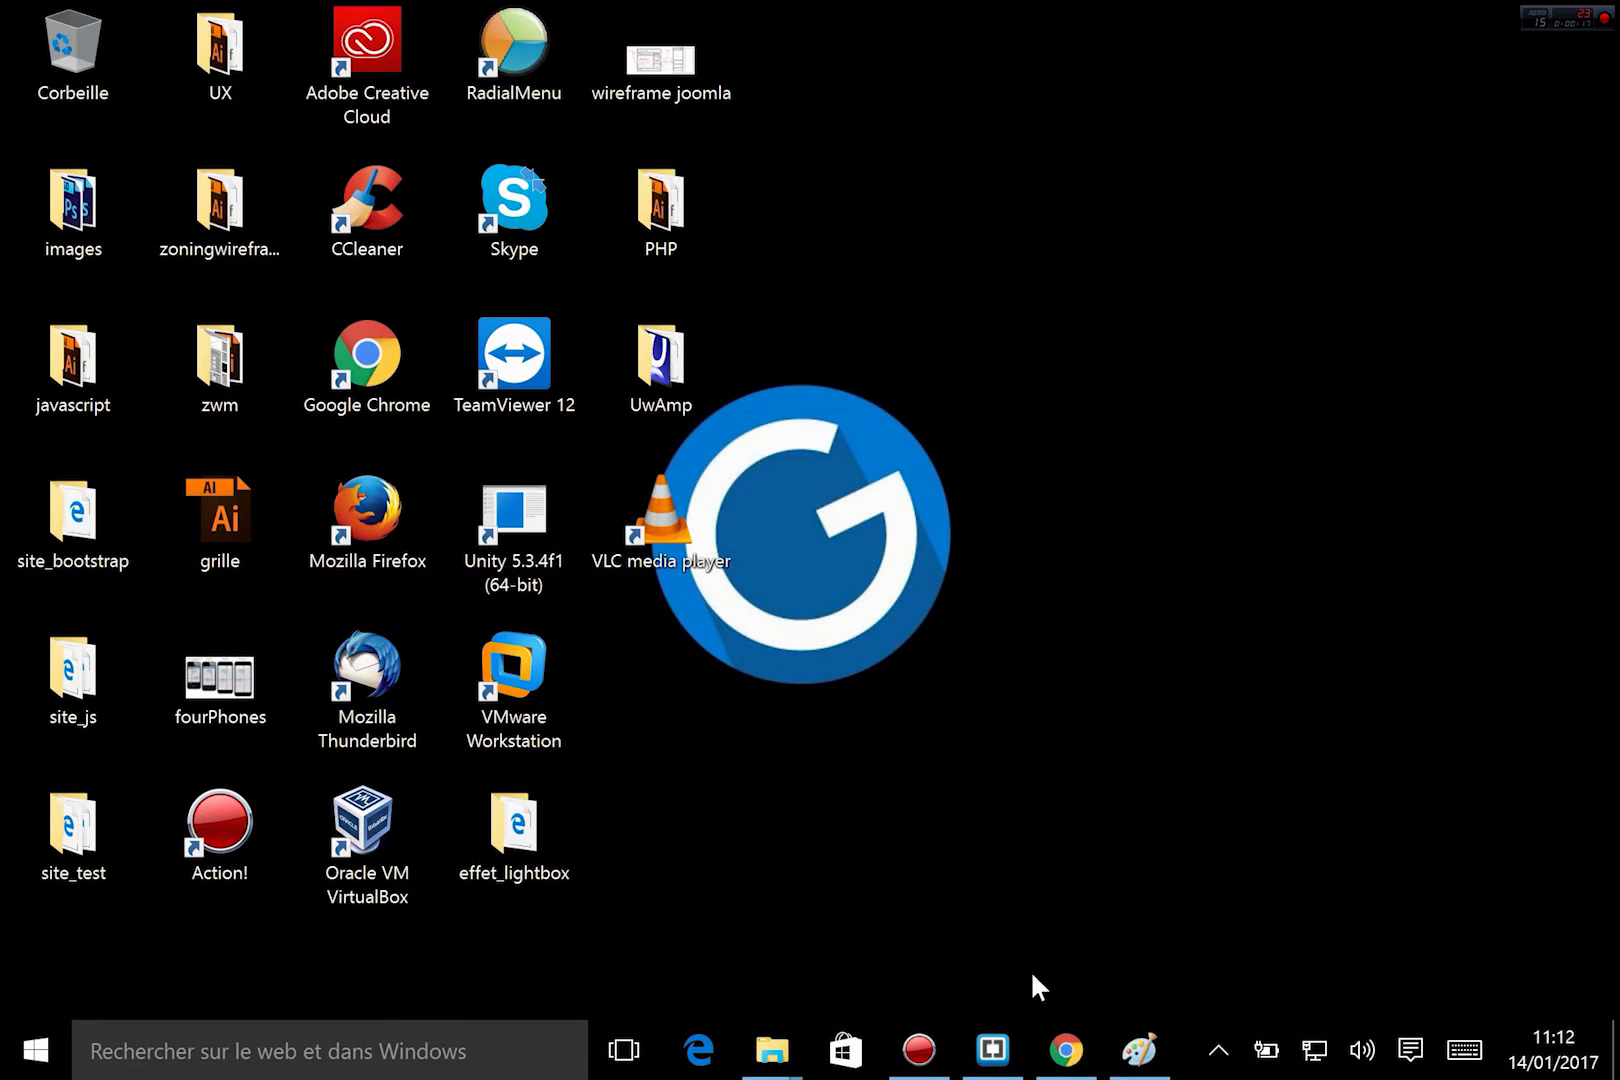
pyautogui.click(1066, 1050)
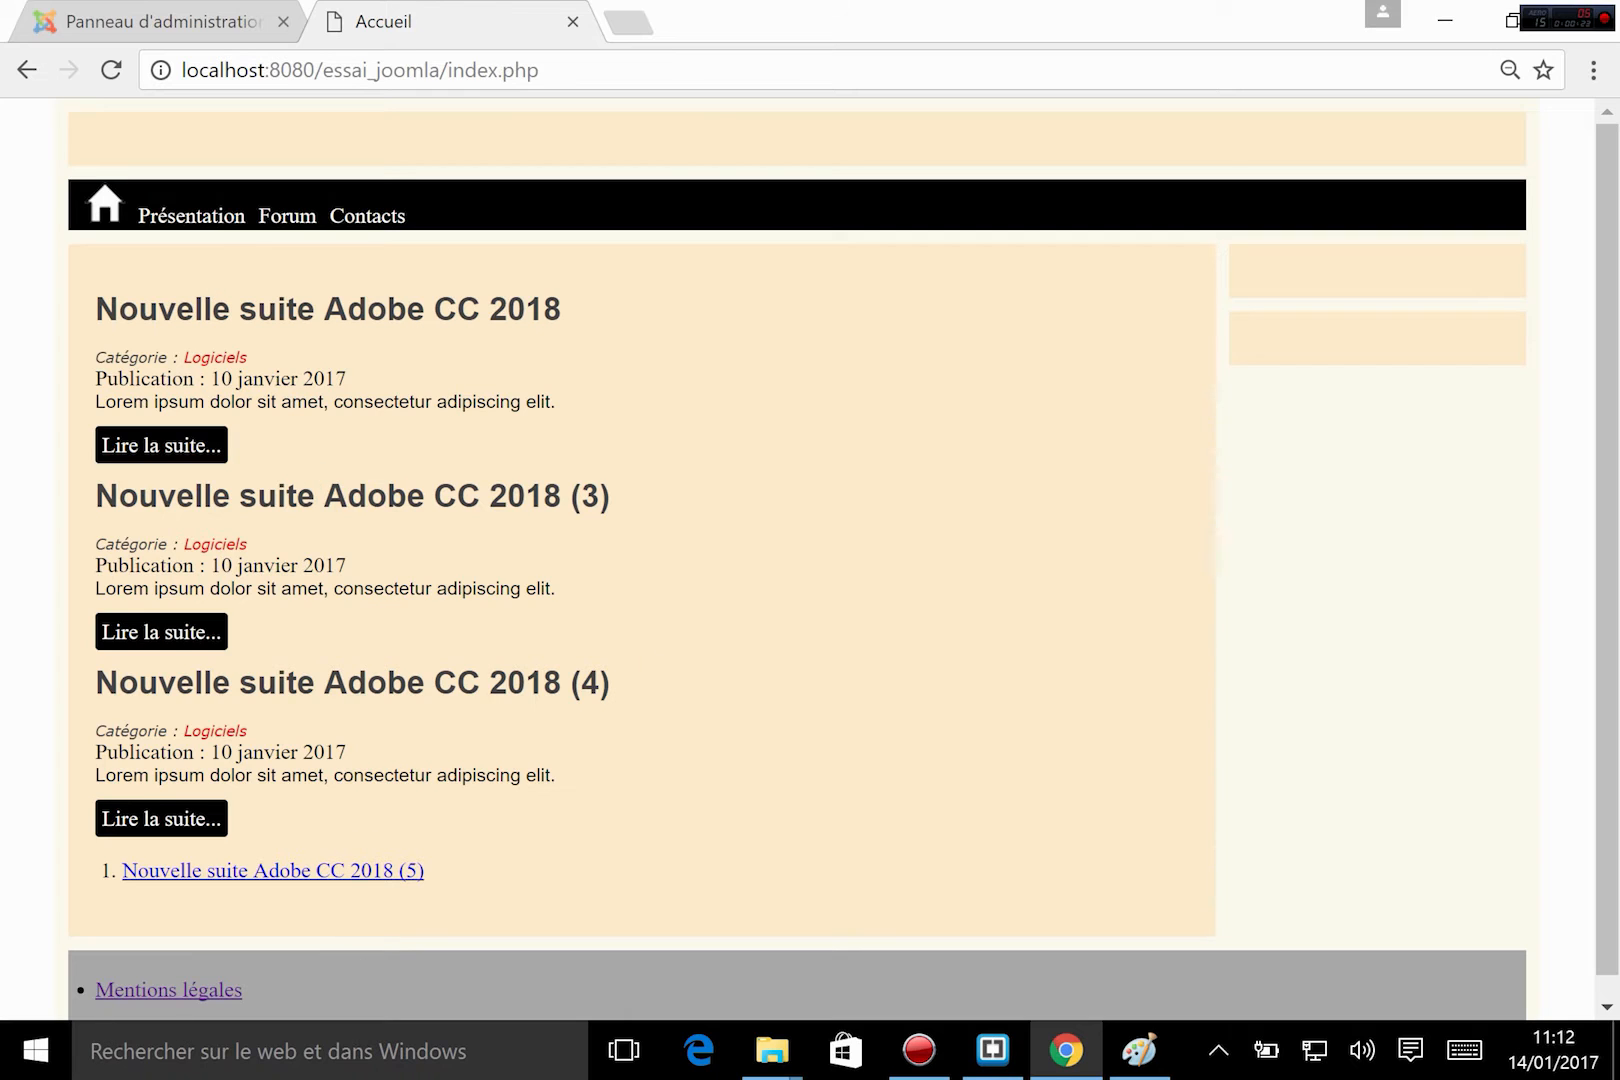
# Open the site module list in the Joomla administration and review the existing modules and their positions.
pyautogui.click(115, 22)
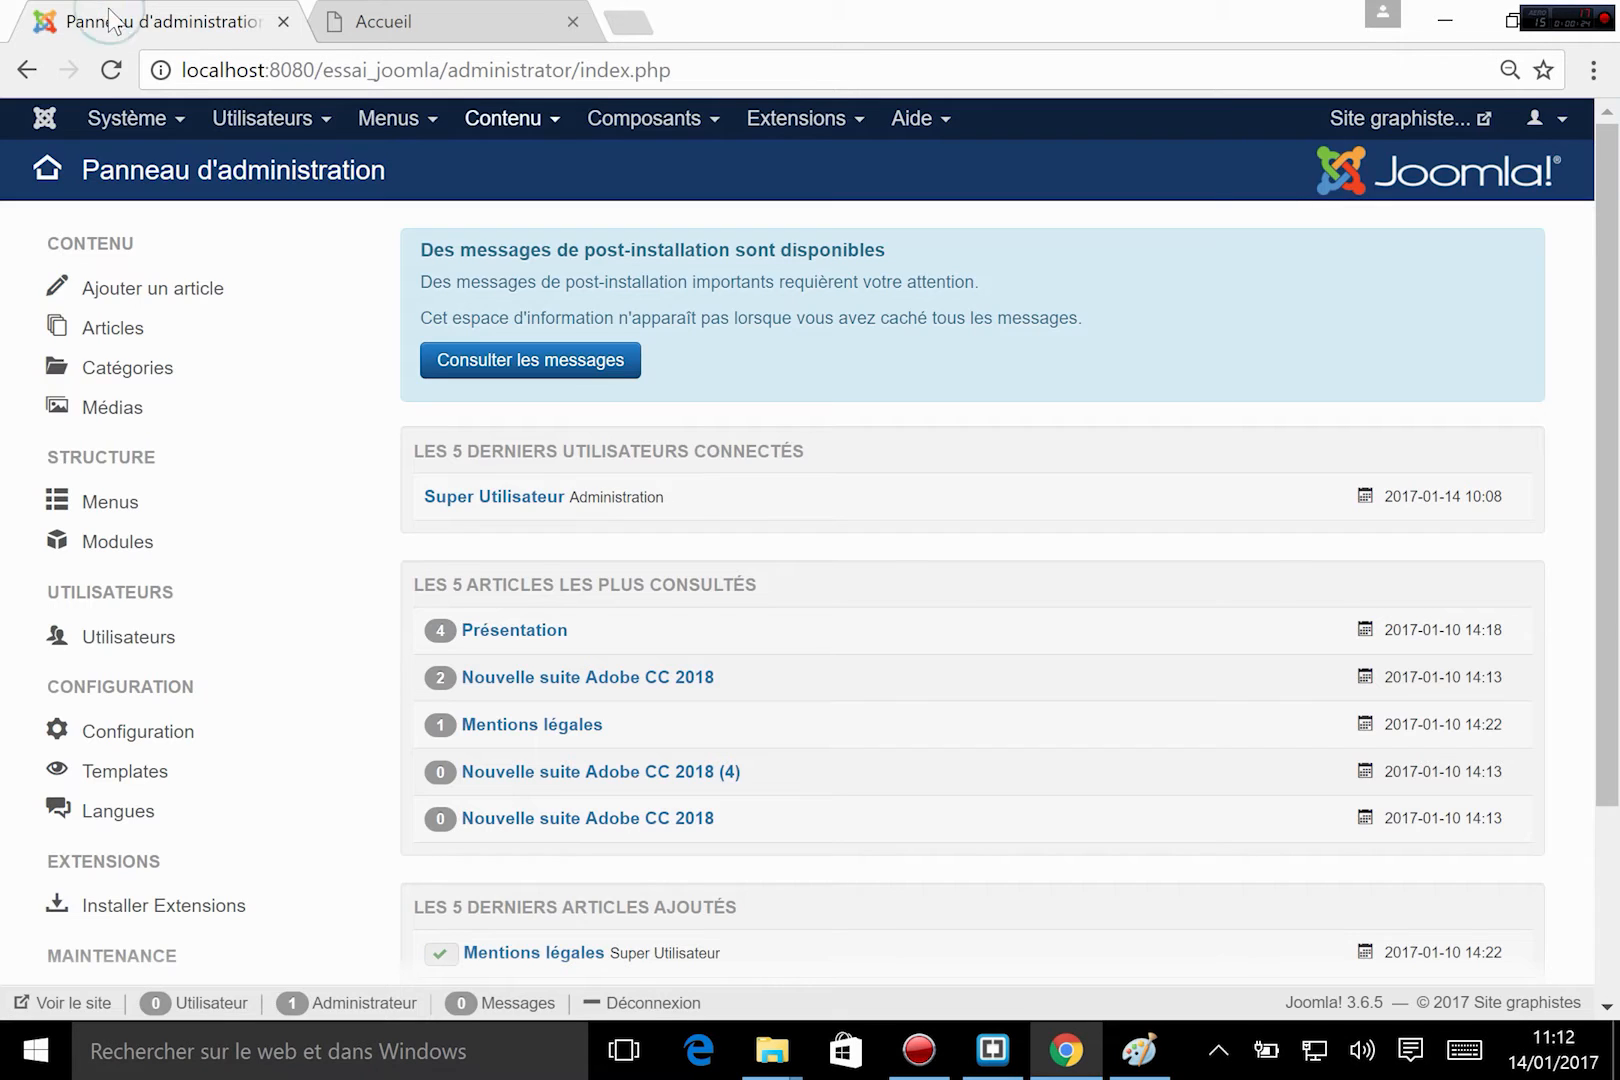
pyautogui.click(820, 122)
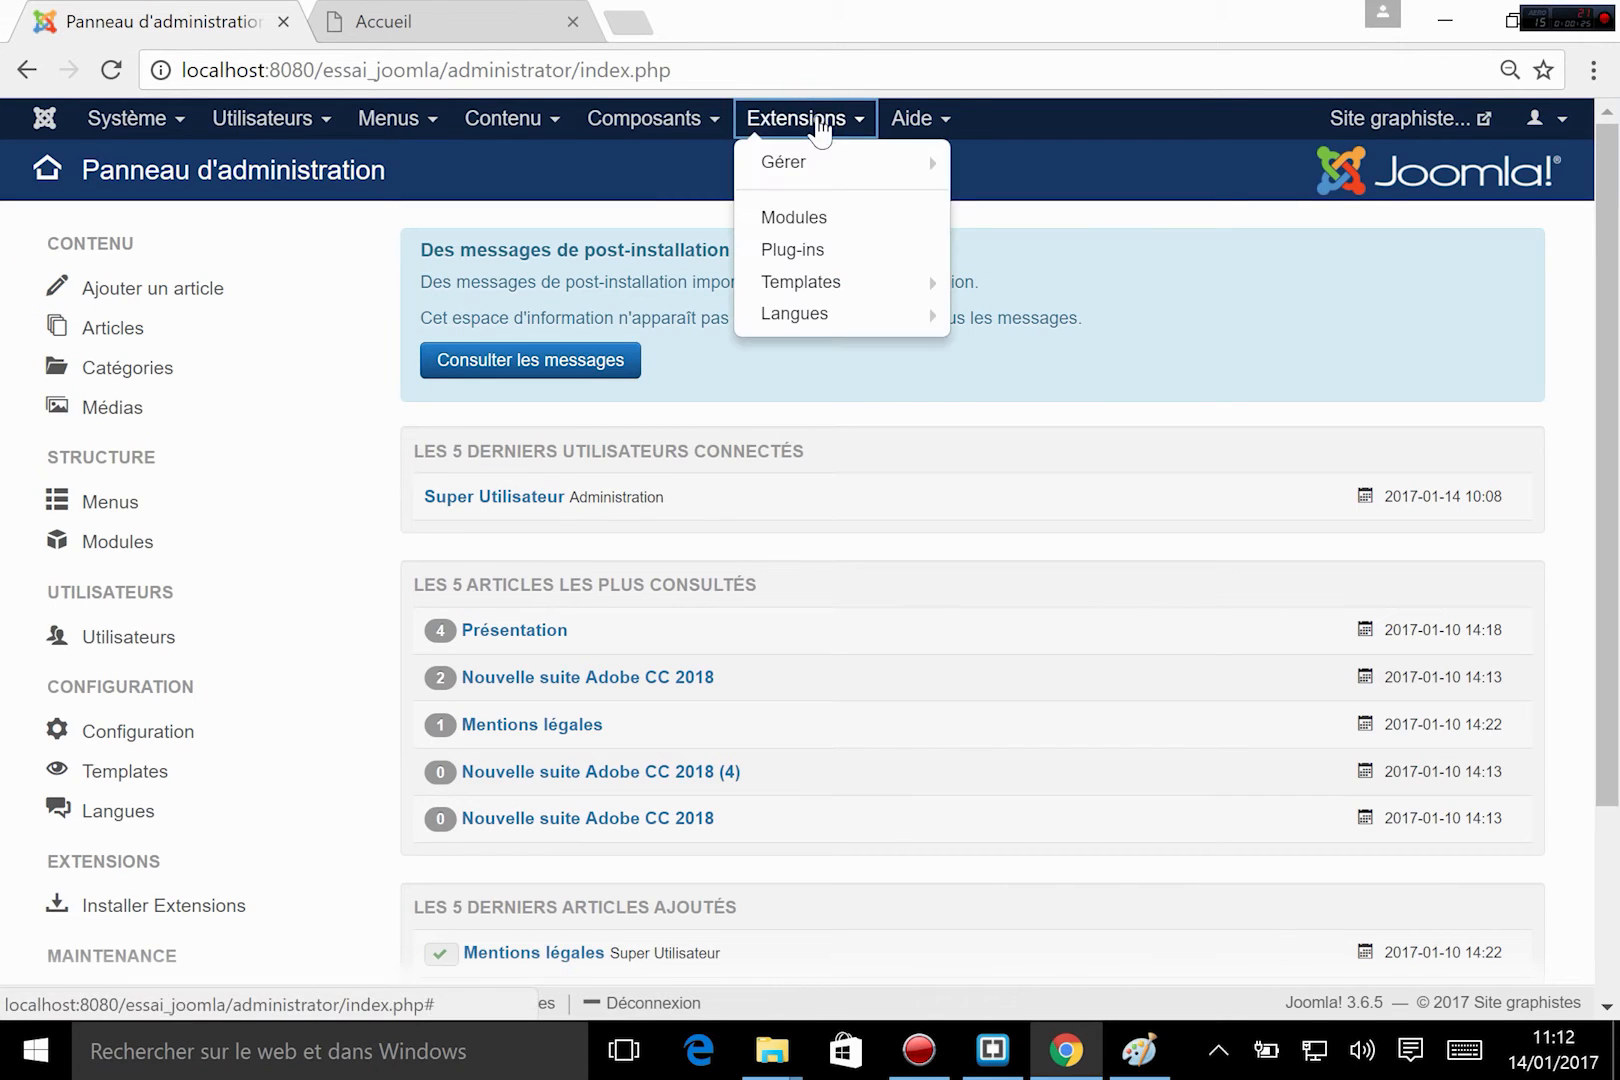
pyautogui.click(810, 226)
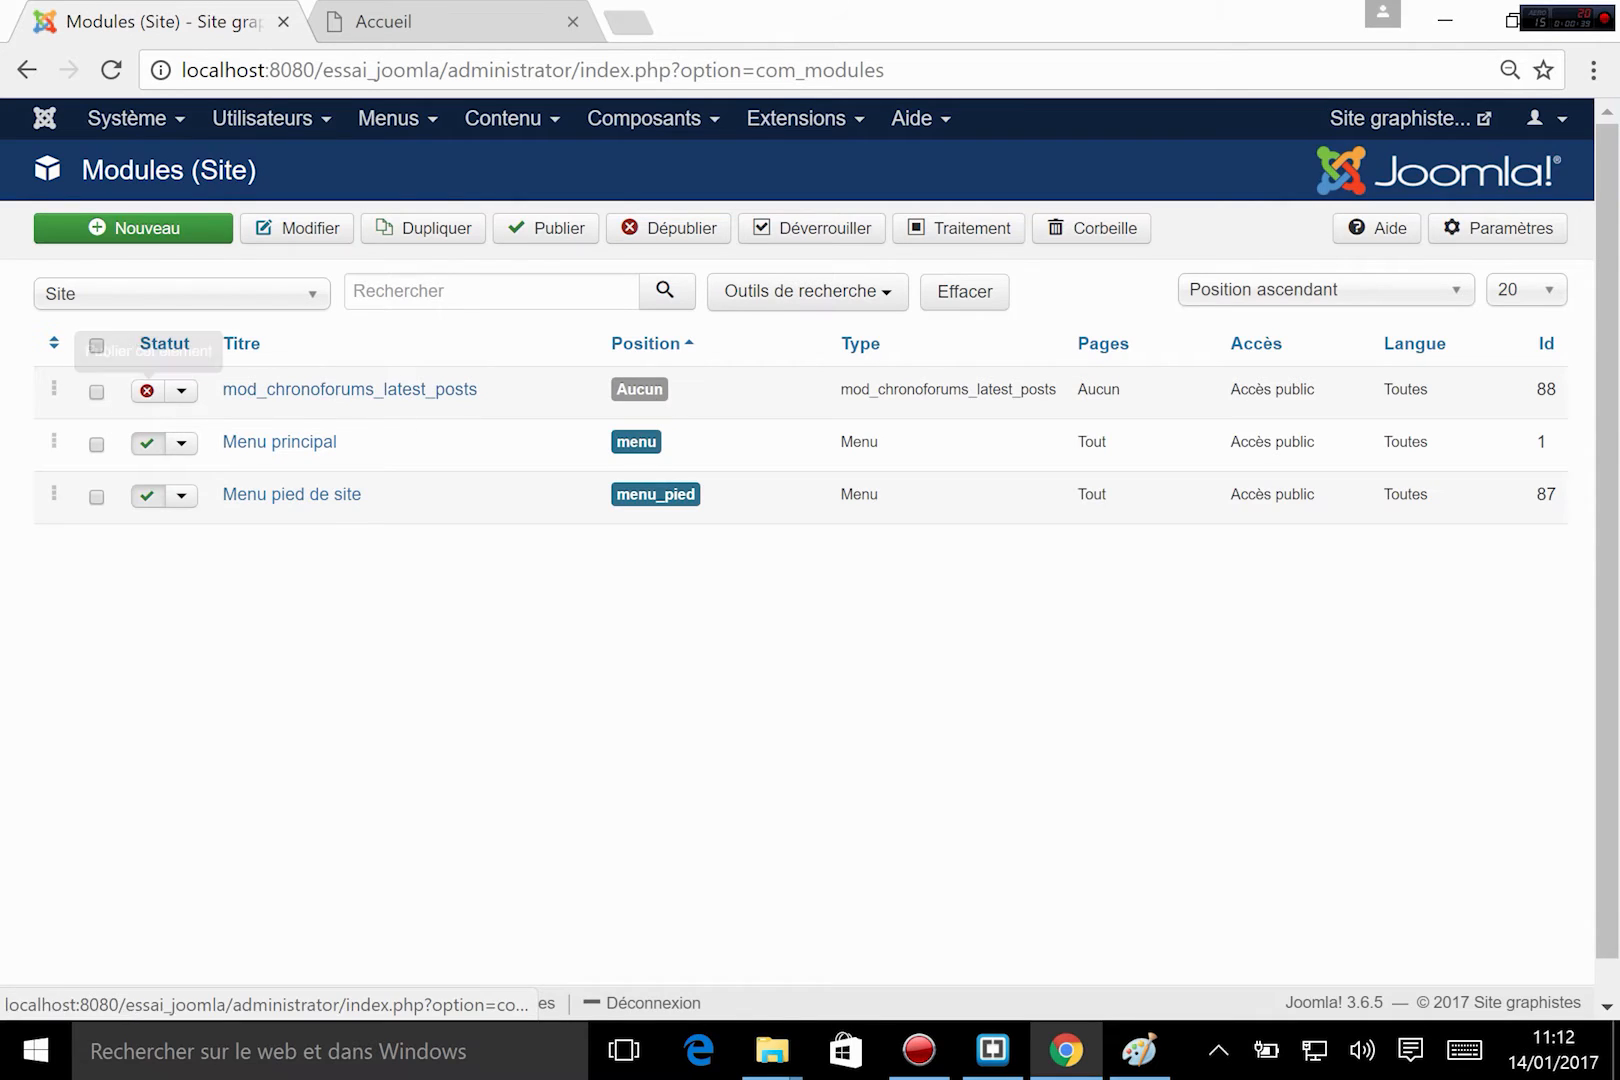
pyautogui.doubleClick(605, 375)
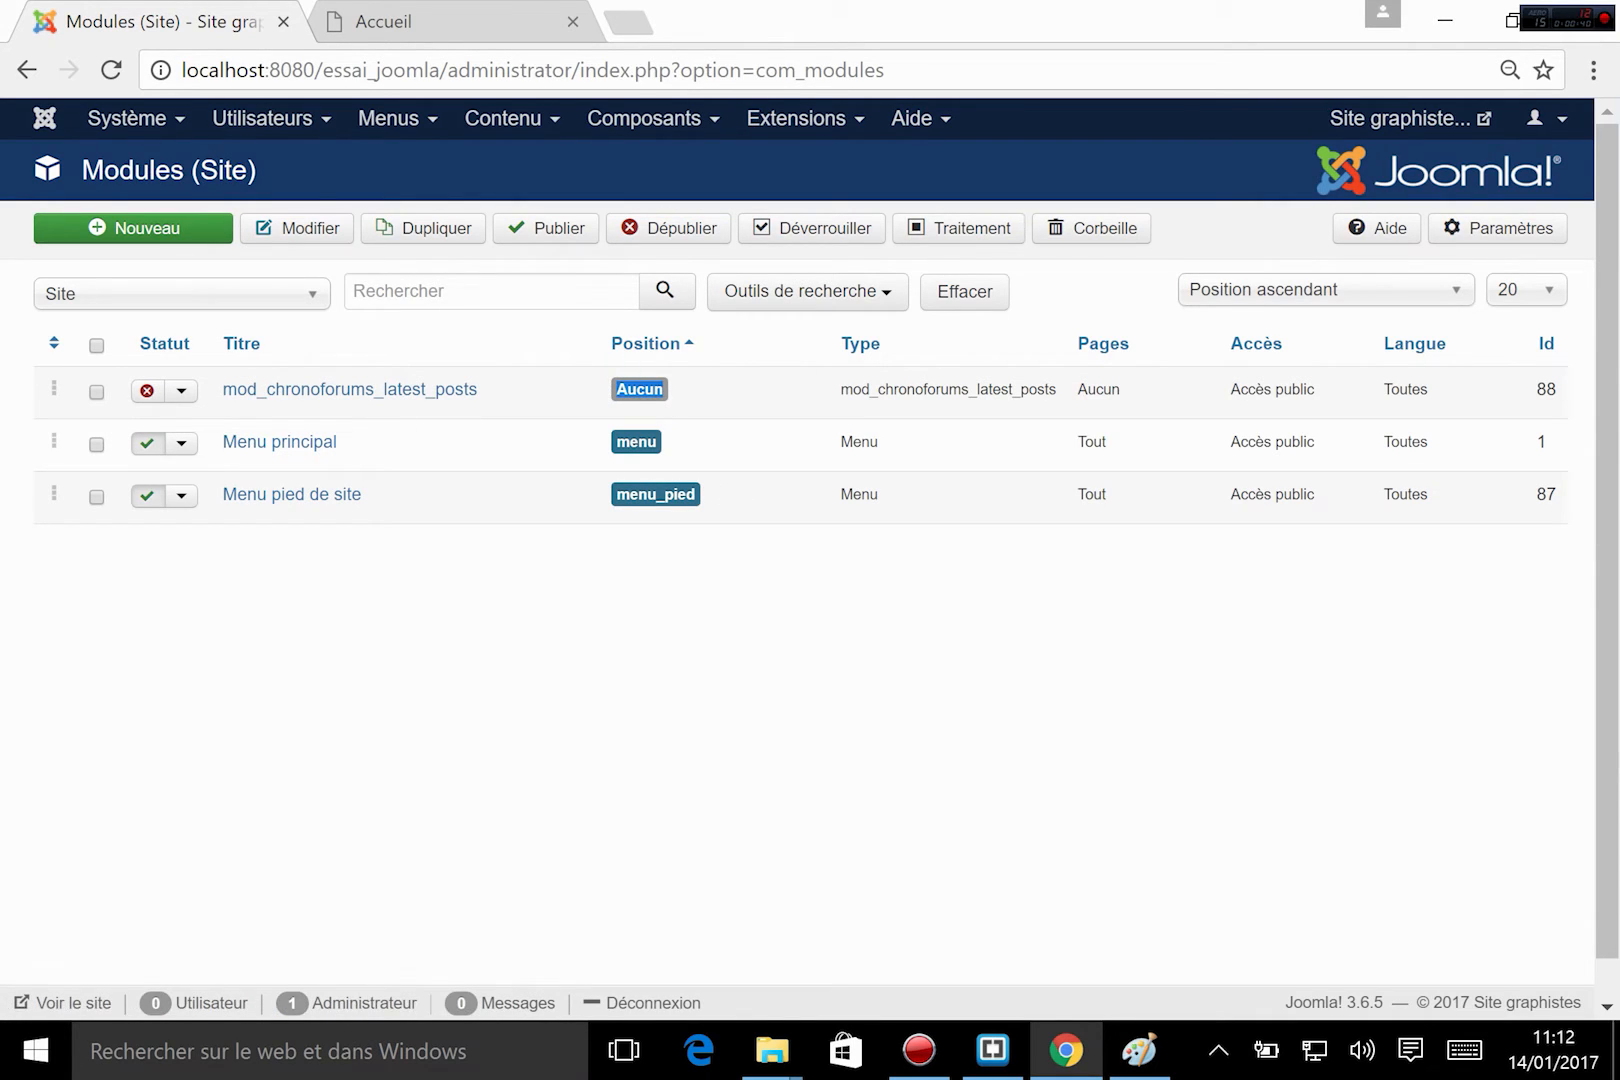
pyautogui.click(504, 389)
pyautogui.moveTo(413, 502); pyautogui.dragTo(120, 495)
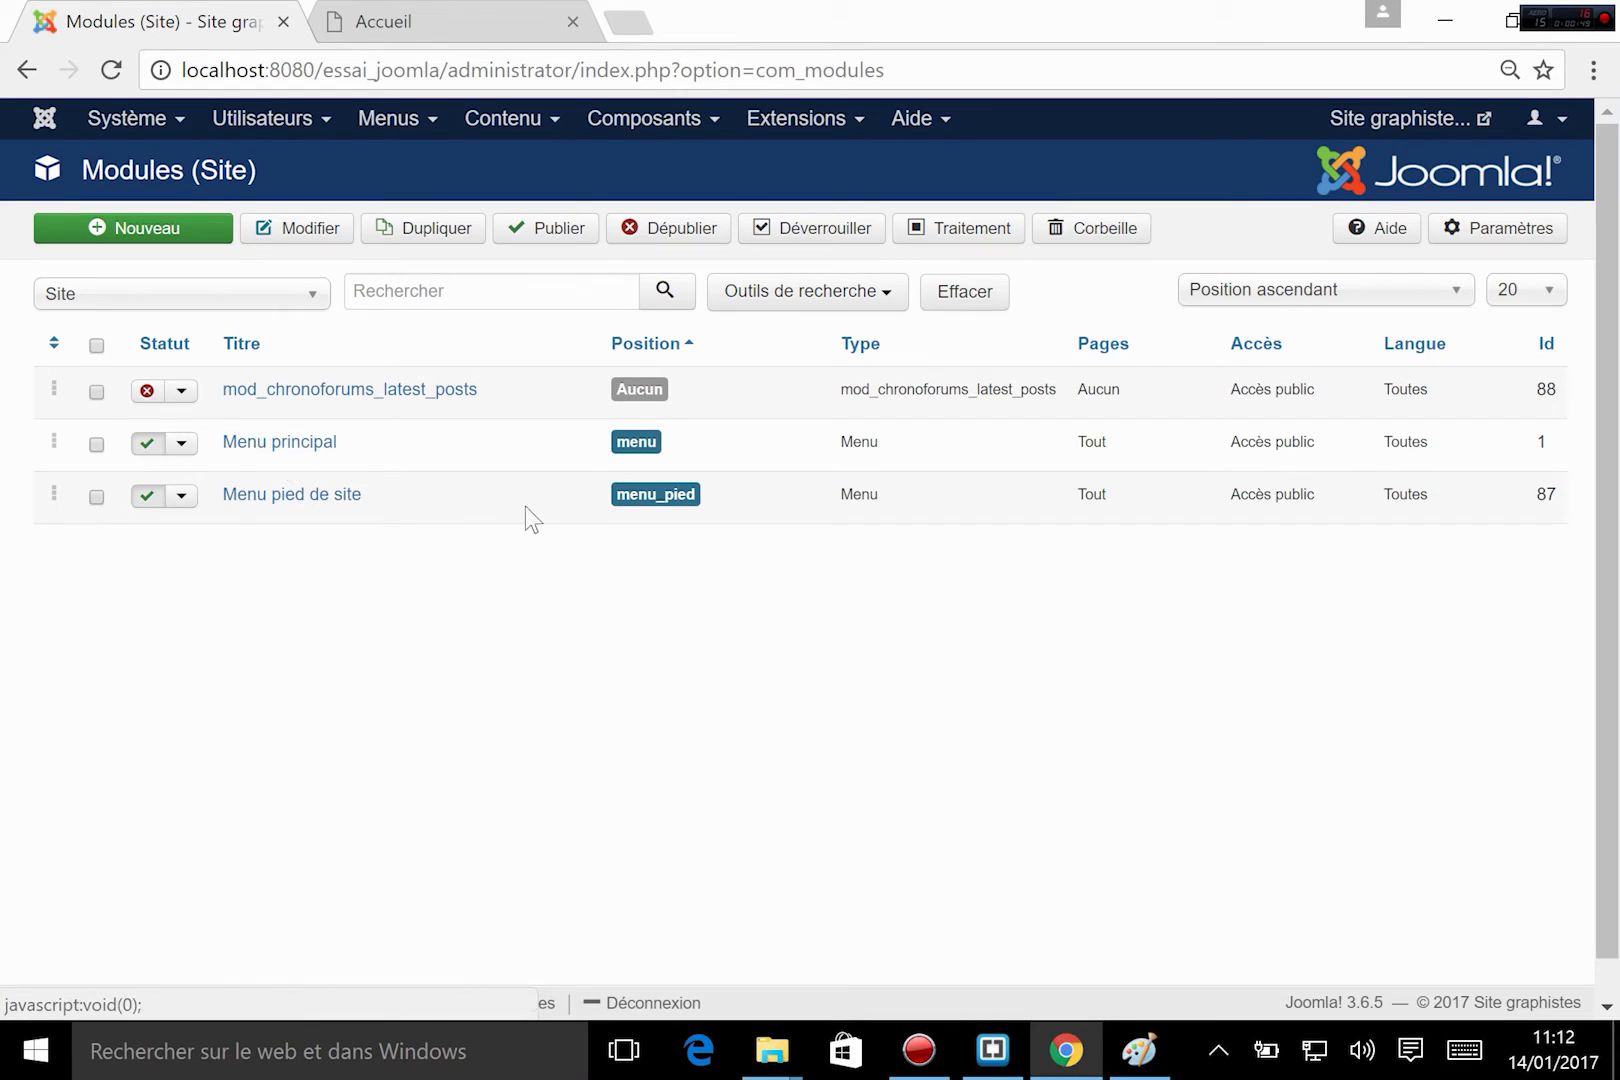
pyautogui.moveTo(570, 493); pyautogui.dragTo(708, 498)
pyautogui.click(713, 499)
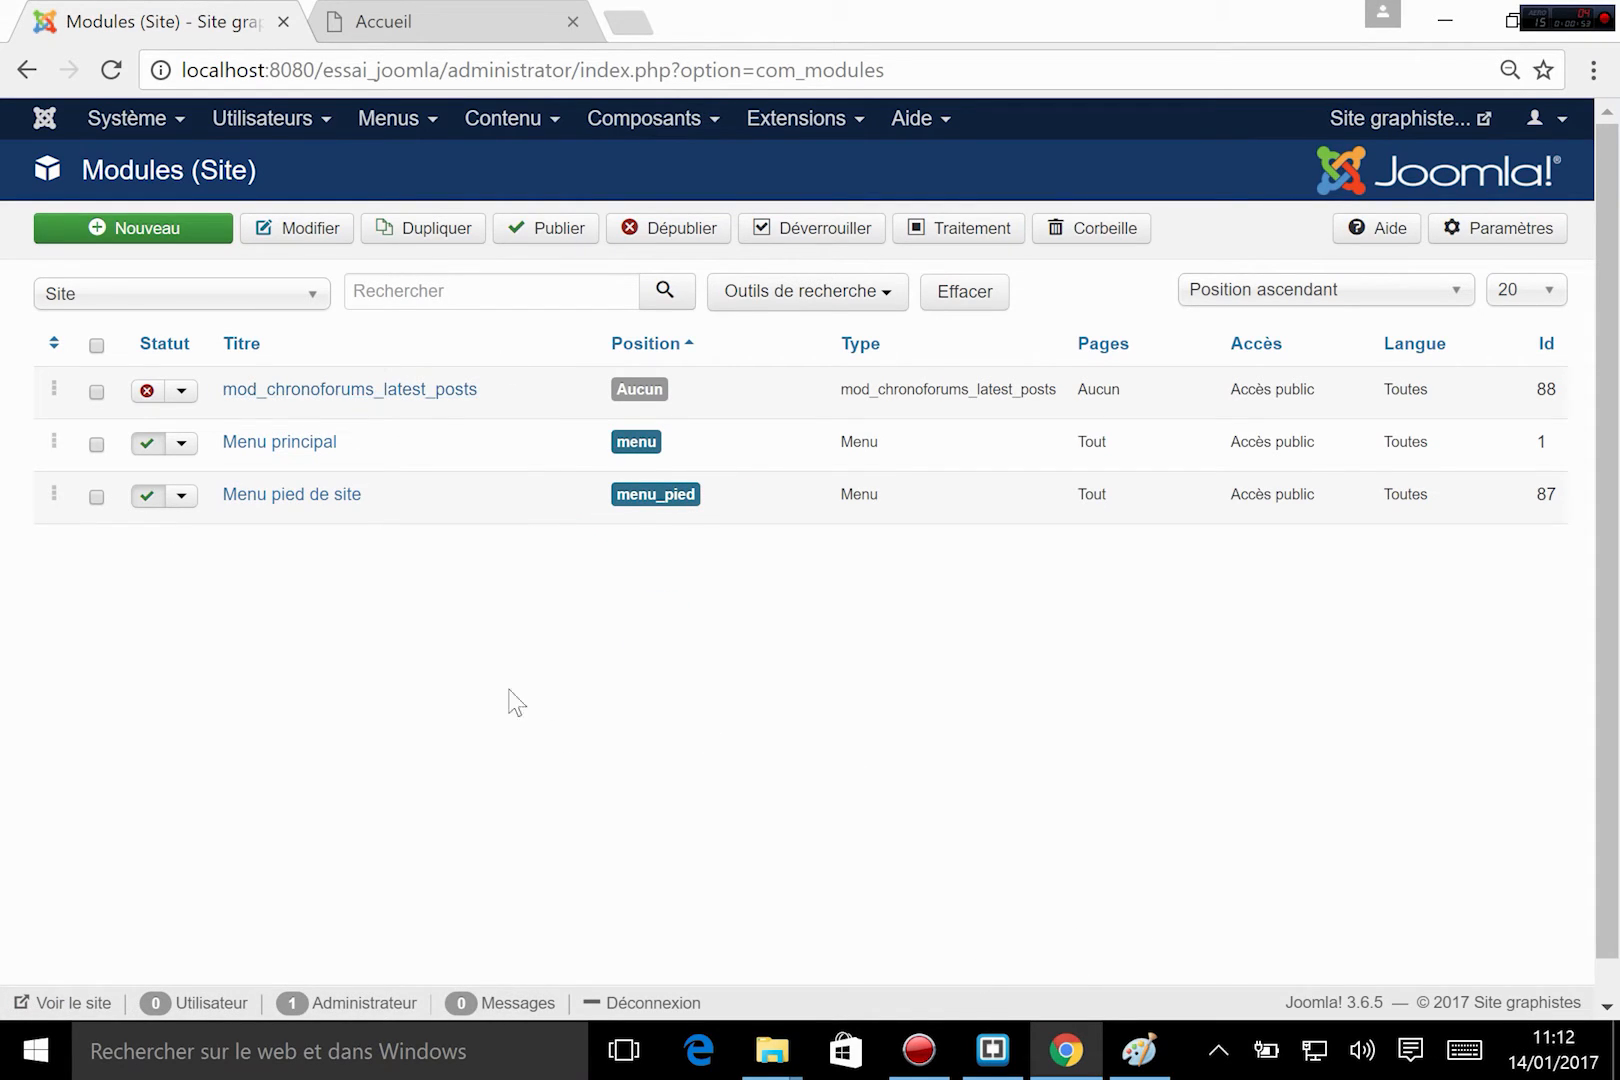
# Review the wireframe in Paint and, in Brackets, the module positions in templateDetails.xml and their jdoc includes in index.php.
pyautogui.click(1138, 1050)
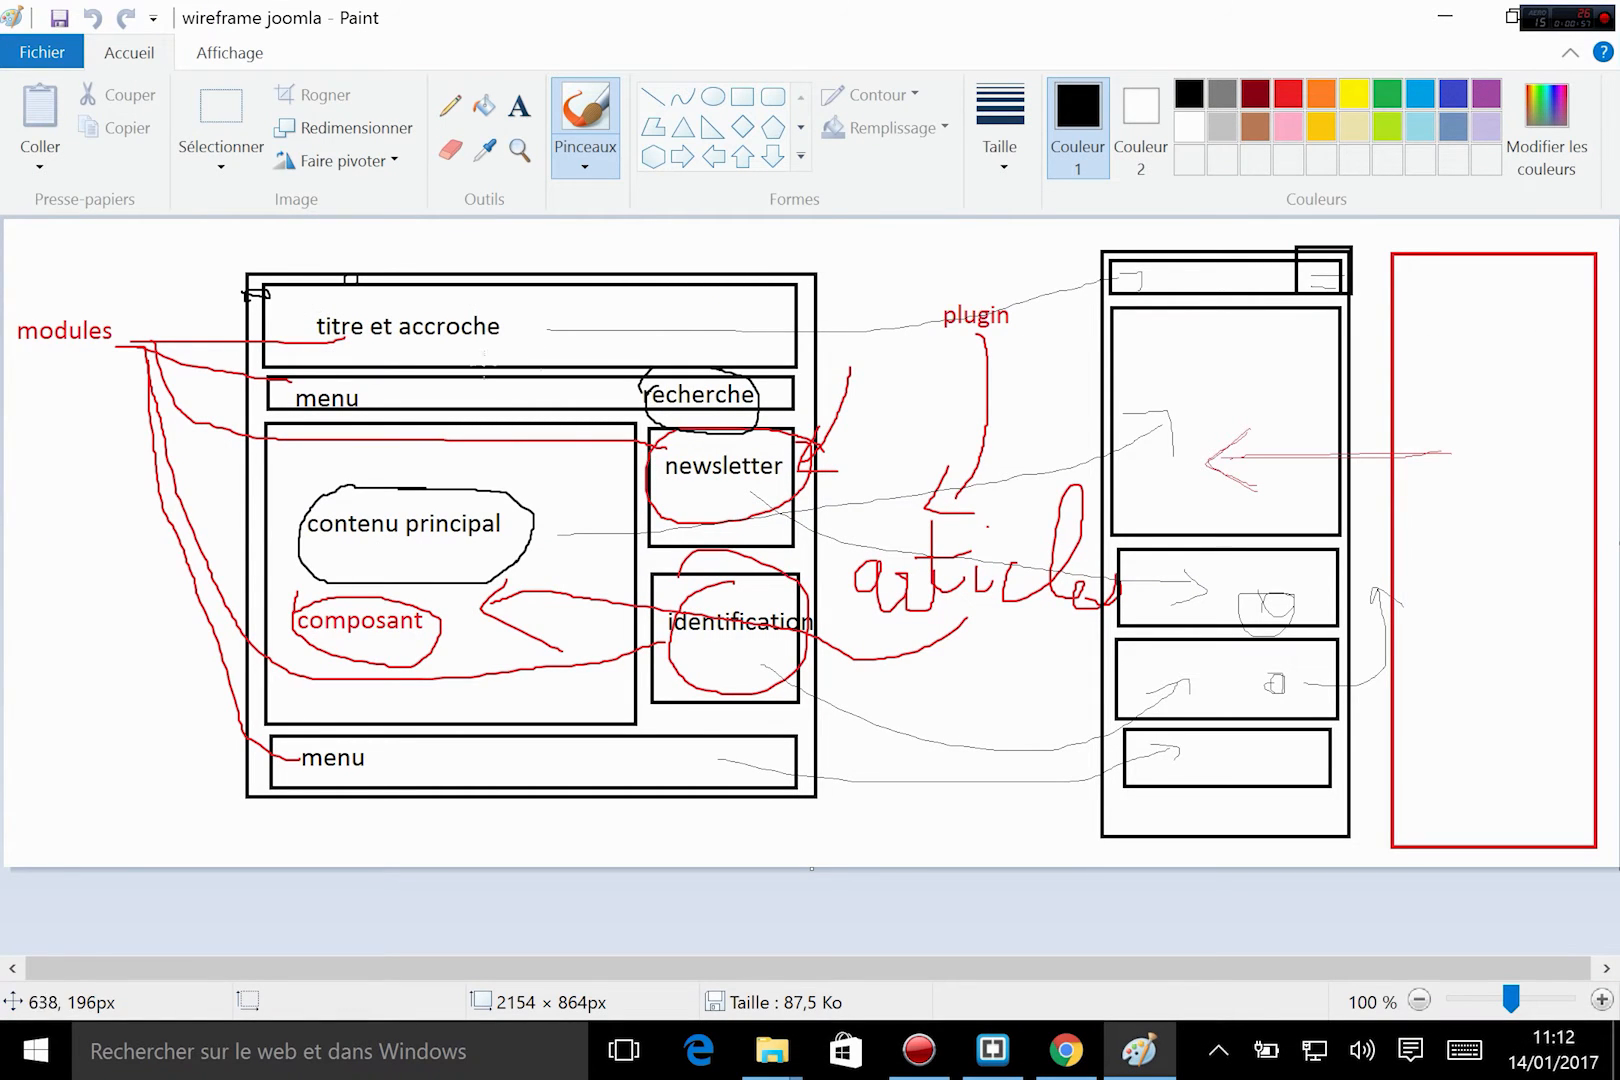
pyautogui.click(995, 1068)
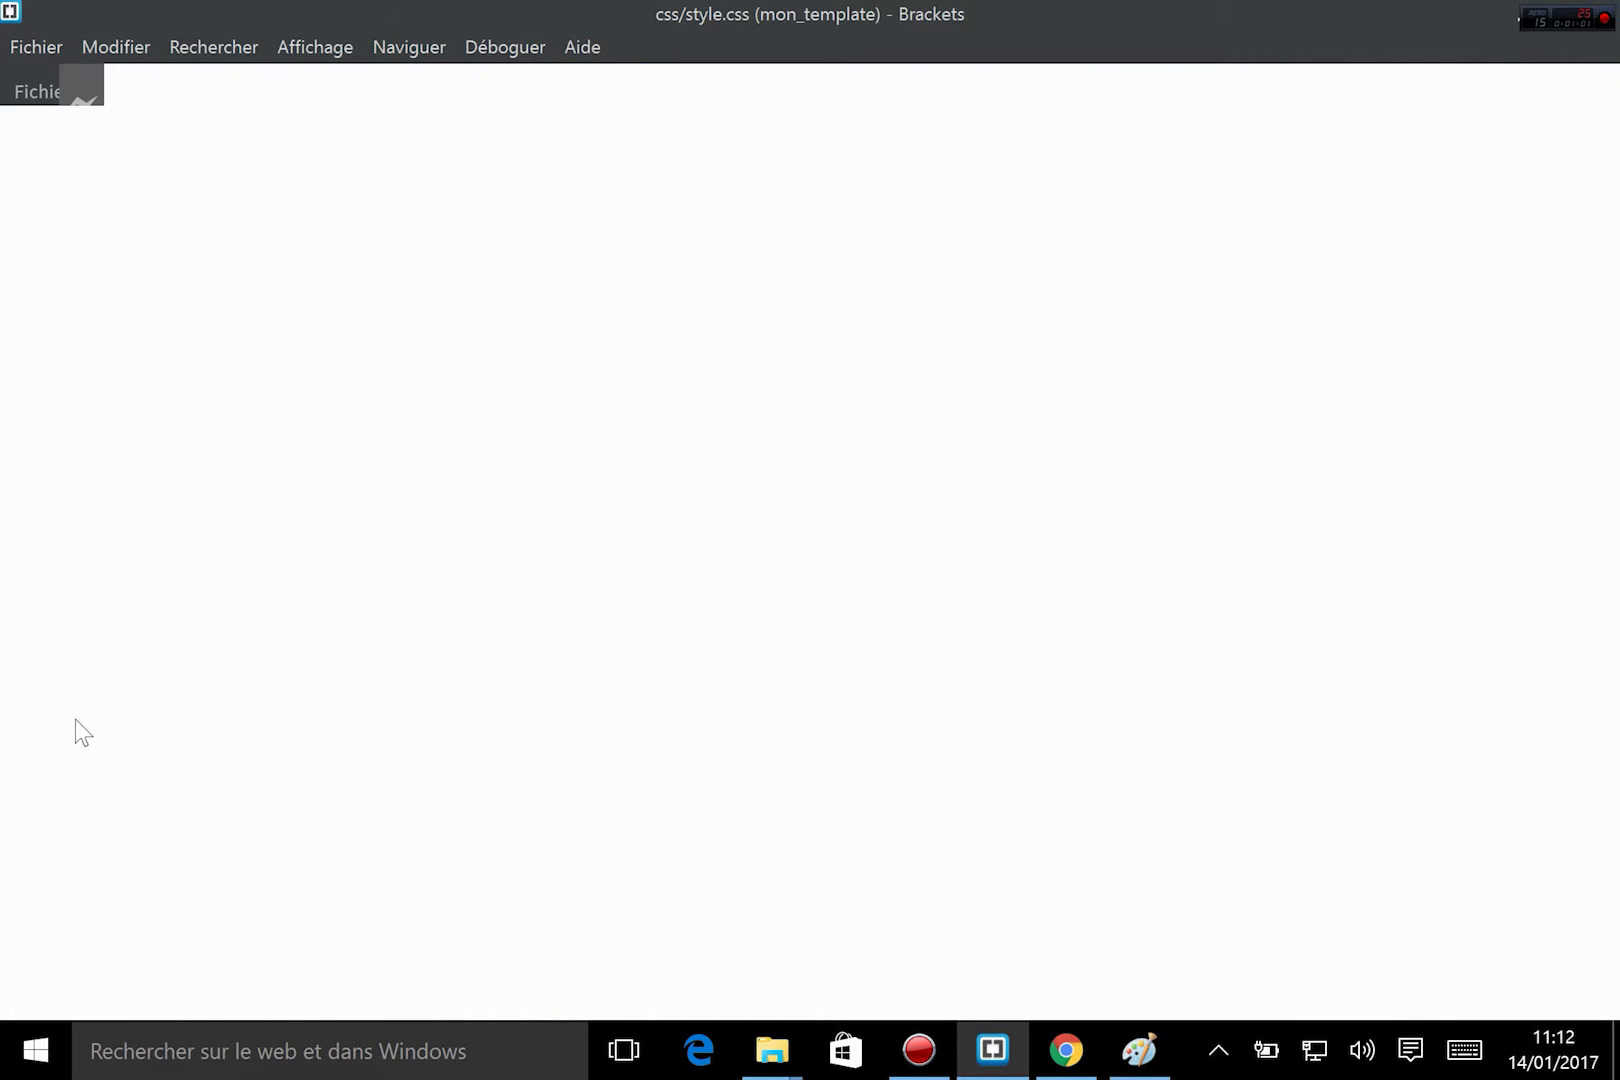
pyautogui.click(103, 638)
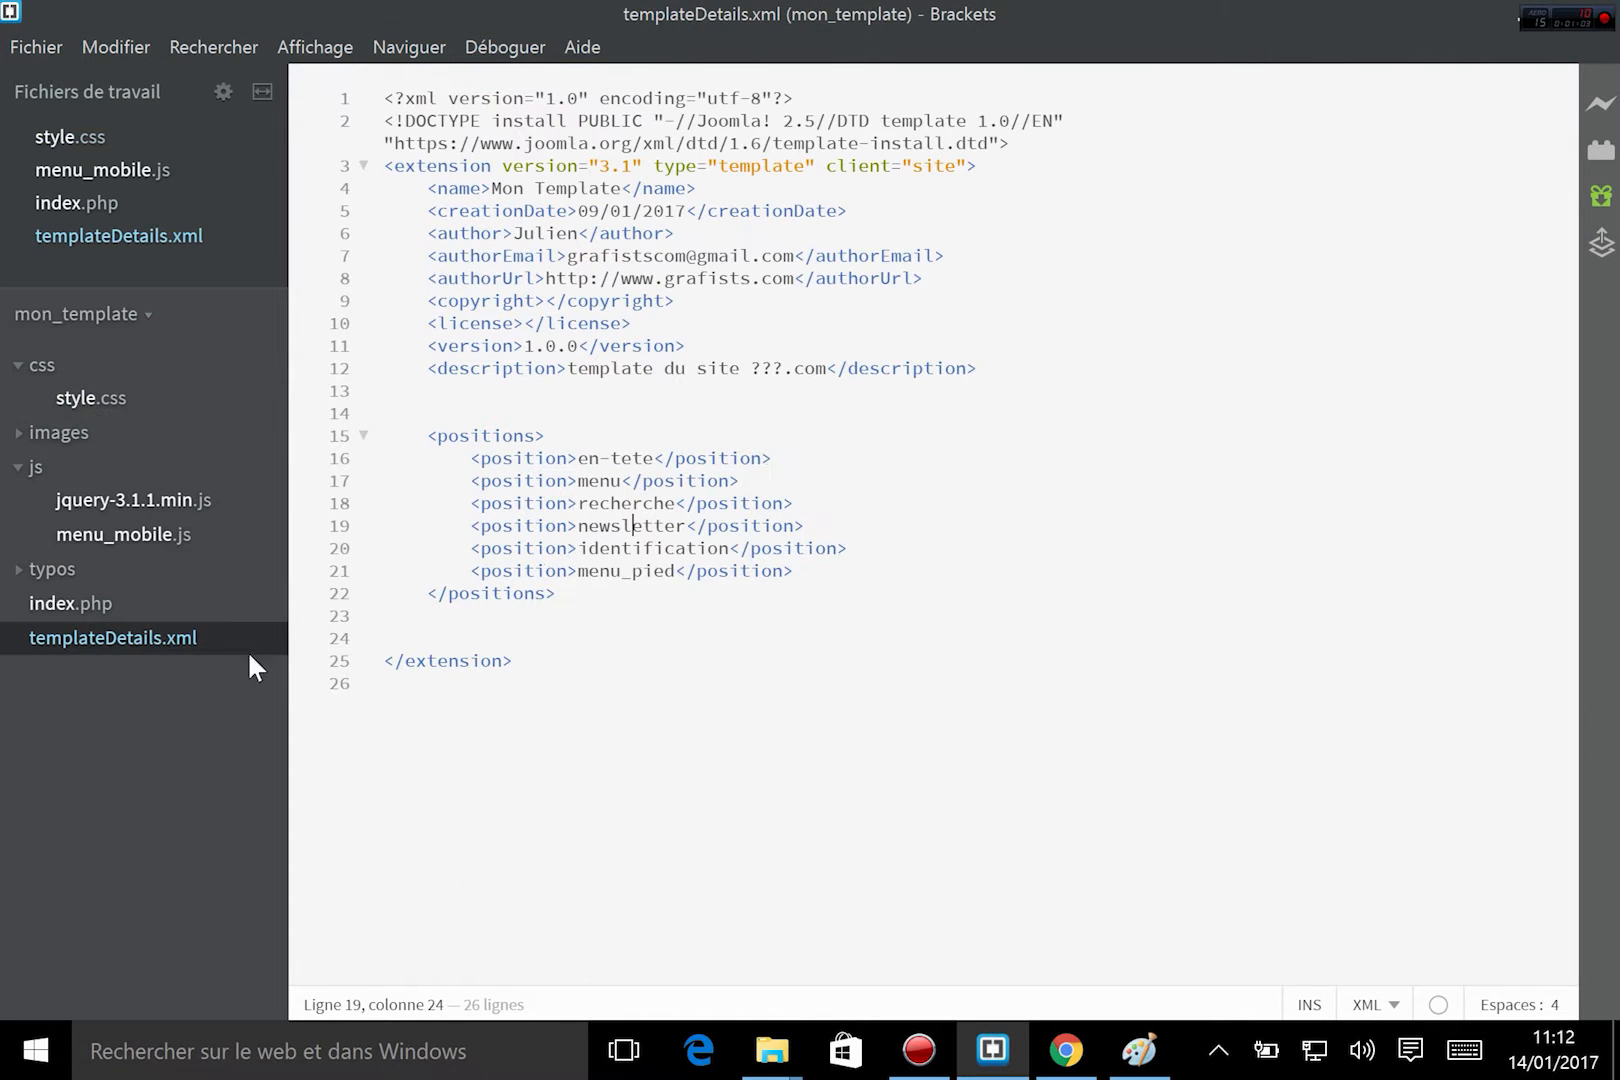
pyautogui.moveTo(567, 458); pyautogui.dragTo(641, 458)
pyautogui.click(105, 601)
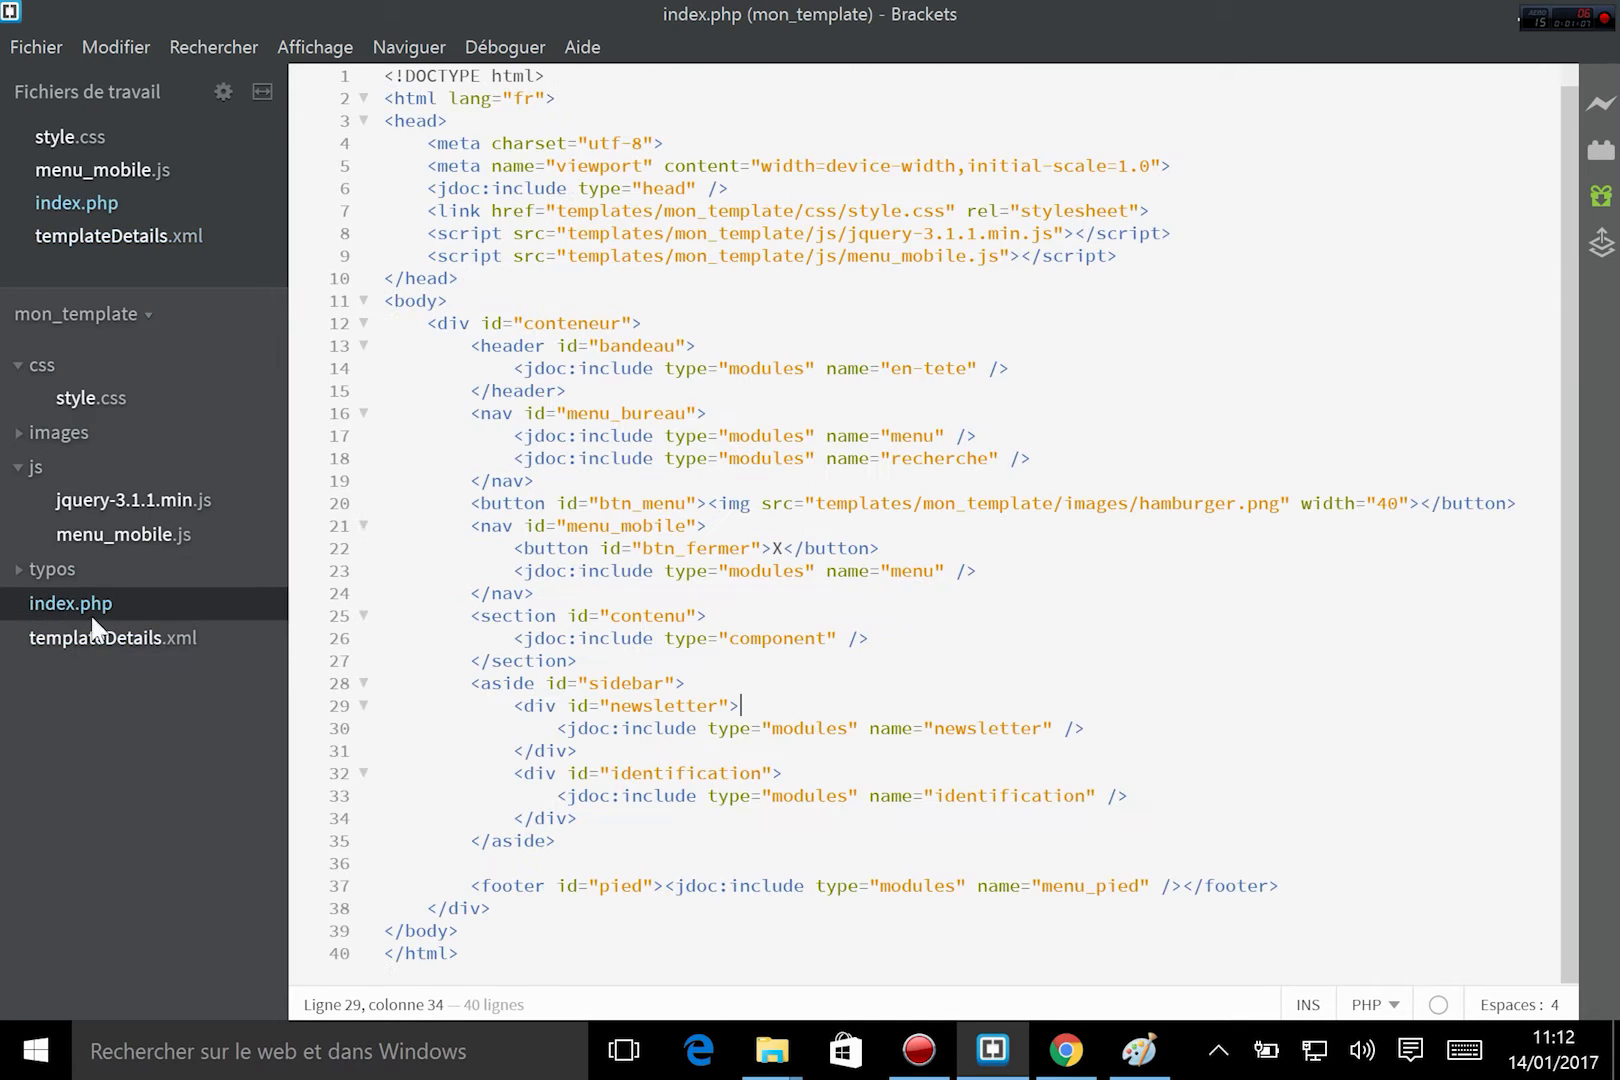
pyautogui.moveTo(513, 368); pyautogui.dragTo(1009, 368)
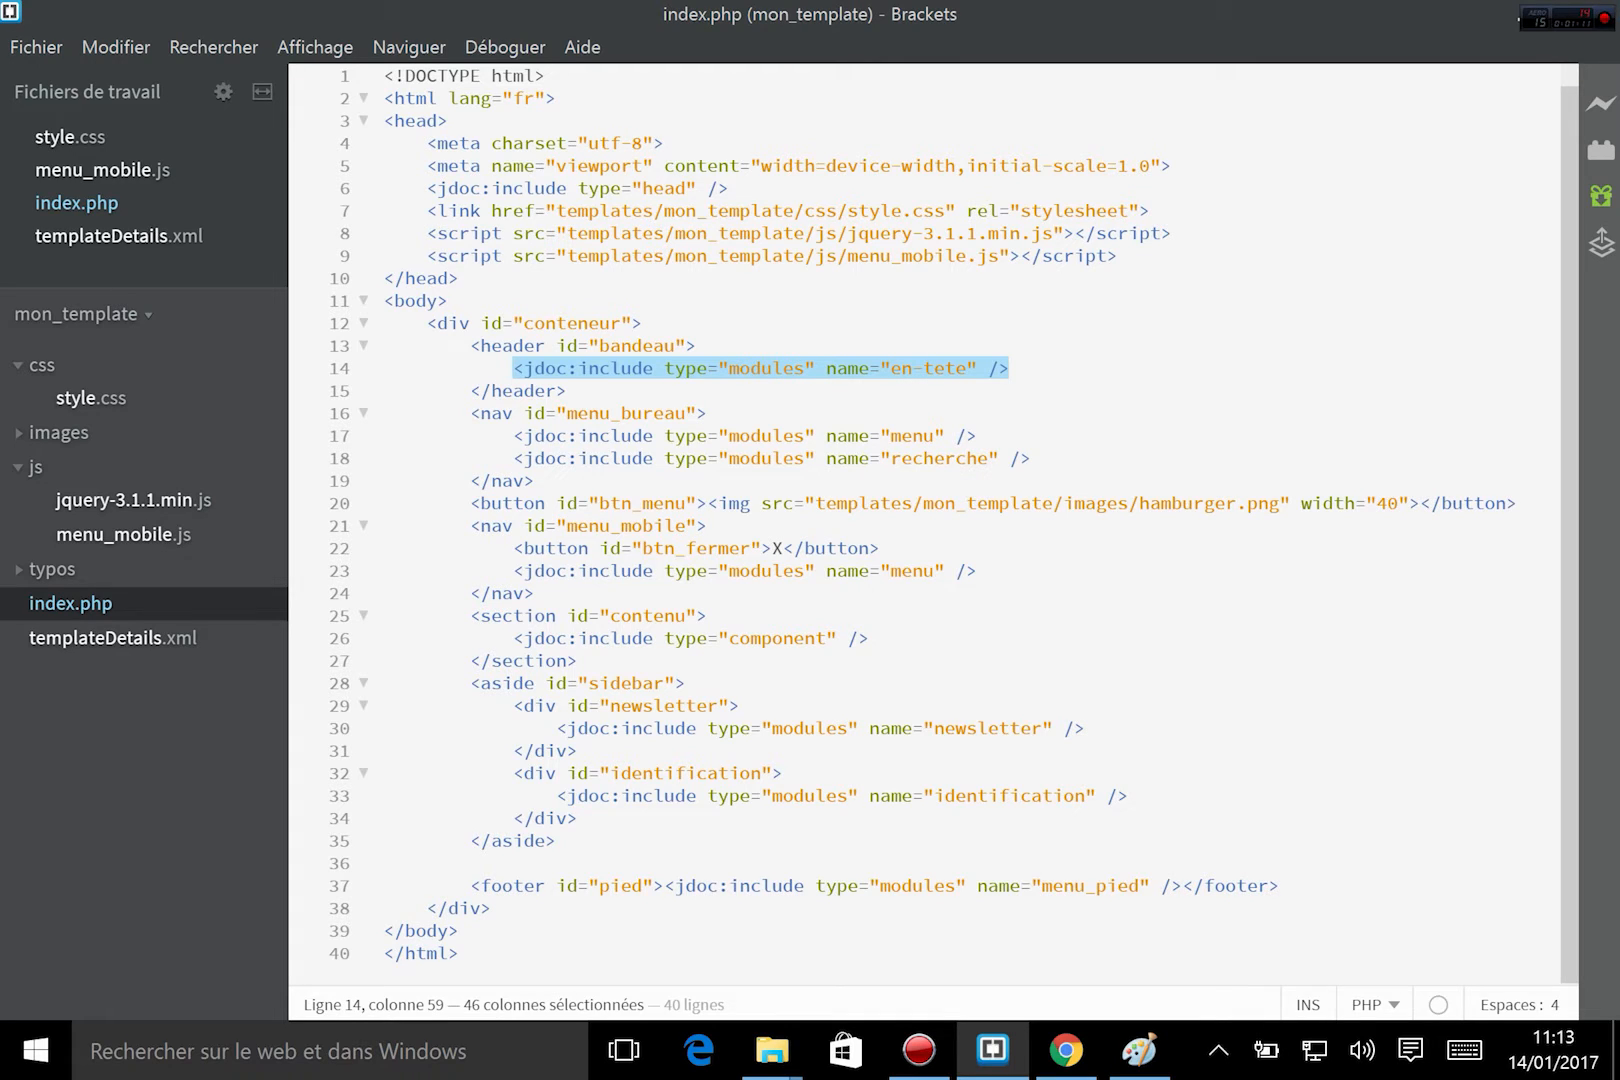
pyautogui.click(546, 683)
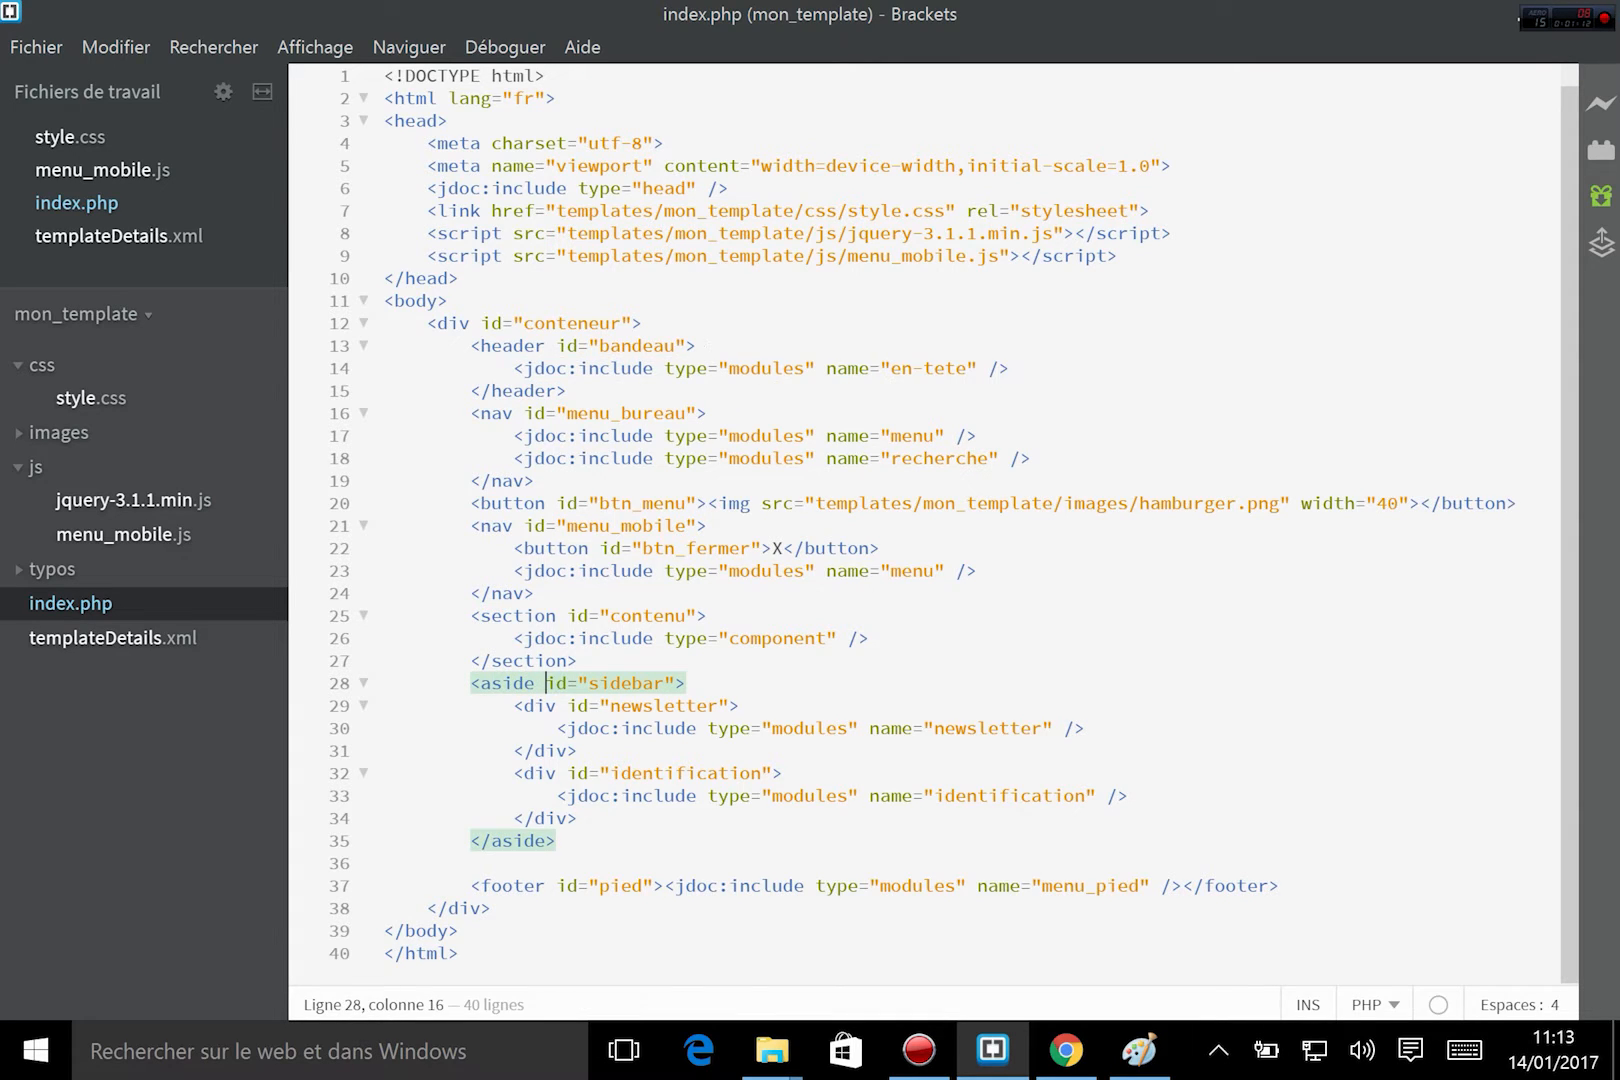
# Return to Chrome and create a new site module of type Contenu personnalisé.
pyautogui.click(1066, 1050)
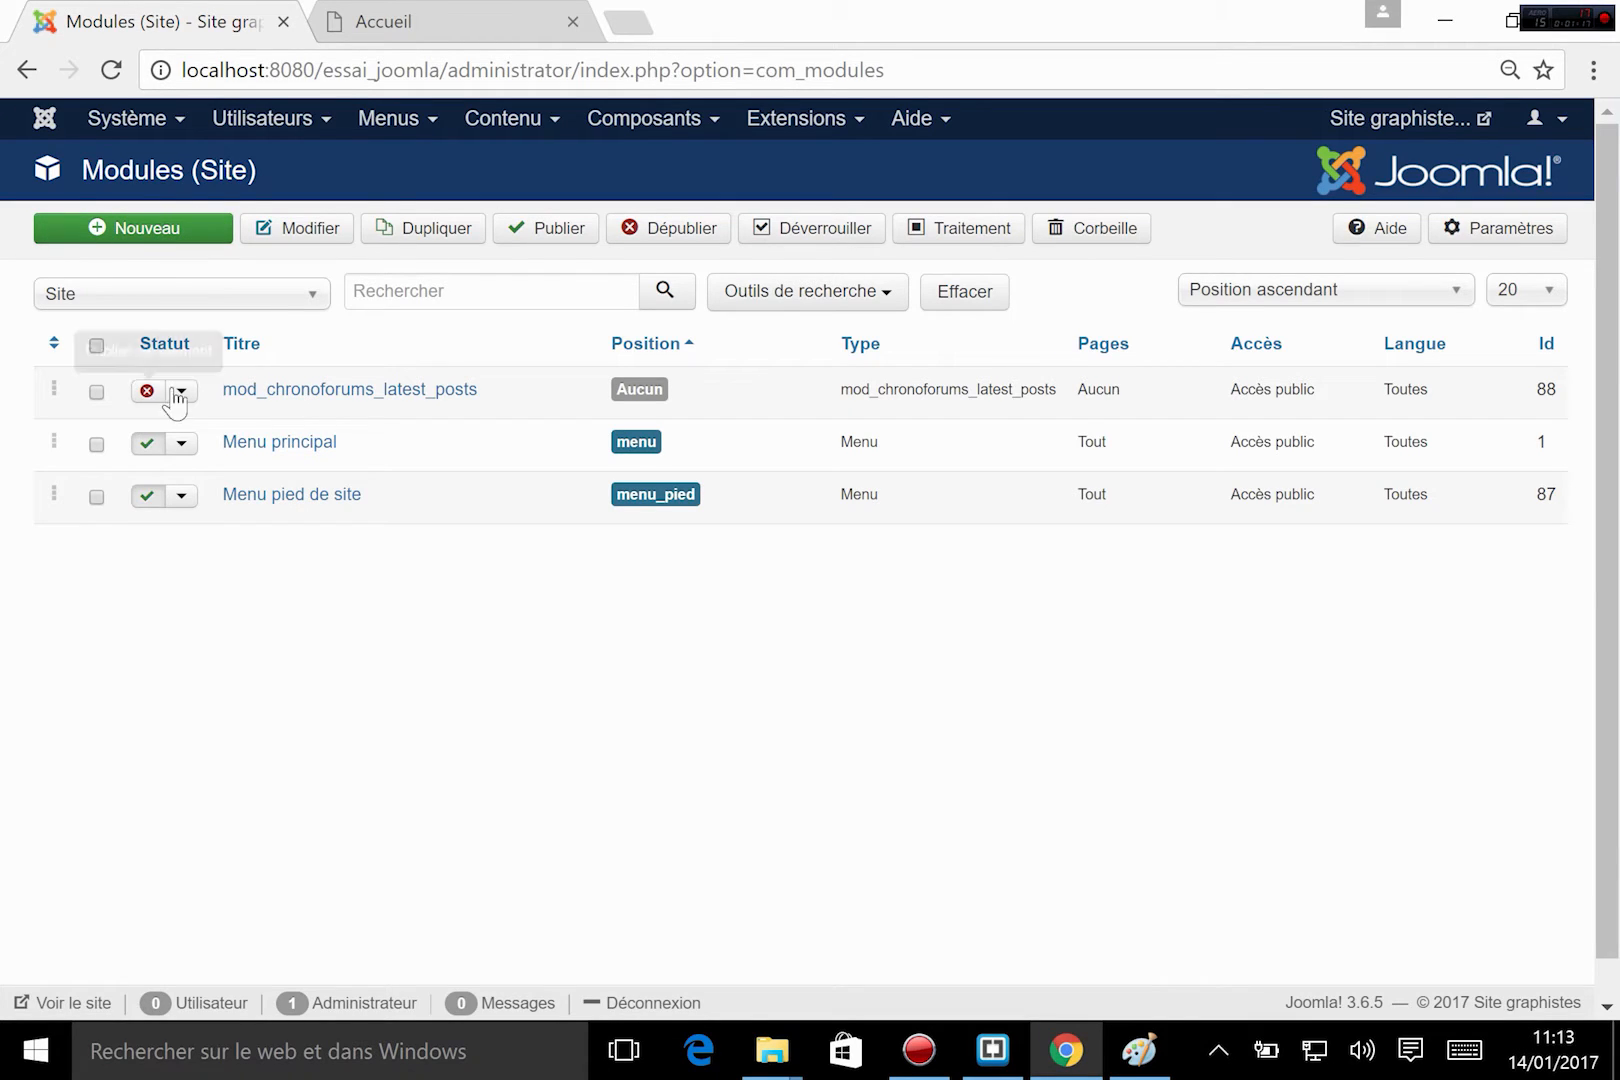
pyautogui.click(133, 236)
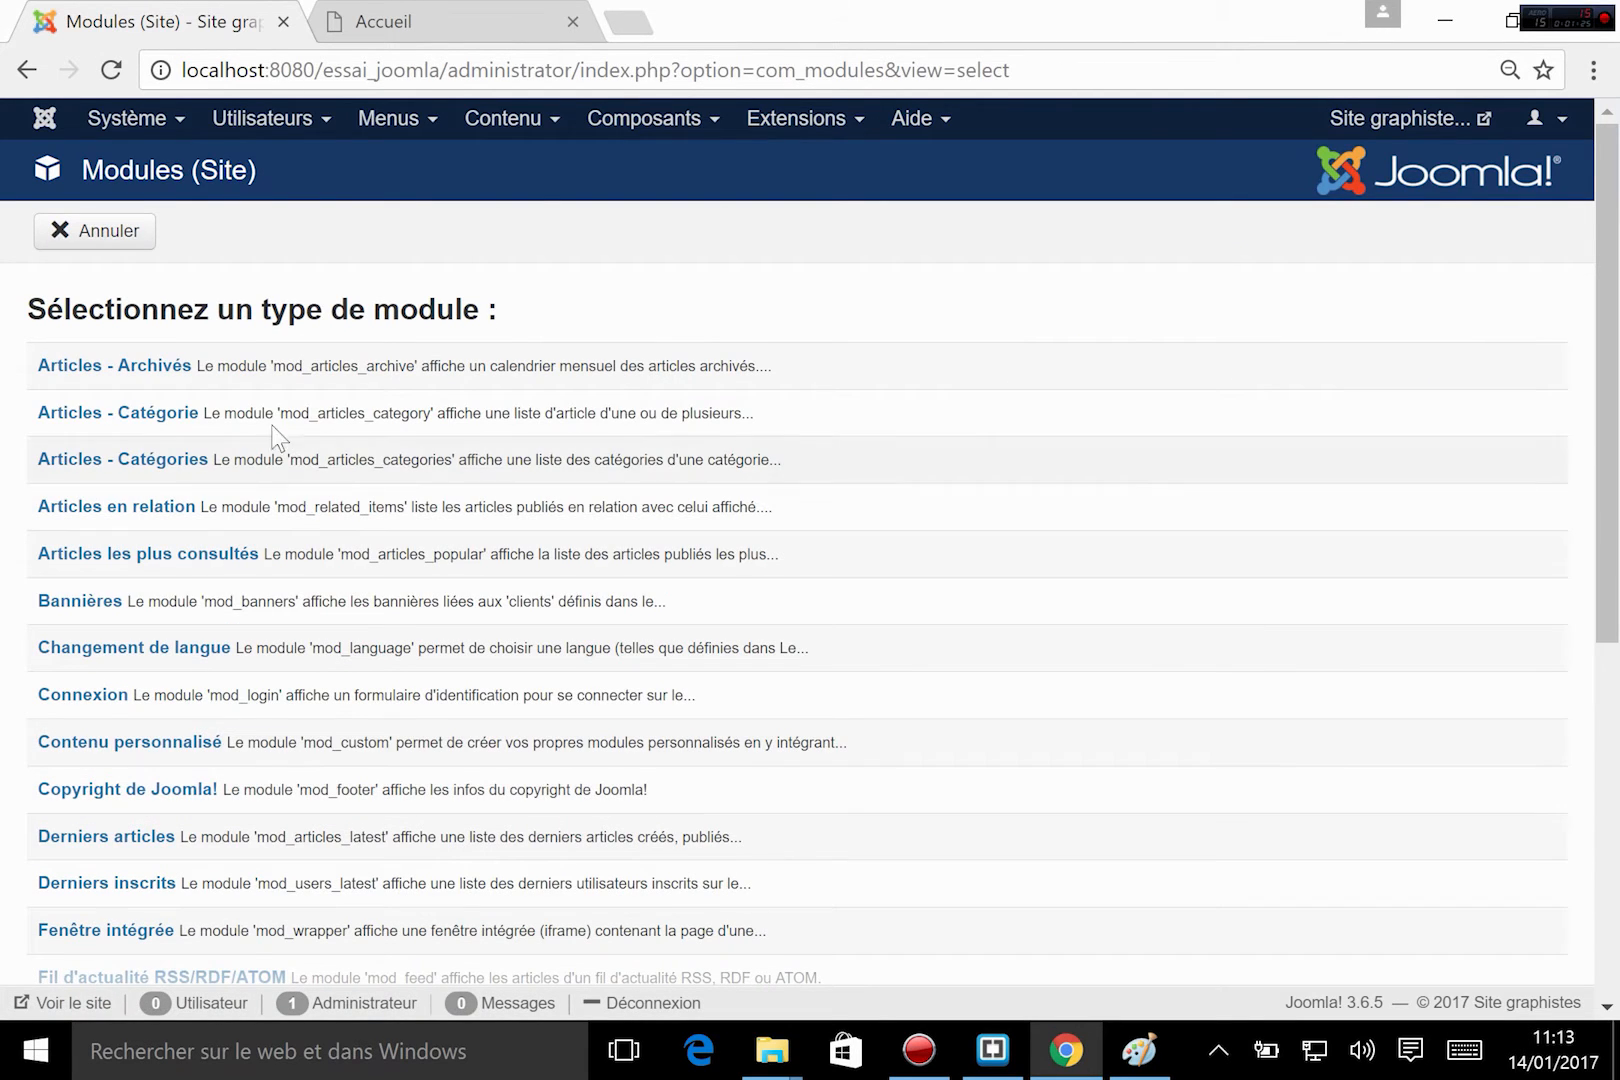
pyautogui.scroll(-2, 112, 354)
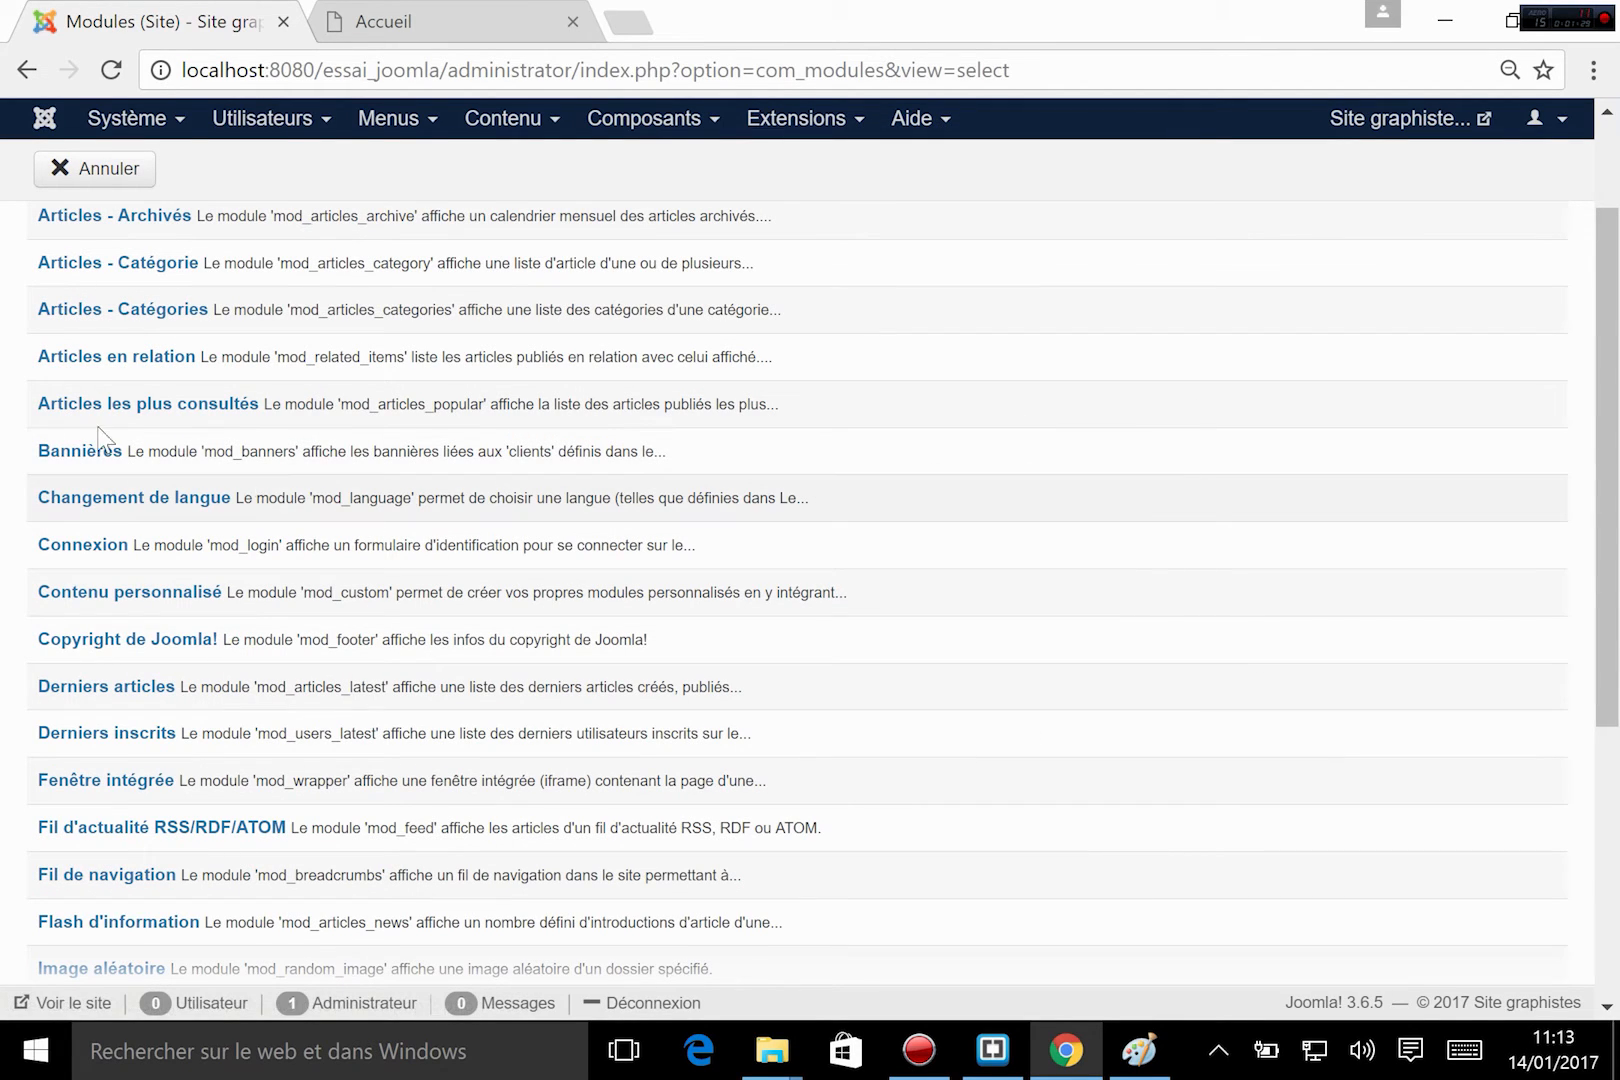
pyautogui.scroll(-2, 500, 500)
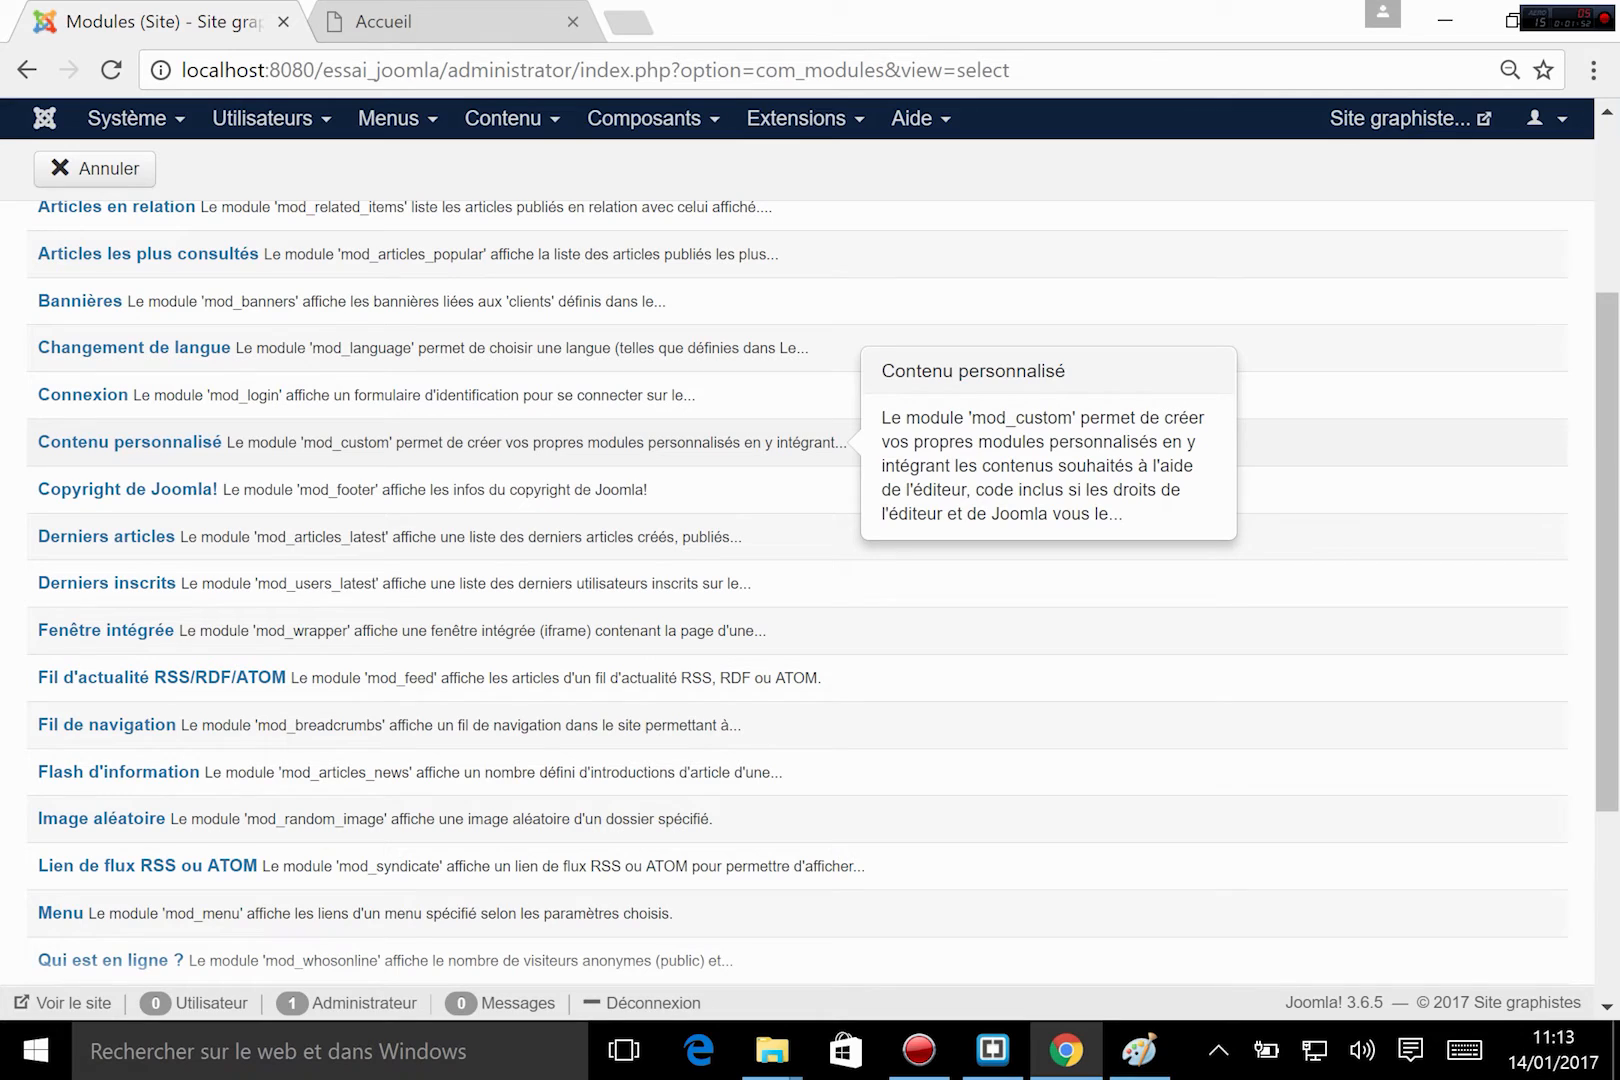
pyautogui.click(175, 449)
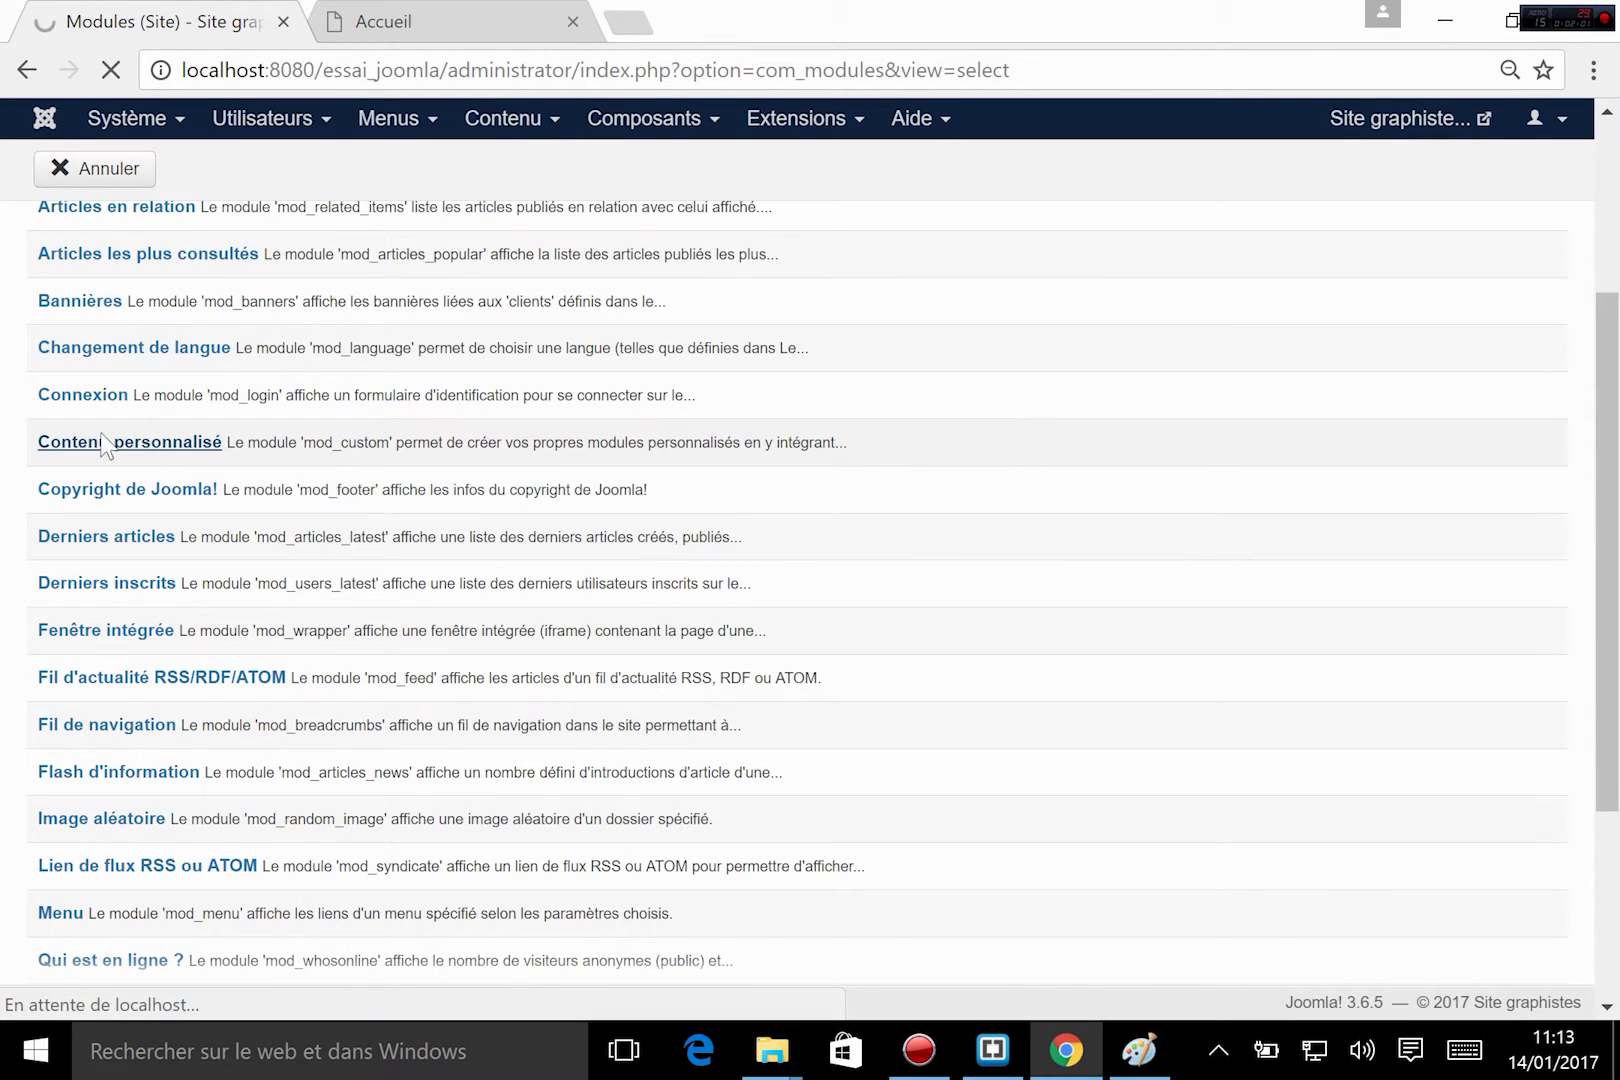
pyautogui.click(149, 450)
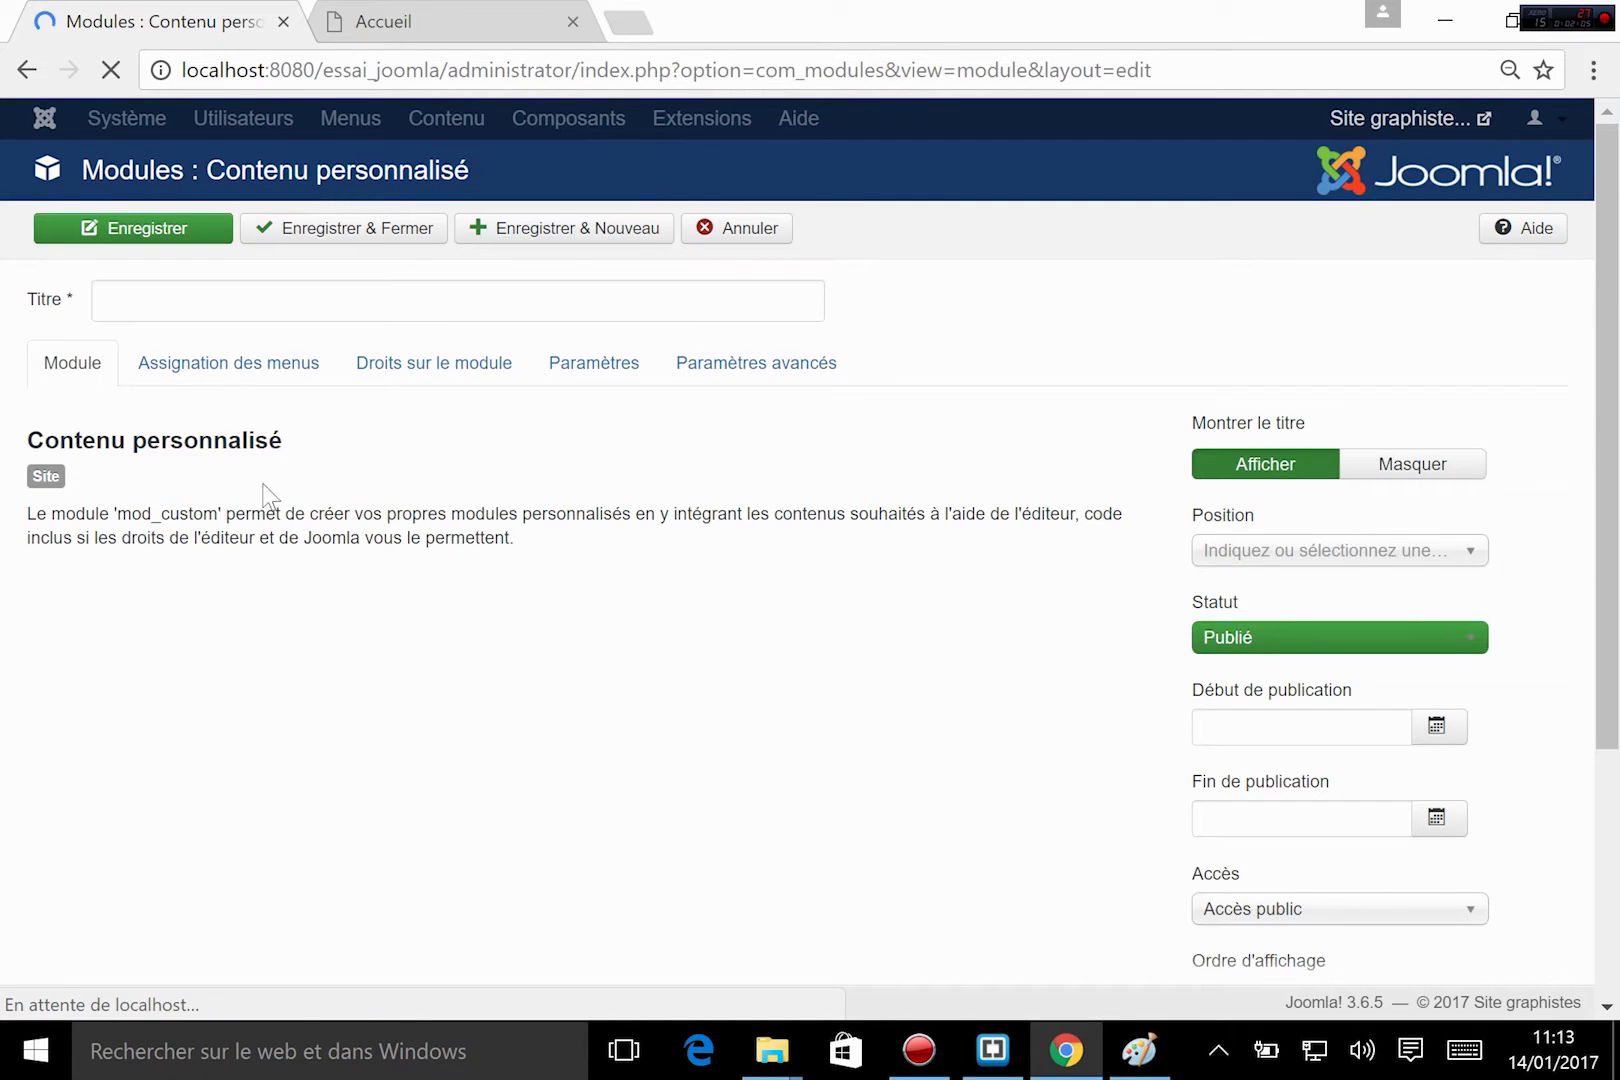
# Title the new custom content module "titre et accroche".
pyautogui.click(127, 290)
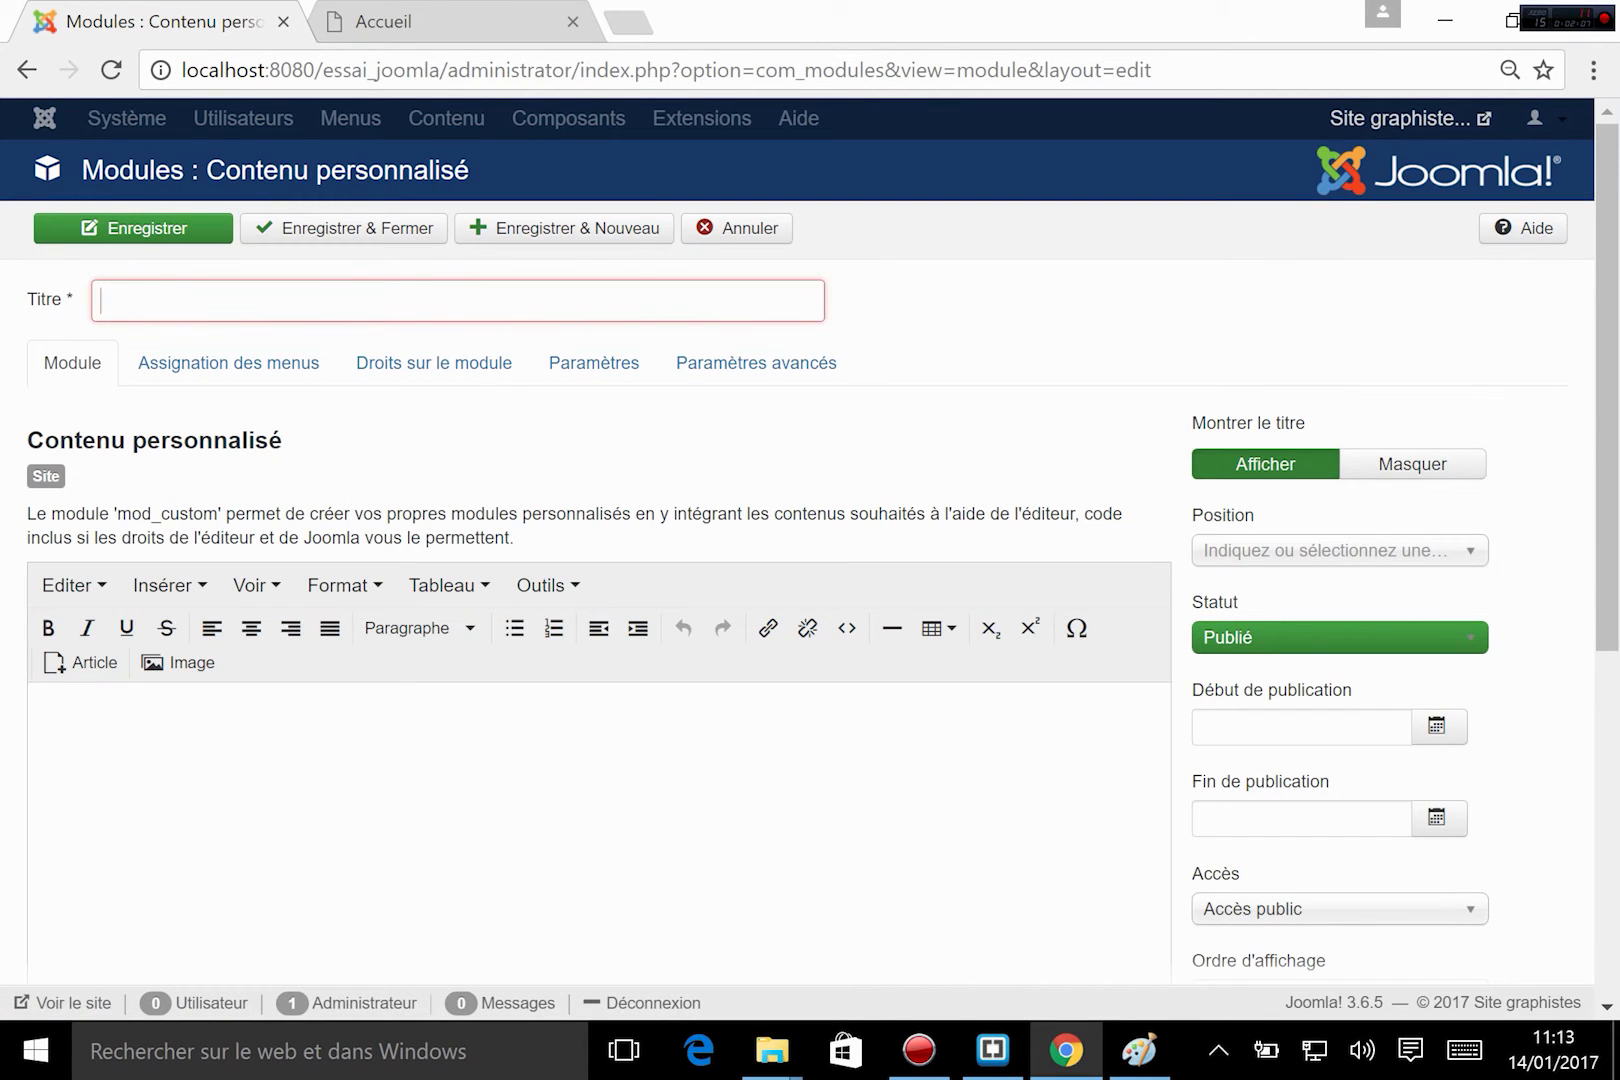
pyautogui.write('titre et')
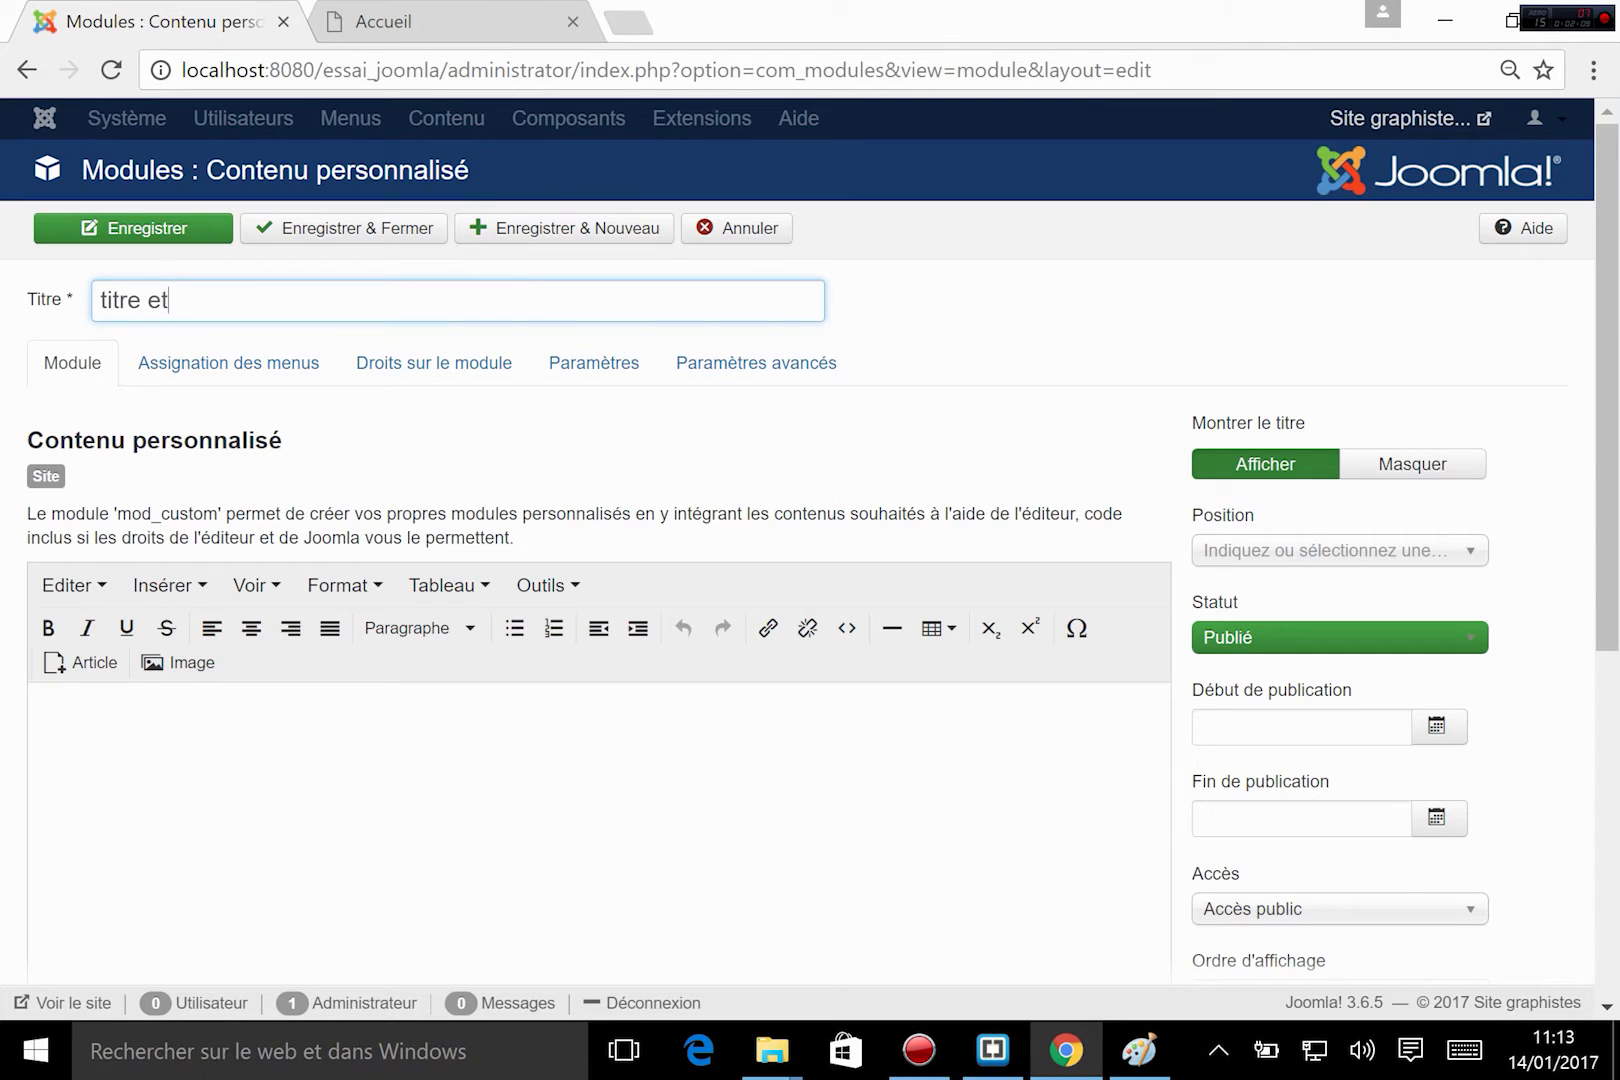
pyautogui.write(' accroche')
pyautogui.scroll(-2, 160, 600)
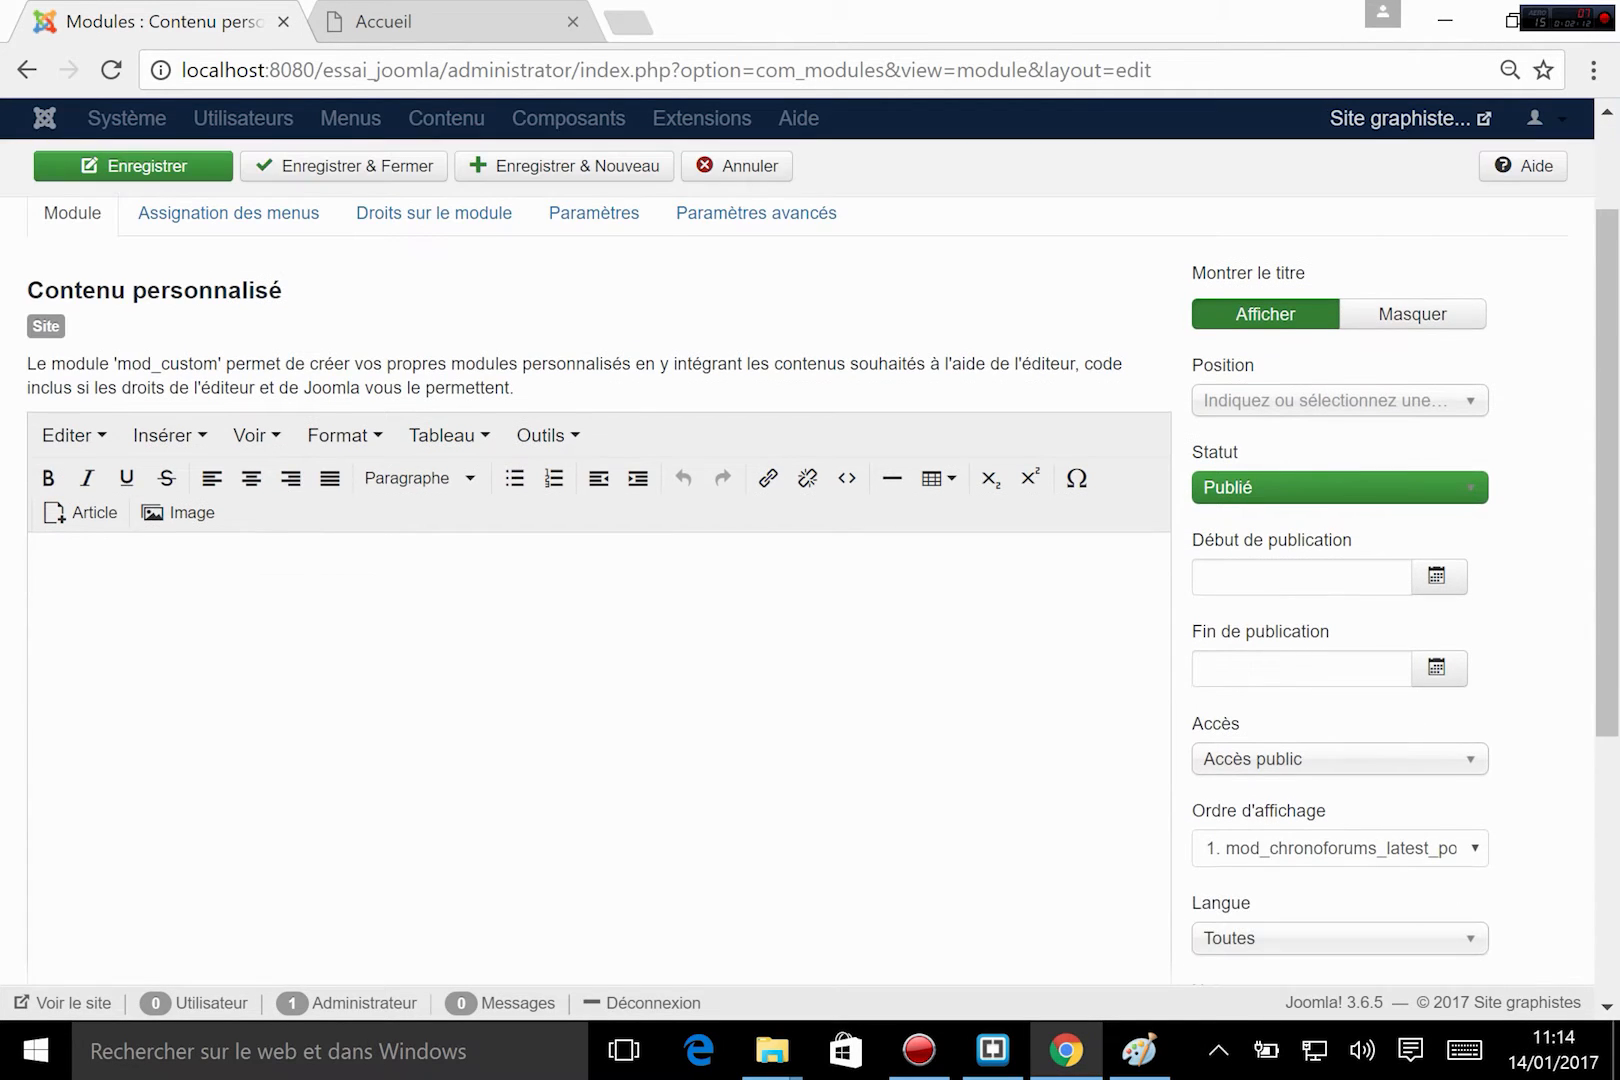
pyautogui.scroll(2, 160, 603)
# Enter "Graphistes.eu" in the module's content and format it as En-tête 1.
pyautogui.click(156, 764)
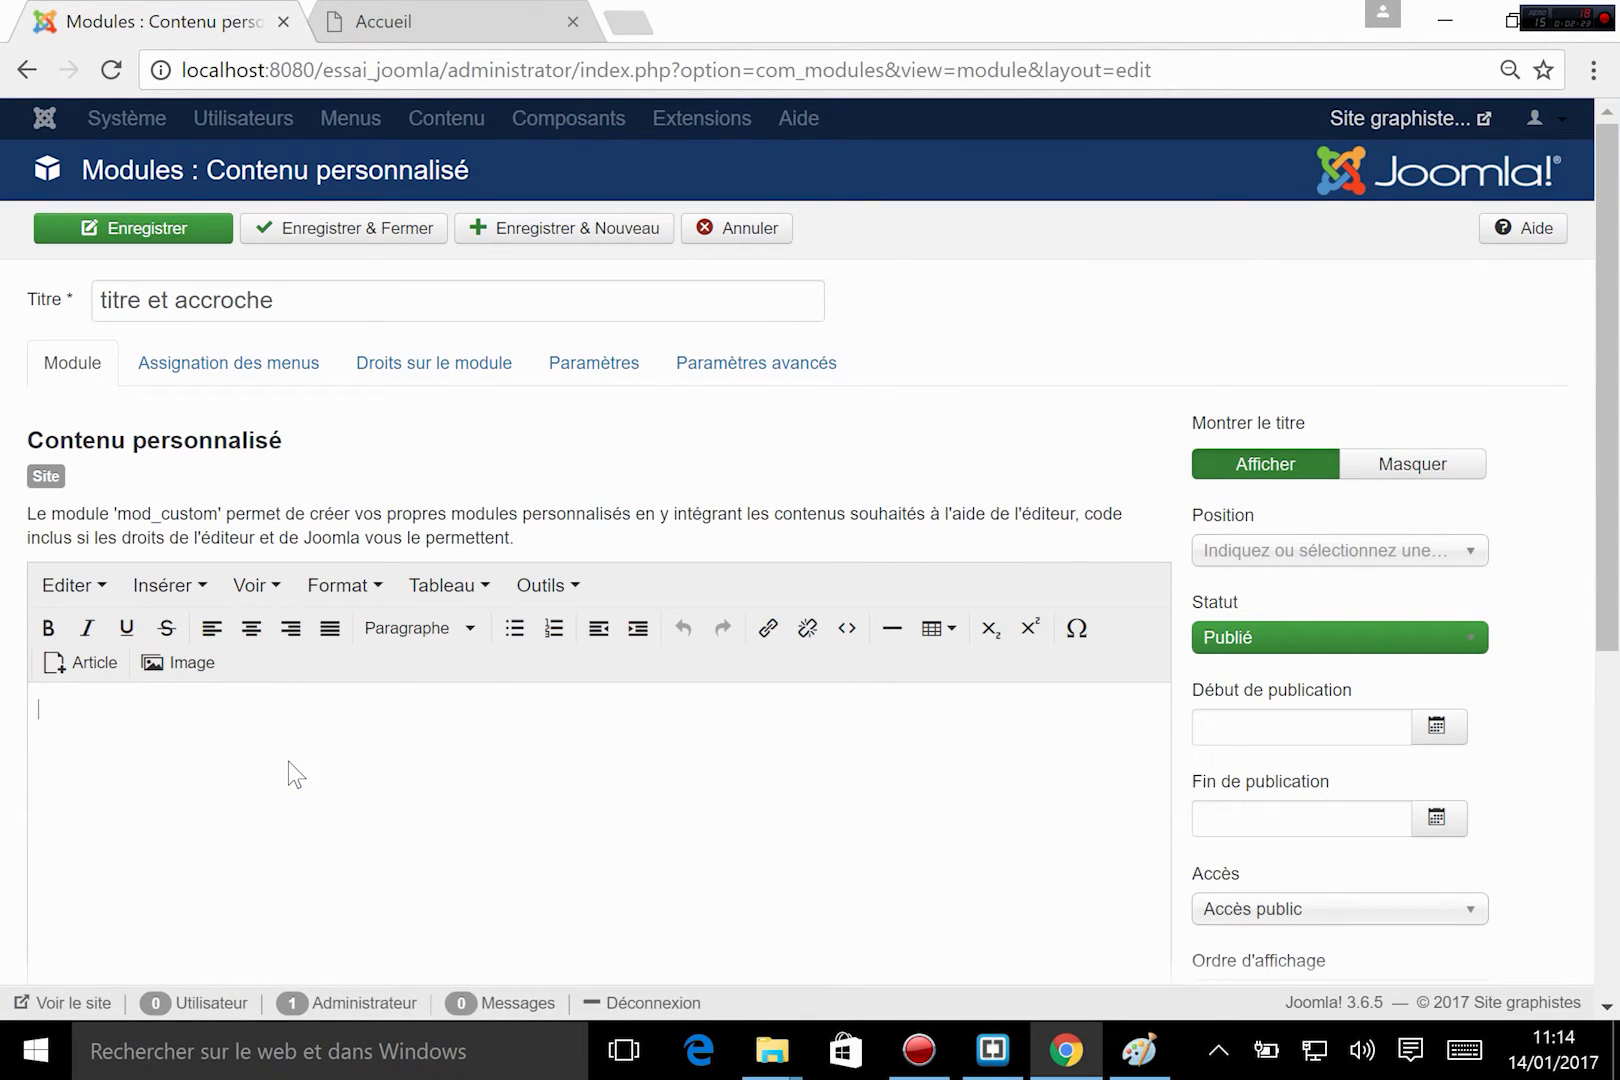
pyautogui.write('Graphistes.eu')
pyautogui.moveTo(140, 710); pyautogui.dragTo(36, 712)
pyautogui.click(445, 628)
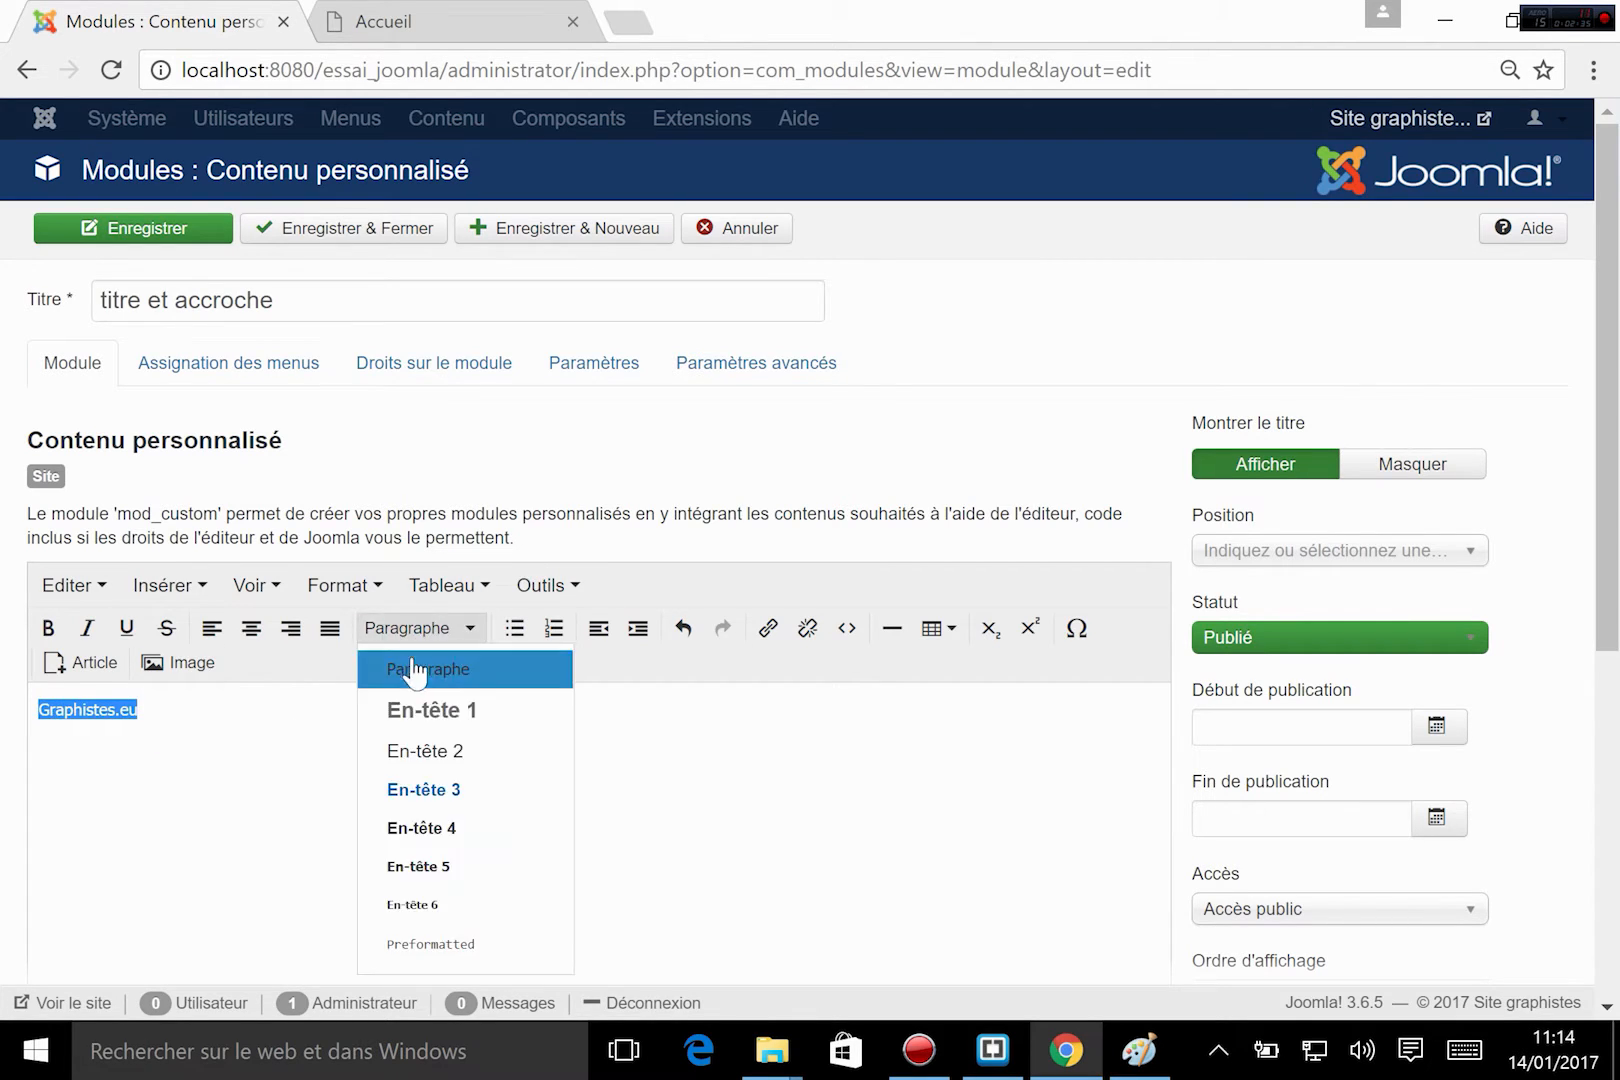
pyautogui.click(422, 711)
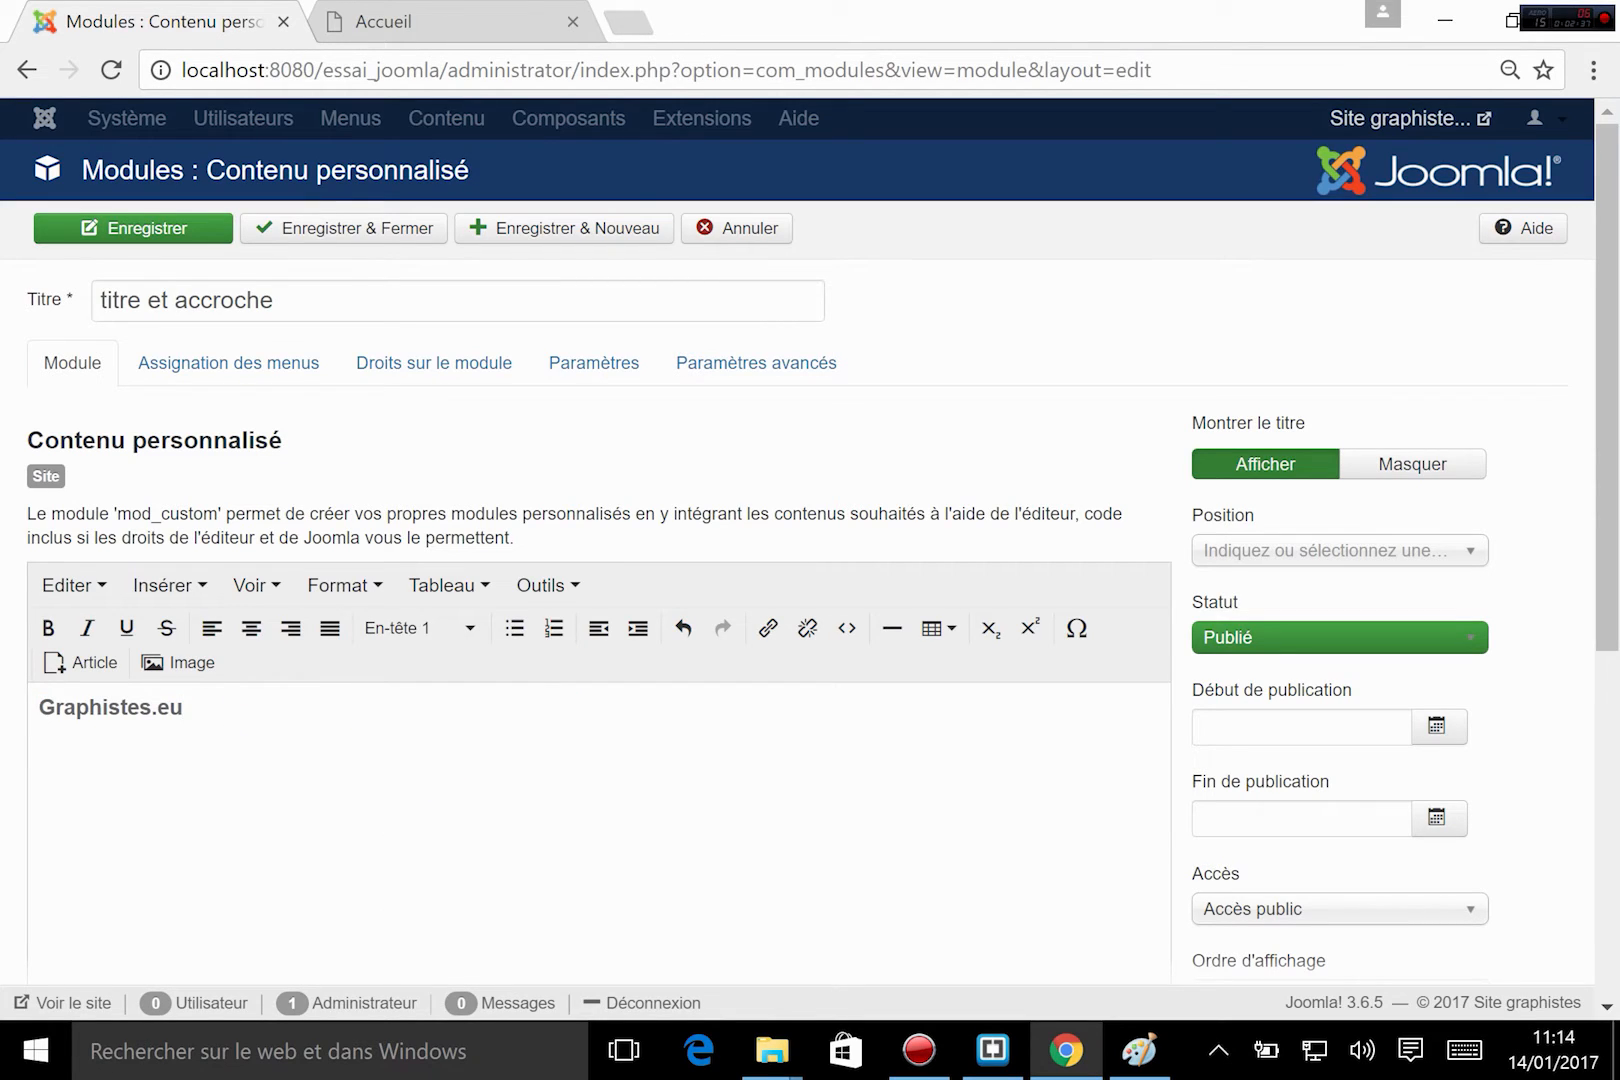
# Add the line "Le site n°1 de l'infographie en France" below Graphistes.eu, formatted as En-tête 2.
pyautogui.press('Return')
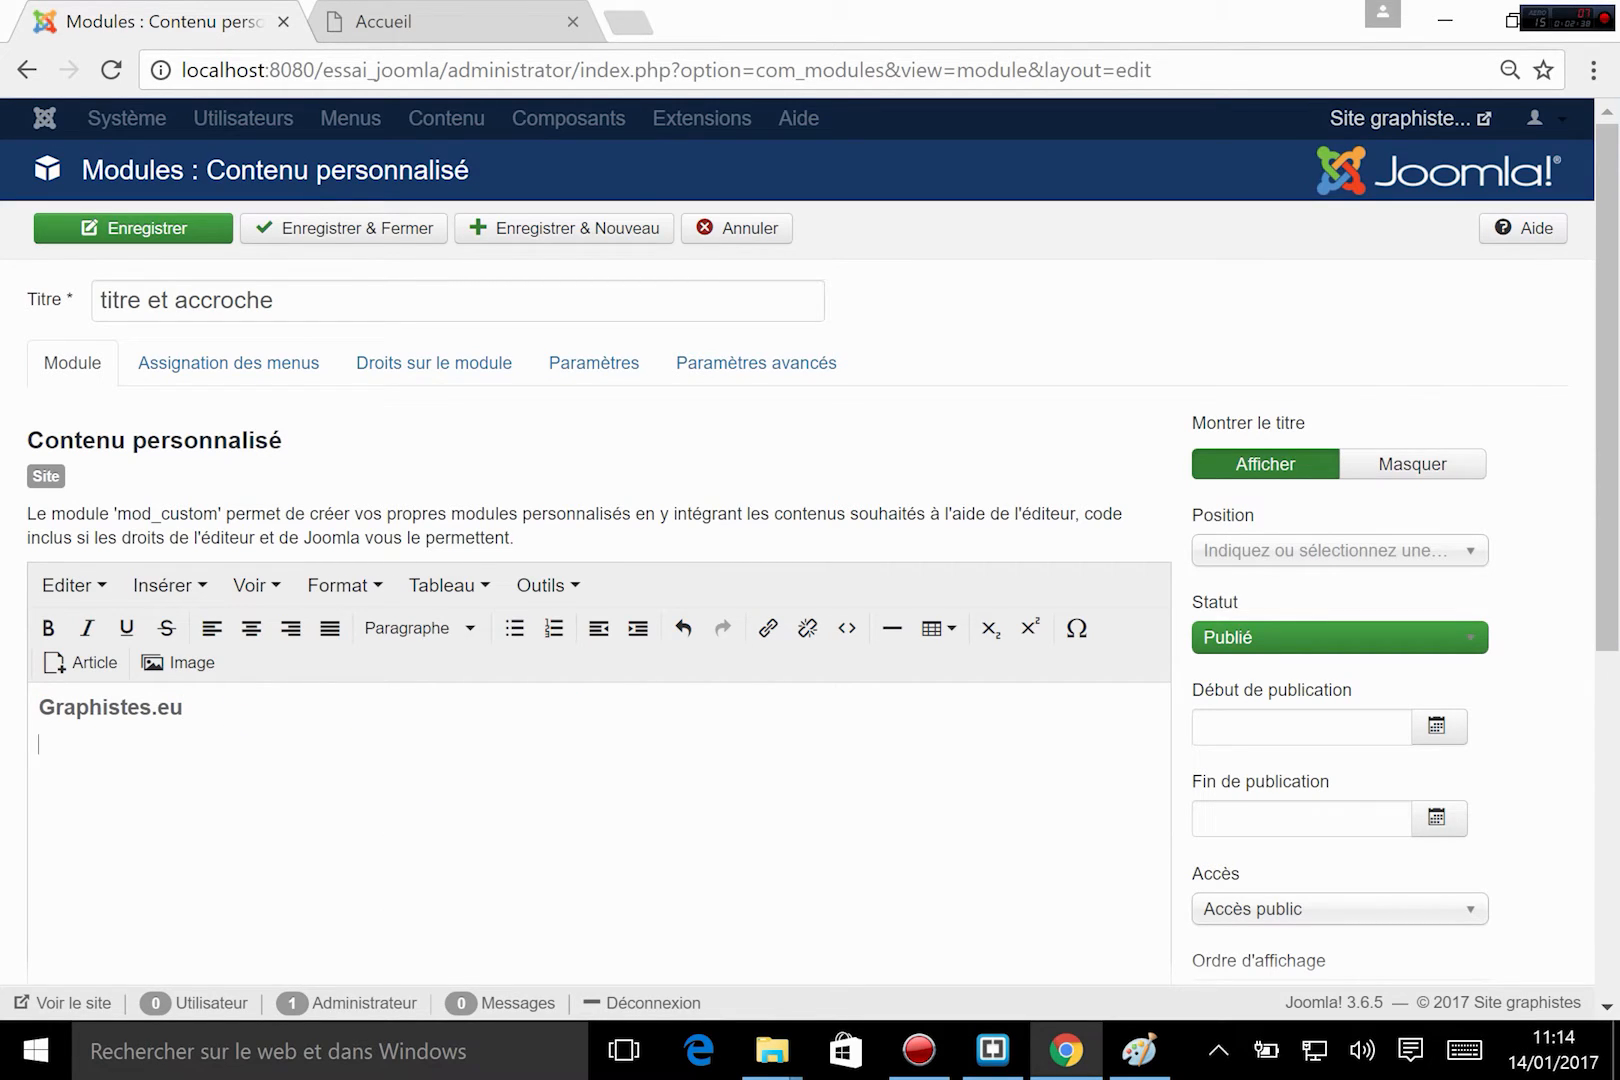
pyautogui.click(400, 630)
pyautogui.click(420, 746)
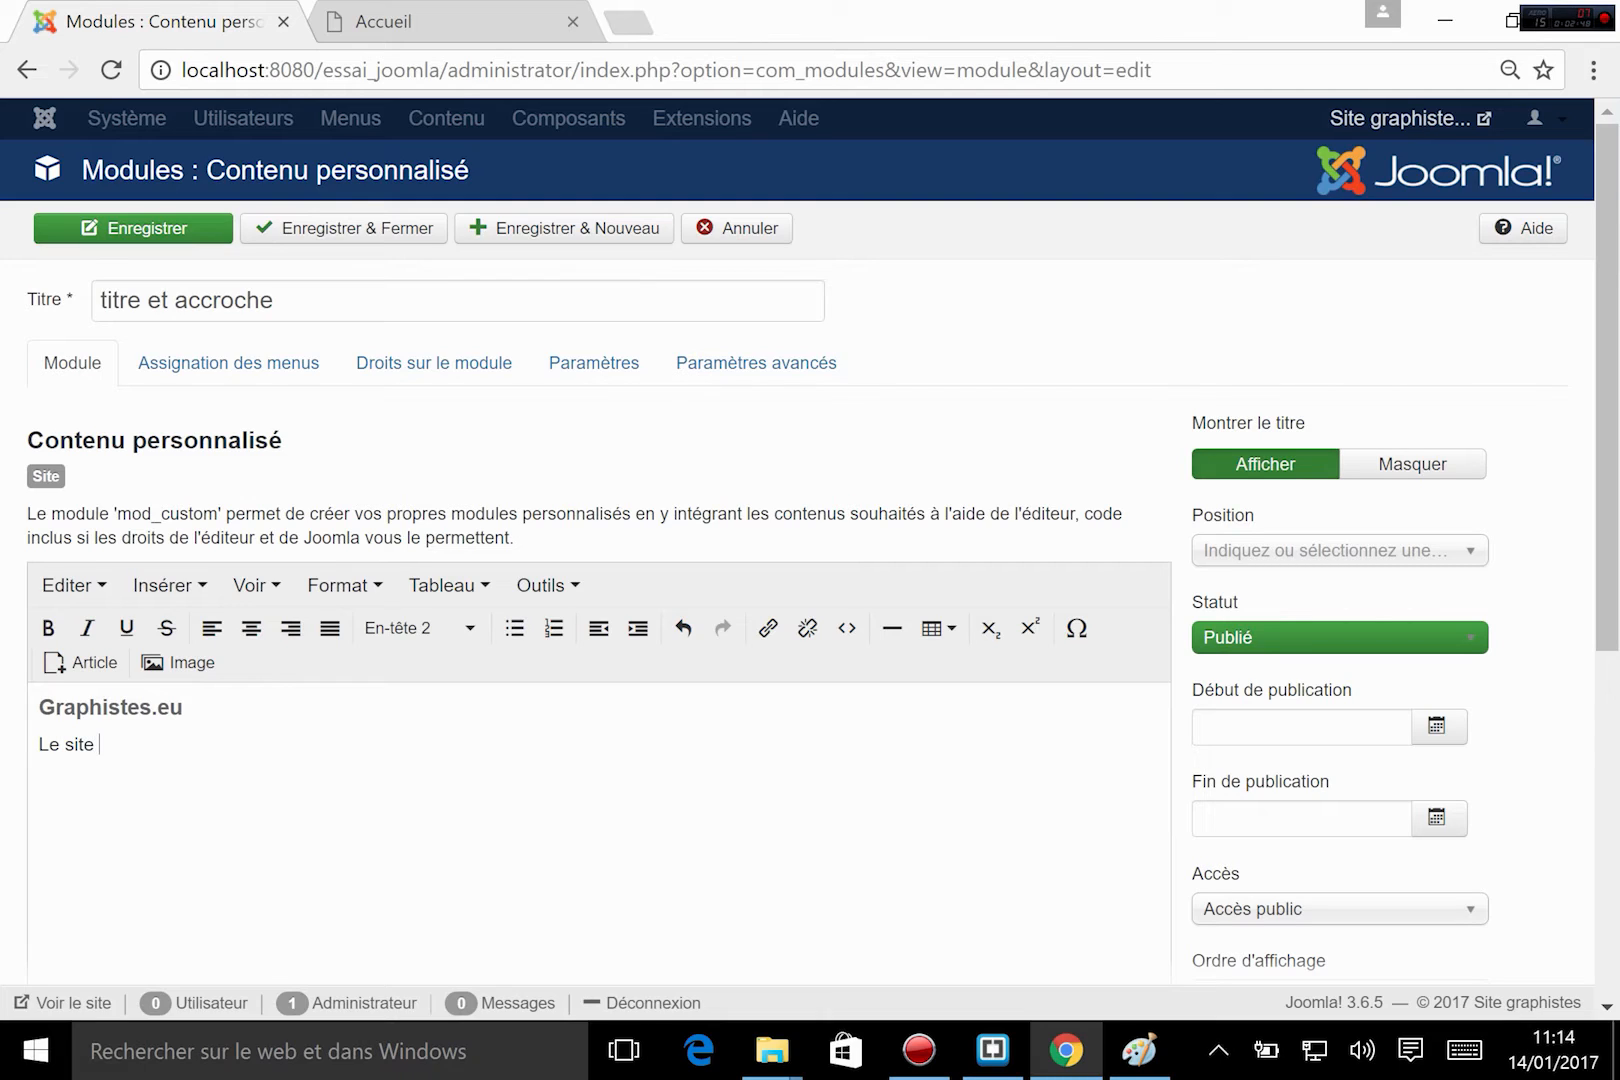
pyautogui.hotkey('shift', 'Up')
pyautogui.write('°')
pyautogui.hotkey('ctrl', 'z')
pyautogui.press('Right')
pyautogui.write("e l'infographie")
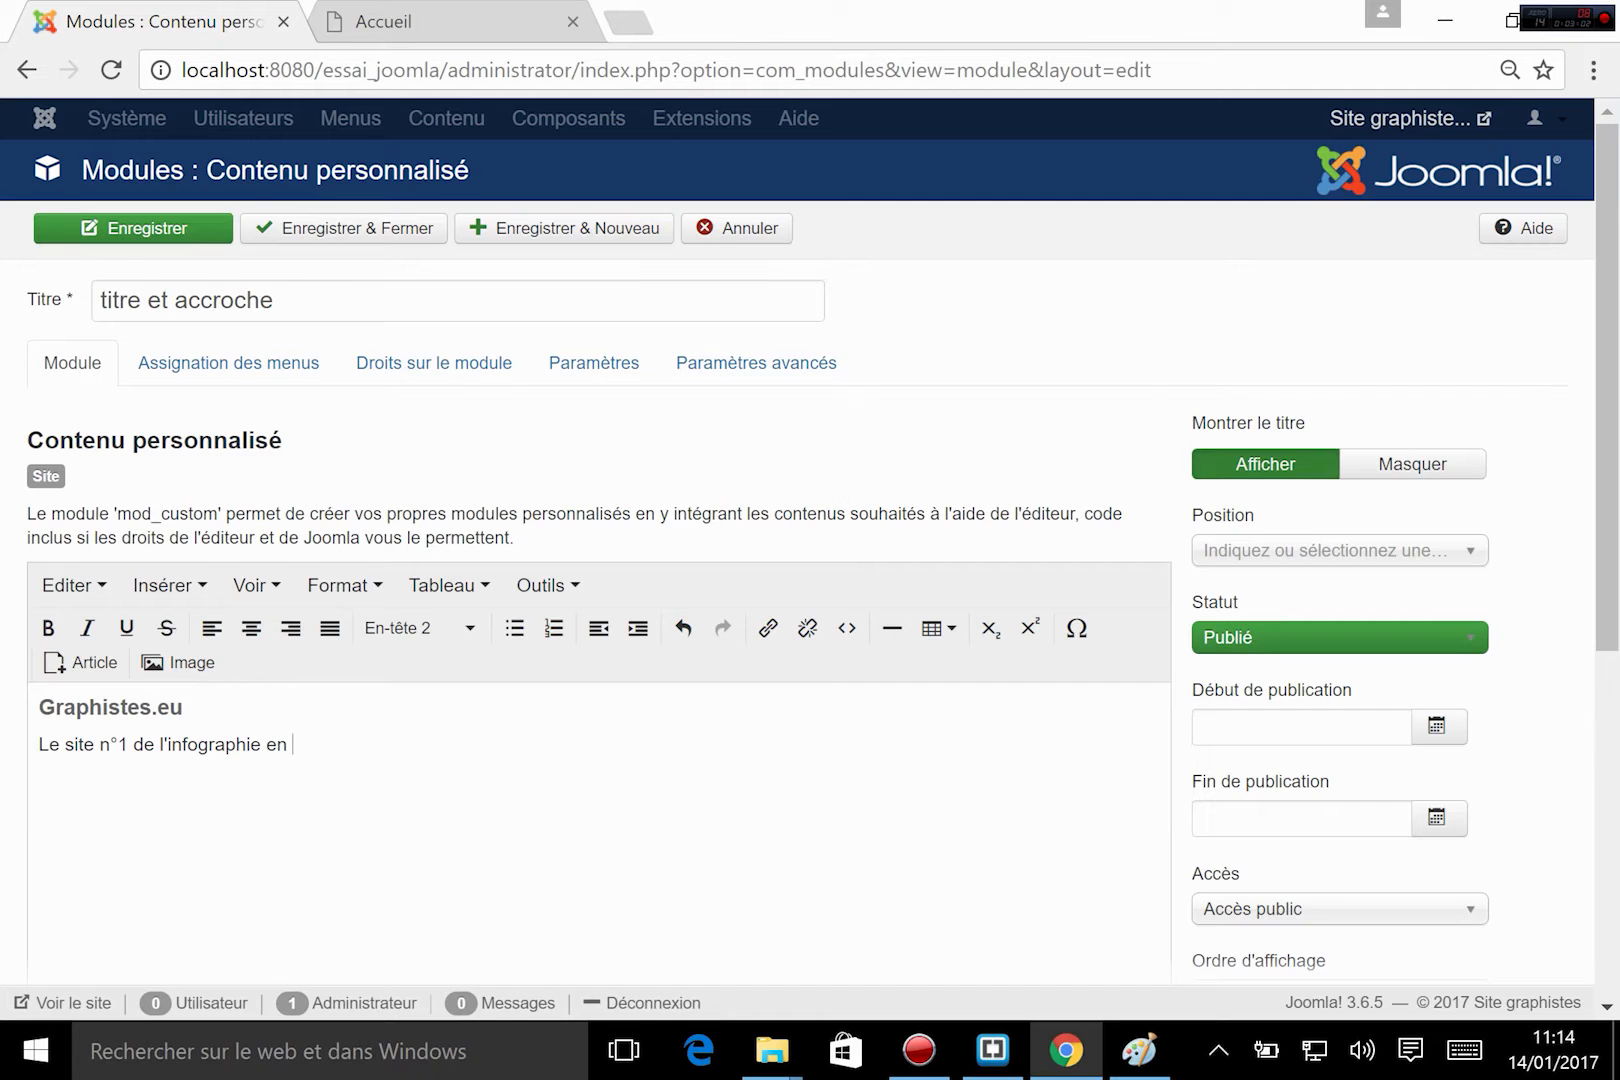
pyautogui.scroll(-5, 72, 751)
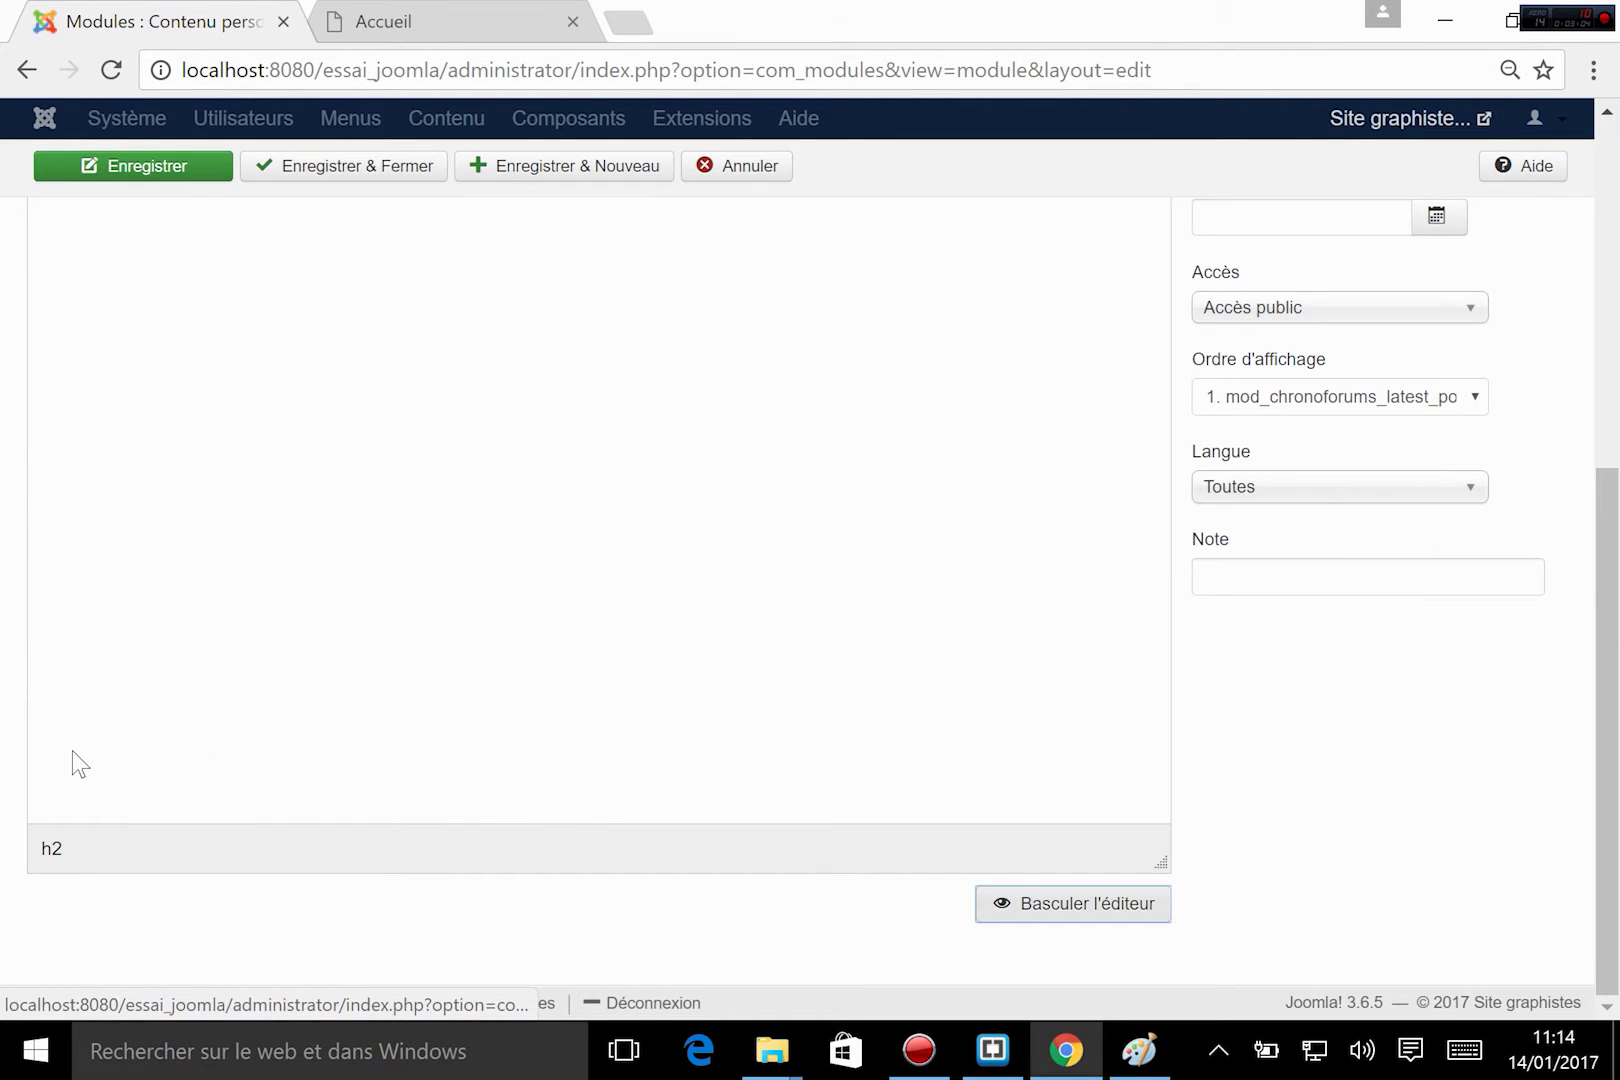
pyautogui.scroll(3, 153, 600)
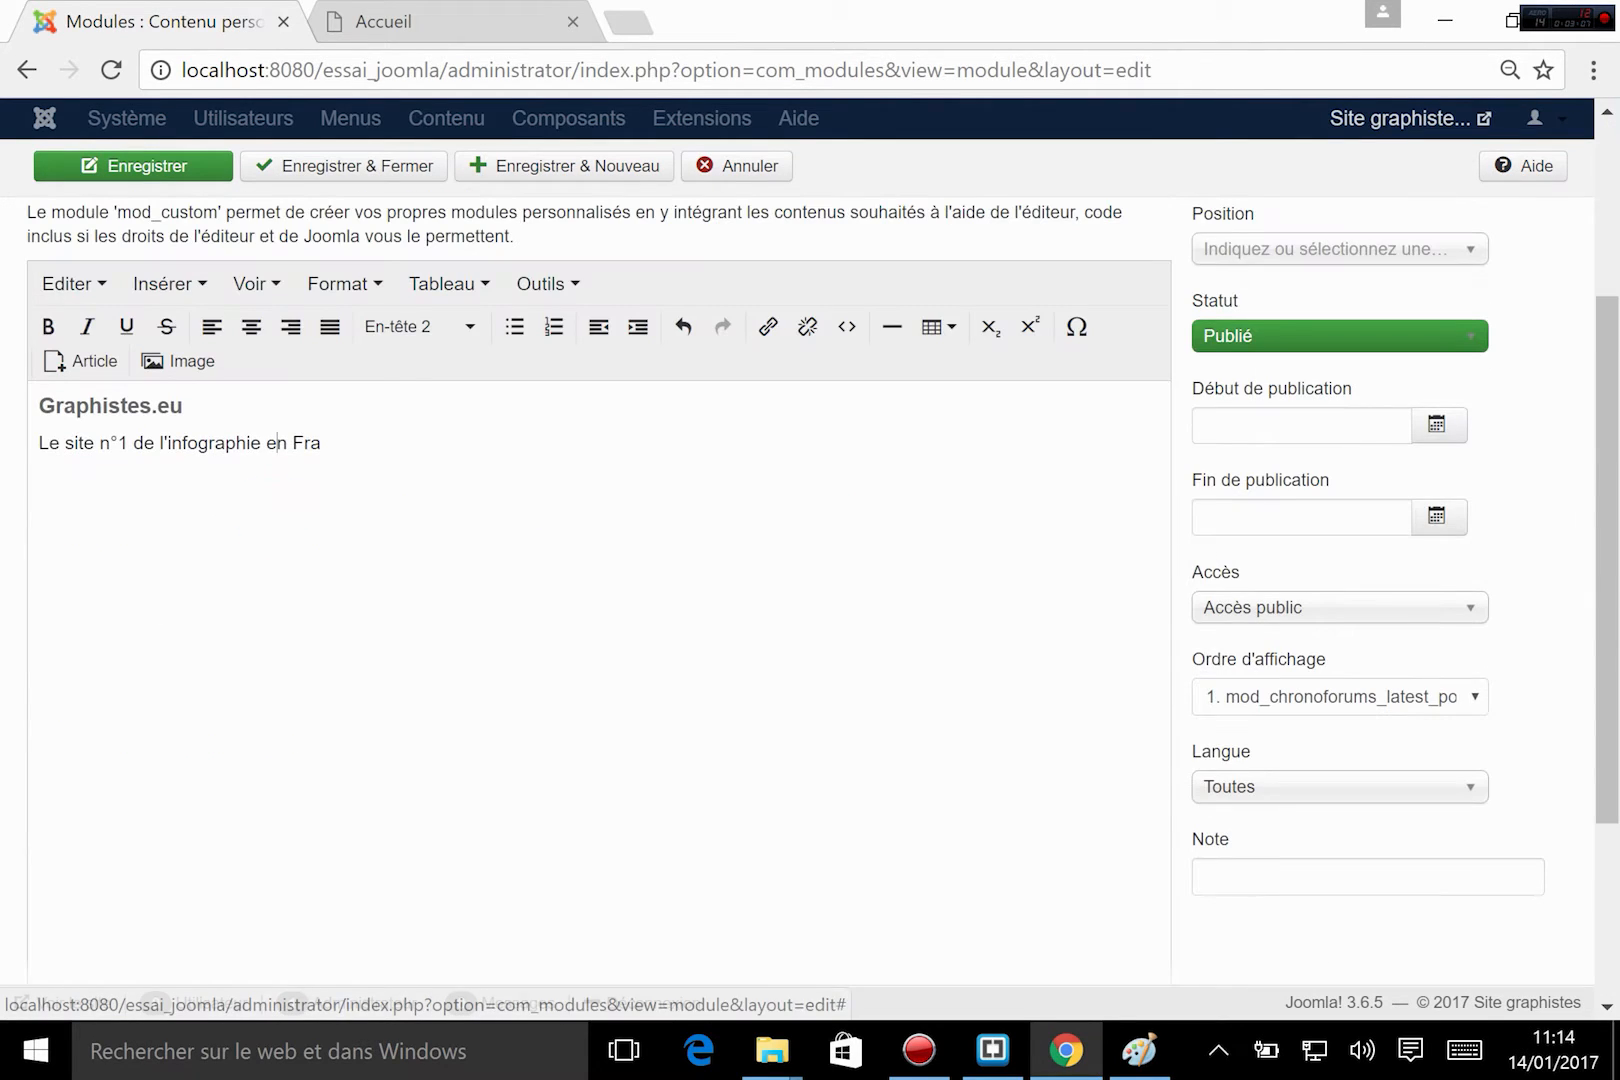
pyautogui.click(318, 440)
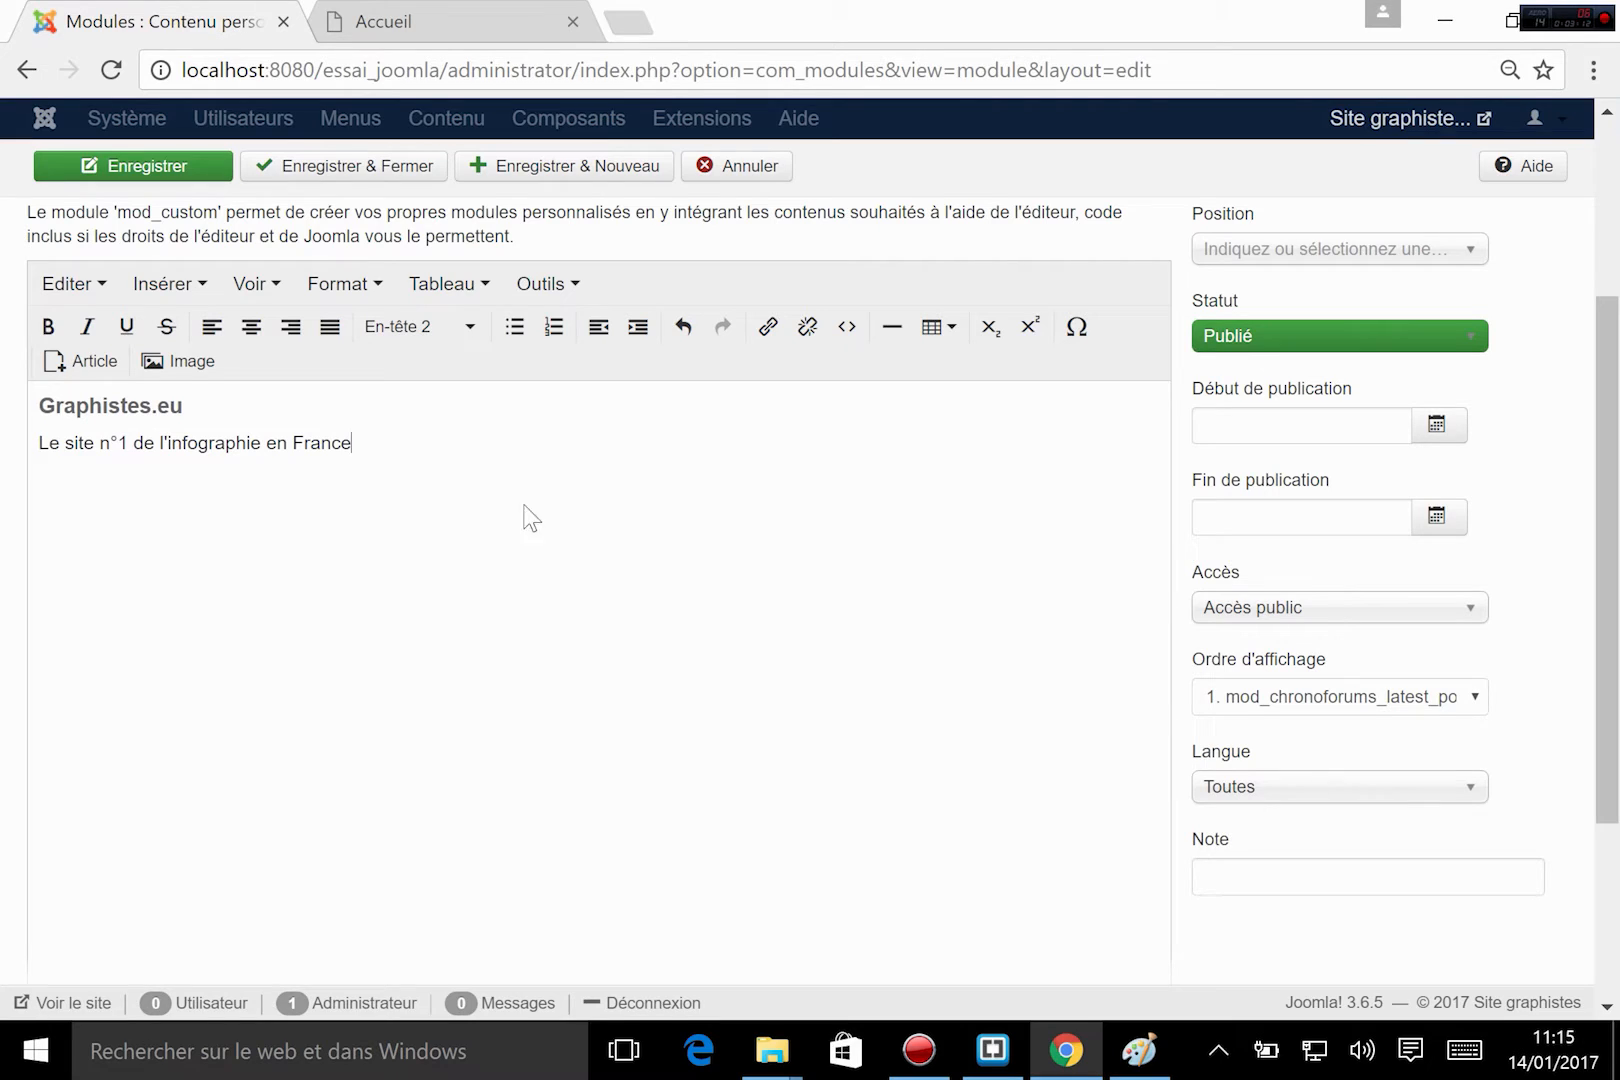
pyautogui.scroll(2, 501, 516)
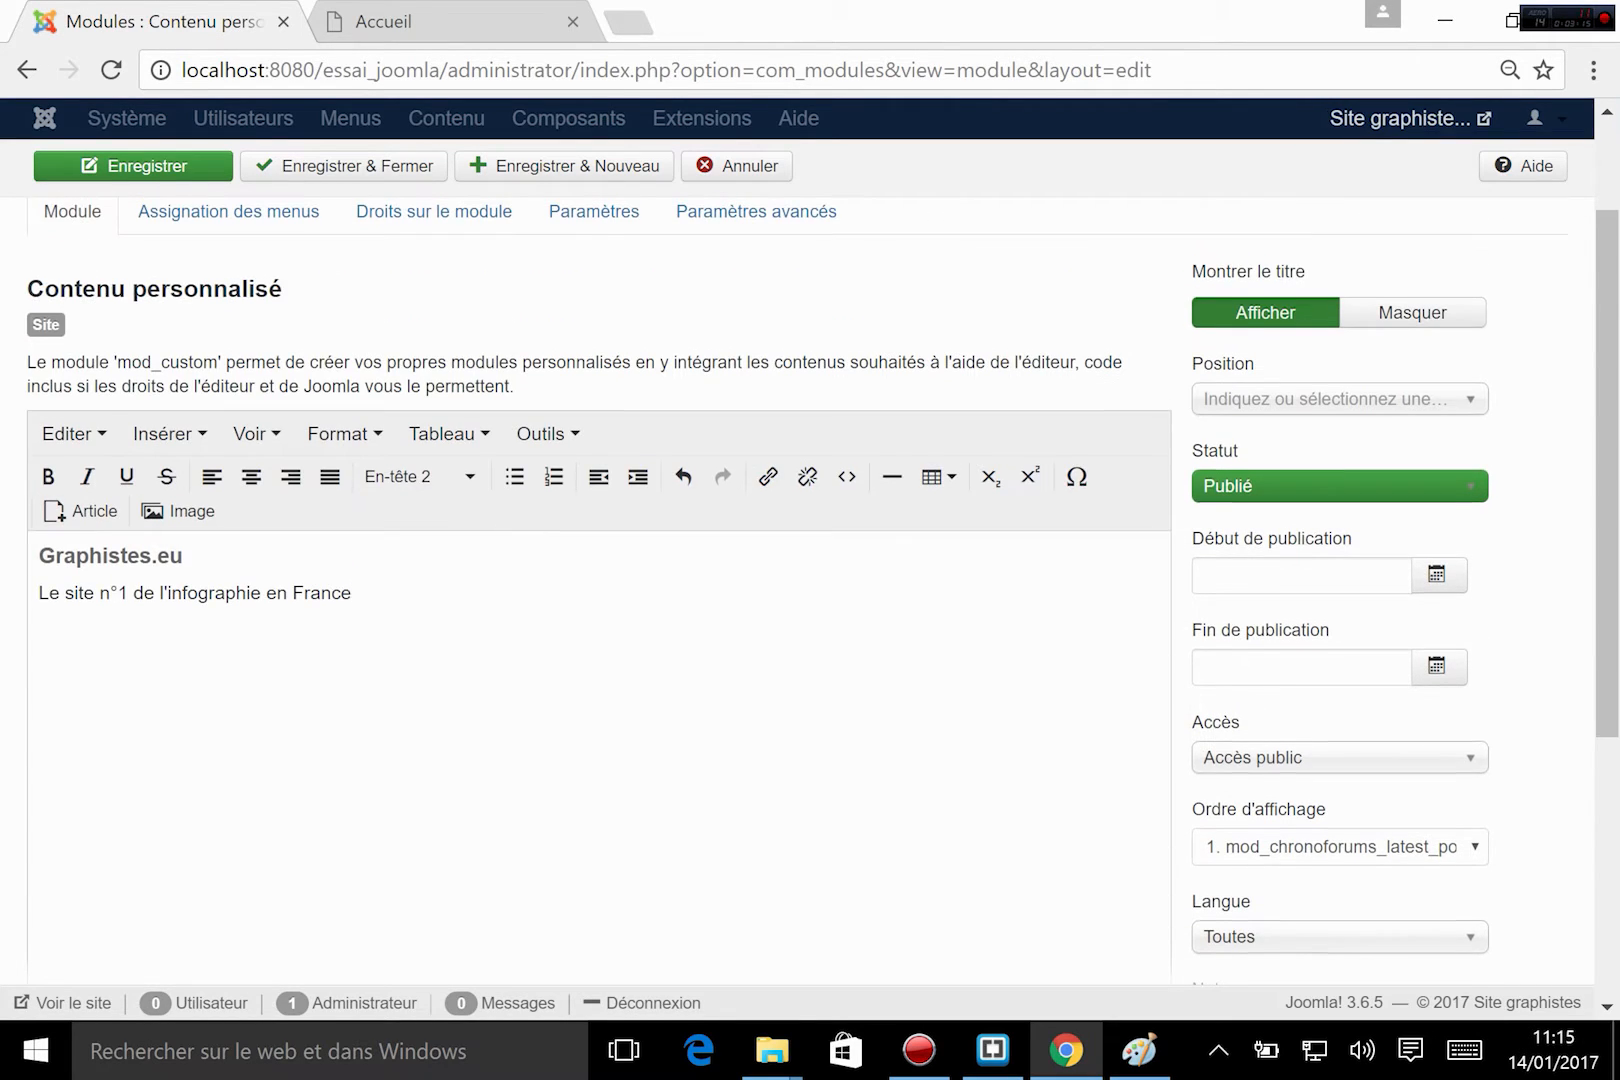
# Assign the titre et accroche module to the En Tete [en-tete] position of Mon_template, save it and close it.
pyautogui.scroll(2, 387, 461)
pyautogui.click(31, 690)
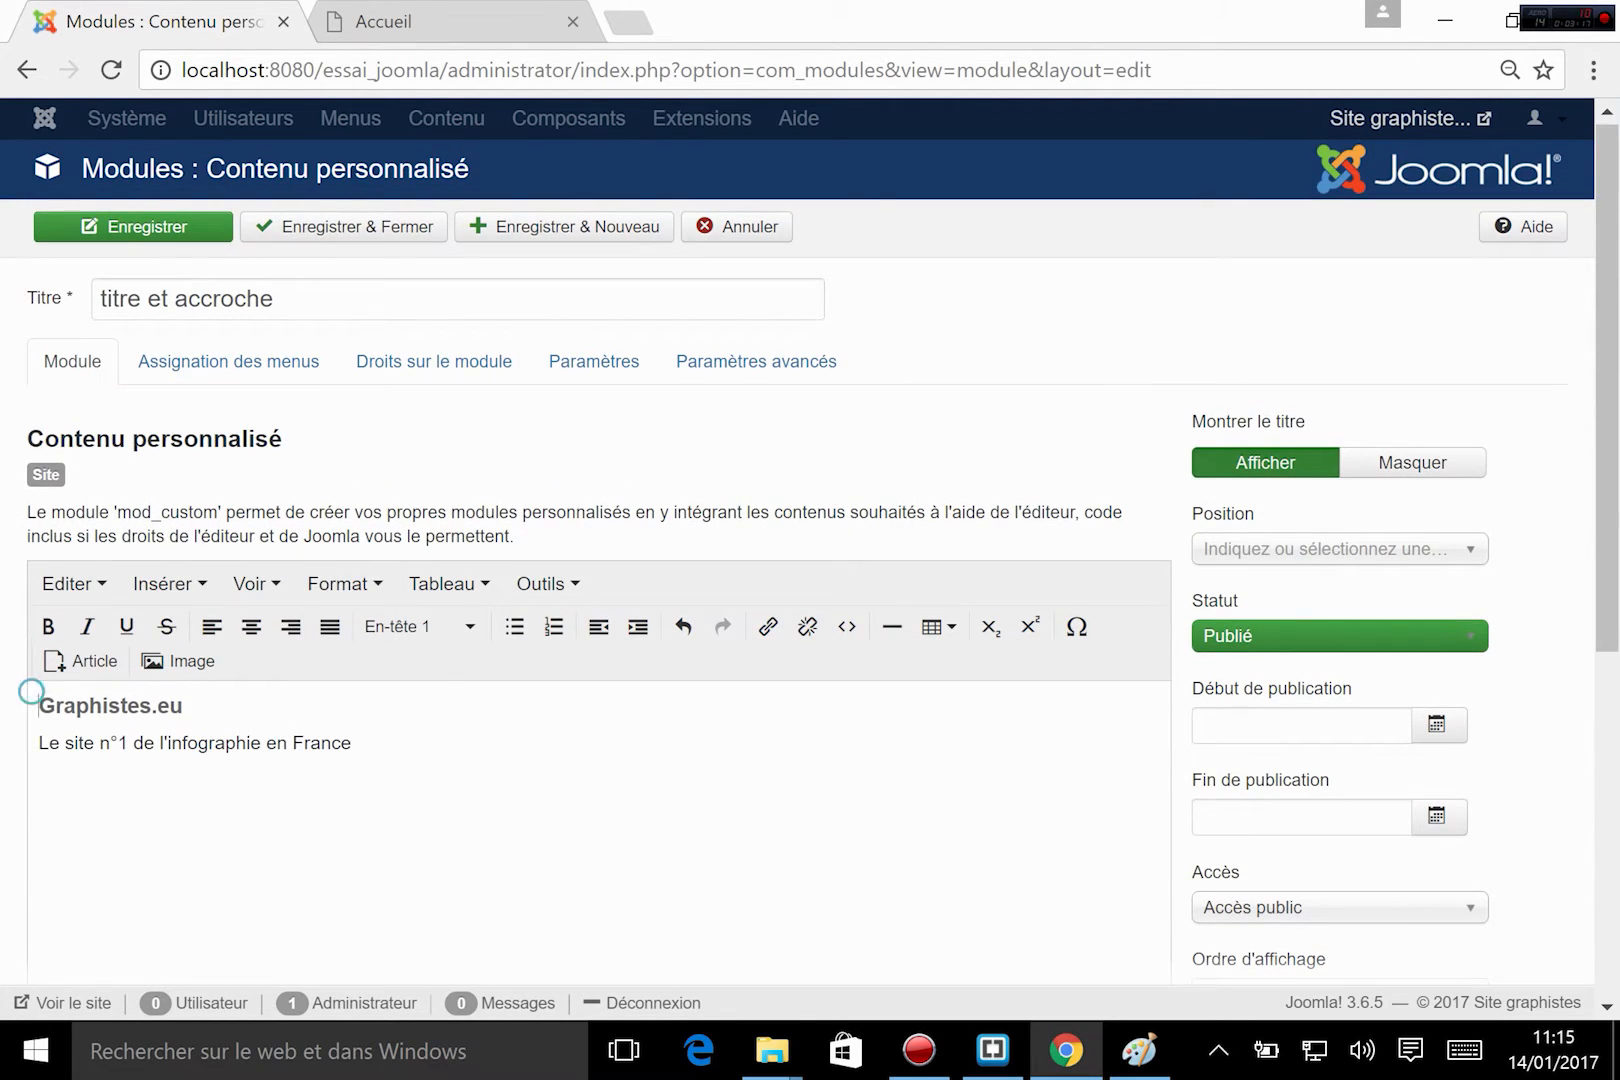
pyautogui.moveTo(31, 690); pyautogui.dragTo(205, 752)
pyautogui.click(264, 741)
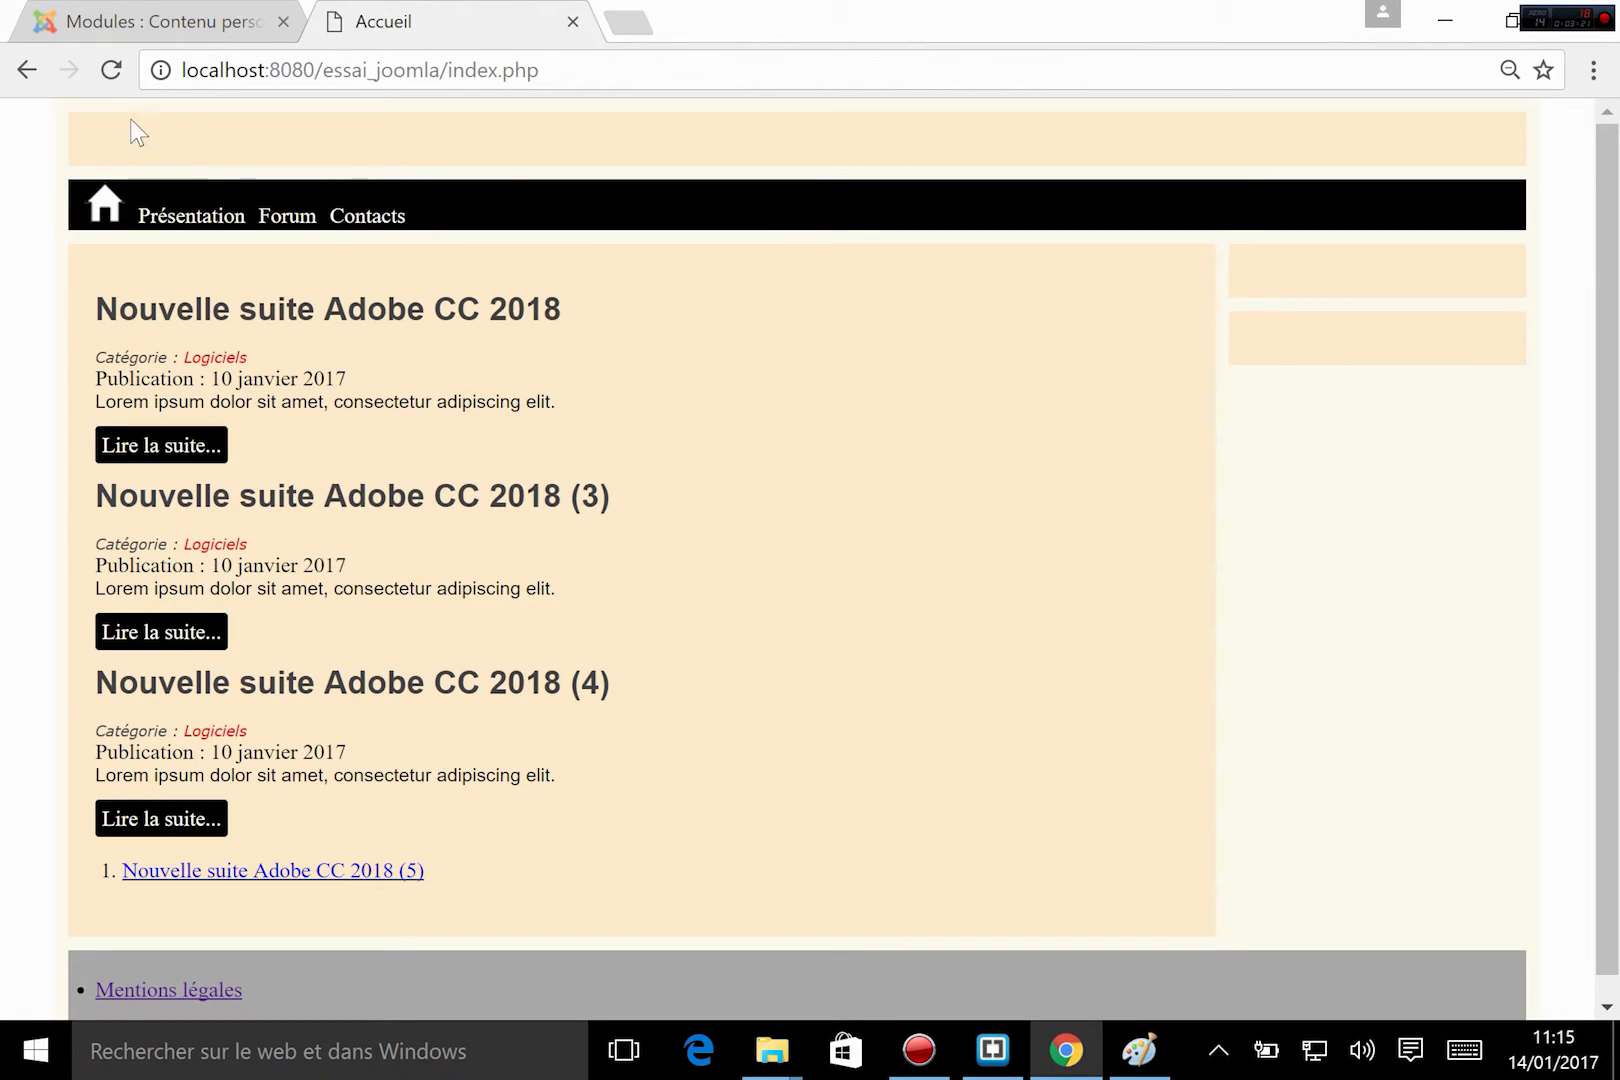
pyautogui.click(179, 14)
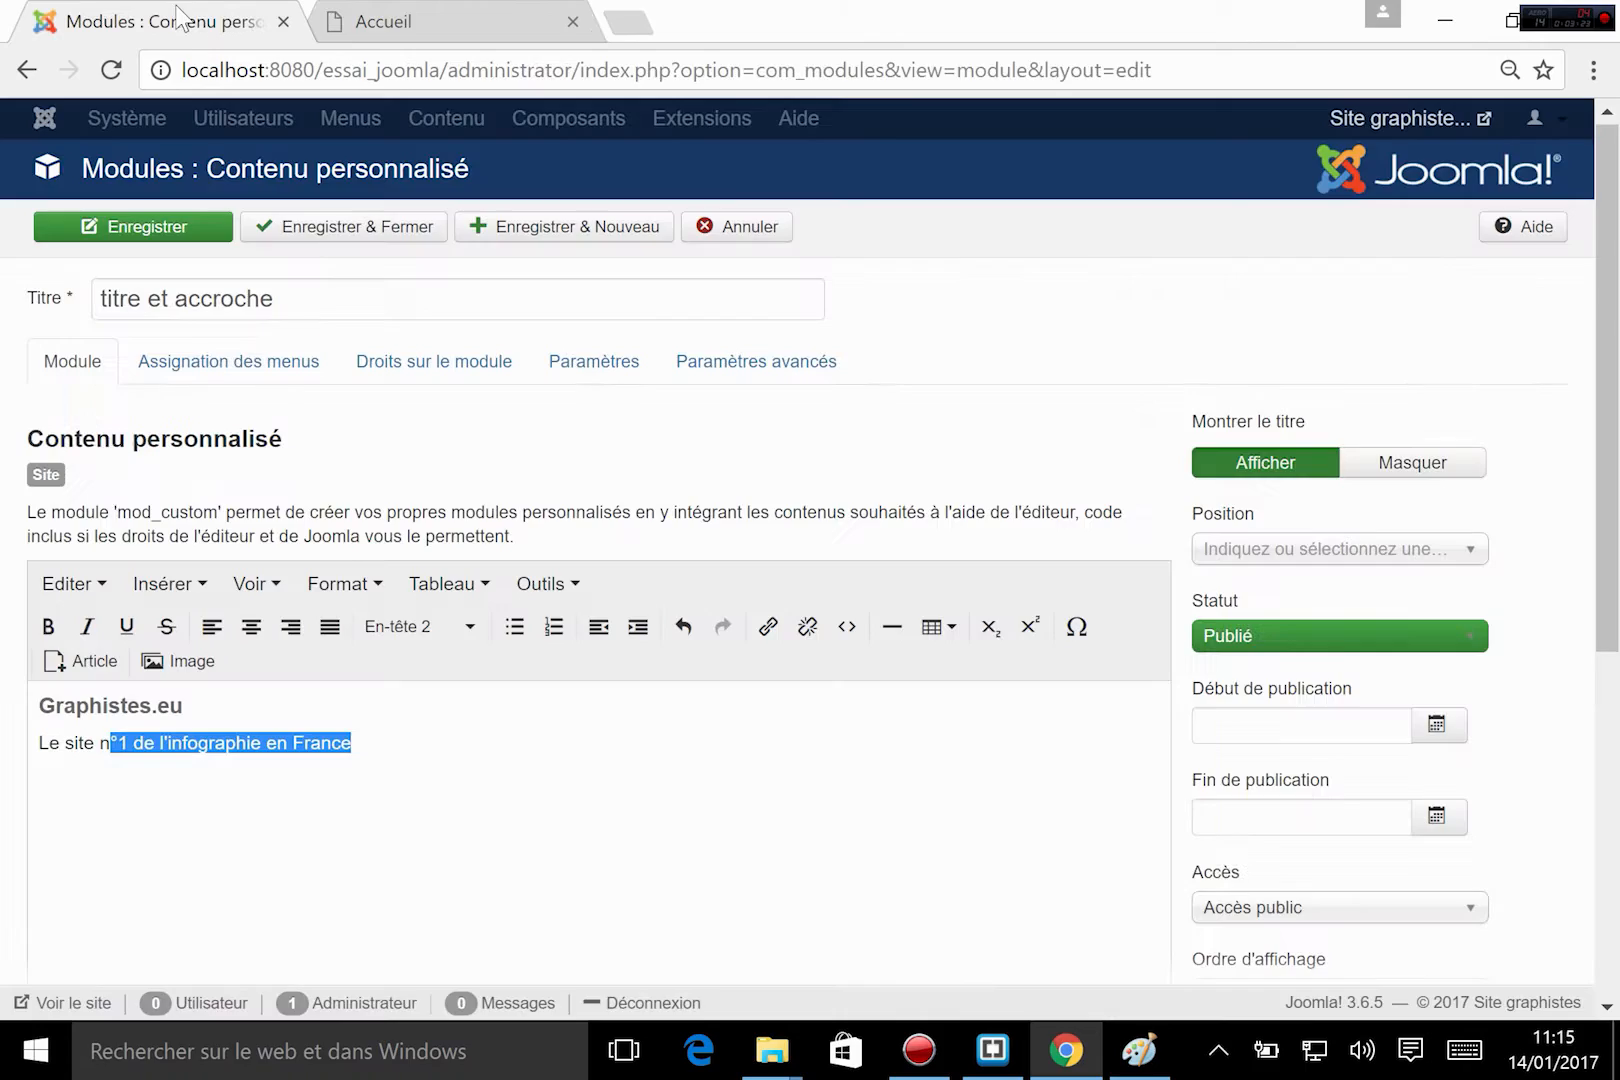
pyautogui.click(1237, 561)
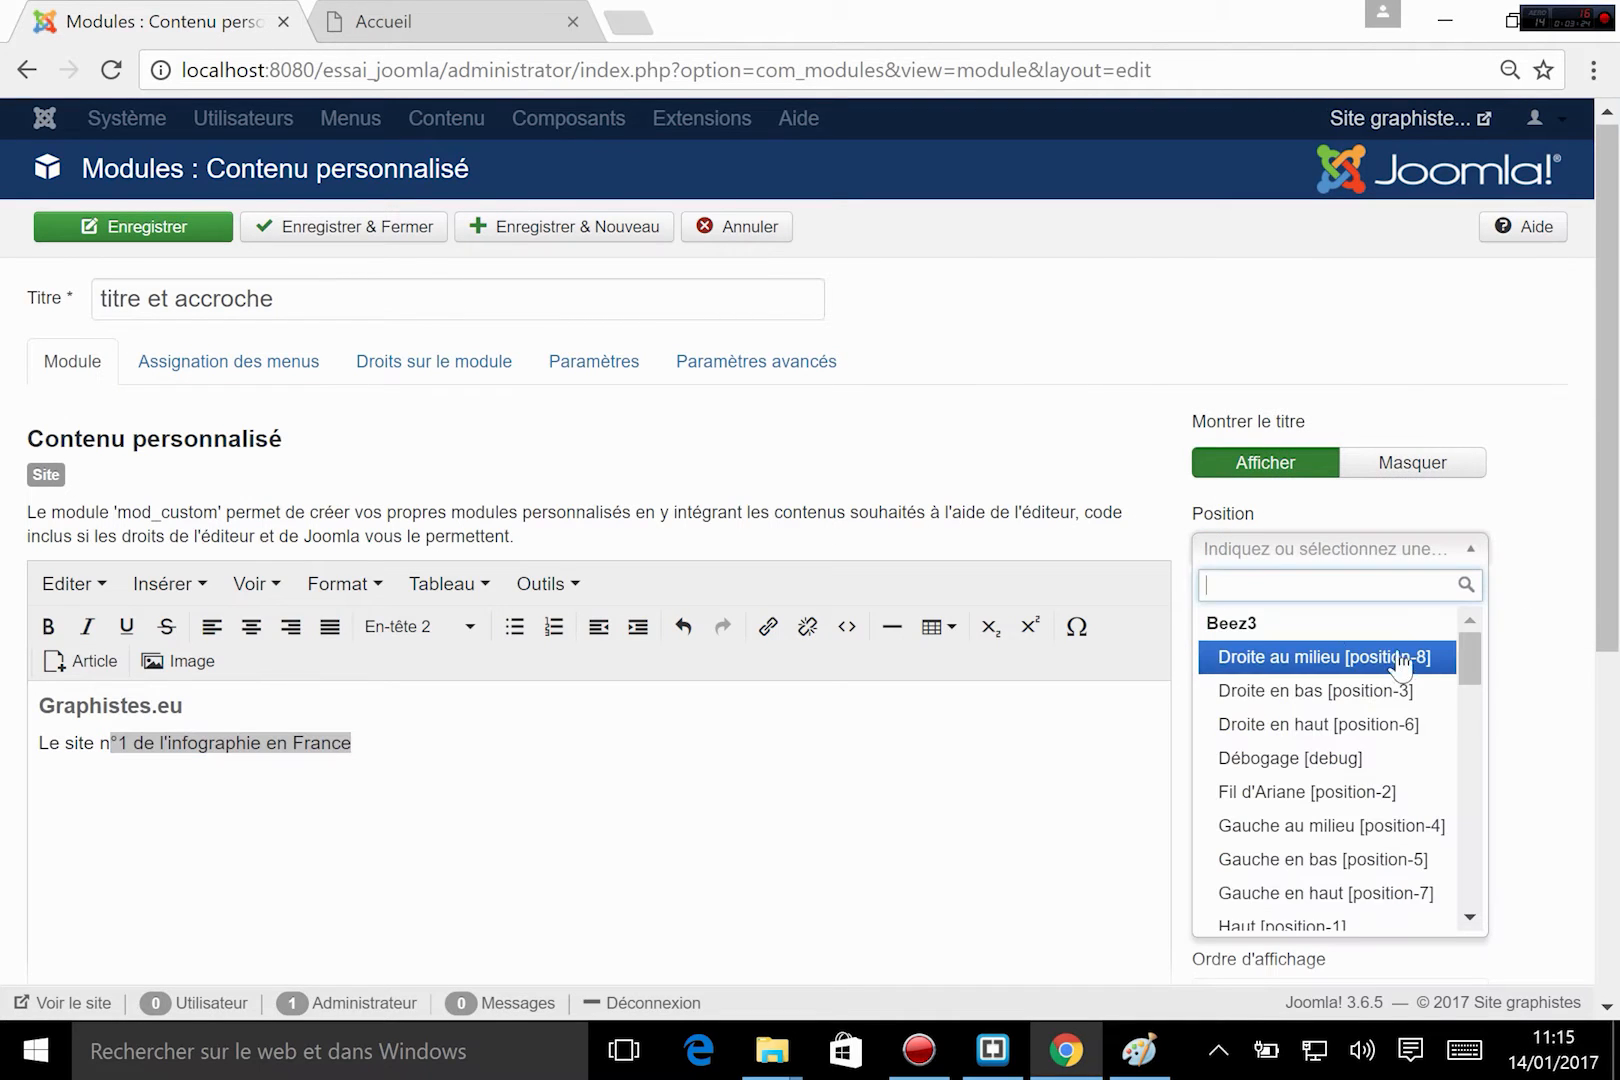
pyautogui.moveTo(1474, 657); pyautogui.dragTo(1462, 750)
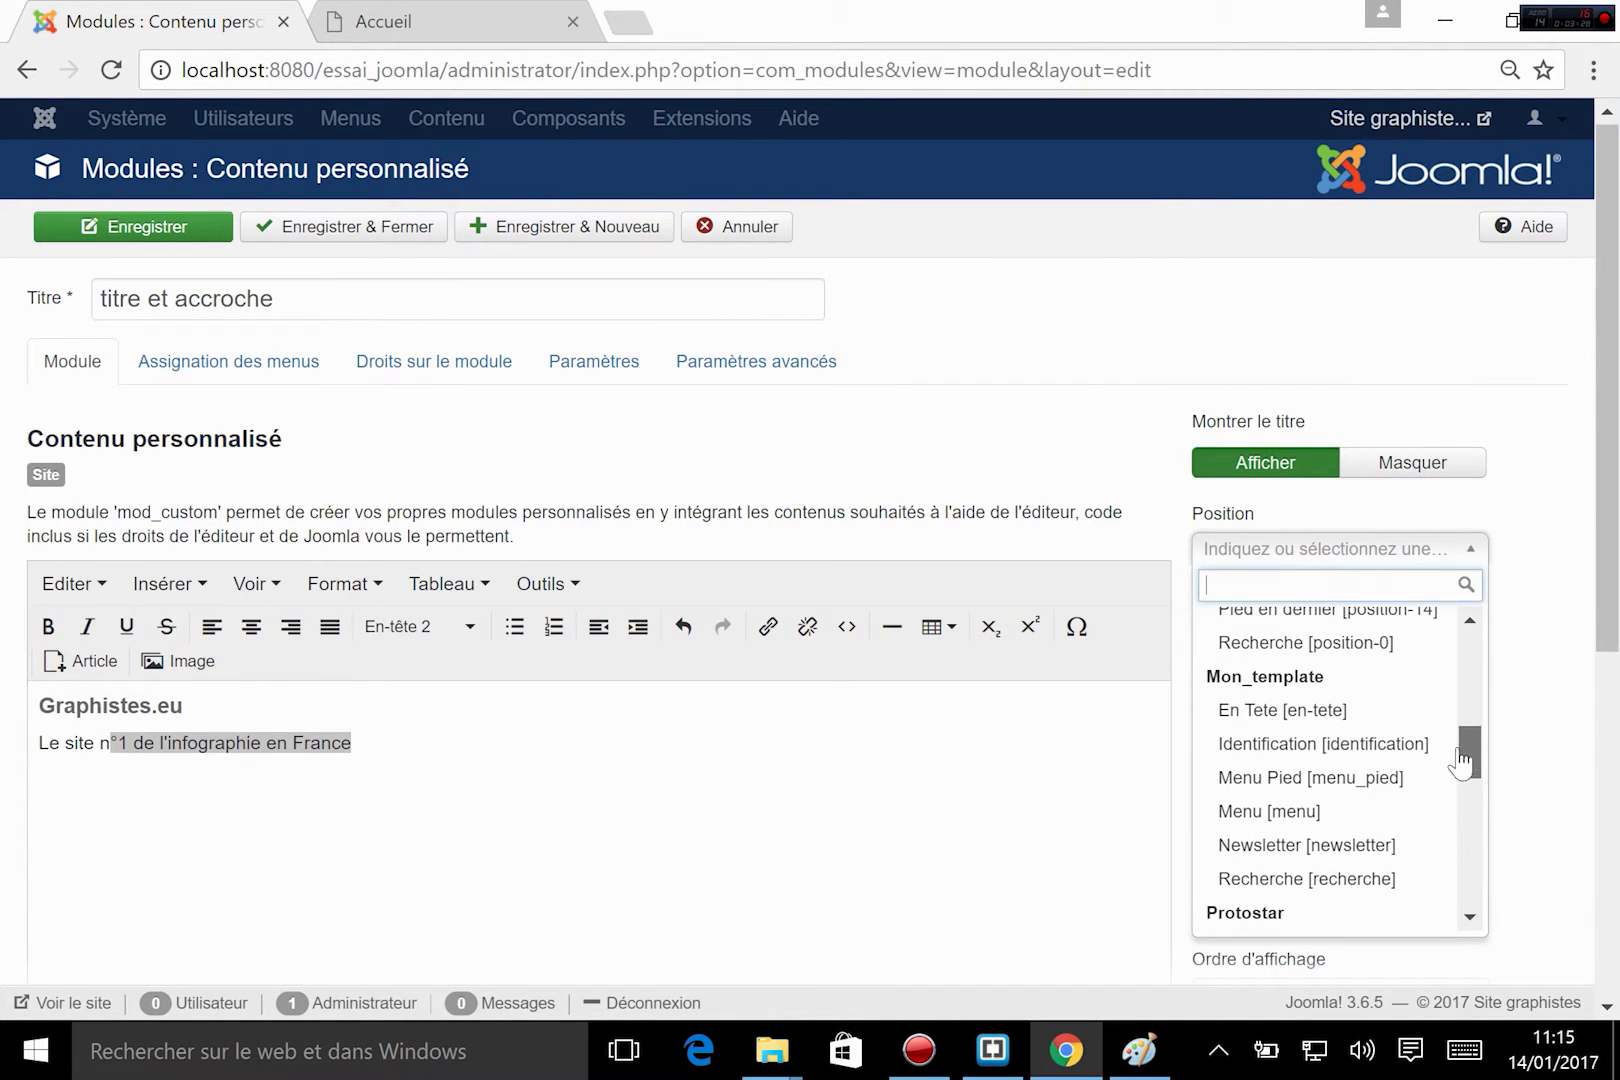
pyautogui.click(1280, 711)
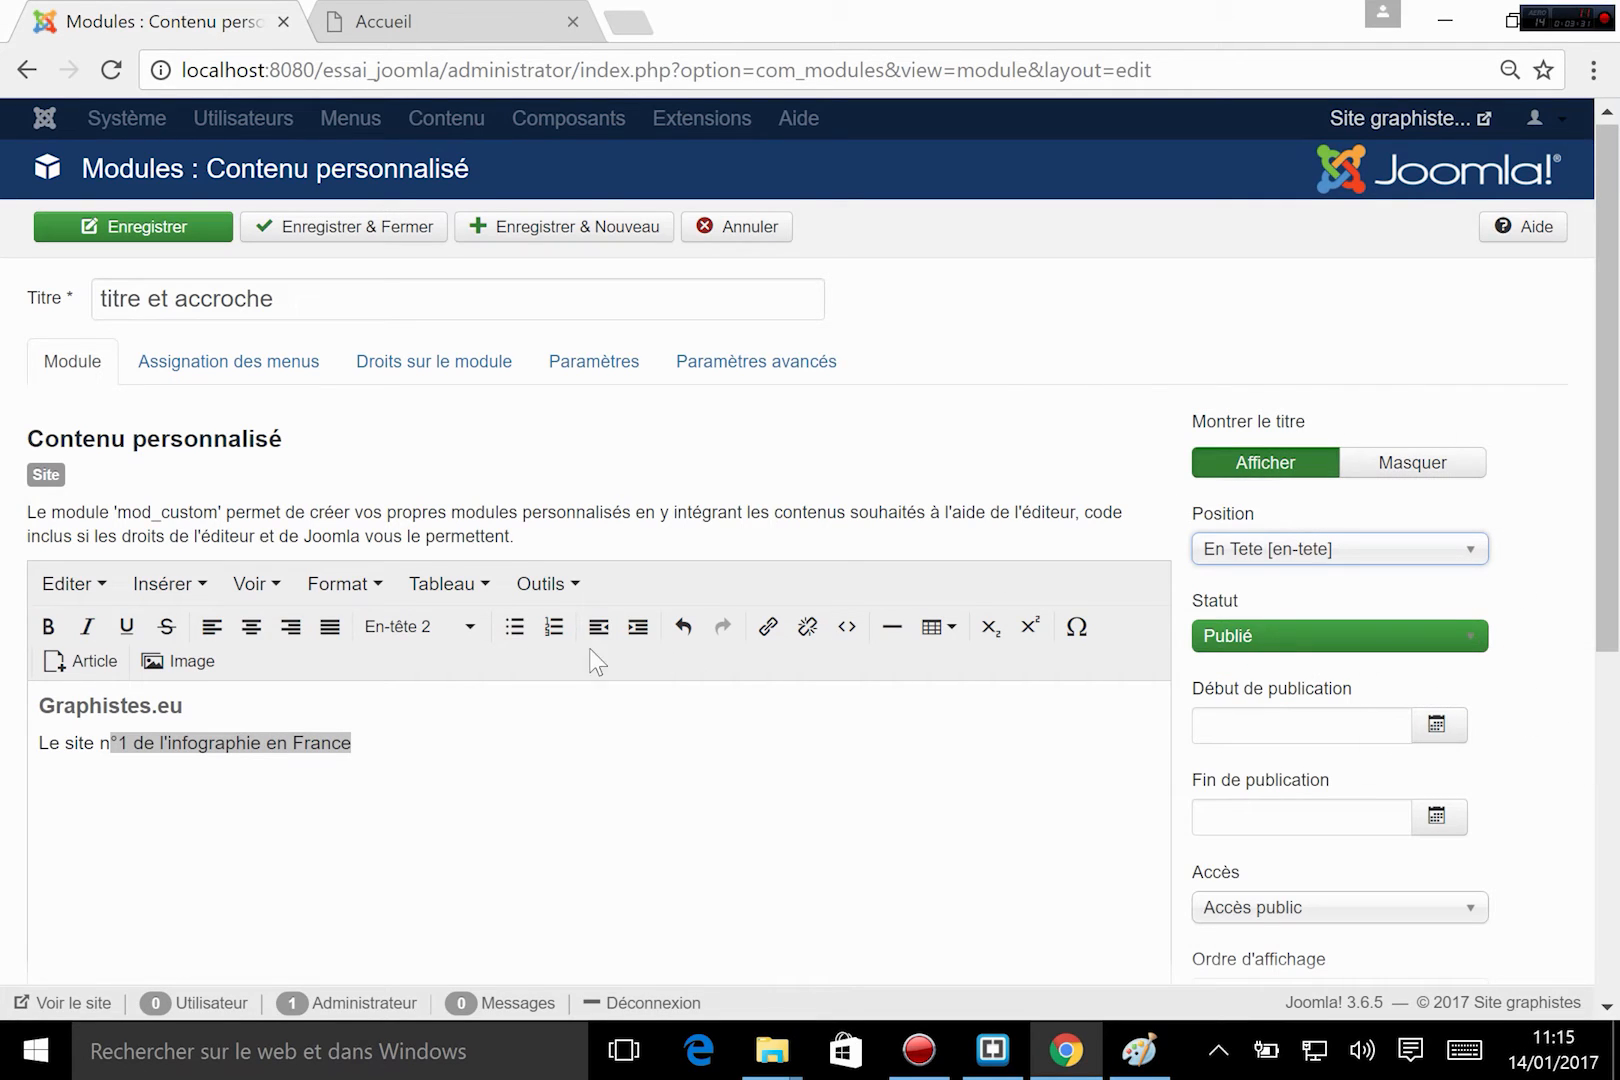
pyautogui.click(345, 228)
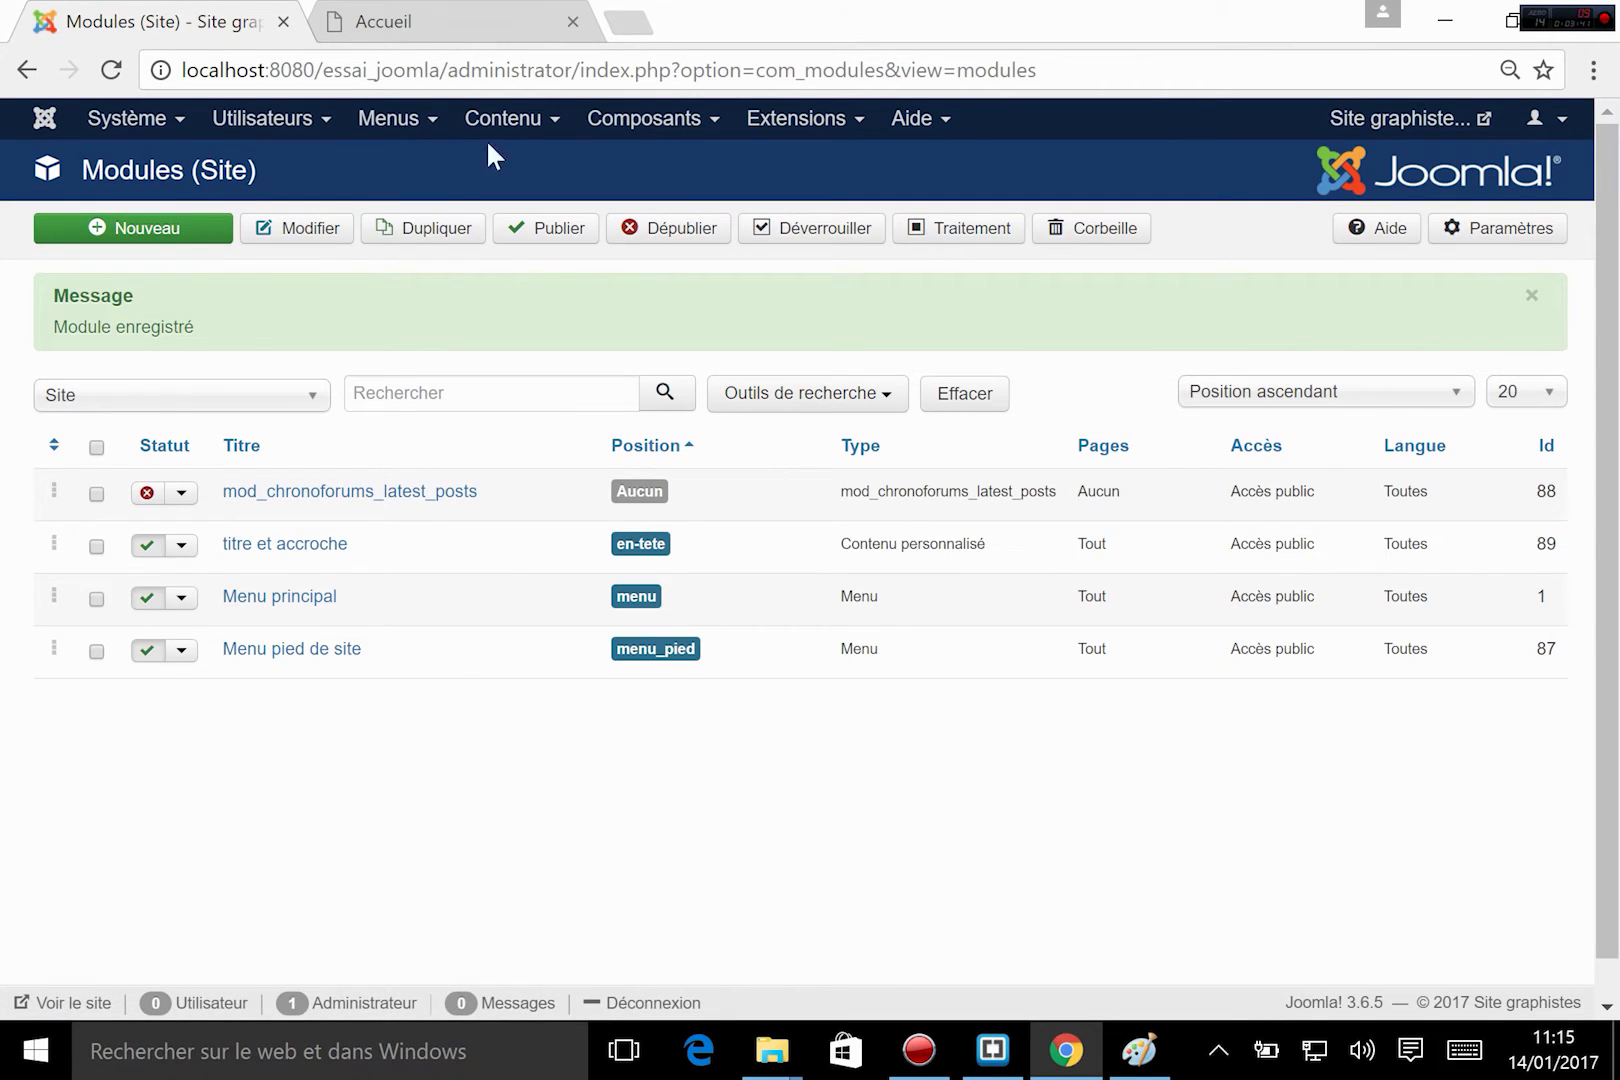
# Reload the site's home page and examine the title and tagline in the header, then check the layout wireframe in Paint.
pyautogui.click(415, 18)
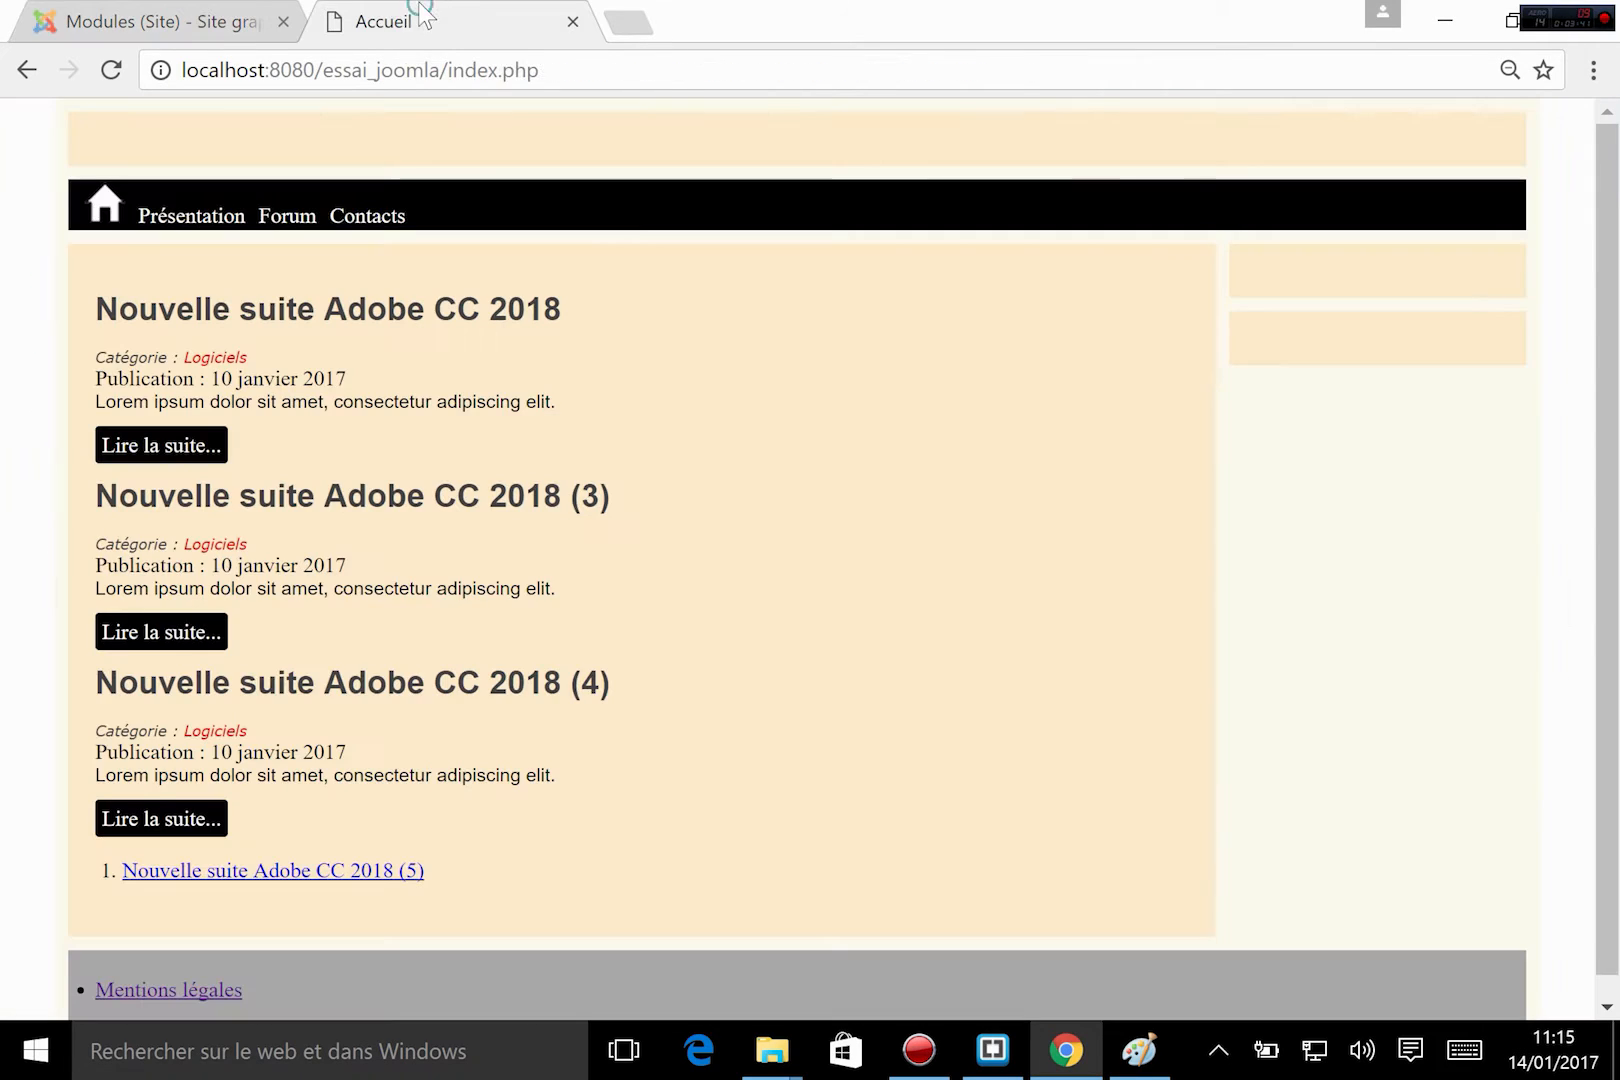
pyautogui.click(111, 70)
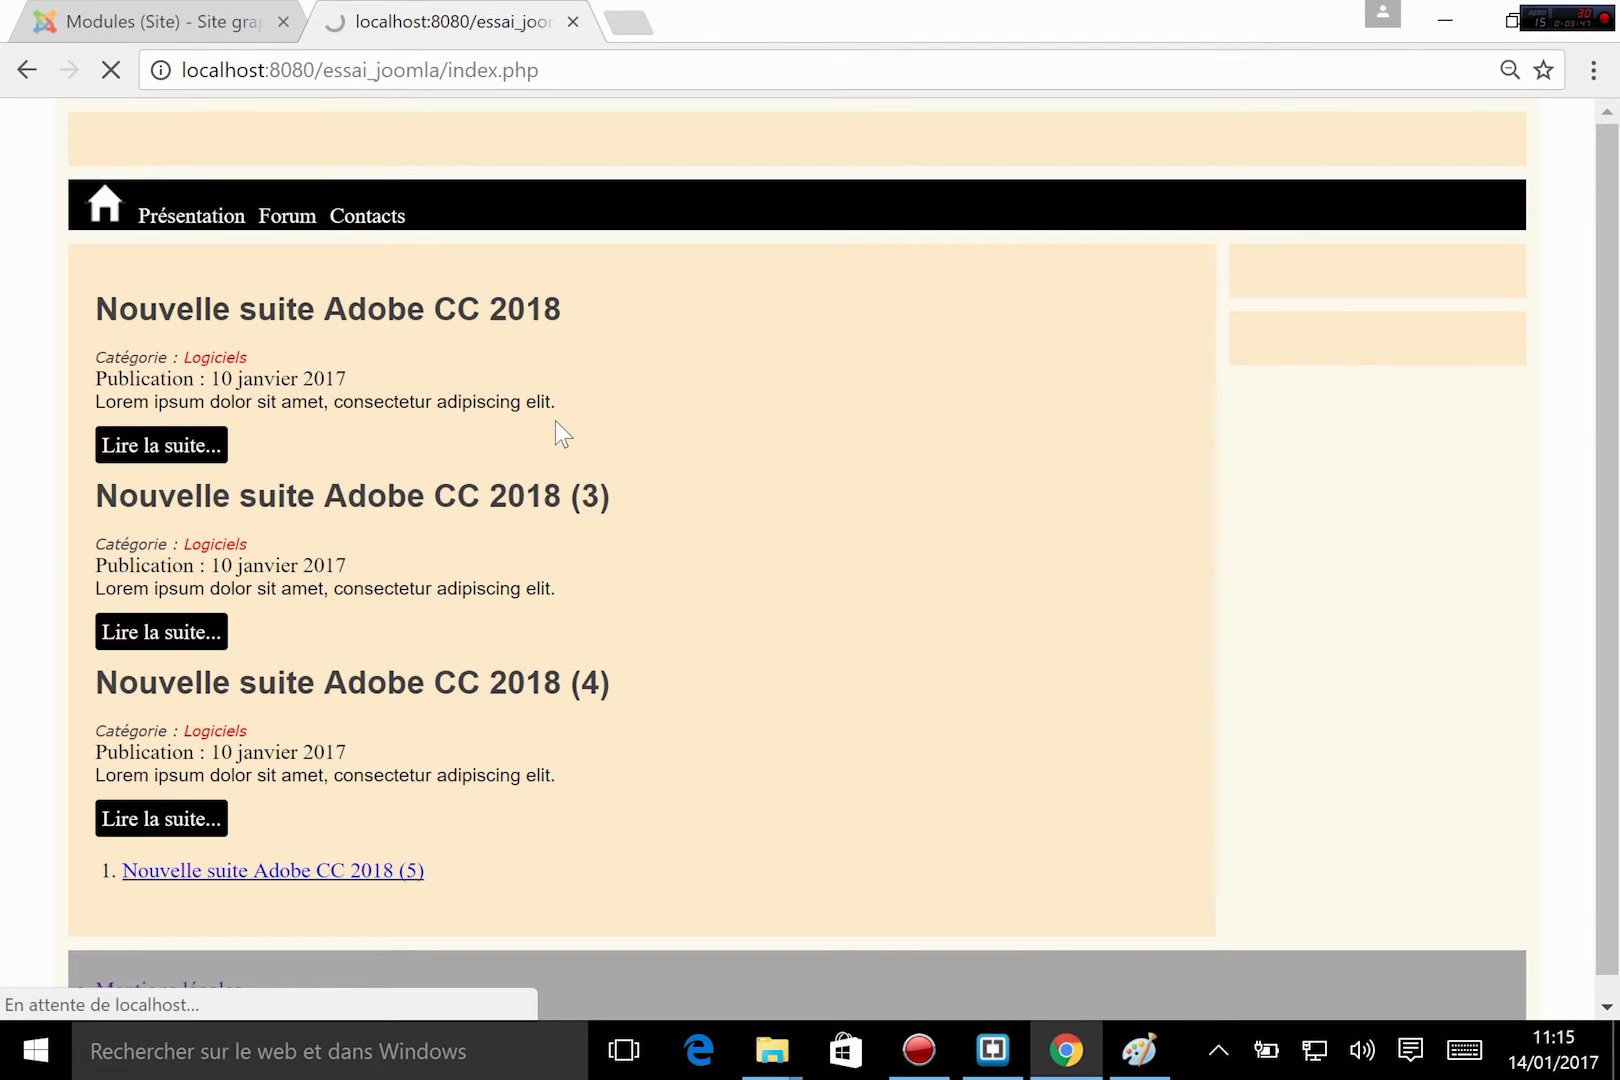
pyautogui.moveTo(89, 163); pyautogui.dragTo(702, 197)
pyautogui.click(702, 197)
pyautogui.doubleClick(148, 160)
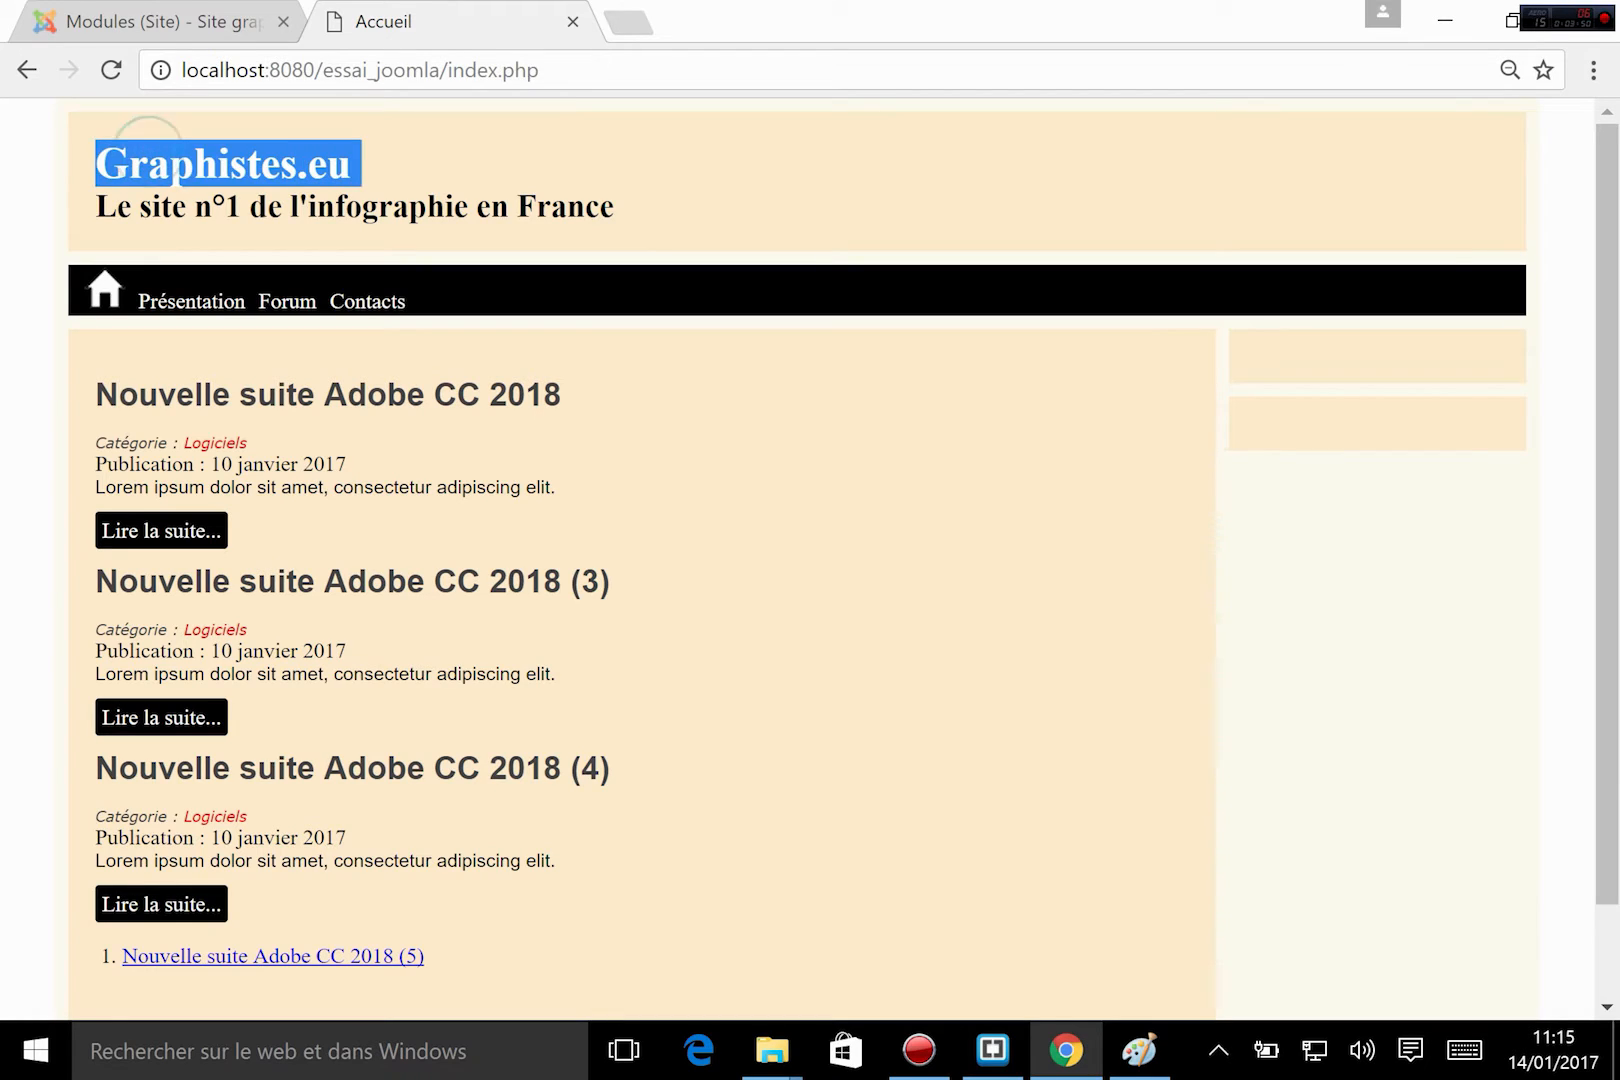
pyautogui.doubleClick(265, 206)
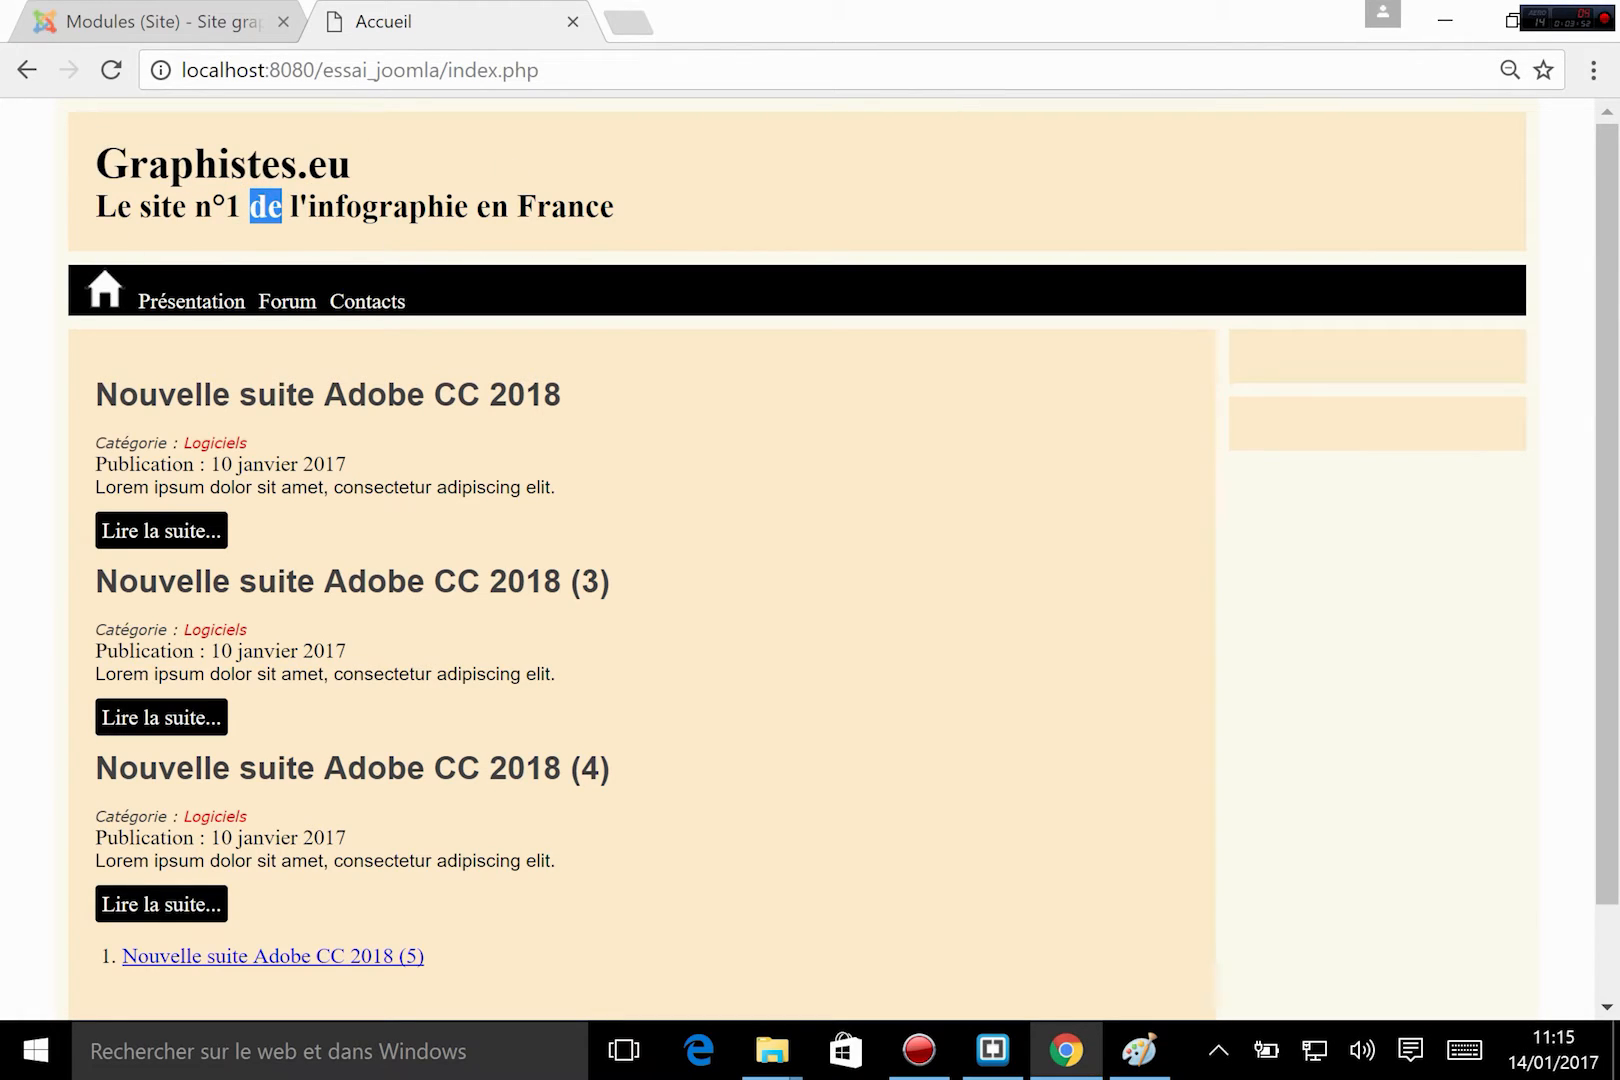
pyautogui.click(582, 207)
pyautogui.click(1139, 1050)
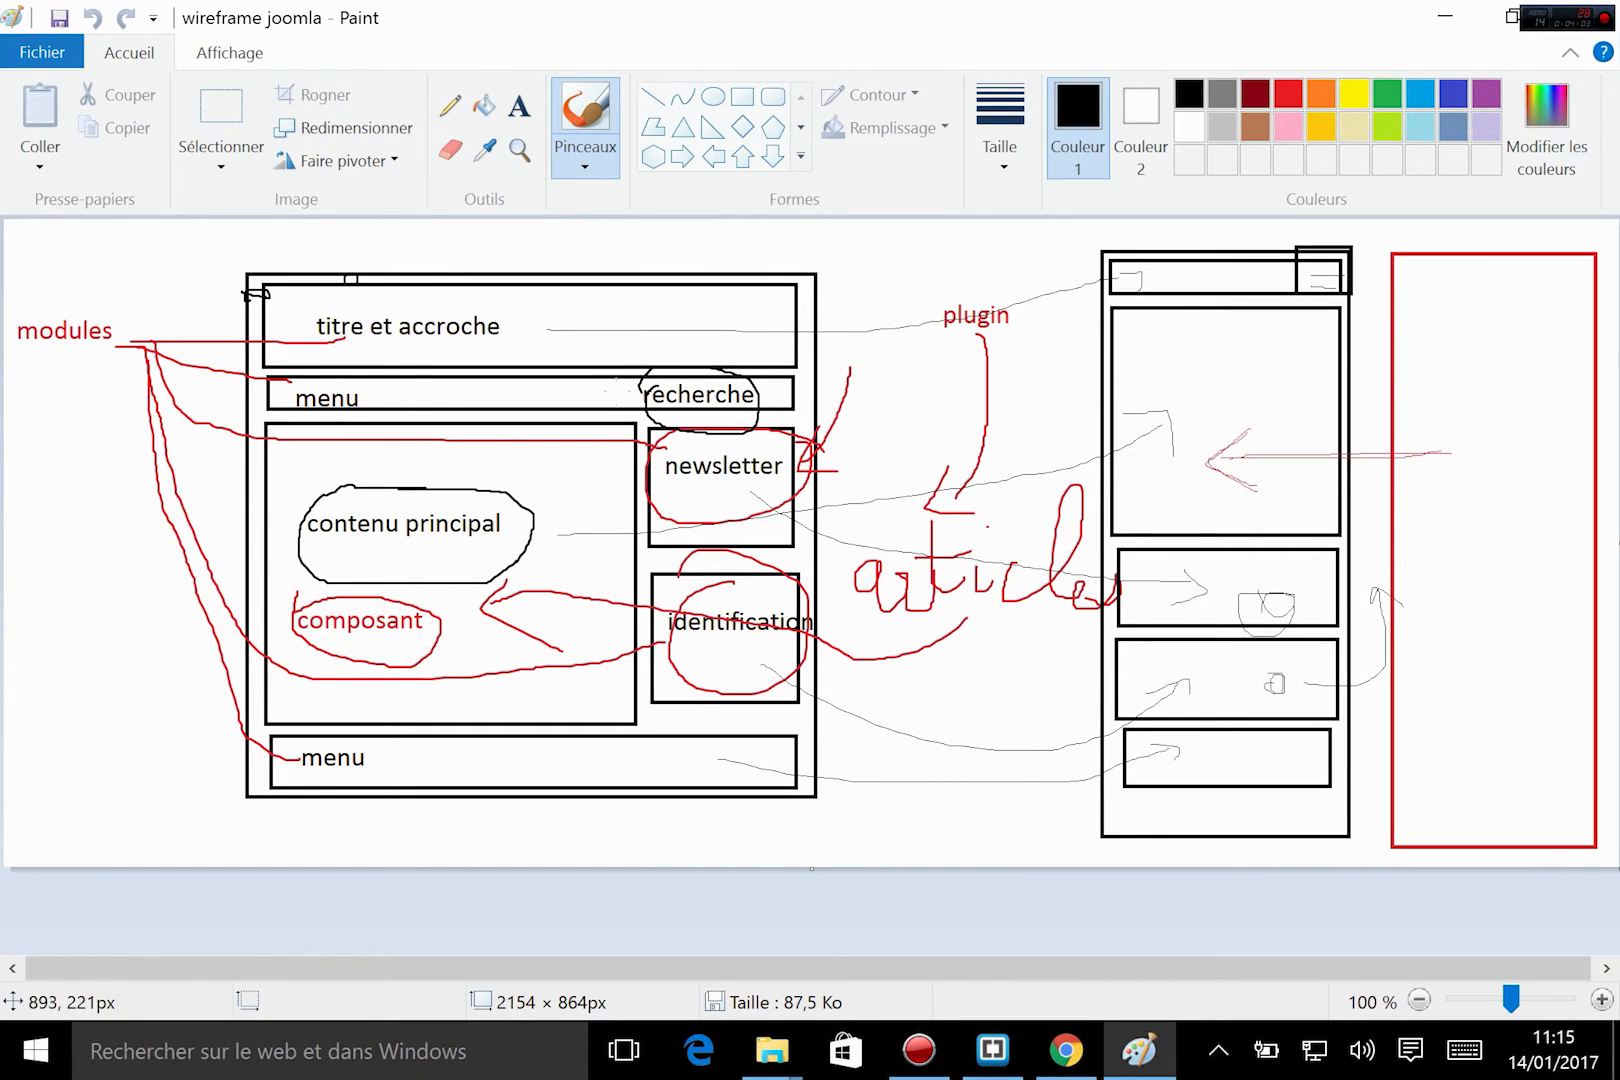
# In Brackets, duplicate the "recherche" modules include from menu_bureau into menu_mobile, below the btn_fermer button, and save index.php.
pyautogui.click(993, 1050)
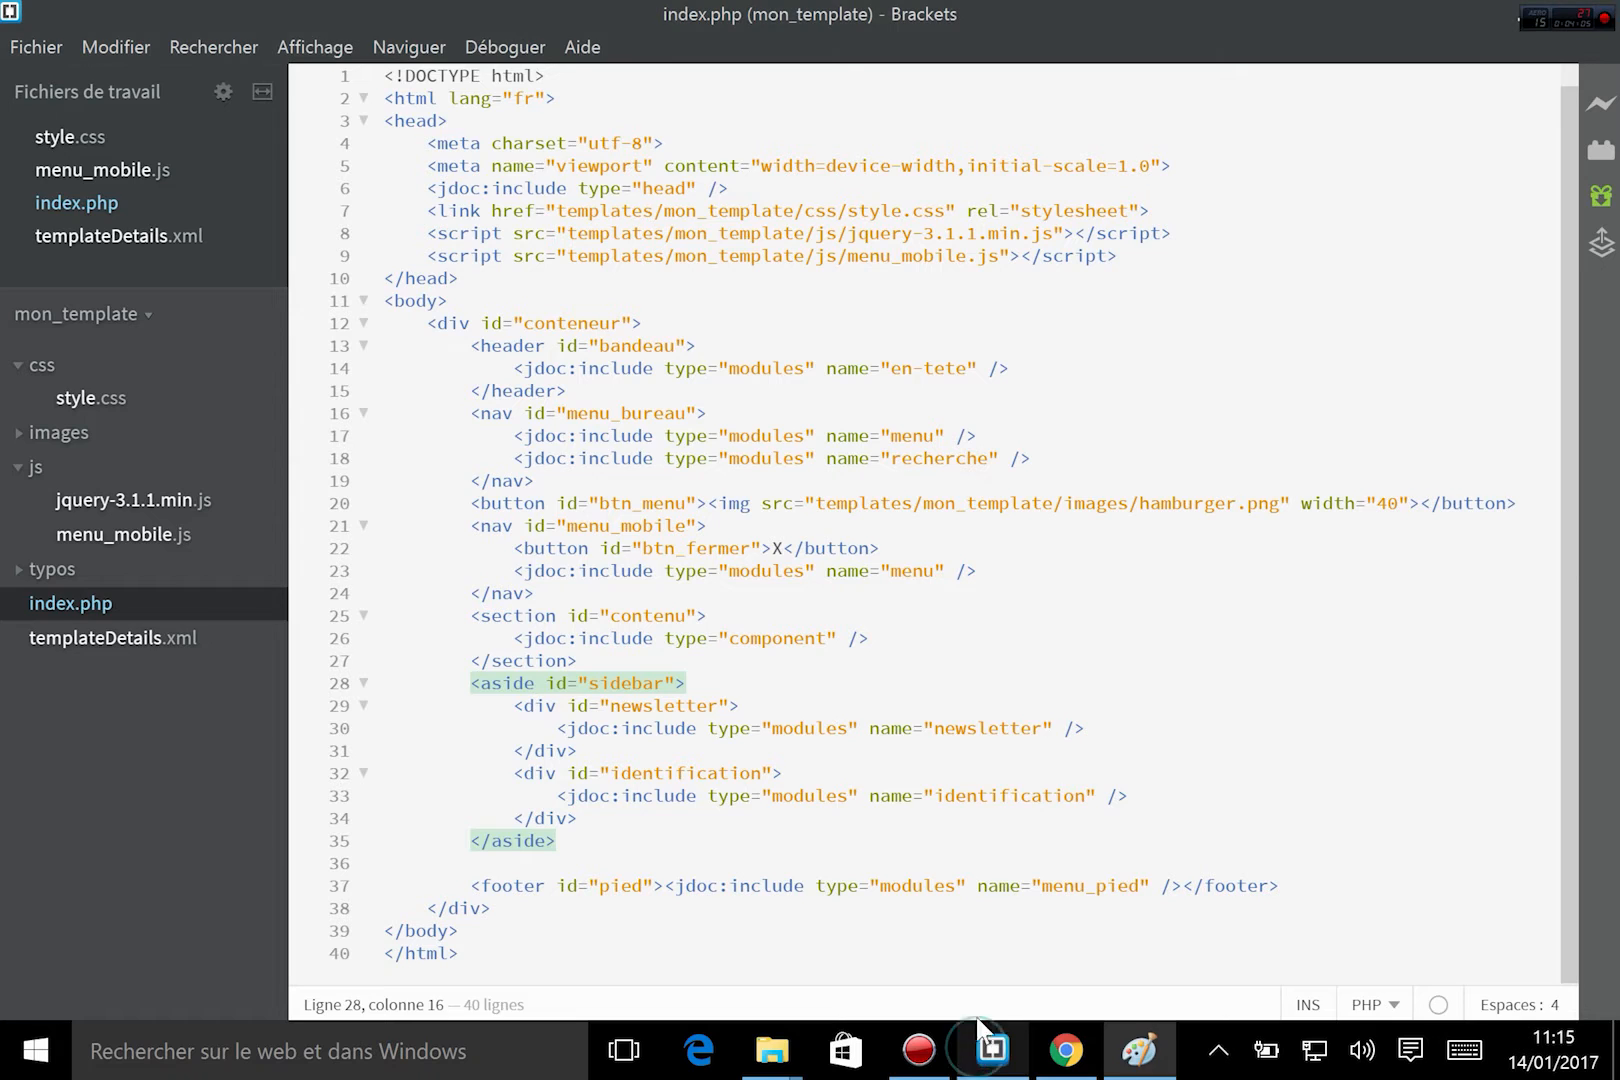
pyautogui.click(829, 478)
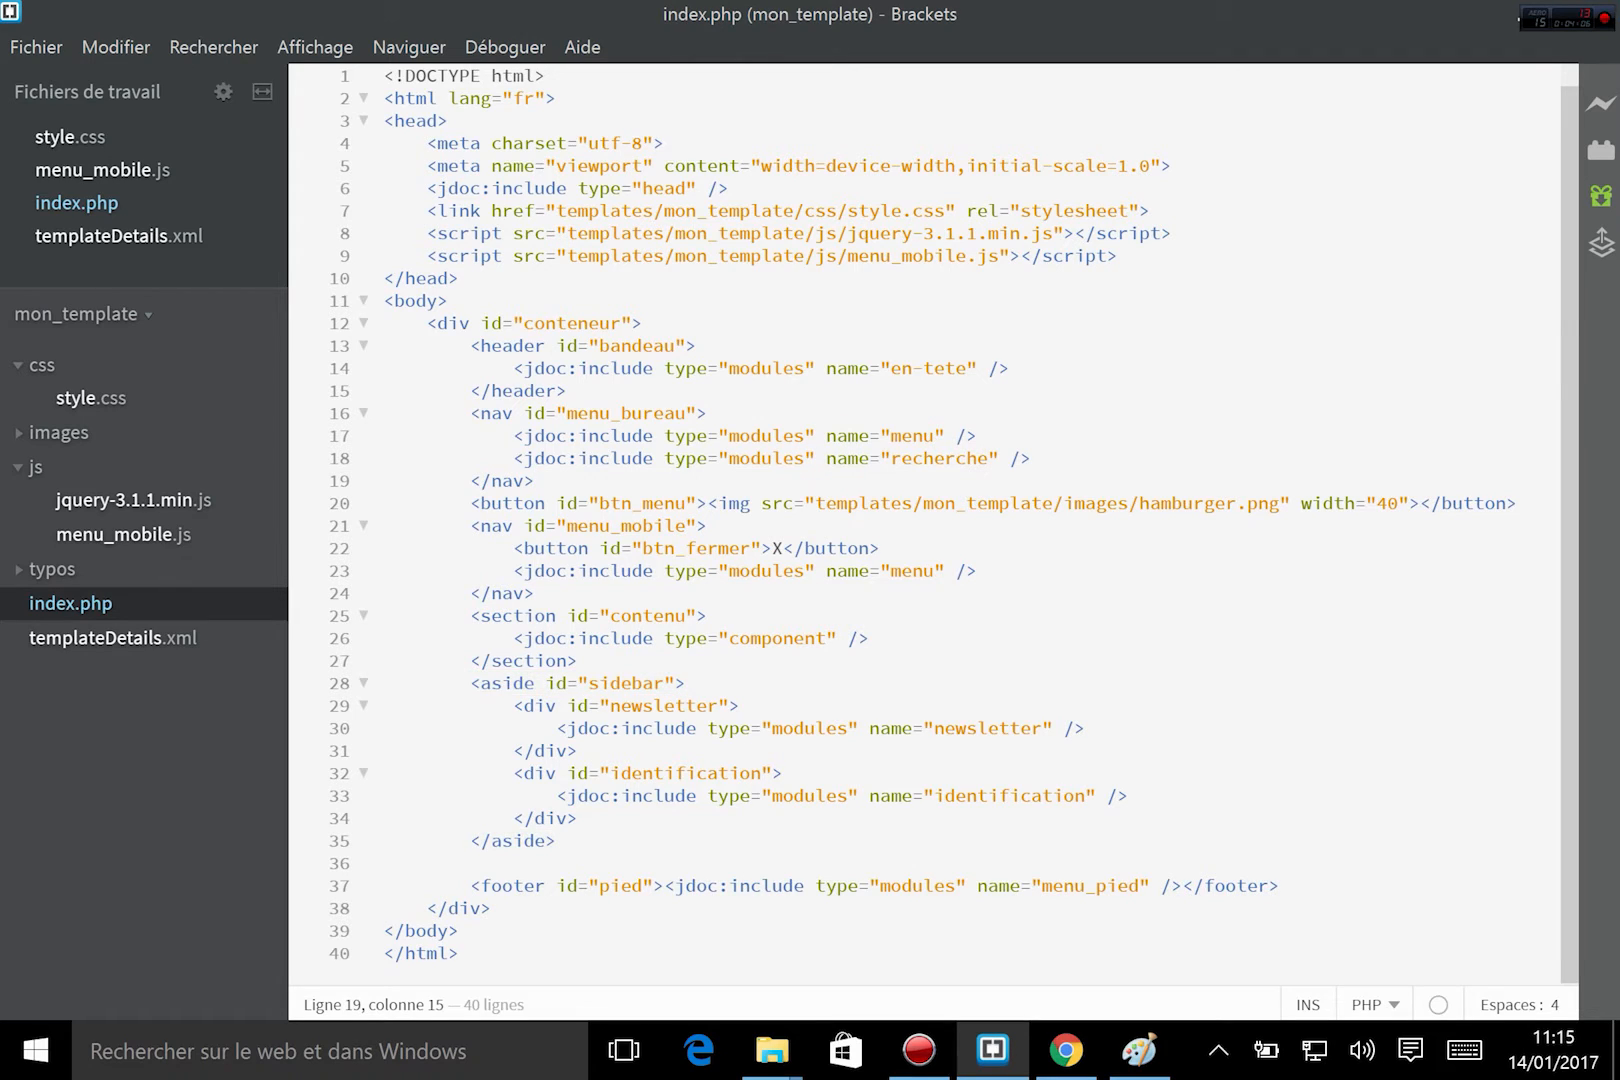
pyautogui.moveTo(513, 458); pyautogui.dragTo(1031, 458)
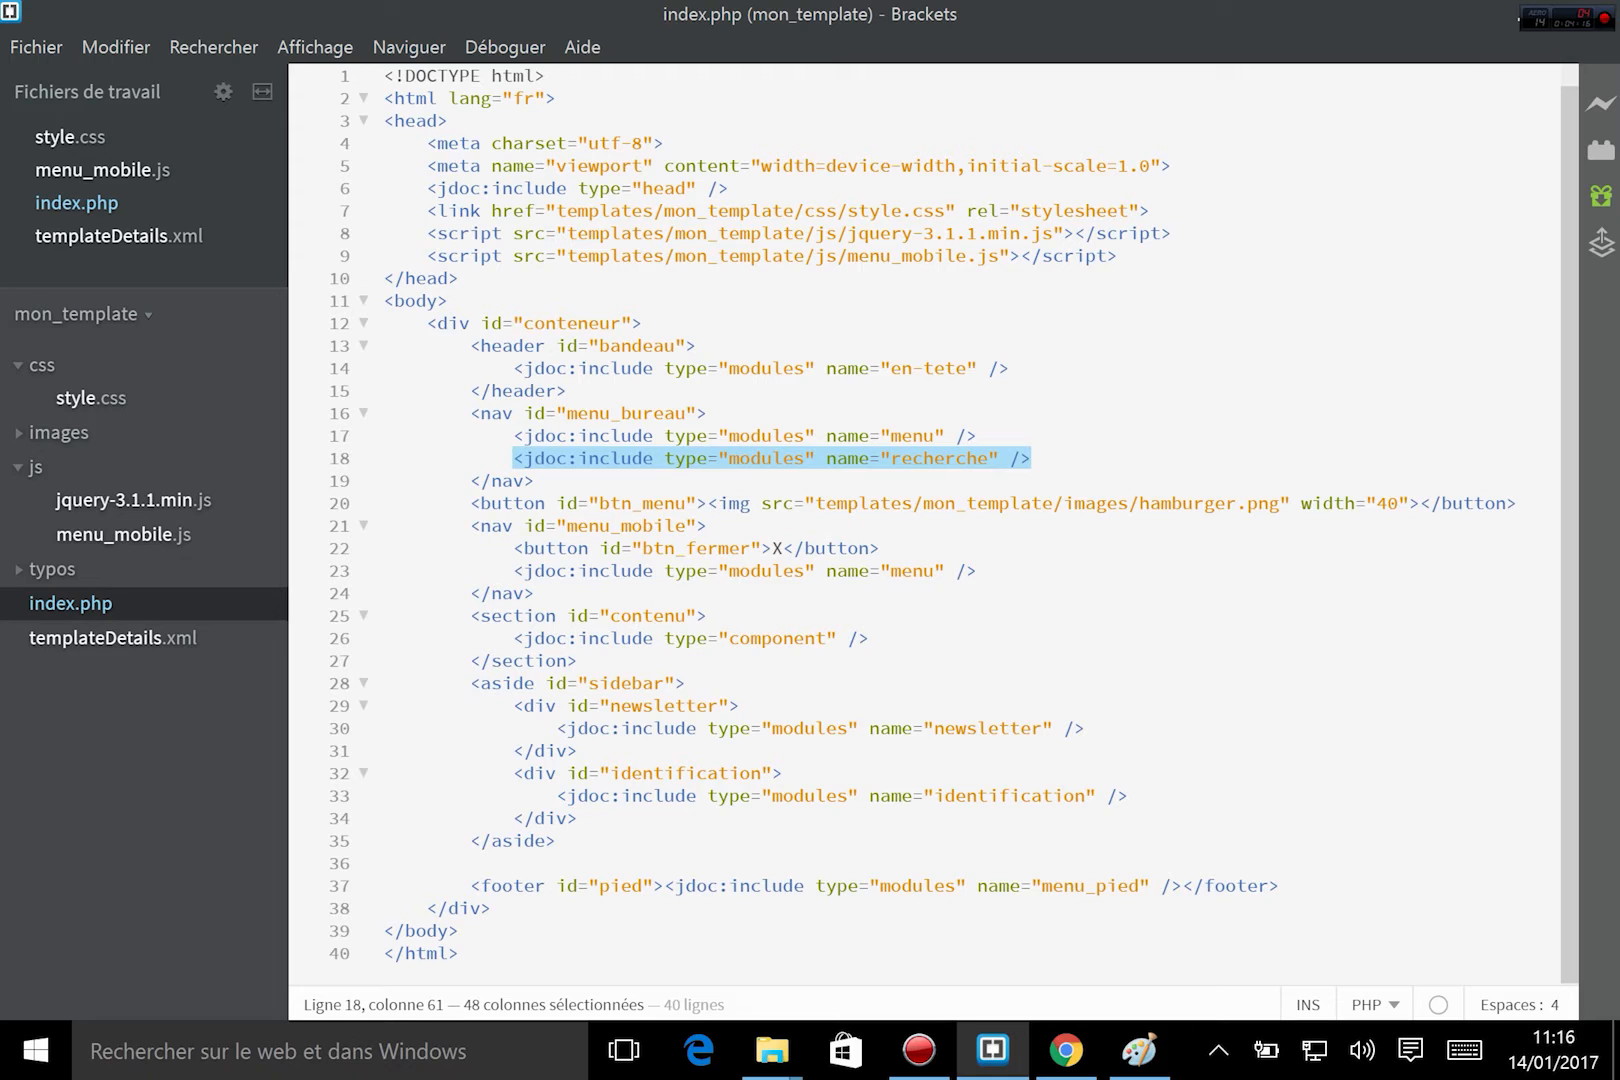
pyautogui.click(709, 611)
pyautogui.click(890, 547)
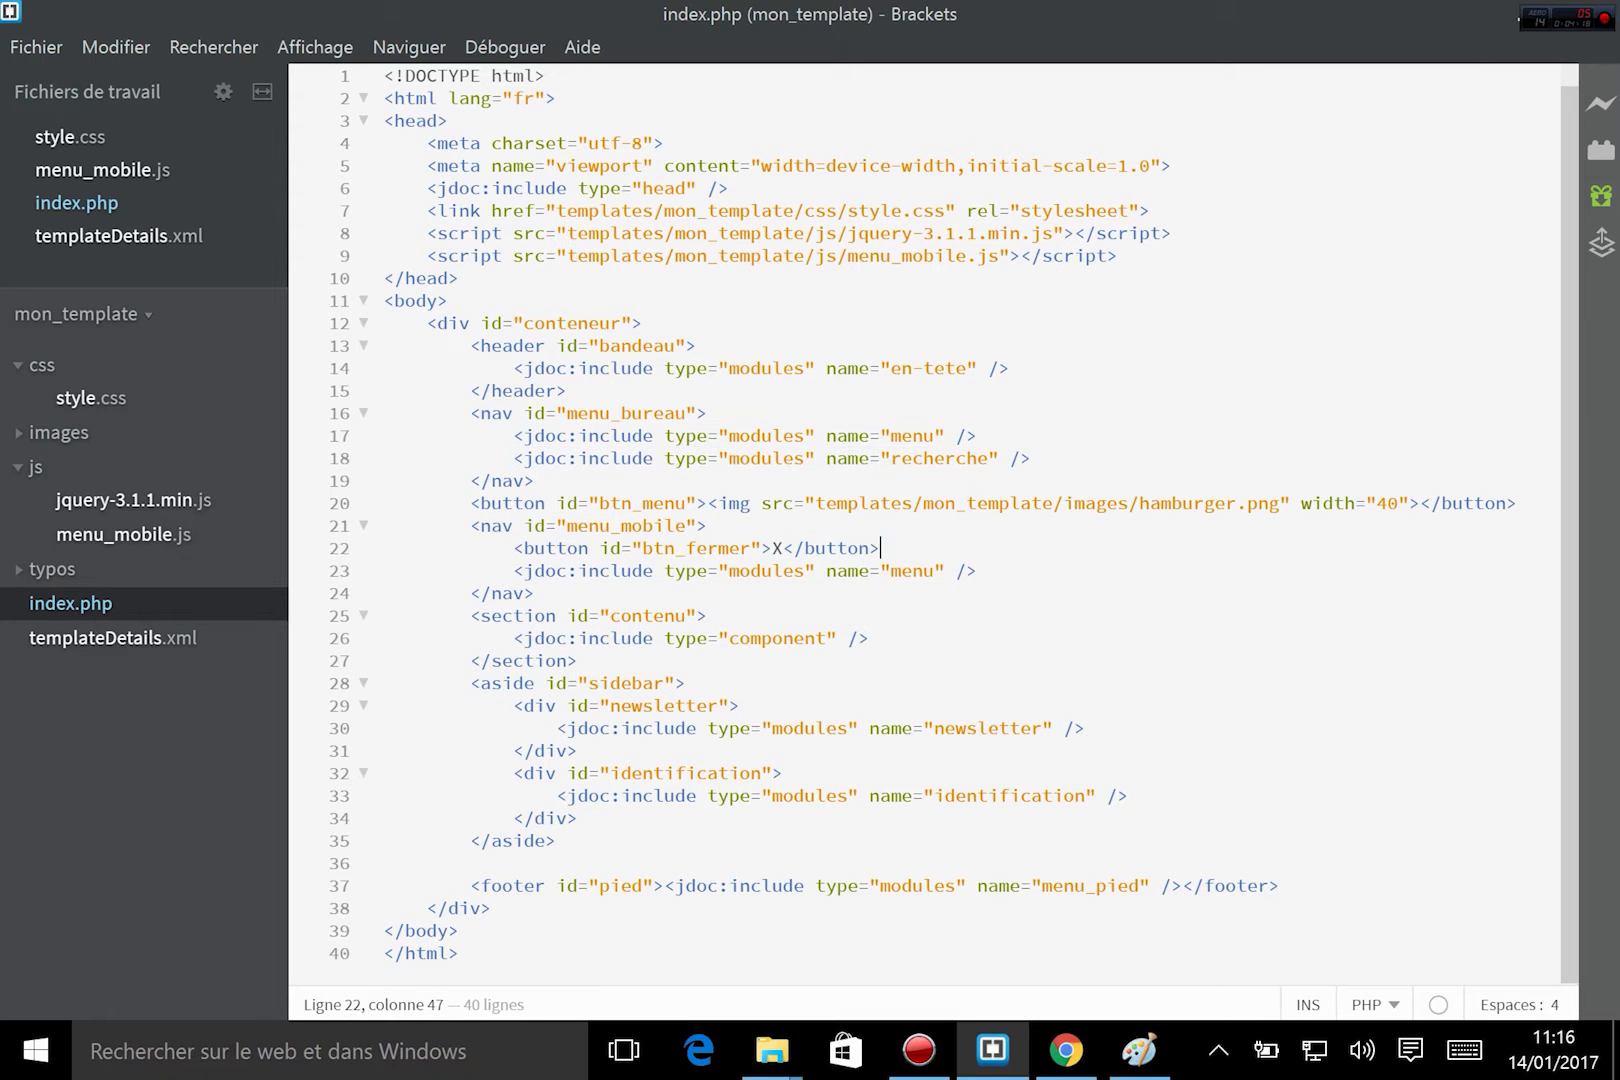
pyautogui.moveTo(513, 458); pyautogui.dragTo(1031, 458)
pyautogui.hotkey('ctrl', 'c')
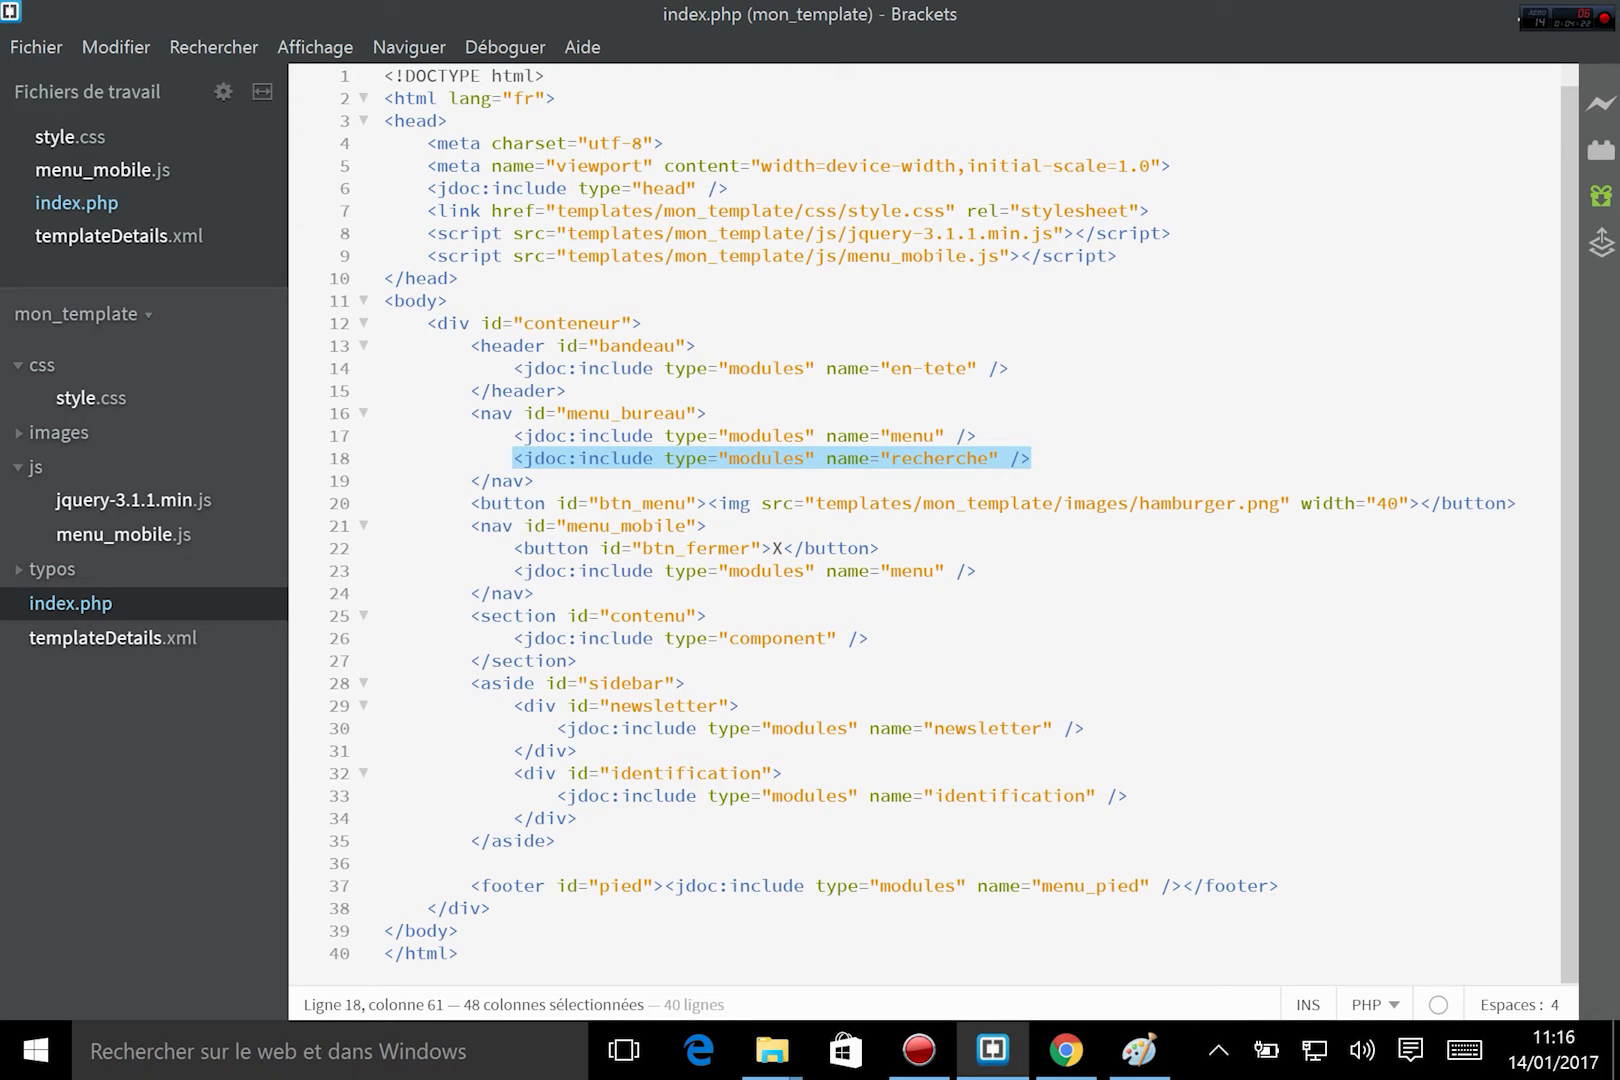
pyautogui.click(890, 548)
pyautogui.press('Return')
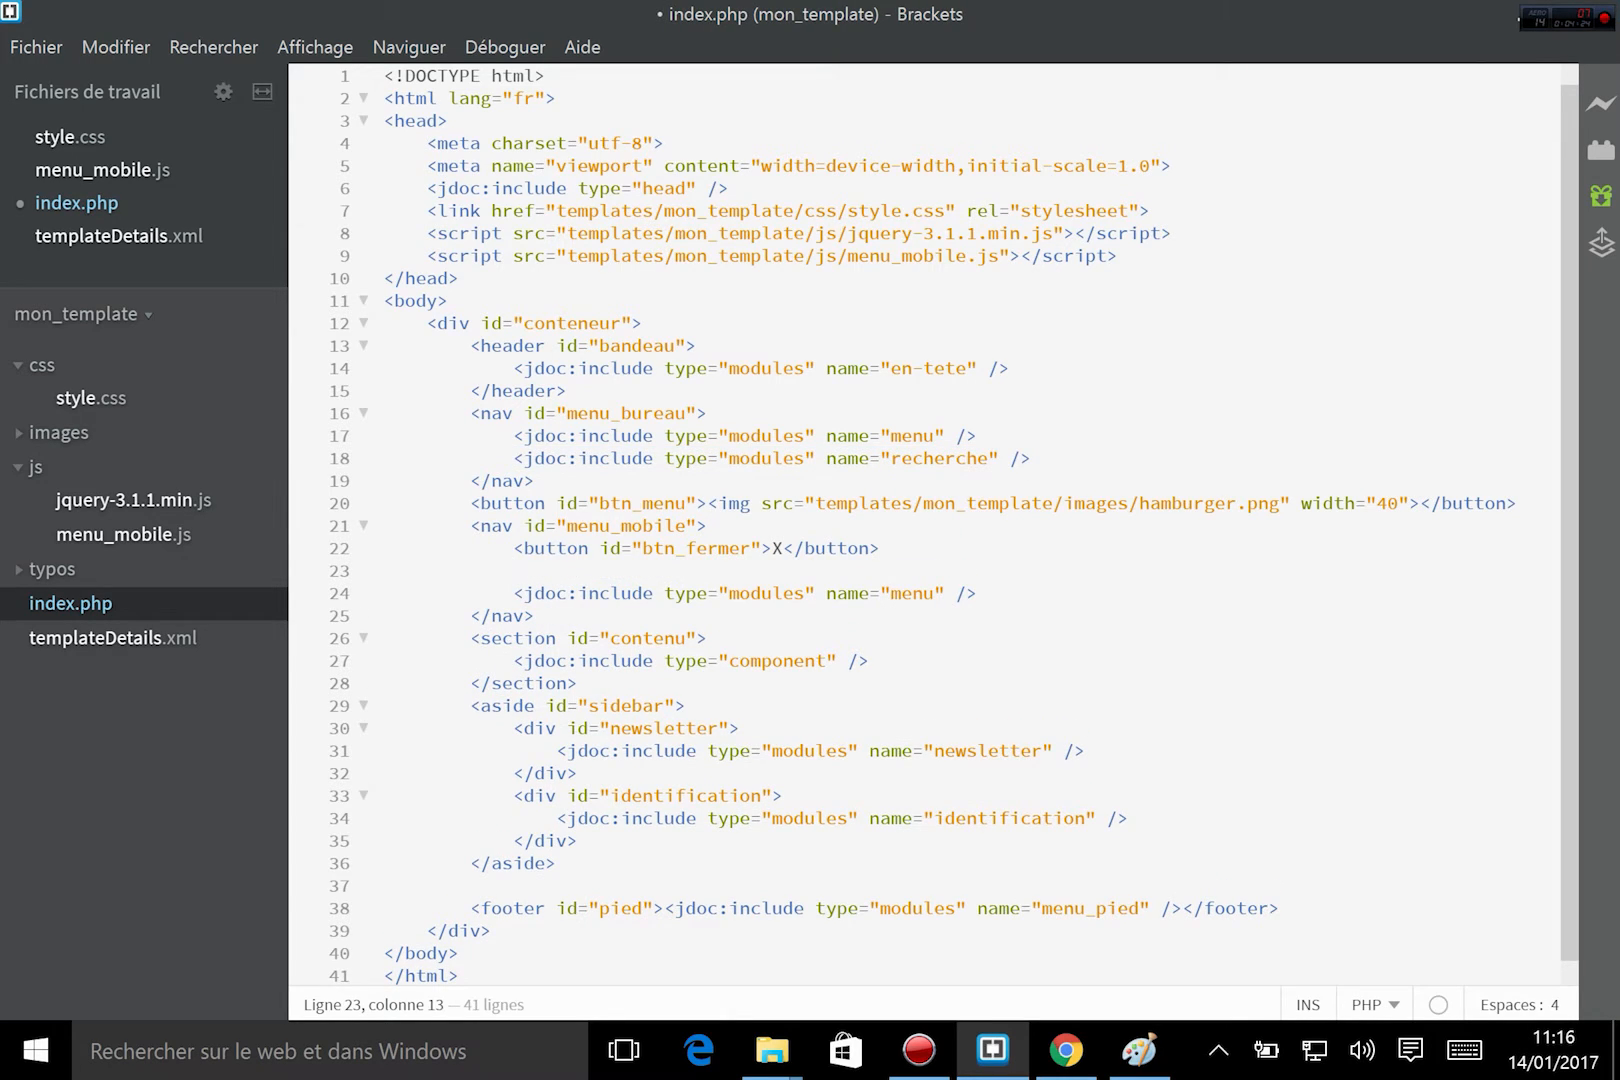
pyautogui.hotkey('ctrl', 'v')
pyautogui.hotkey('ctrl', 's')
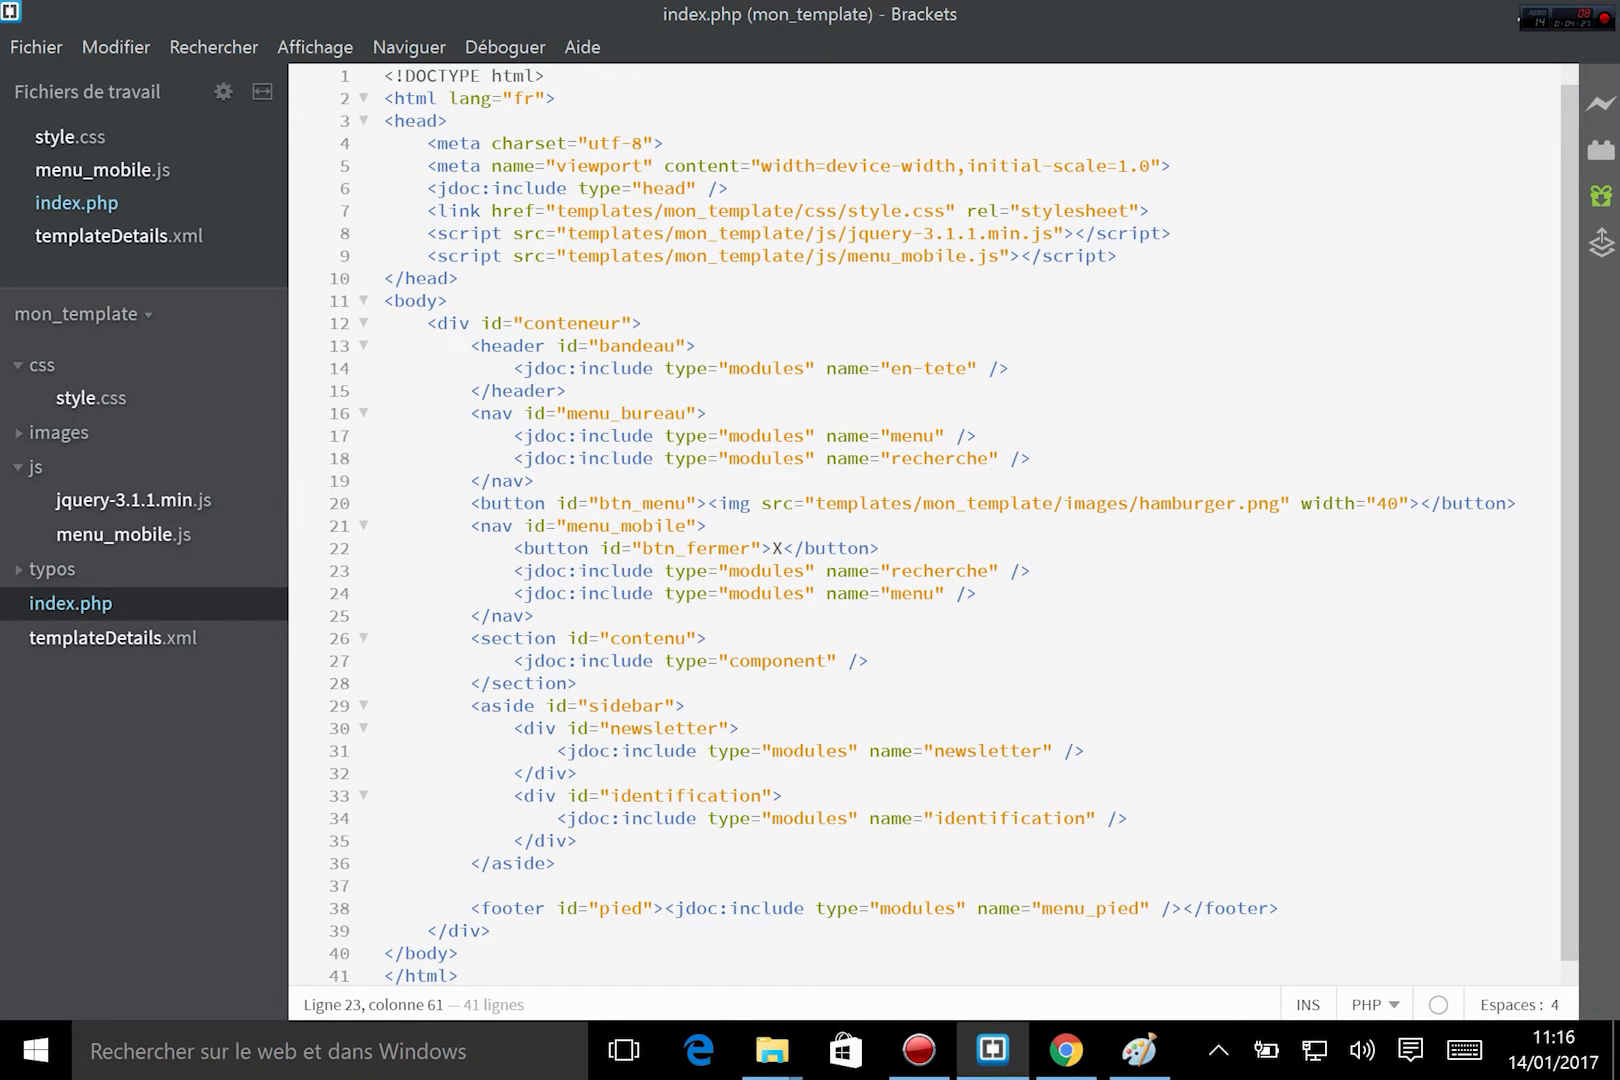
# Return to the Joomla module manager in Chrome and create a new site module of type Recherche.
pyautogui.click(1066, 1050)
pyautogui.click(170, 21)
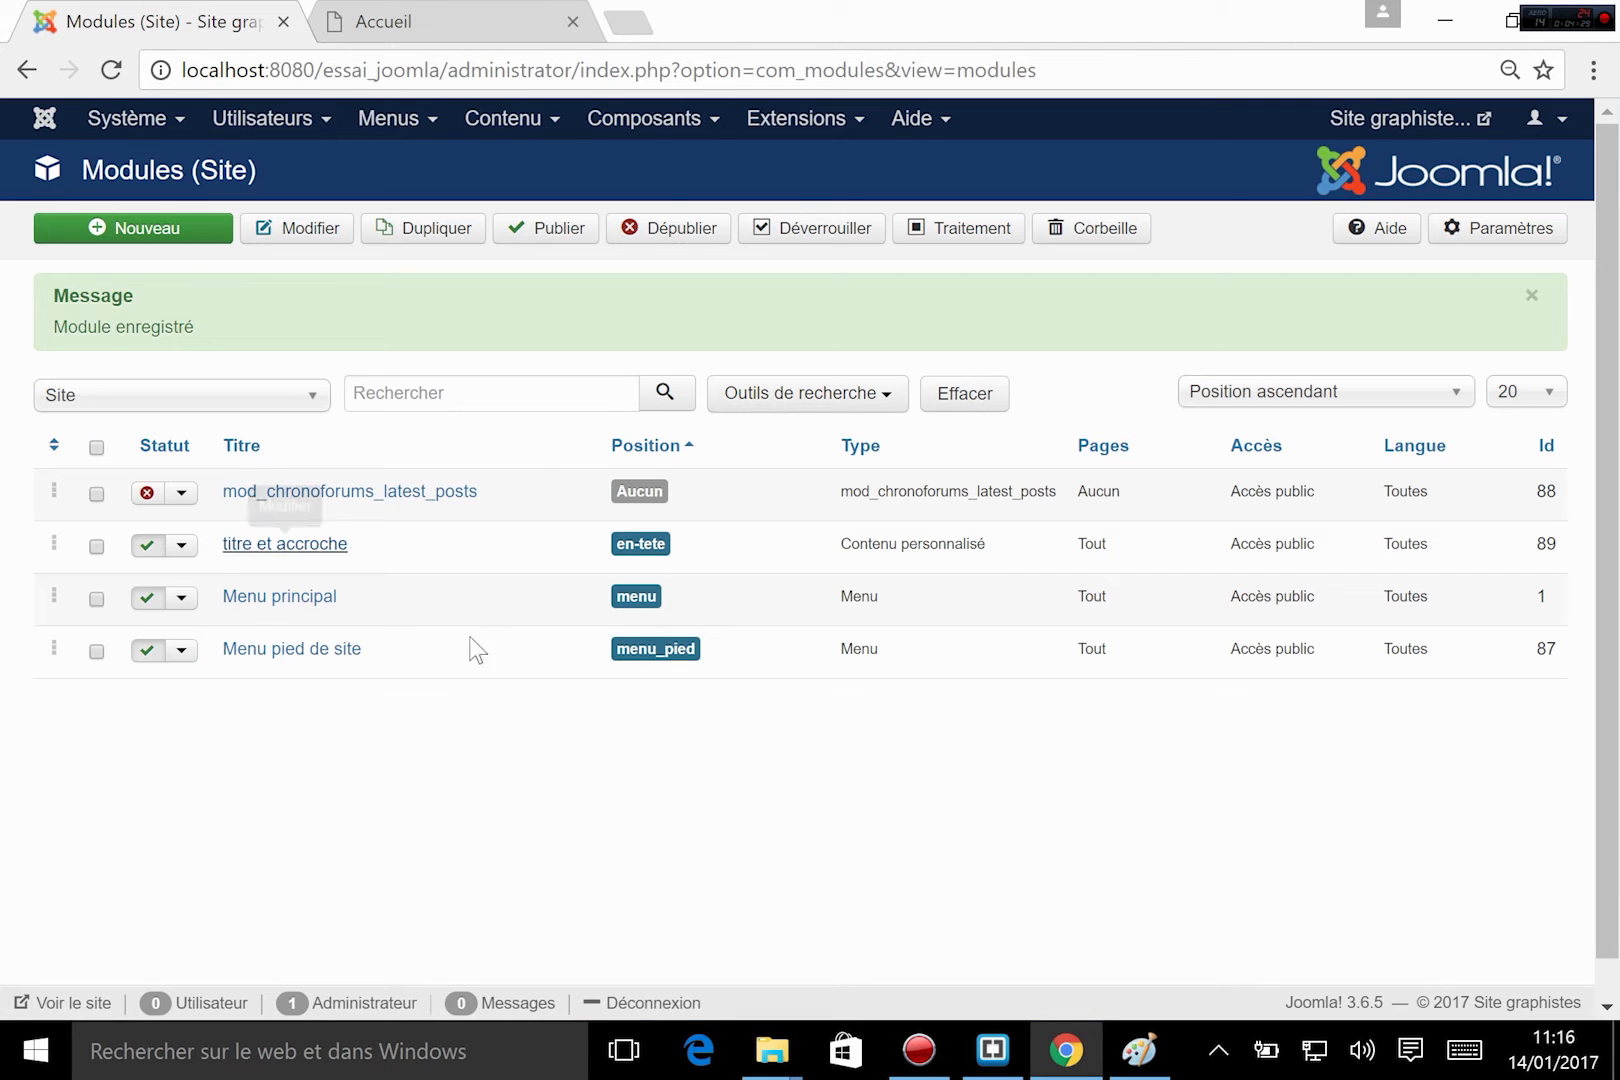
pyautogui.click(765, 120)
pyautogui.moveTo(800, 313)
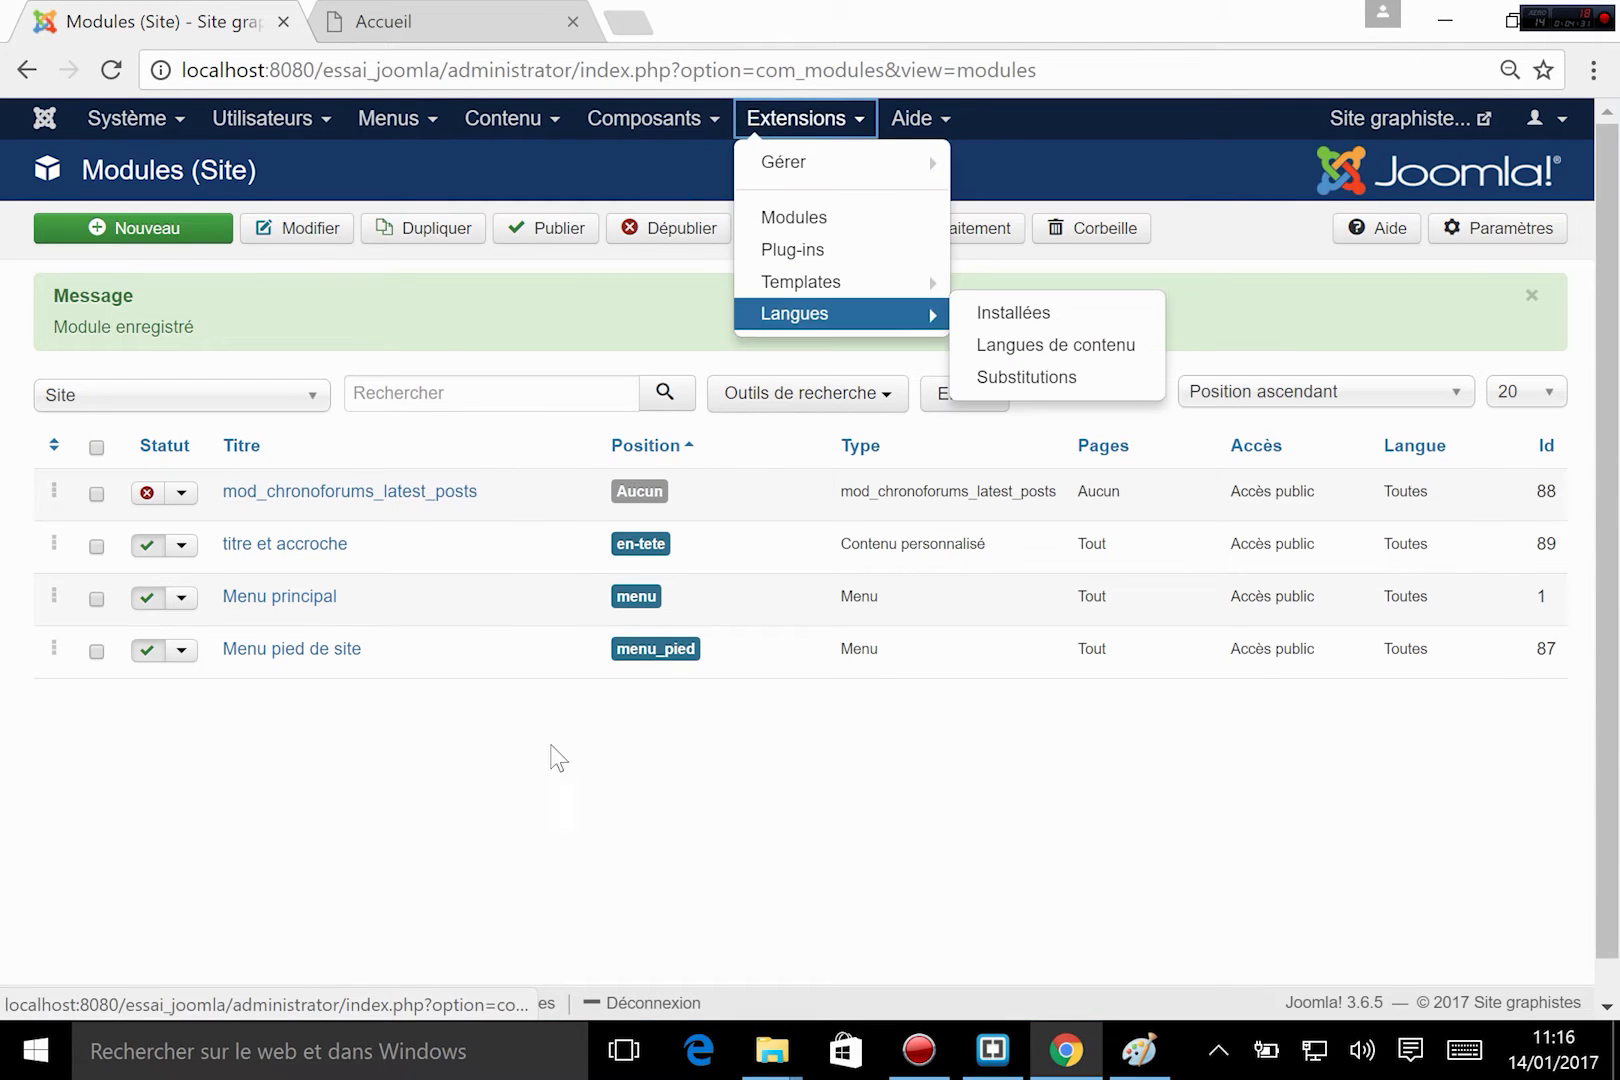
pyautogui.click(555, 757)
pyautogui.click(183, 226)
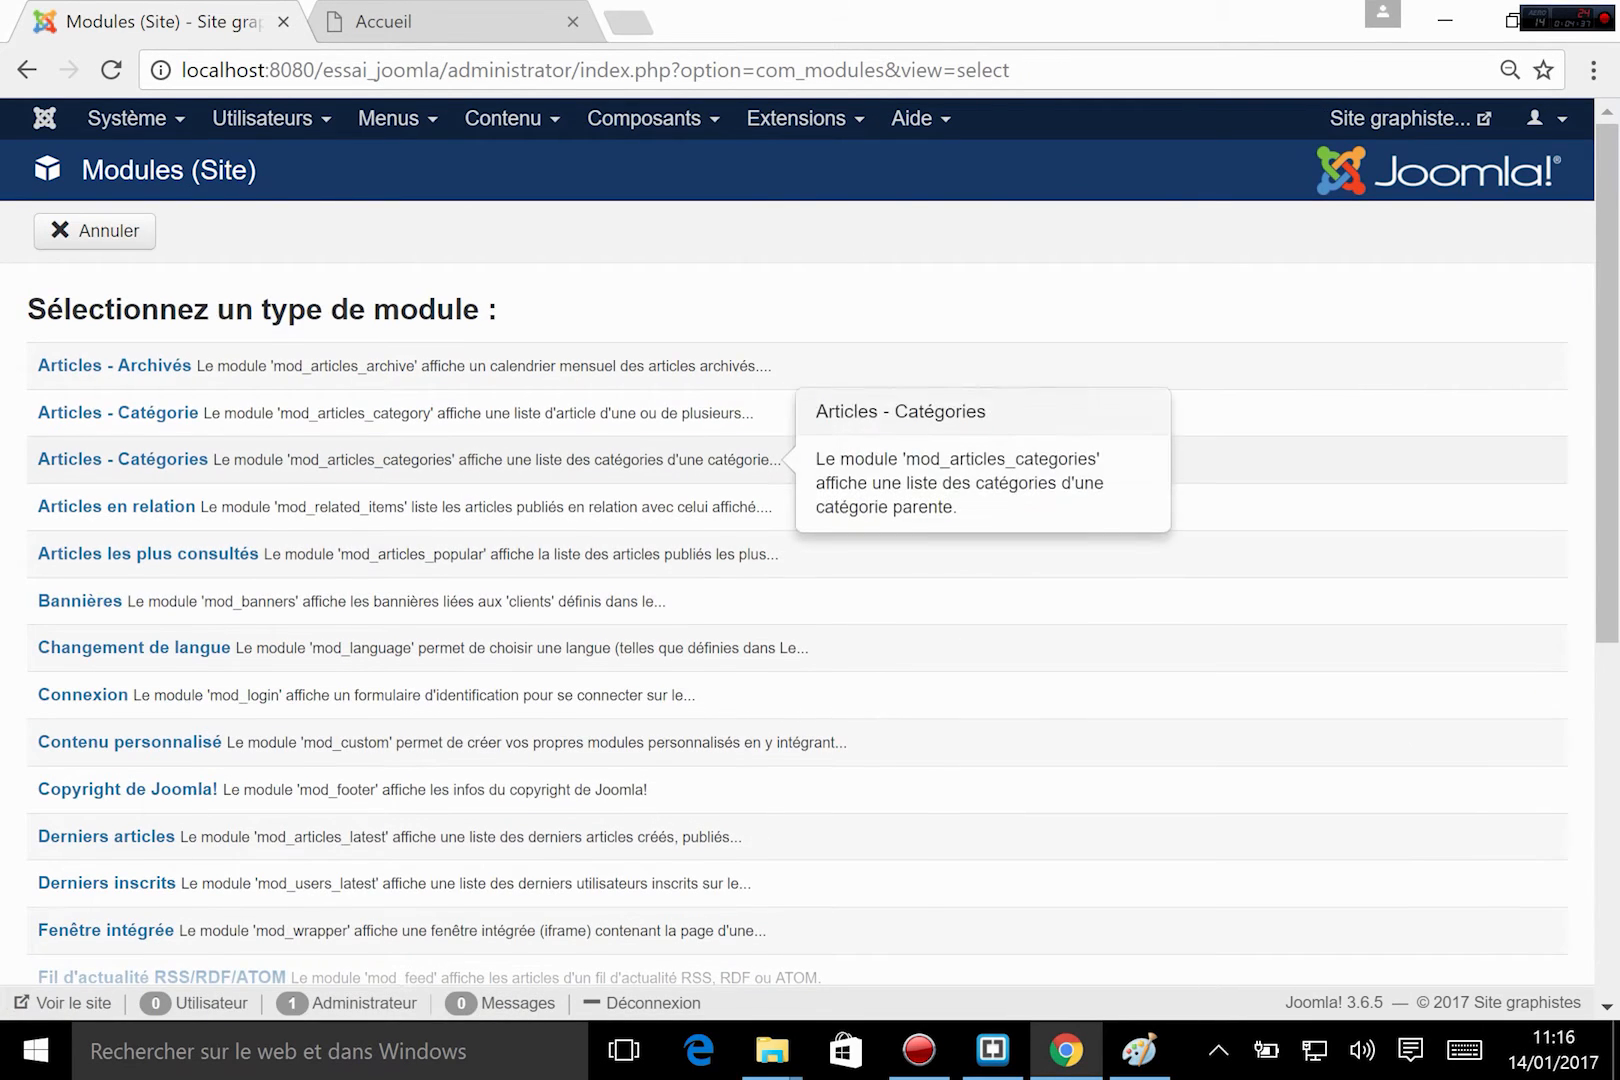
pyautogui.scroll(-2, 447, 464)
pyautogui.scroll(-5, 447, 464)
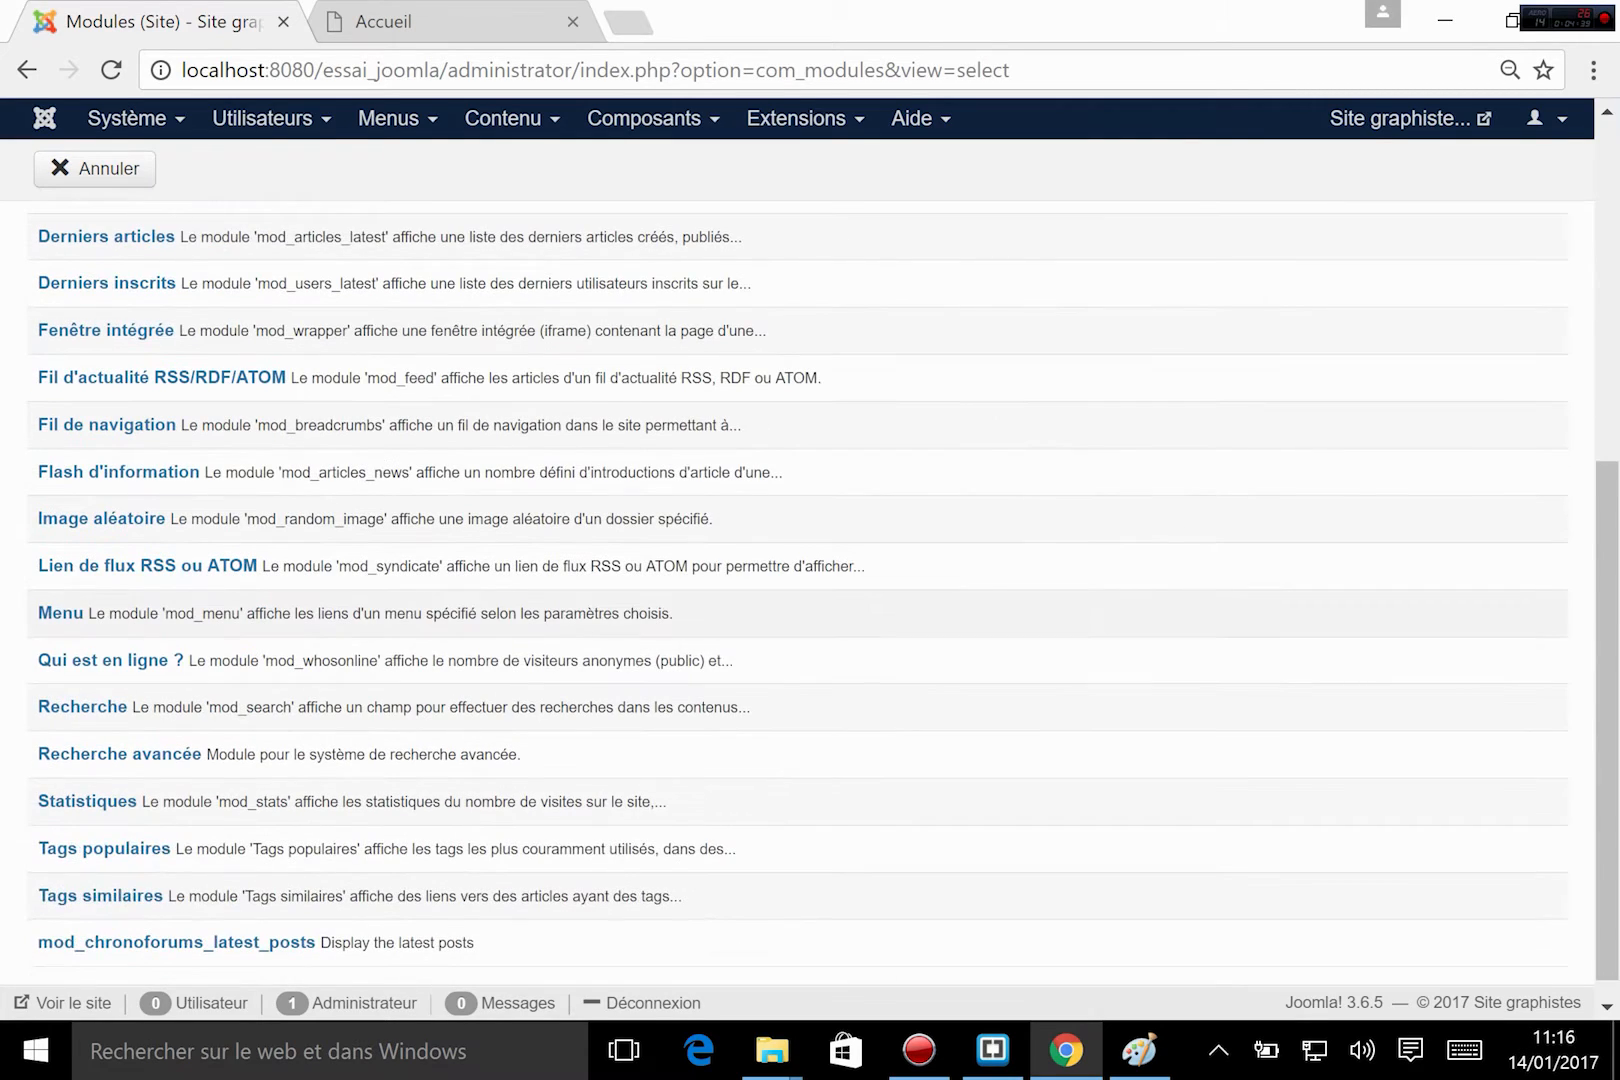
pyautogui.scroll(-1, 335, 697)
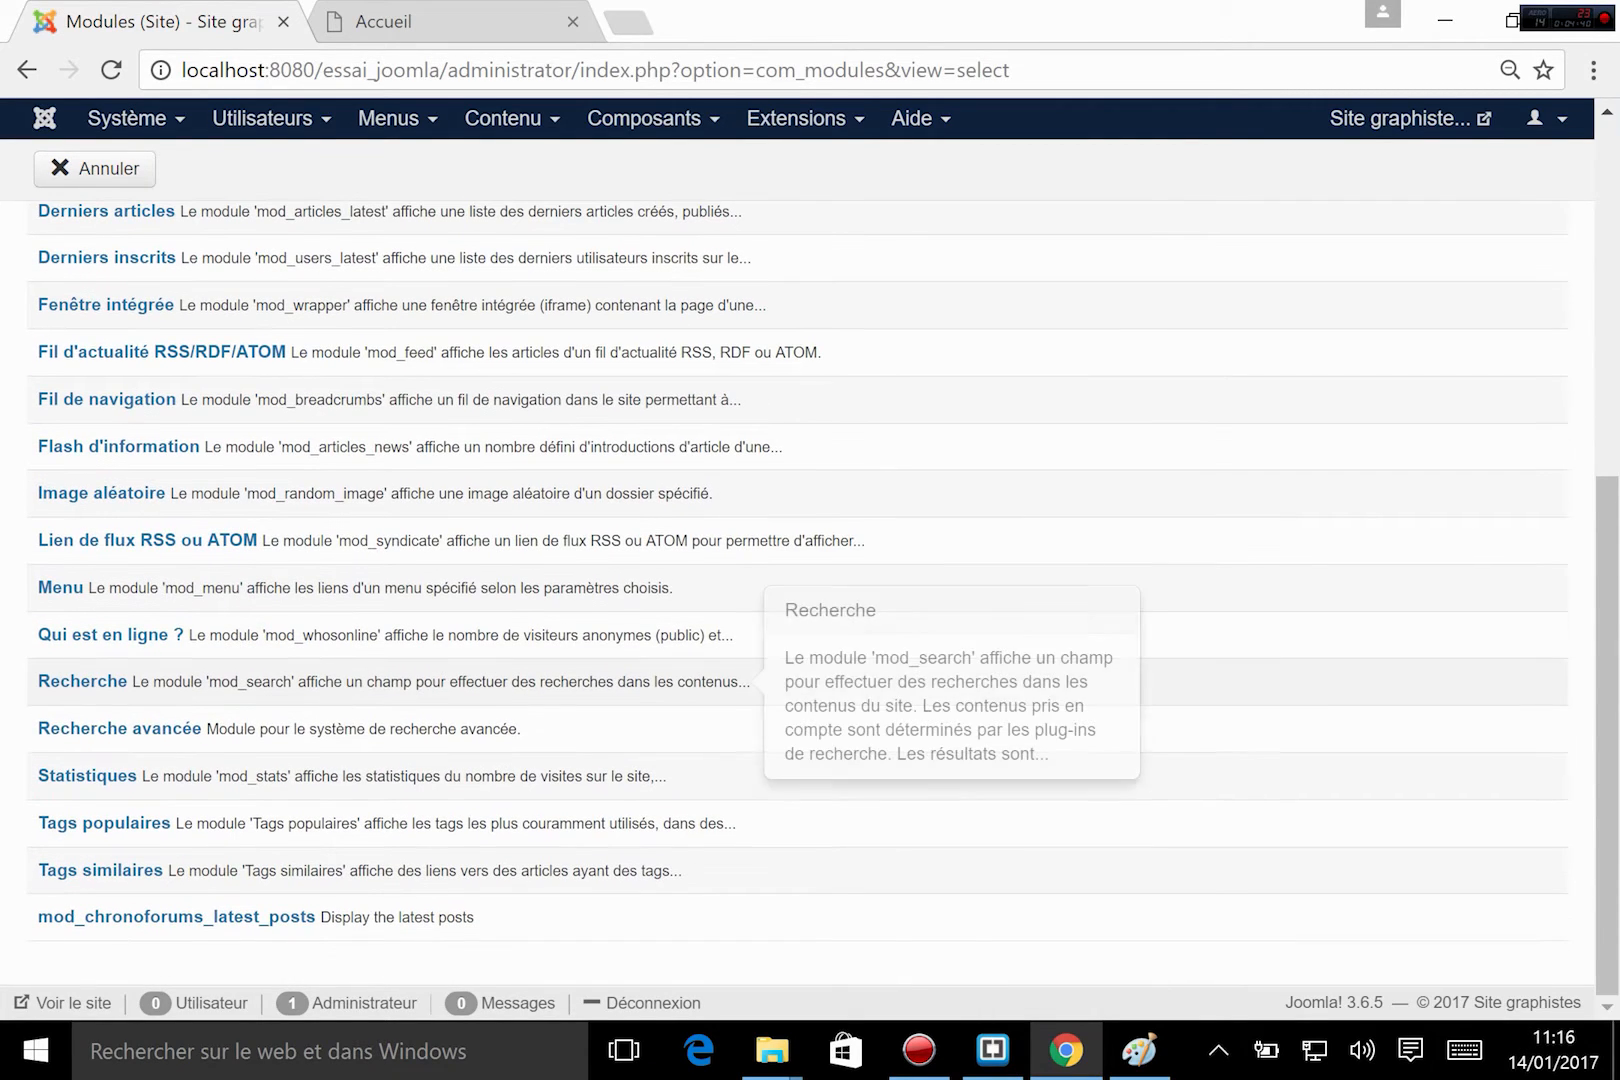
pyautogui.click(88, 690)
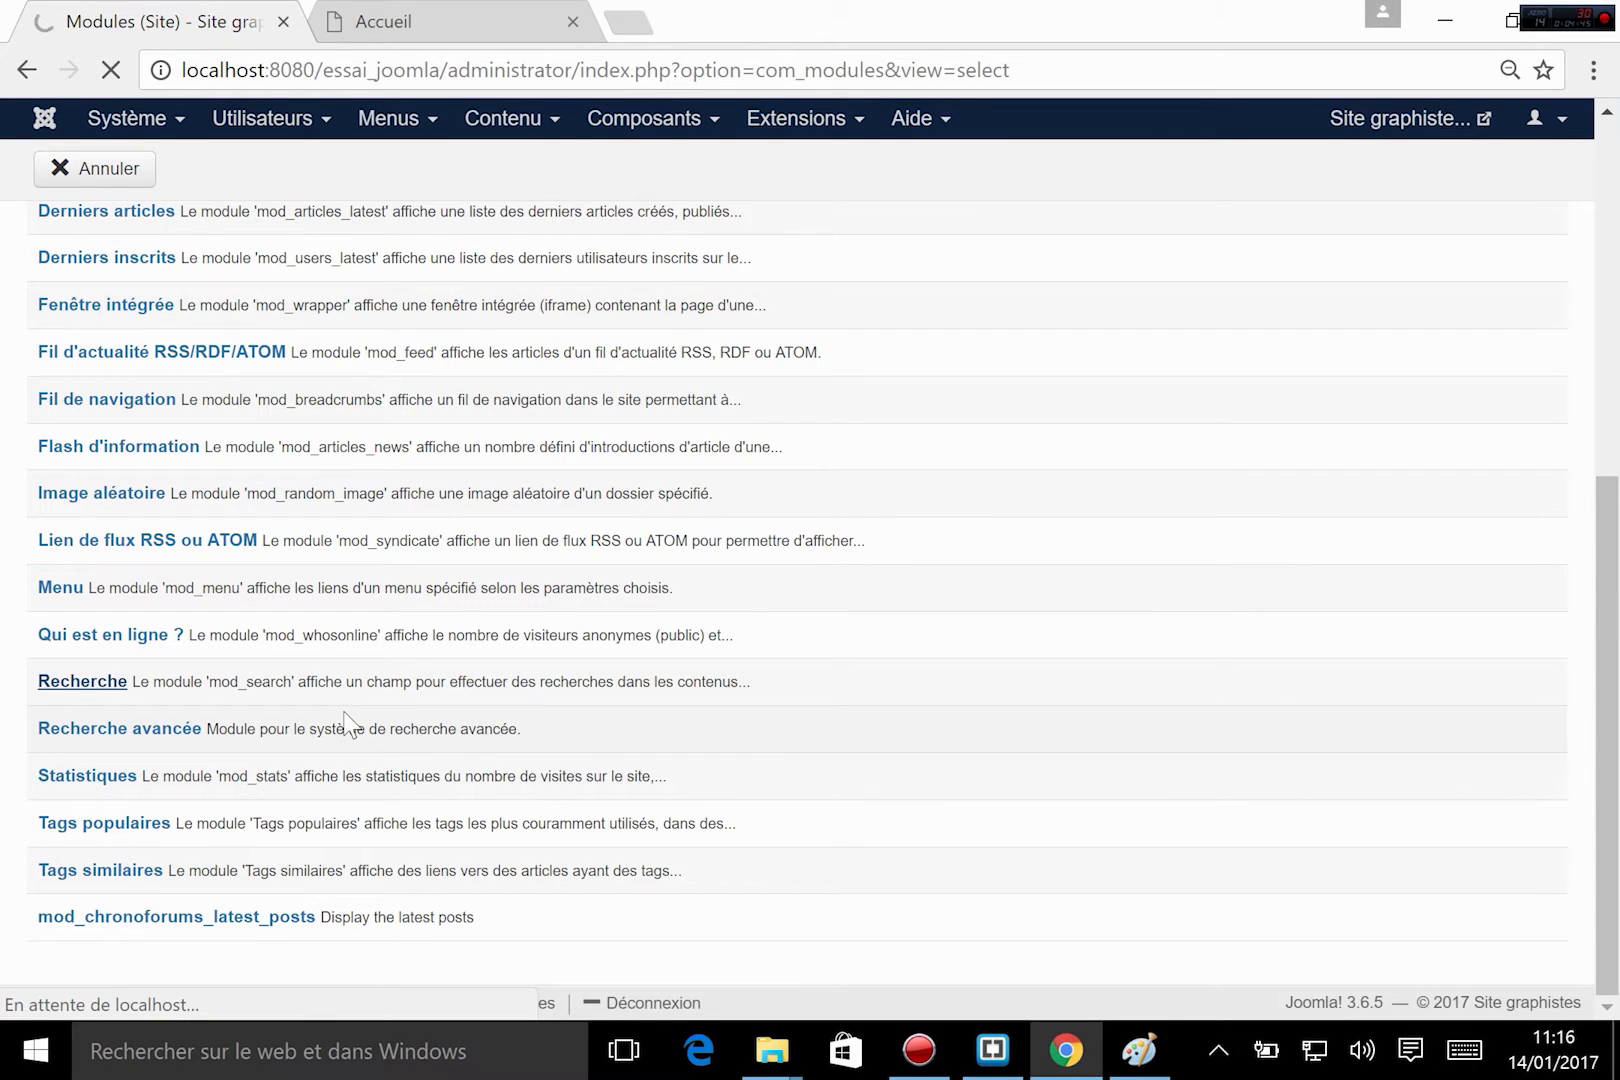
pyautogui.moveTo(400, 745)
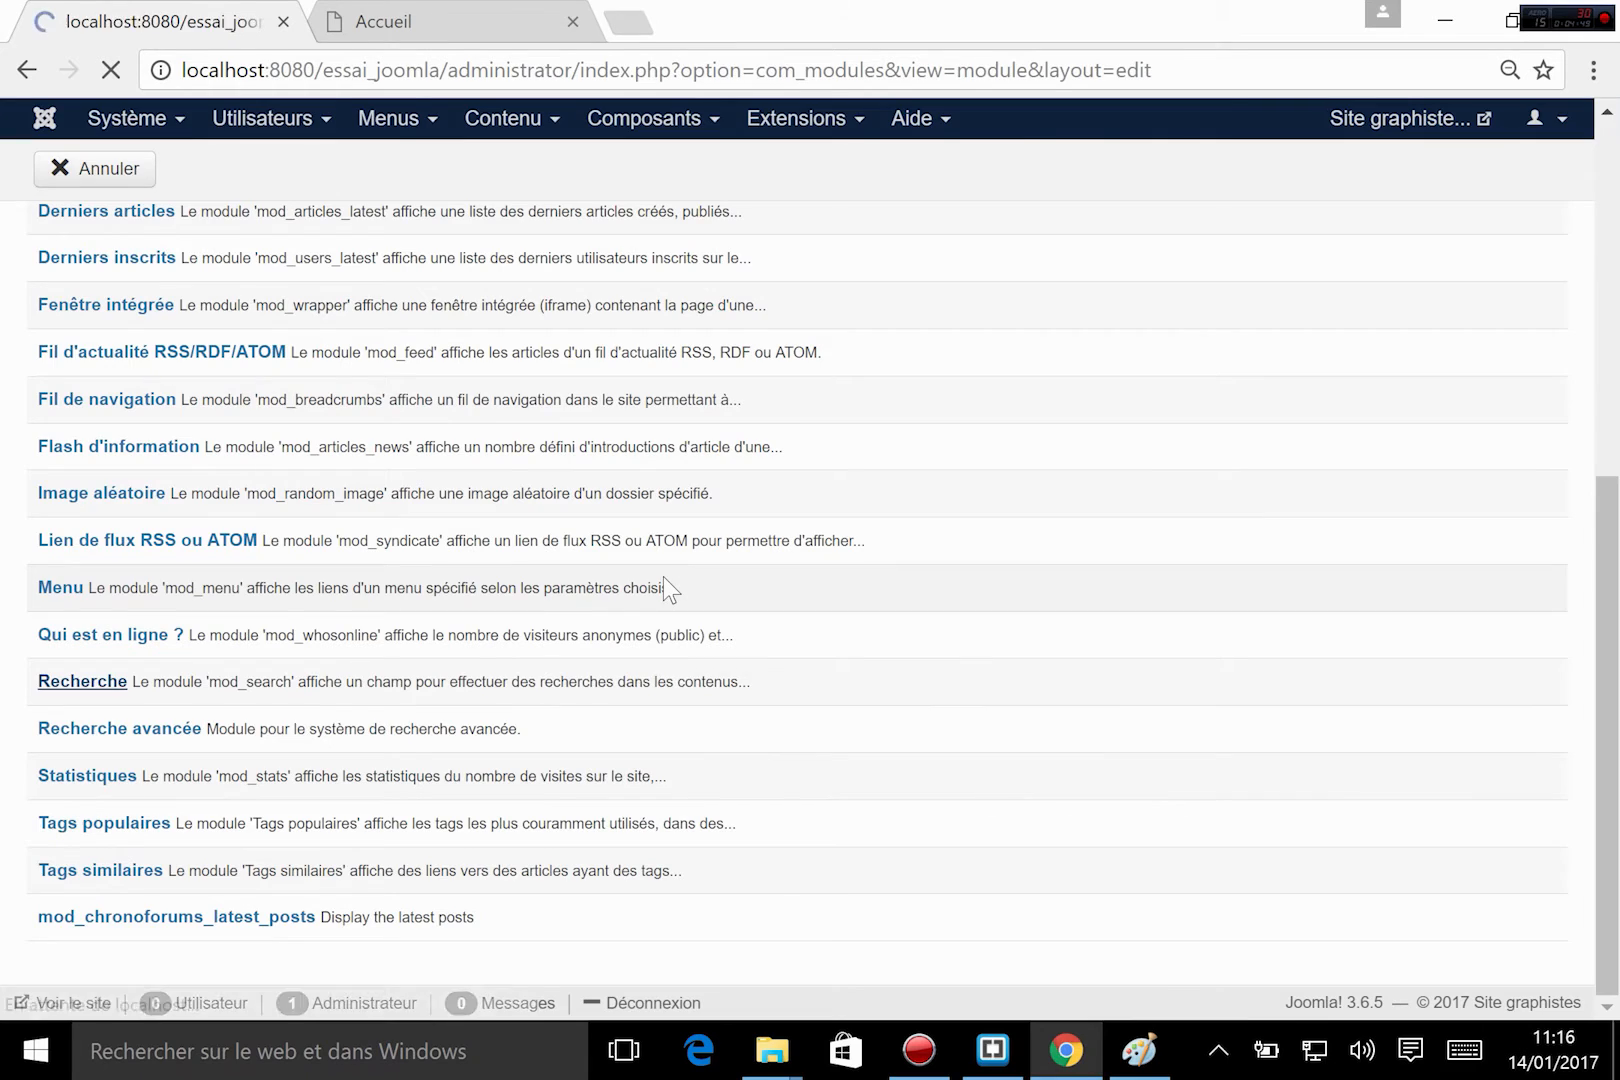
# Title the new search module "recherche".
pyautogui.click(365, 300)
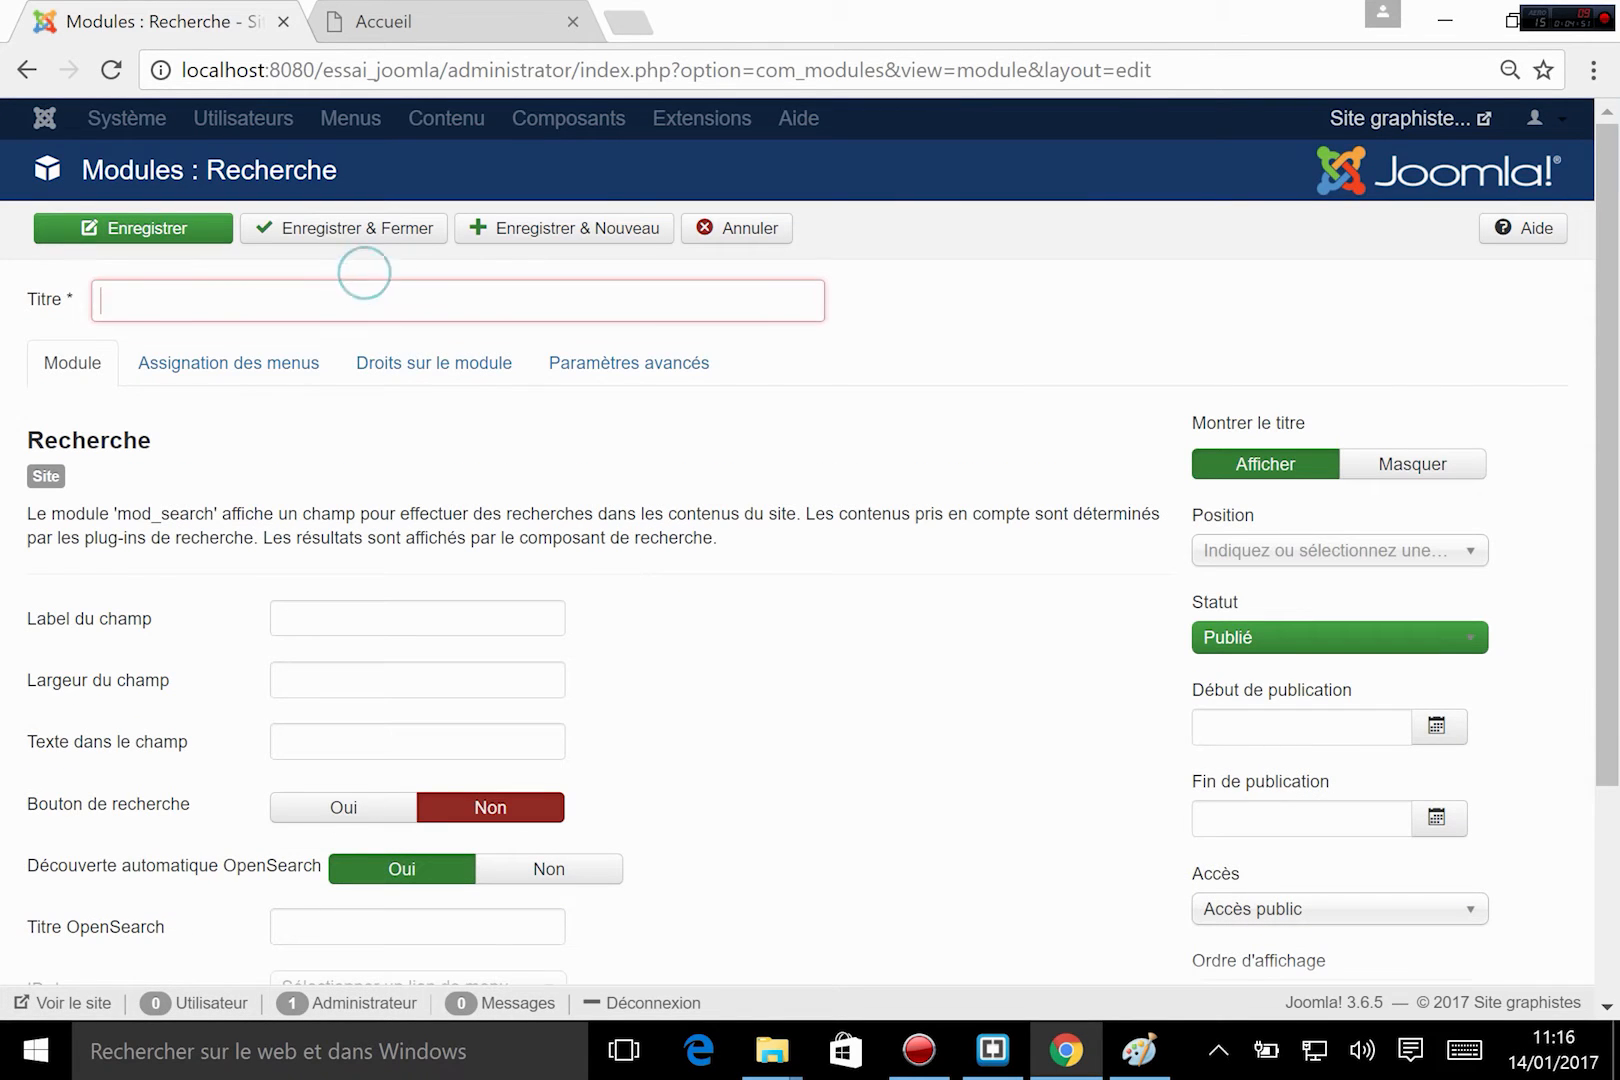
pyautogui.write('recherche')
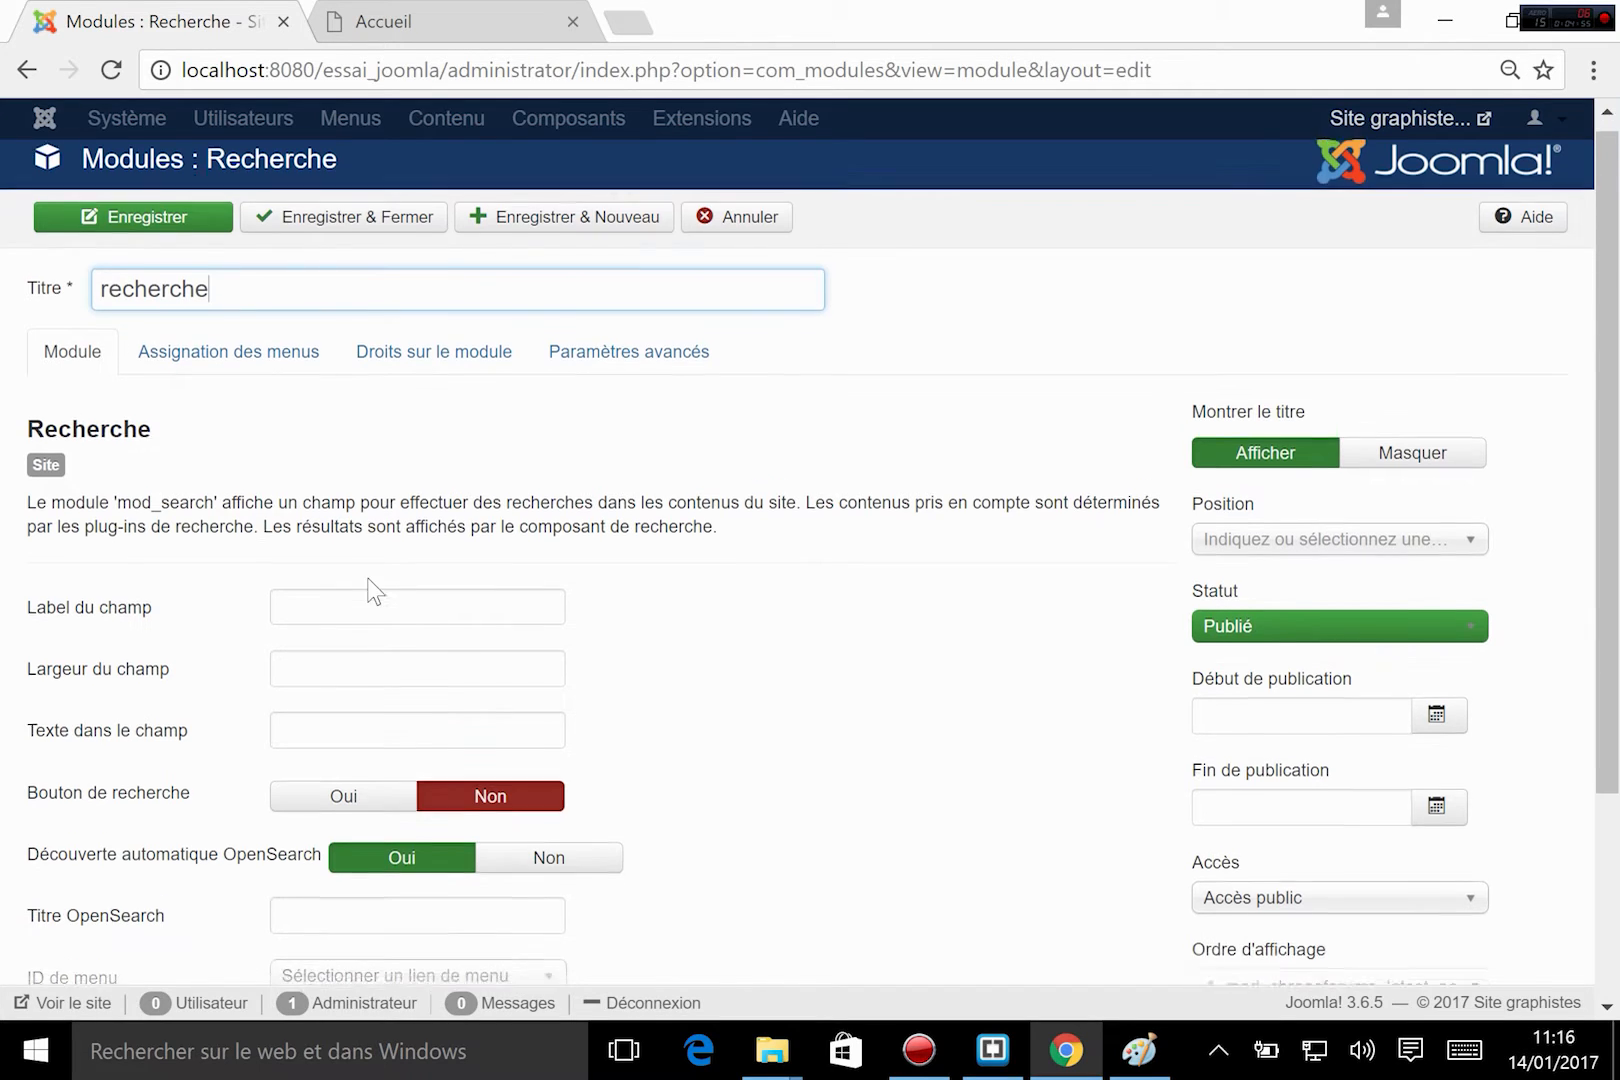
# Review the search module's label, width and field text options, leave them empty, and set Bouton de recherche to Oui.
pyautogui.scroll(-2, 373, 586)
pyautogui.click(298, 450)
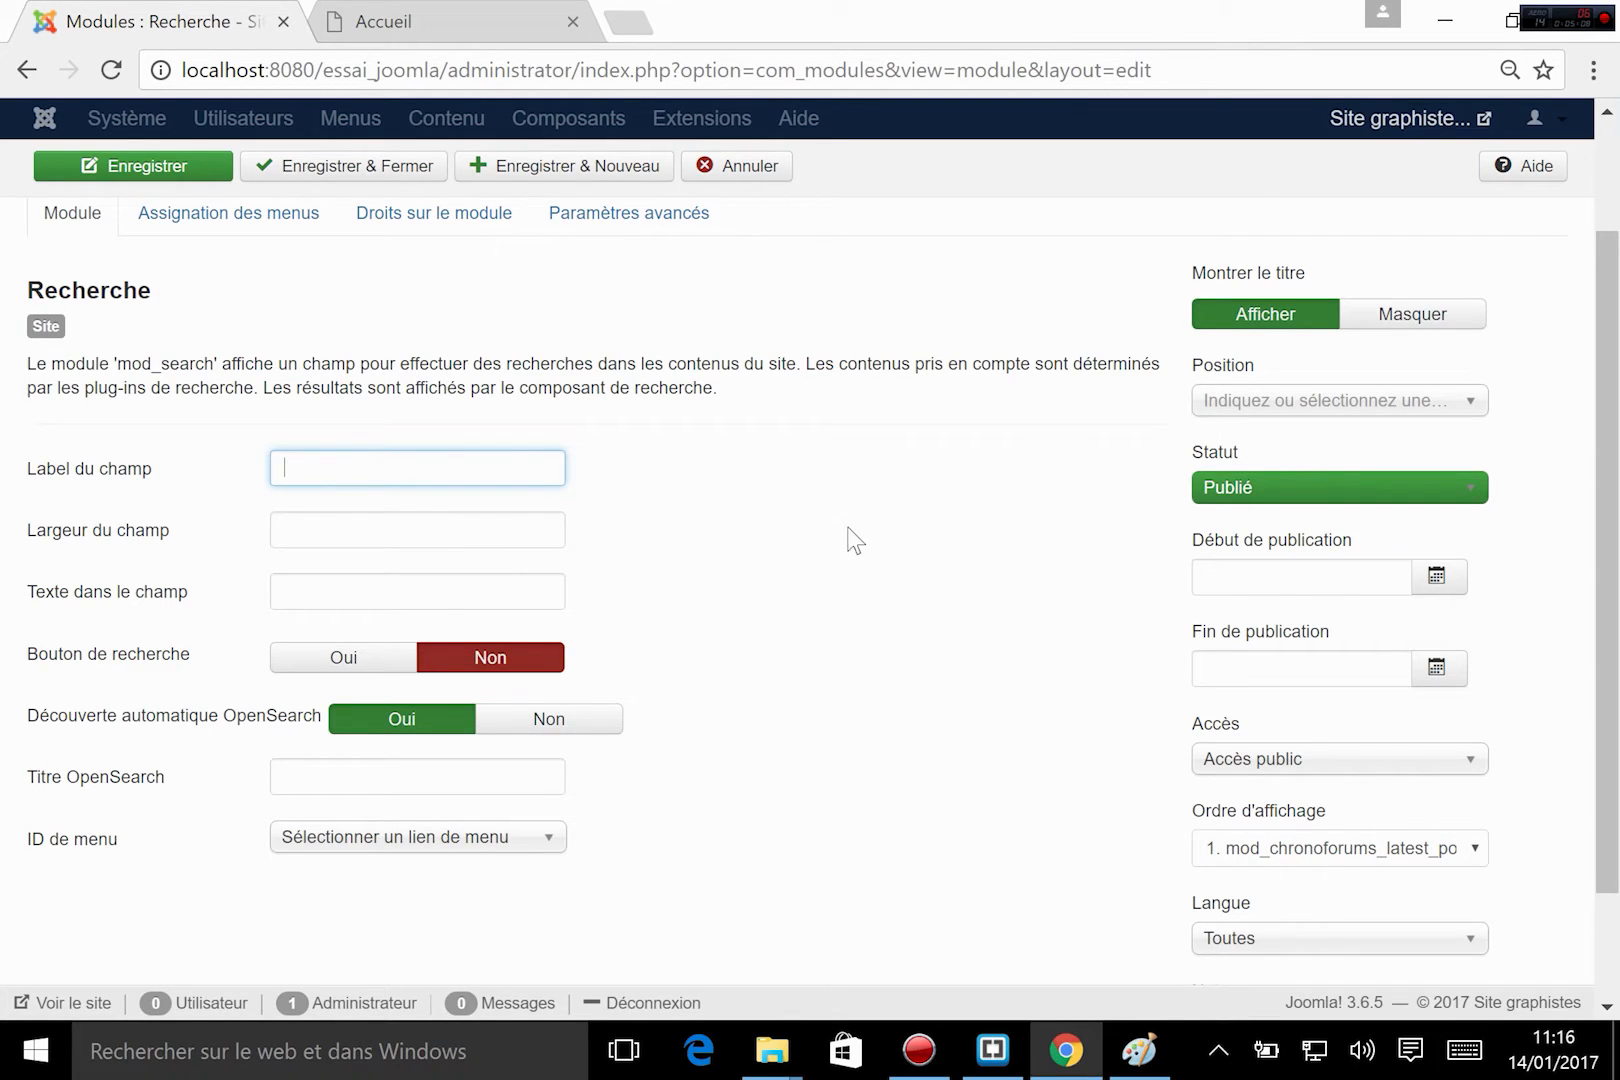
pyautogui.click(282, 527)
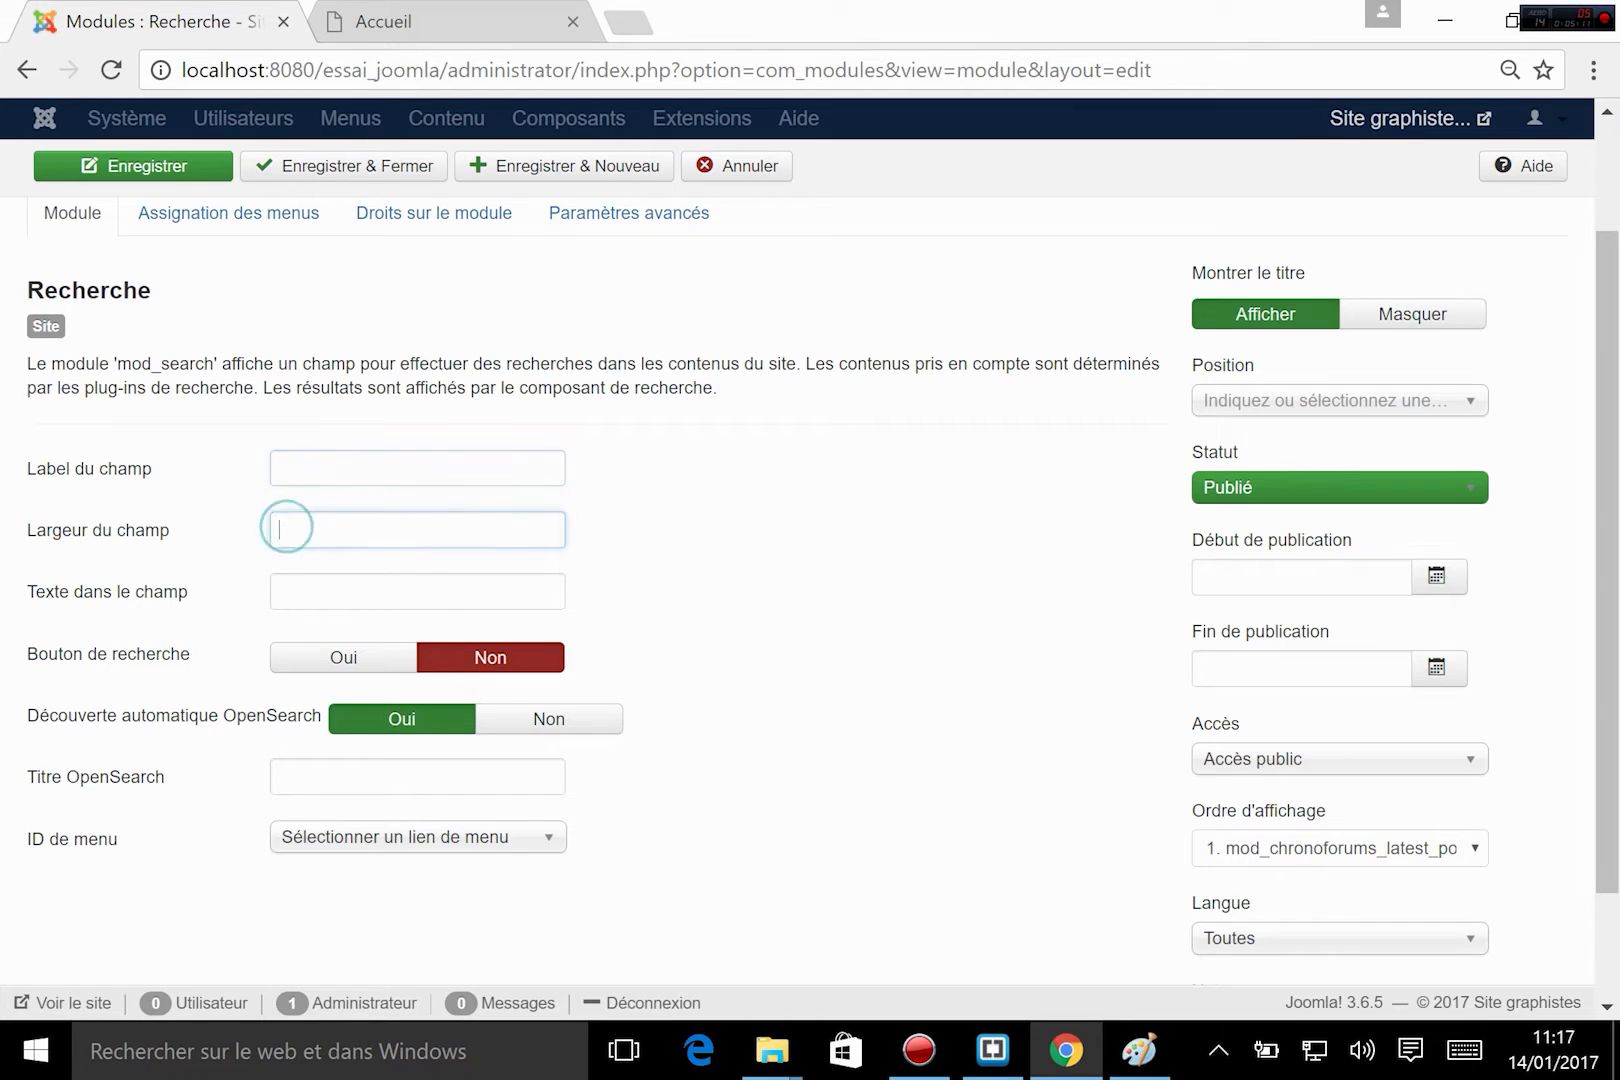
pyautogui.moveTo(92, 540)
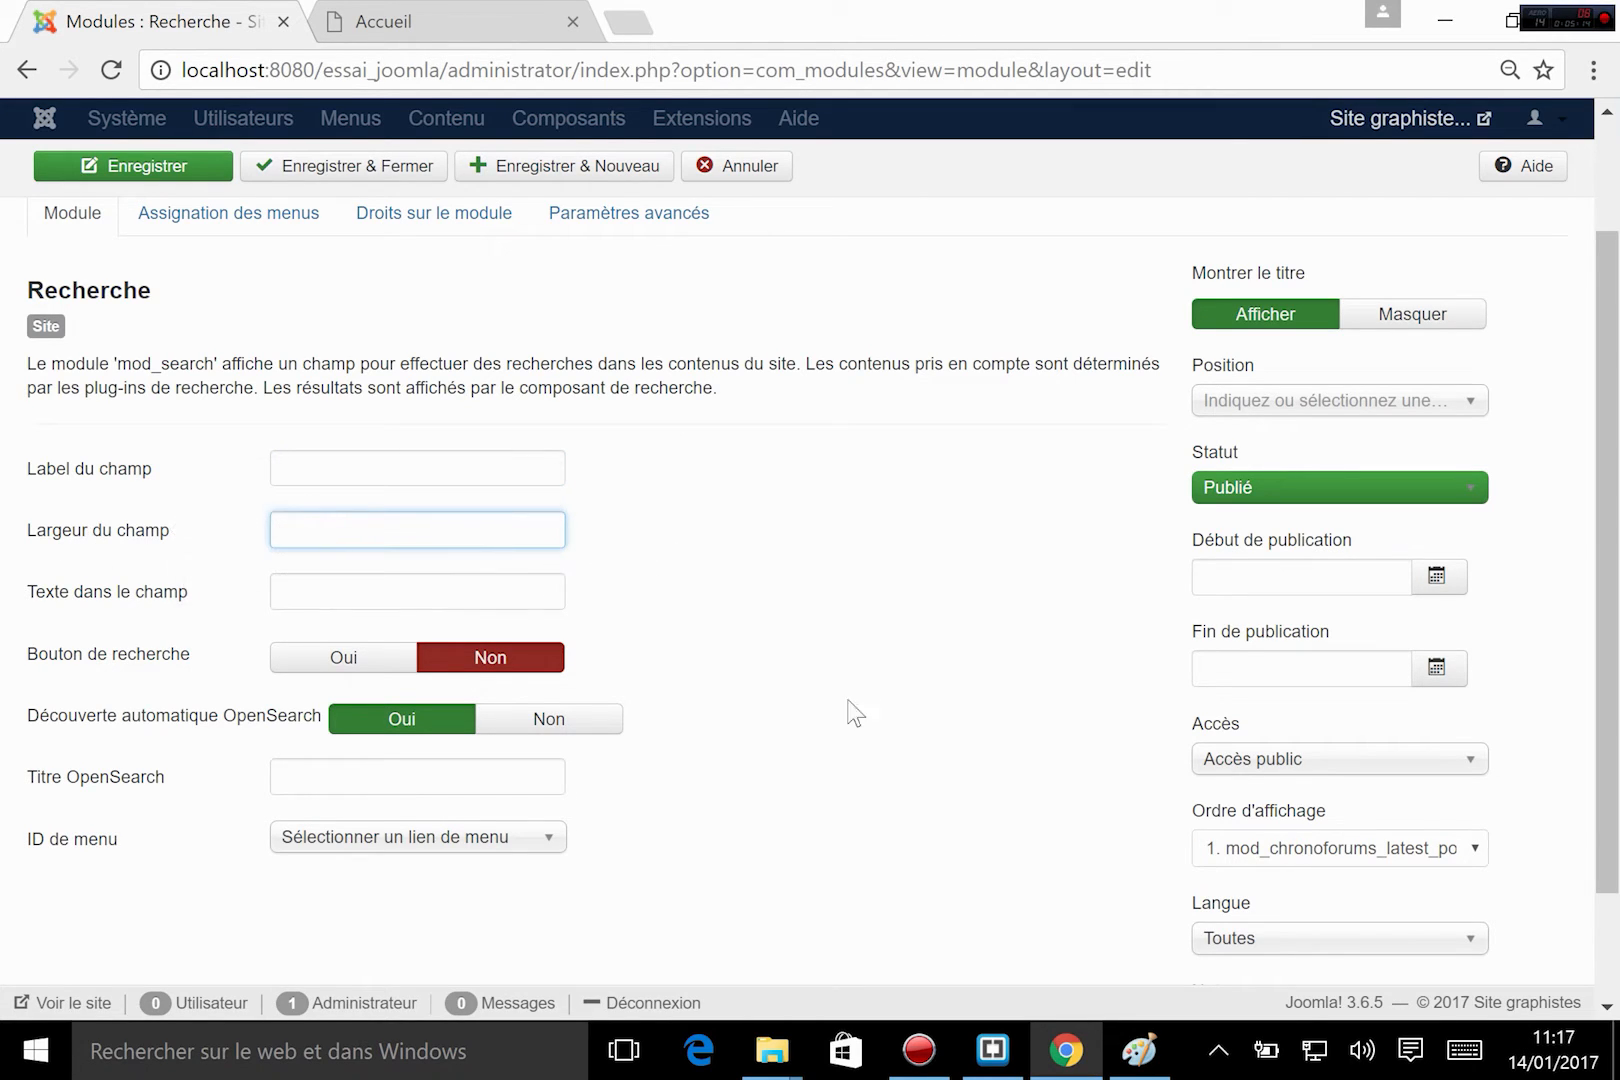
pyautogui.moveTo(76, 614)
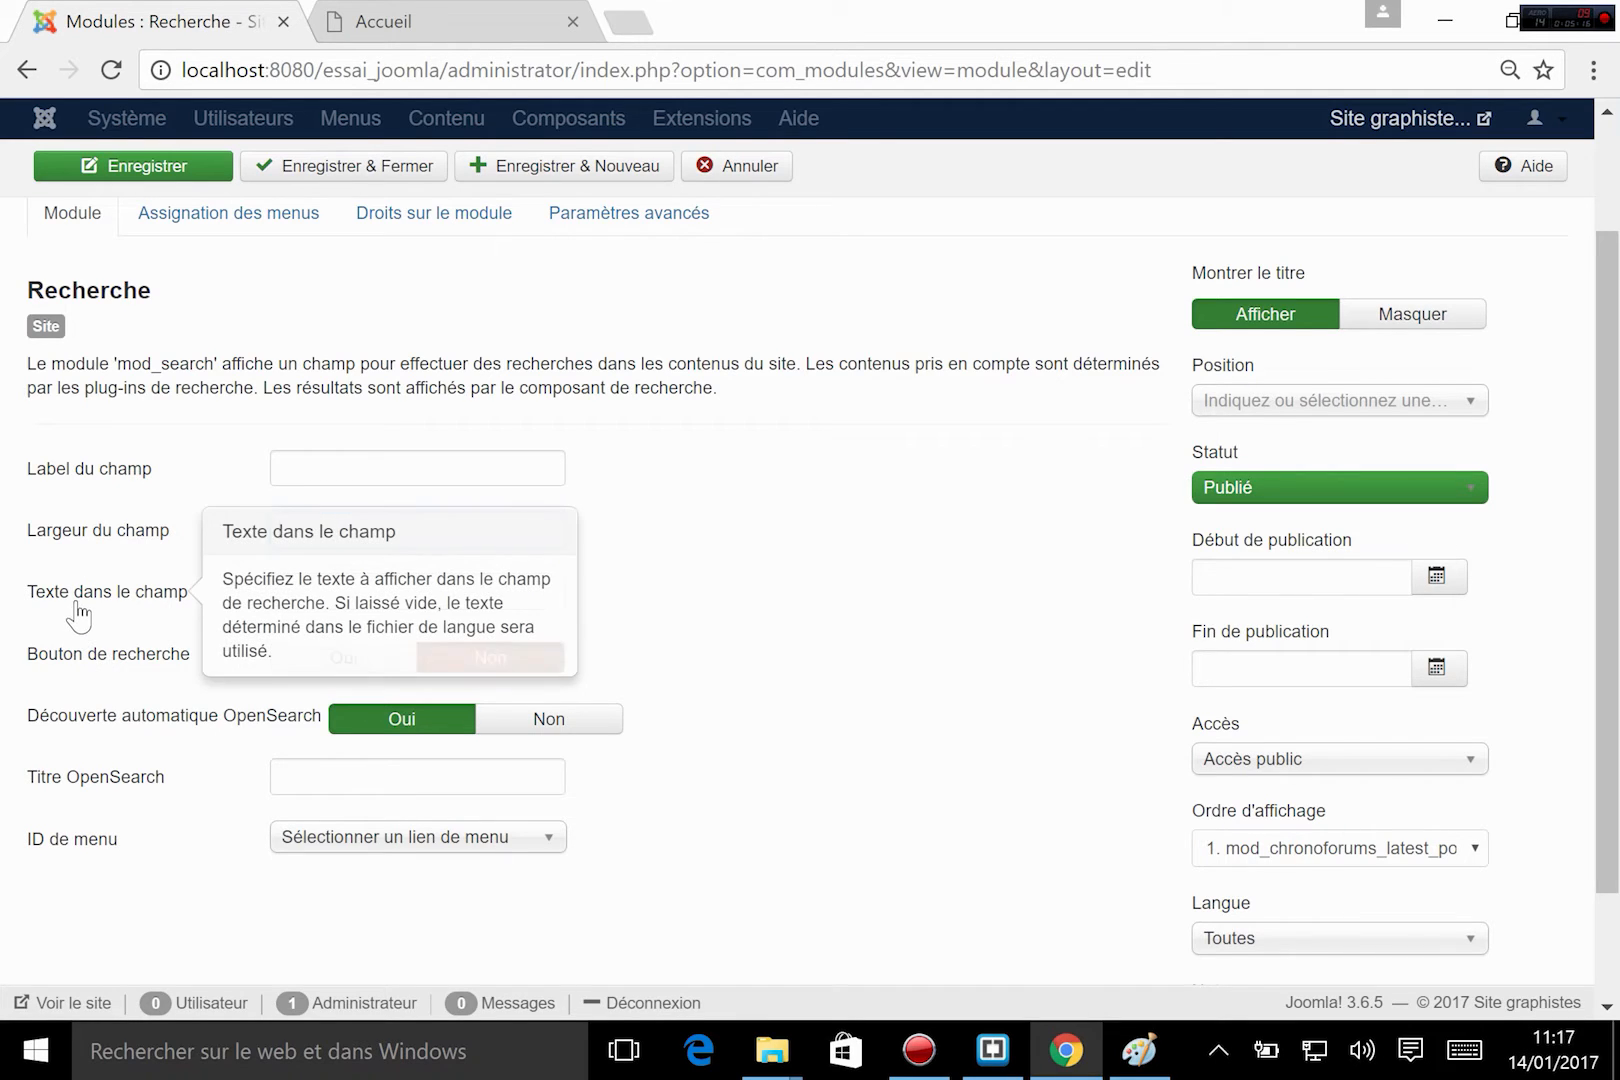
pyautogui.click(354, 584)
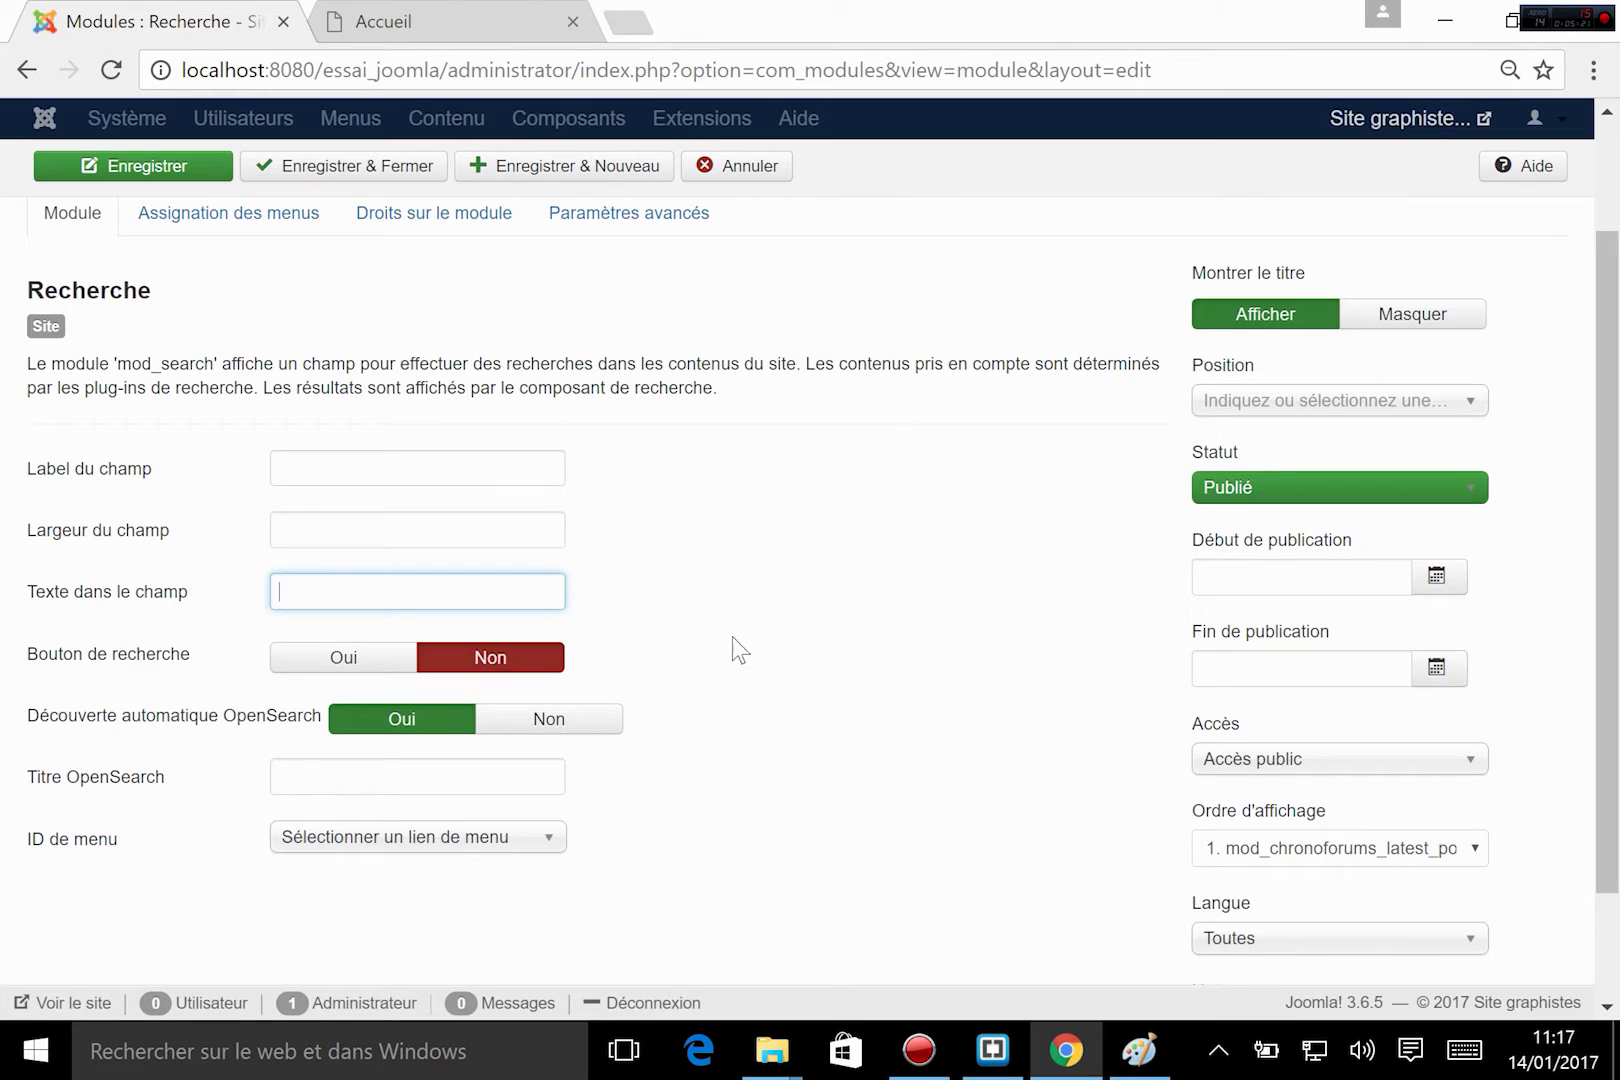
pyautogui.moveTo(120, 670)
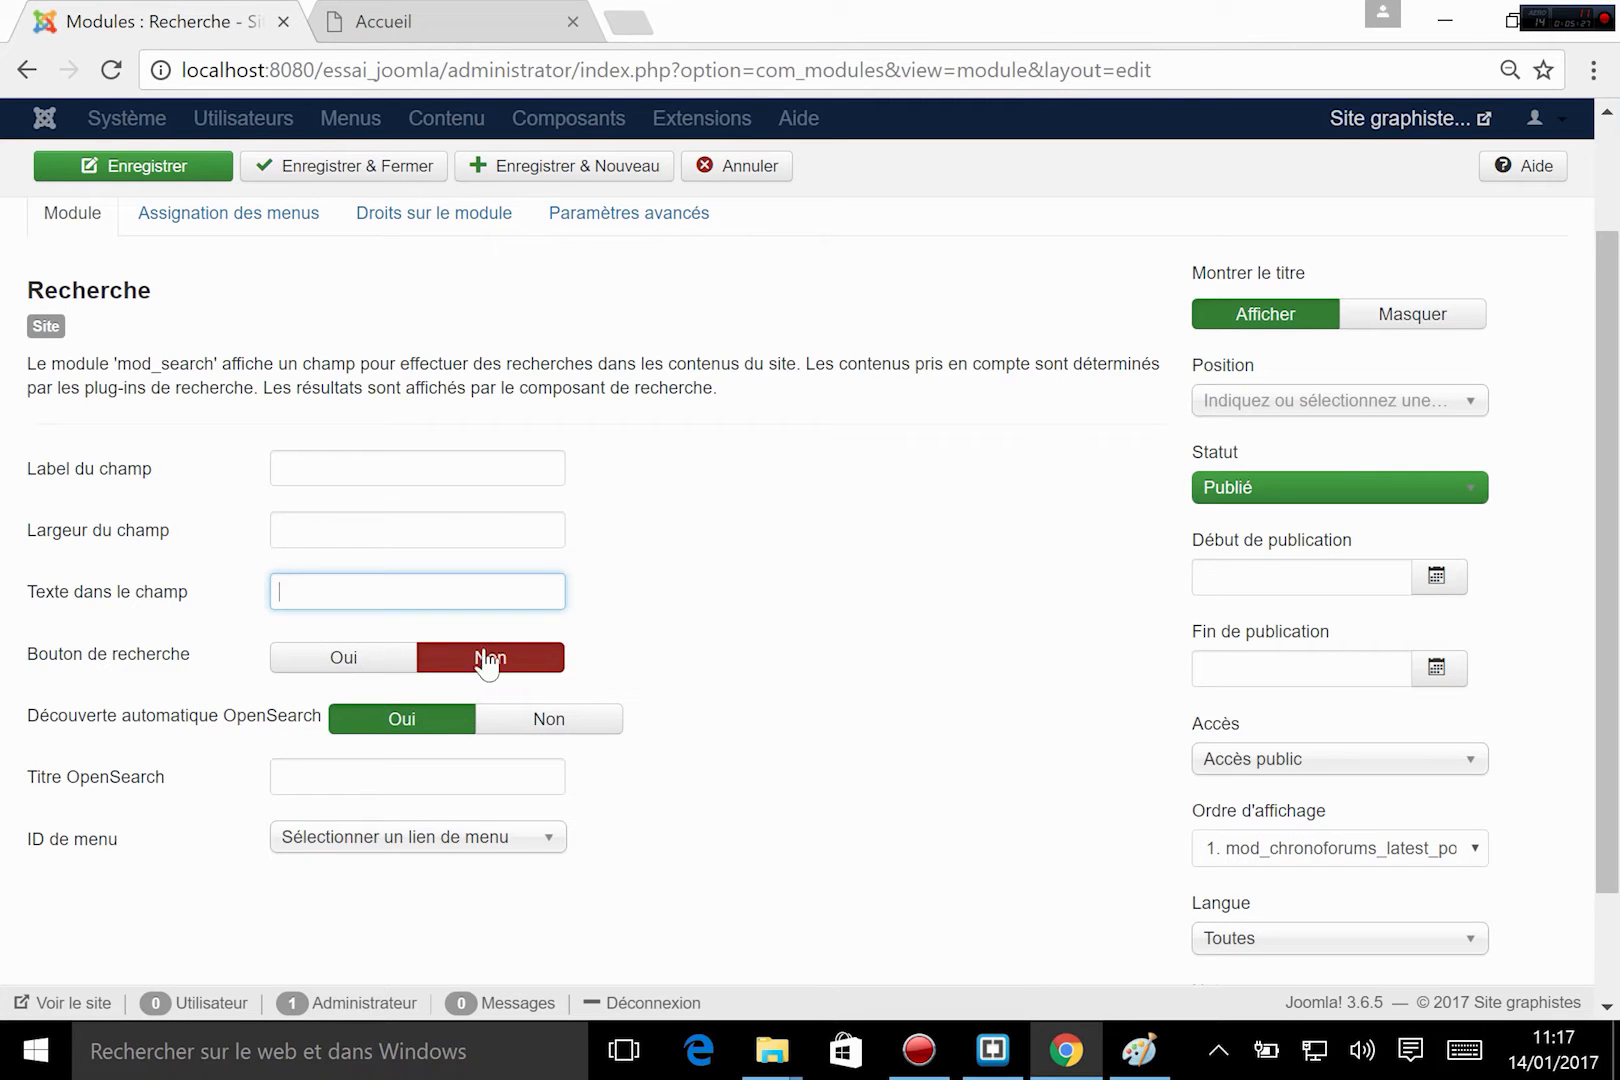
pyautogui.click(355, 665)
pyautogui.scroll(-2, 180, 695)
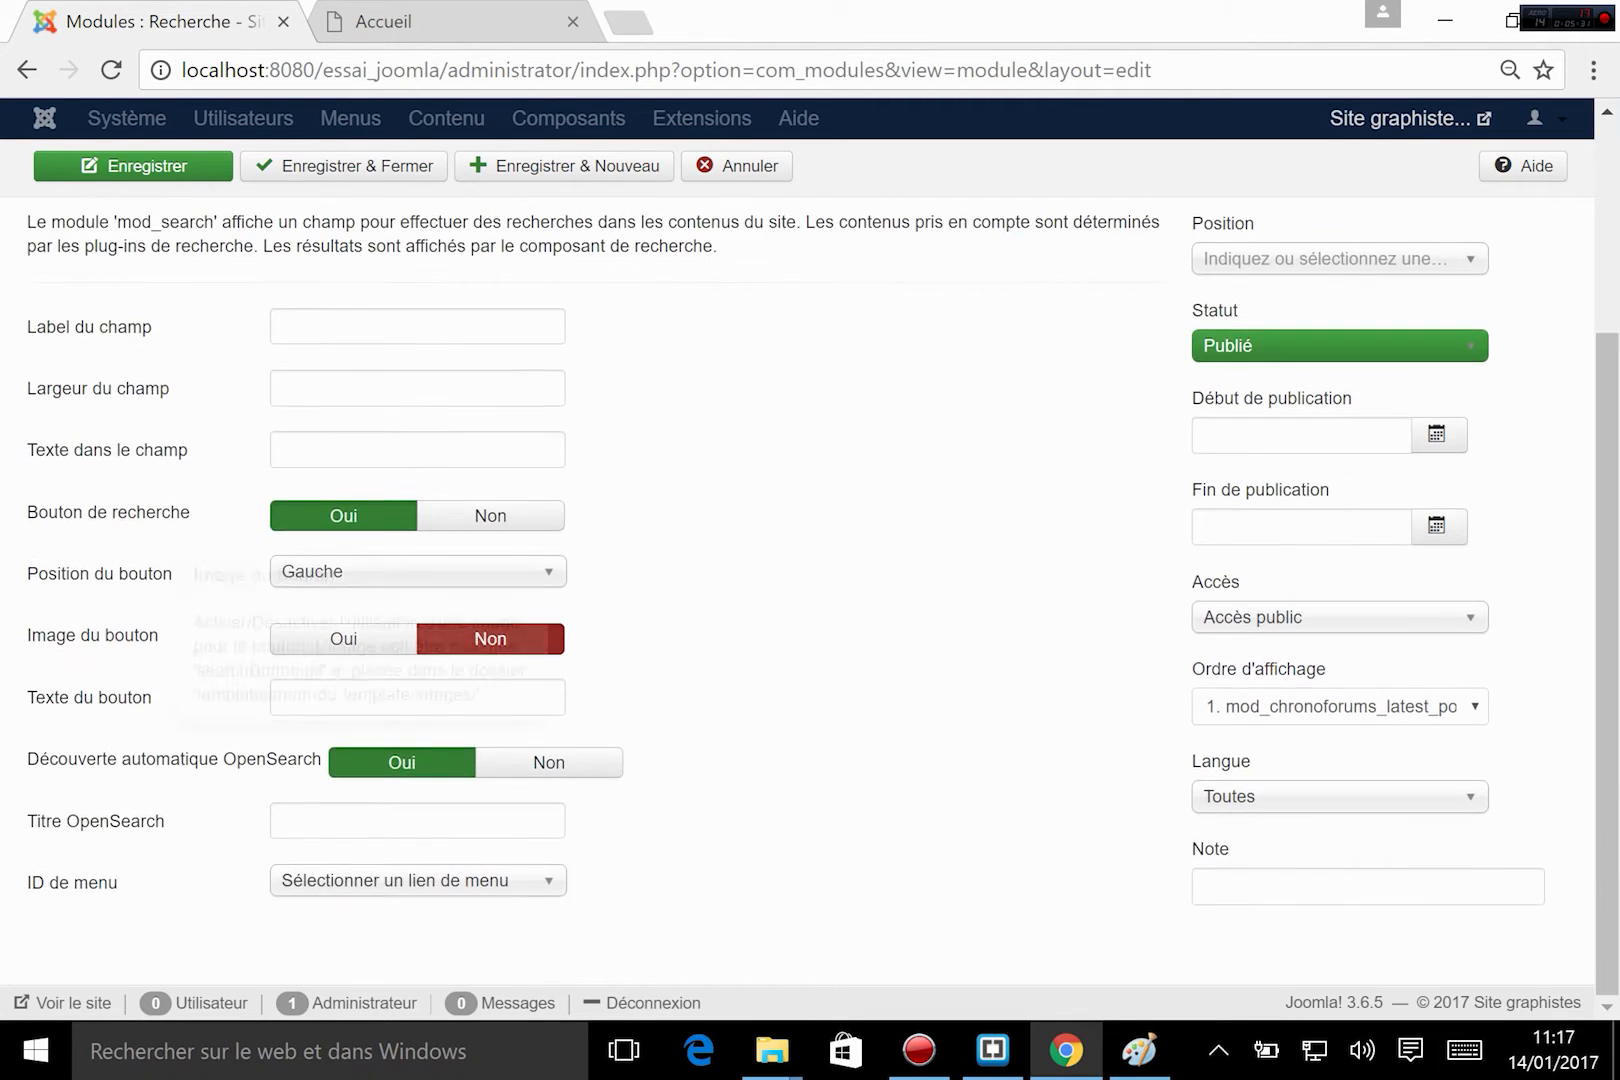
# Set the search module's Position du bouton to Droite and leave Image du bouton at Non.
pyautogui.click(320, 583)
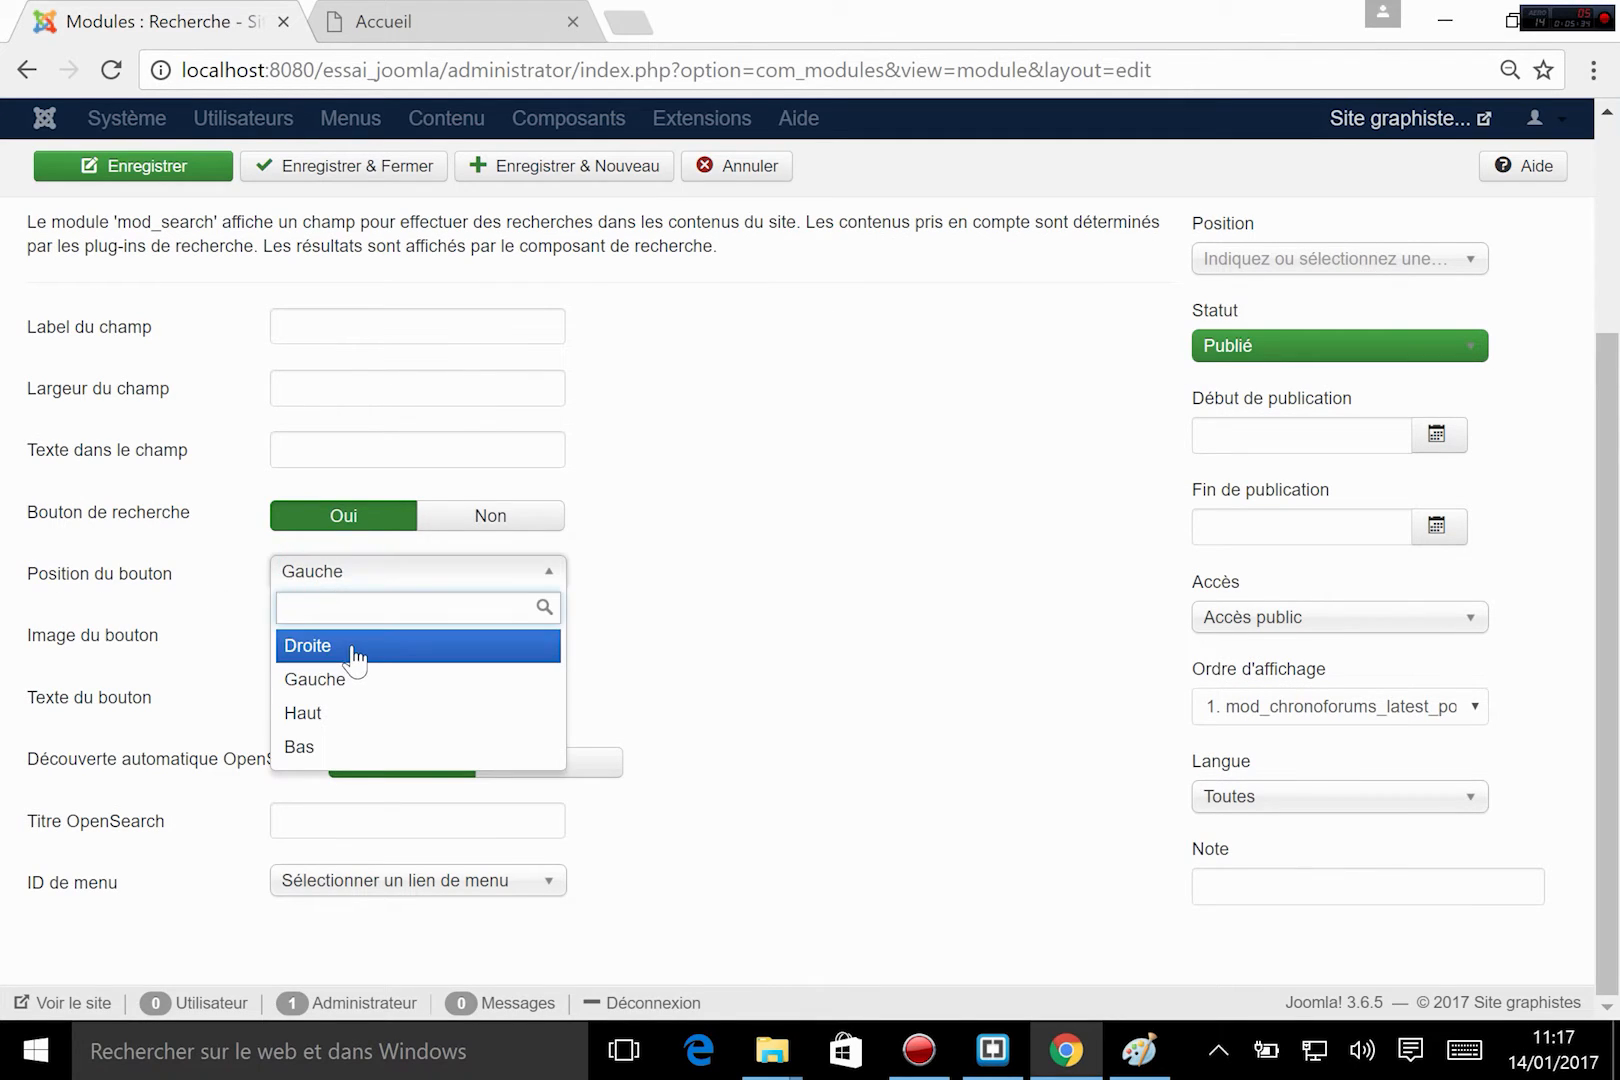
pyautogui.click(352, 650)
pyautogui.click(365, 573)
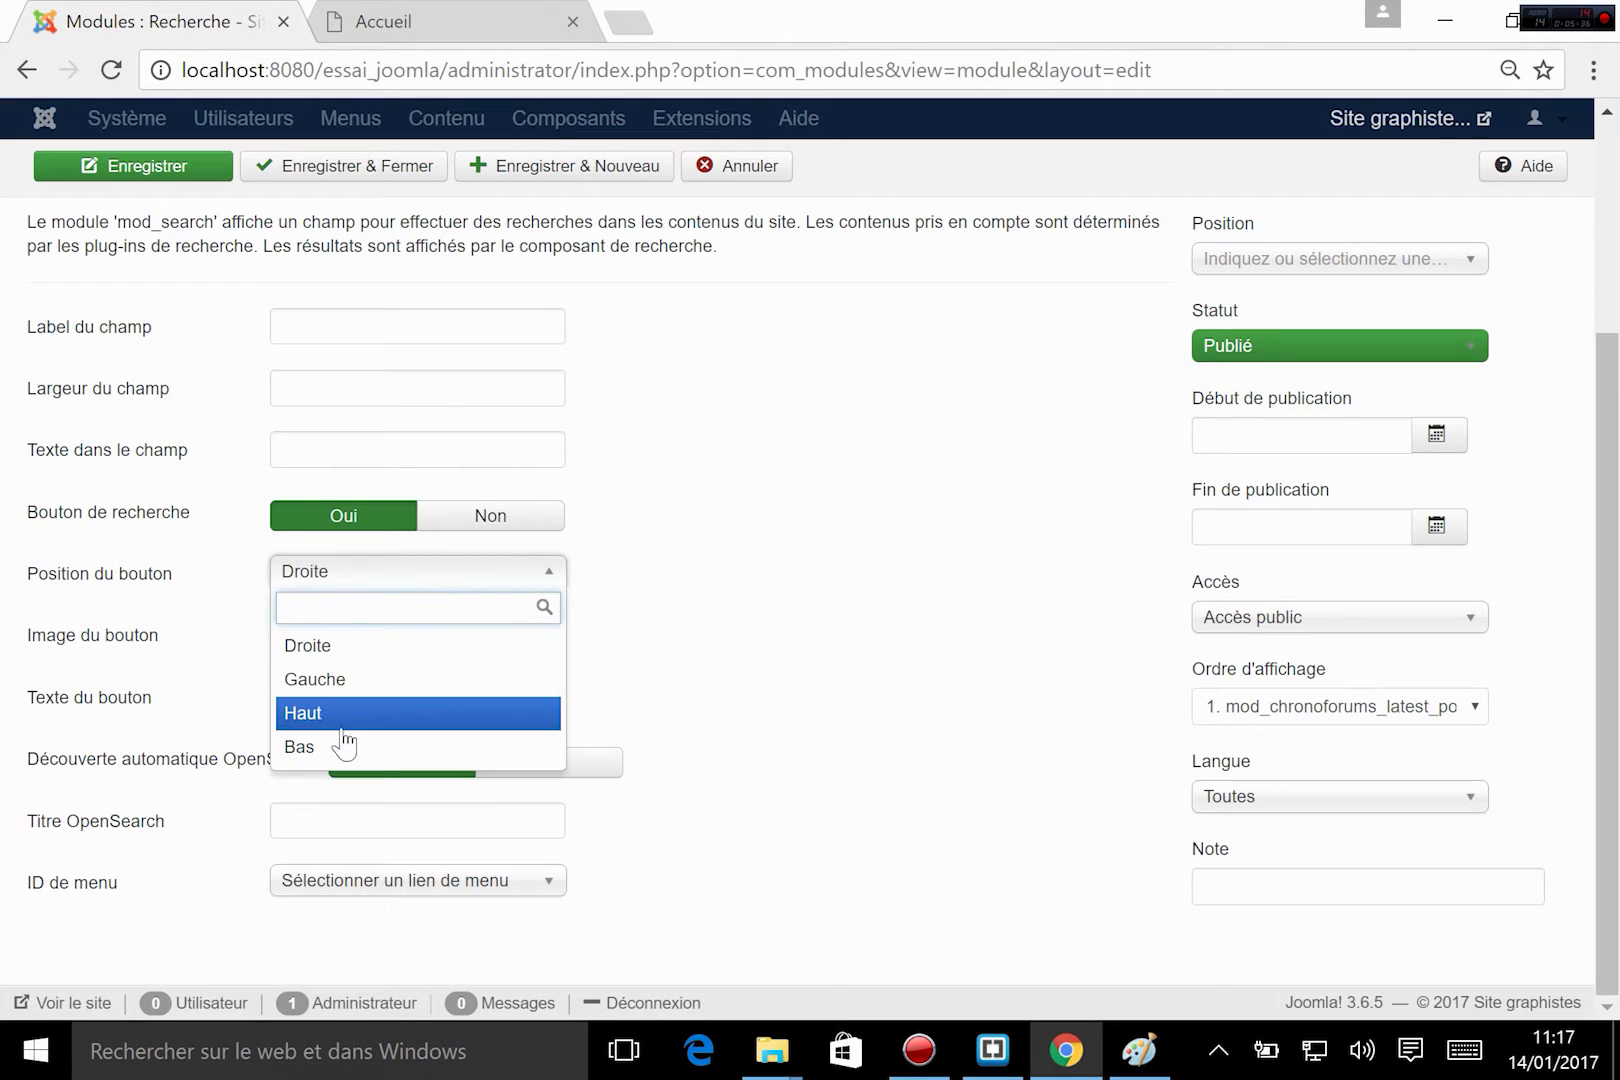
pyautogui.click(800, 590)
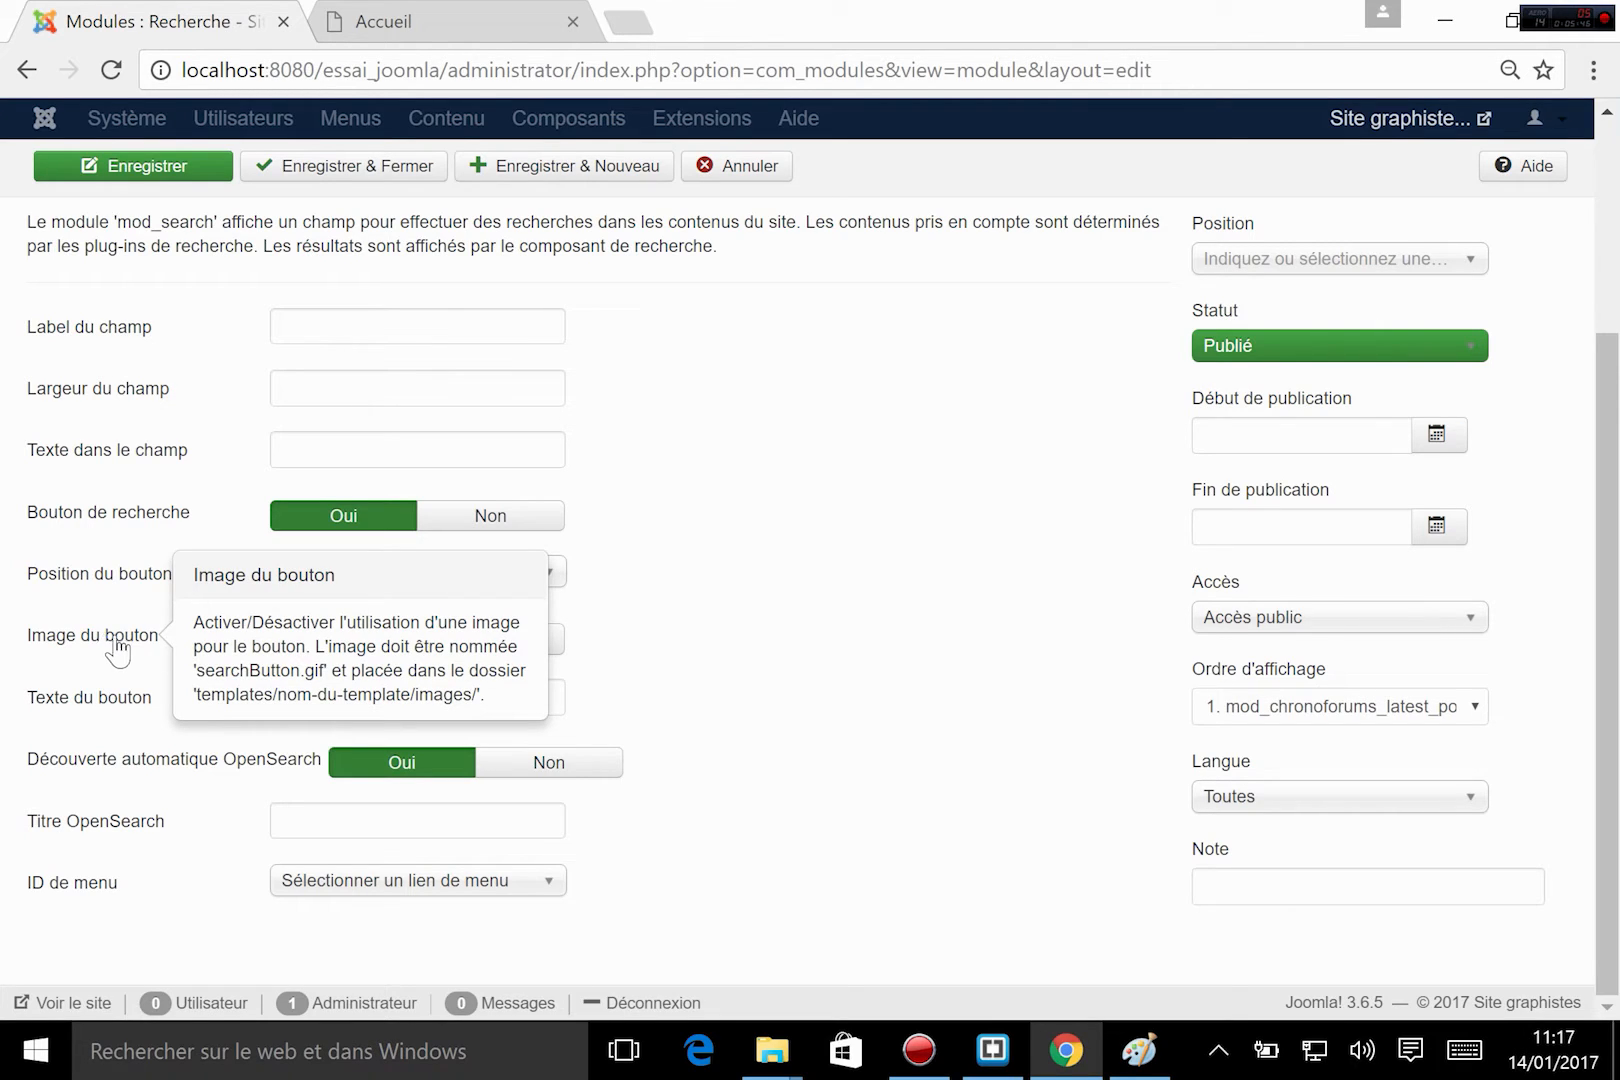
pyautogui.click(343, 638)
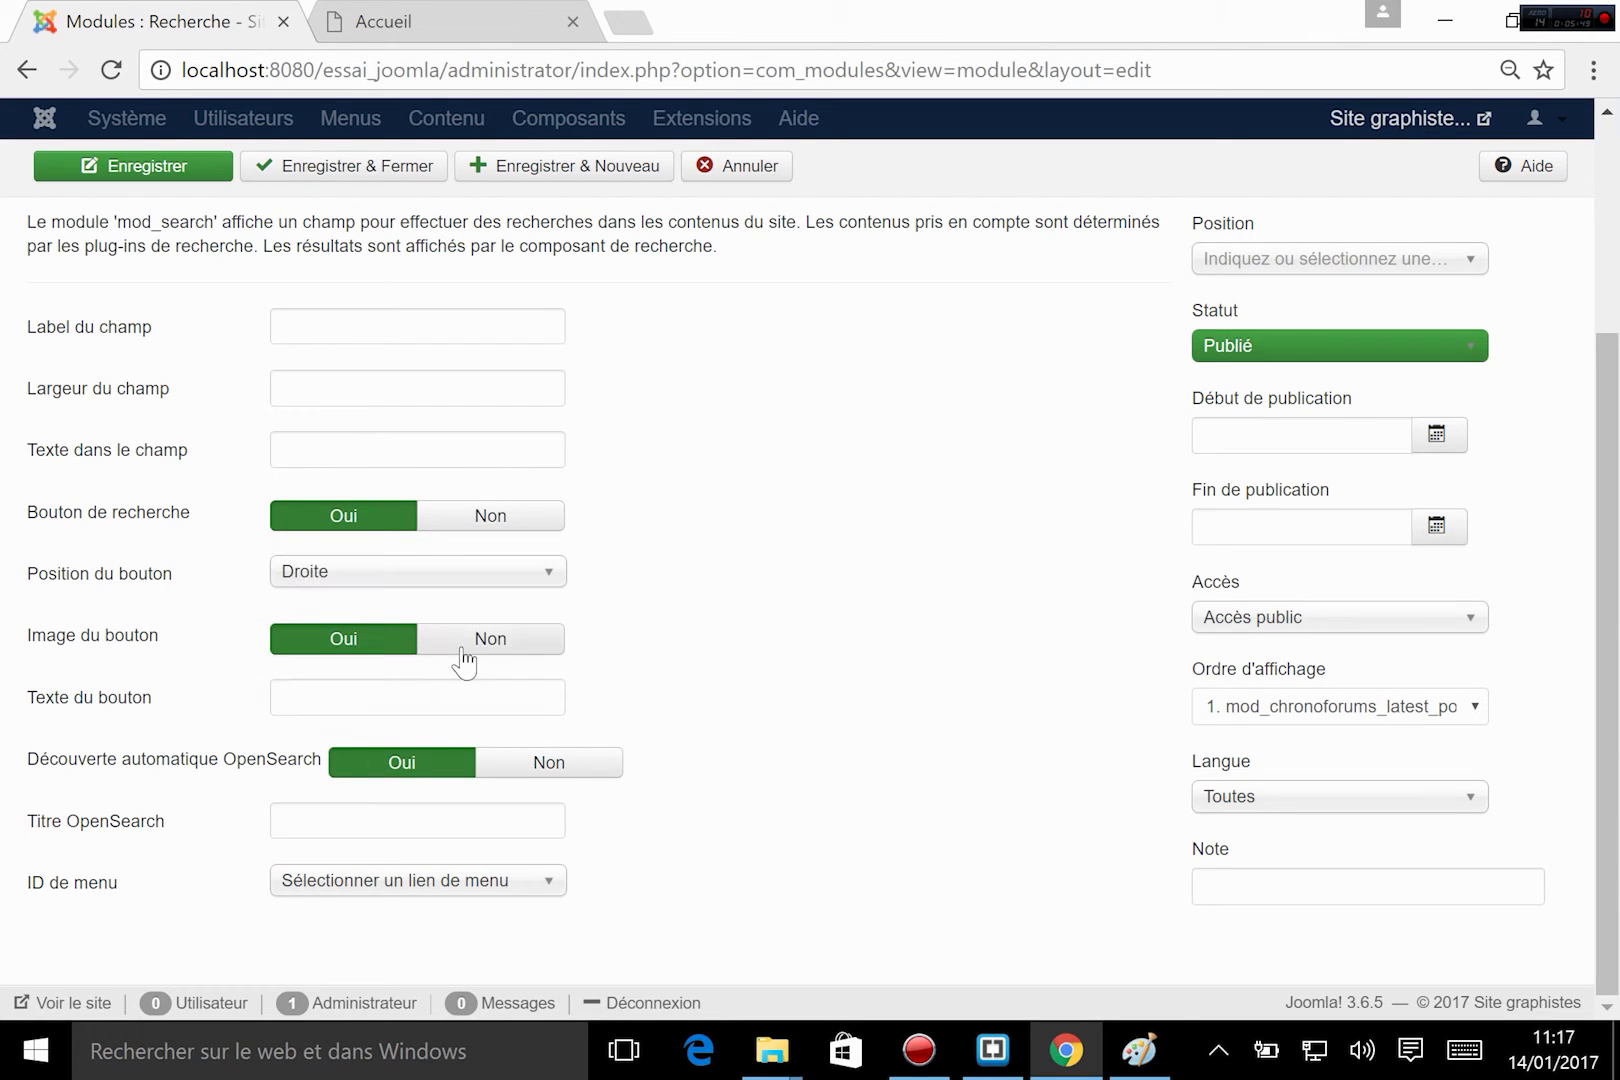
pyautogui.click(561, 640)
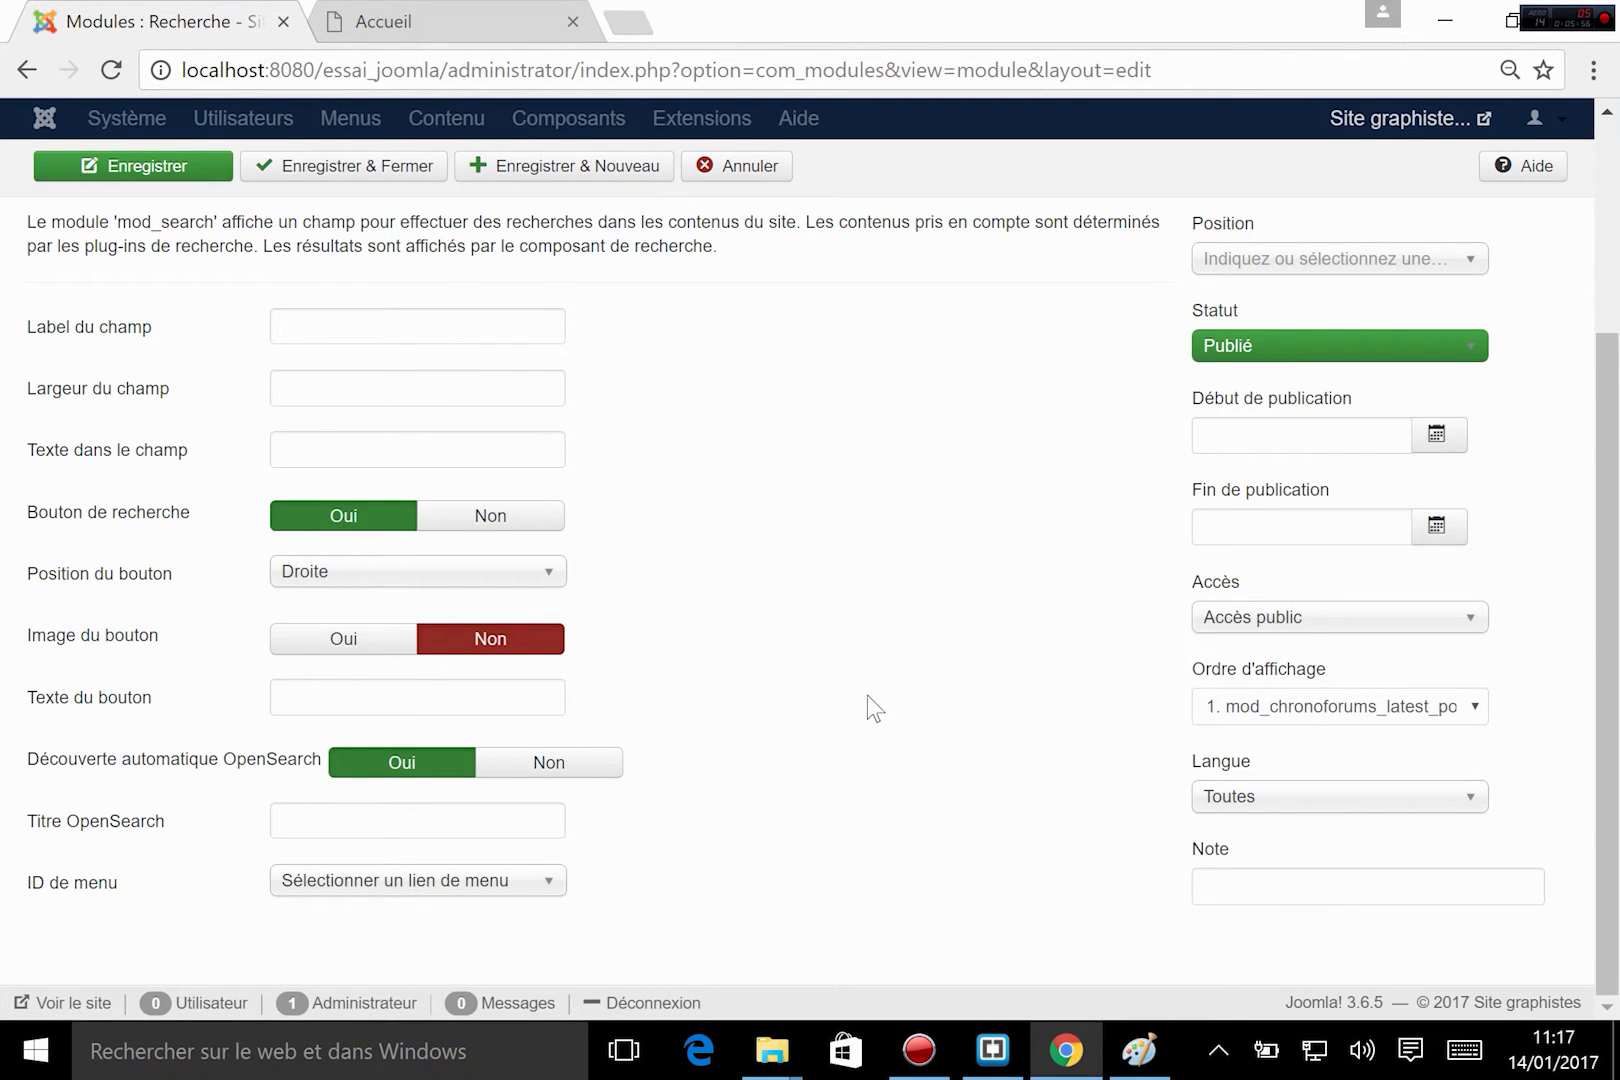
# Set the search module's Texte du bouton to "ok".
pyautogui.click(395, 690)
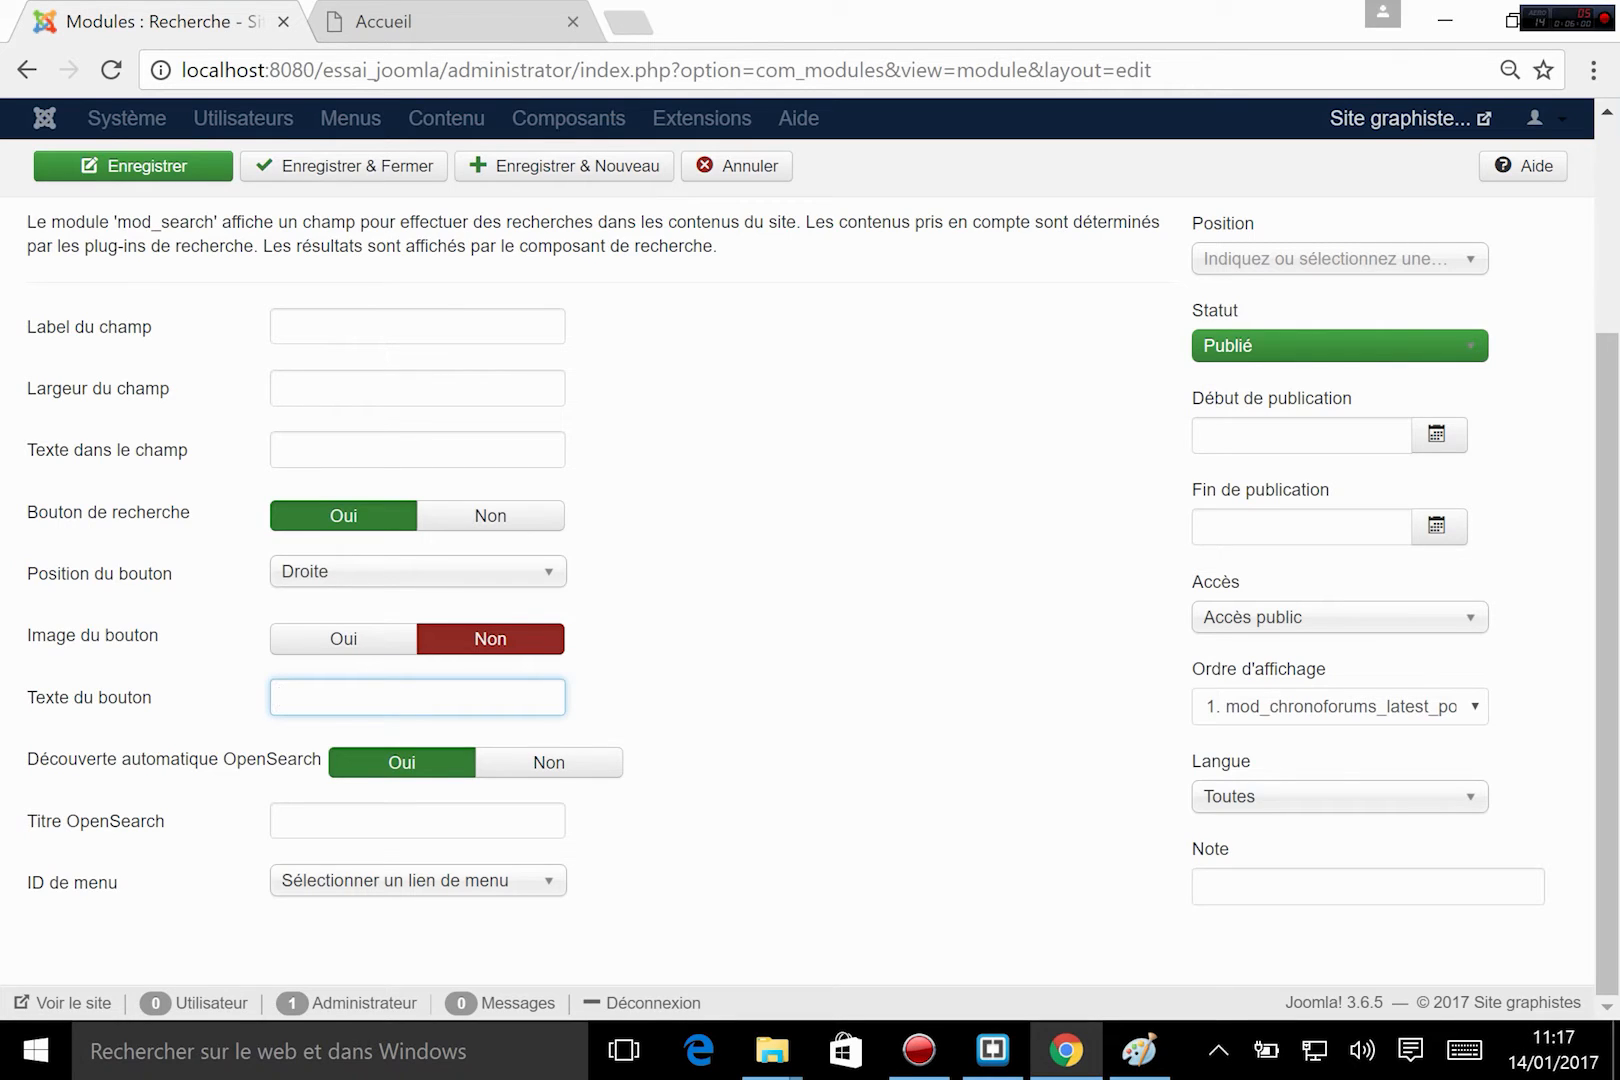
pyautogui.click(724, 800)
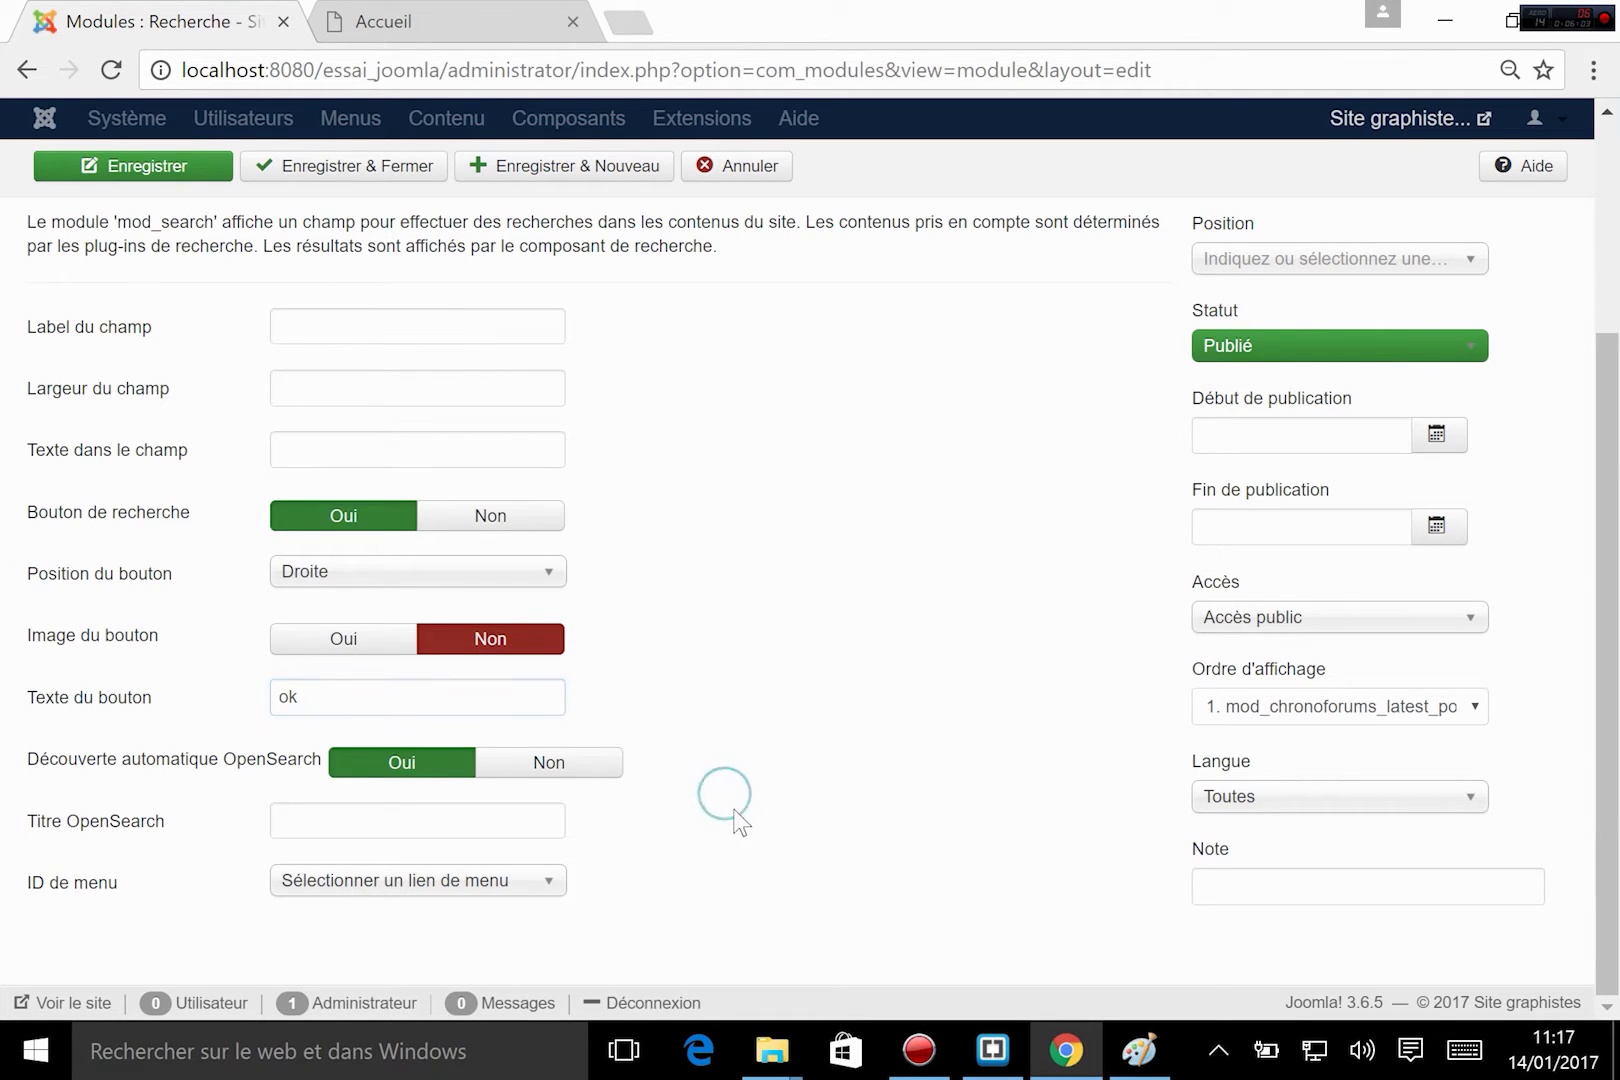
pyautogui.moveTo(145, 705)
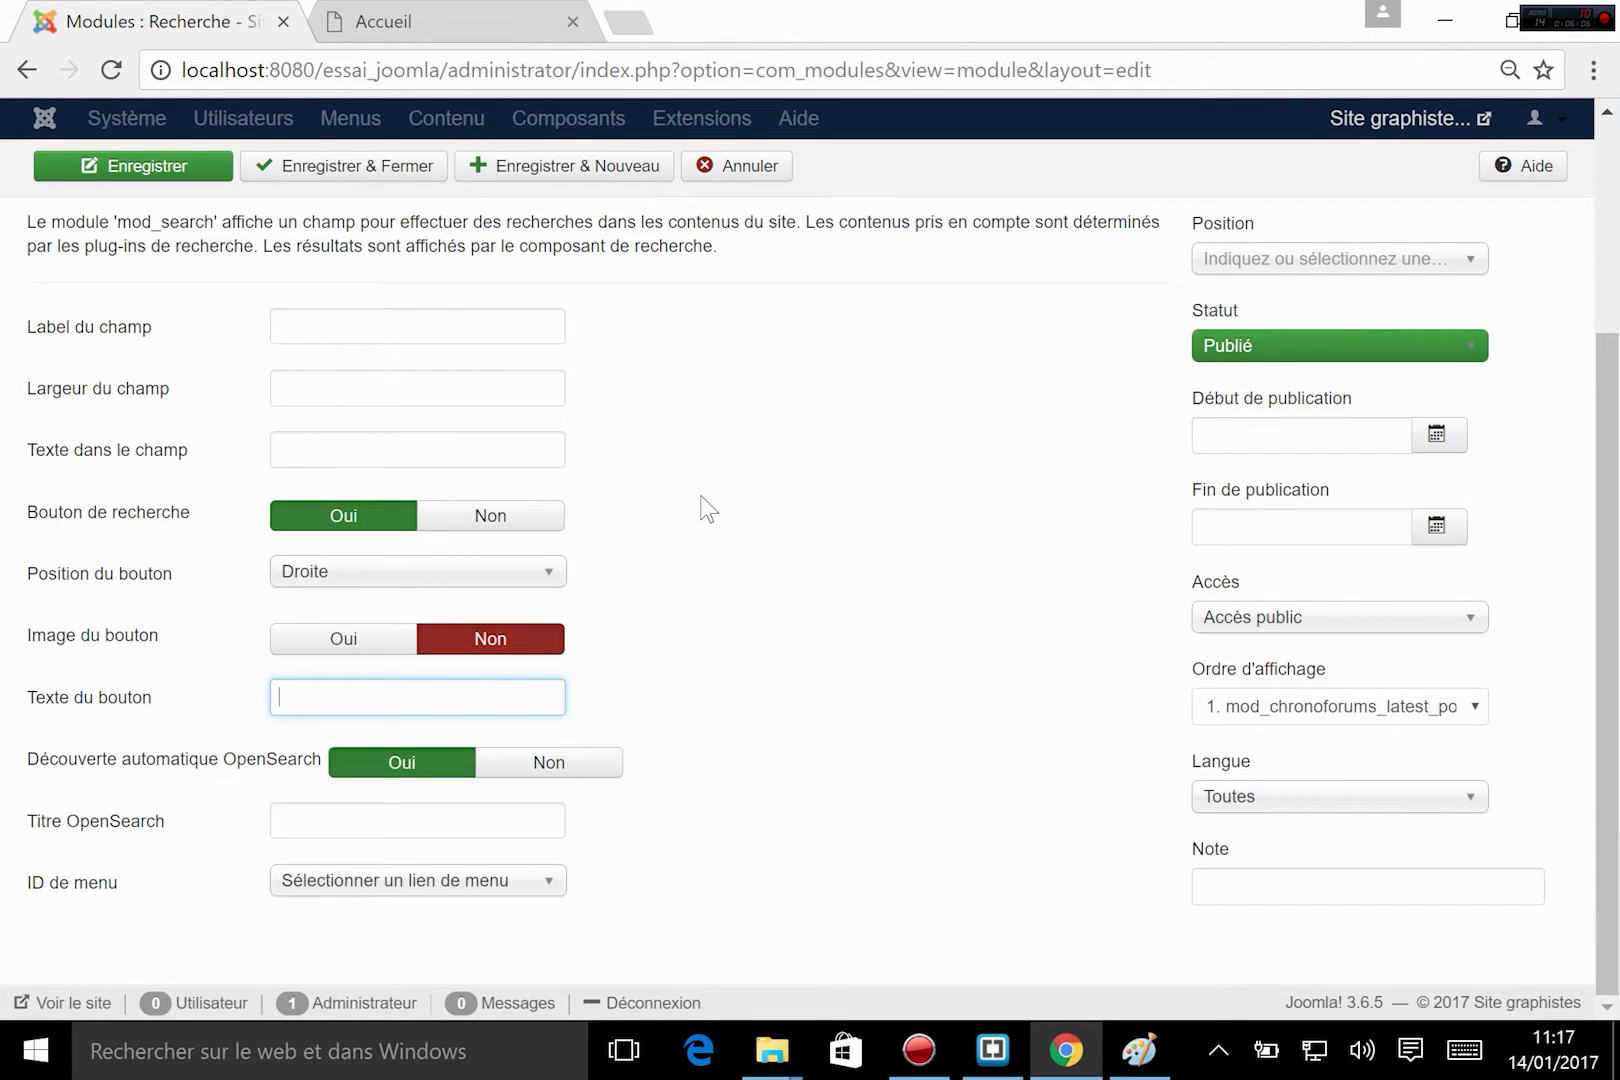
# Assign the module to Mon_template's Recherche [recherche] position, then save and close it.
pyautogui.scroll(3, 850, 470)
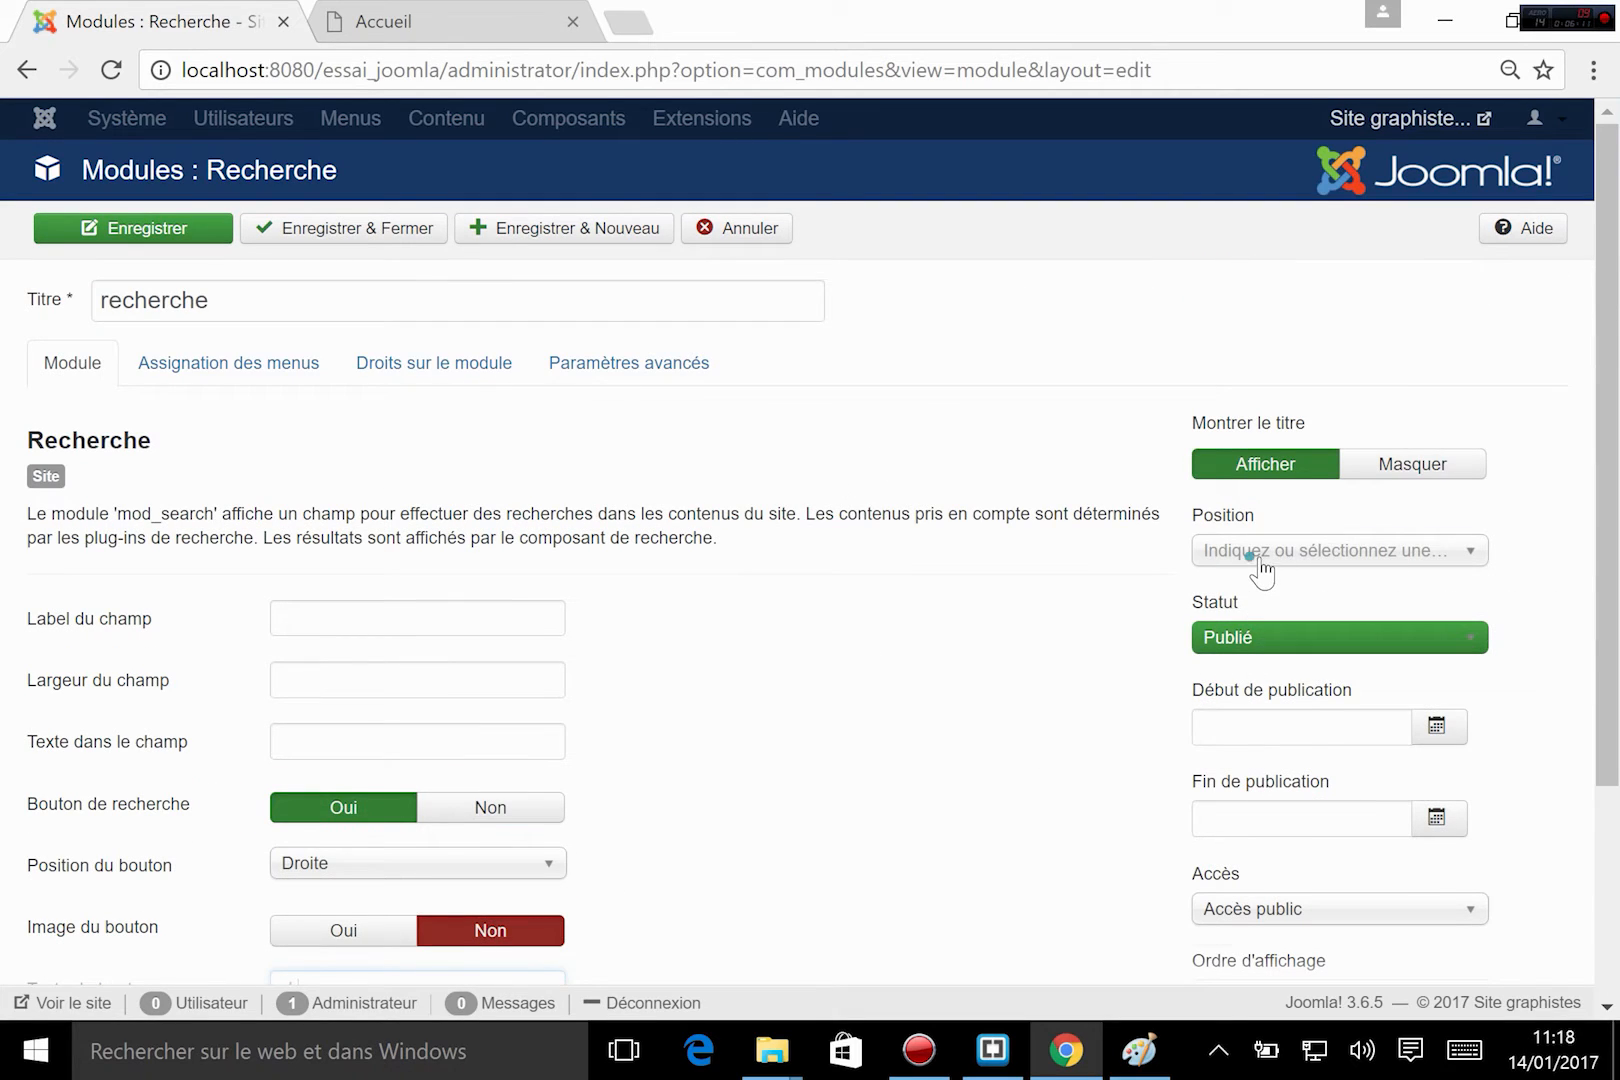
pyautogui.click(1260, 560)
pyautogui.scroll(-5, 1266, 741)
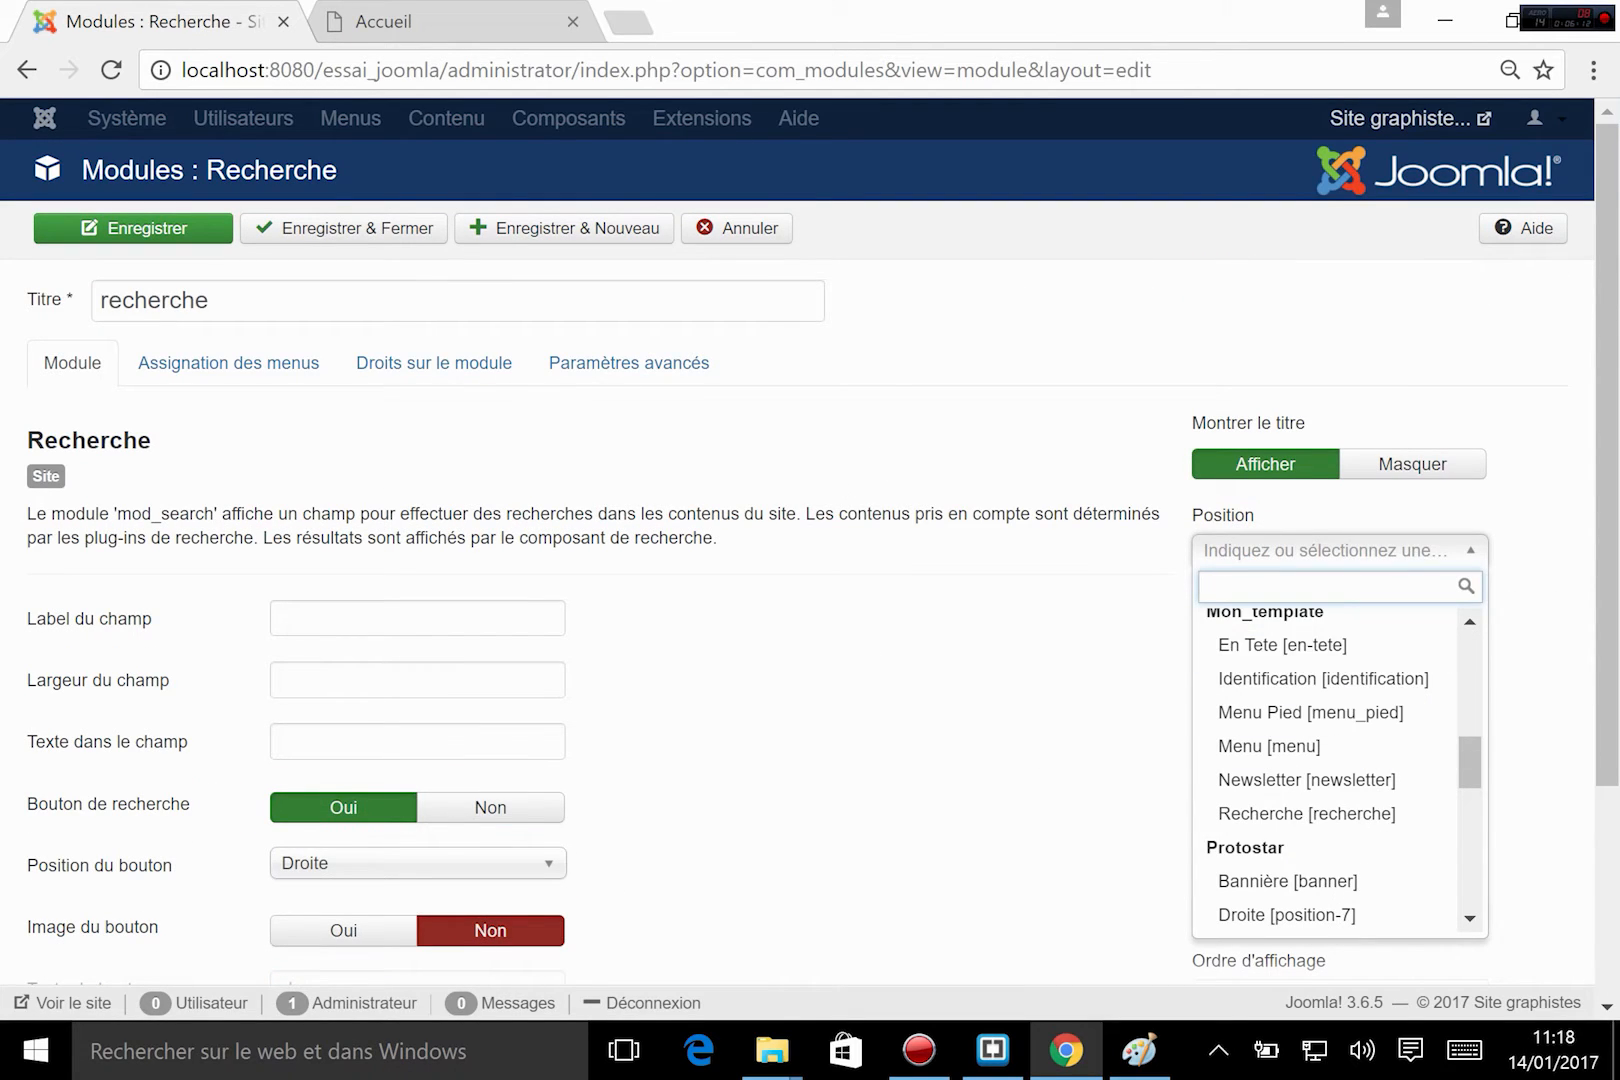
pyautogui.click(1310, 818)
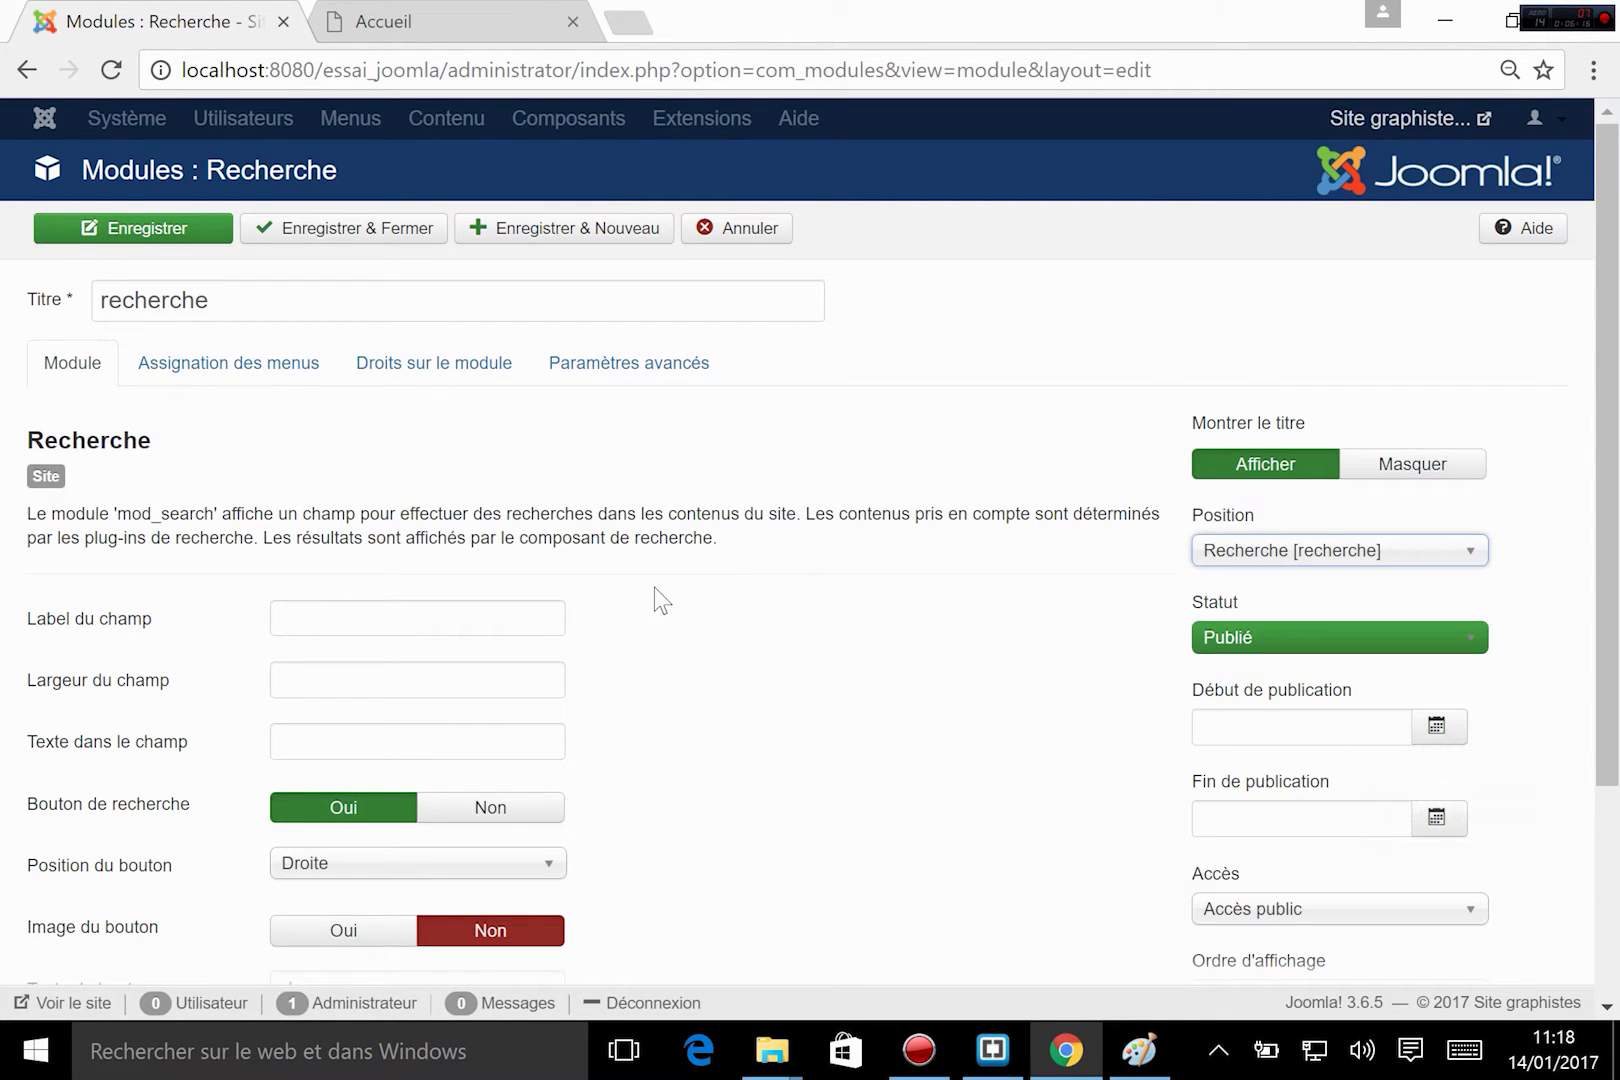
pyautogui.click(366, 238)
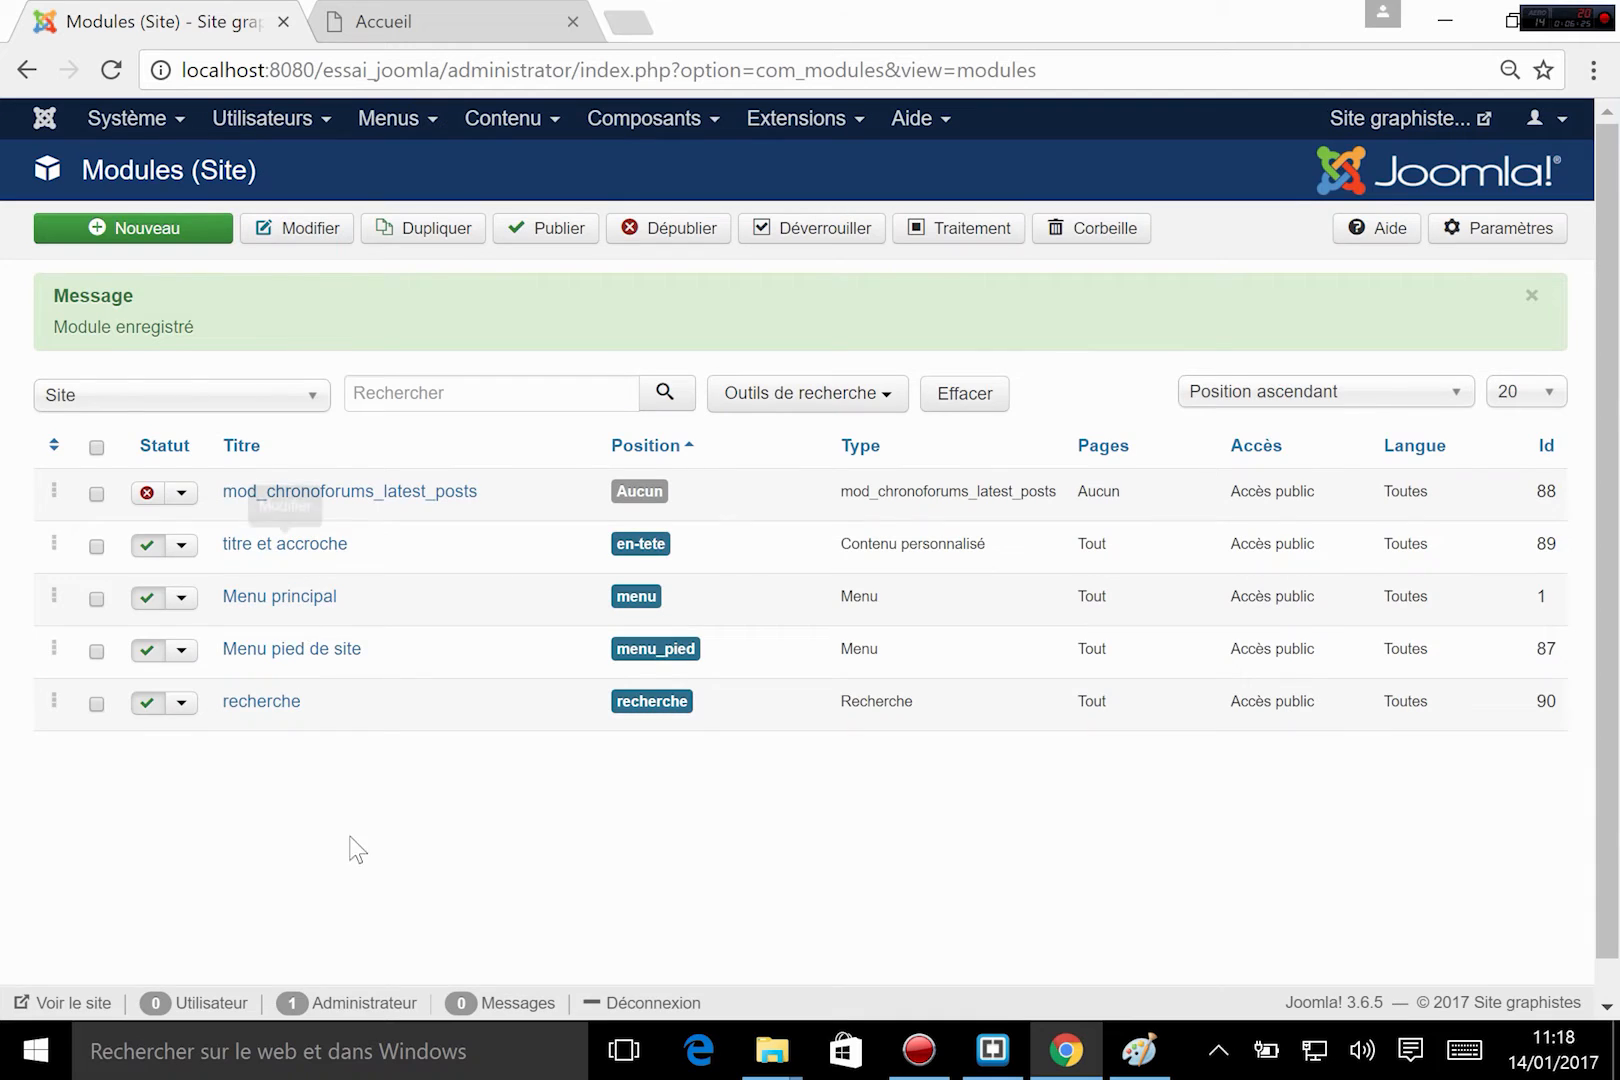
# Reload the site's Accueil page, and in Brackets compare the menu and recherche includes inside menu_bureau in index.php with the Paint wireframe.
pyautogui.click(405, 28)
pyautogui.click(111, 70)
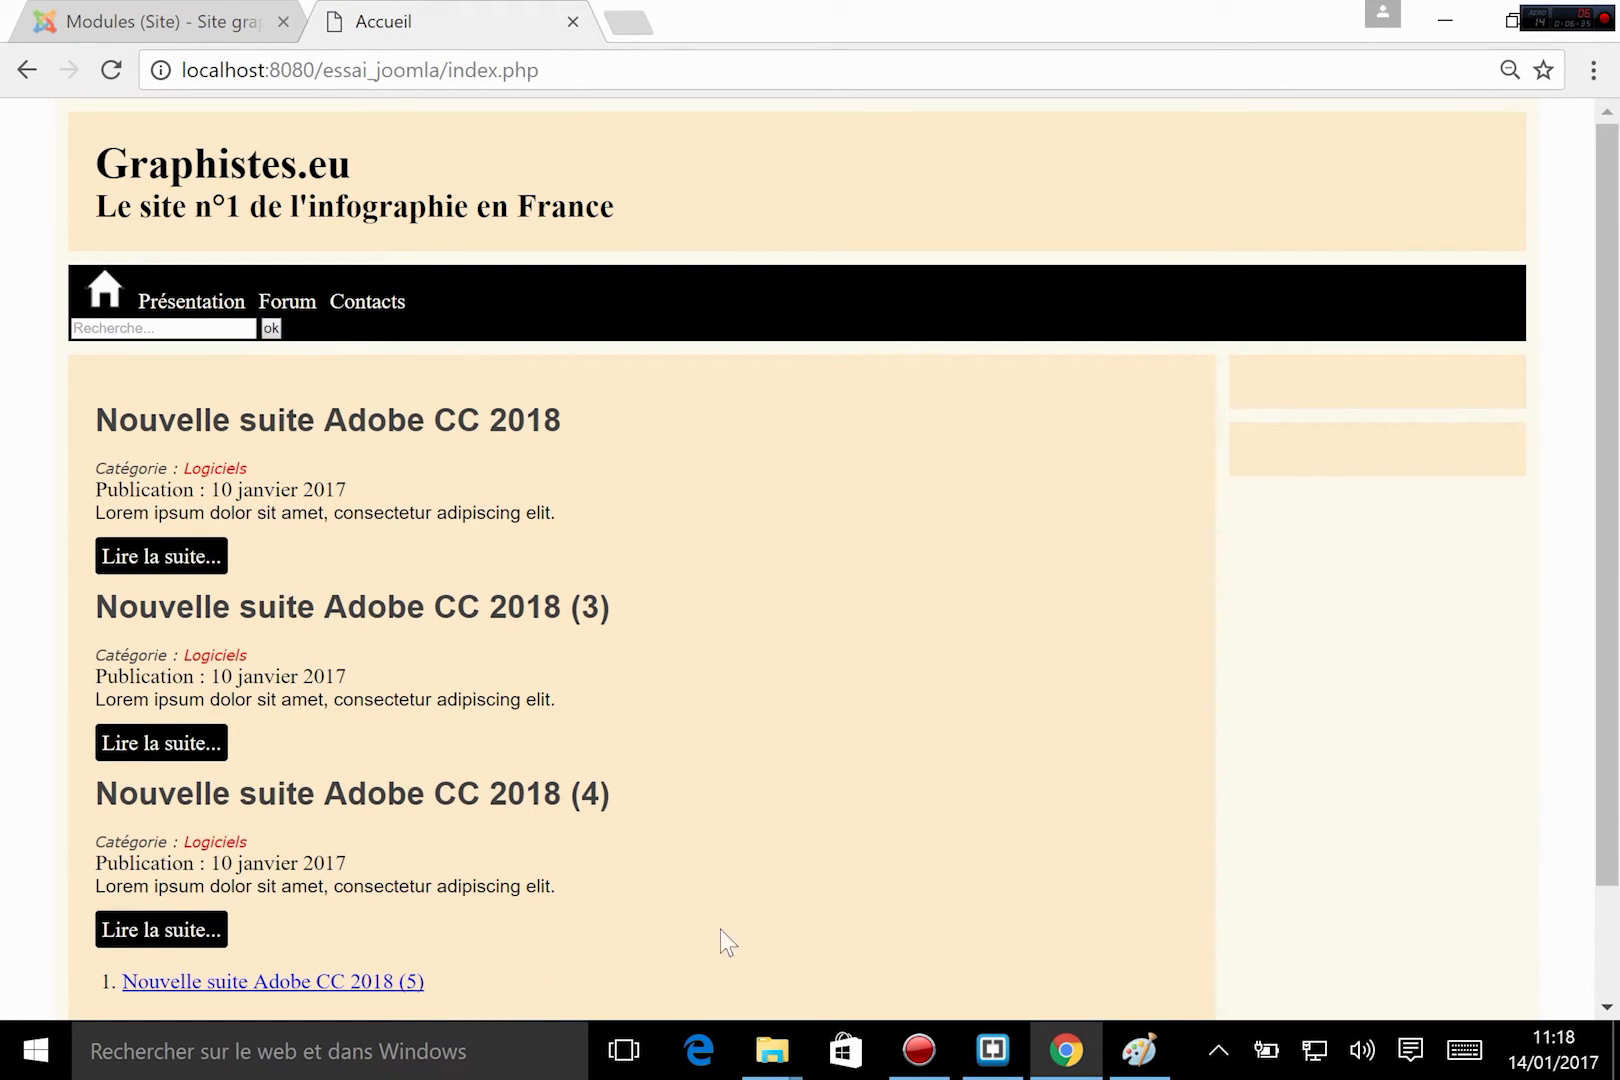
pyautogui.click(992, 1050)
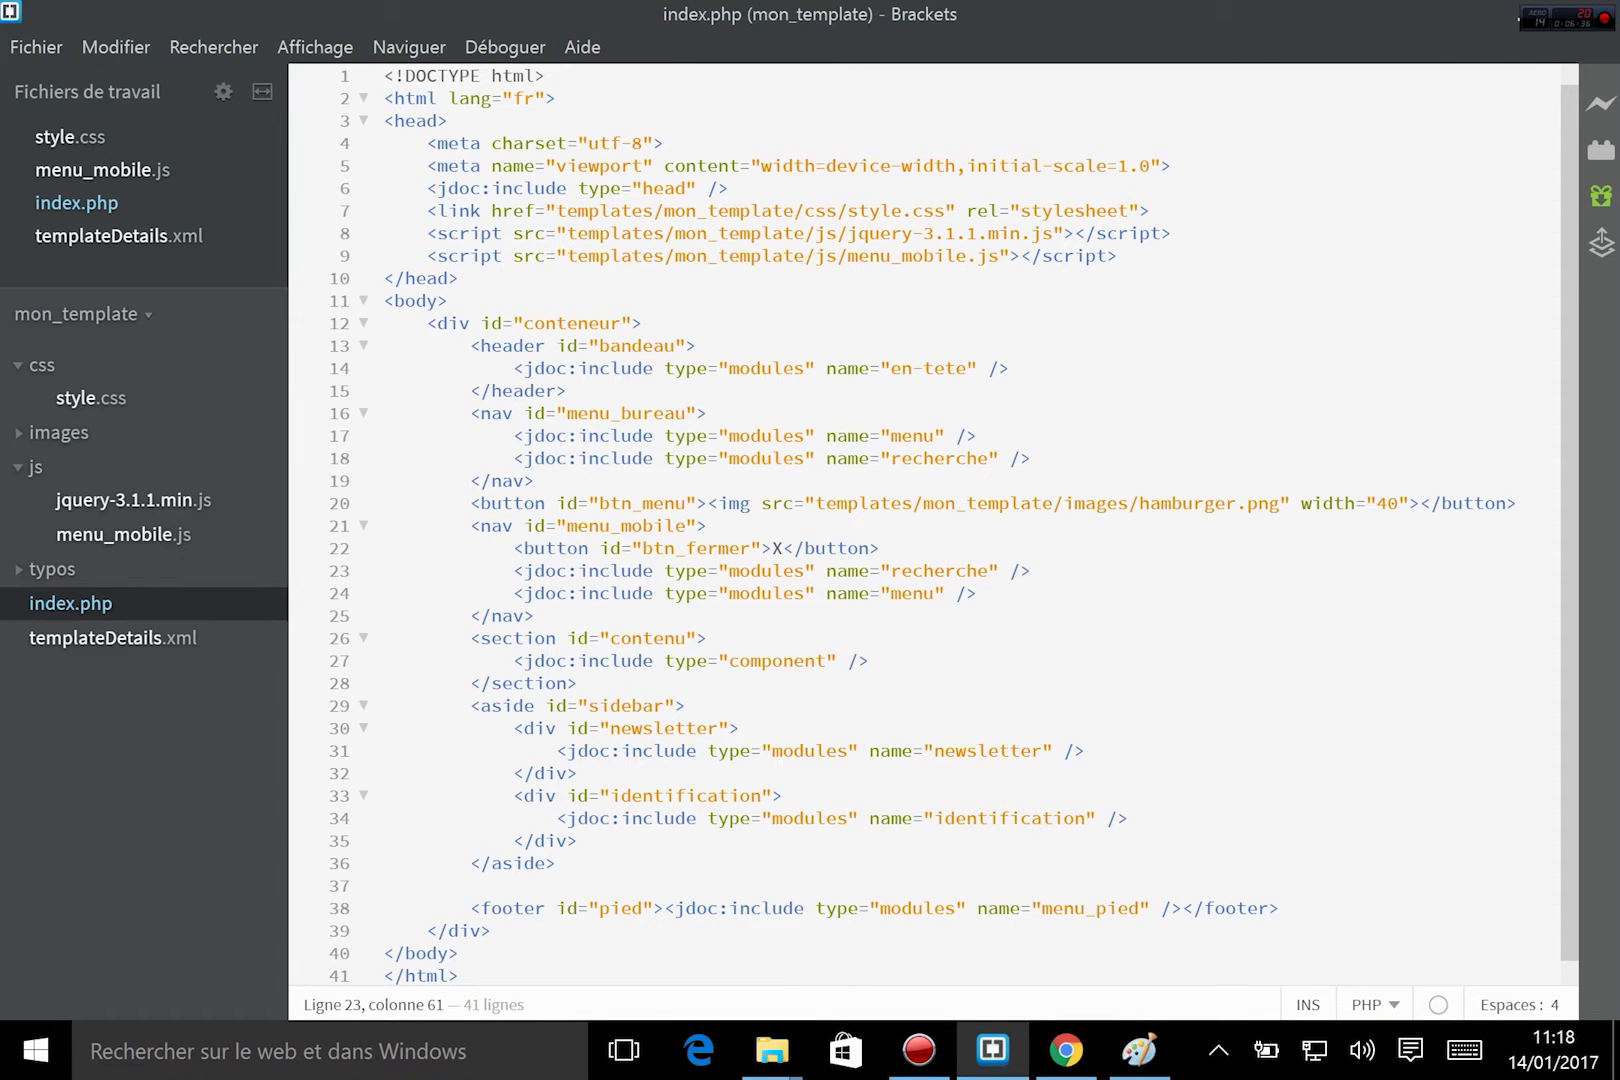
pyautogui.moveTo(513, 436); pyautogui.dragTo(977, 437)
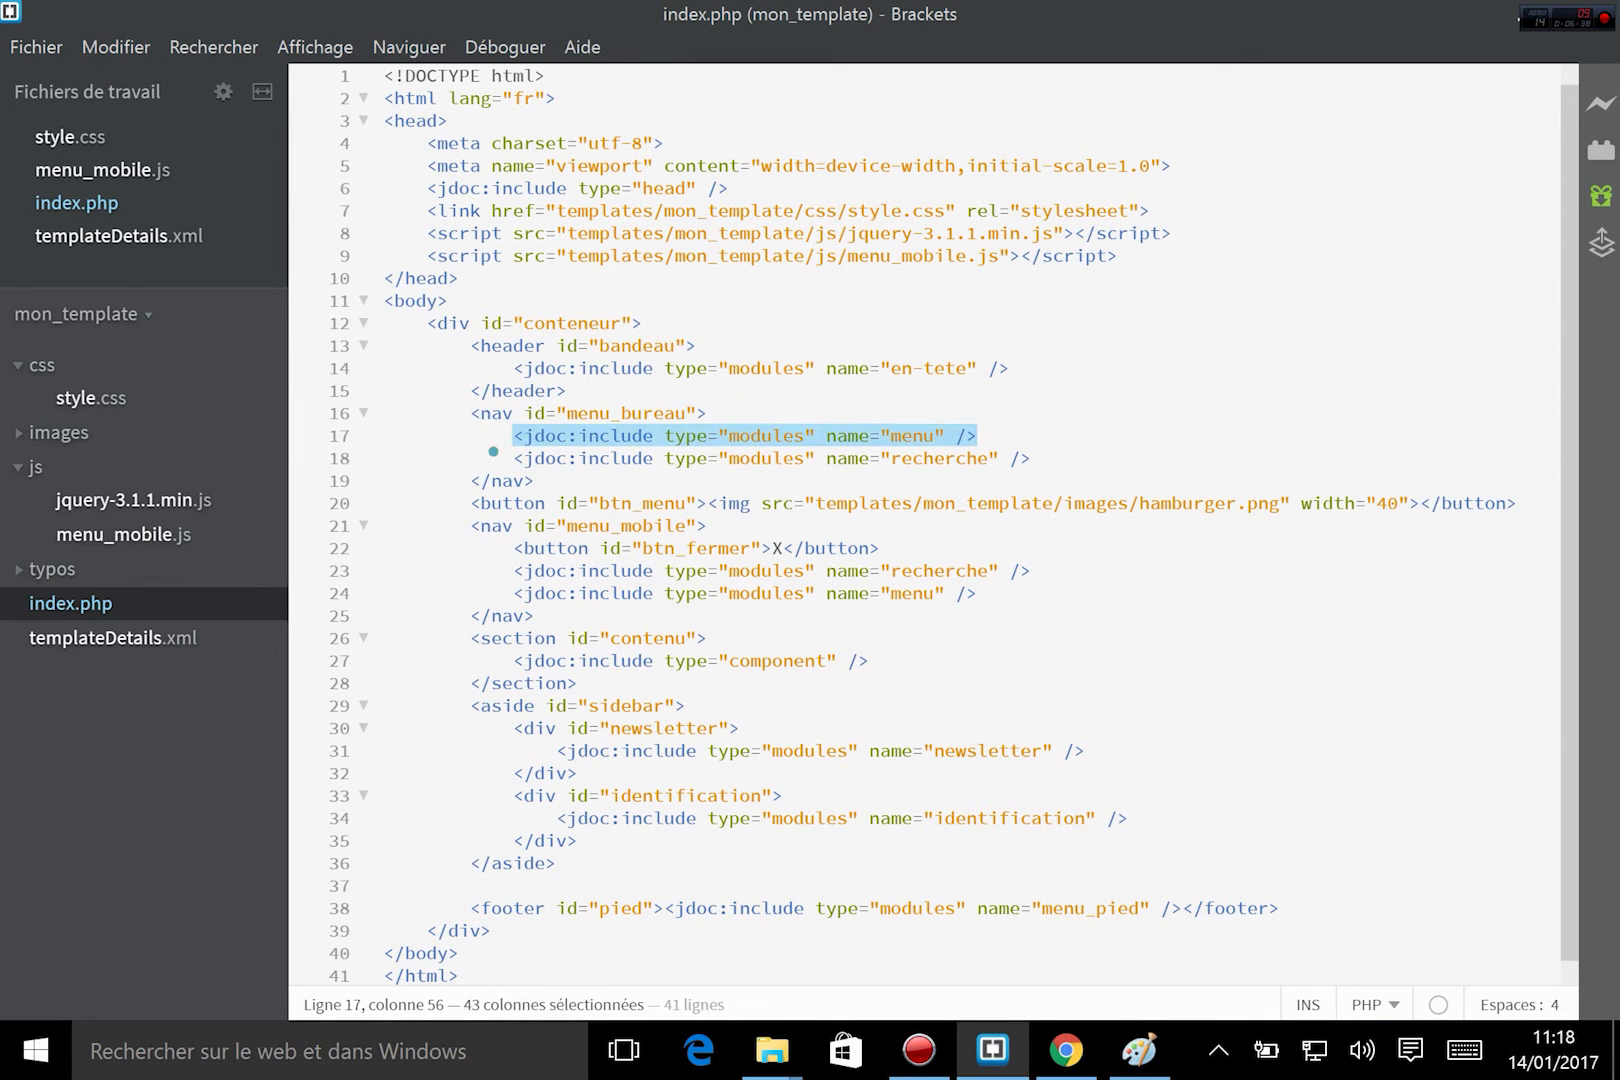
pyautogui.moveTo(506, 458); pyautogui.dragTo(1033, 458)
pyautogui.click(1095, 452)
pyautogui.click(1139, 1060)
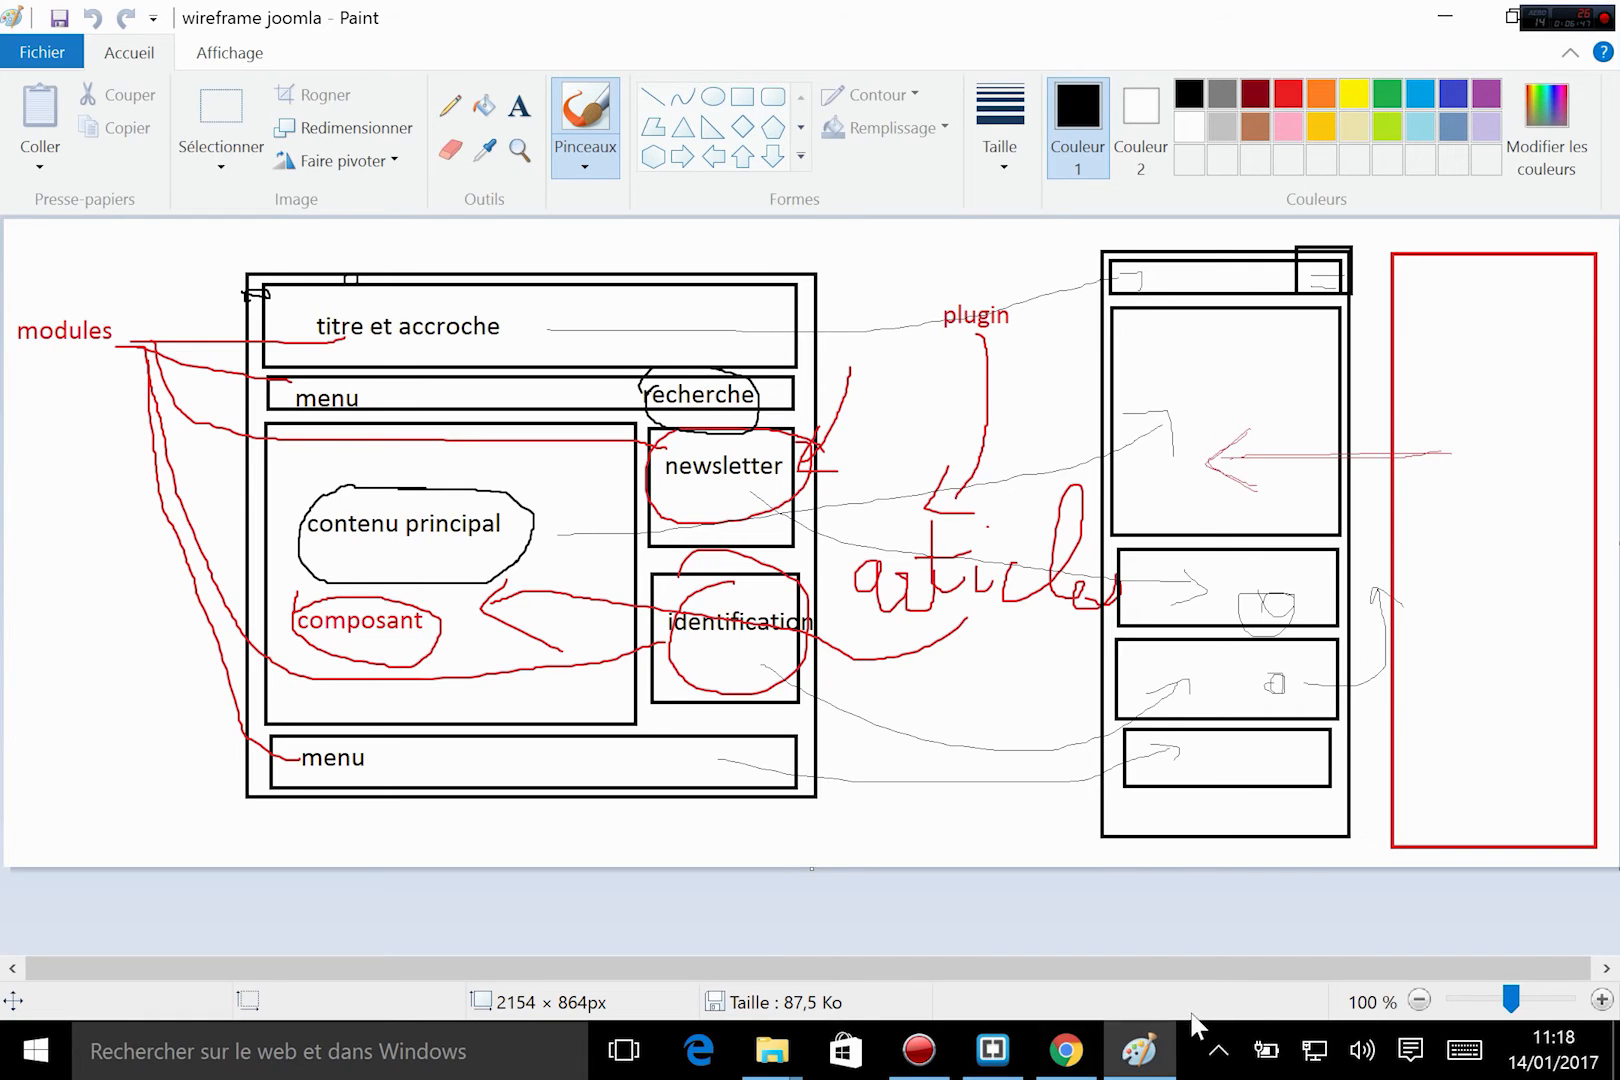
pyautogui.click(993, 1045)
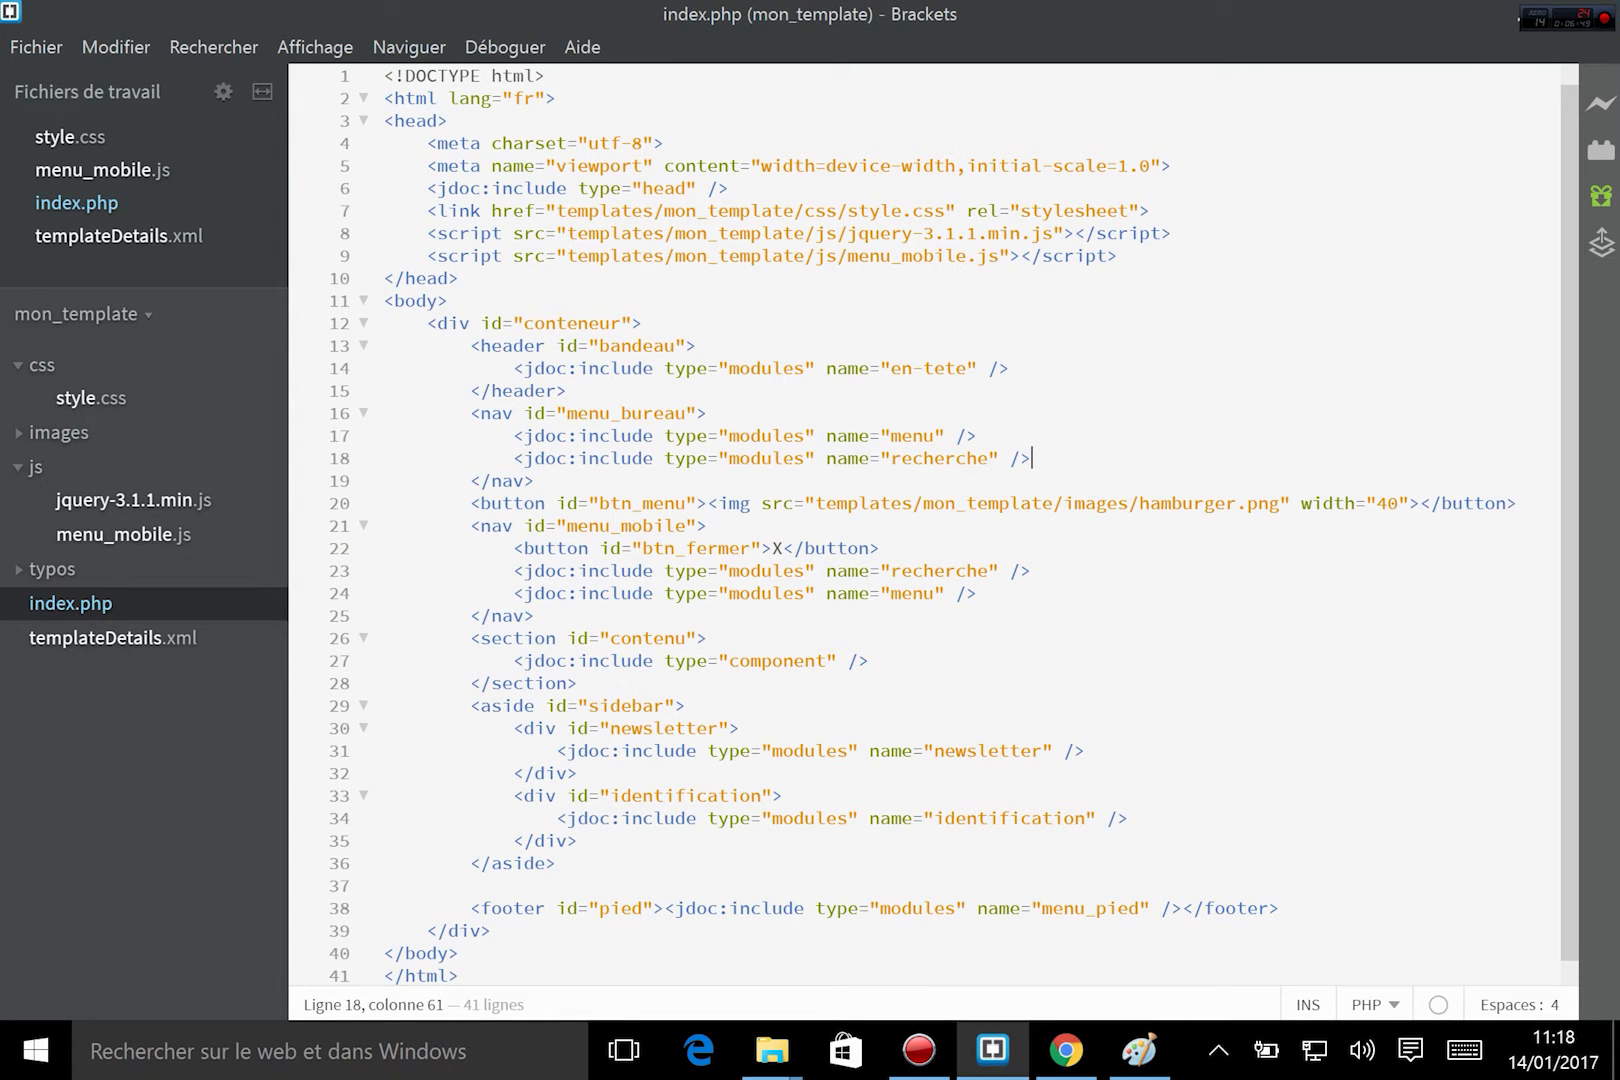
pyautogui.moveTo(567, 413); pyautogui.dragTo(686, 413)
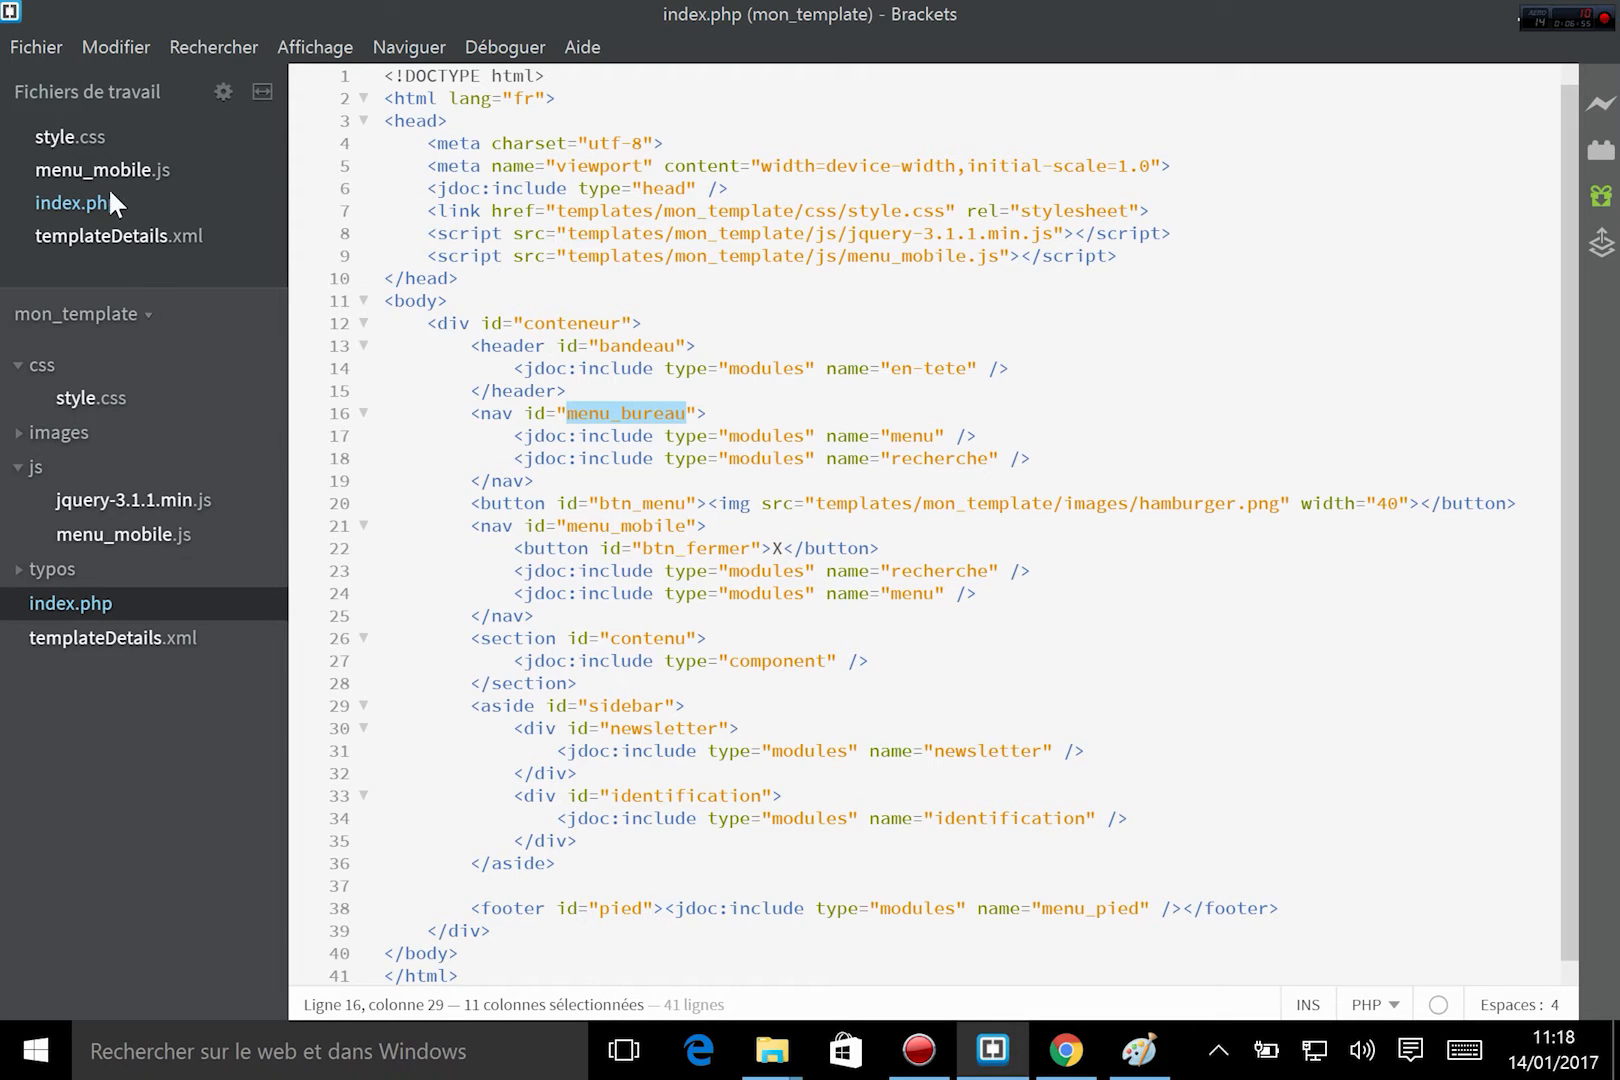
# Open style.css and find the #menu_bureau rule within the min-width:1200px media query.
pyautogui.click(98, 395)
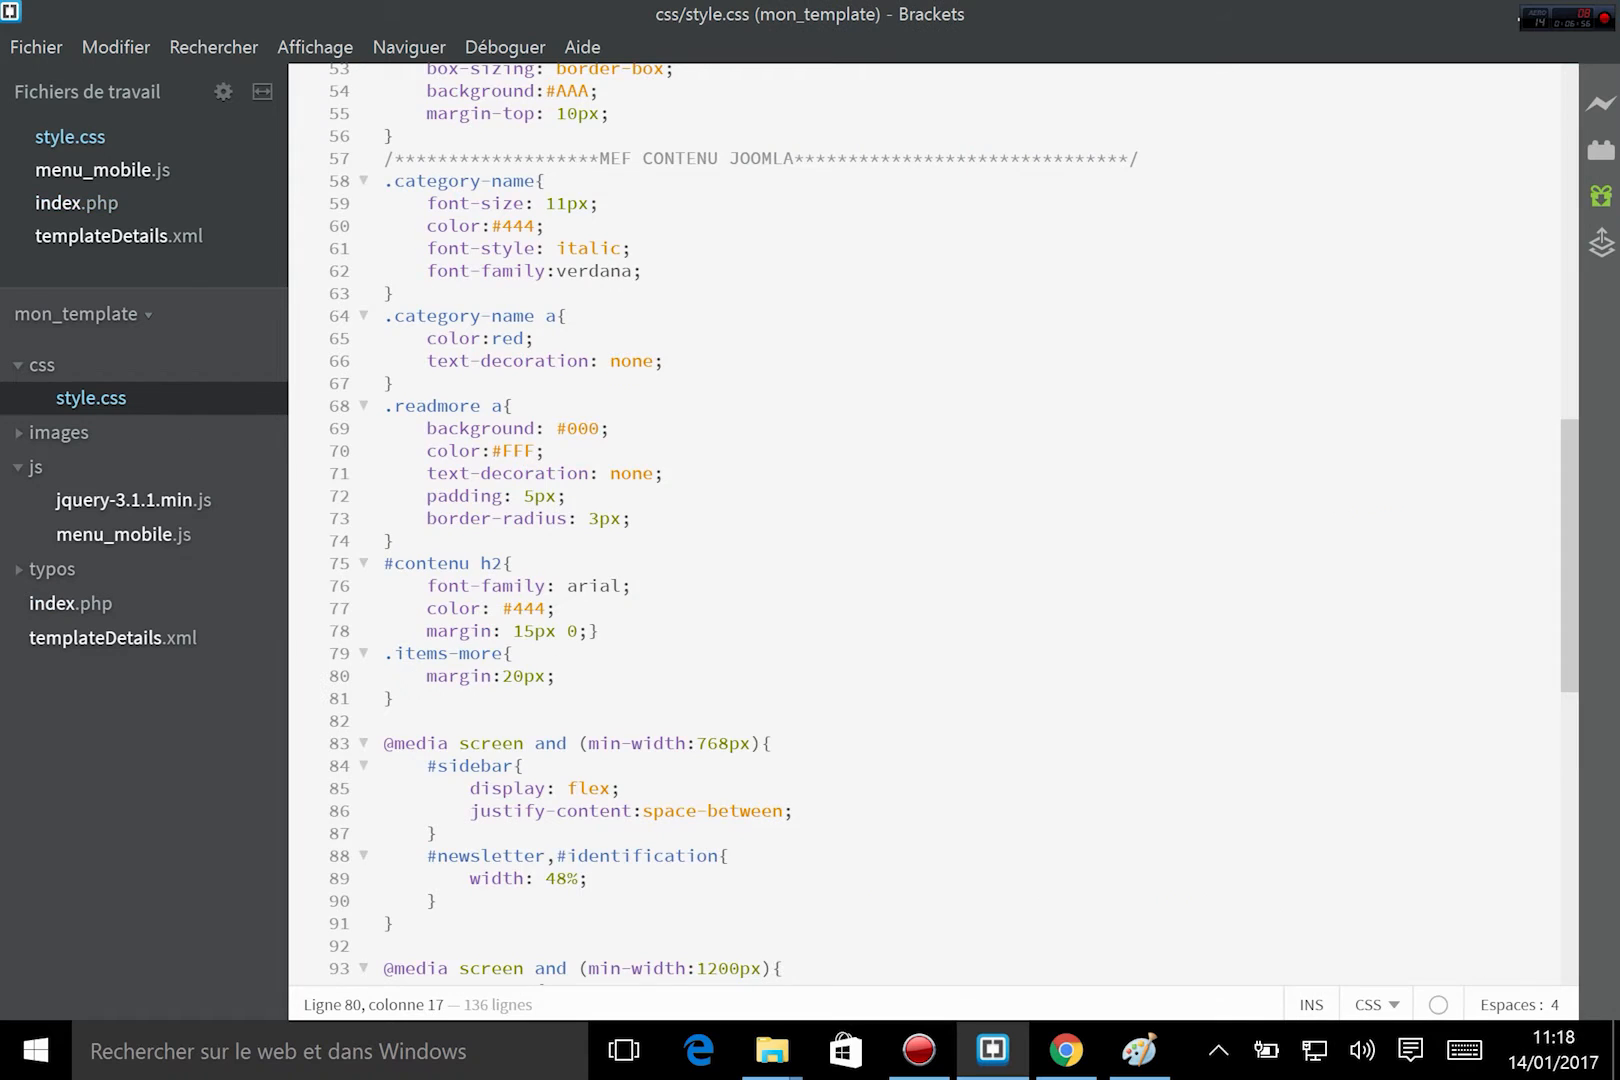
pyautogui.scroll(4, 900, 500)
pyautogui.scroll(9, 930, 520)
pyautogui.scroll(-20, 930, 520)
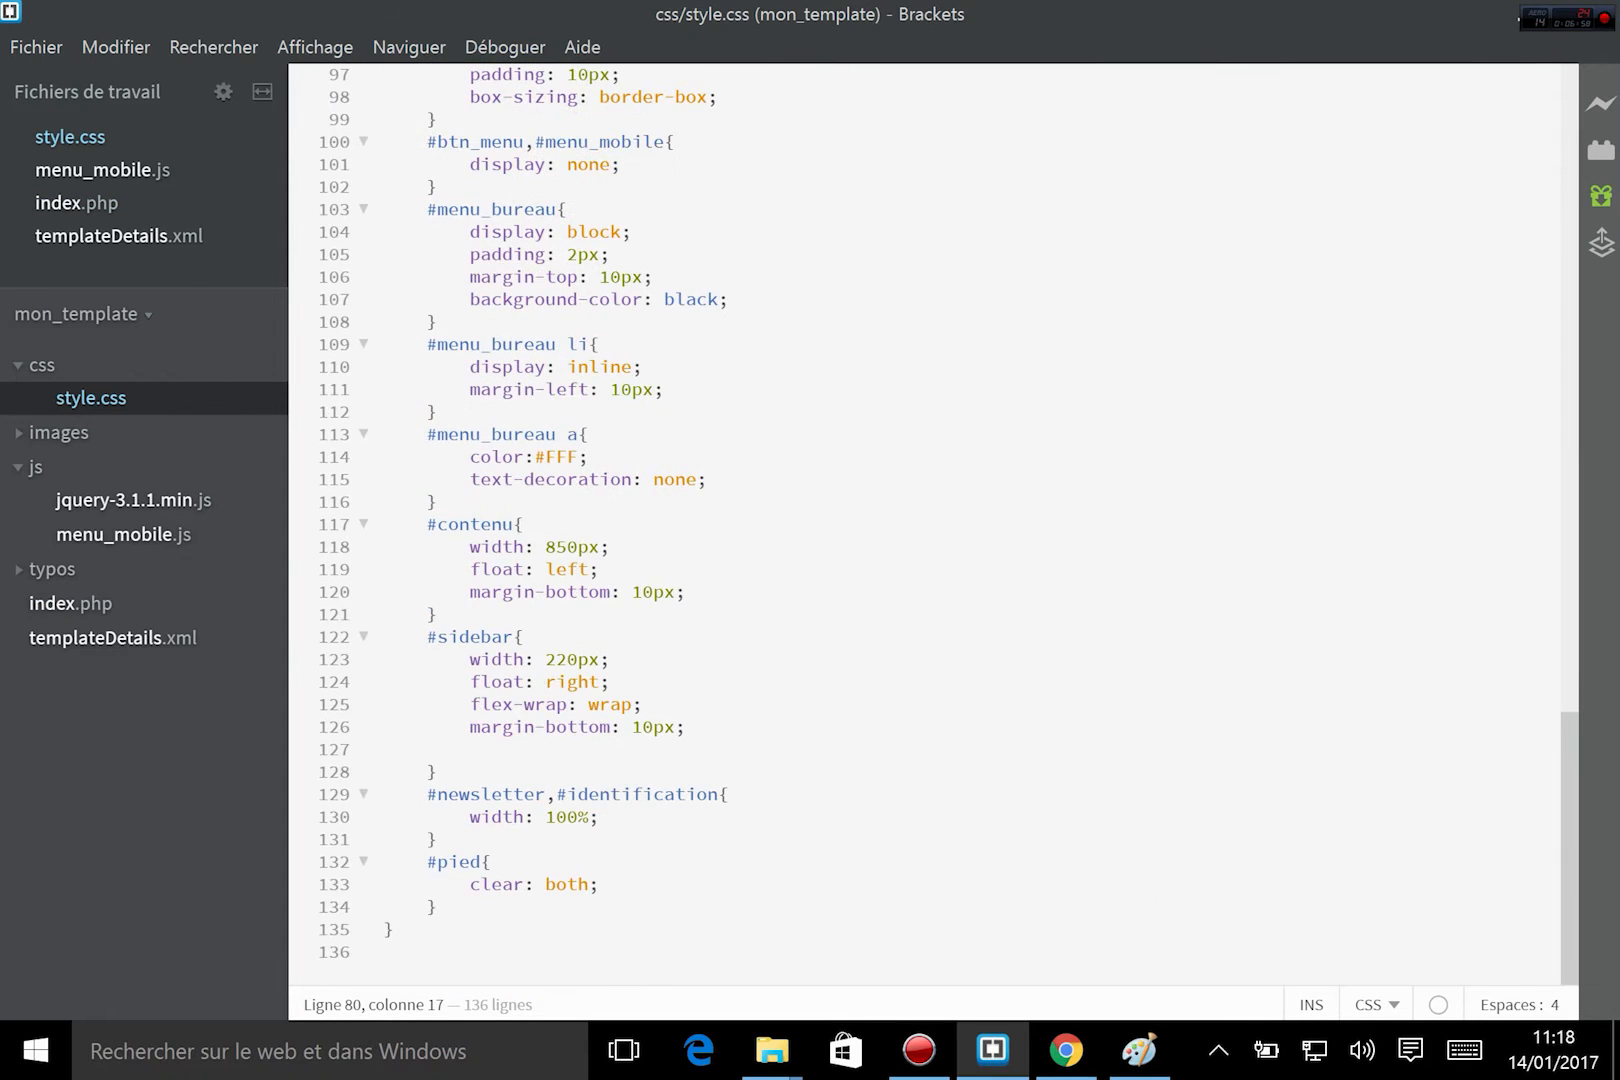
pyautogui.scroll(3, 930, 520)
pyautogui.scroll(6, 930, 520)
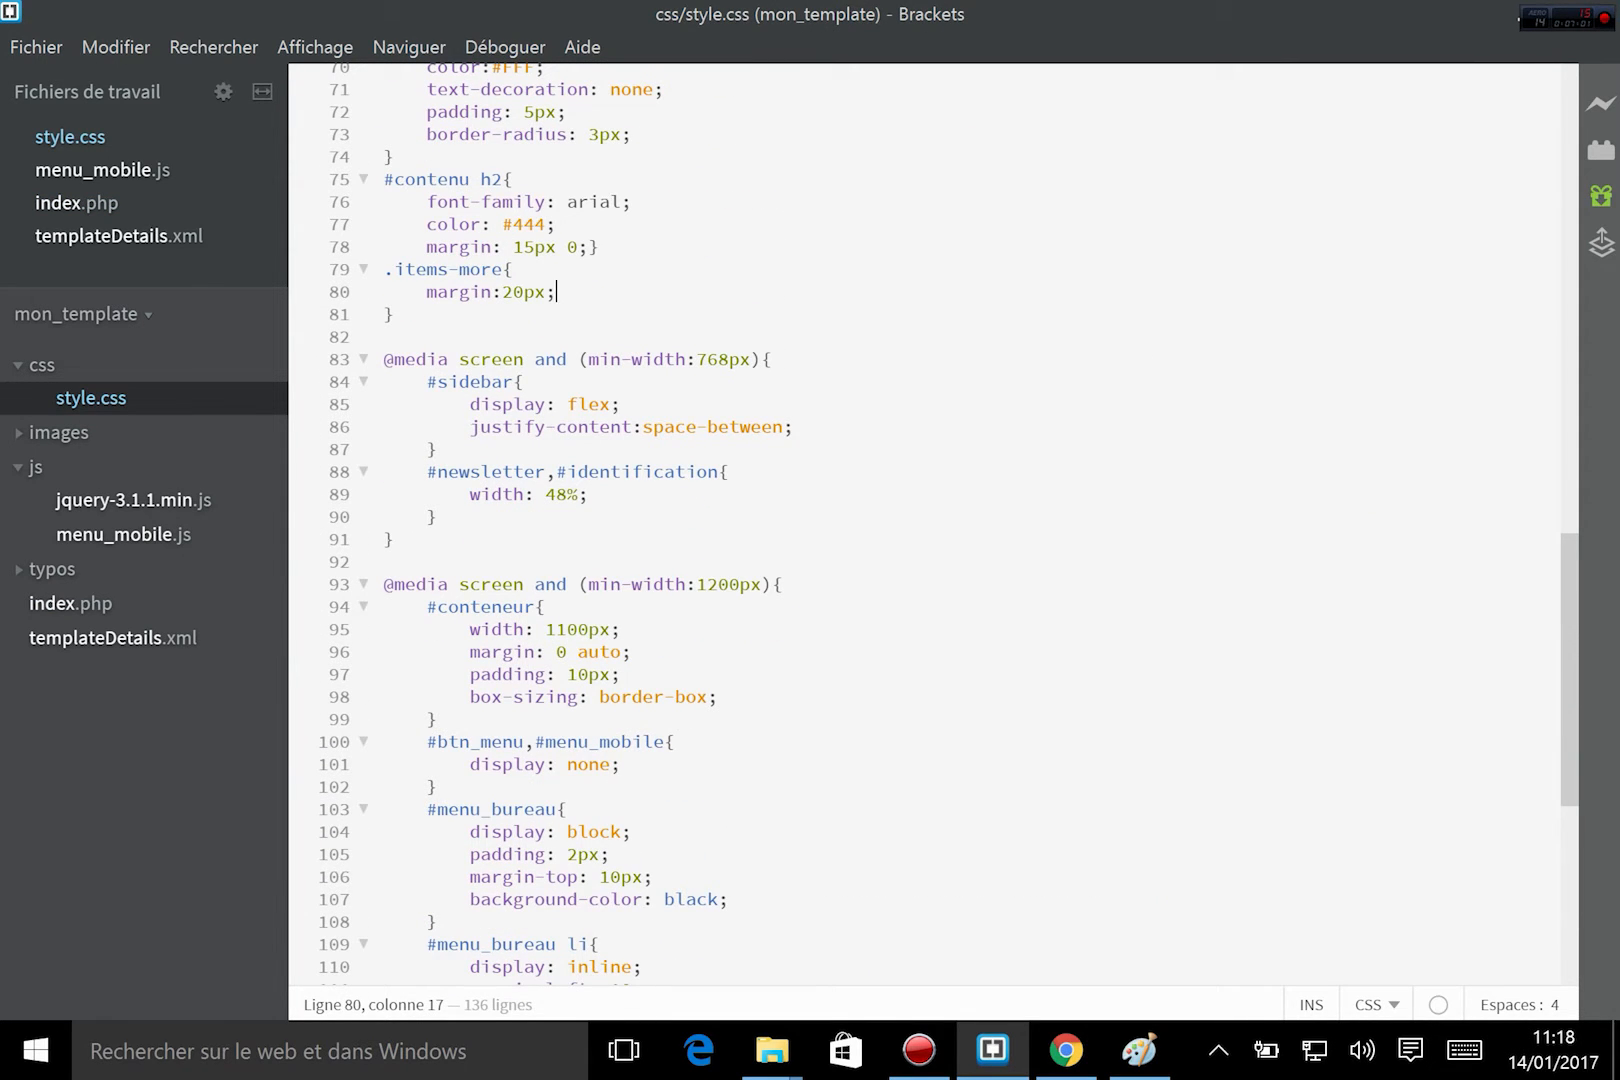
pyautogui.moveTo(481, 607); pyautogui.dragTo(546, 675)
pyautogui.scroll(-4, 546, 675)
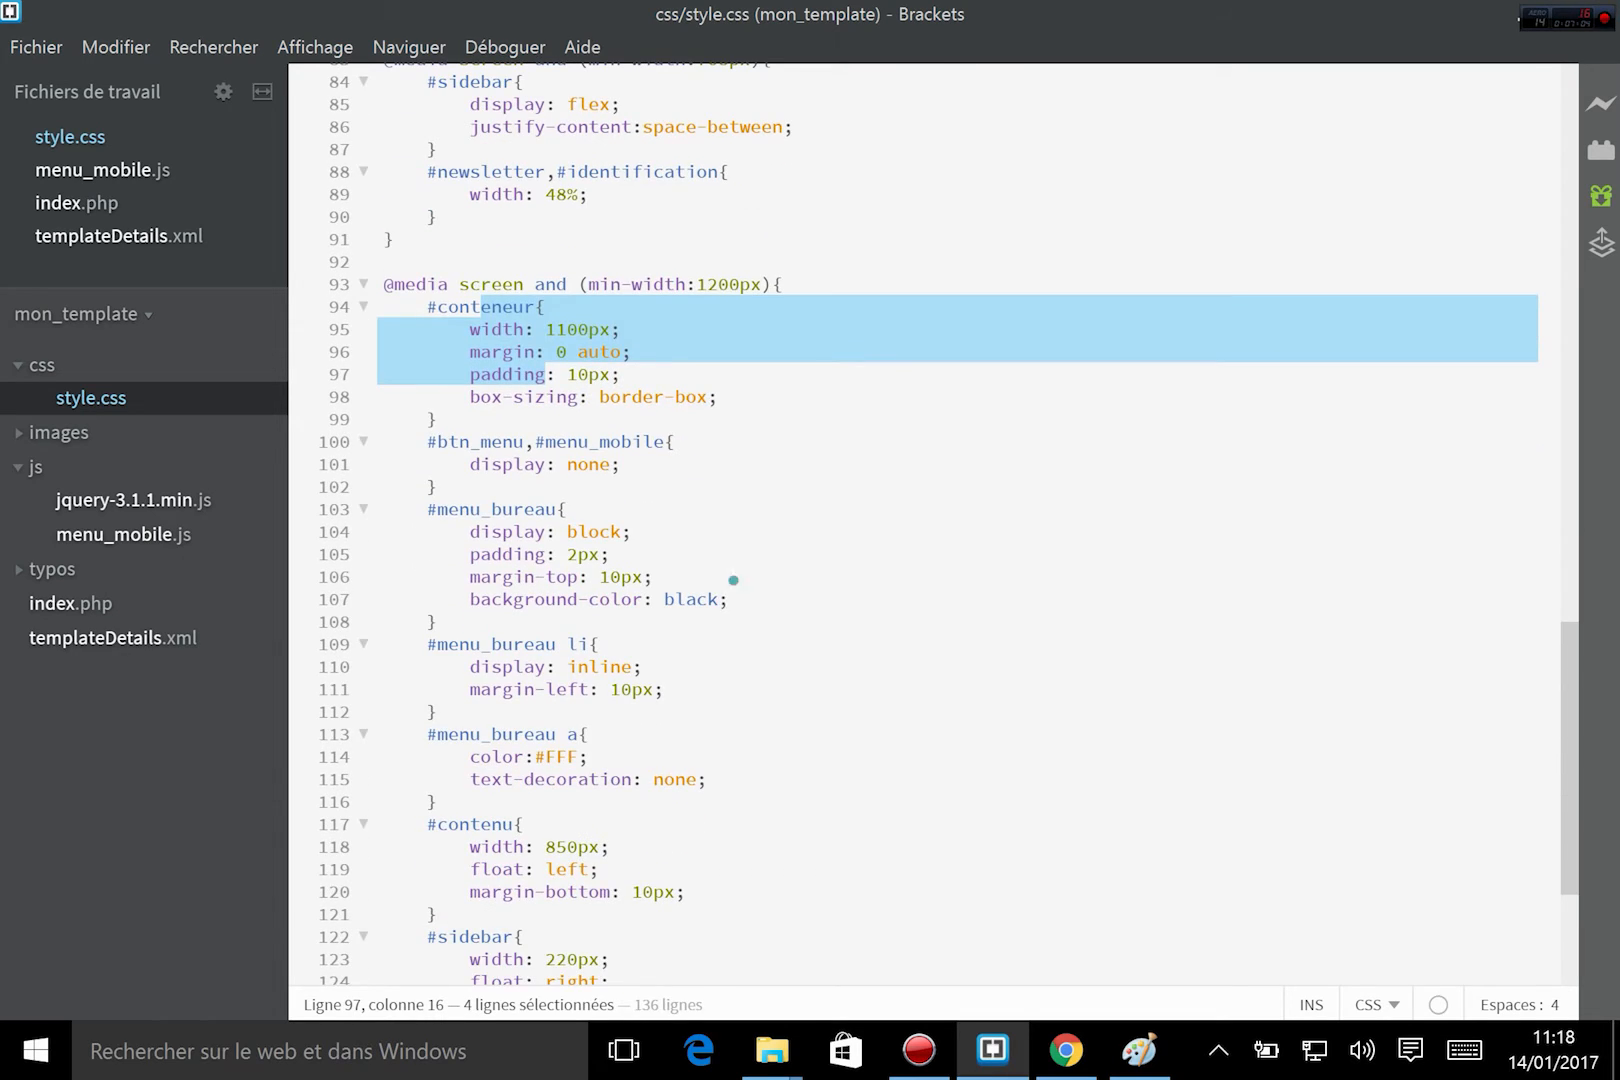
# Add display: flex after the black background-color in the #menu_bureau rule and save style.css.
pyautogui.click(735, 599)
pyautogui.press('Return')
pyautogui.write('d')
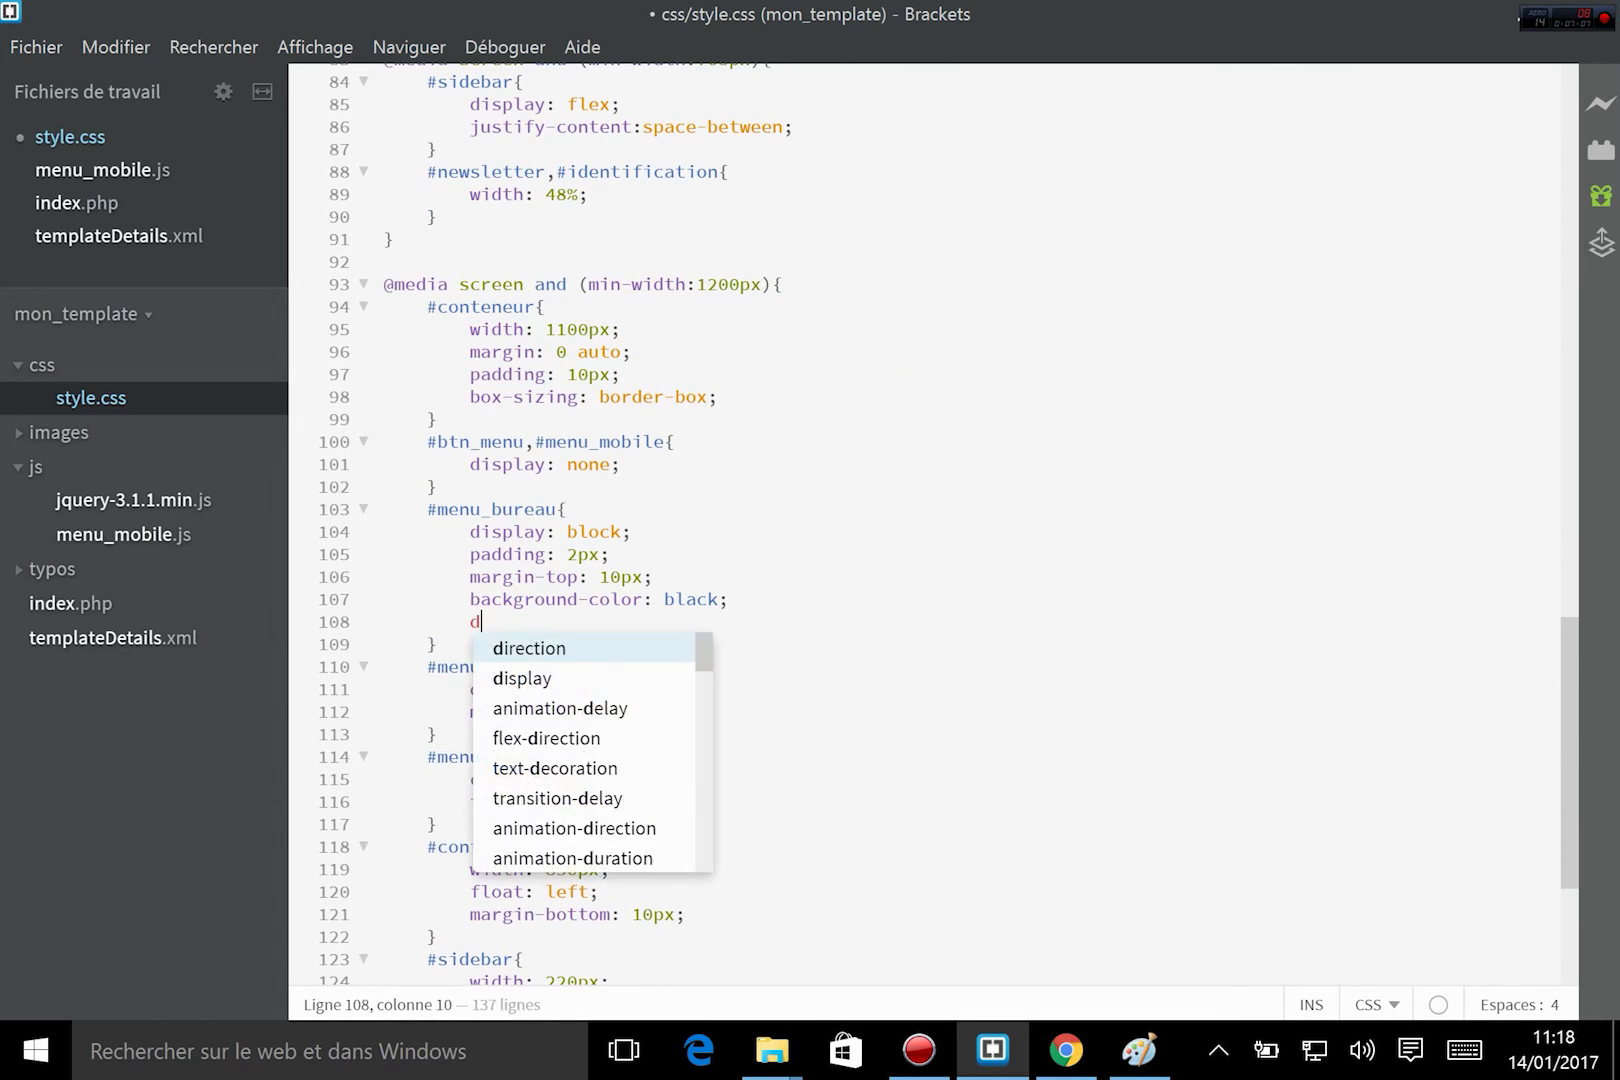
pyautogui.press('Return')
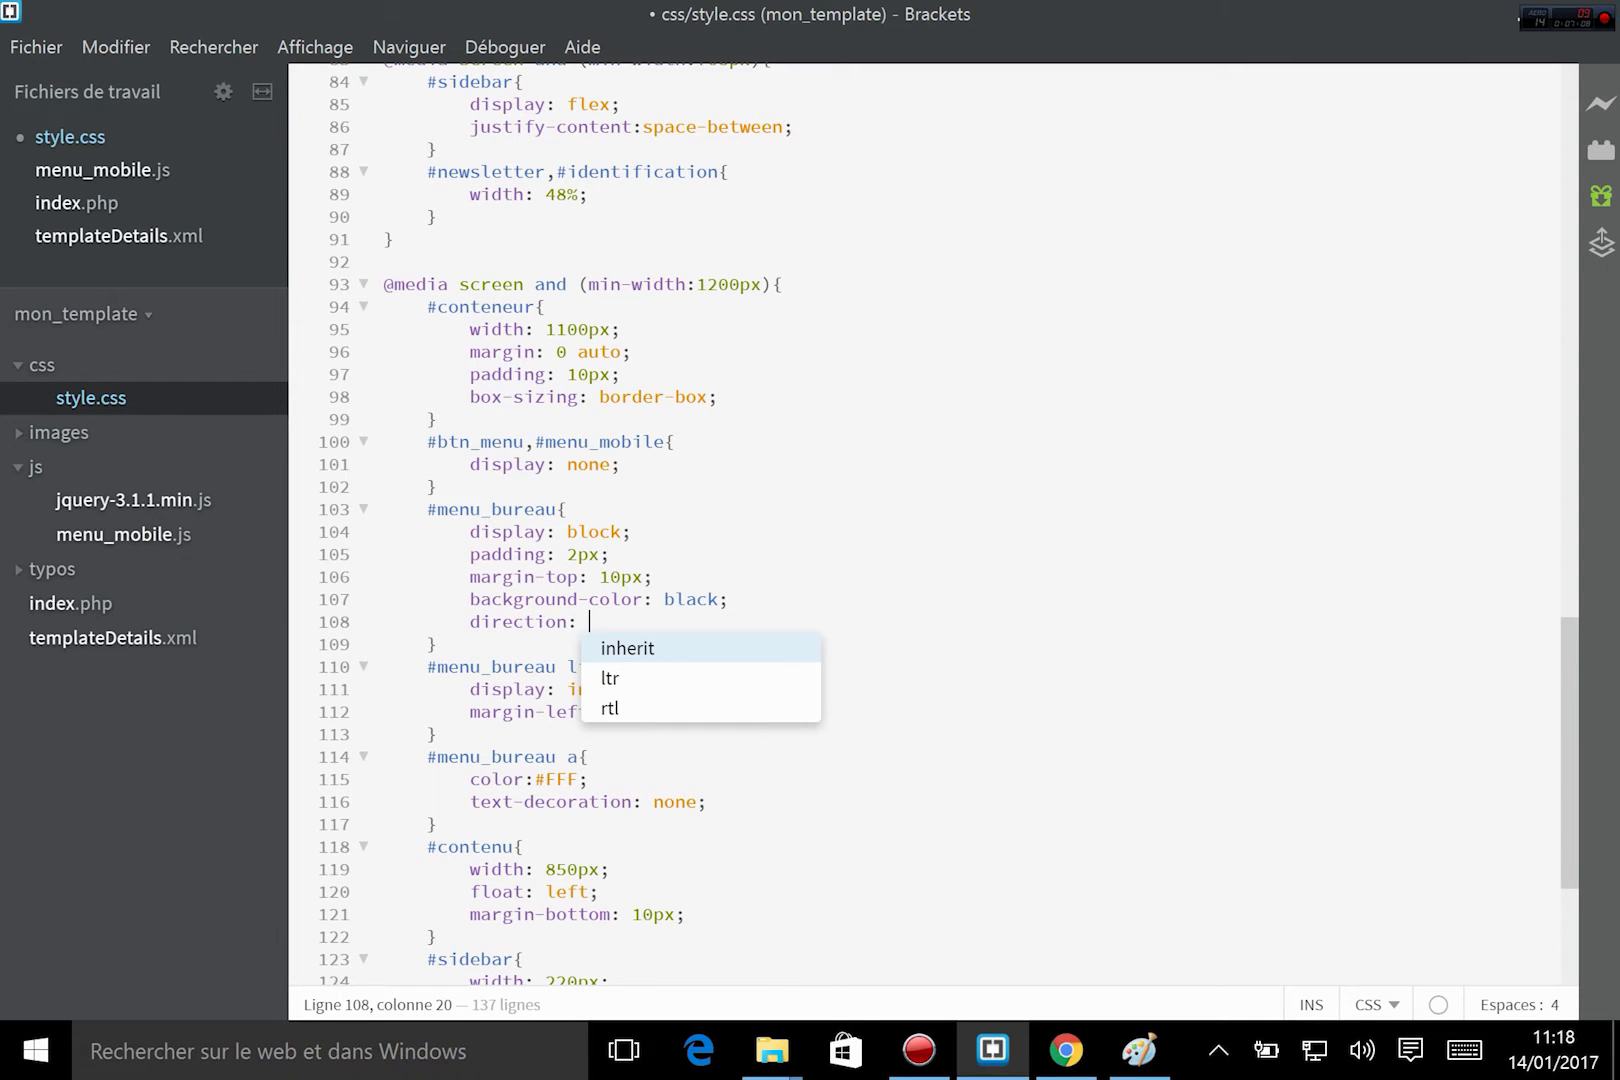
pyautogui.press('BackSpace')
pyautogui.press('BackSpace')
pyautogui.press('BackSpace')
pyautogui.press('BackSpace')
pyautogui.press('BackSpace')
pyautogui.press('BackSpace')
pyautogui.press('BackSpace')
pyautogui.press('BackSpace')
pyautogui.press('BackSpace')
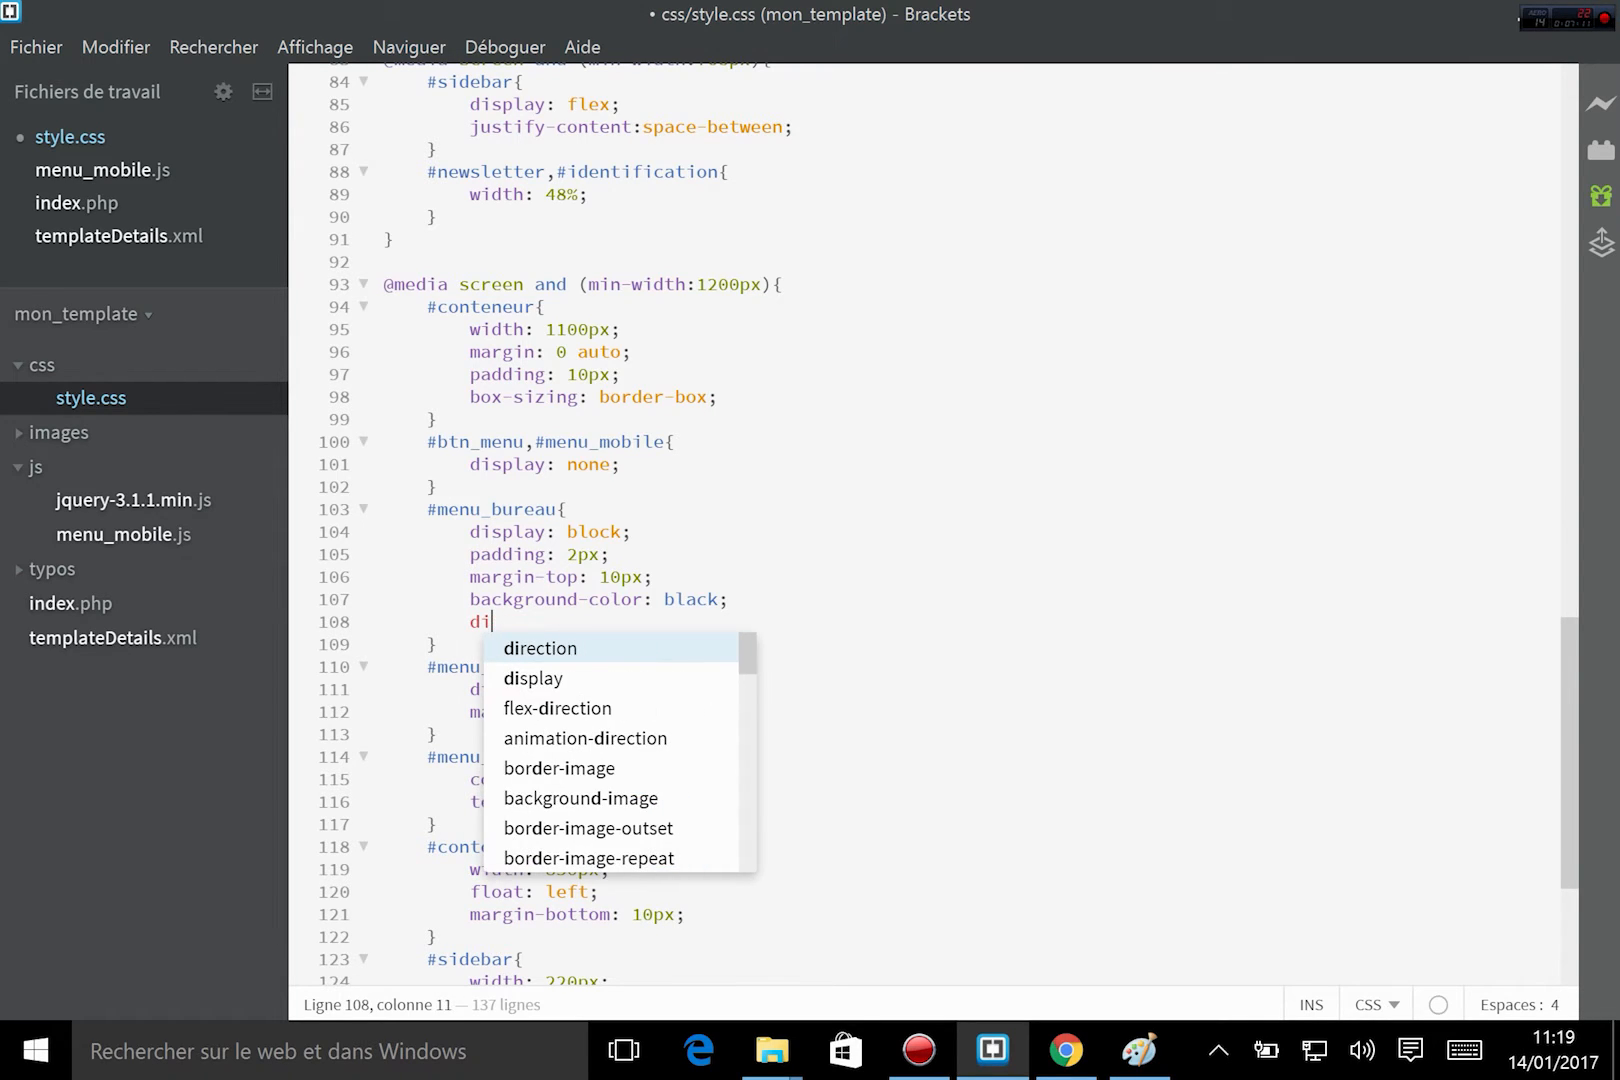
pyautogui.press('Down')
pyautogui.press('Return')
pyautogui.write('f')
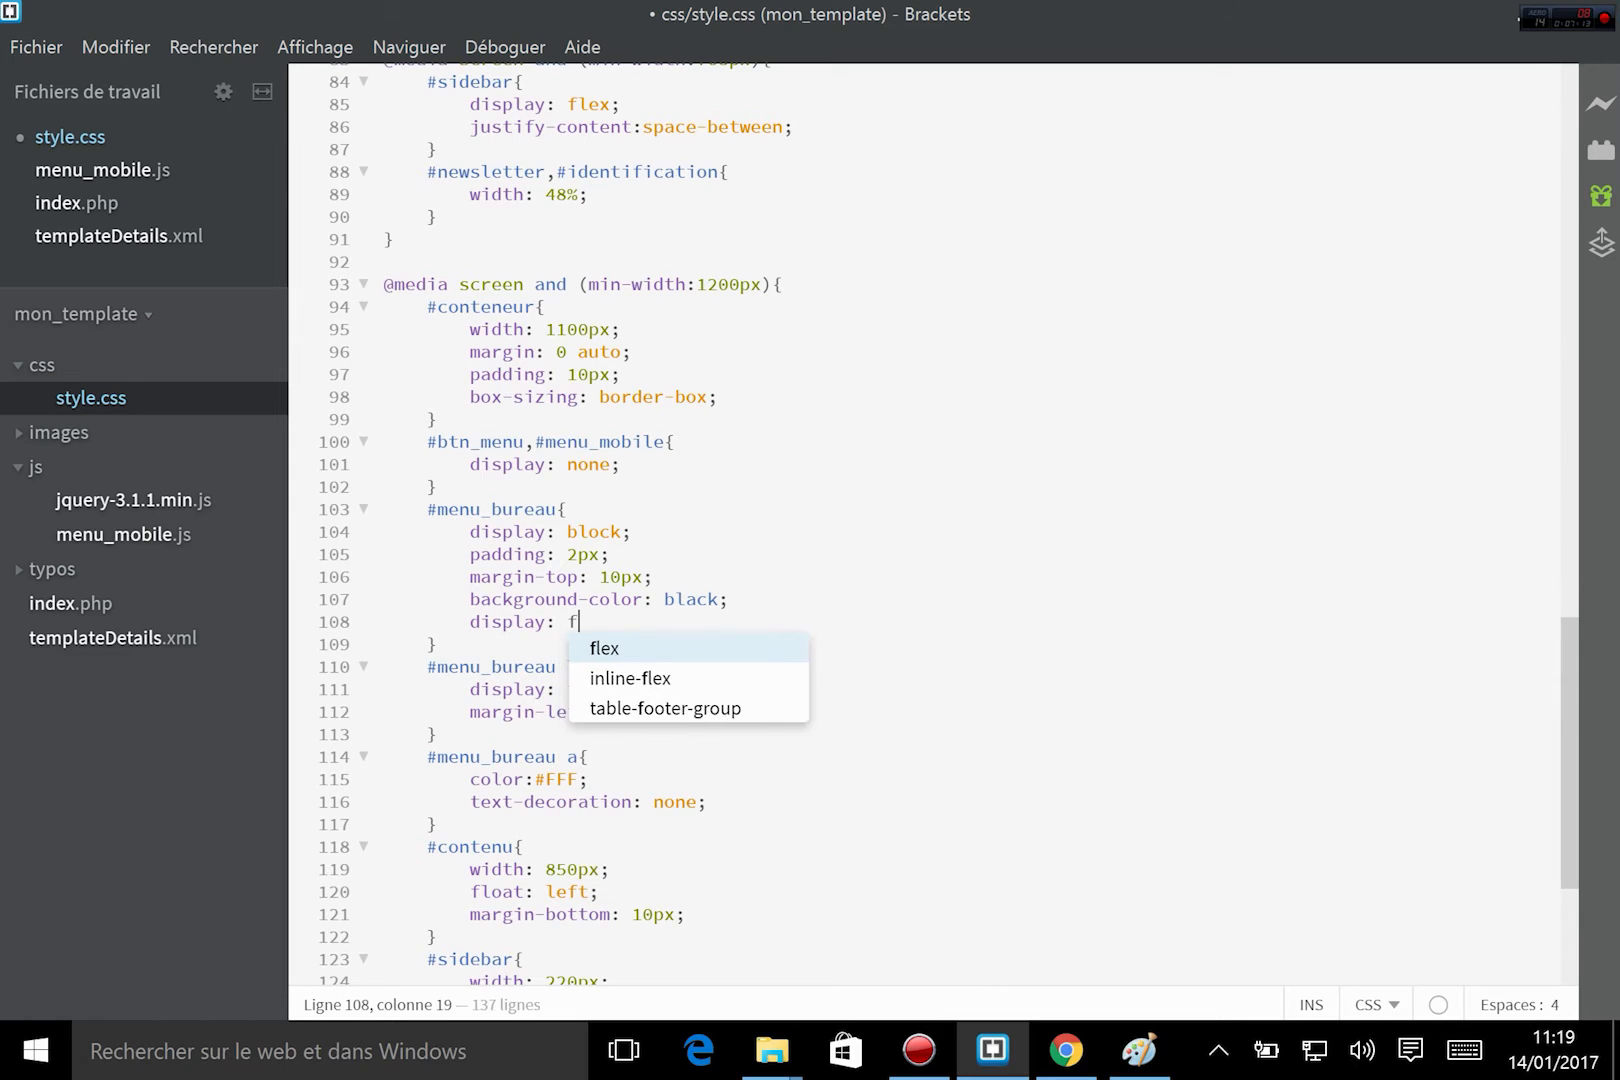
pyautogui.press('Return')
pyautogui.hotkey('ctrl', 's')
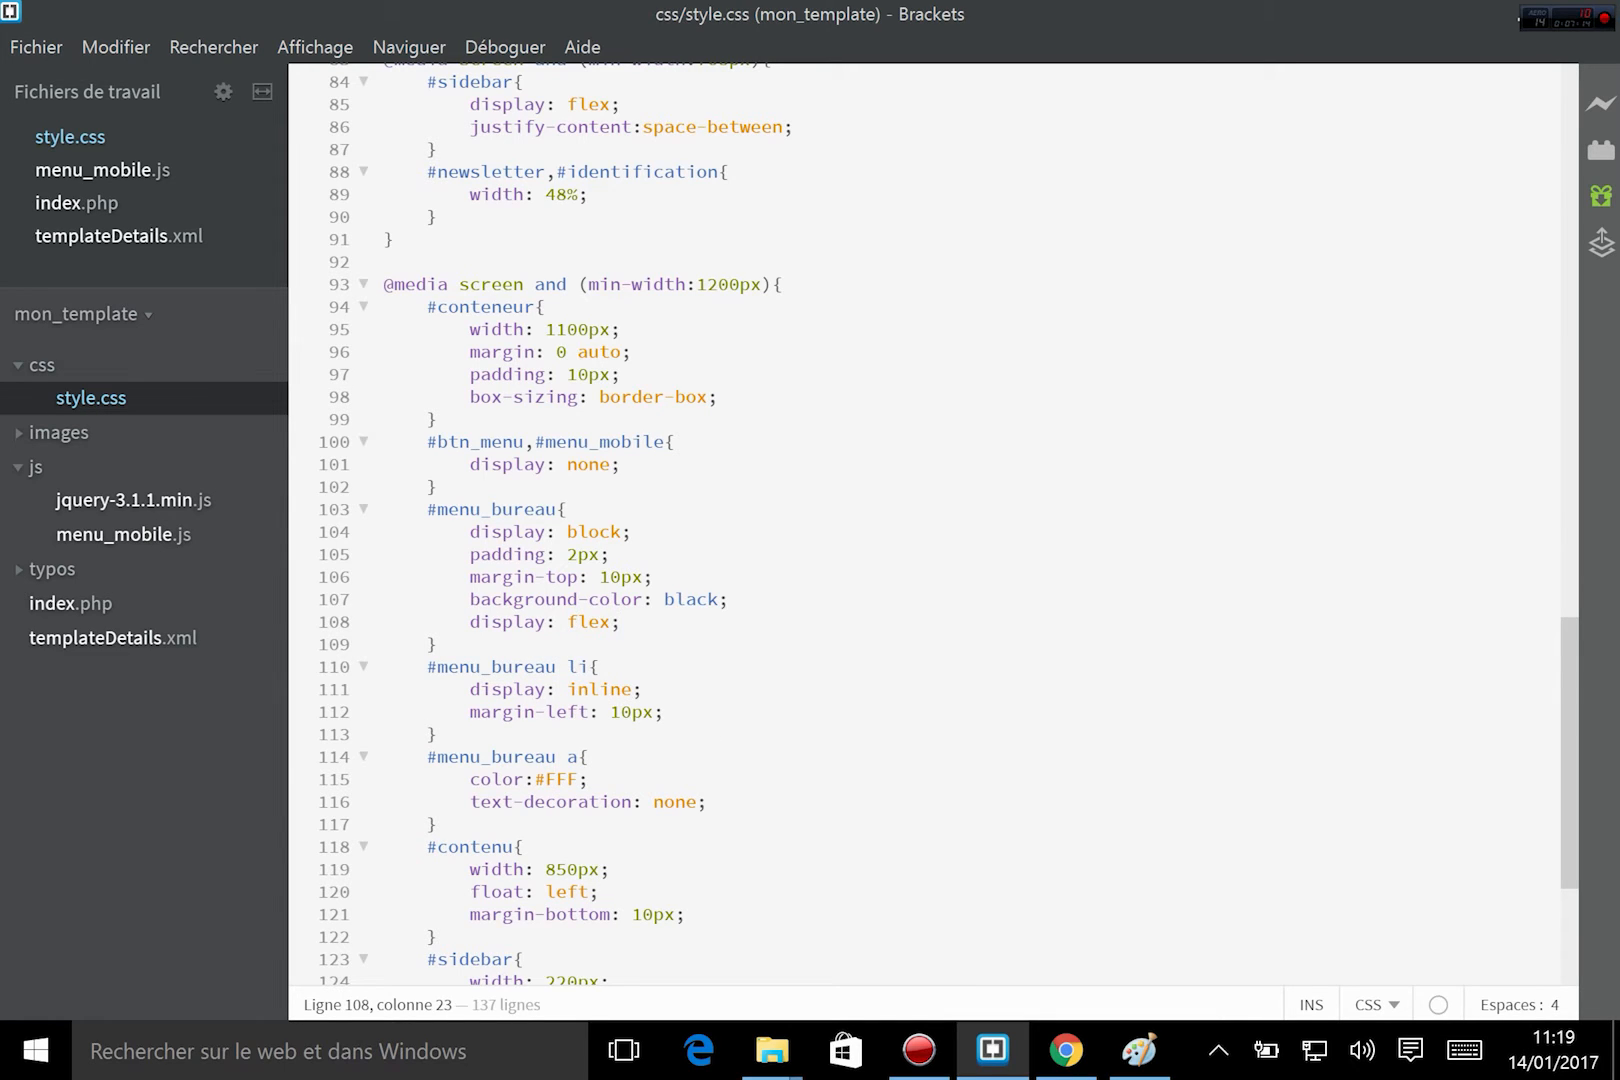
# Switch to Chrome, reload the Accueil page and inspect the Forum menu link in the developer tools.
pyautogui.click(1066, 1050)
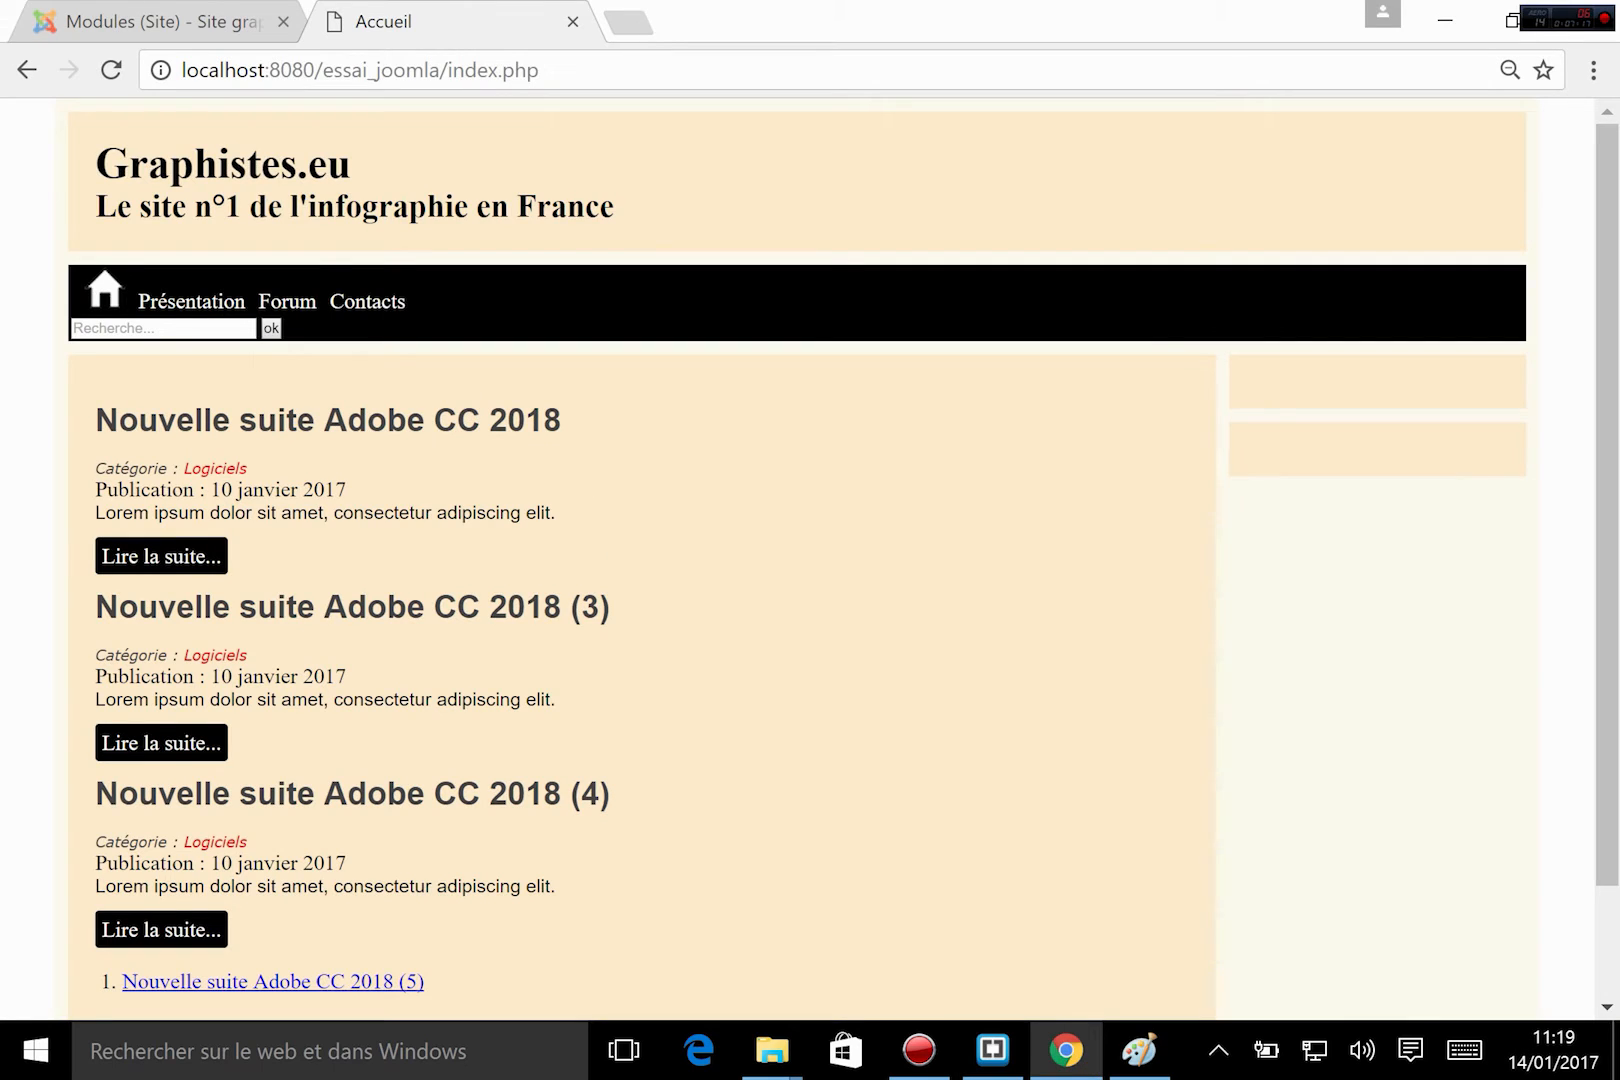
pyautogui.click(111, 70)
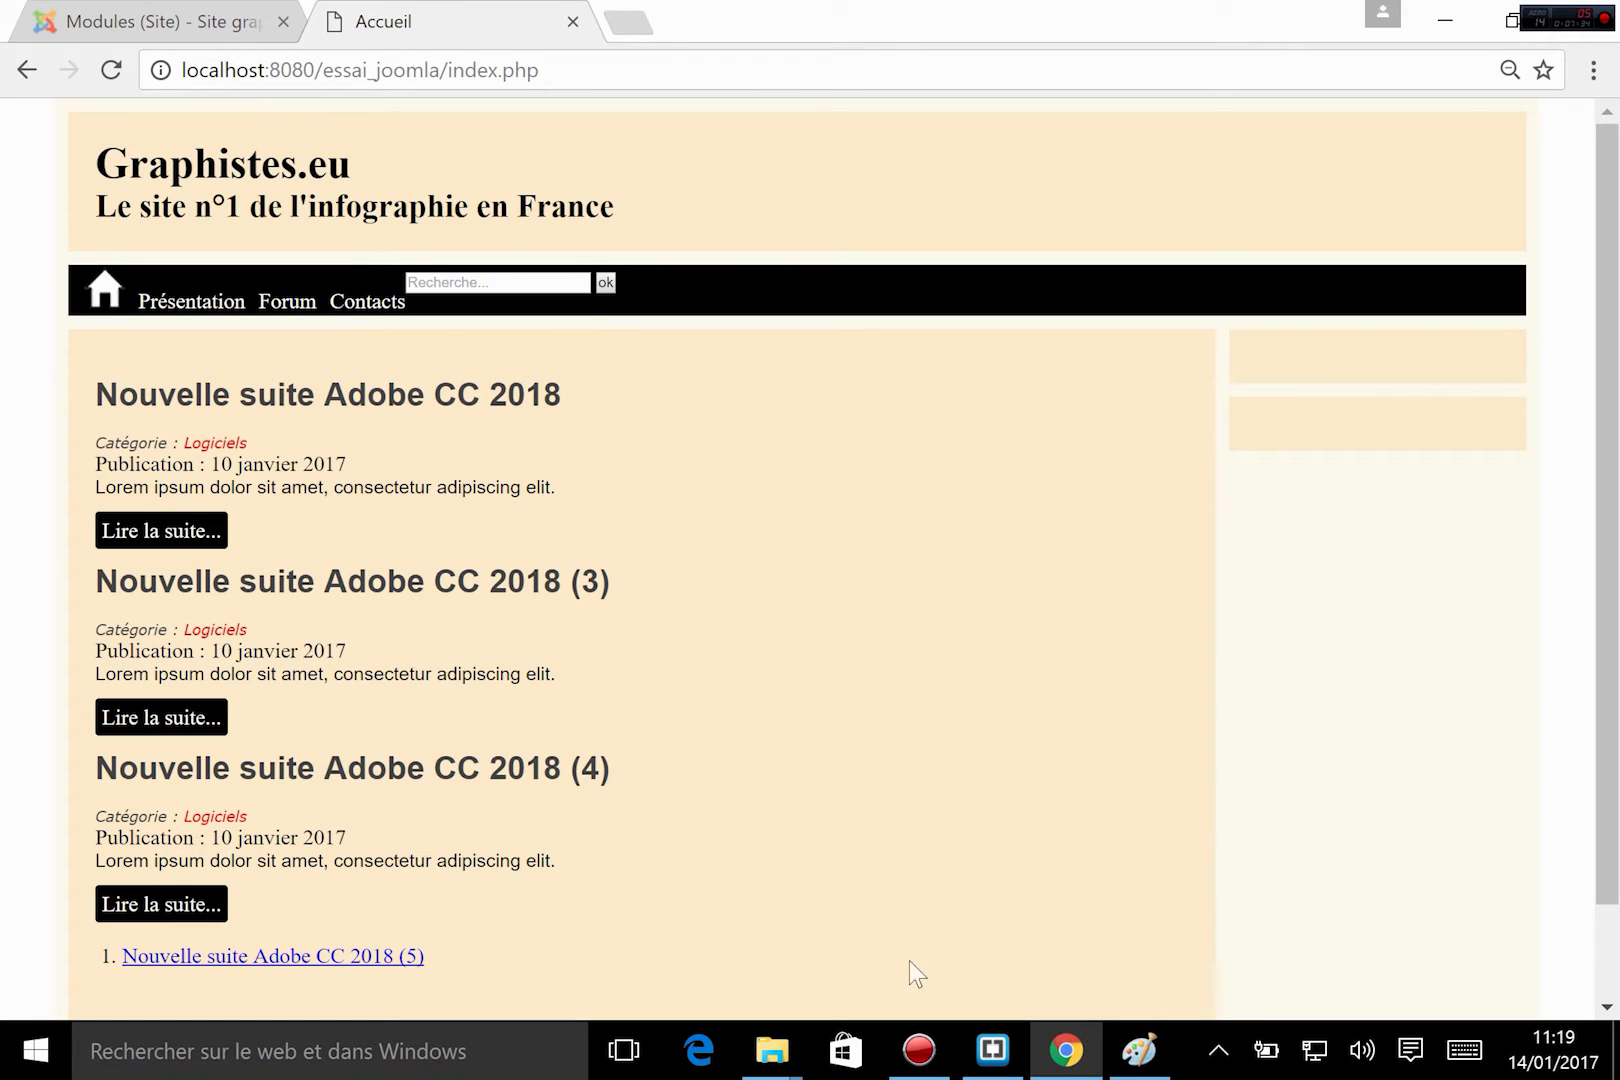
pyautogui.rightClick(292, 305)
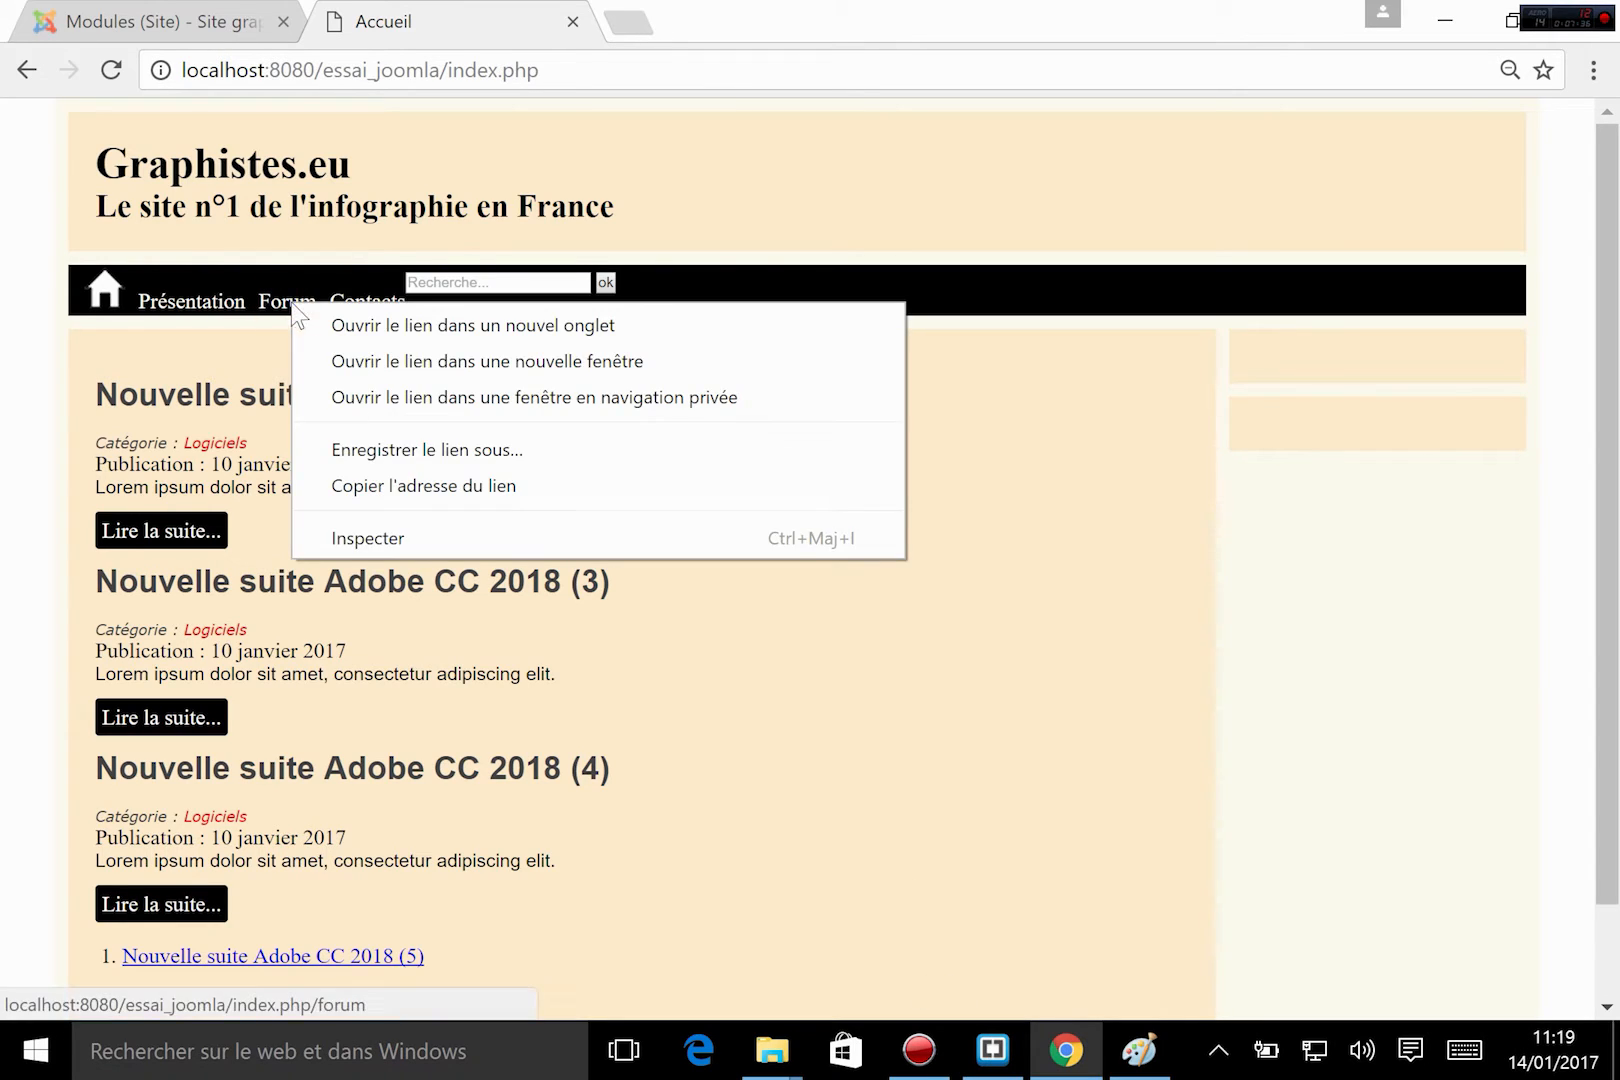
pyautogui.click(396, 540)
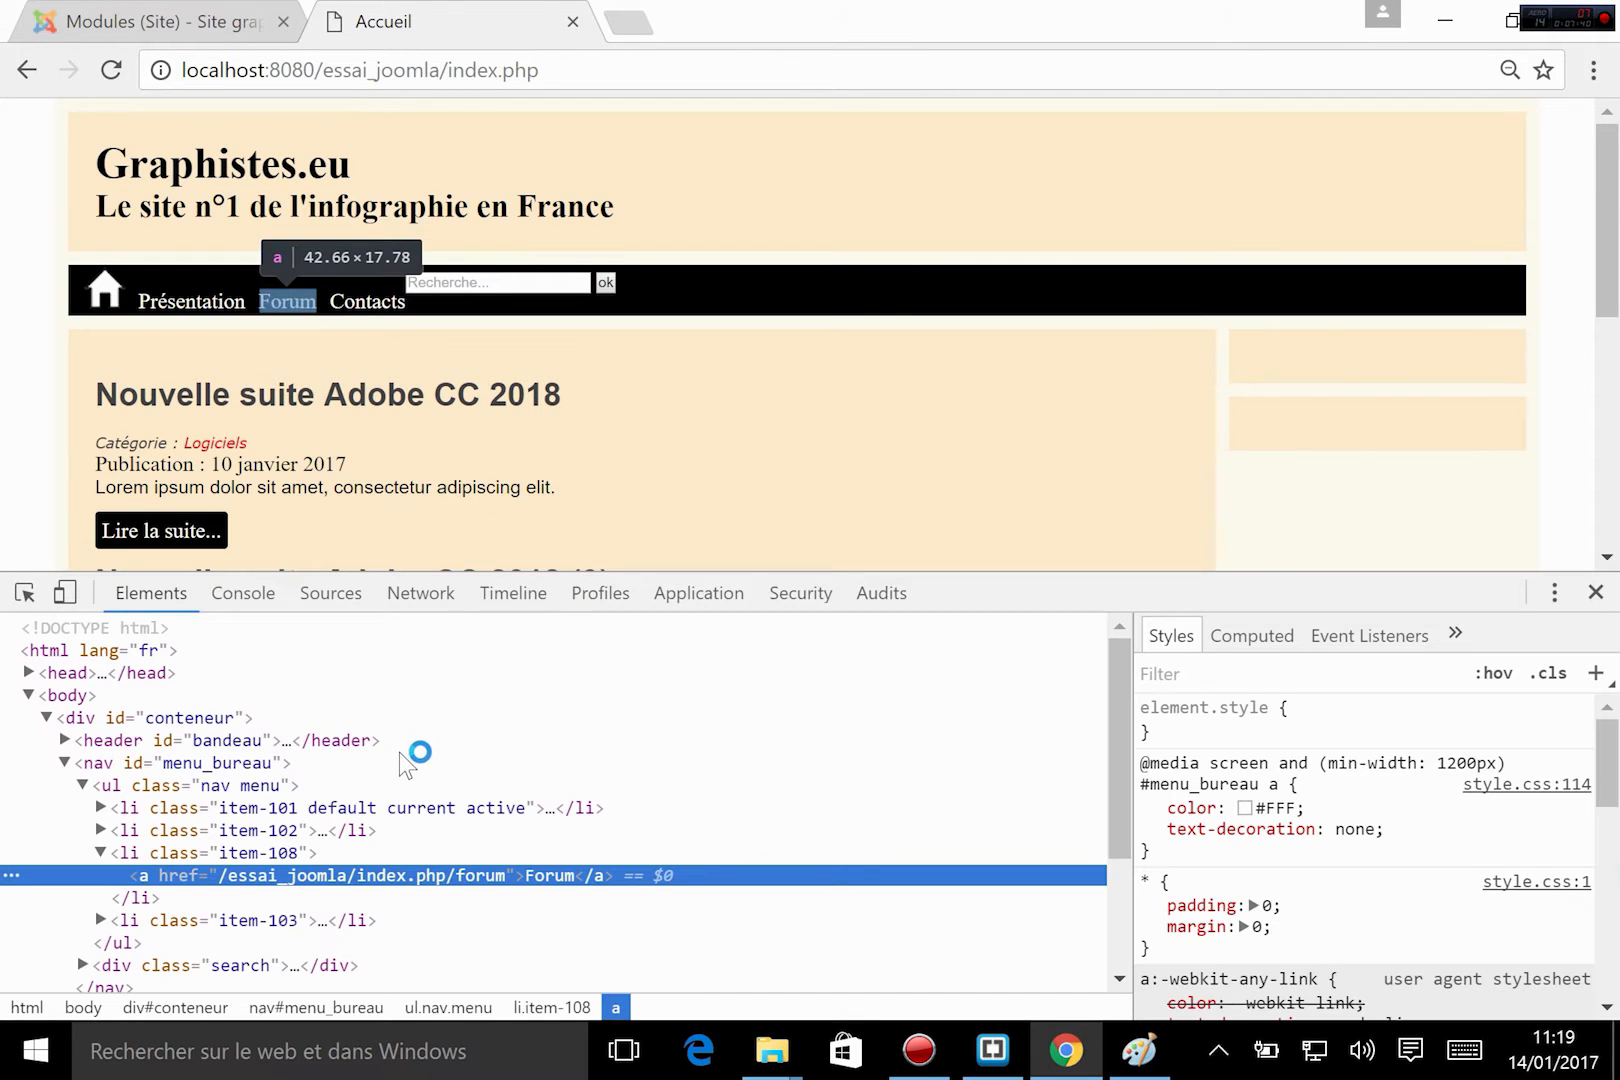
# Collapse the "nav menu" list in the element tree and examine it alongside the "search" div inside menu_bureau.
pyautogui.click(243, 788)
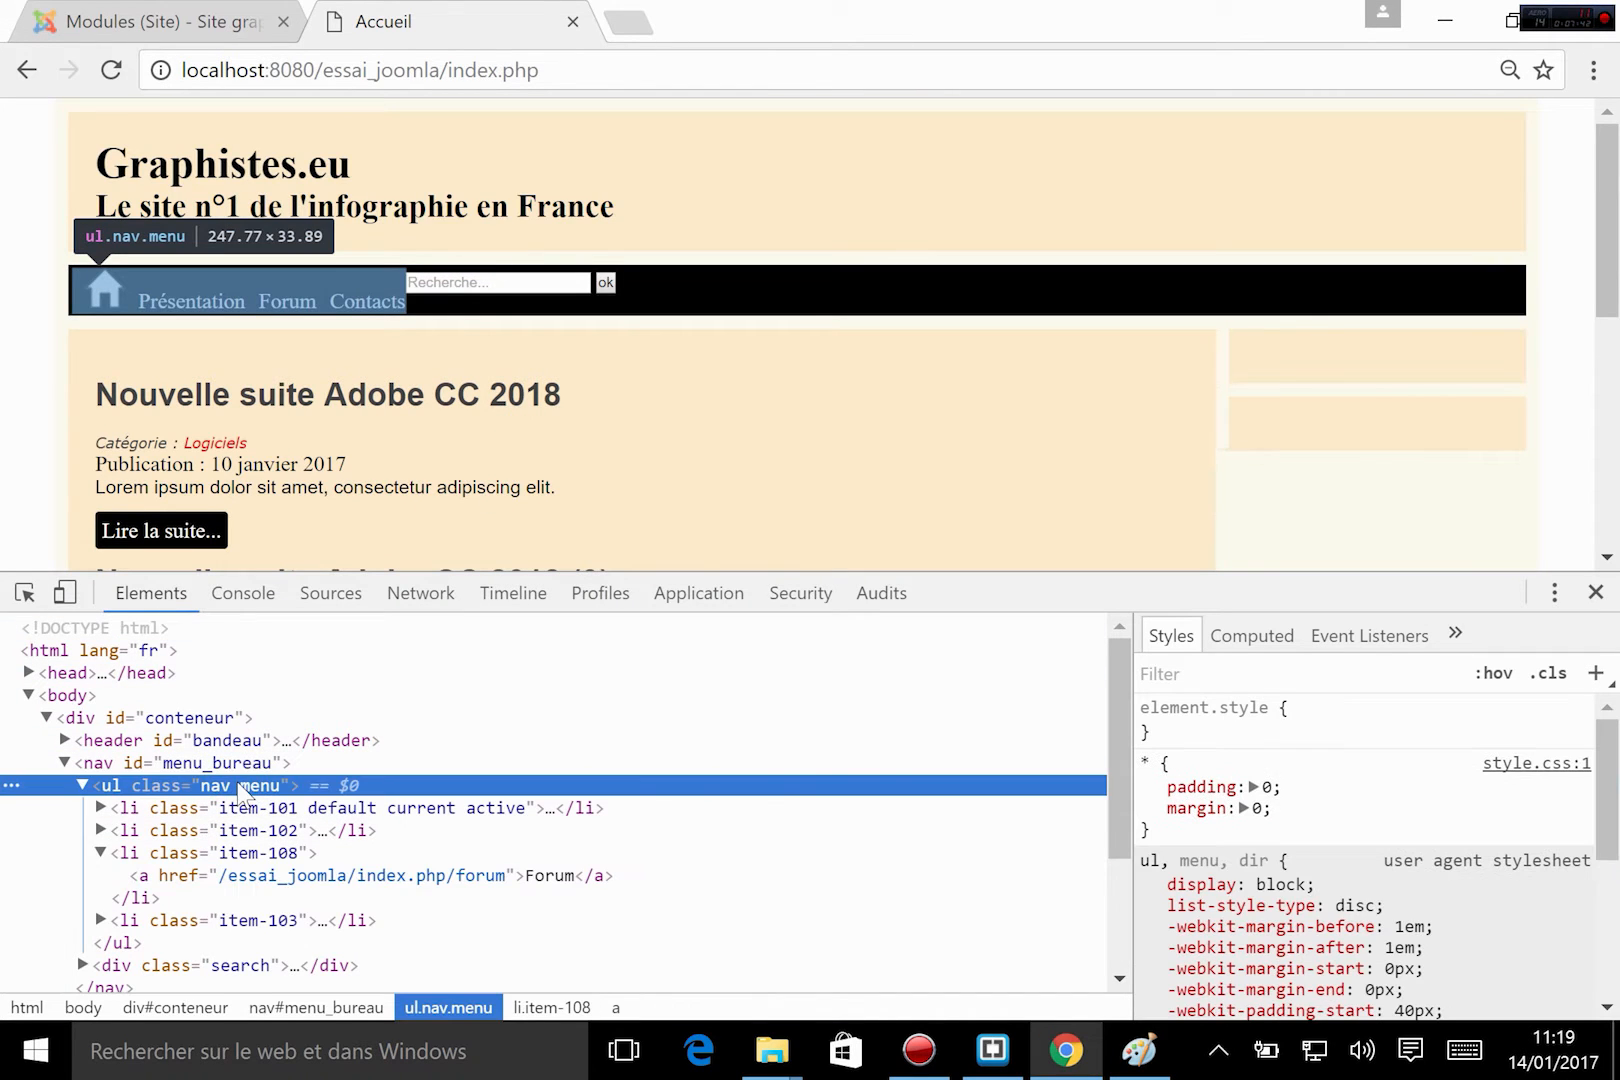
pyautogui.click(84, 786)
pyautogui.click(180, 808)
pyautogui.click(162, 790)
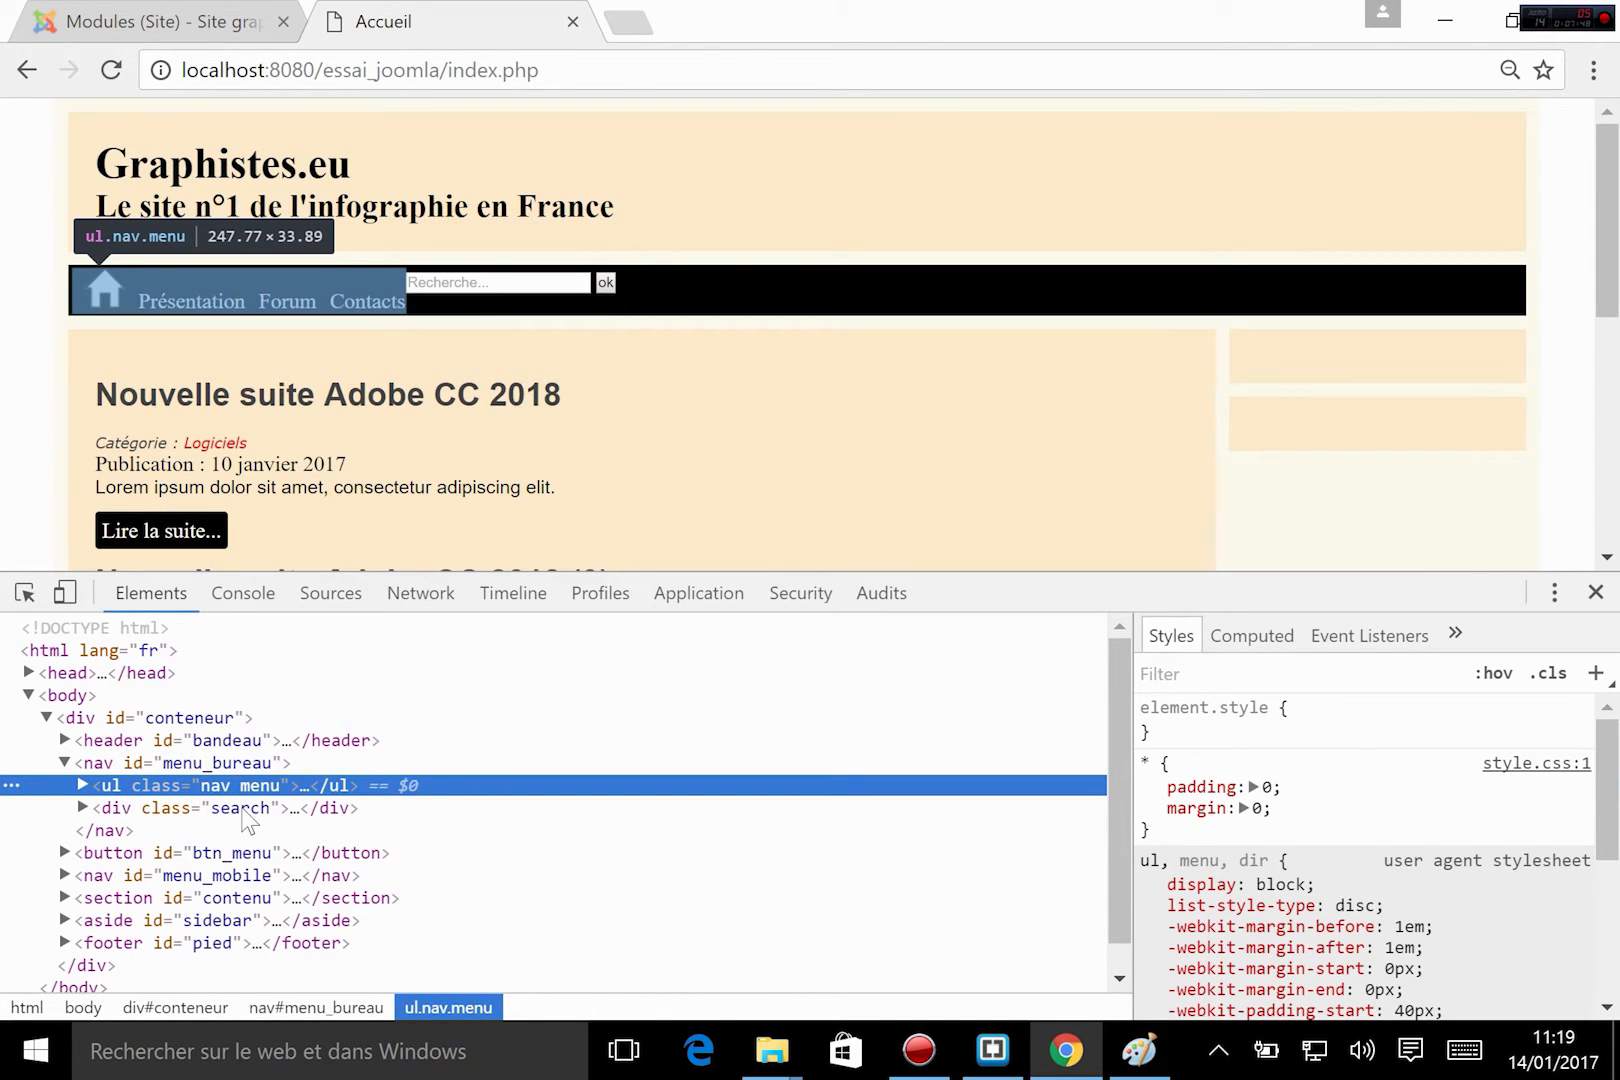
pyautogui.click(268, 830)
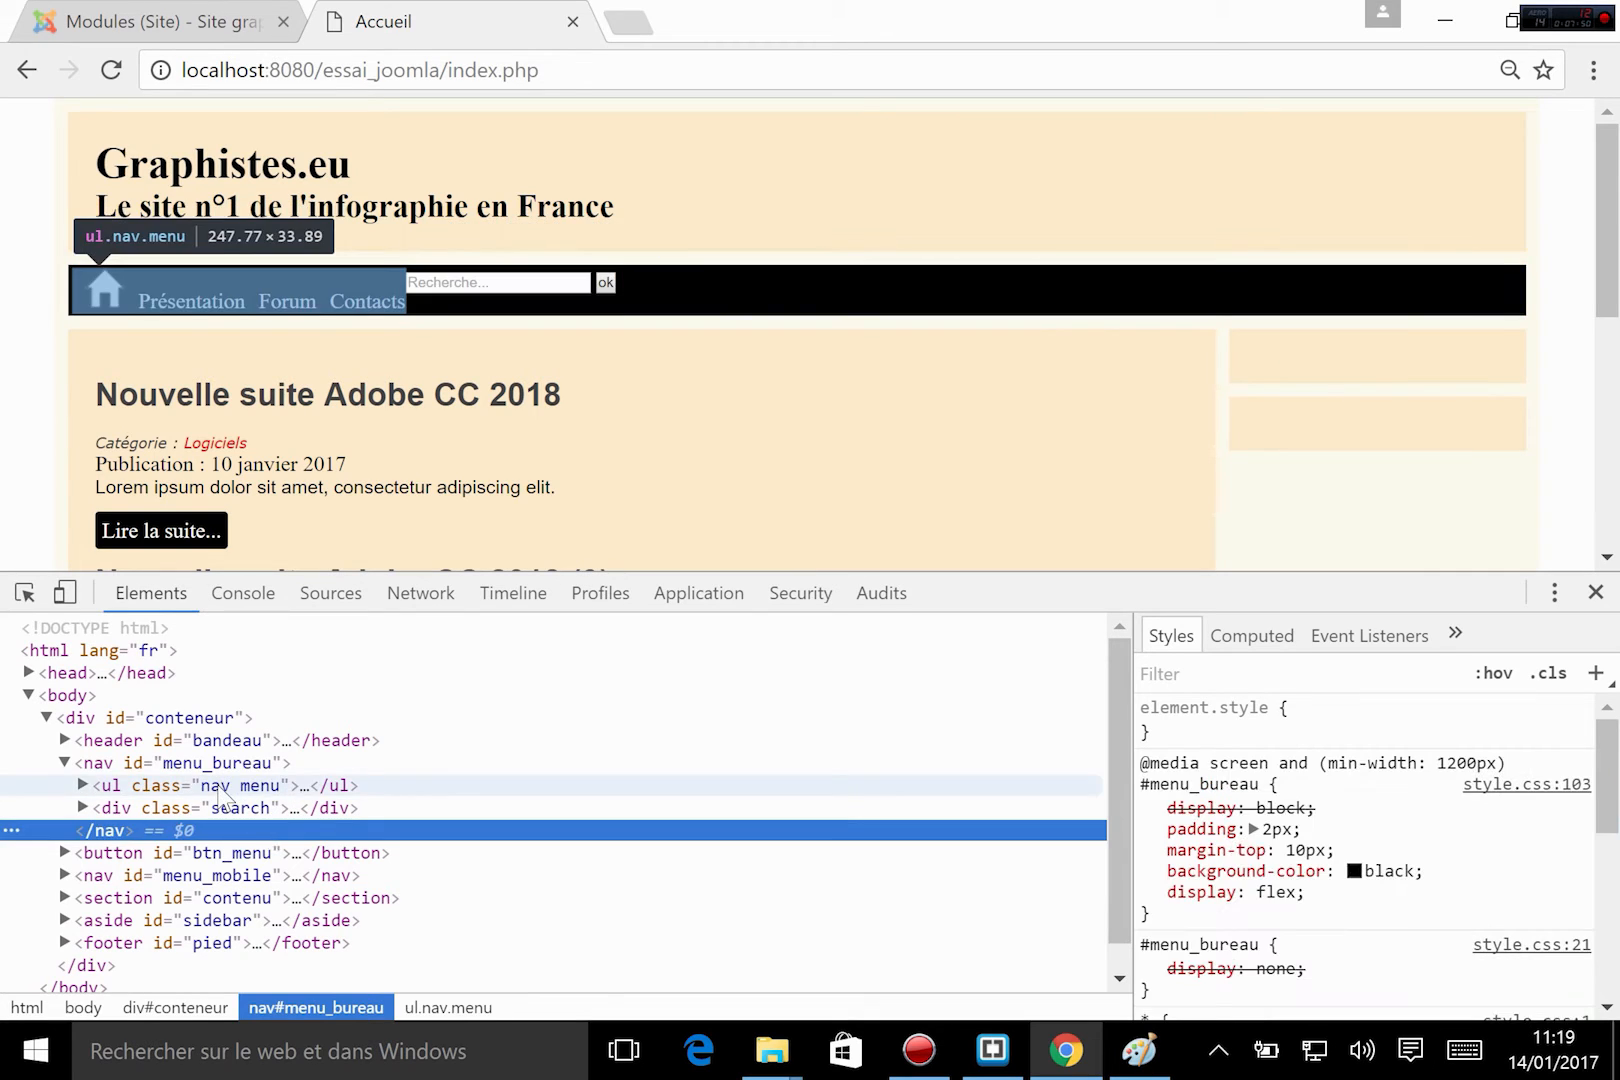
pyautogui.click(228, 788)
pyautogui.click(242, 810)
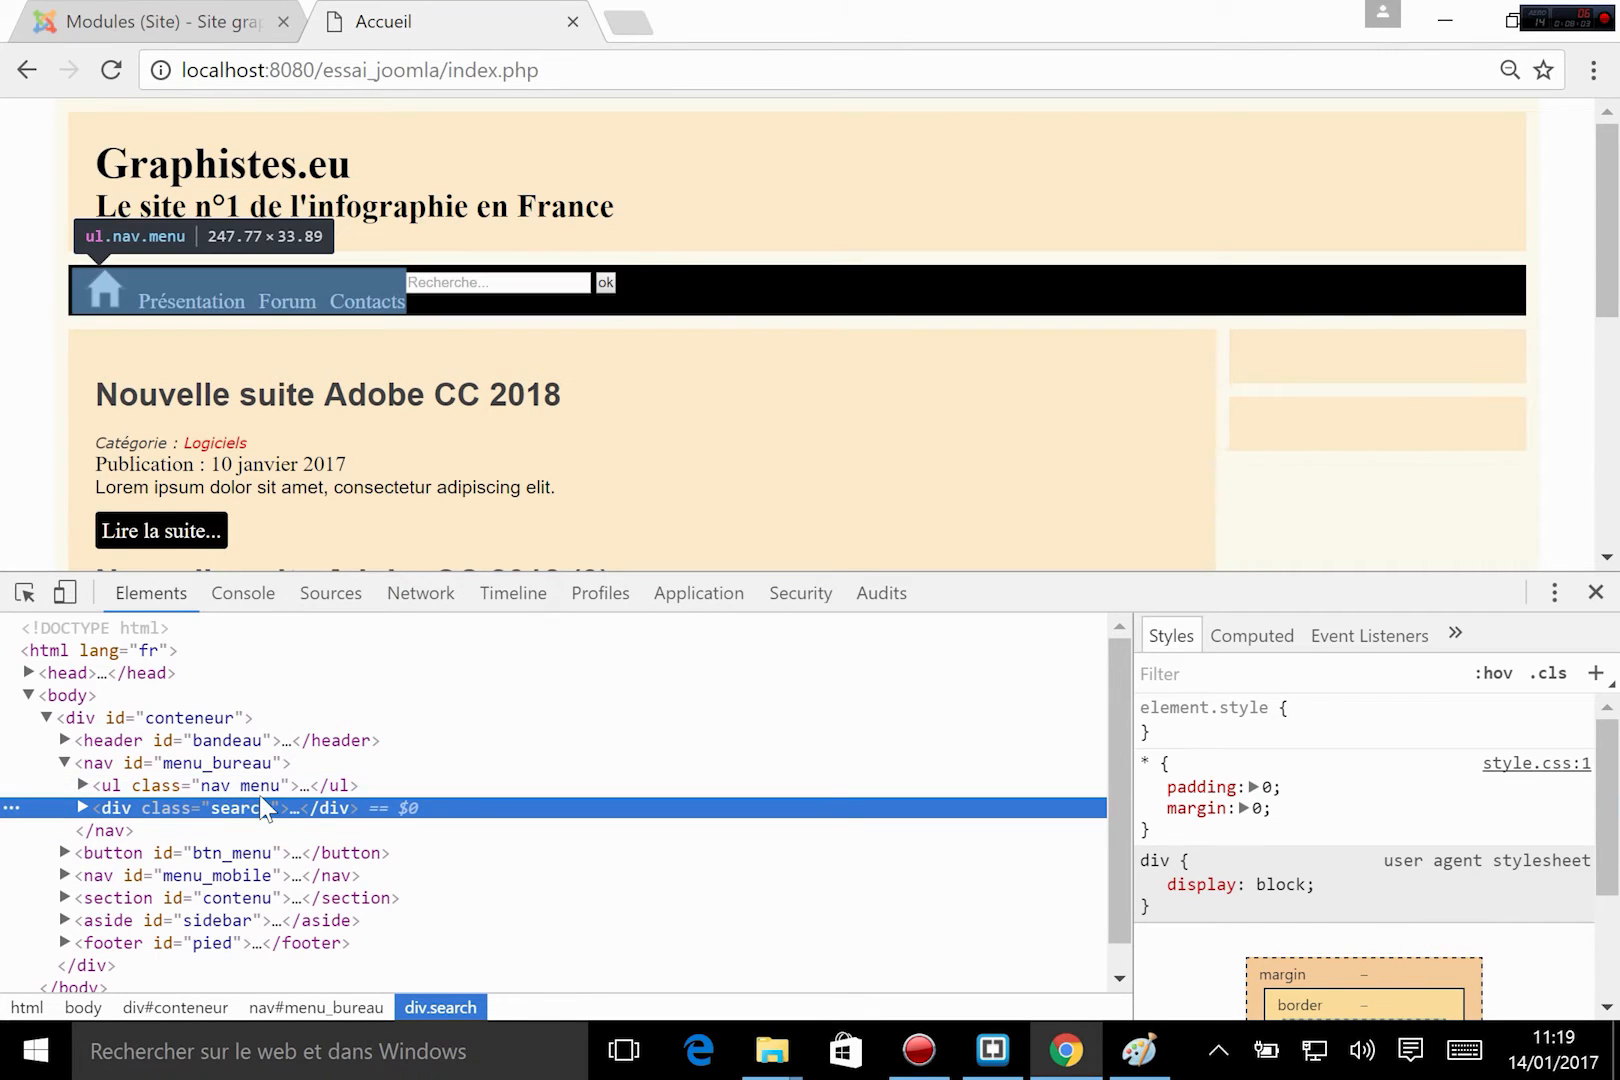
# Switch to Brackets and add a #menu_bureau .menu rule with width:70% directly after the #menu_bureau rule in style.css.
pyautogui.click(992, 1050)
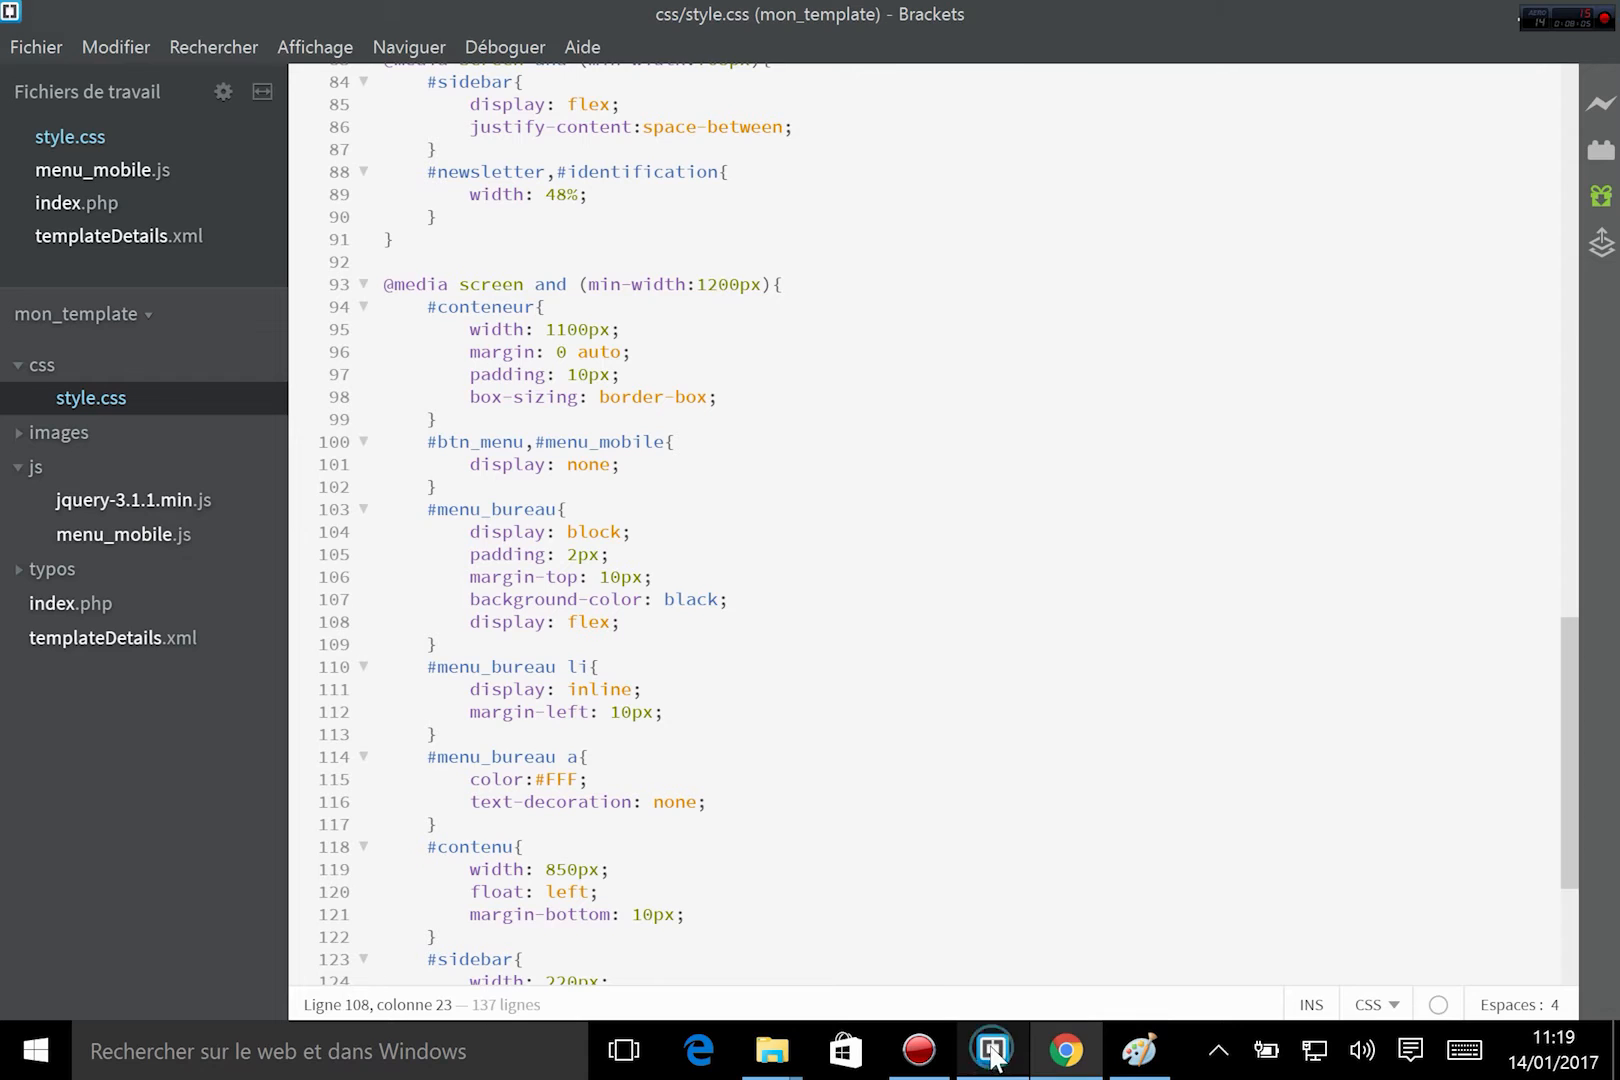
pyautogui.click(438, 644)
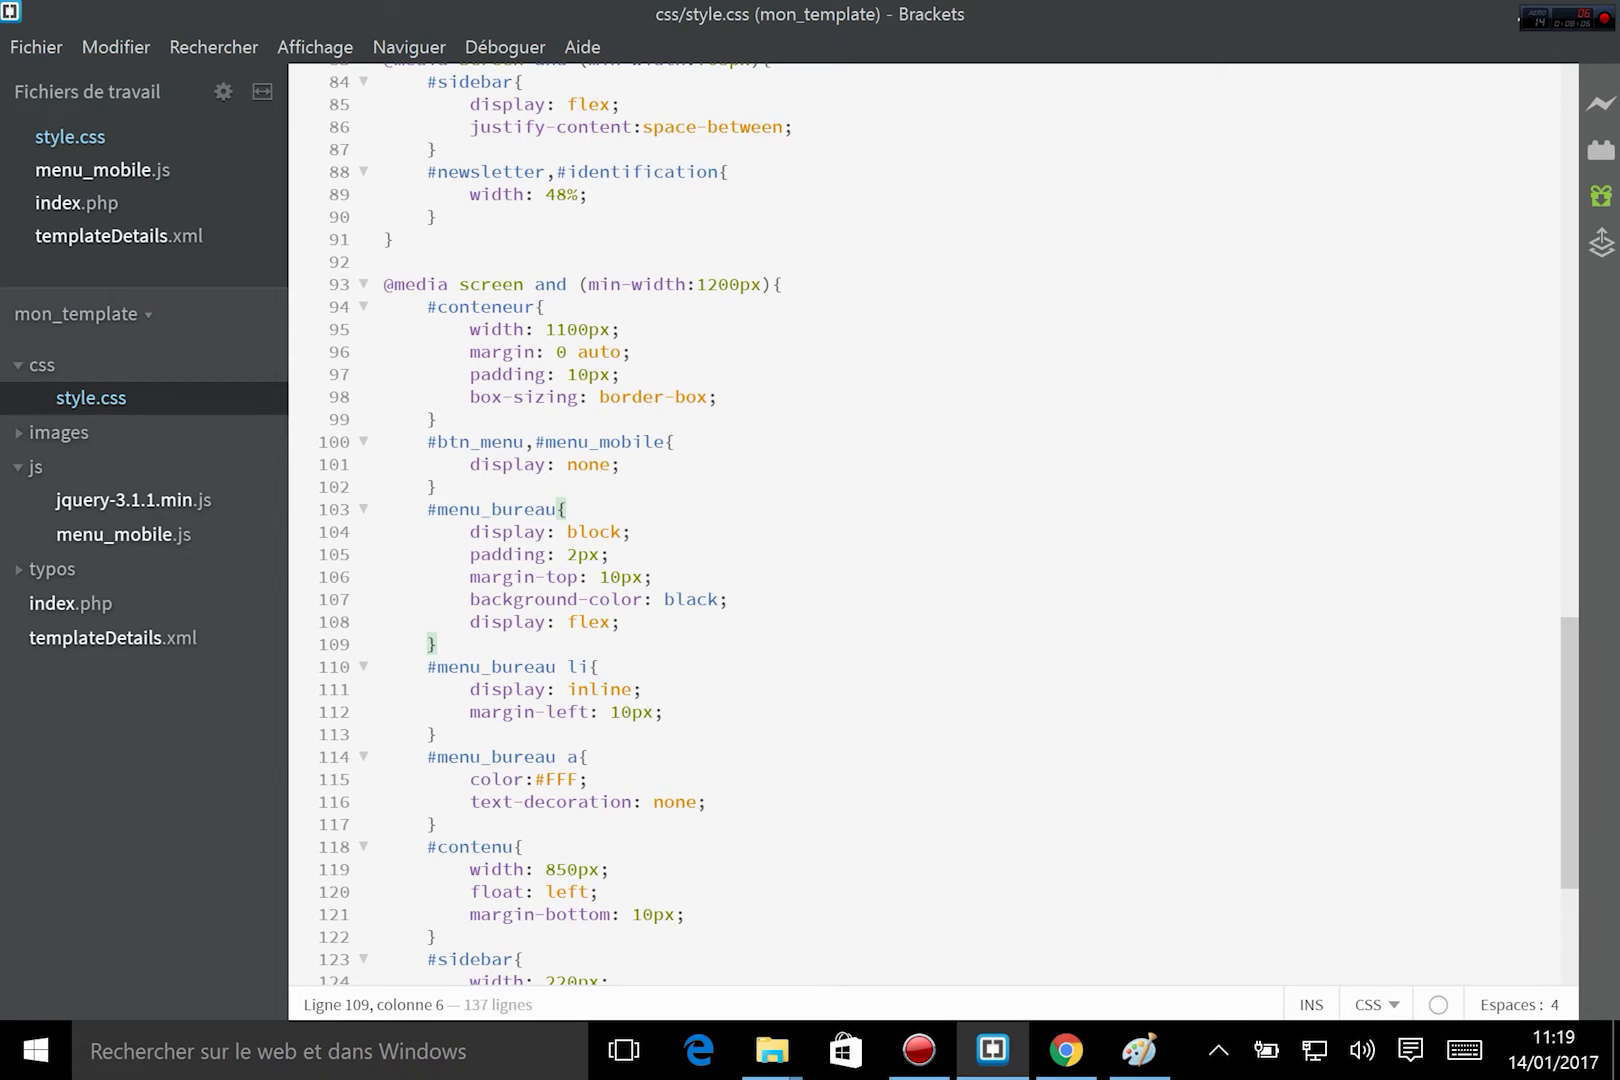
pyautogui.press('Return')
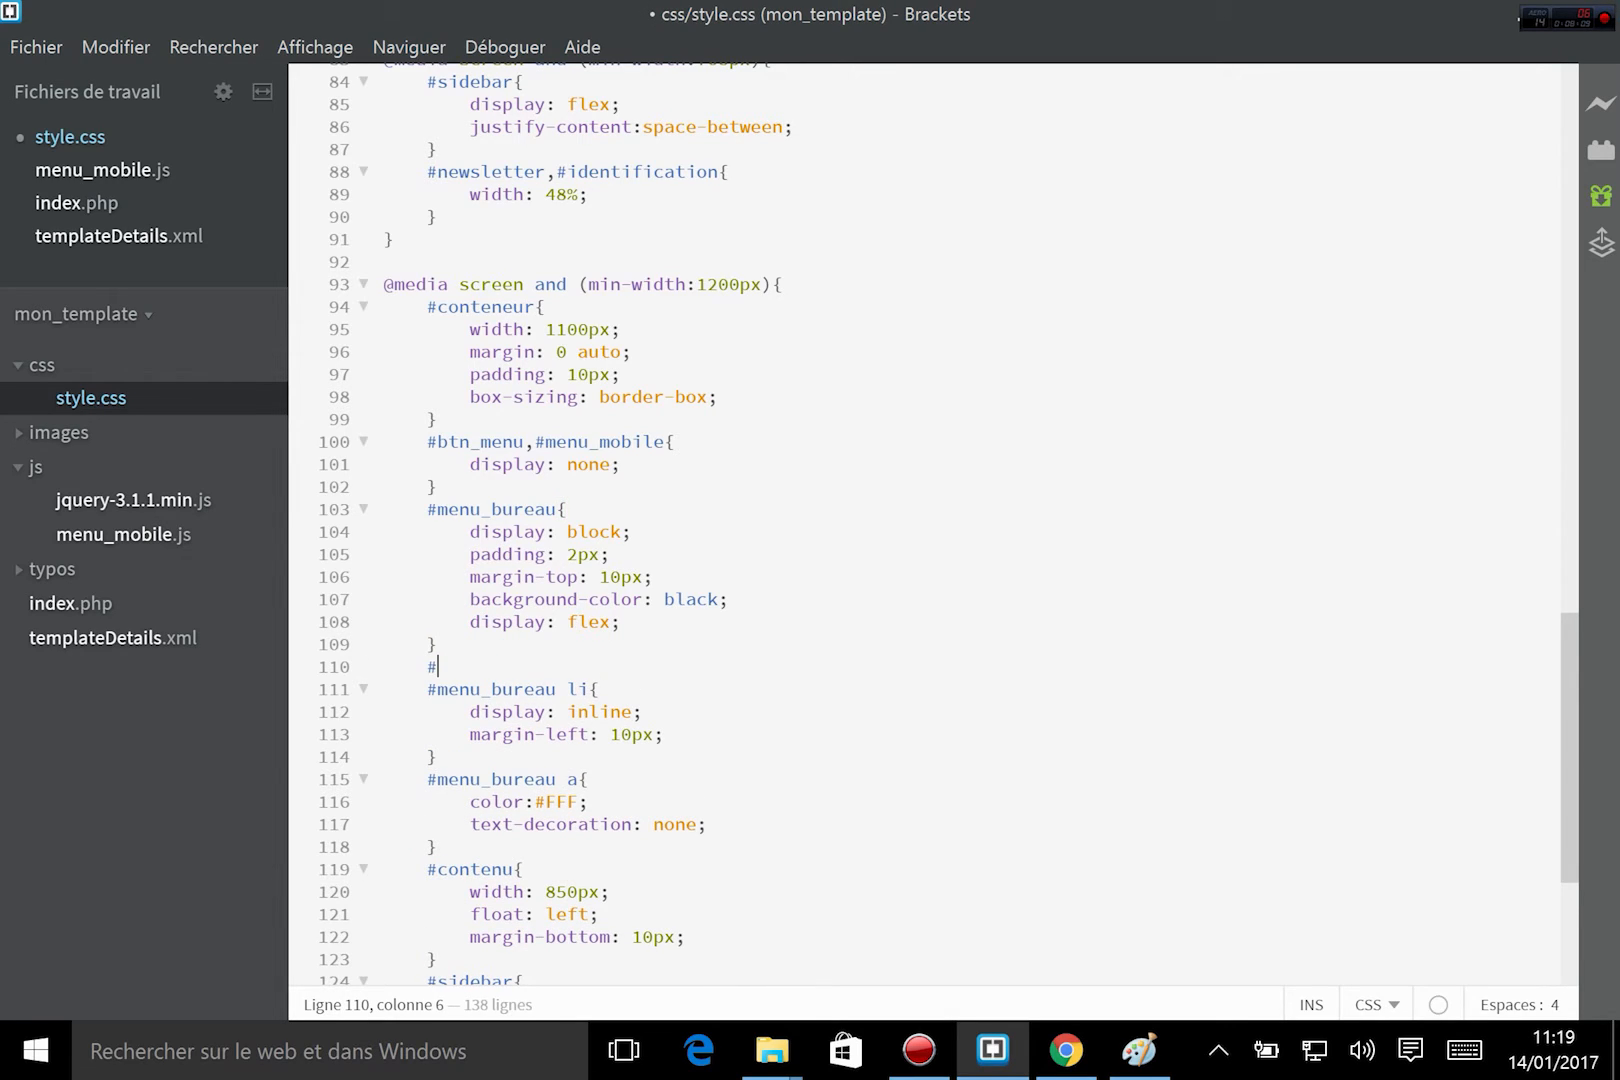
pyautogui.write('#menu_bureau')
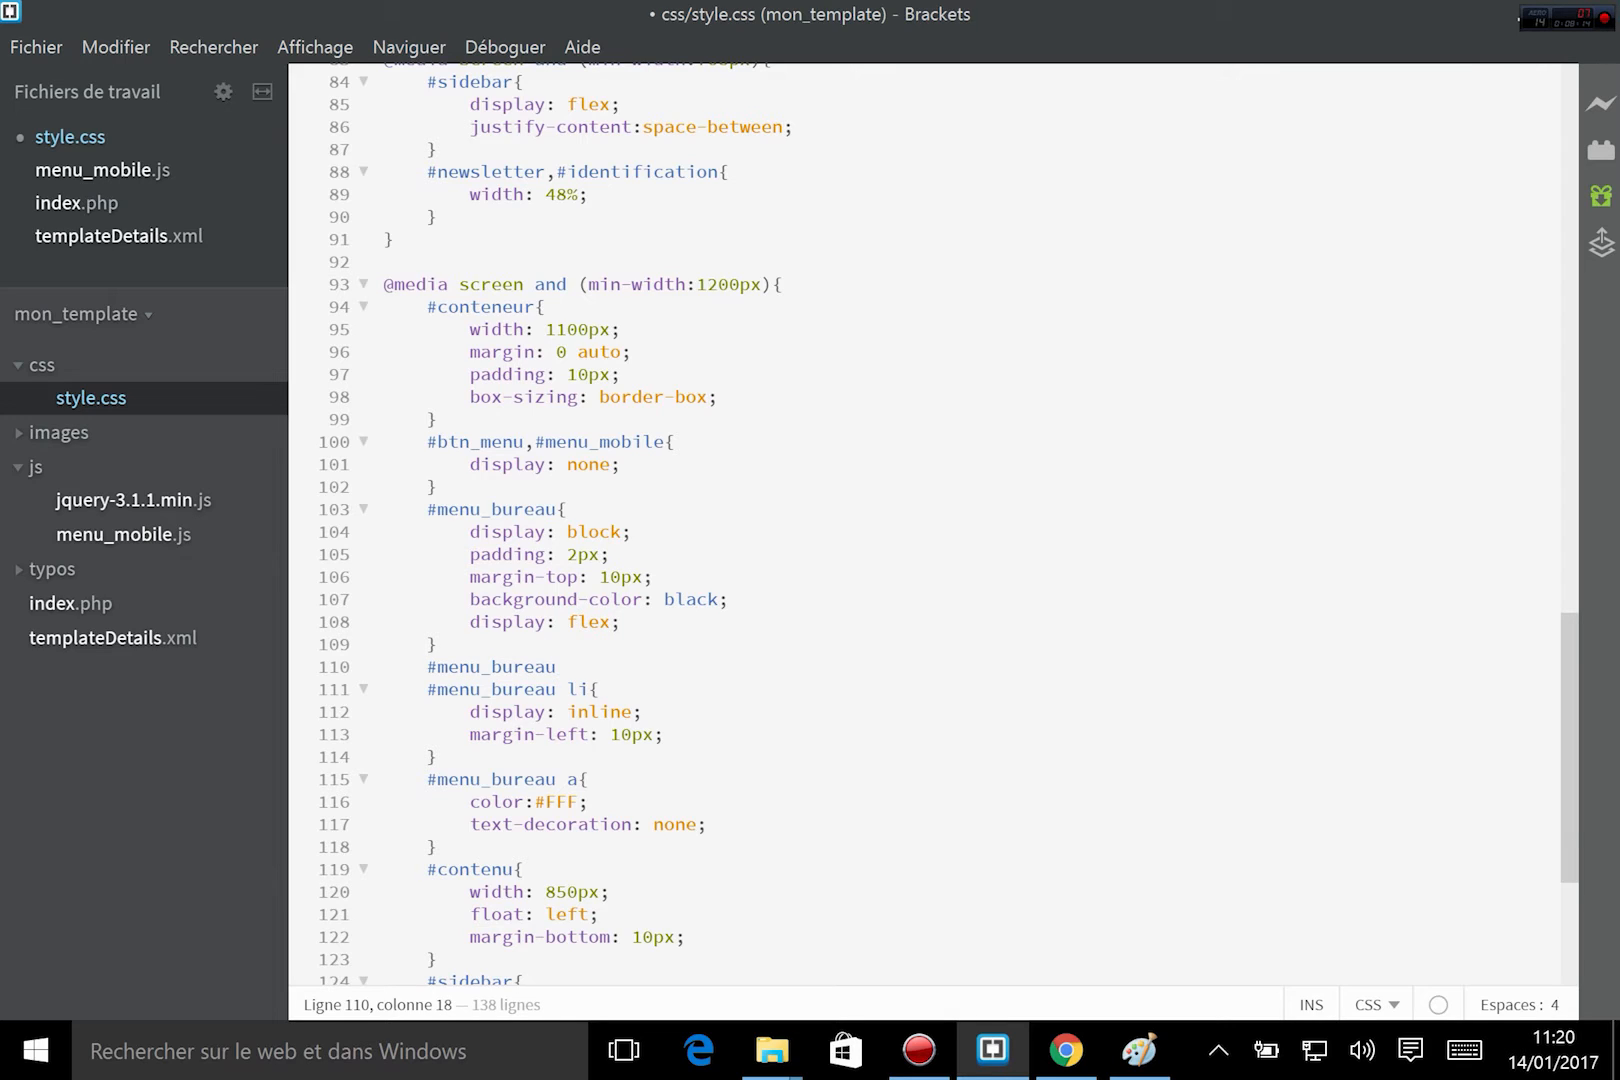
pyautogui.write('.menu{')
pyautogui.press('Return')
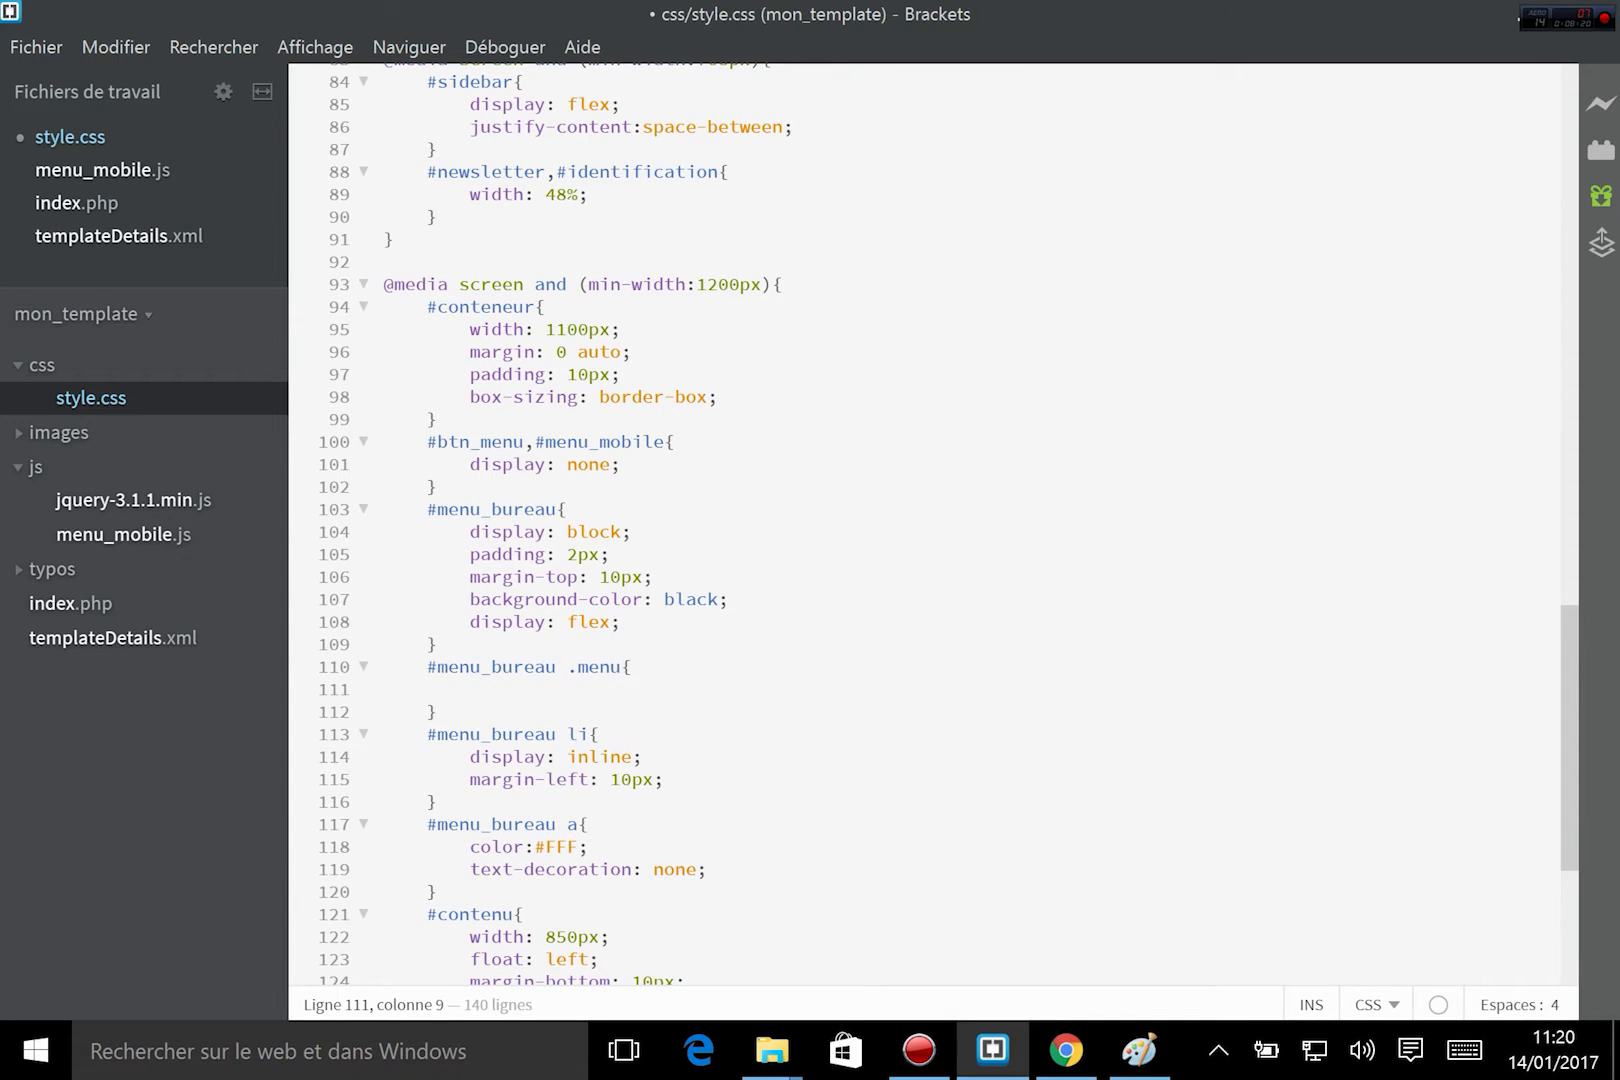
pyautogui.write('width:')
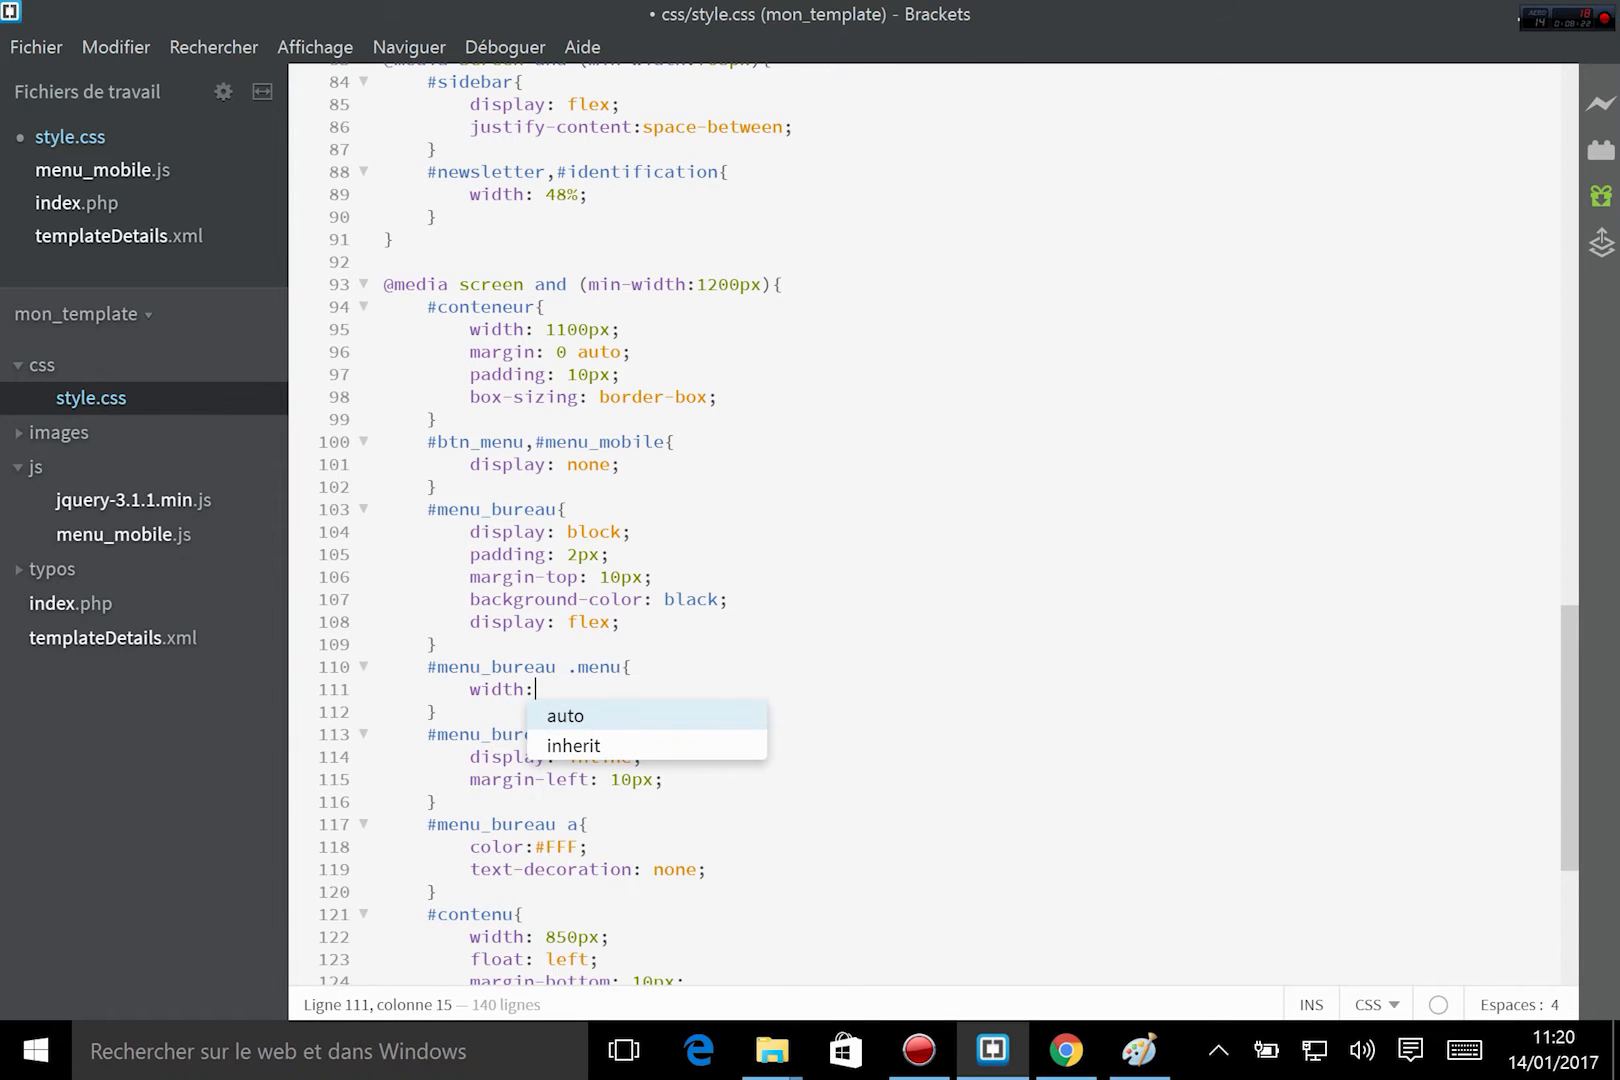
pyautogui.write('70%;')
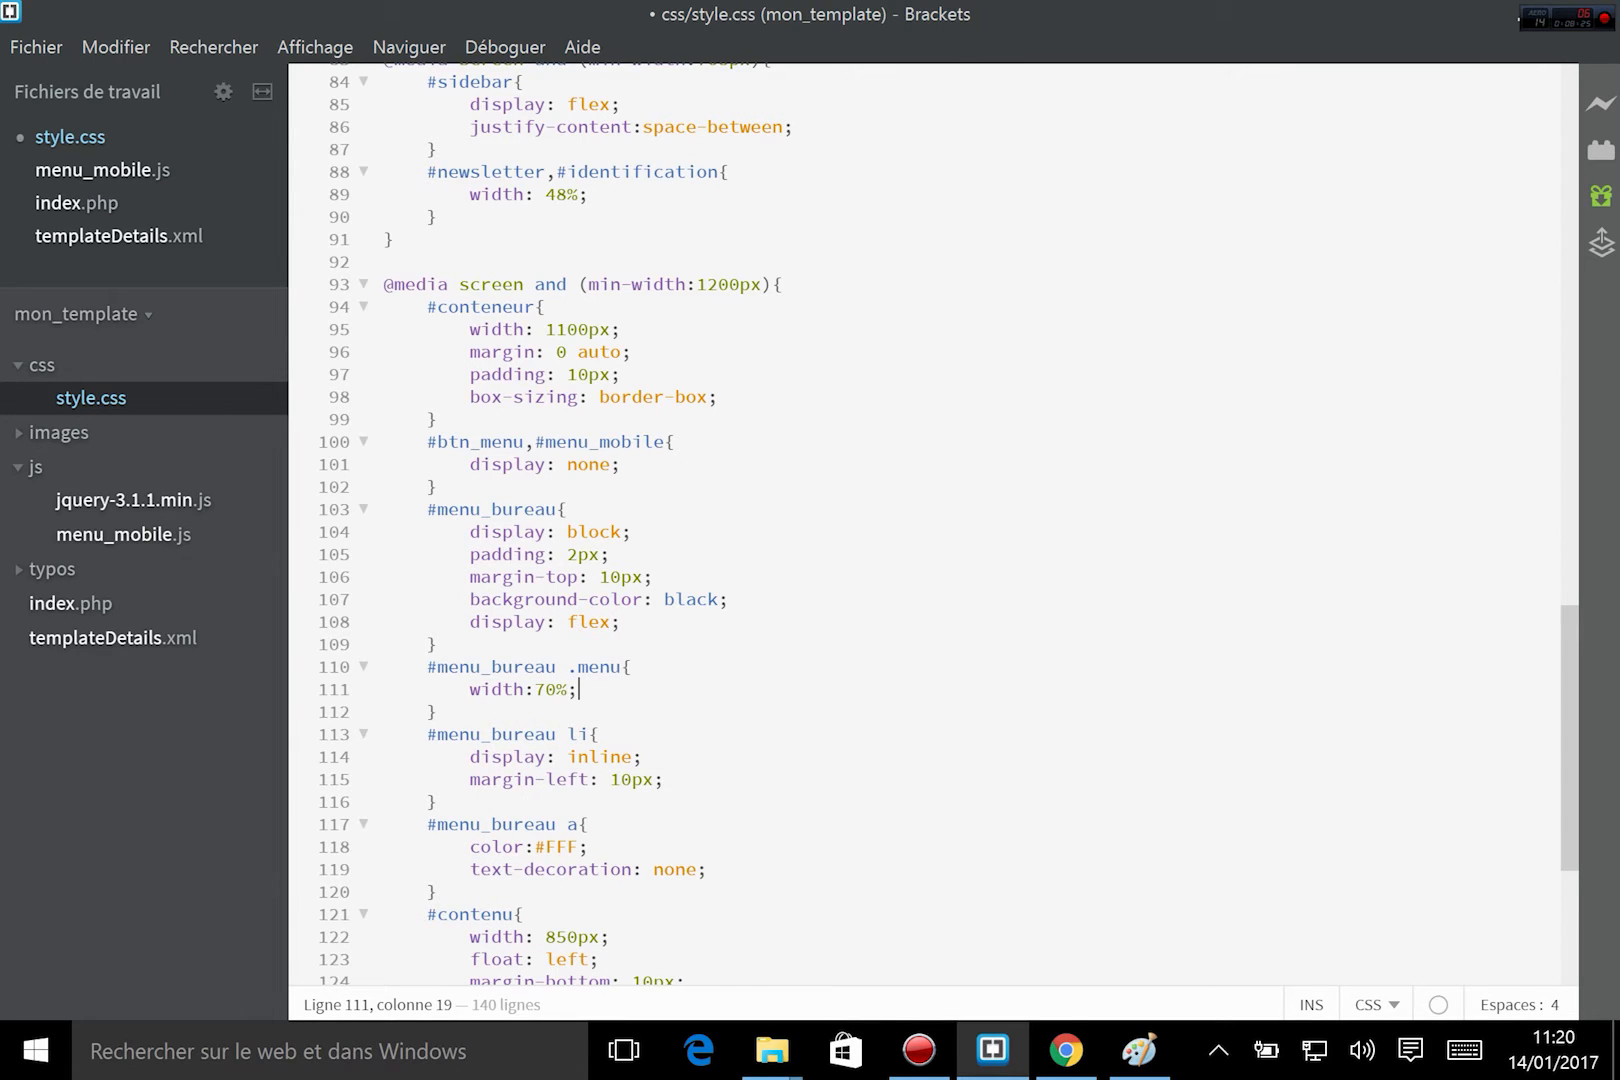
pyautogui.press('Down')
# Duplicate the #menu_bureau .menu rule below itself as #menu_bureau .search with width:30%, and save style.css.
pyautogui.moveTo(427, 666); pyautogui.dragTo(438, 711)
pyautogui.hotkey('ctrl', 'c')
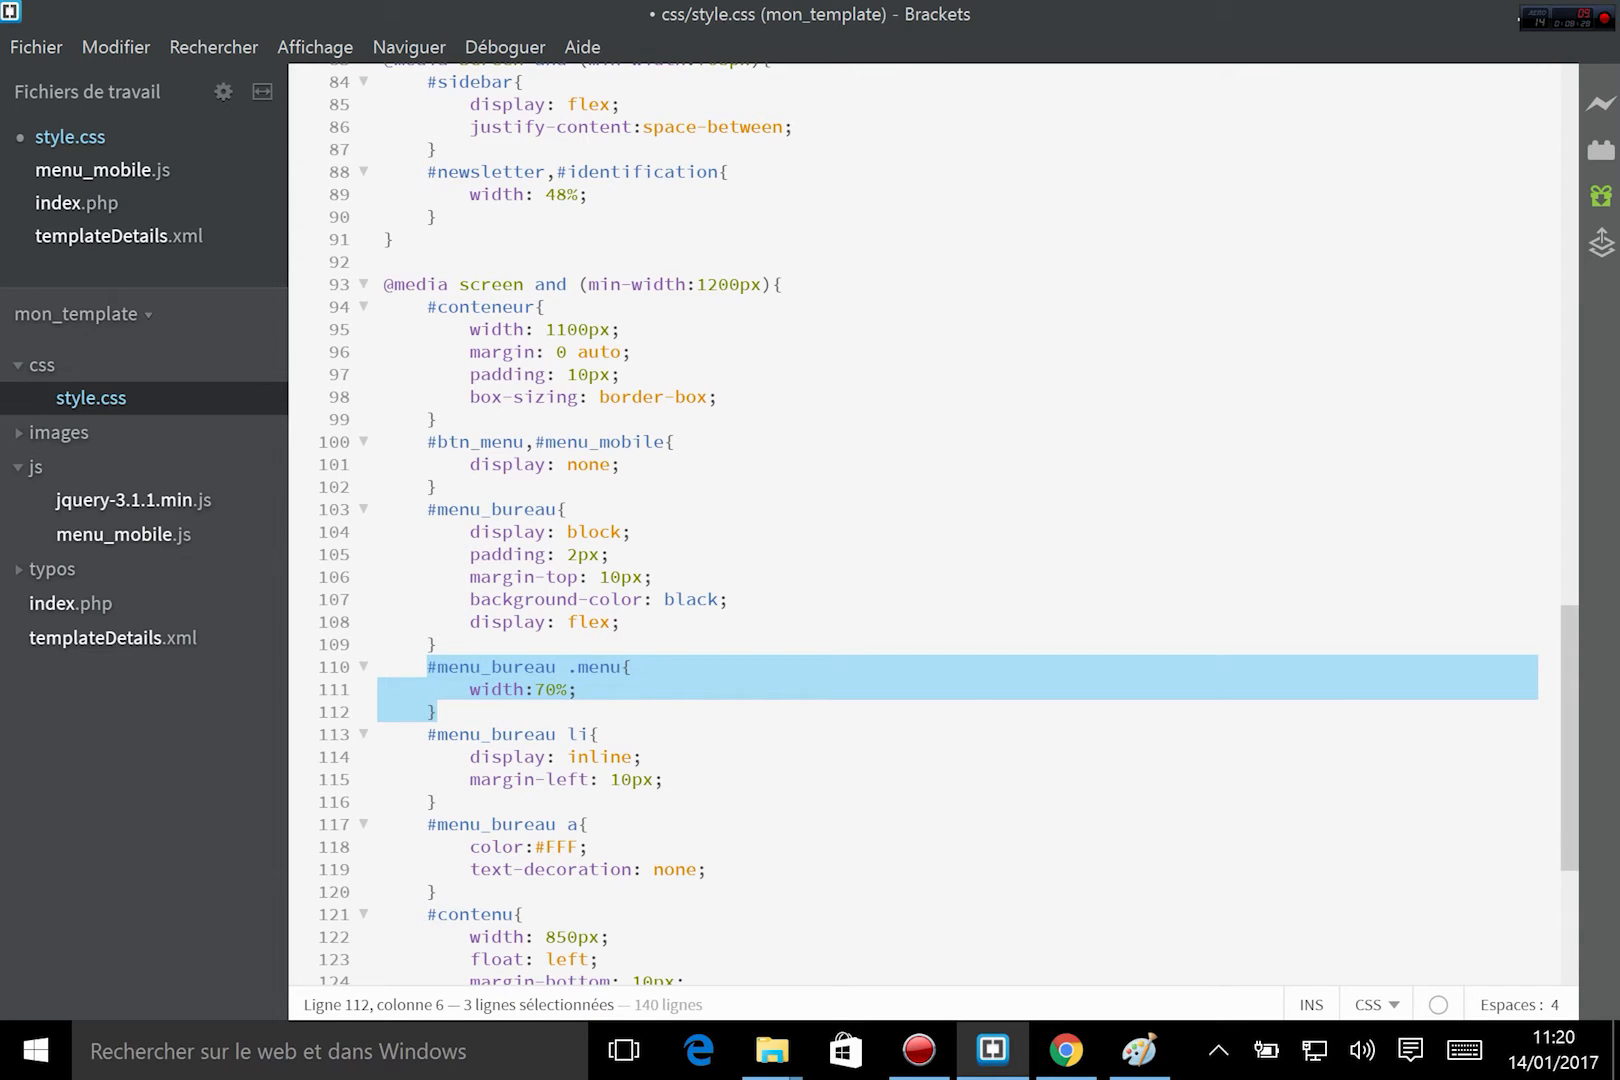
pyautogui.press('Right')
pyautogui.press('Return')
pyautogui.hotkey('ctrl', 'v')
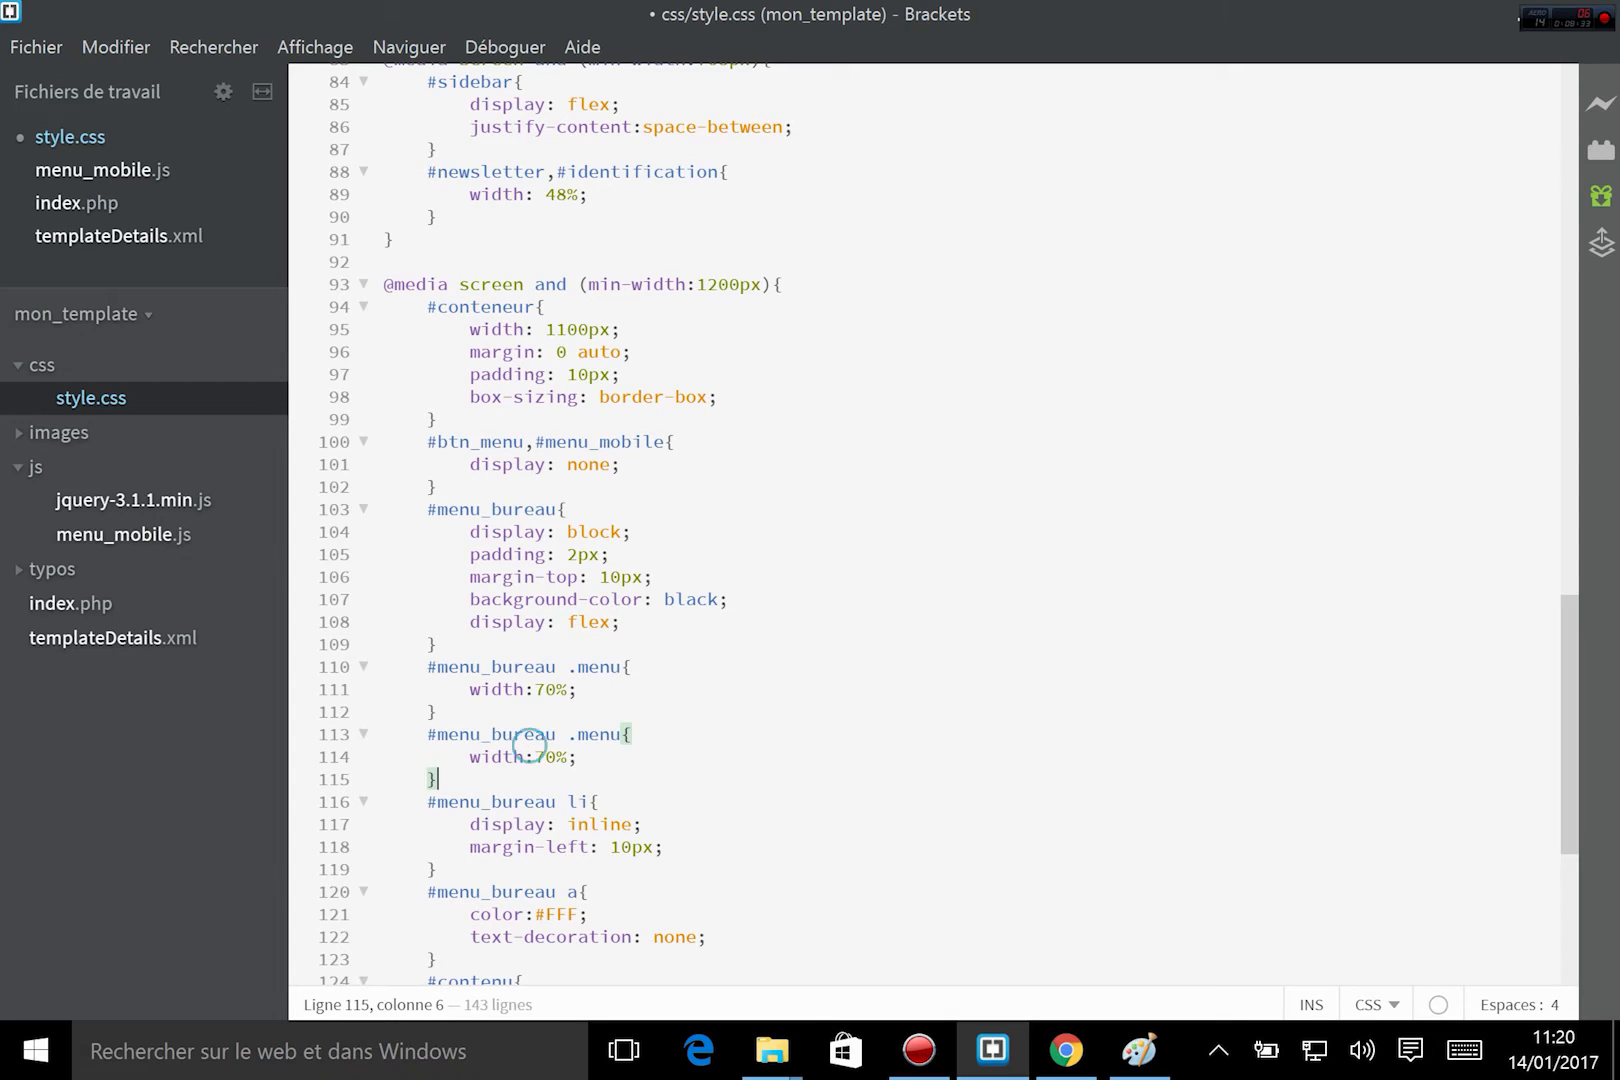
pyautogui.click(545, 756)
pyautogui.press('BackSpace')
pyautogui.write('3')
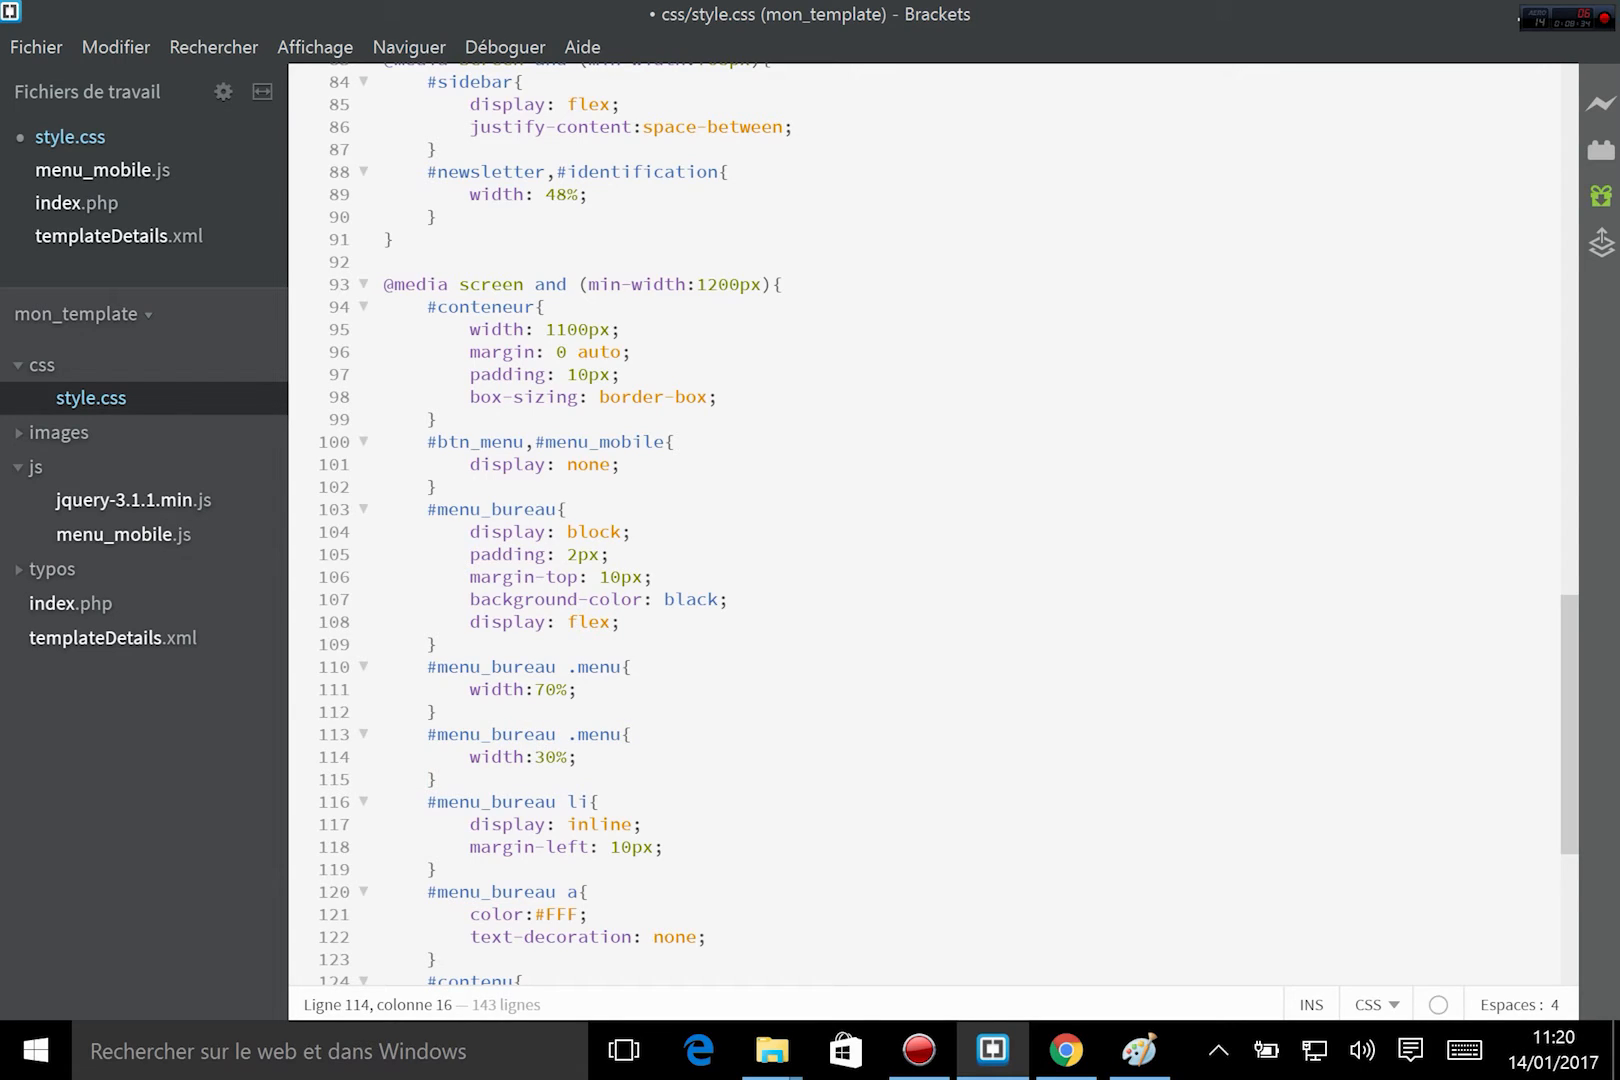
pyautogui.doubleClick(600, 734)
pyautogui.write('search')
pyautogui.hotkey('ctrl', 's')
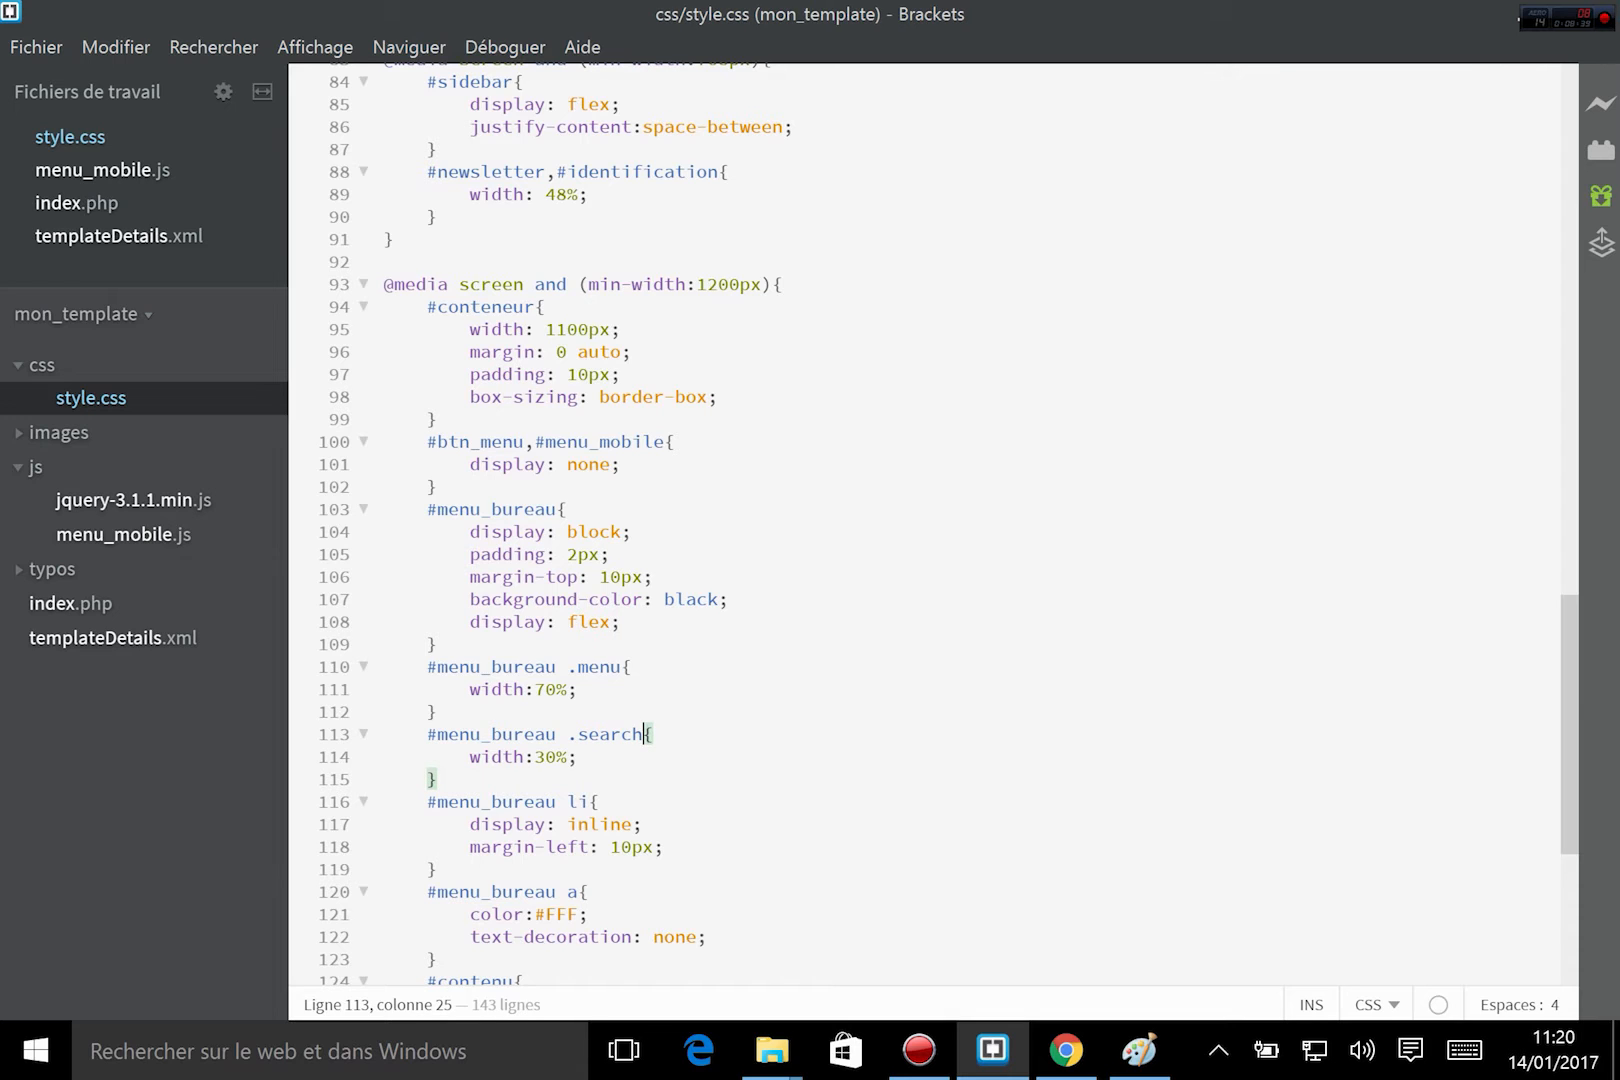
# Switch to Chrome, reload the Accueil page and compare the search box's placement in the menu bar with the wireframe in Paint.
pyautogui.click(1066, 1050)
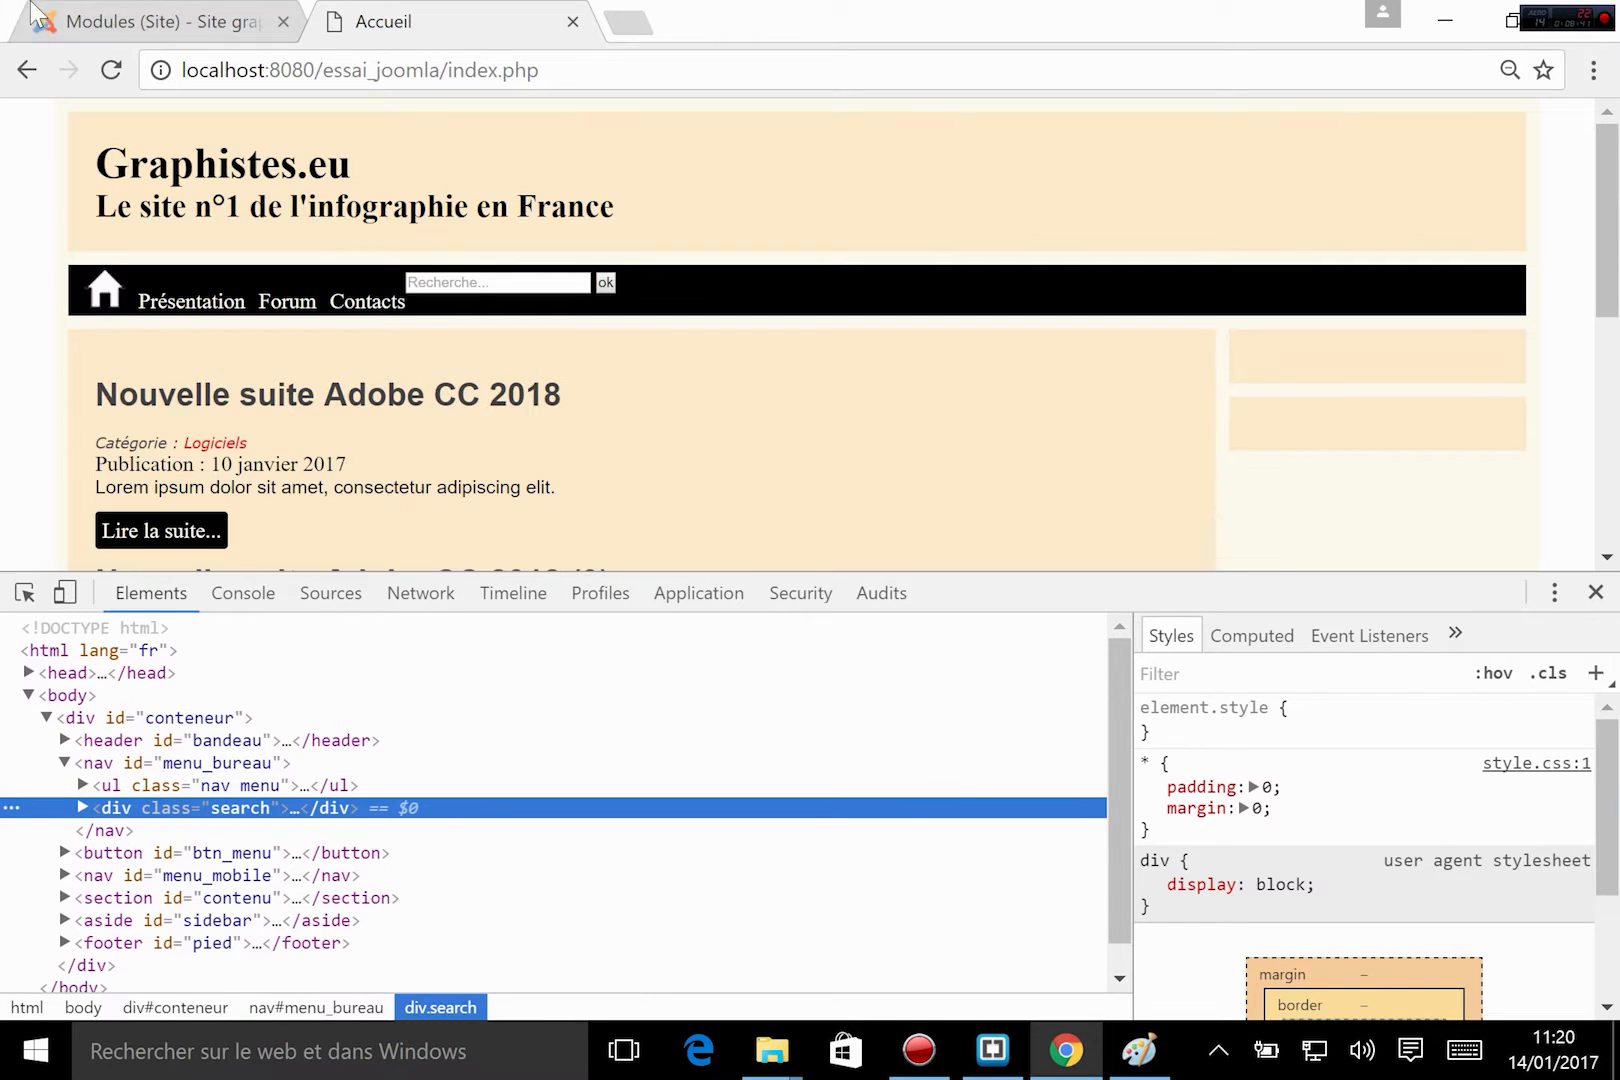
pyautogui.click(108, 70)
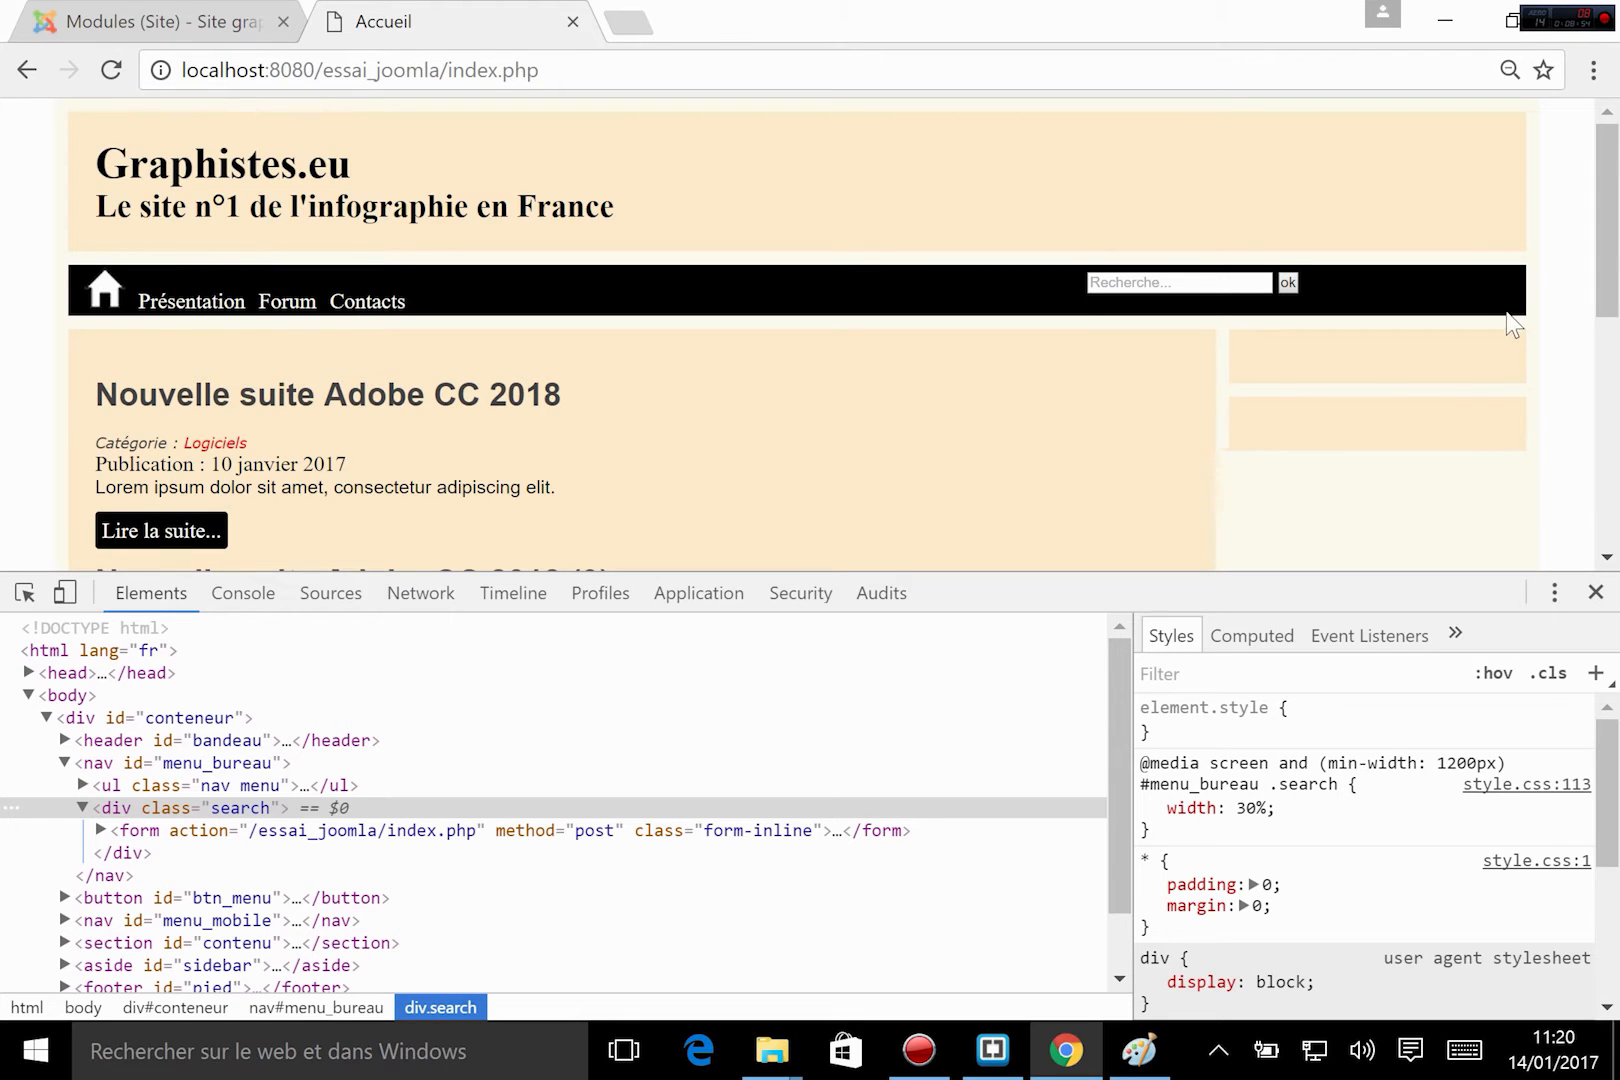
pyautogui.scroll(-5, 967, 463)
pyautogui.scroll(5, 967, 463)
pyautogui.click(1152, 279)
pyautogui.scroll(-5, 862, 435)
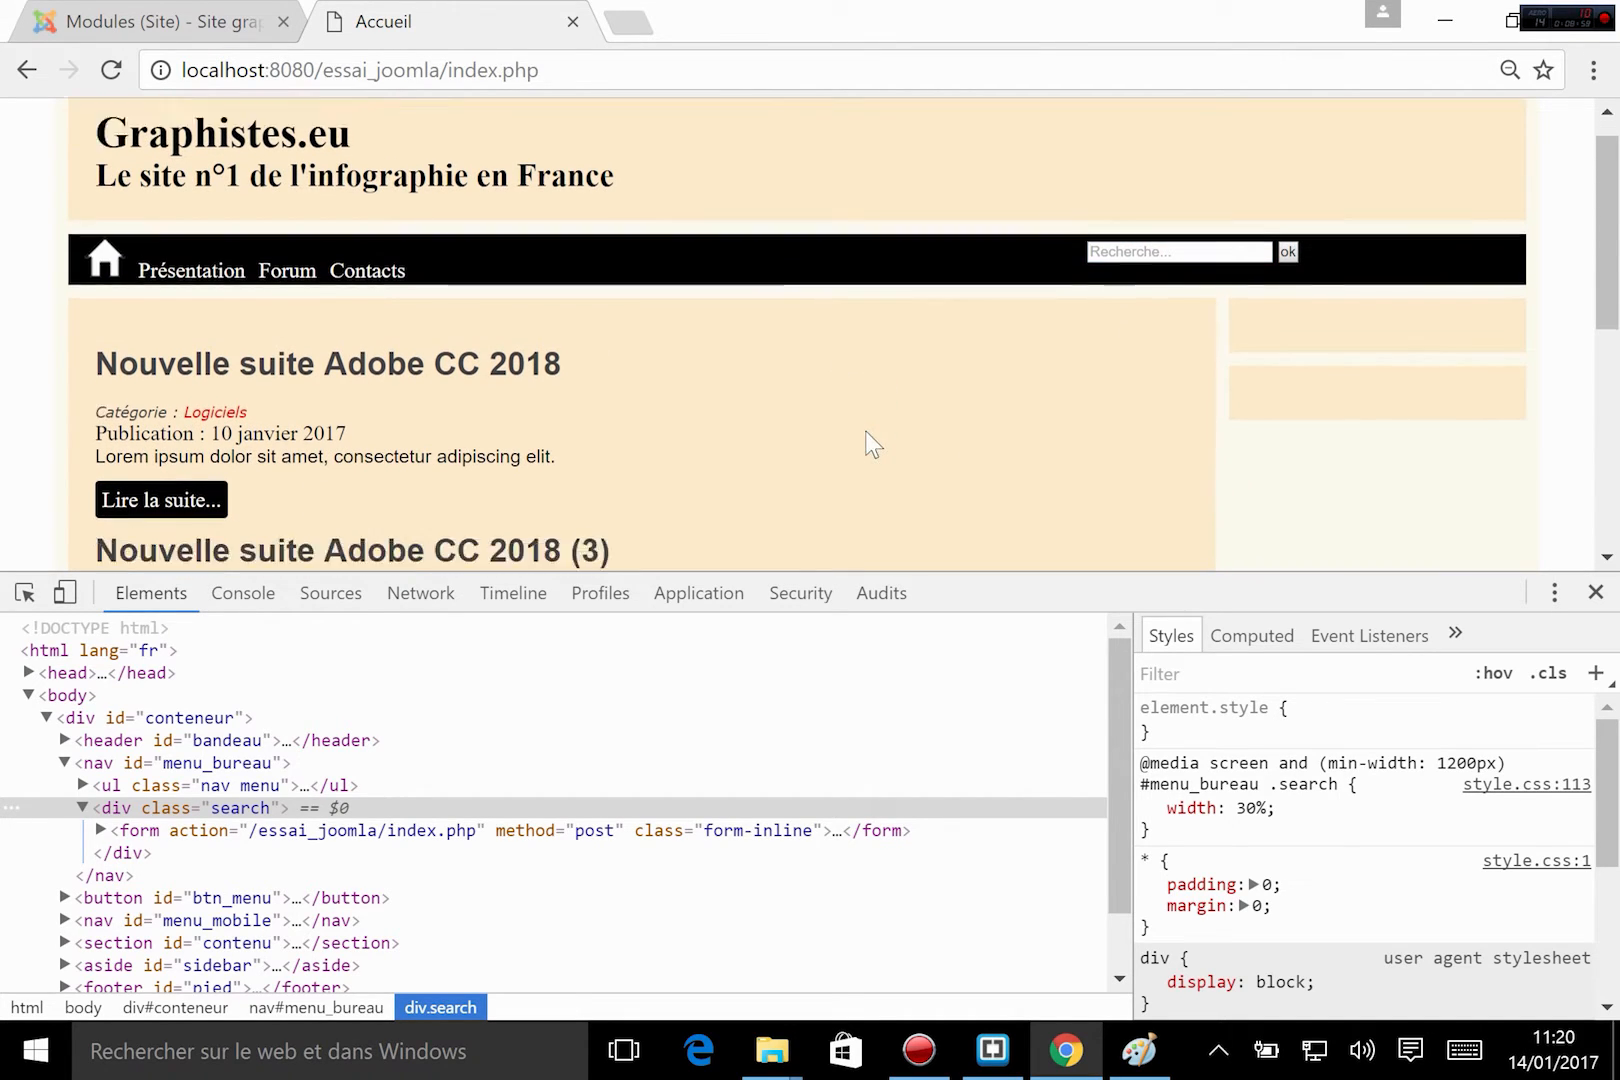
pyautogui.scroll(5, 867, 434)
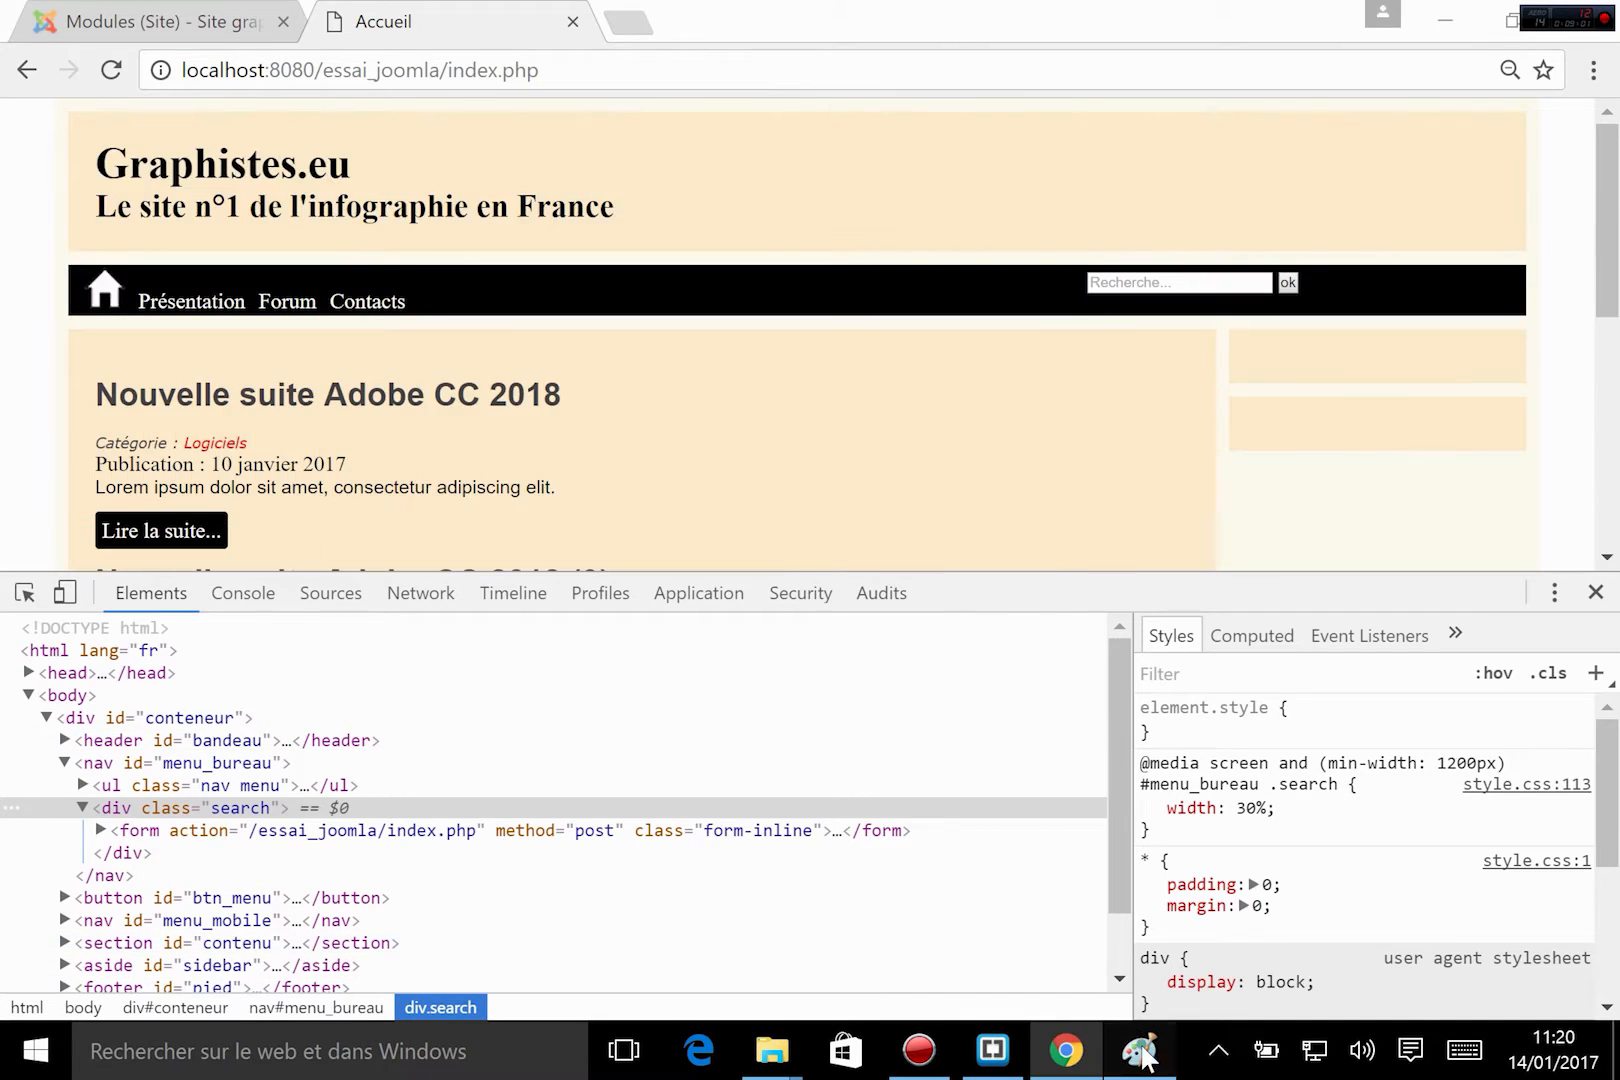
pyautogui.click(1139, 1050)
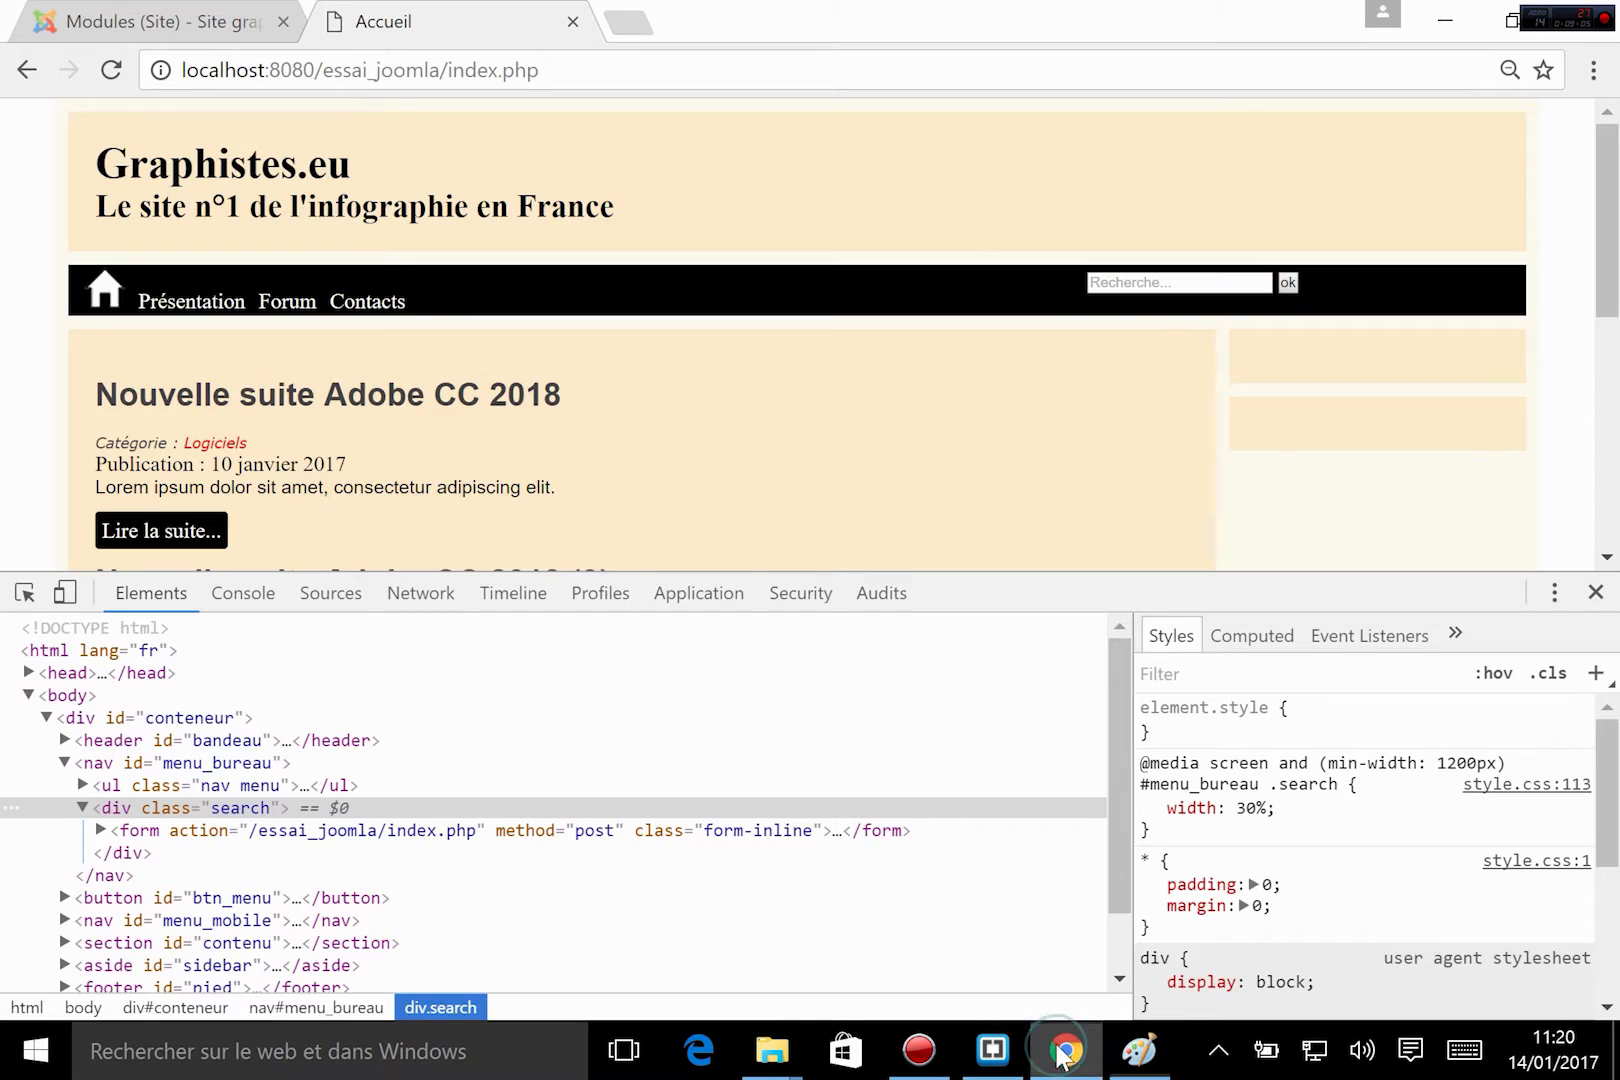
pyautogui.click(1066, 1050)
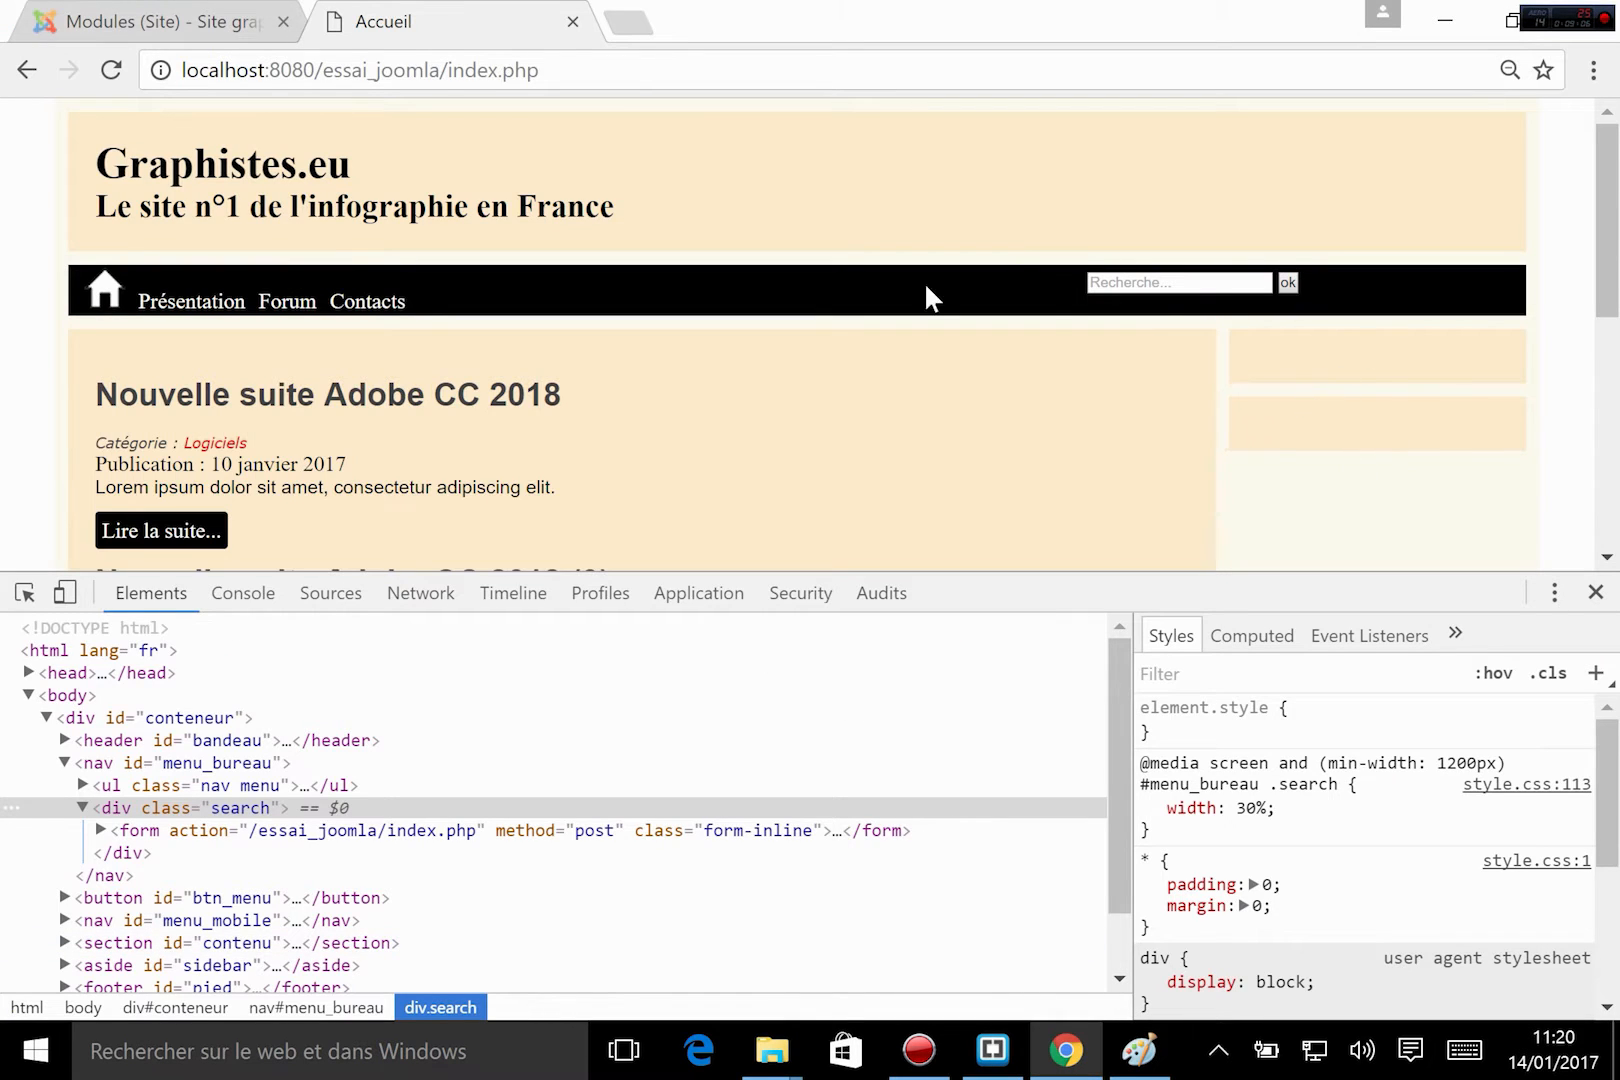
# Return to the Joomla module manager, create a new module of type Connexion and enter the title connexion.
pyautogui.click(150, 21)
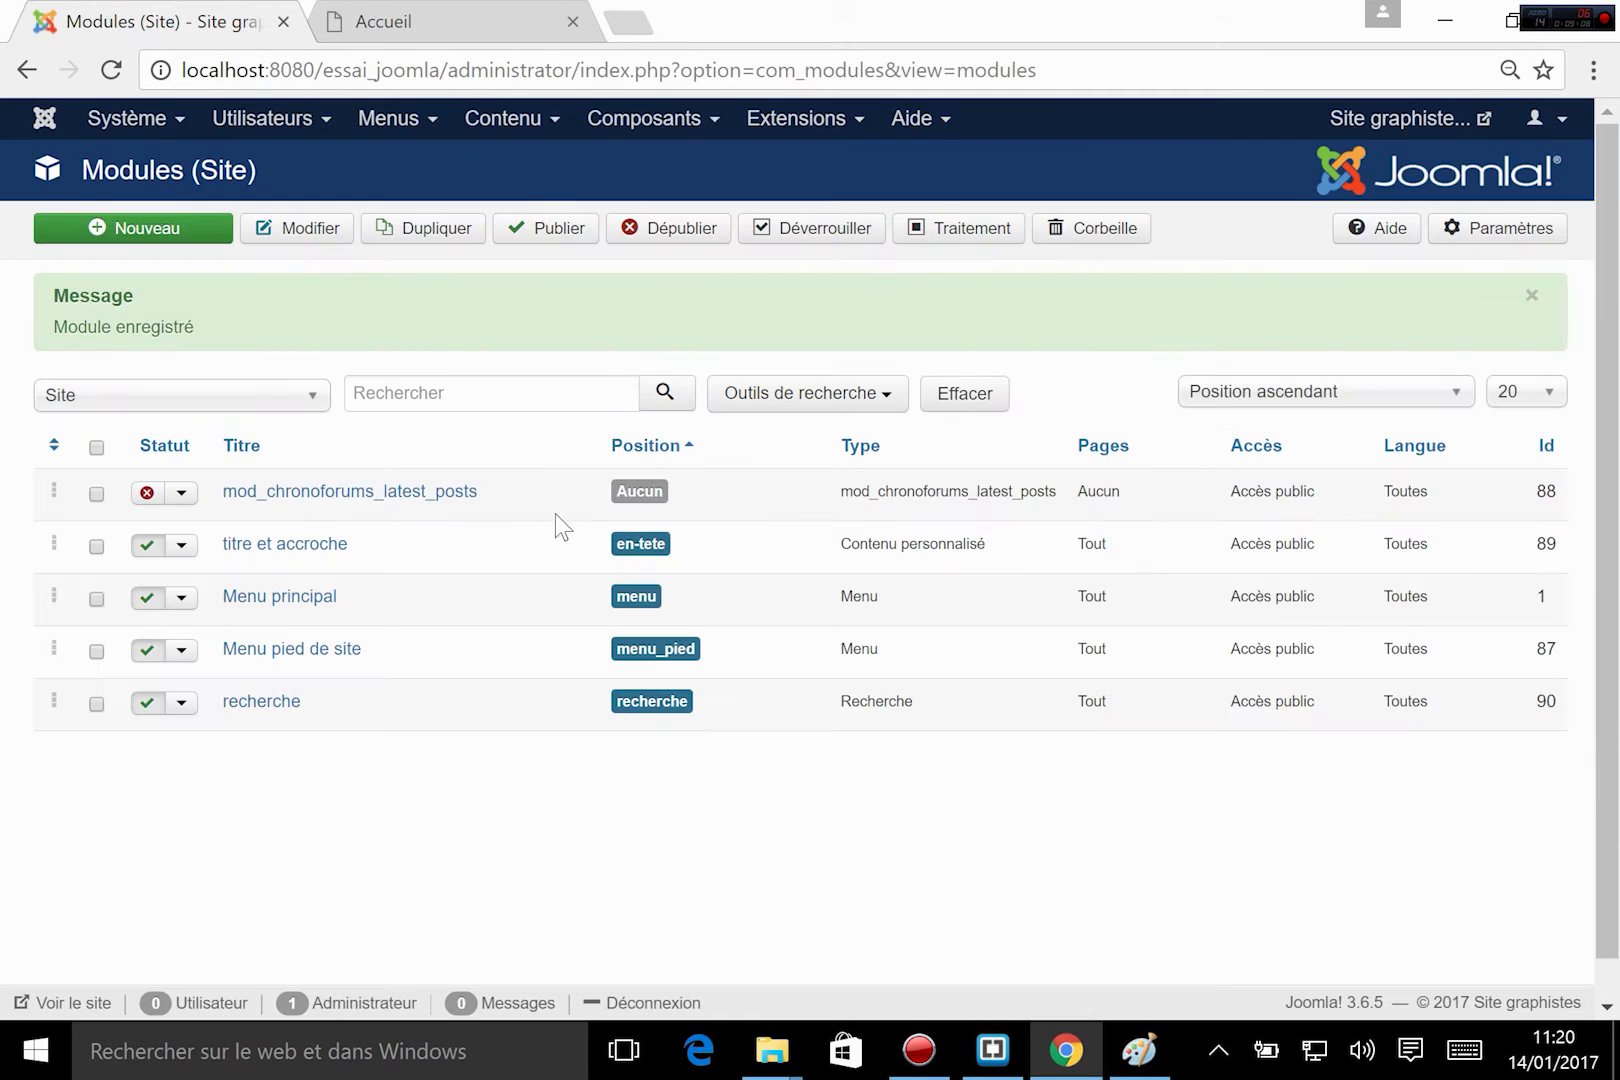
pyautogui.click(163, 228)
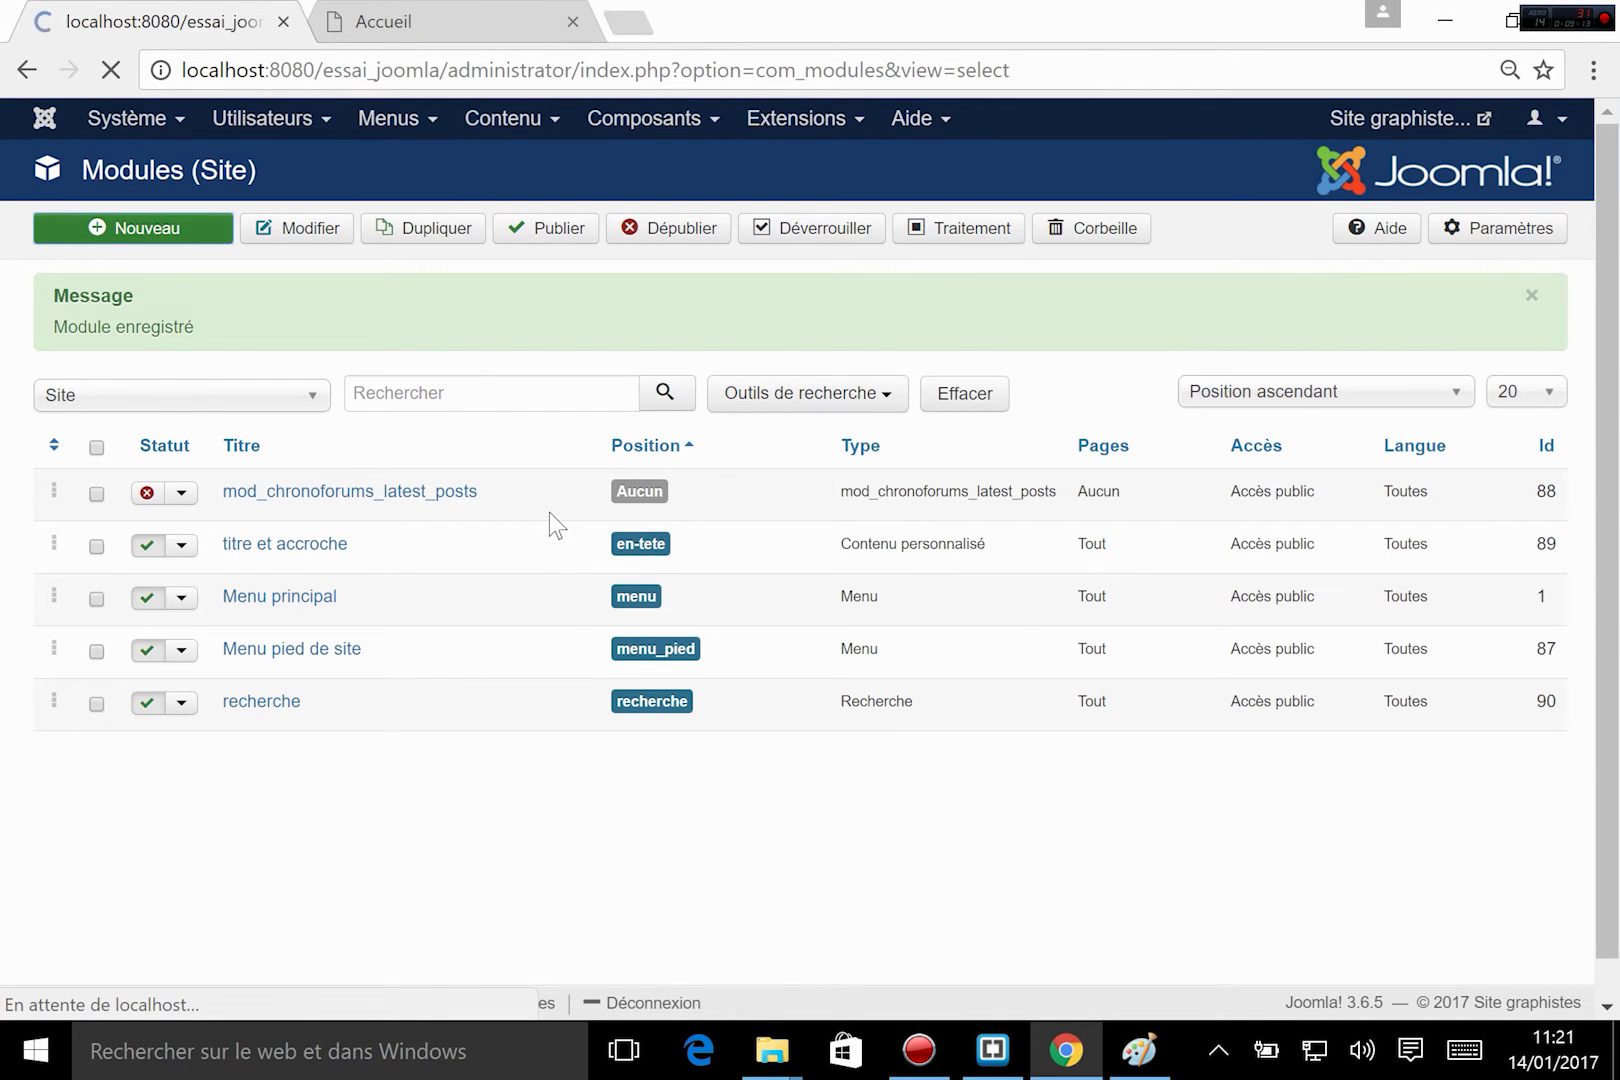
pyautogui.scroll(-1, 297, 389)
pyautogui.scroll(-2, 297, 389)
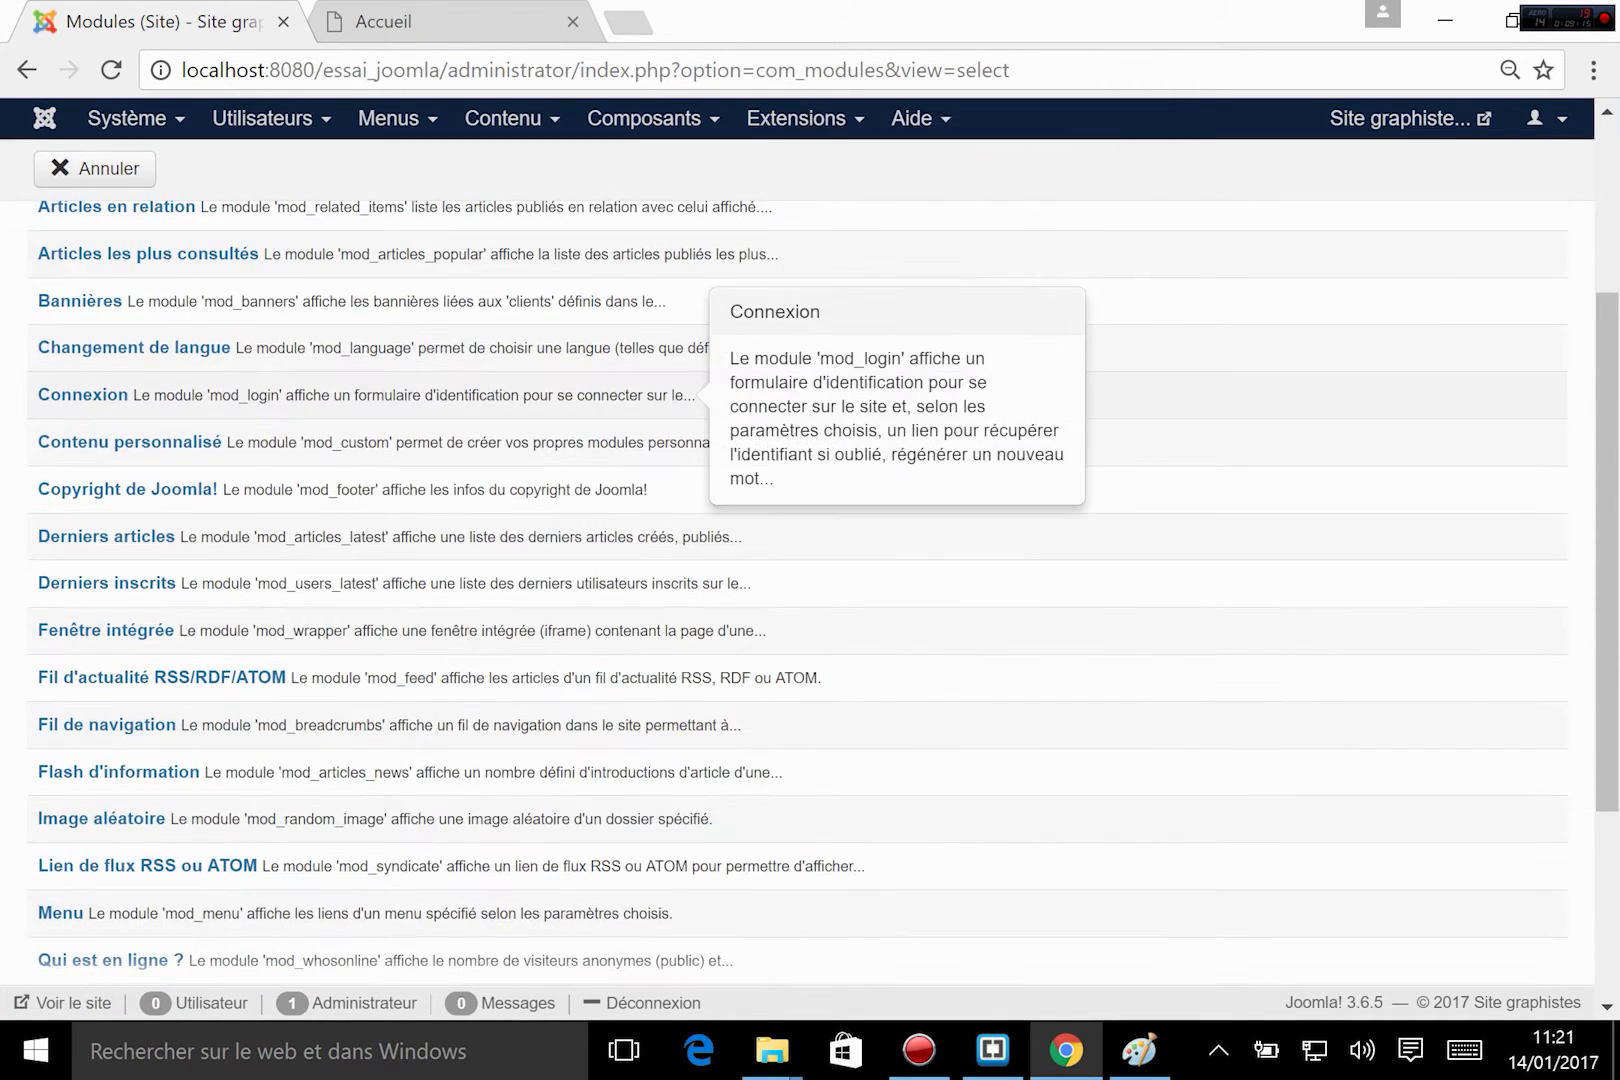
pyautogui.scroll(-3, 385, 845)
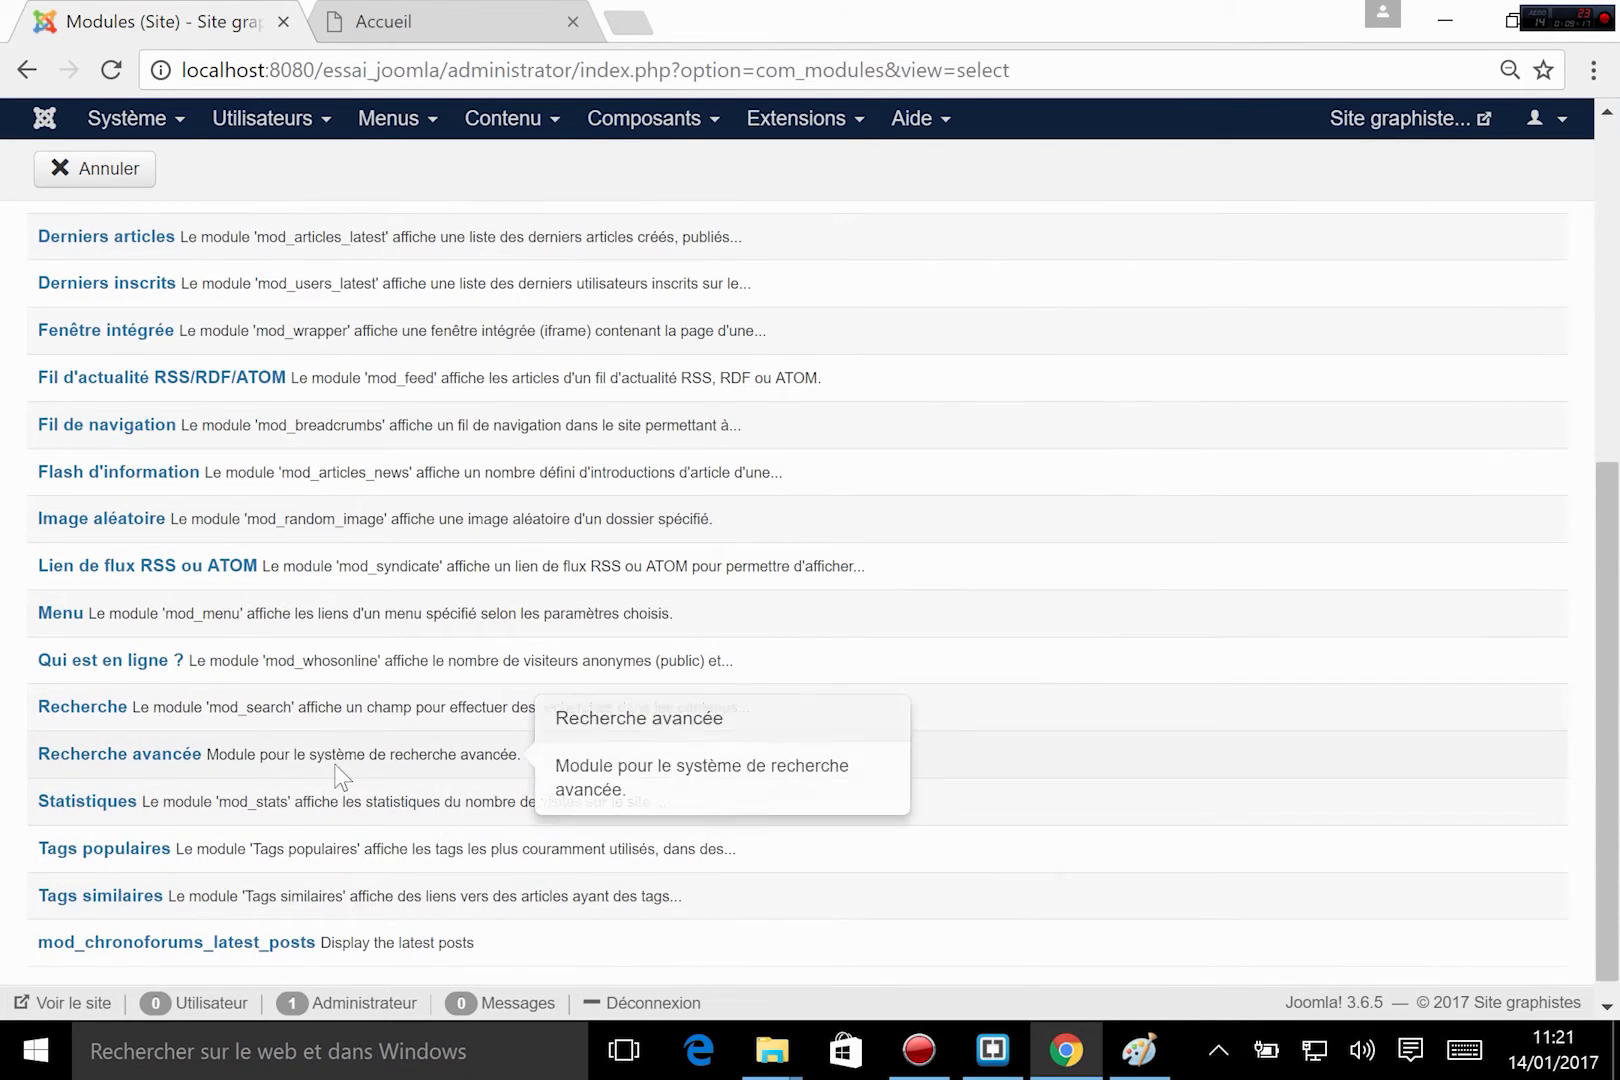
pyautogui.scroll(3, 289, 868)
pyautogui.scroll(3, 622, 765)
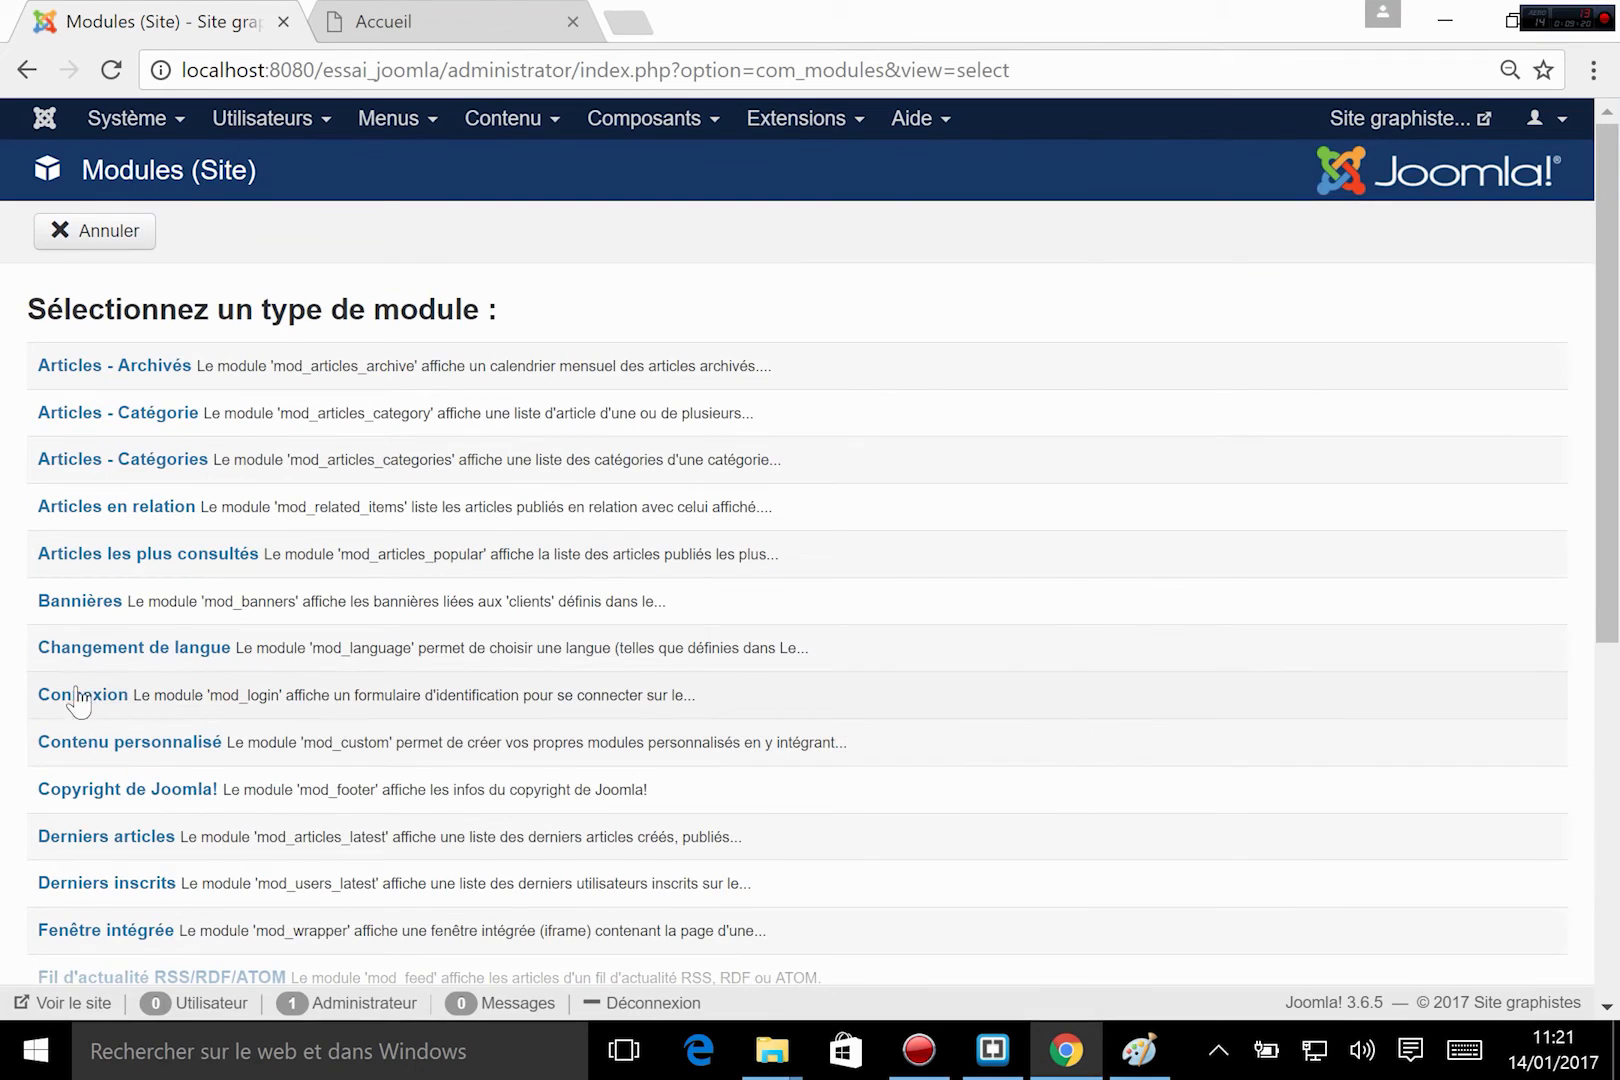
pyautogui.click(86, 698)
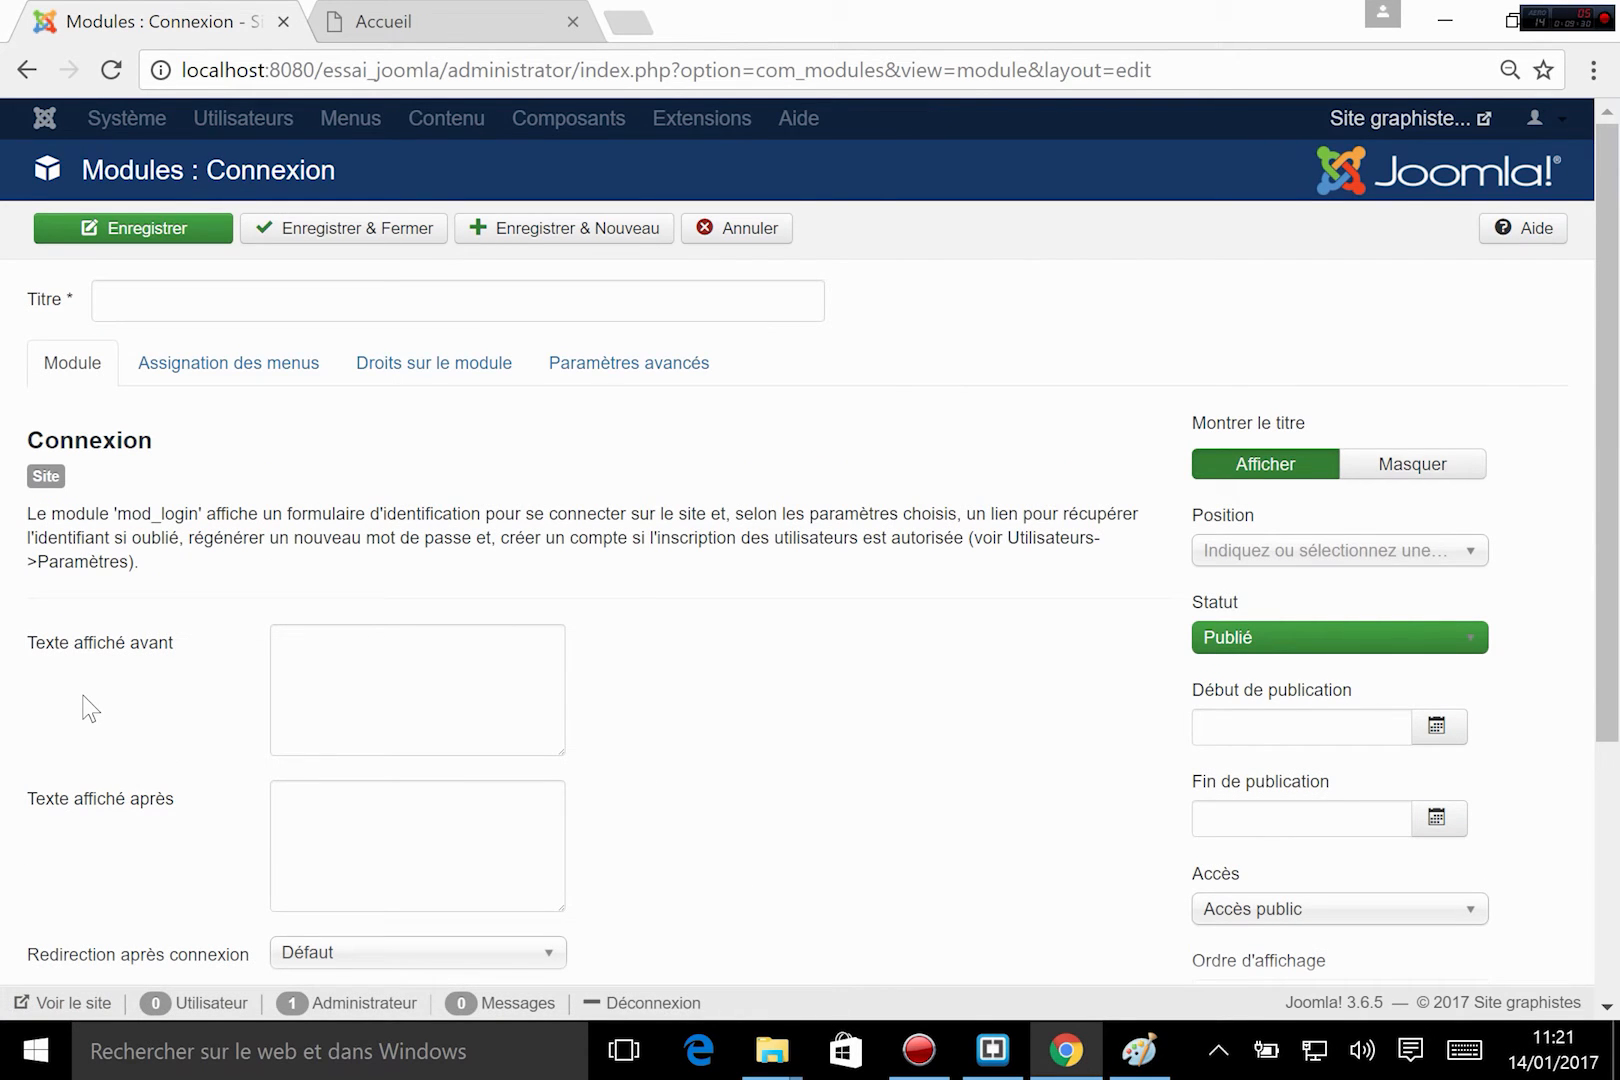
pyautogui.click(181, 292)
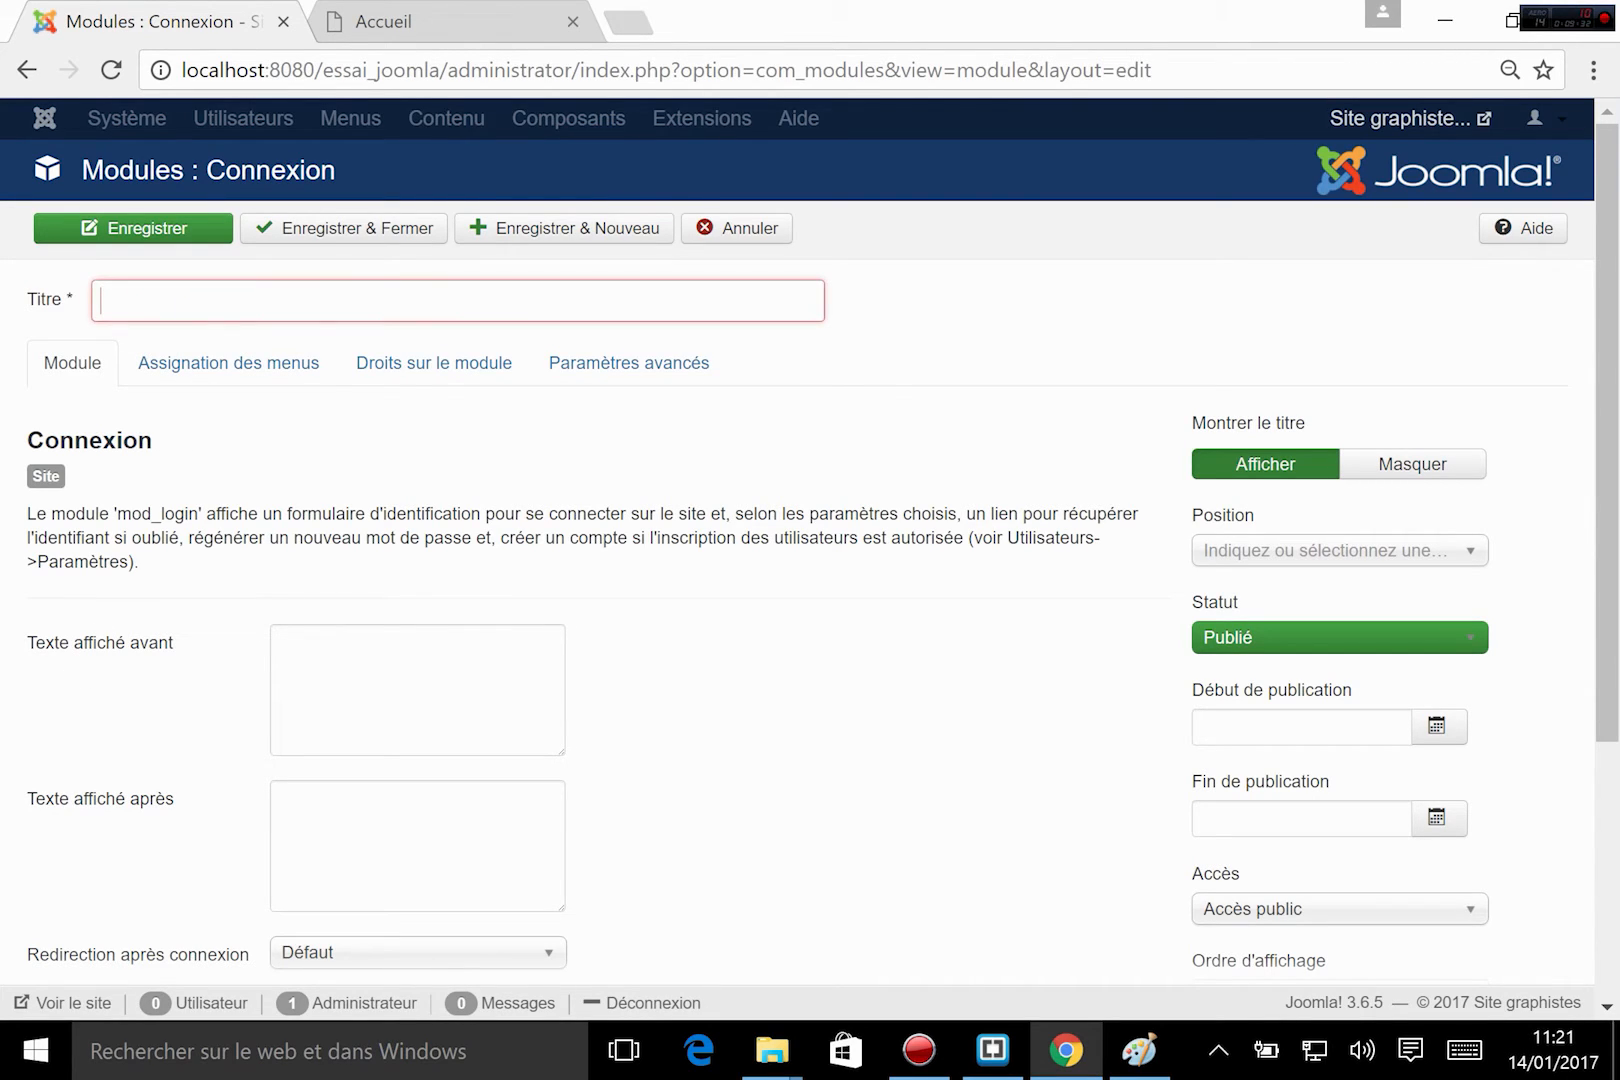
pyautogui.write('Conn')
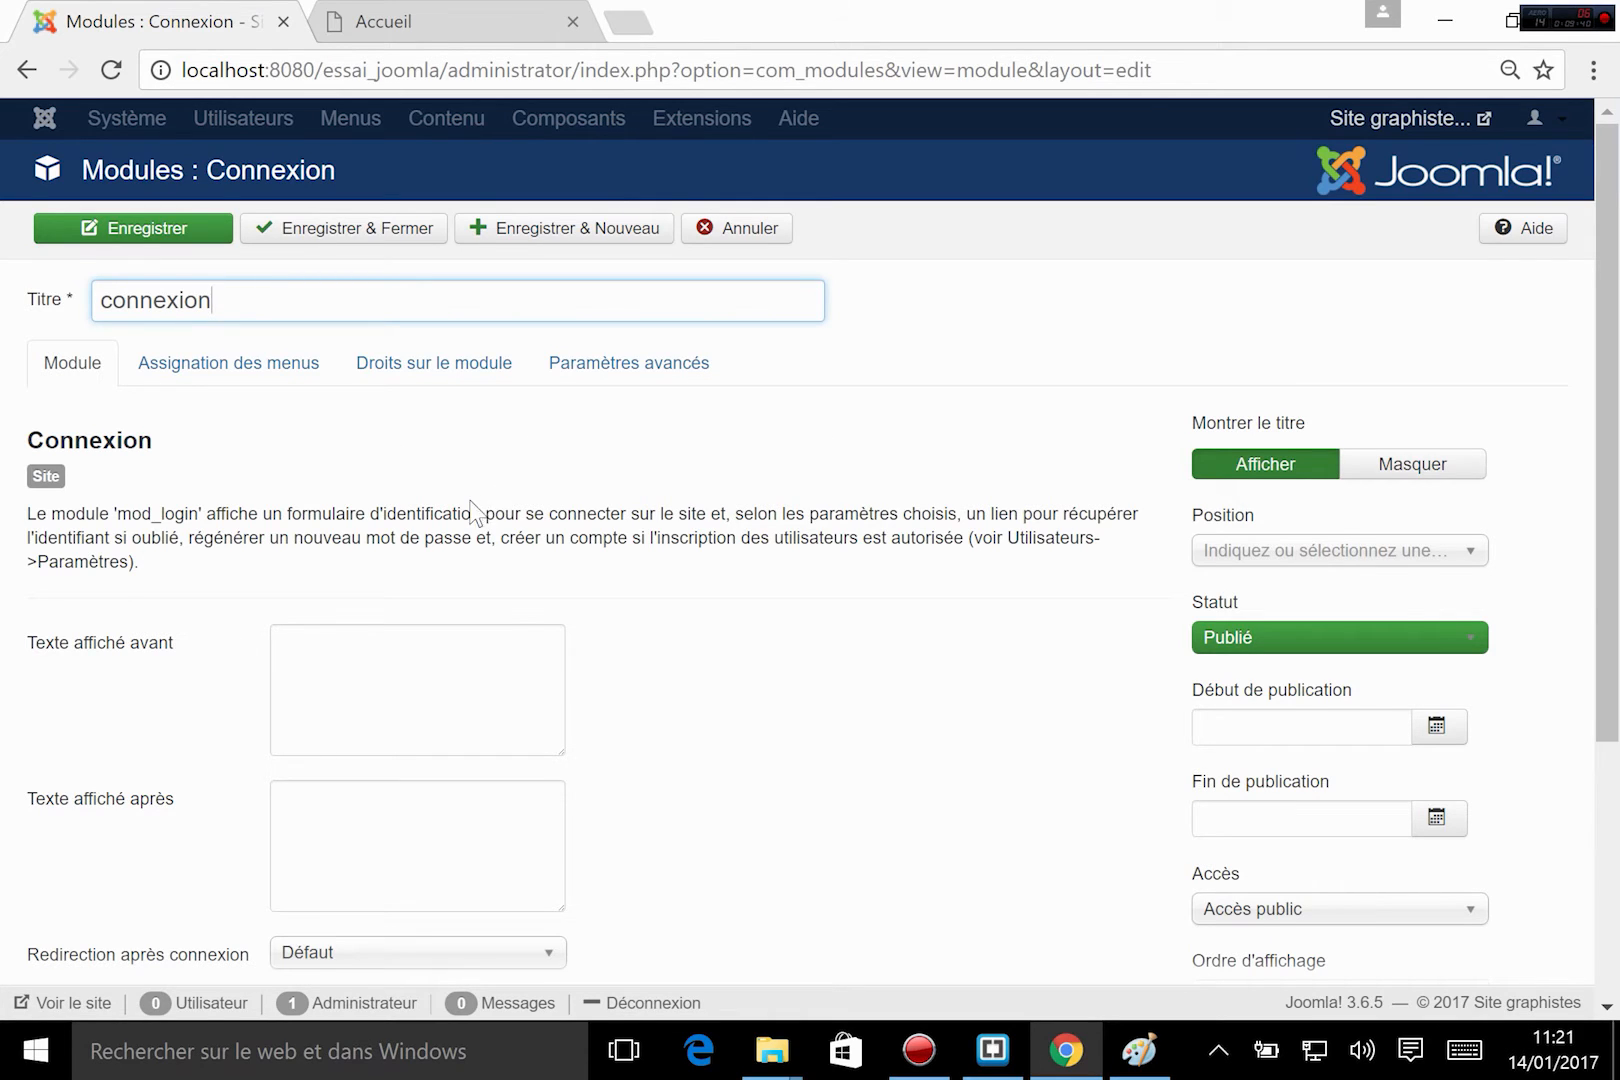
# Examine the Connexion module's Texte affiché avant and Texte affiché après fields and the description of the former.
pyautogui.scroll(-2, 478, 514)
pyautogui.scroll(2, 744, 440)
pyautogui.scroll(-2, 478, 443)
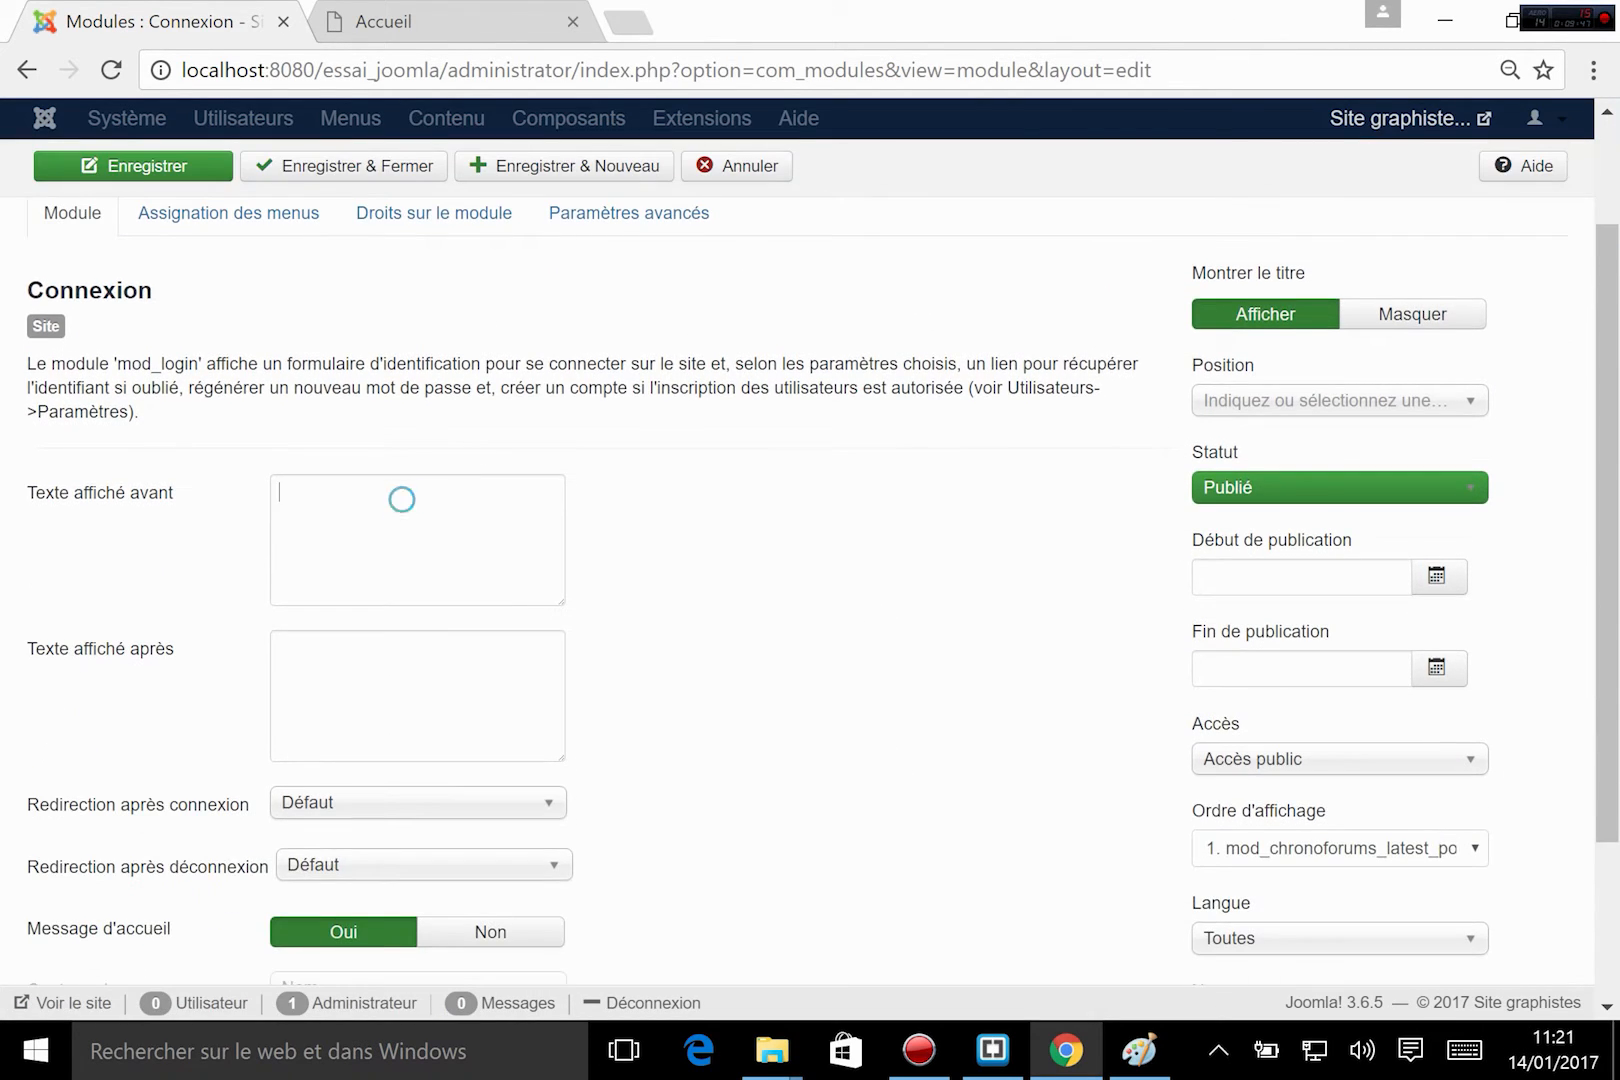
pyautogui.click(400, 497)
pyautogui.click(405, 684)
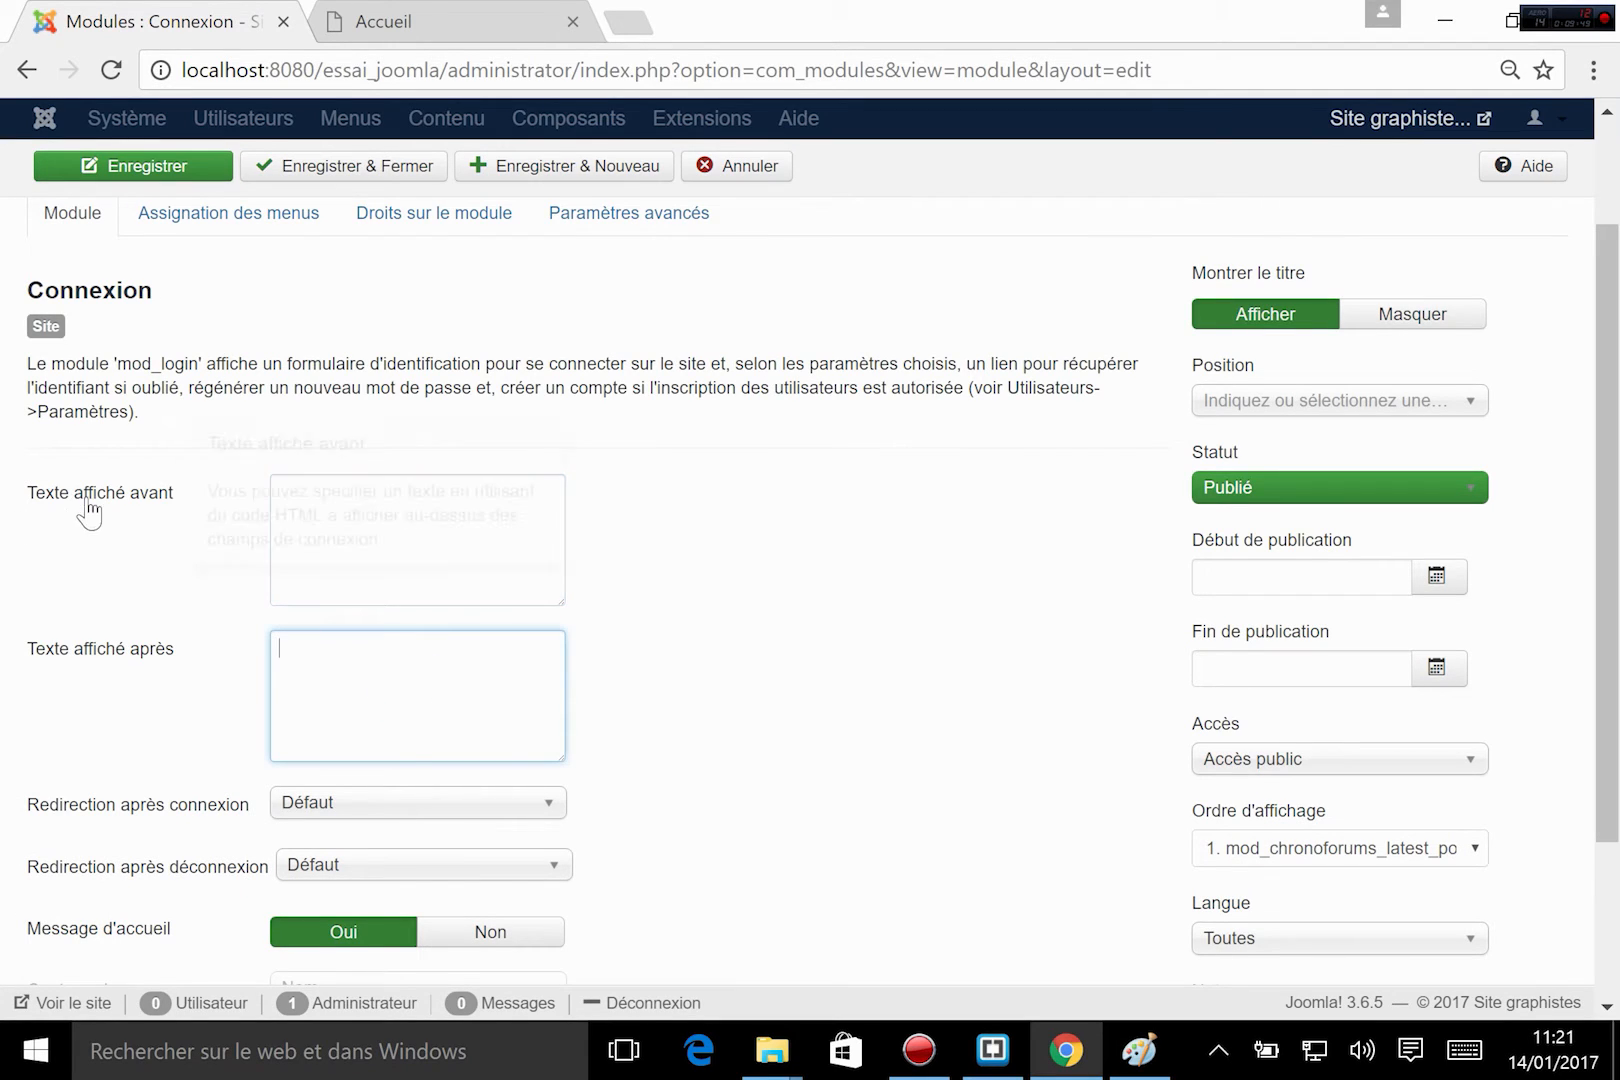
pyautogui.moveTo(91, 509)
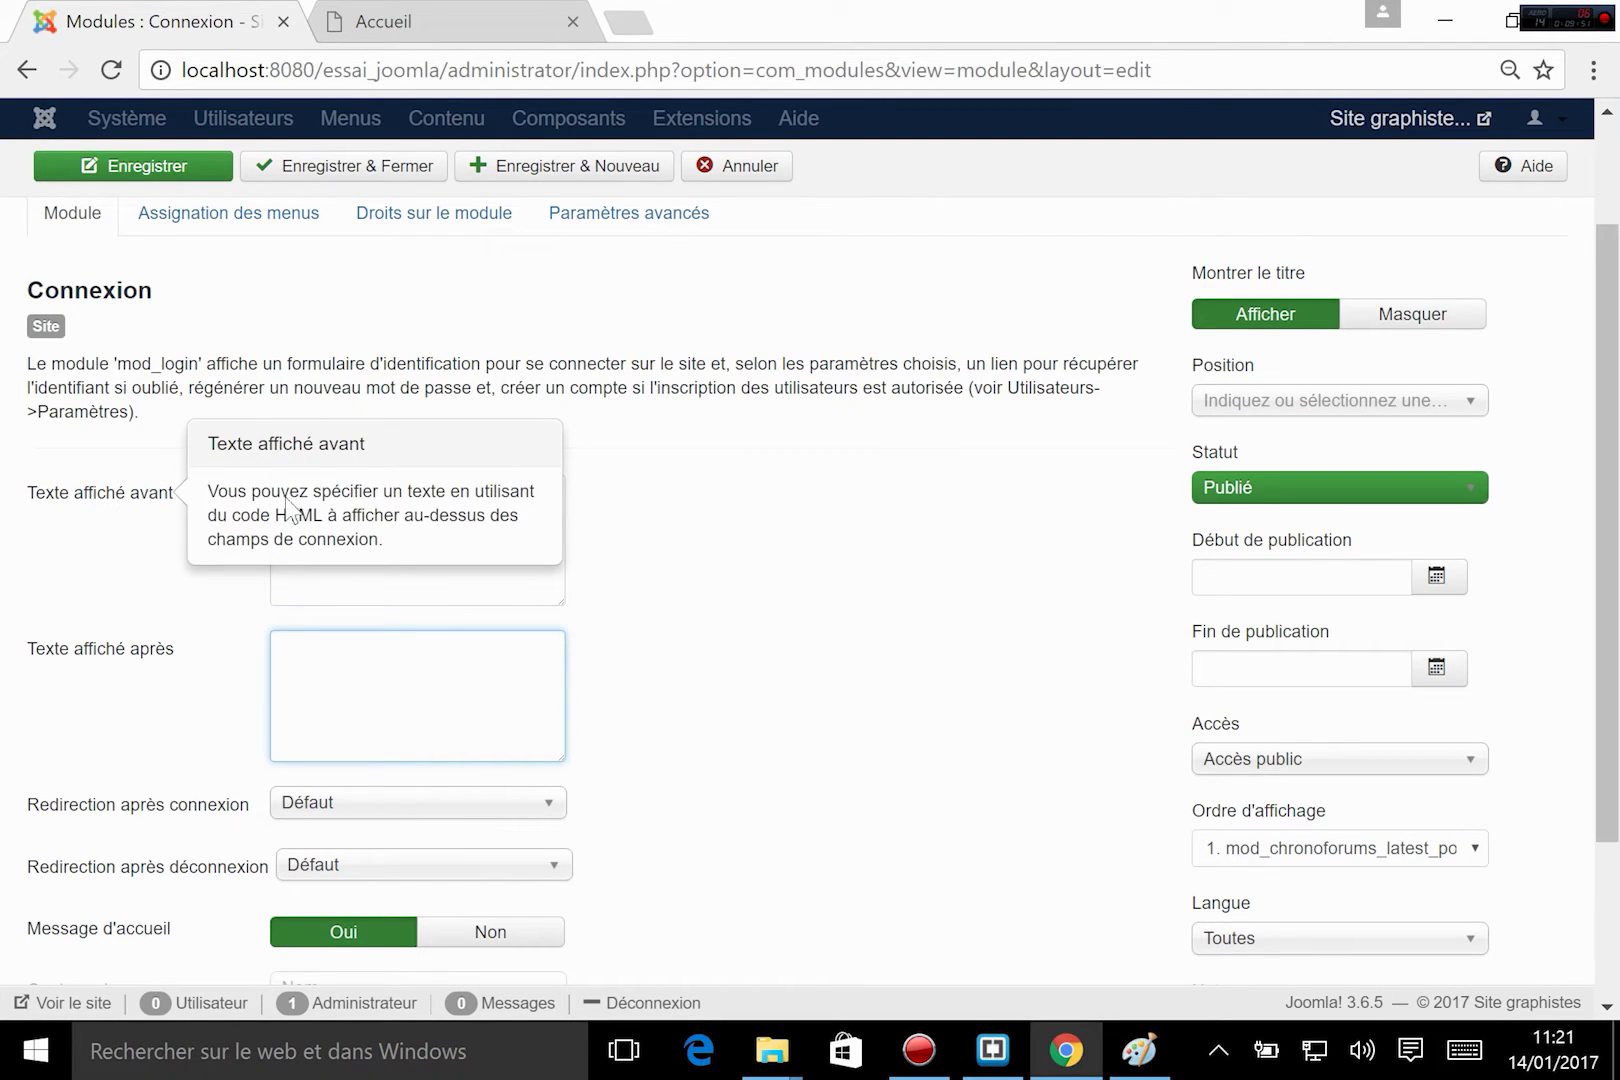
pyautogui.scroll(-2, 700, 465)
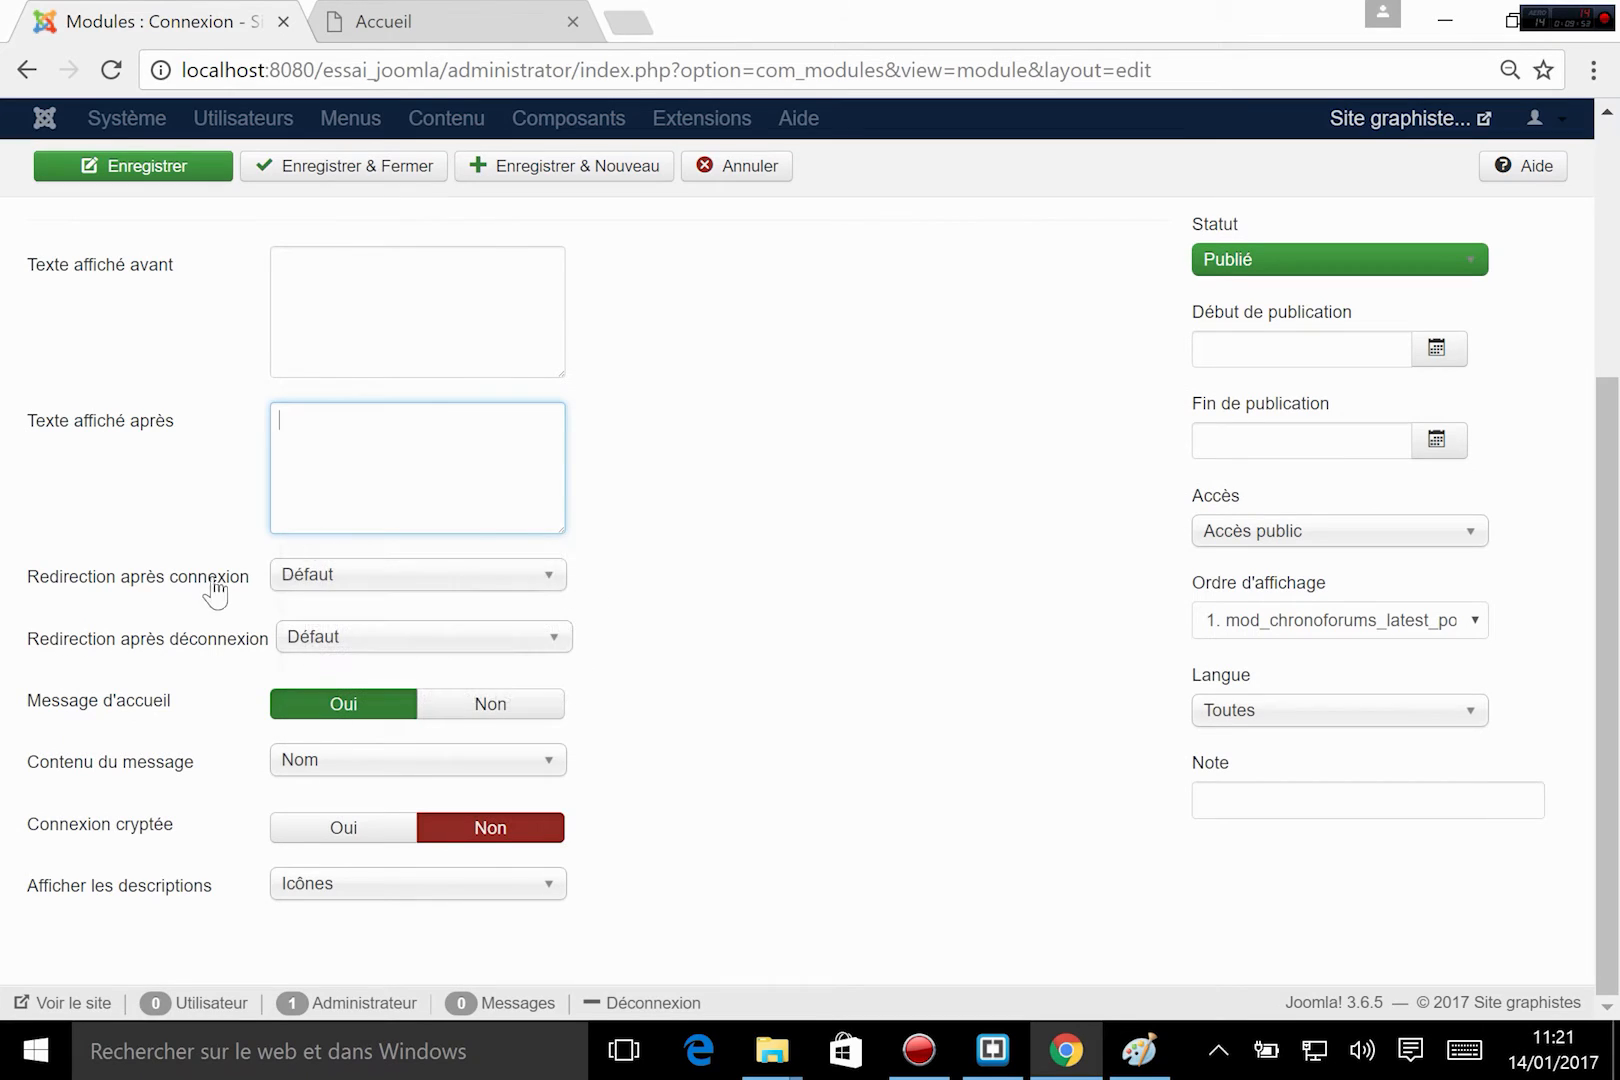
# Examine the choices for redirection after login and logout, the welcome message content and the encrypted connection setting, keeping the defaults.
pyautogui.click(356, 580)
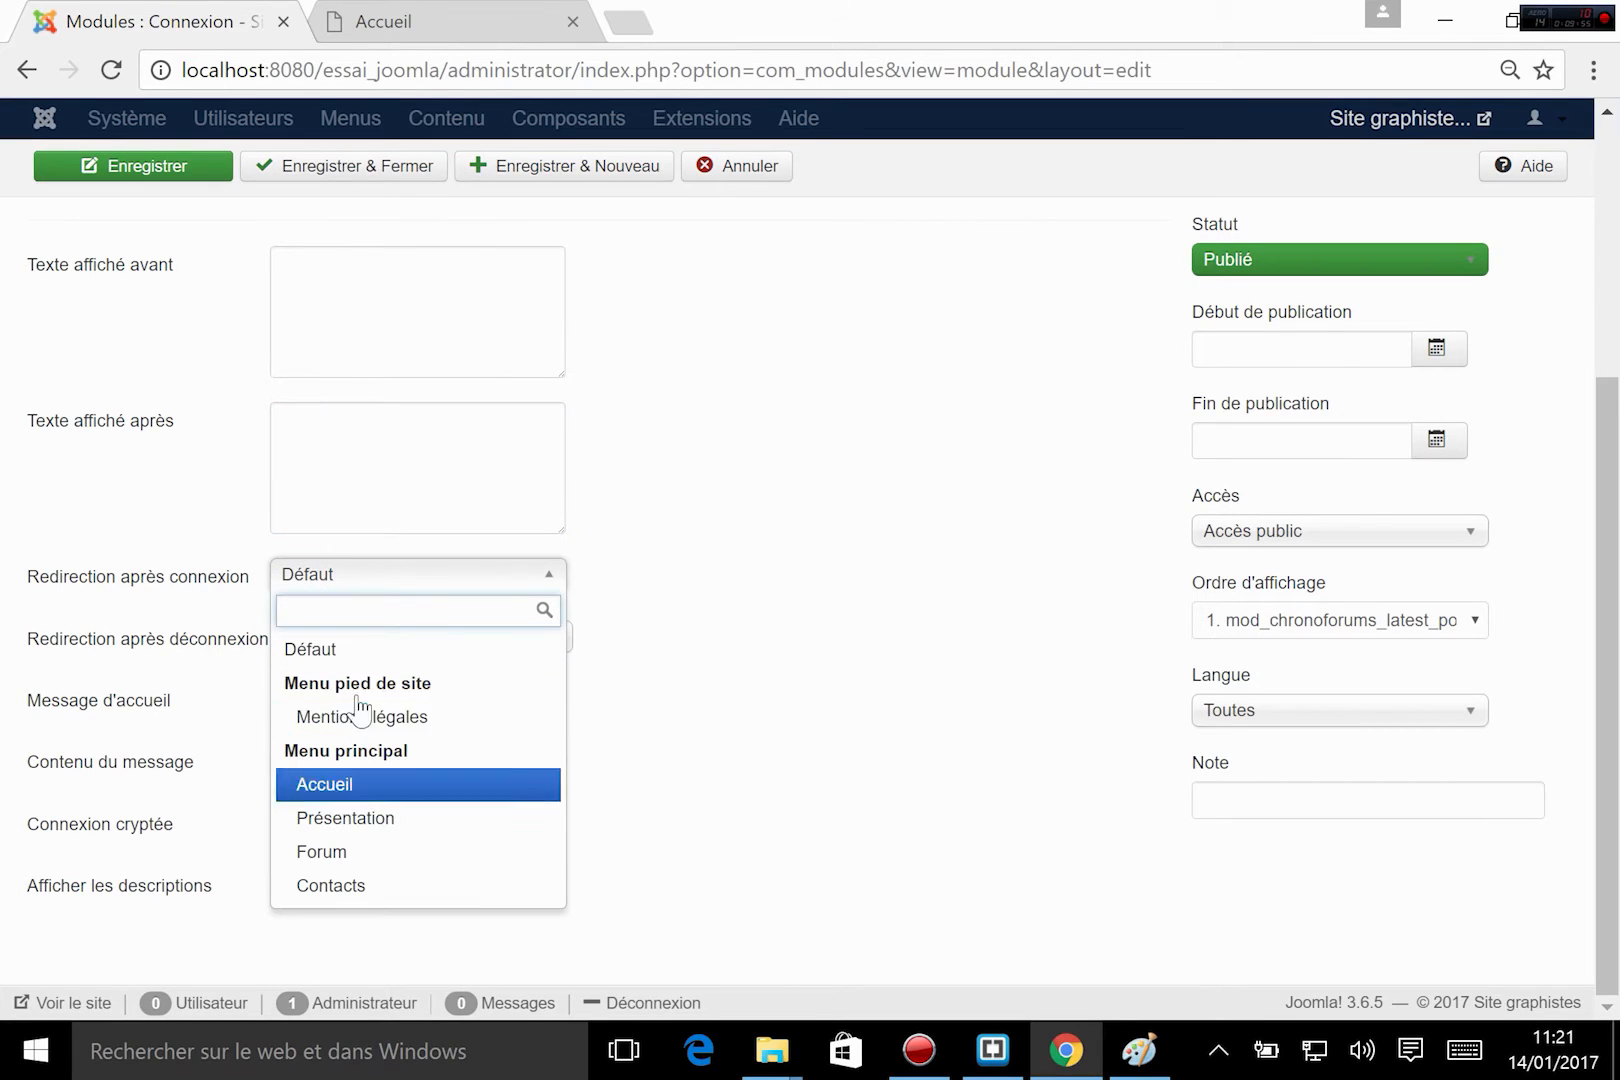
pyautogui.click(799, 648)
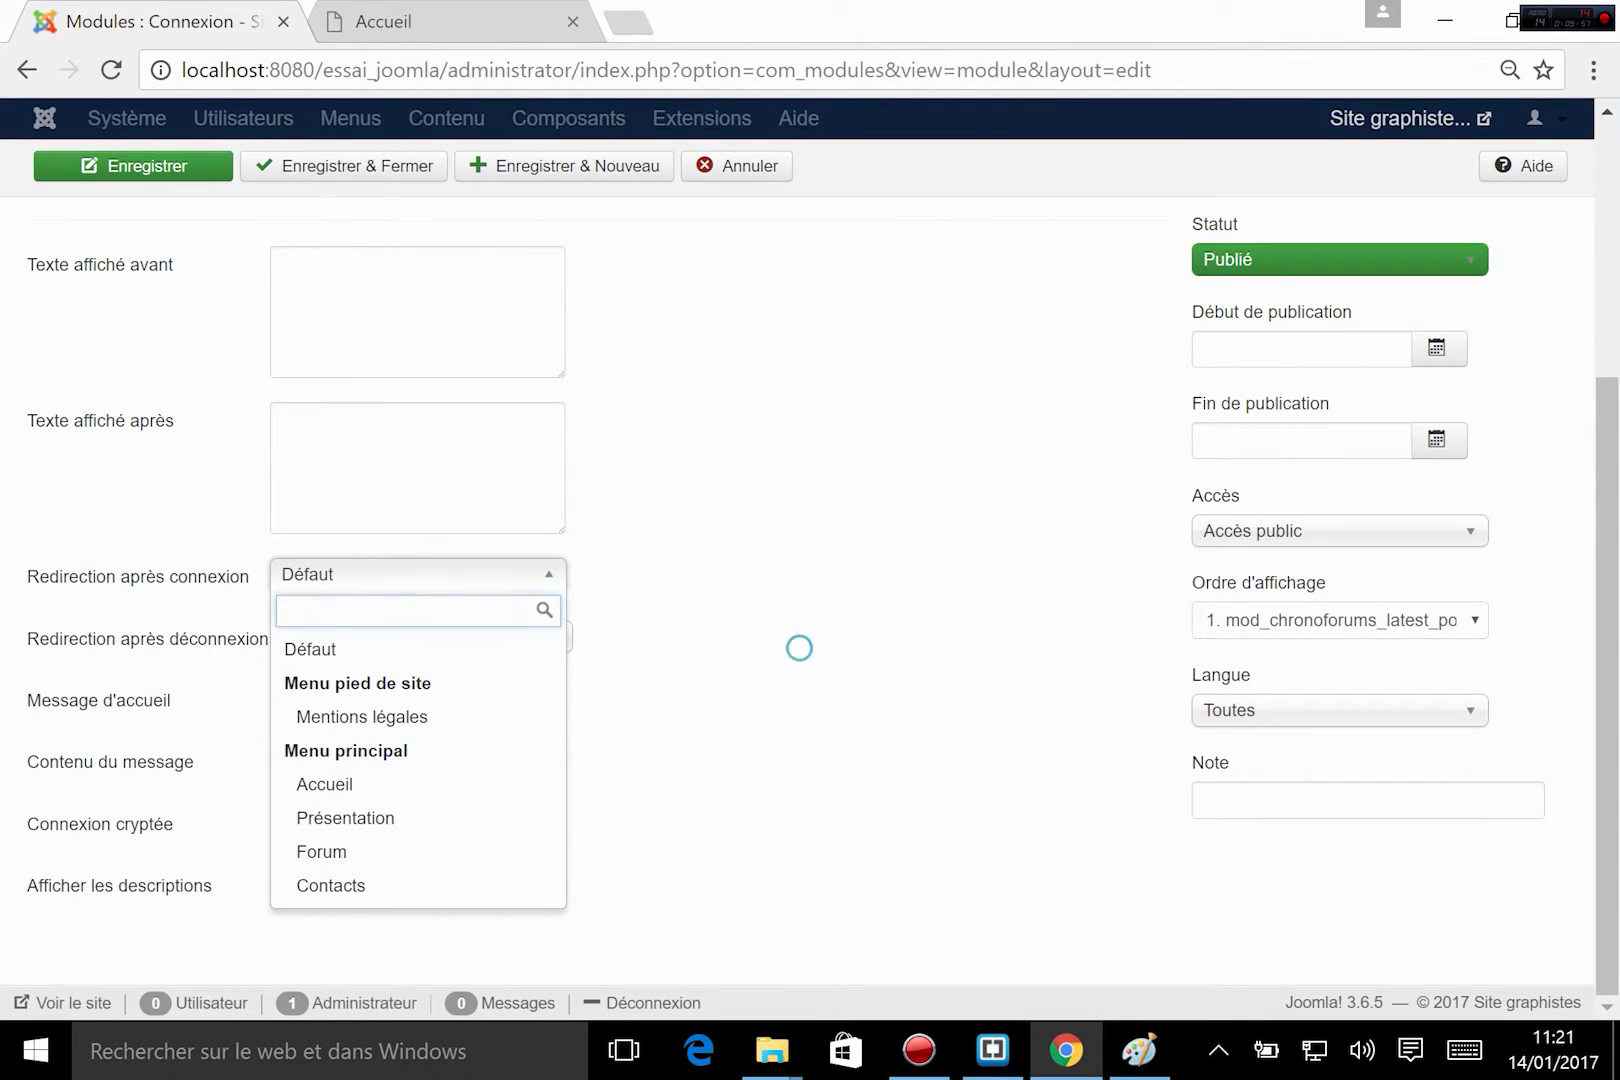
pyautogui.click(372, 586)
pyautogui.click(755, 646)
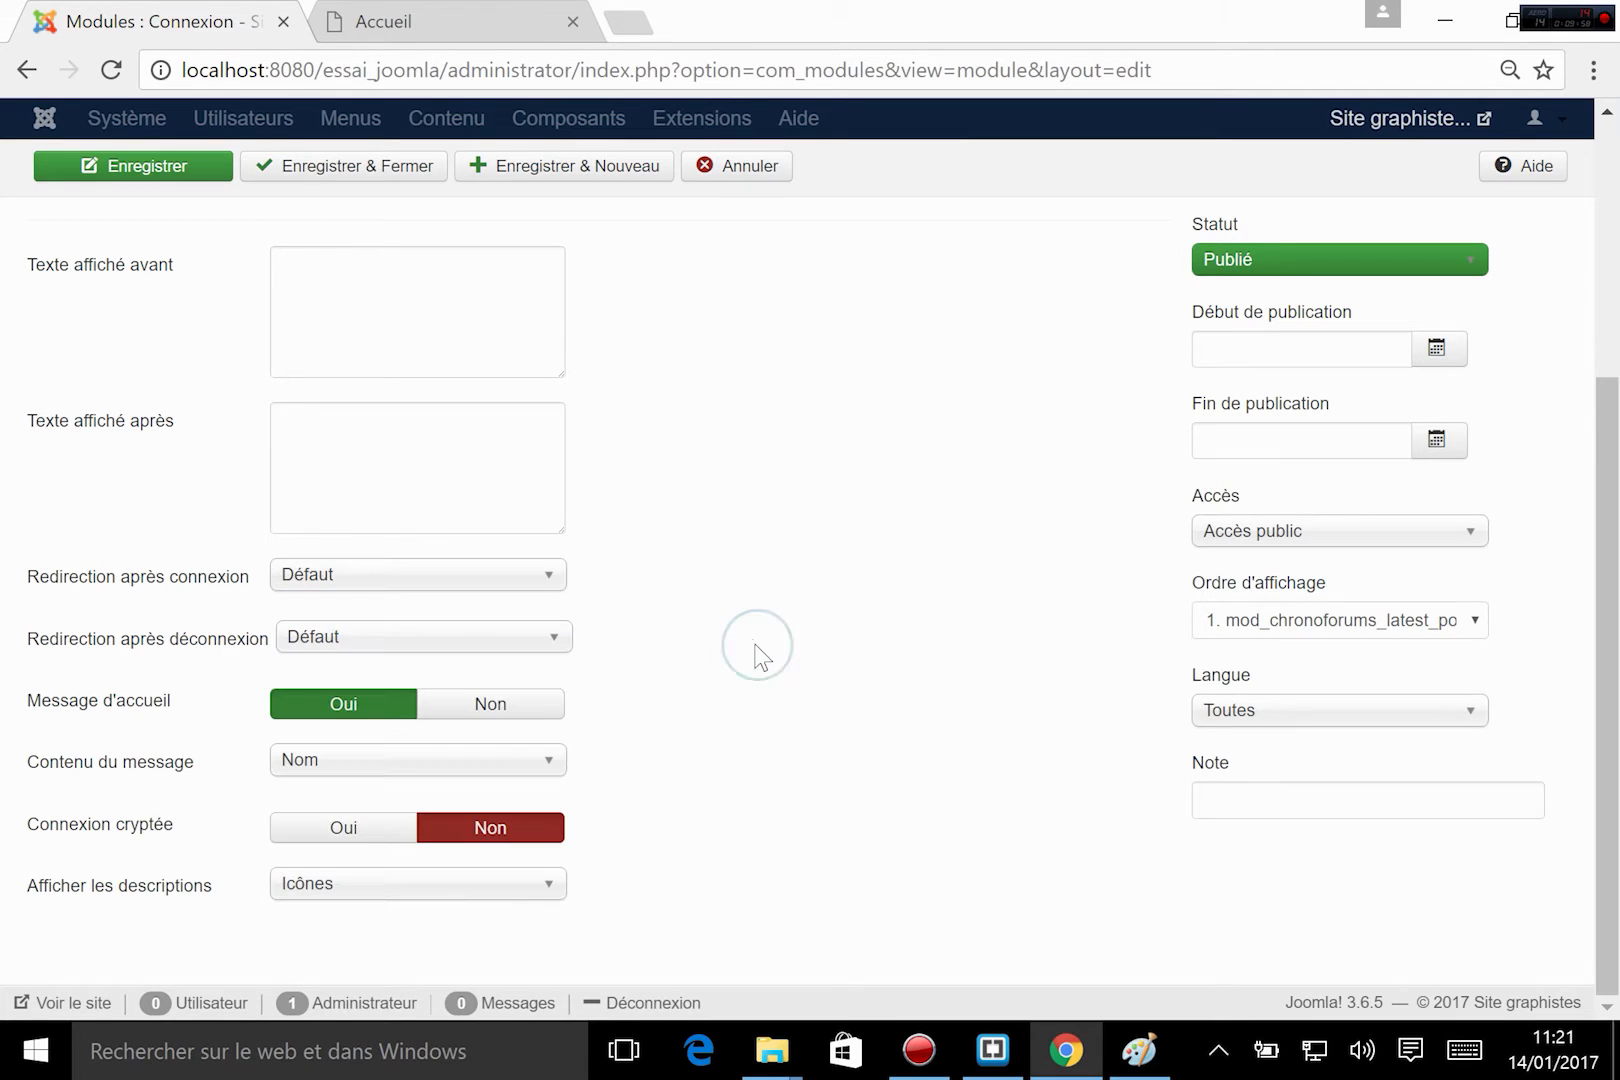
pyautogui.click(314, 640)
pyautogui.click(686, 610)
pyautogui.click(323, 766)
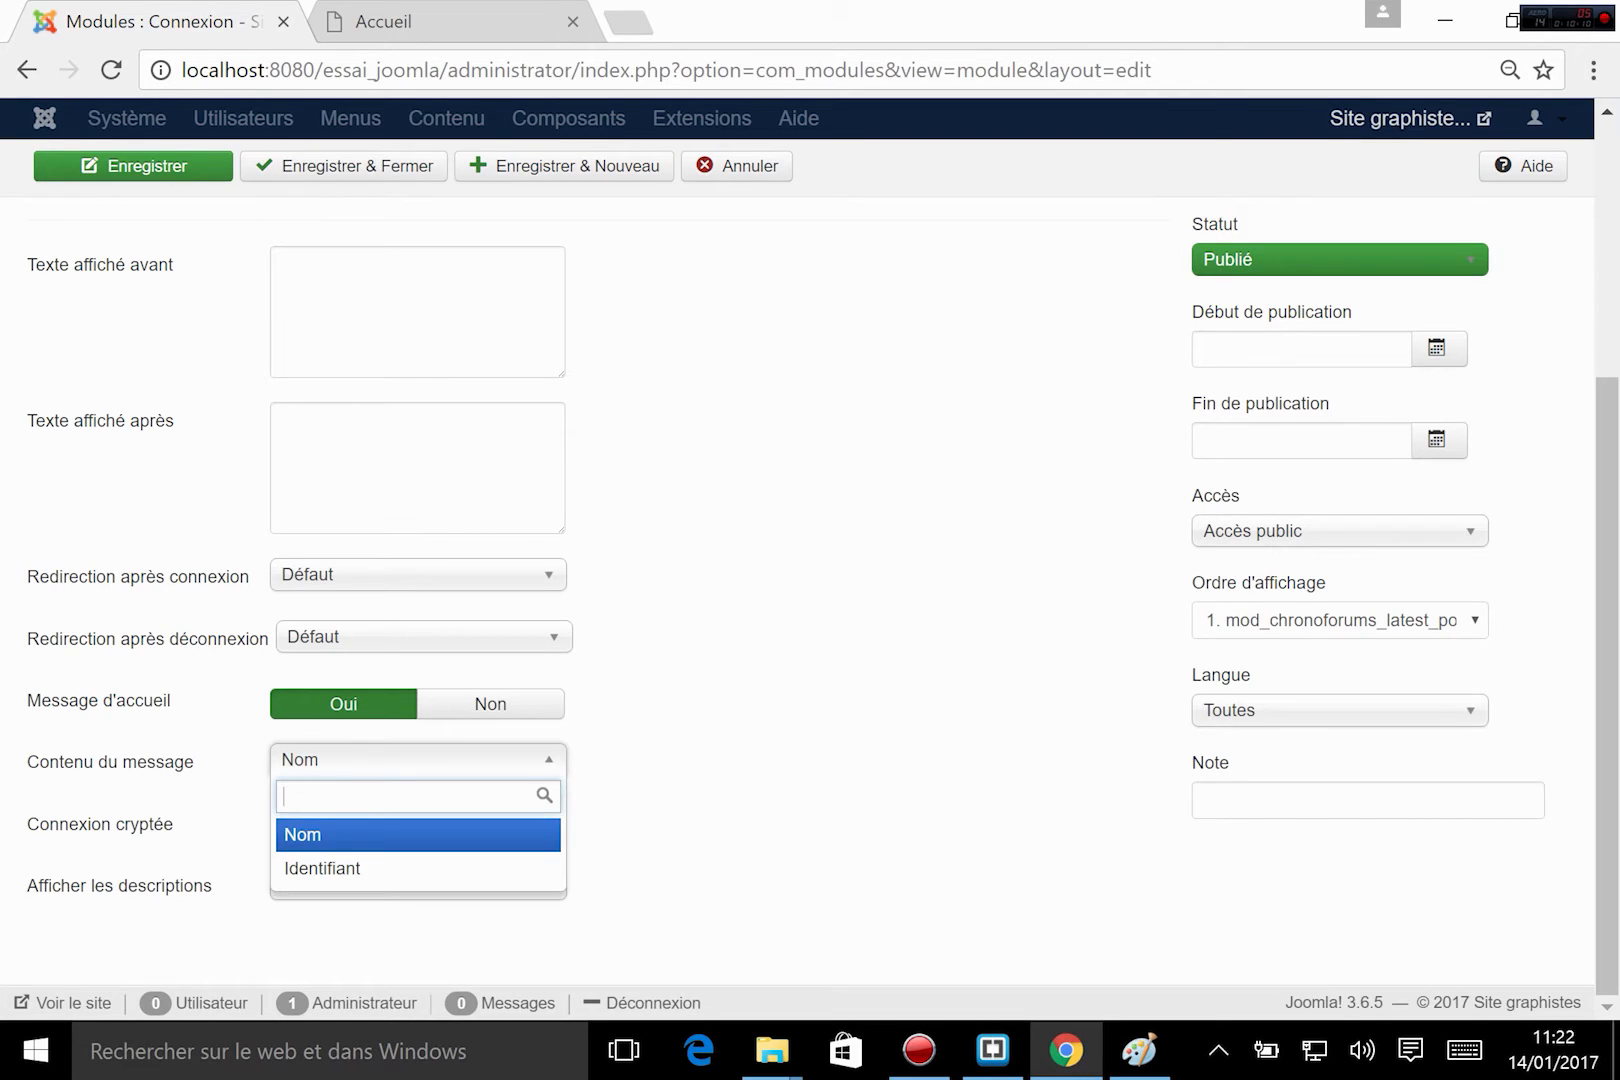
pyautogui.click(696, 745)
pyautogui.click(385, 760)
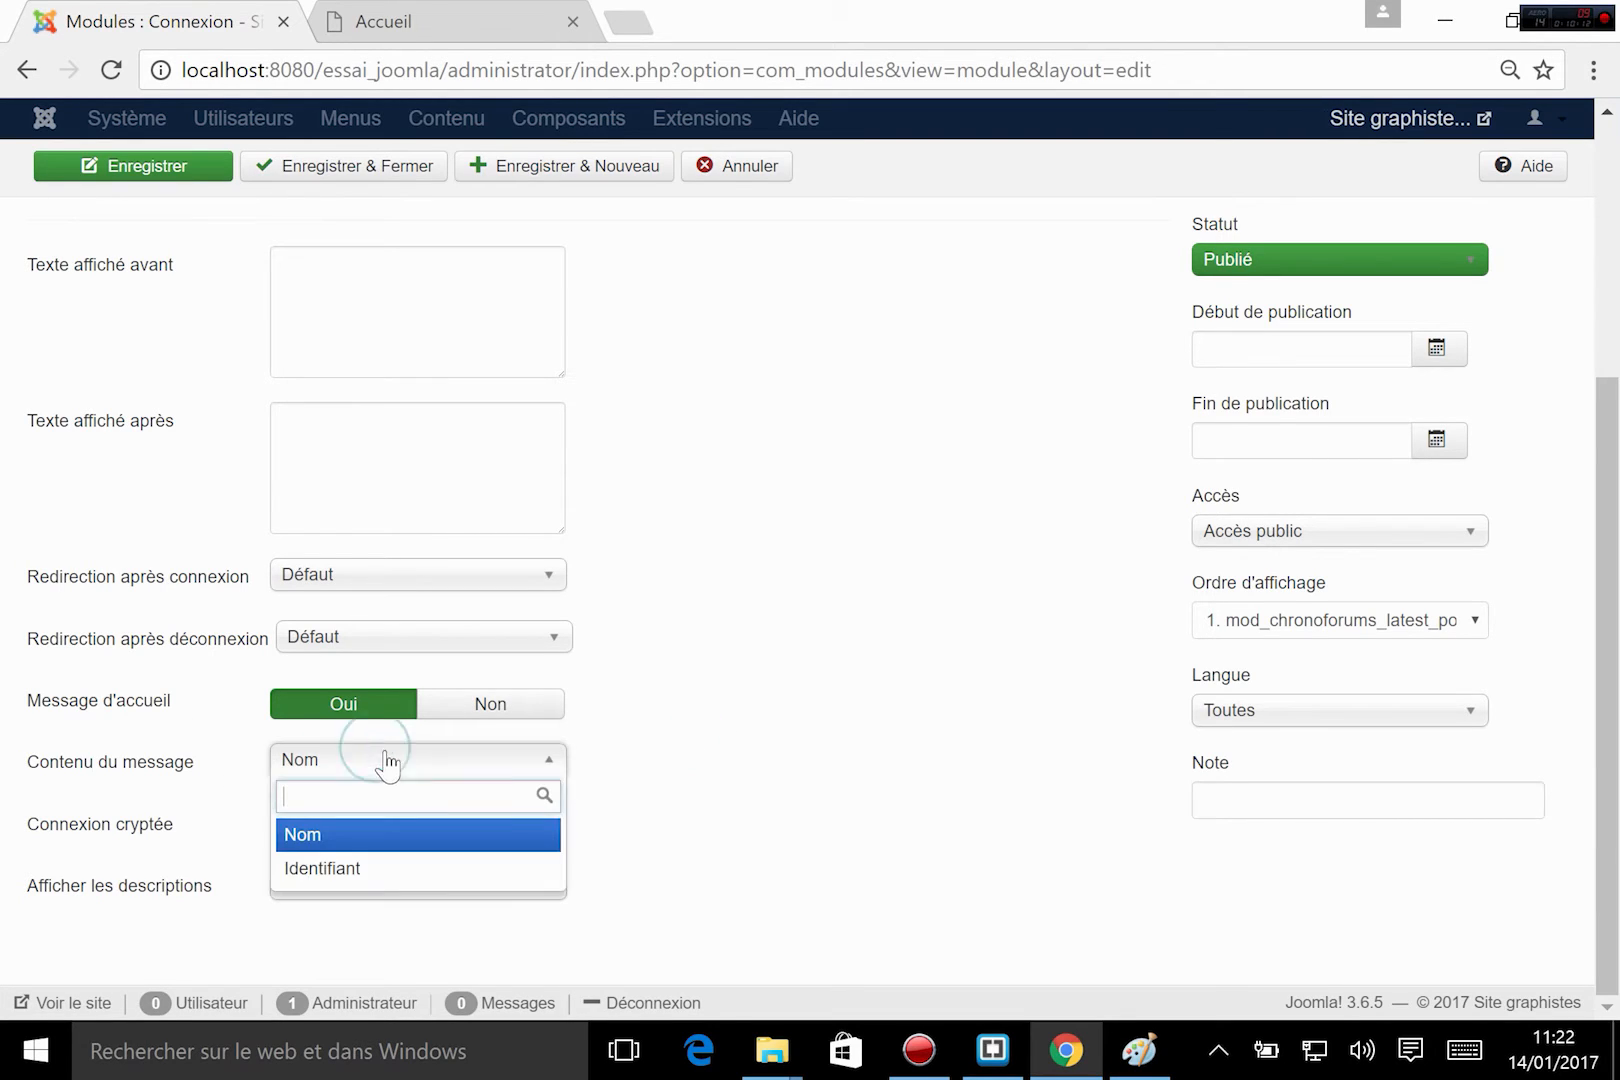
pyautogui.click(720, 738)
pyautogui.moveTo(146, 833)
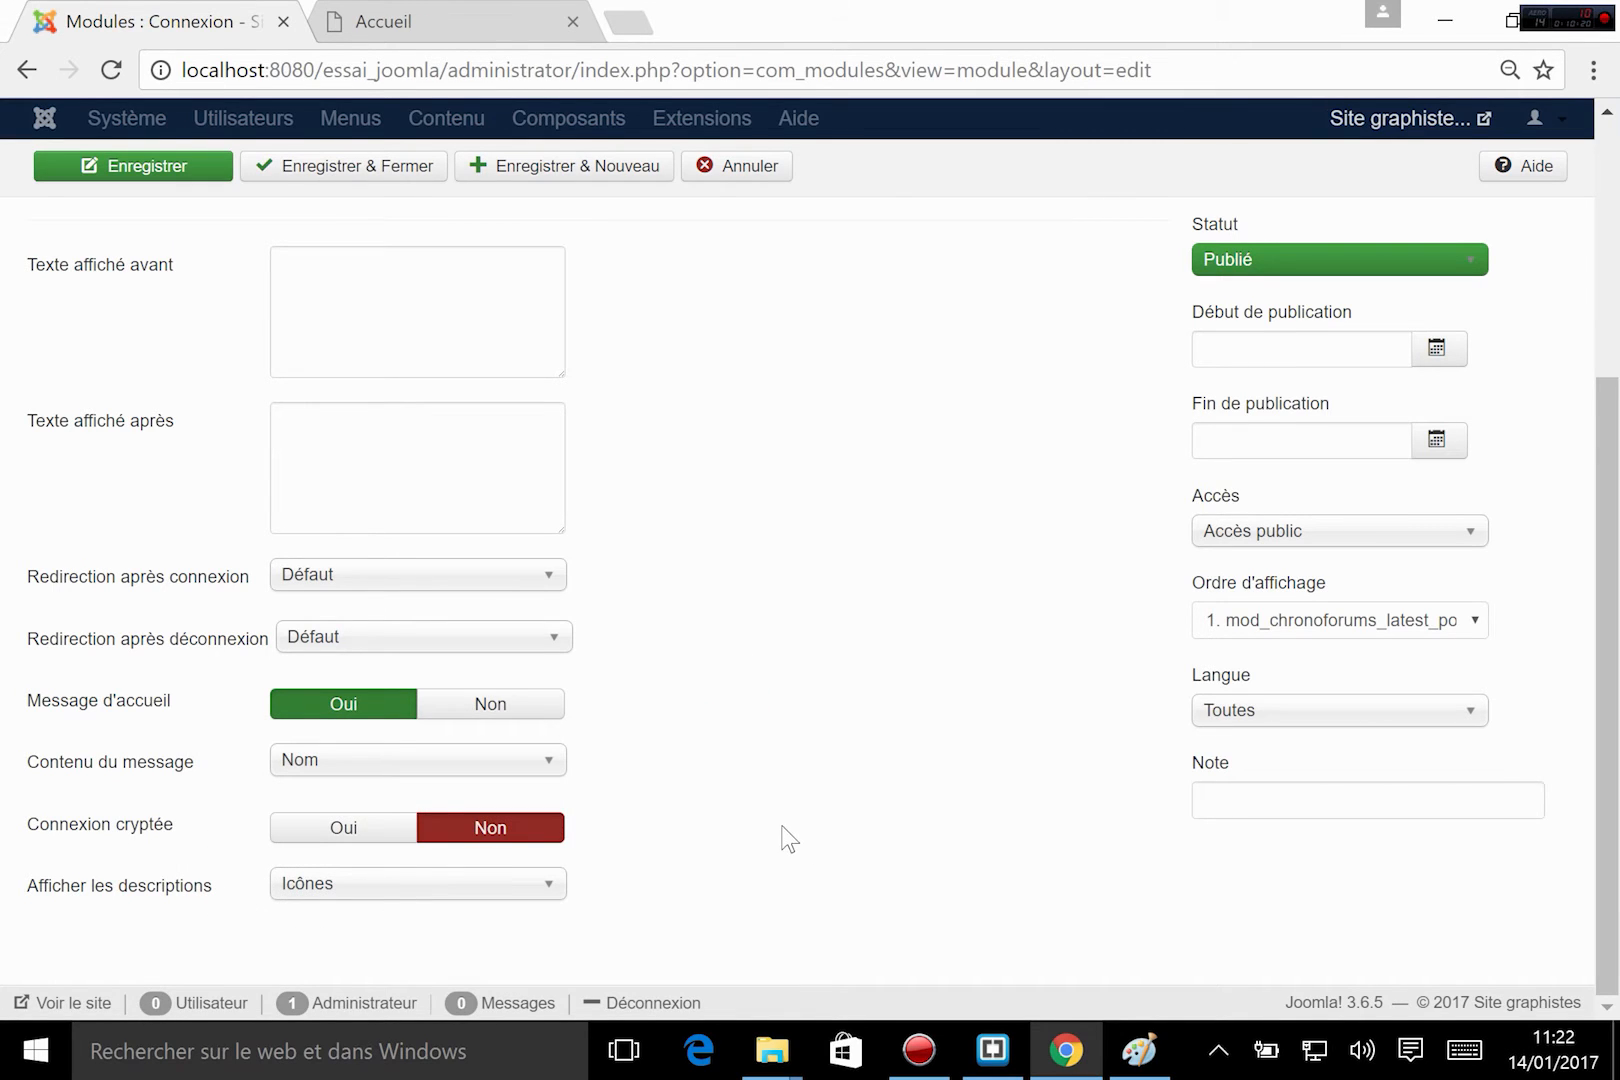
# Assign the Connexion module to Mon_template's Identification [identification] position, then save and close it.
pyautogui.scroll(3, 780, 835)
pyautogui.click(1338, 402)
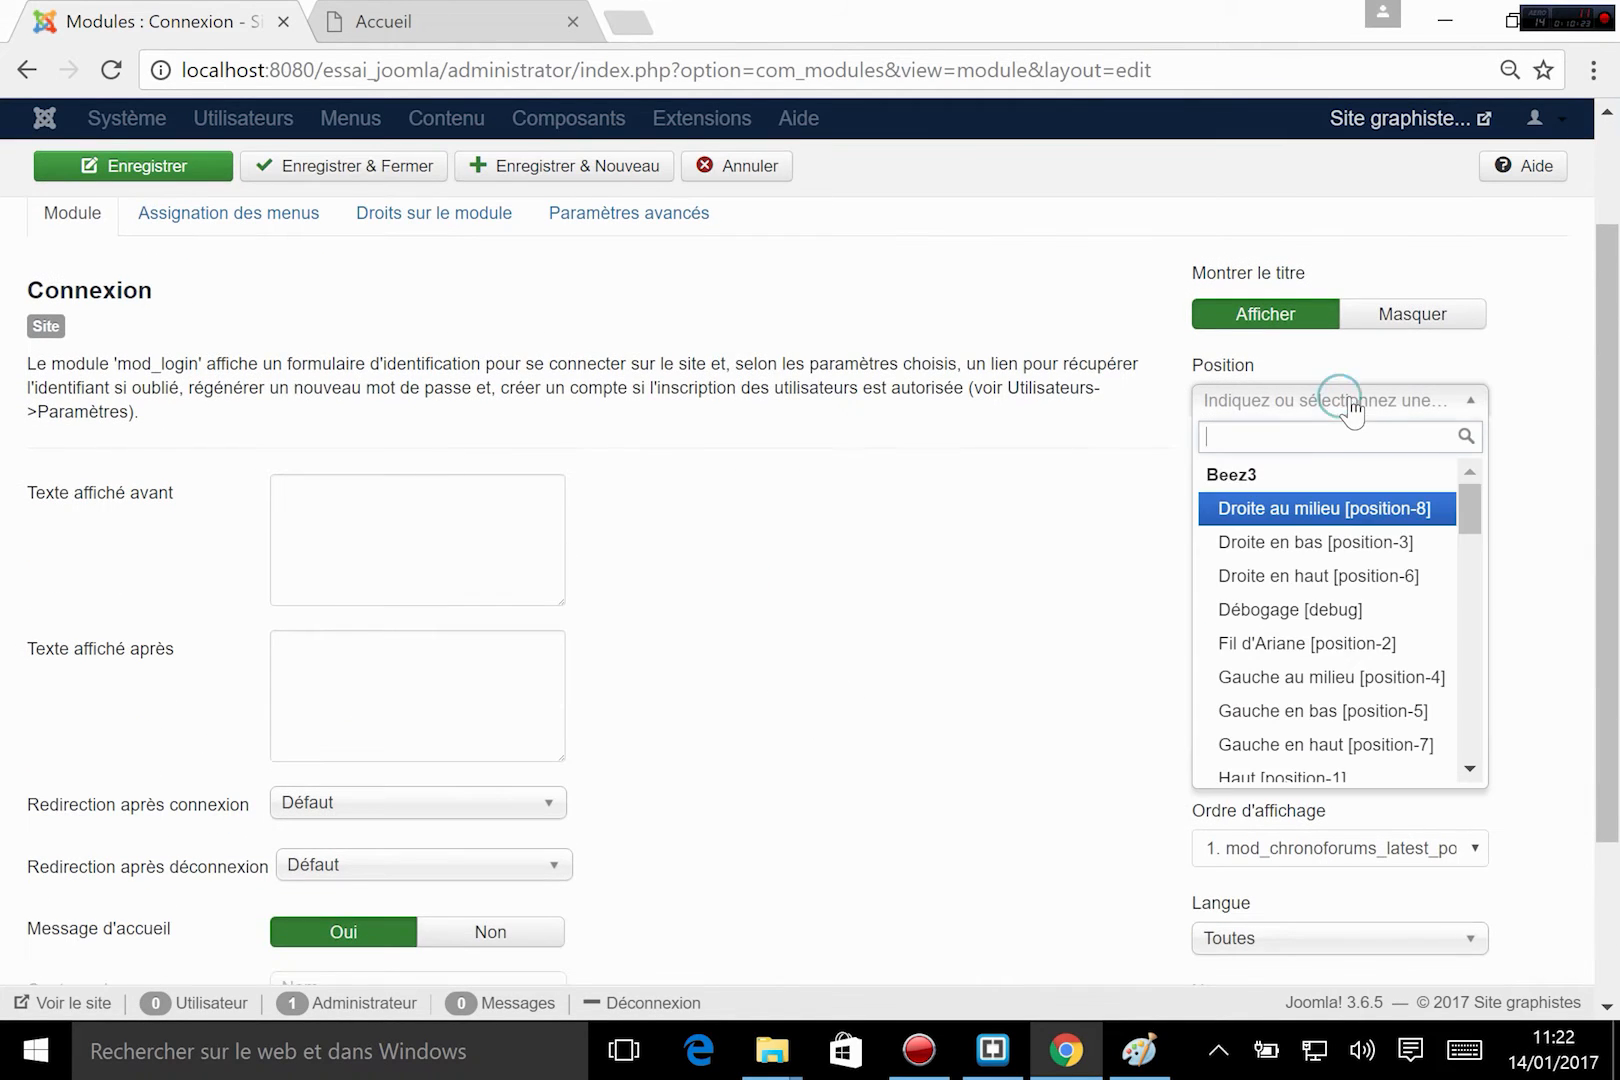
pyautogui.scroll(-7, 1360, 620)
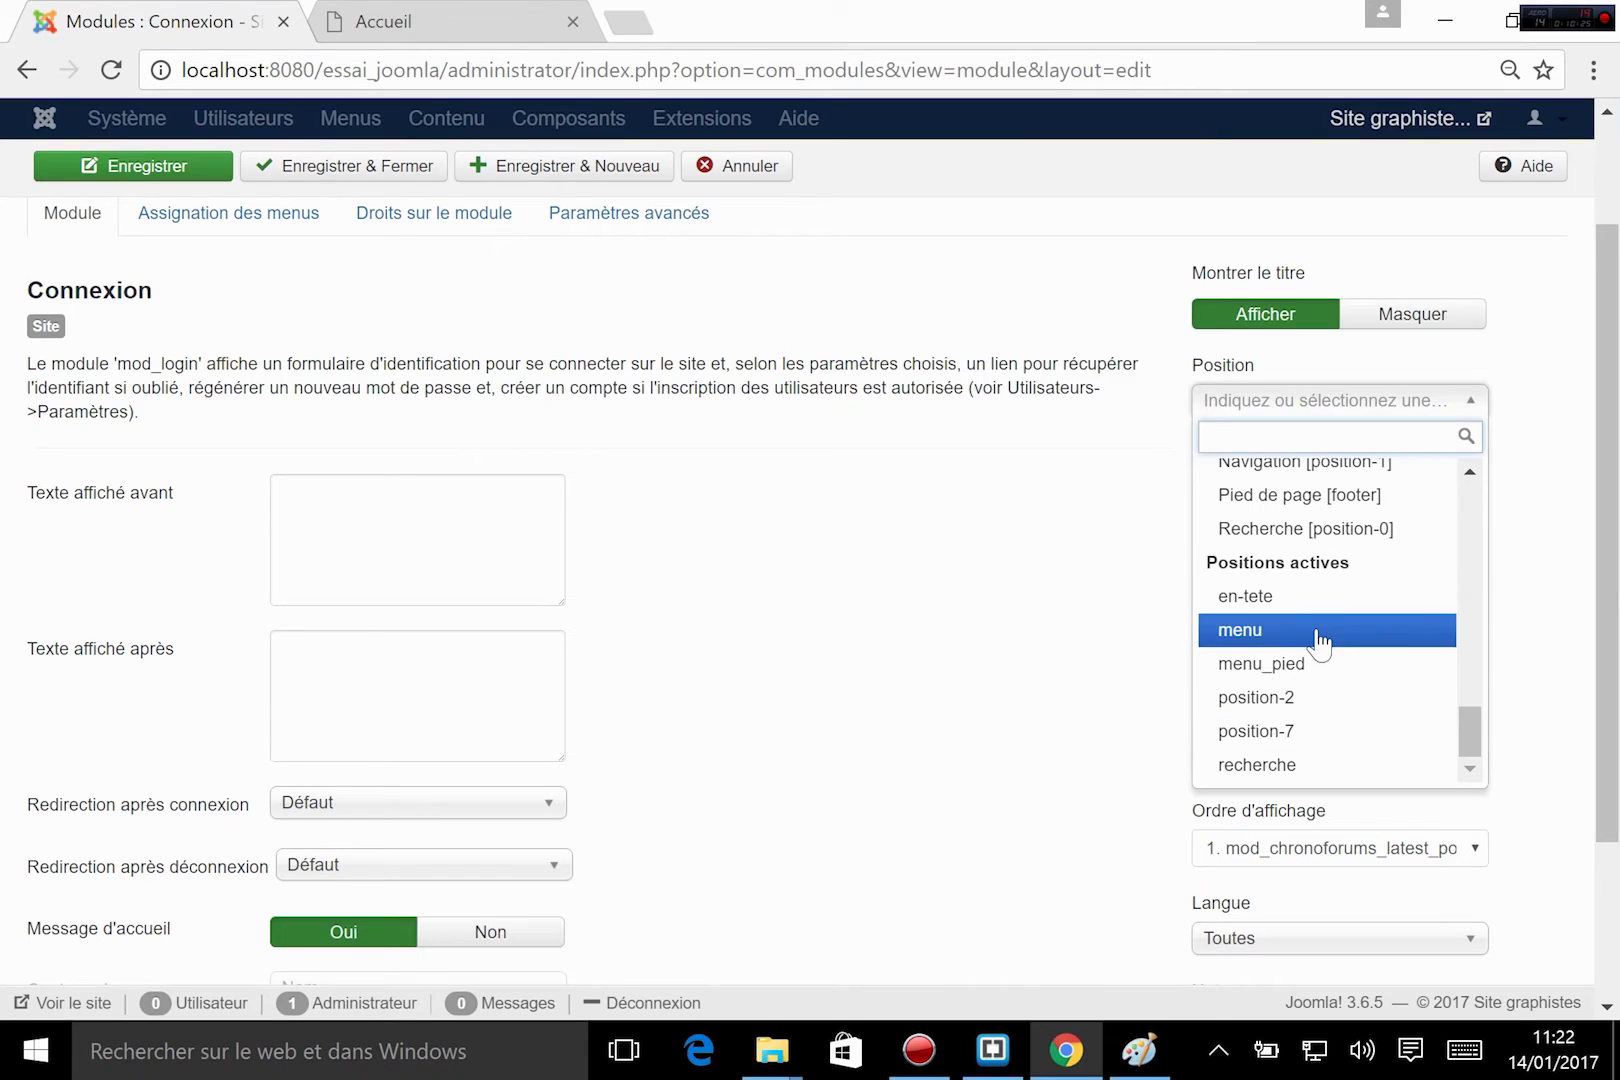
pyautogui.scroll(3, 1320, 642)
pyautogui.scroll(3, 1322, 640)
pyautogui.scroll(2, 1378, 640)
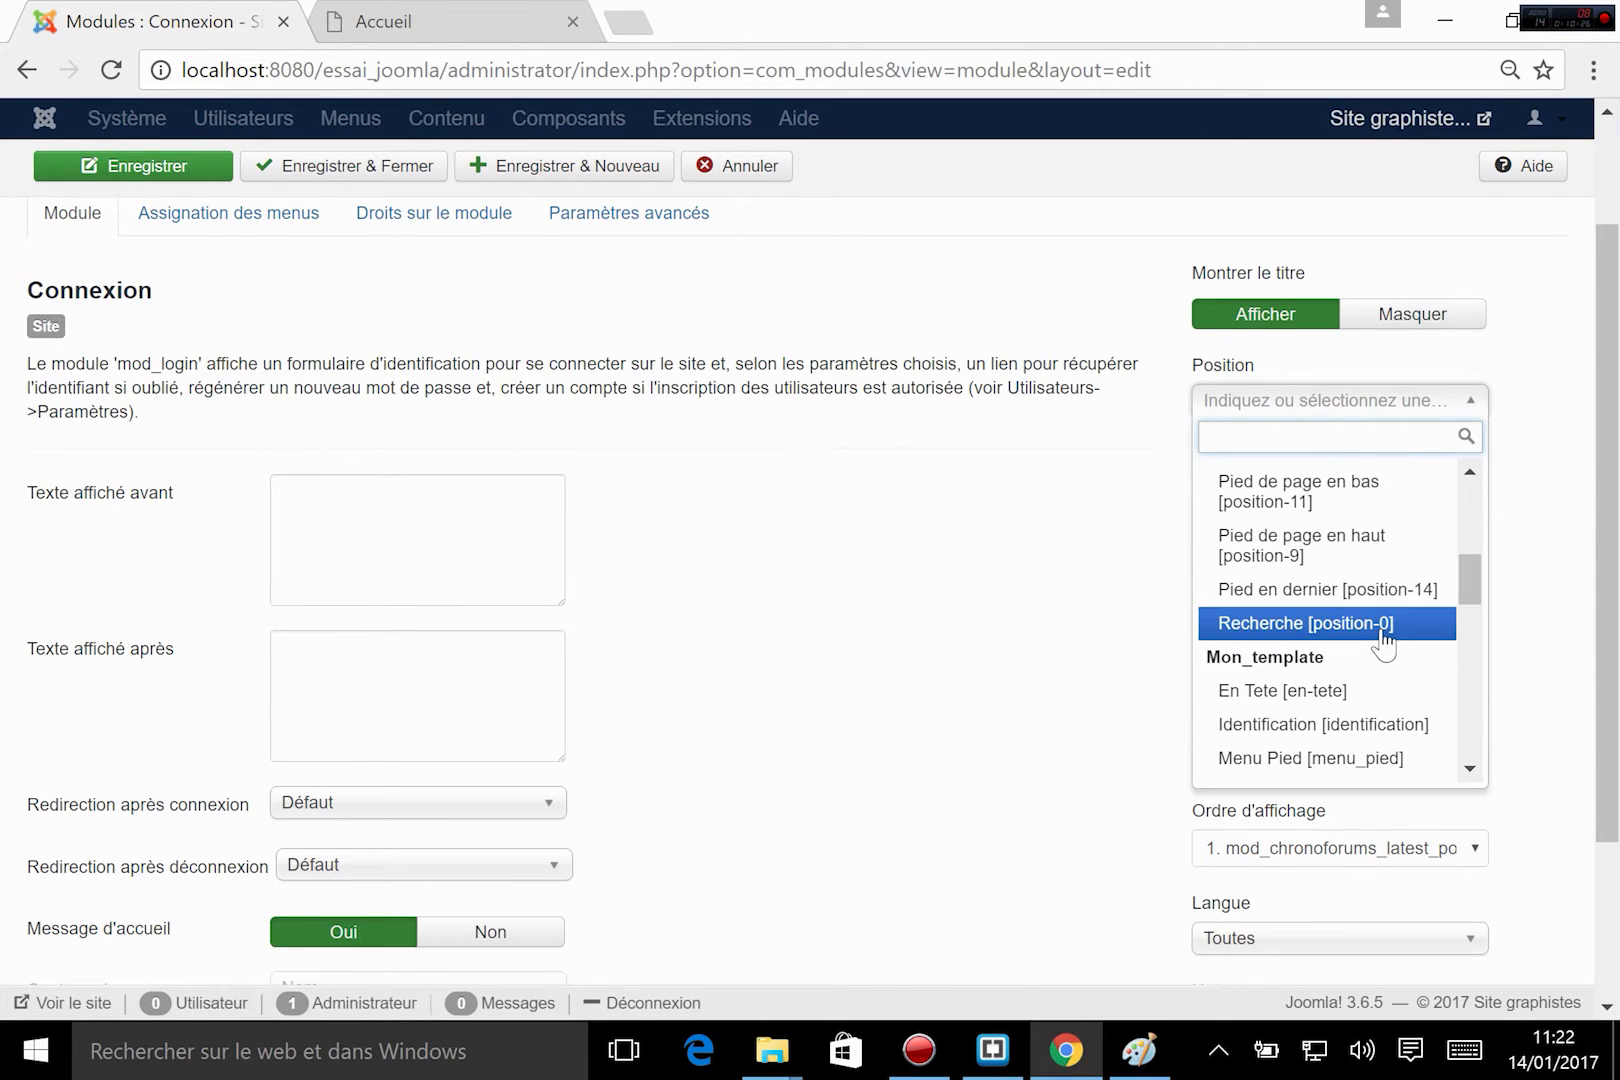
pyautogui.scroll(-2, 1378, 645)
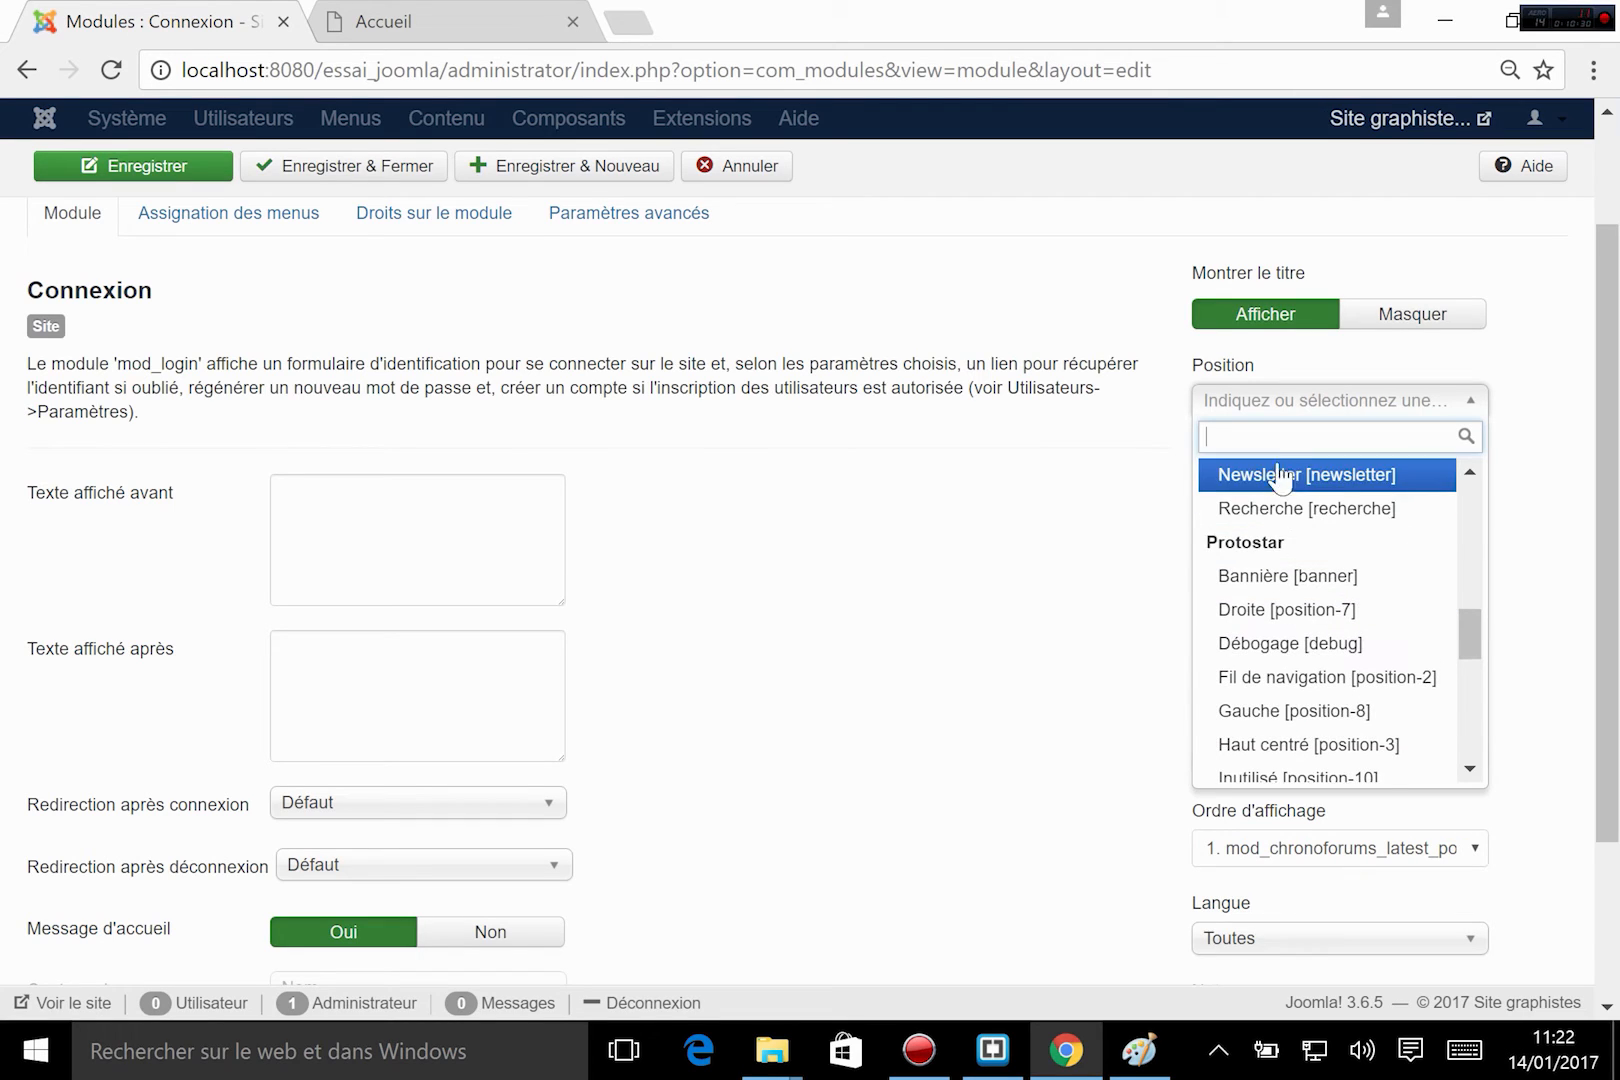
pyautogui.scroll(-3, 1308, 520)
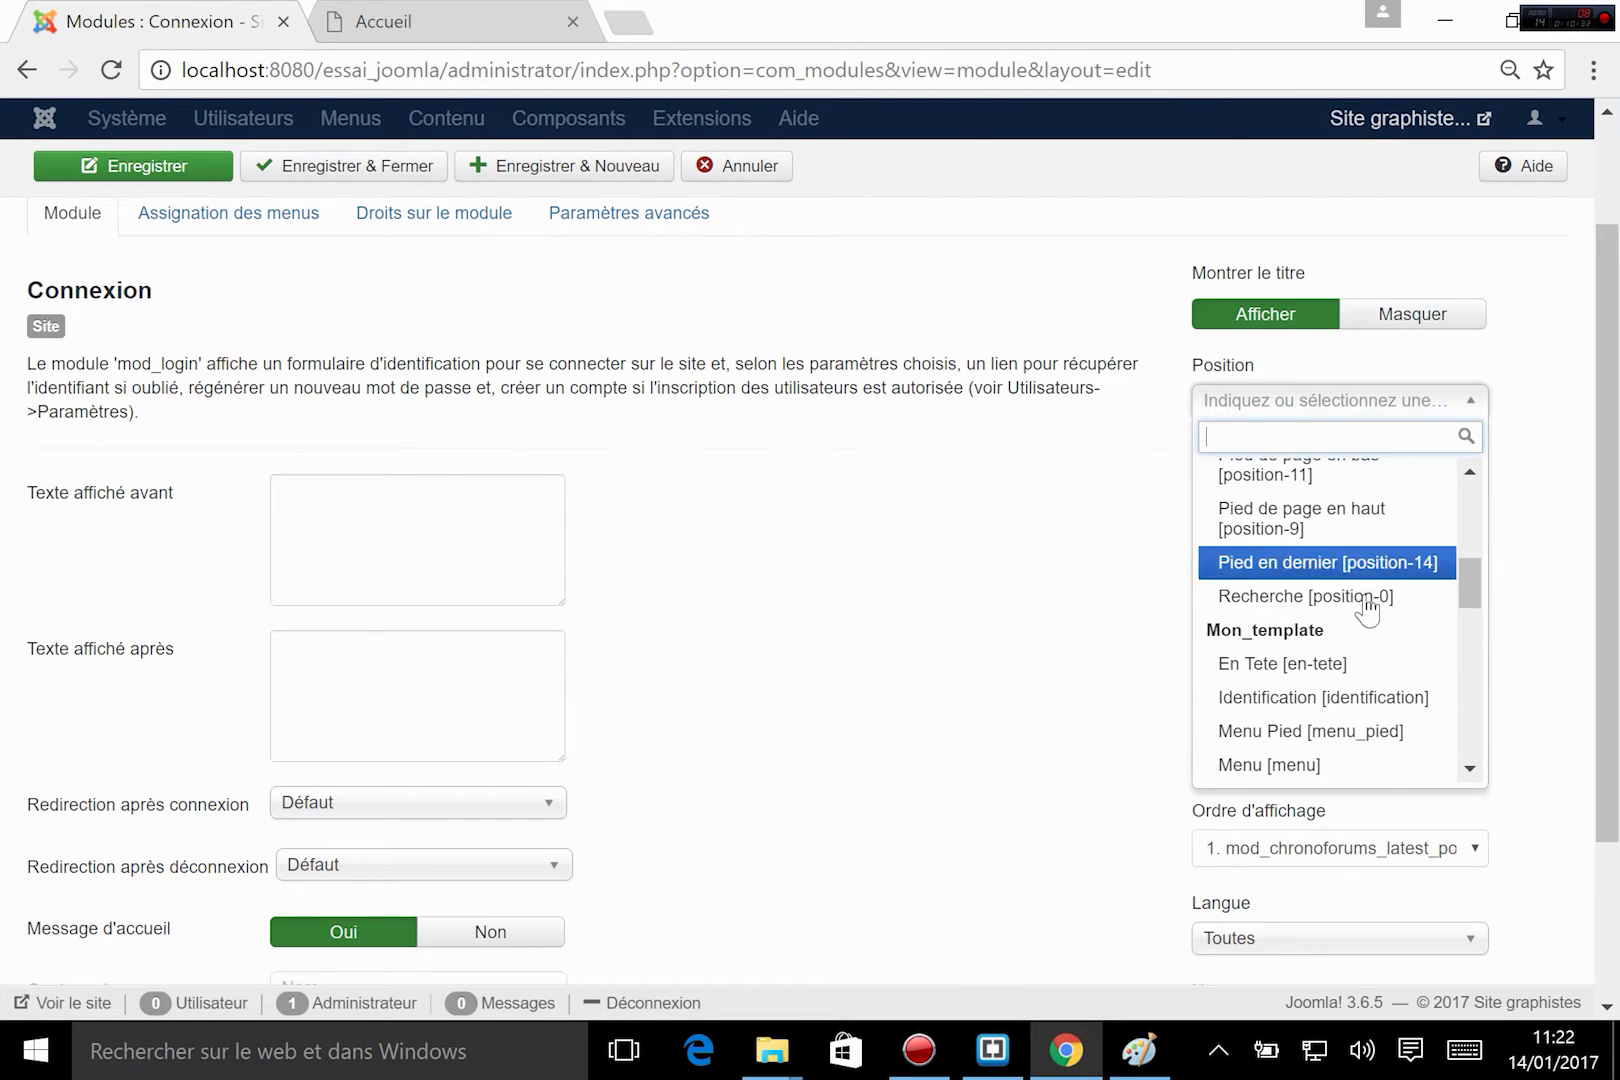
pyautogui.click(1341, 710)
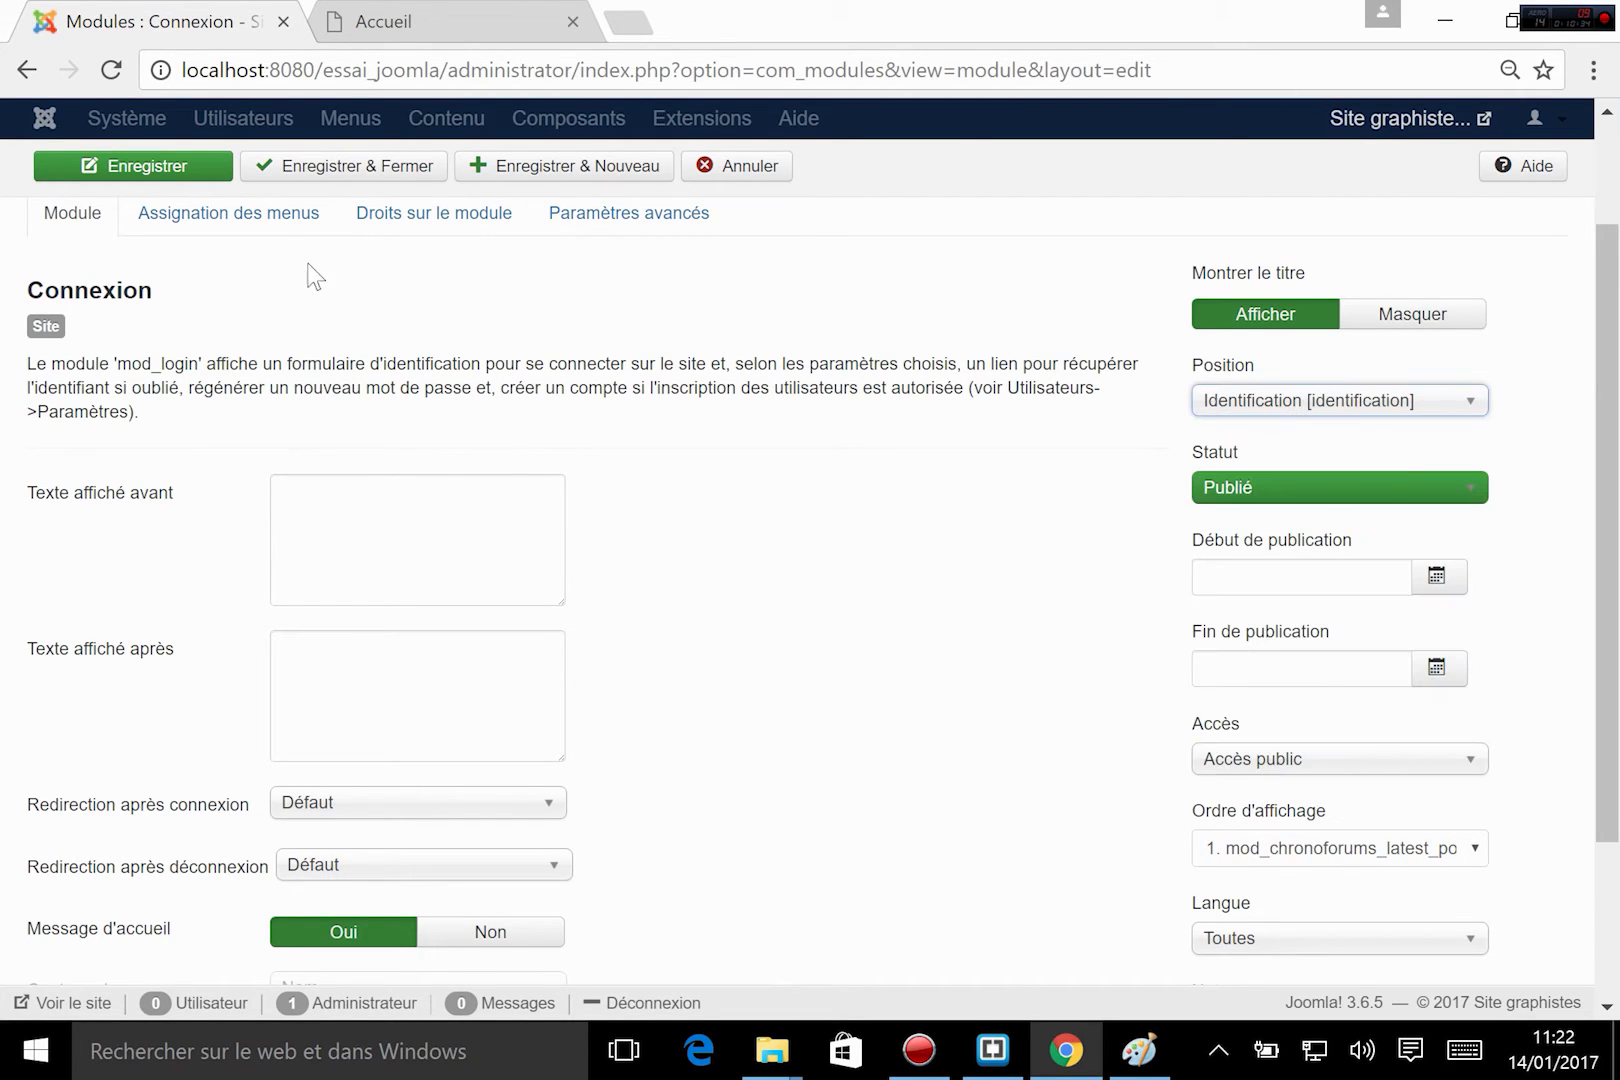
pyautogui.click(390, 178)
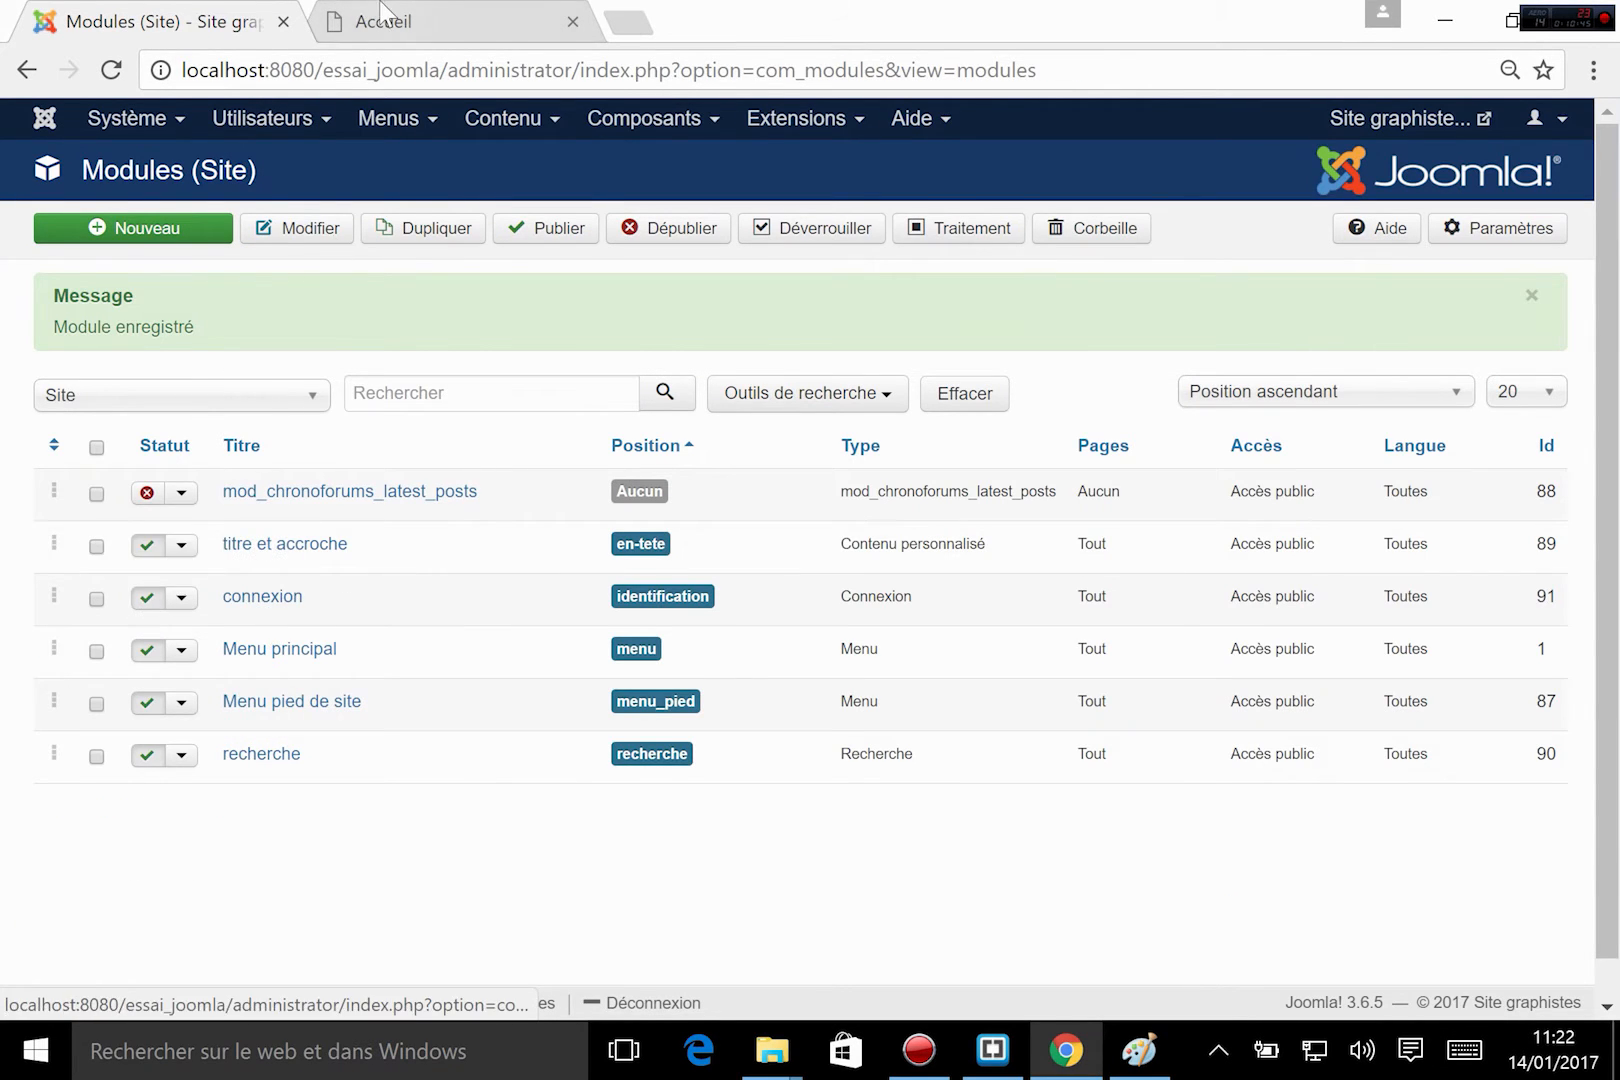
# Reload the Accueil page with the developer tools closed and check the login form in the sidebar.
pyautogui.click(383, 15)
pyautogui.click(111, 70)
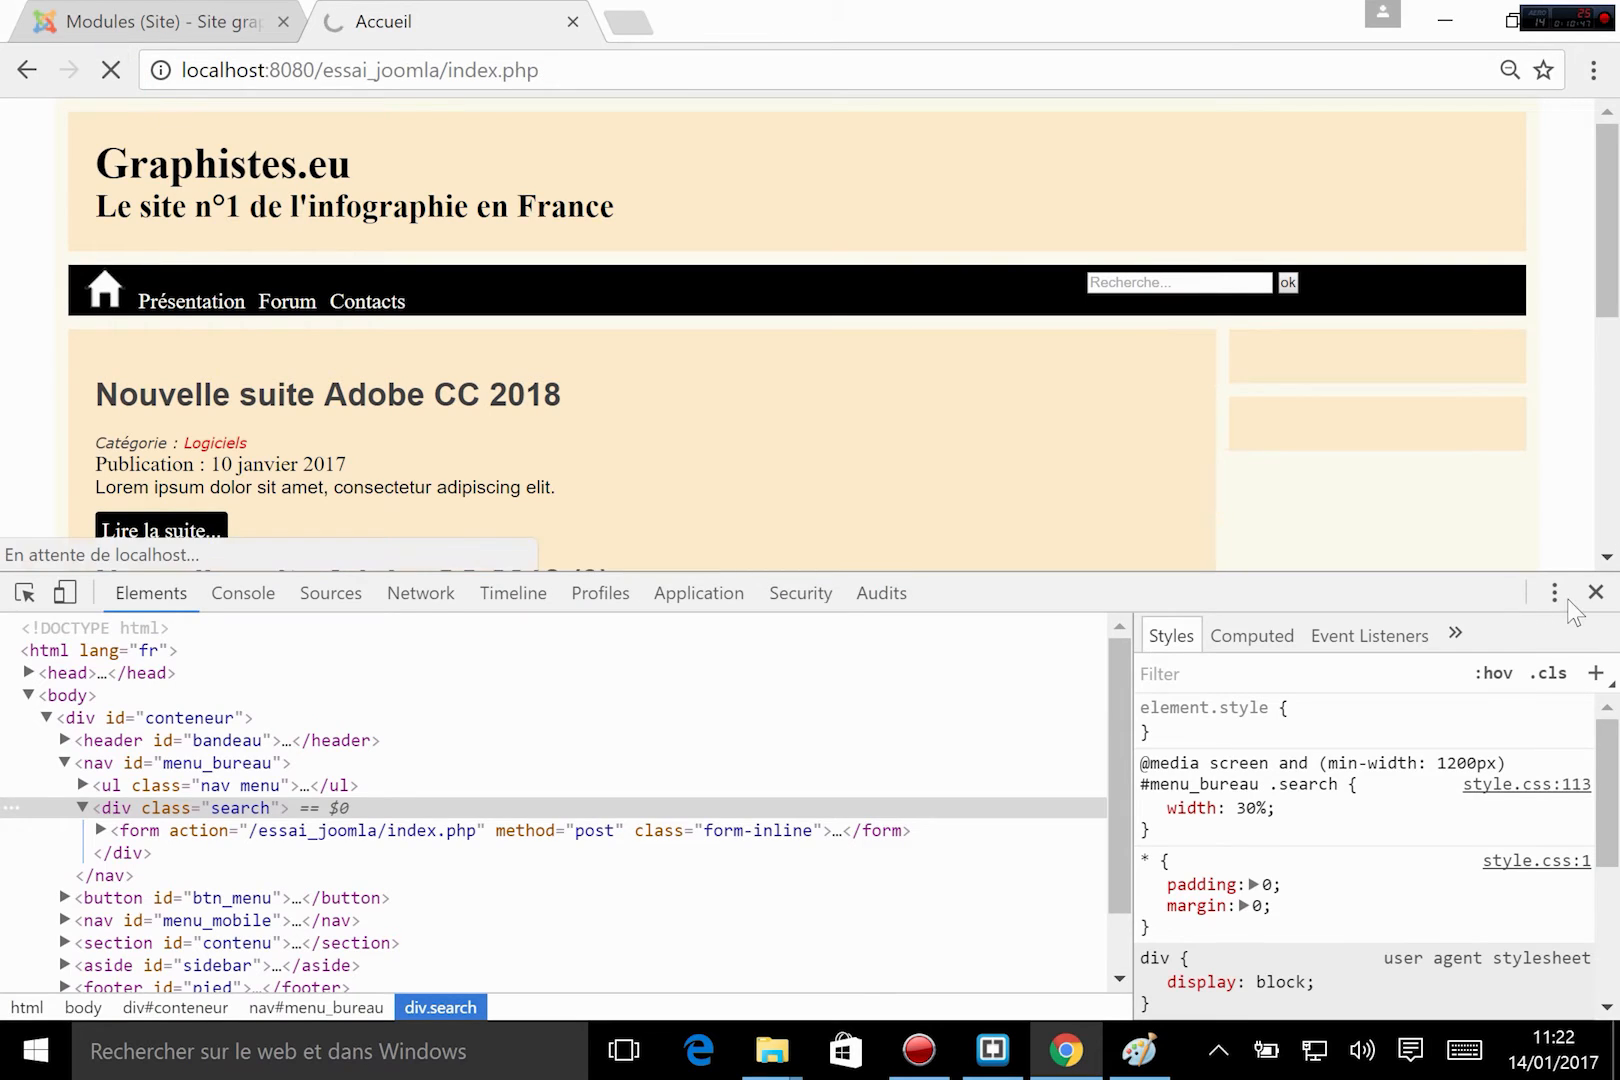
pyautogui.click(1594, 592)
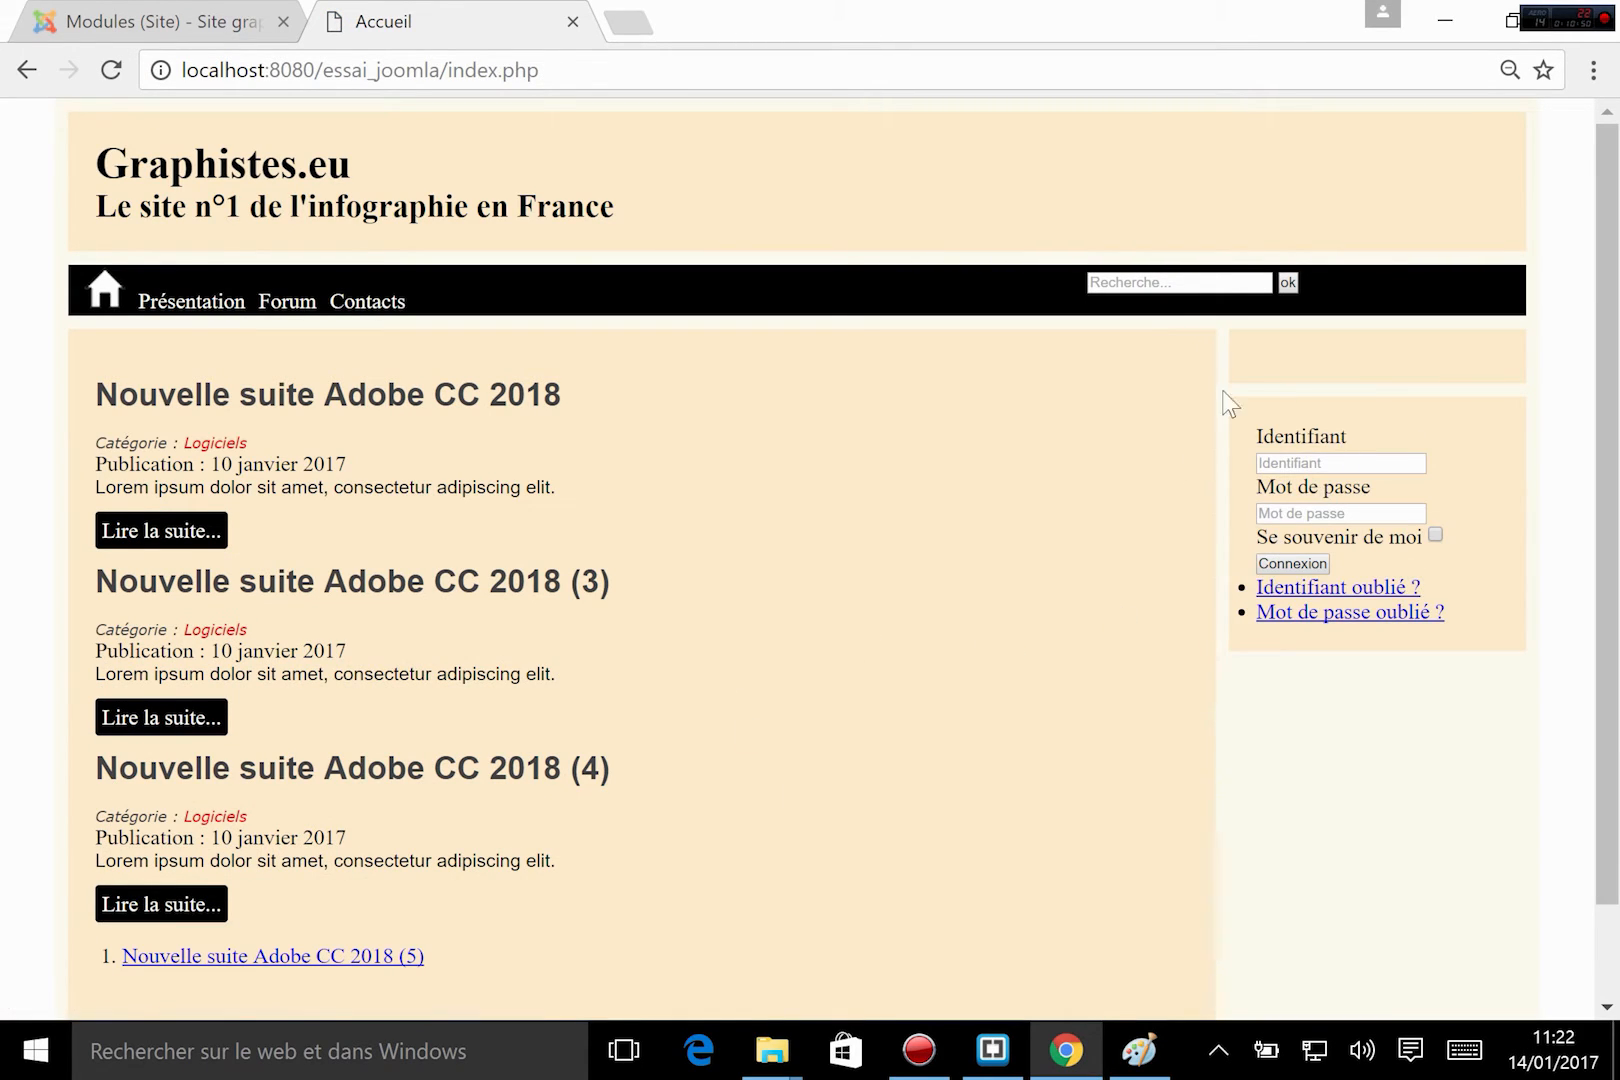
# Inspect the login form's HTML, examining the username, password, remember and submit blocks, and close the developer tools.
pyautogui.rightClick(1340, 450)
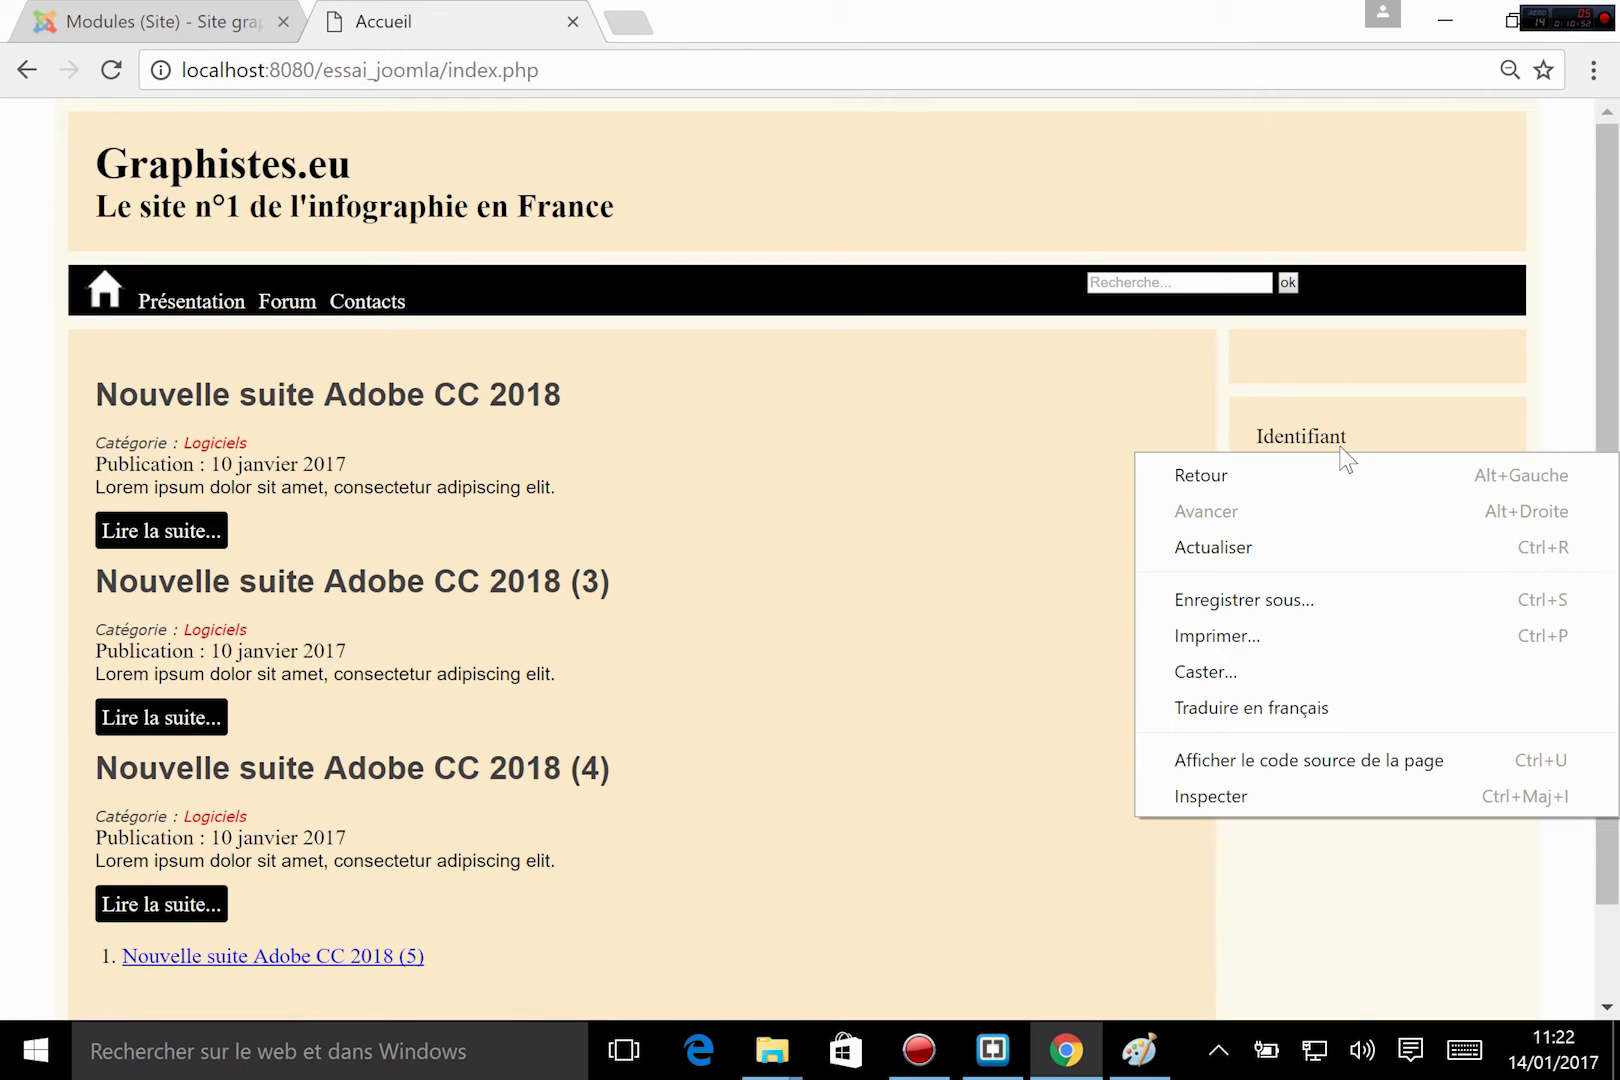
pyautogui.click(1258, 797)
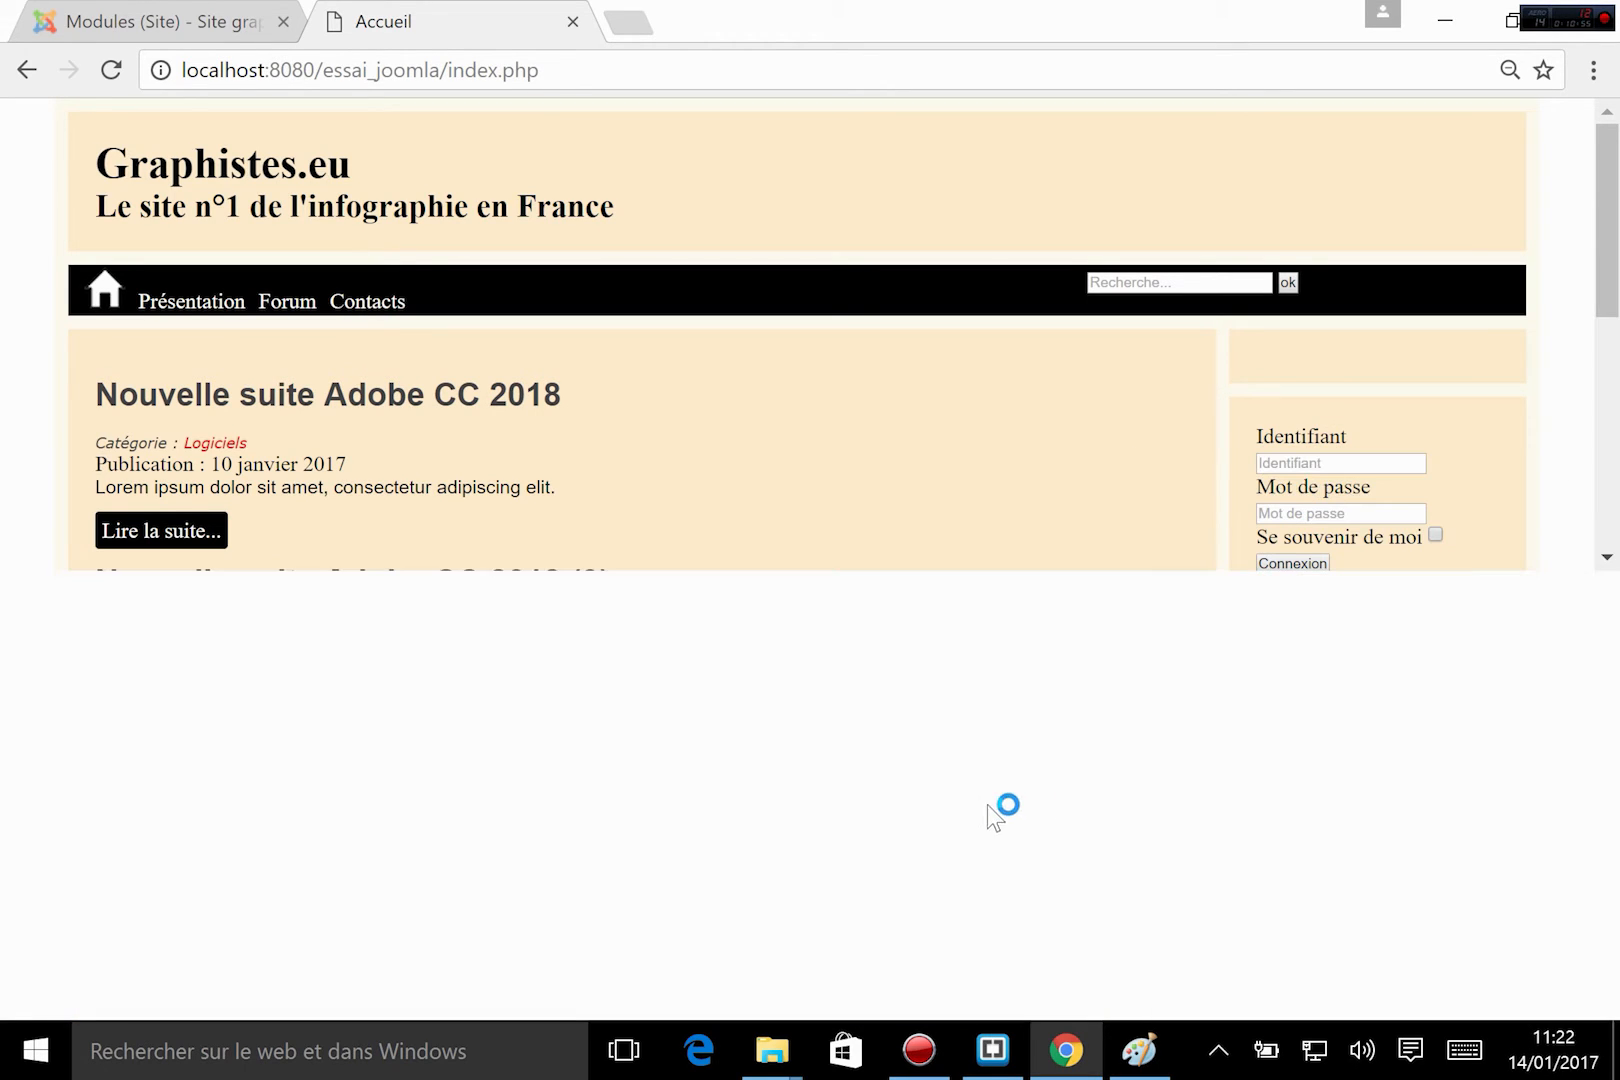
pyautogui.click(362, 779)
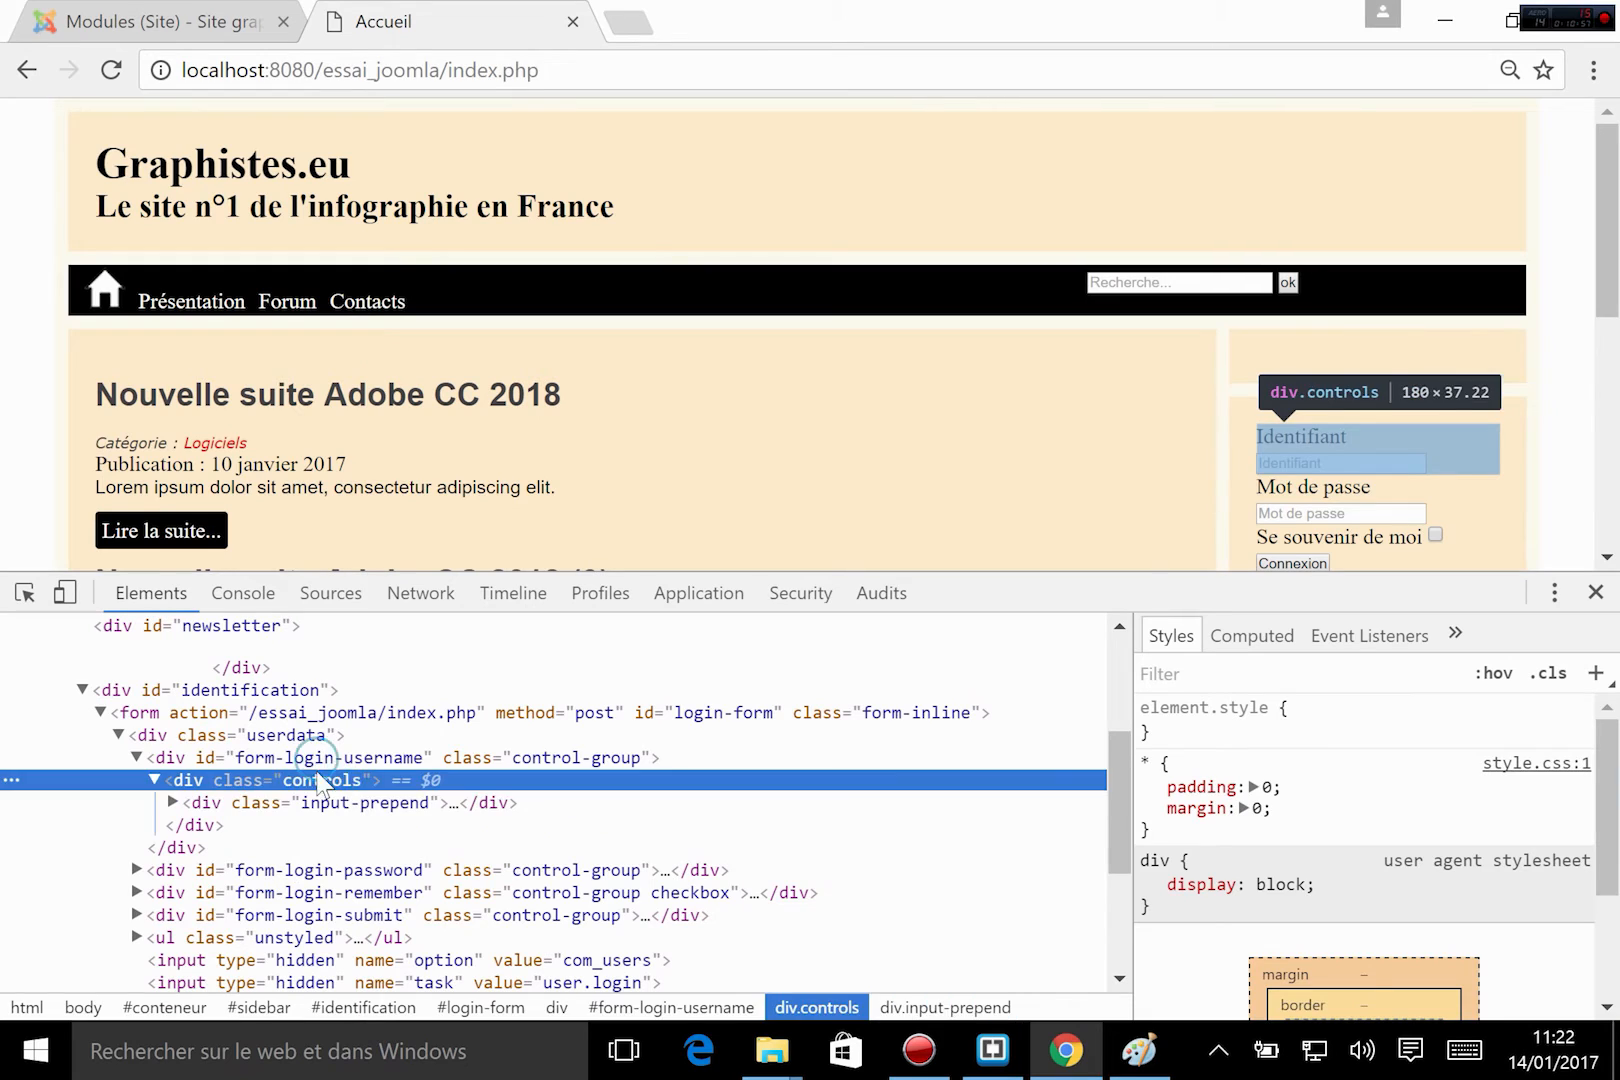
pyautogui.click(262, 757)
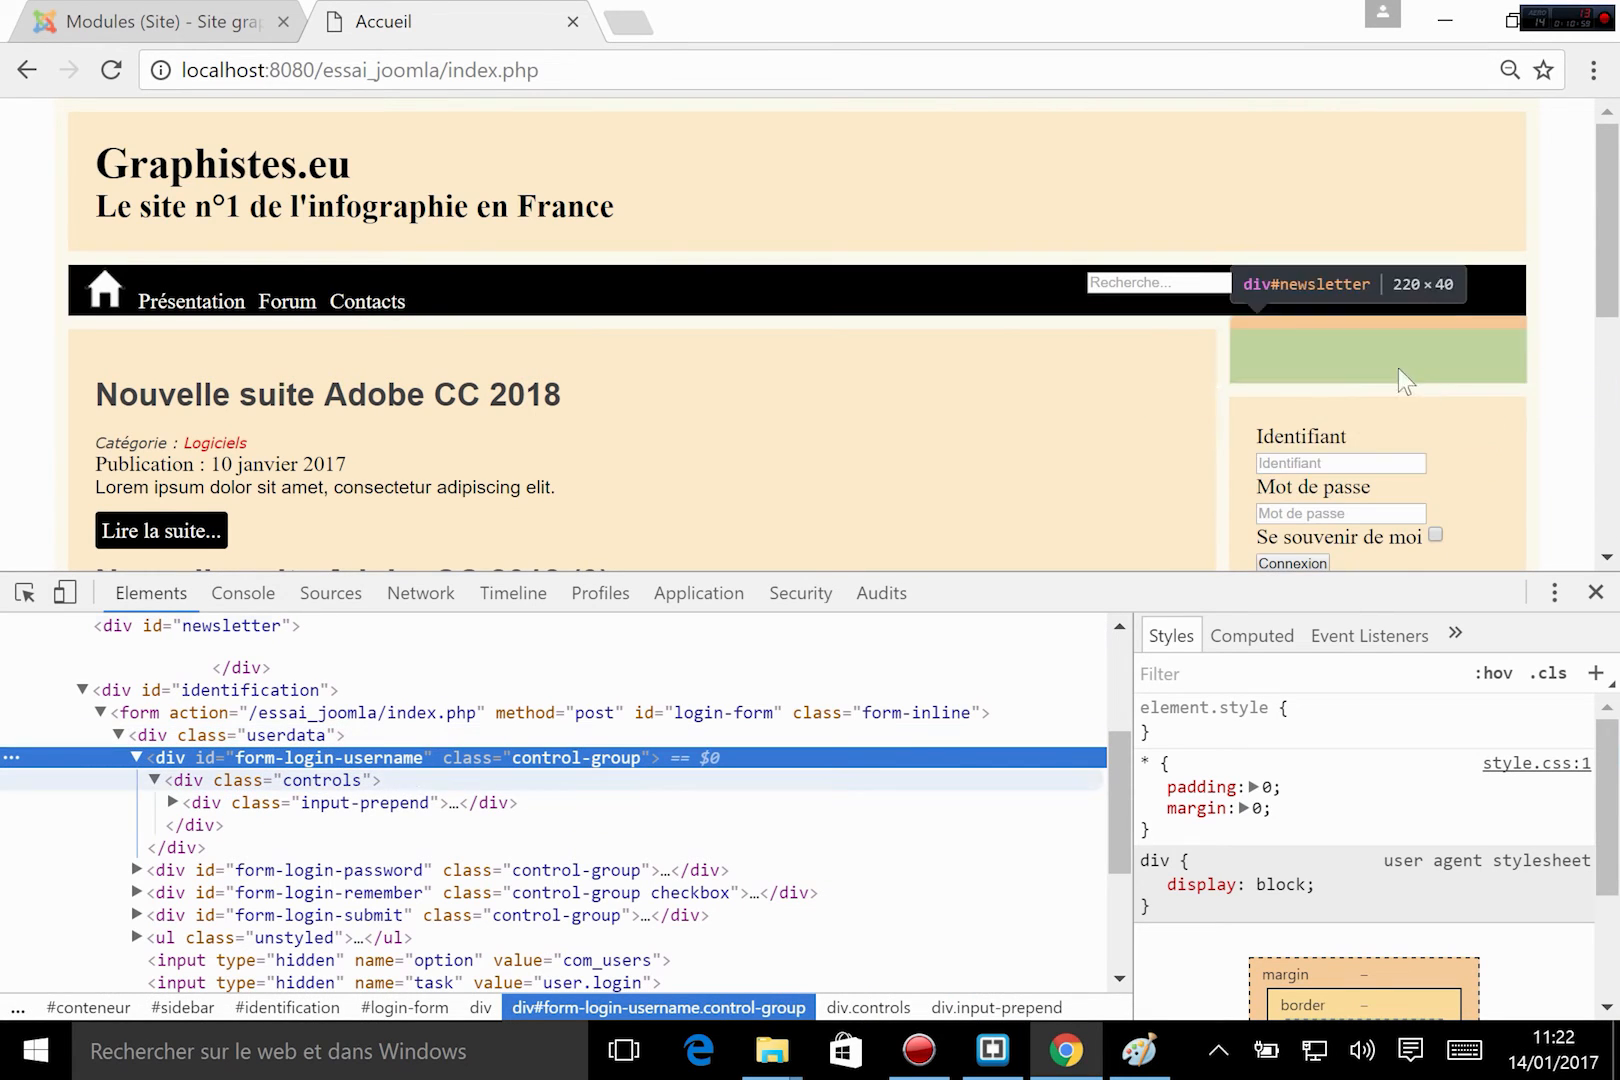
pyautogui.click(398, 802)
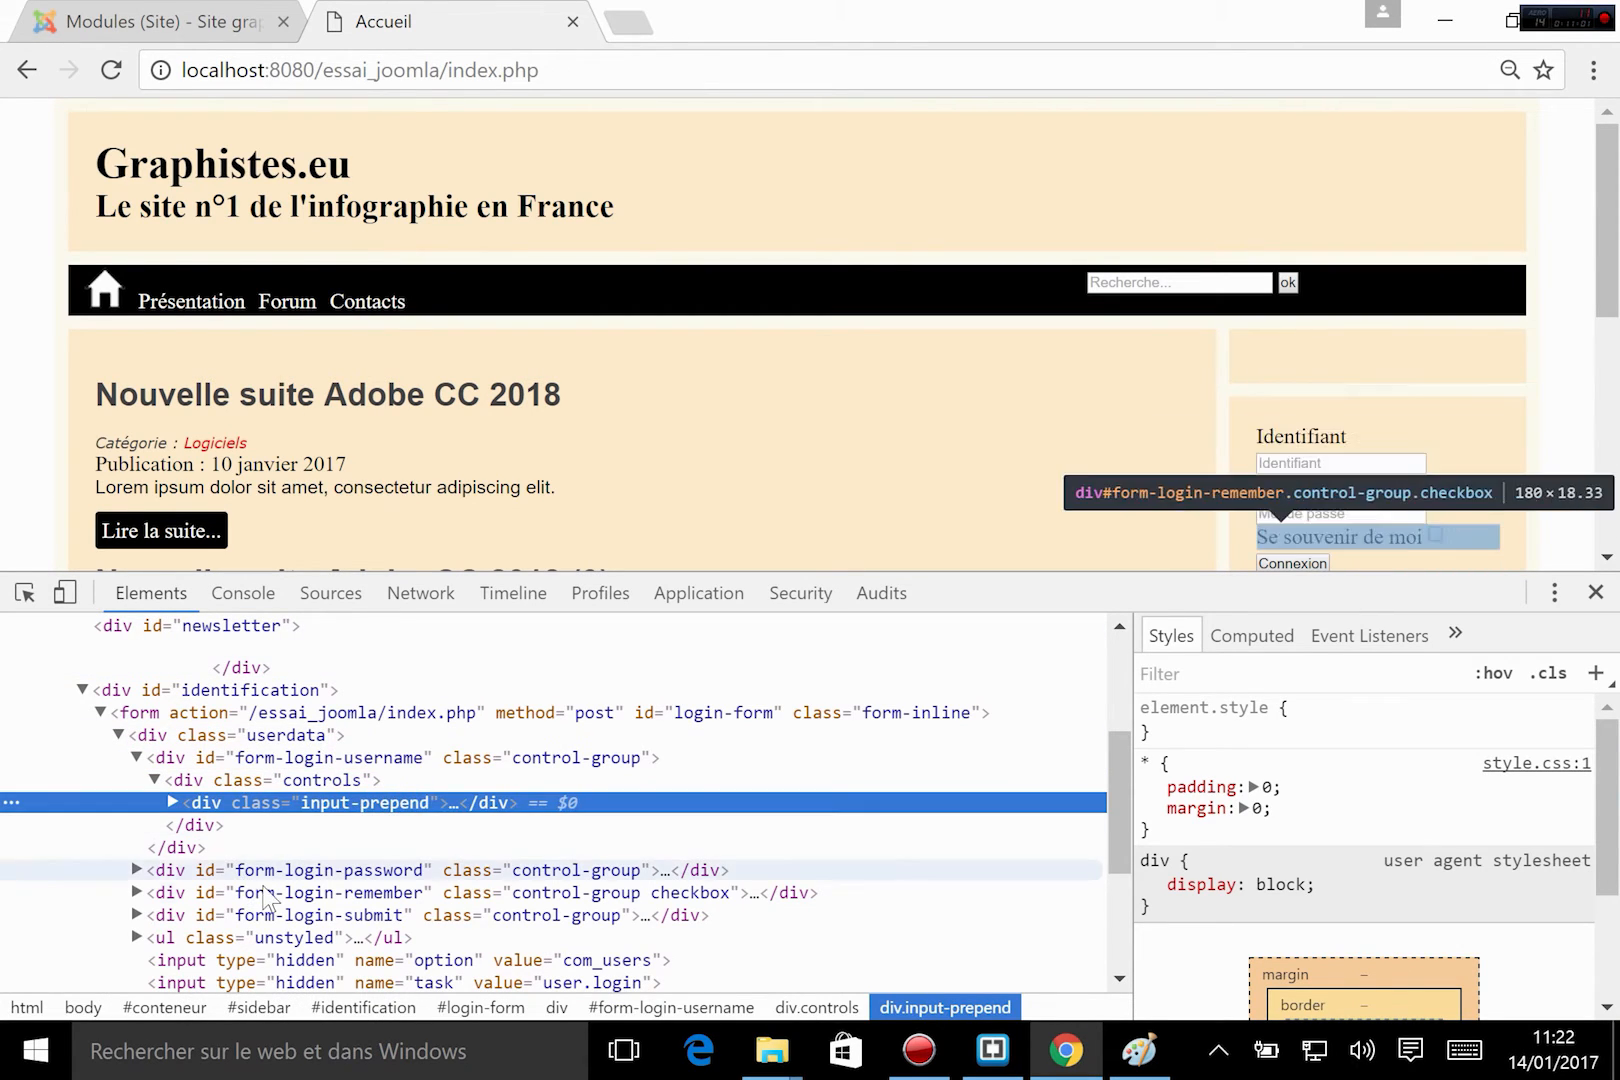
pyautogui.click(262, 870)
pyautogui.click(263, 892)
pyautogui.click(263, 917)
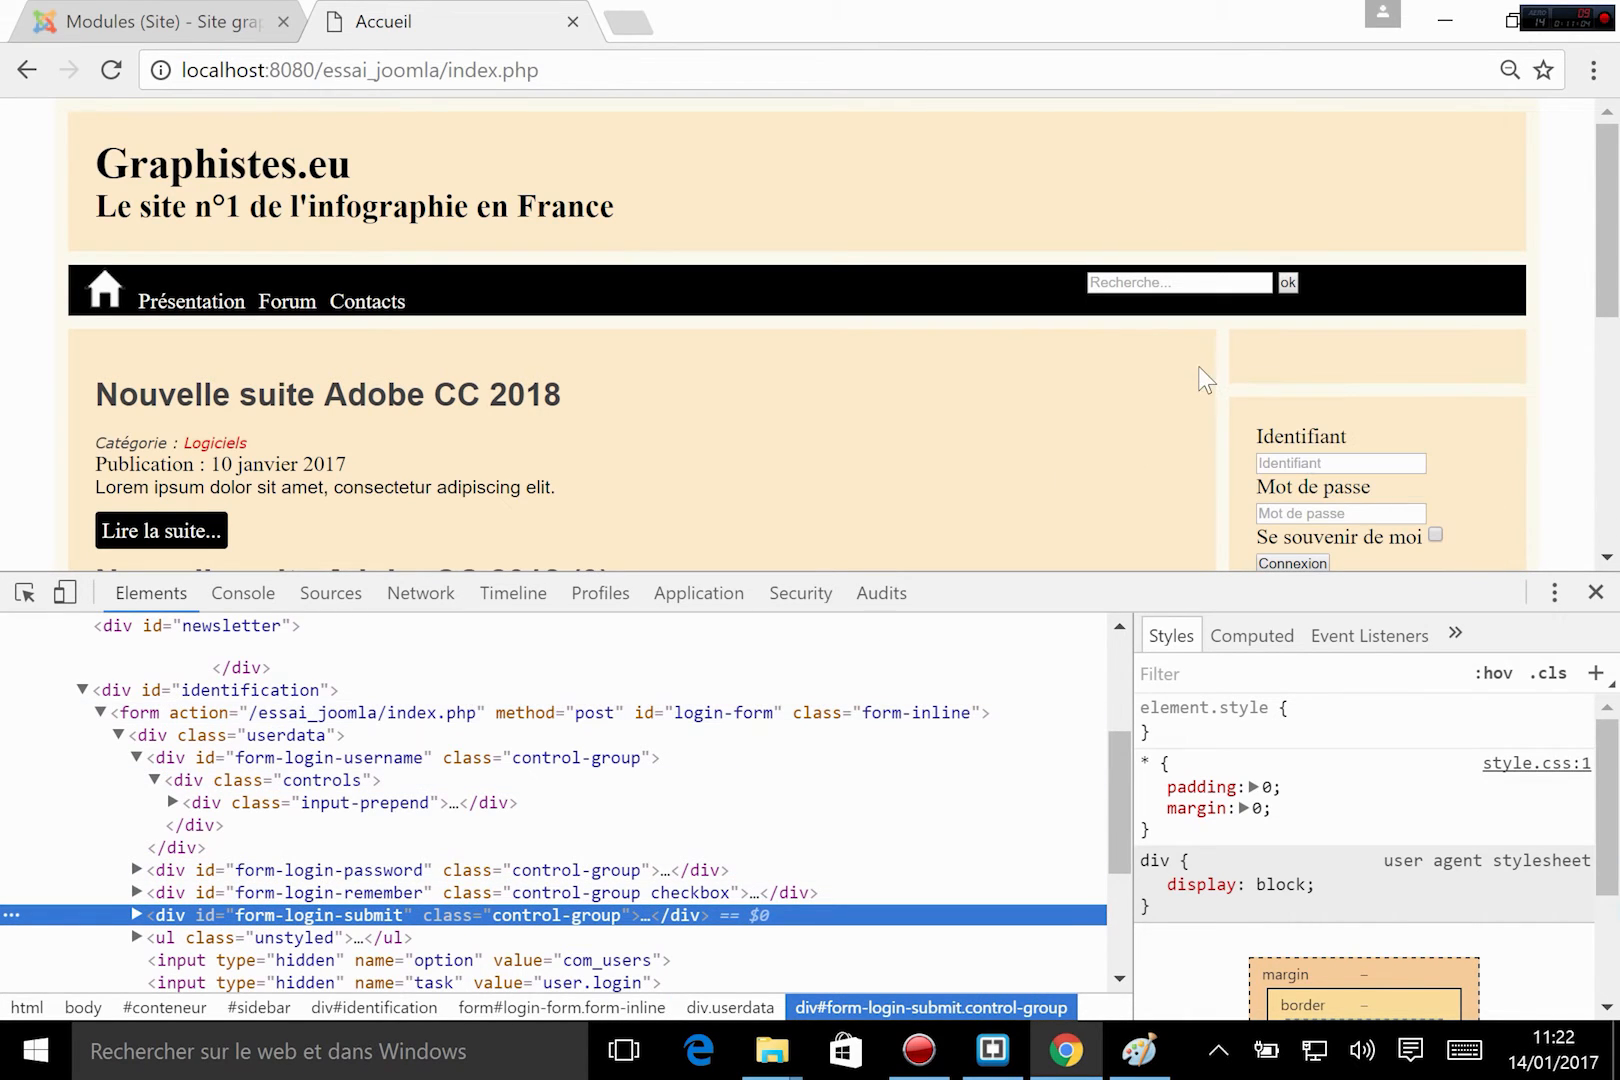
pyautogui.click(1595, 592)
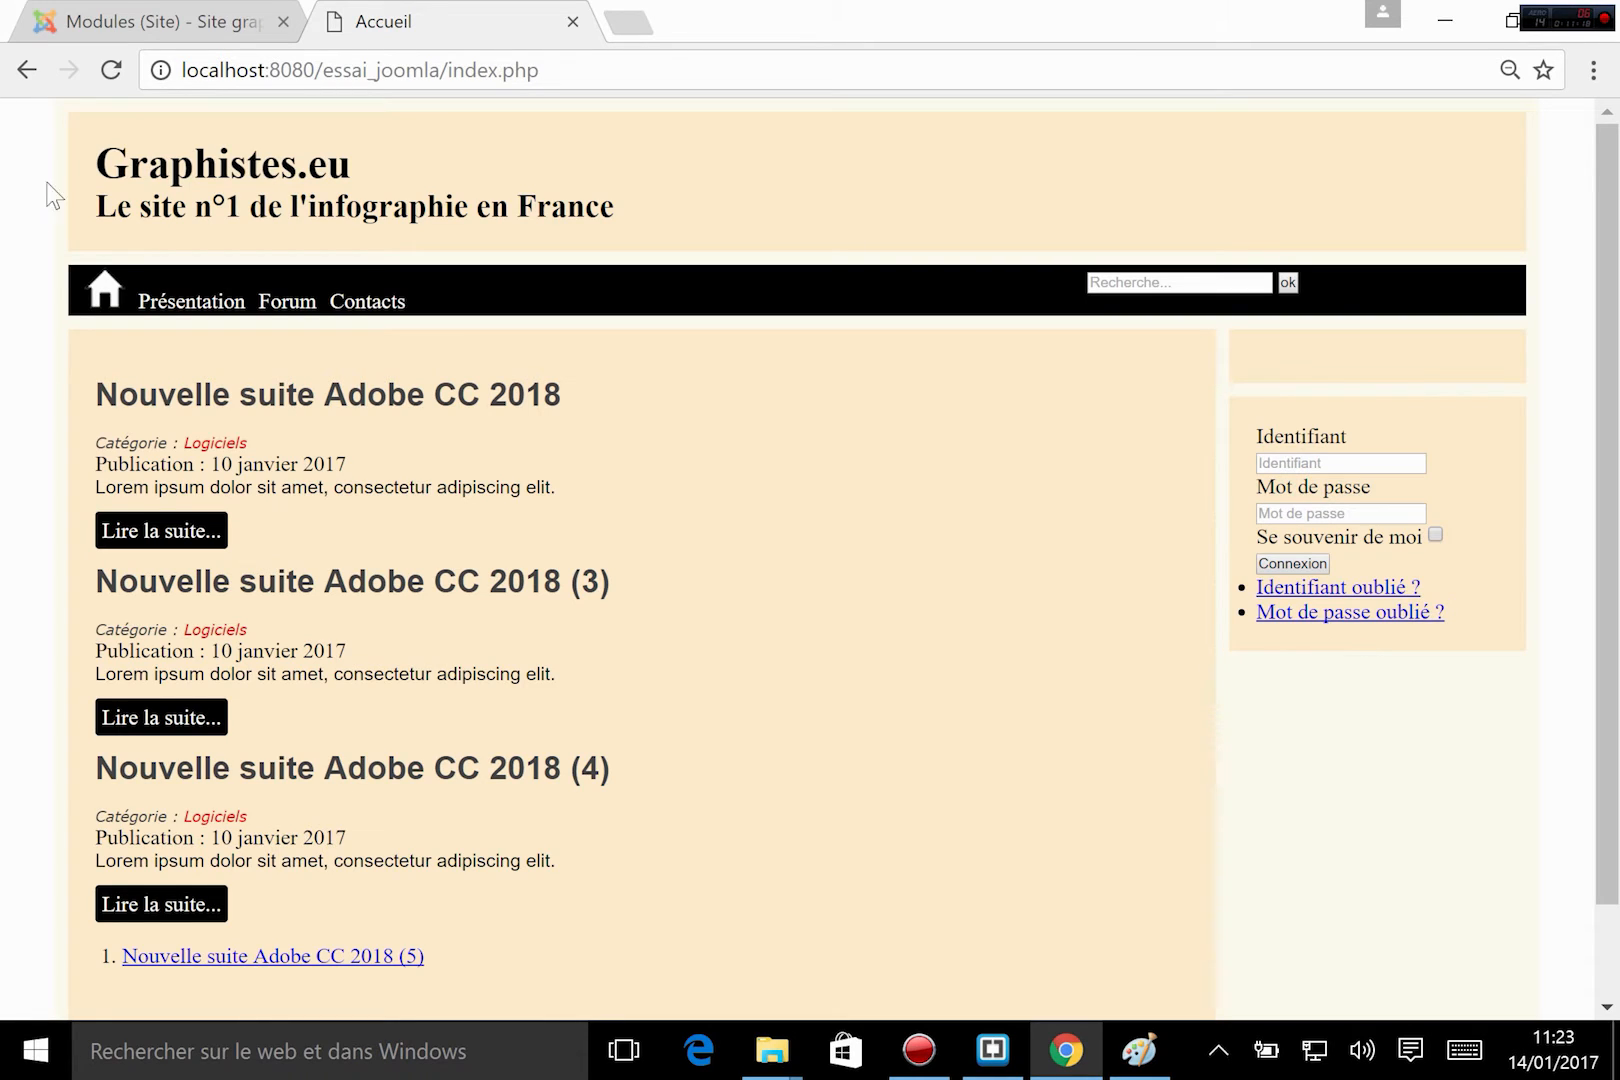
# Return to the Joomla administration and open the user manager's settings, glancing back at the Accueil page's login form.
pyautogui.click(200, 21)
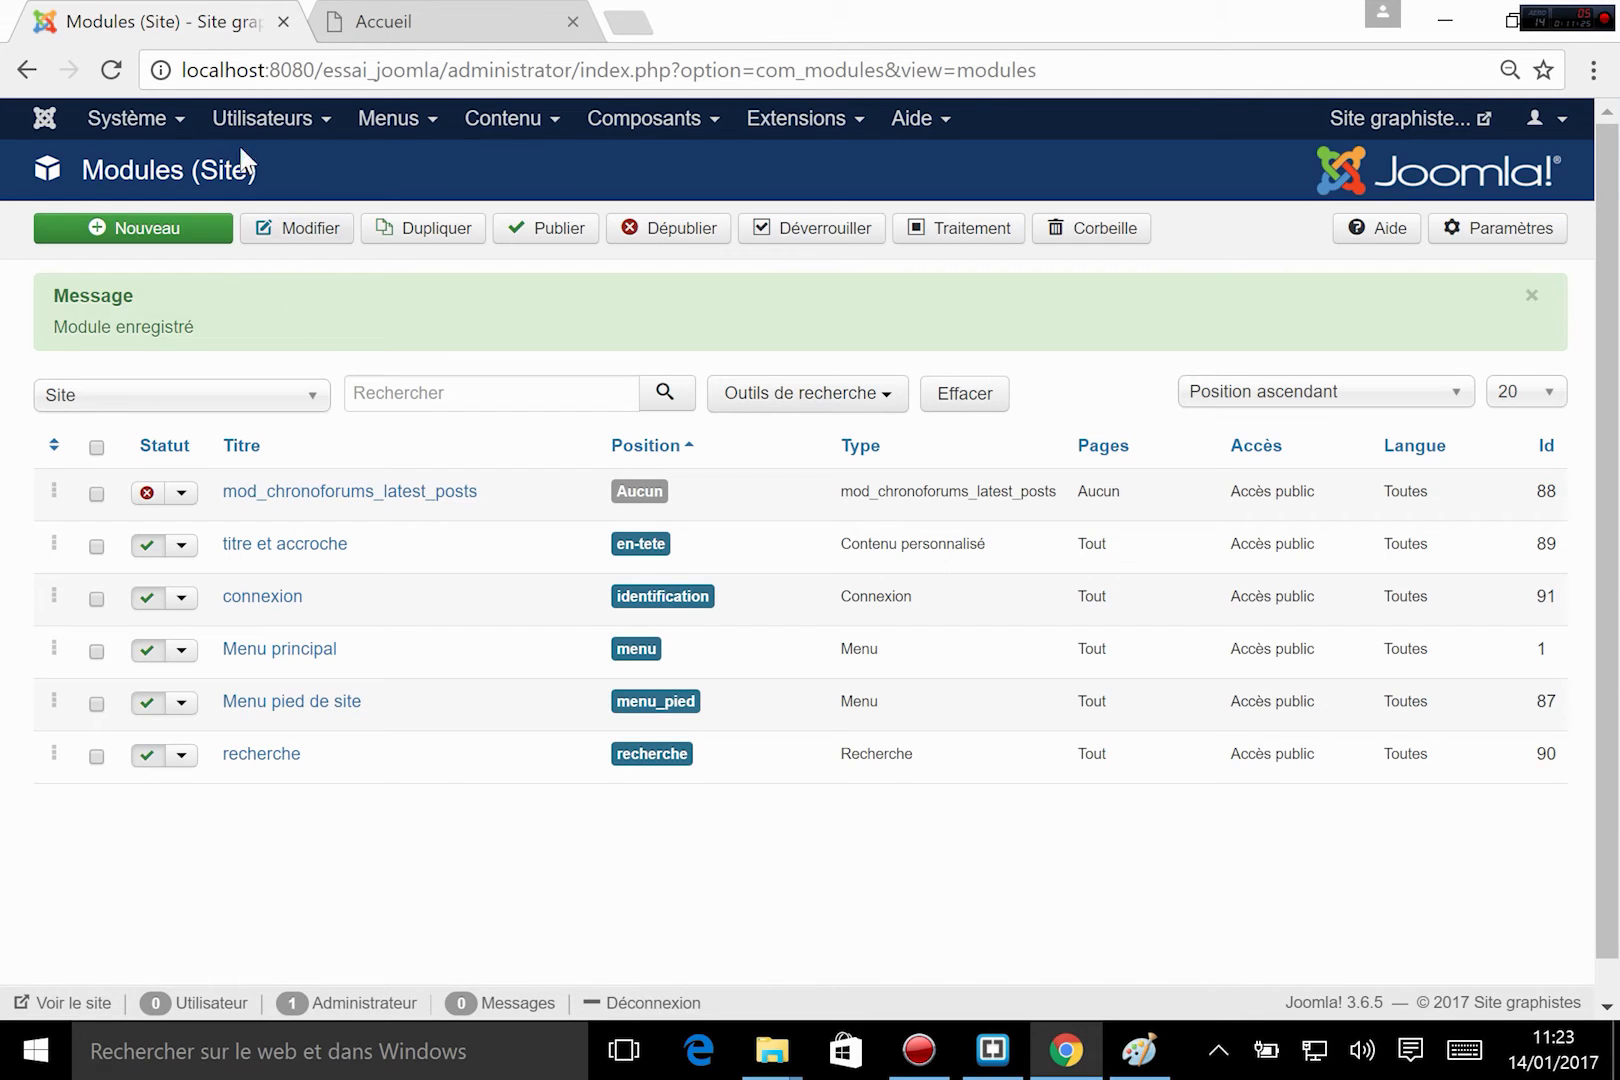
pyautogui.click(262, 122)
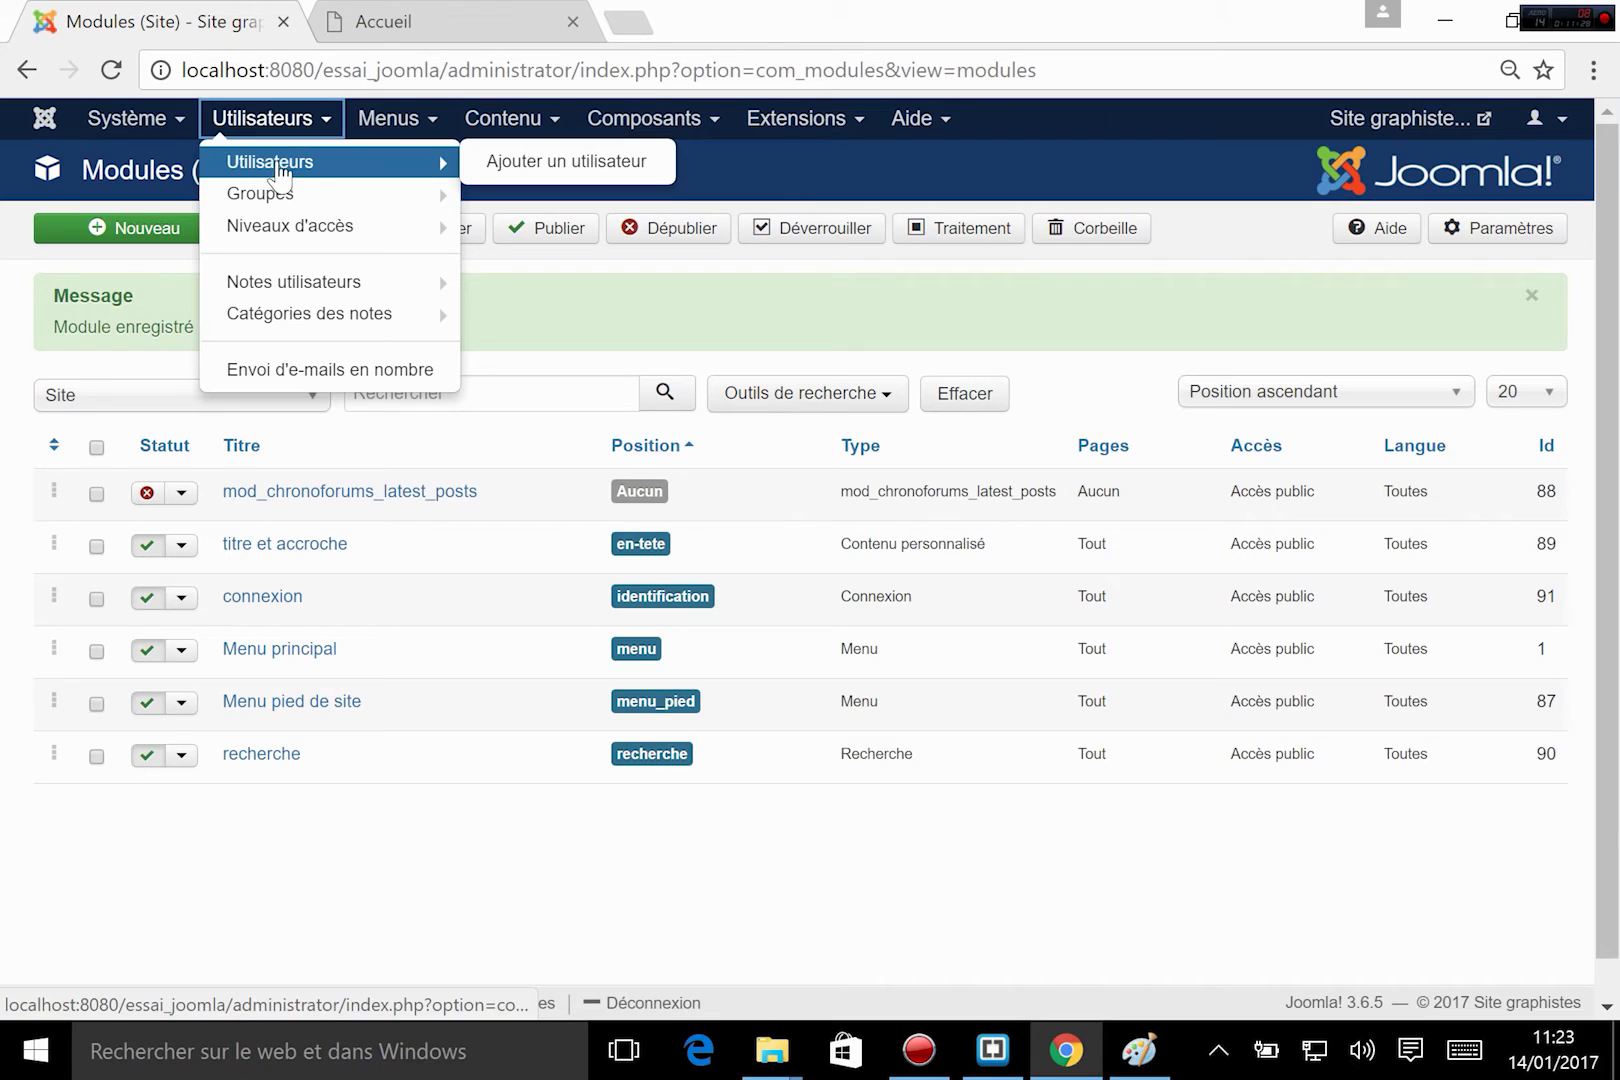
pyautogui.click(270, 168)
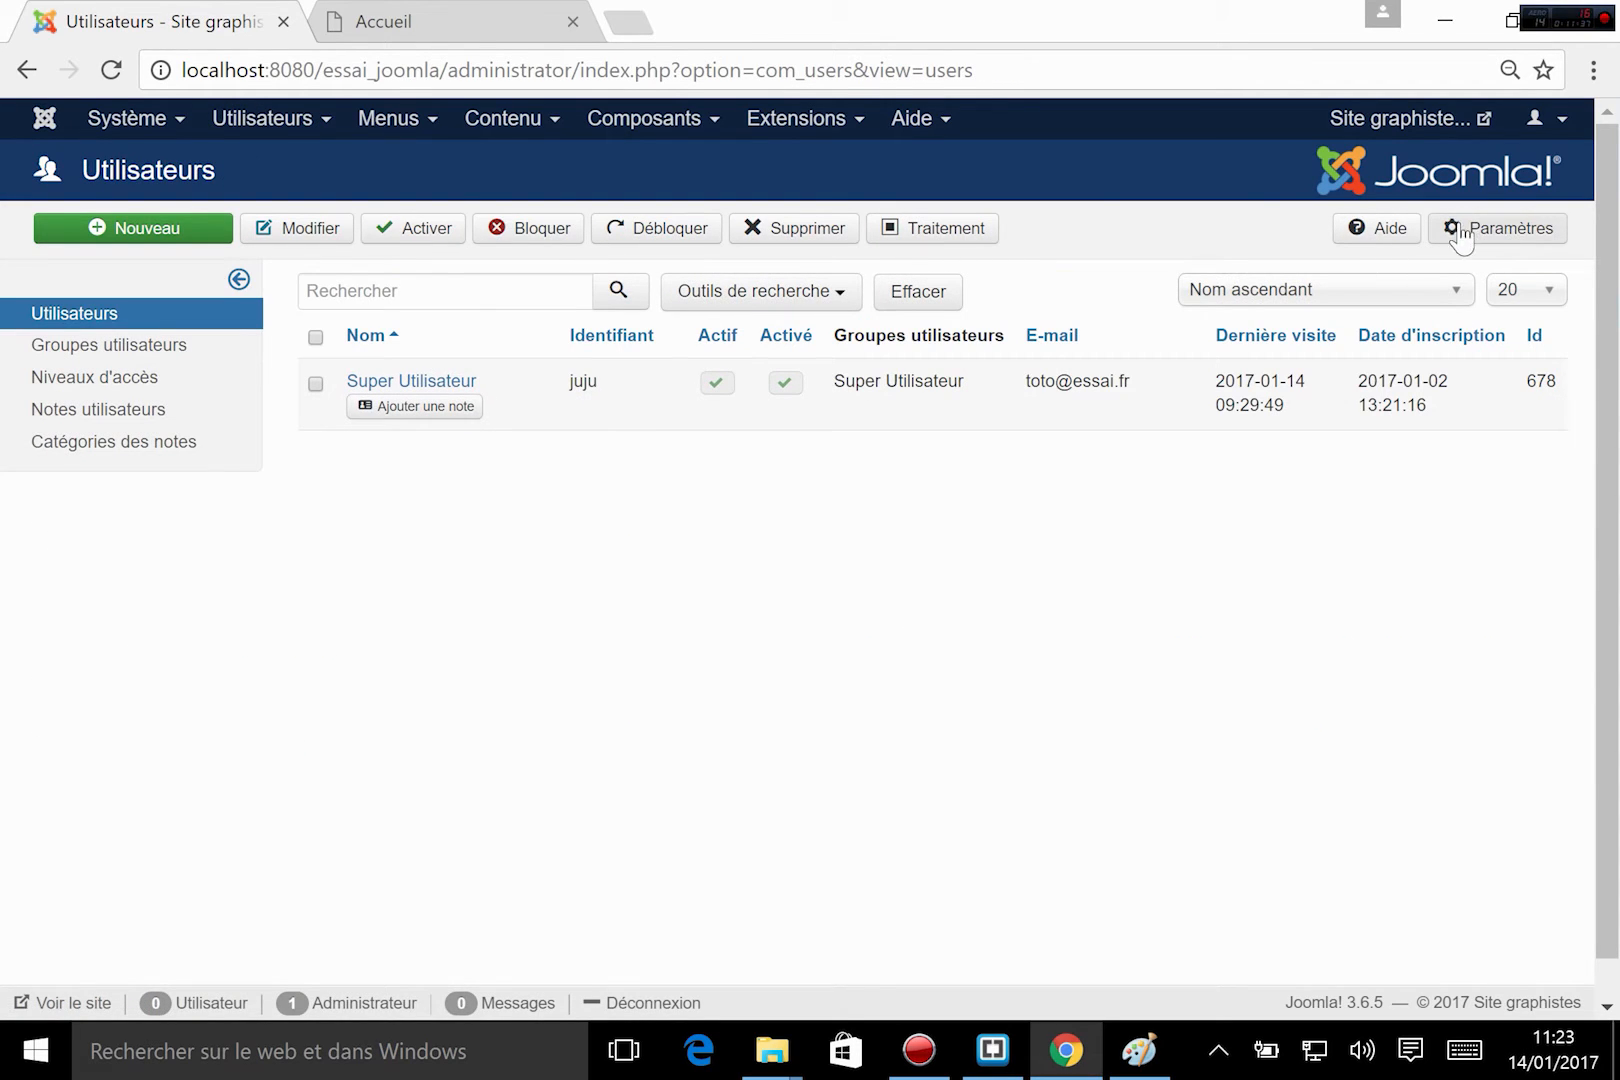
pyautogui.click(1505, 233)
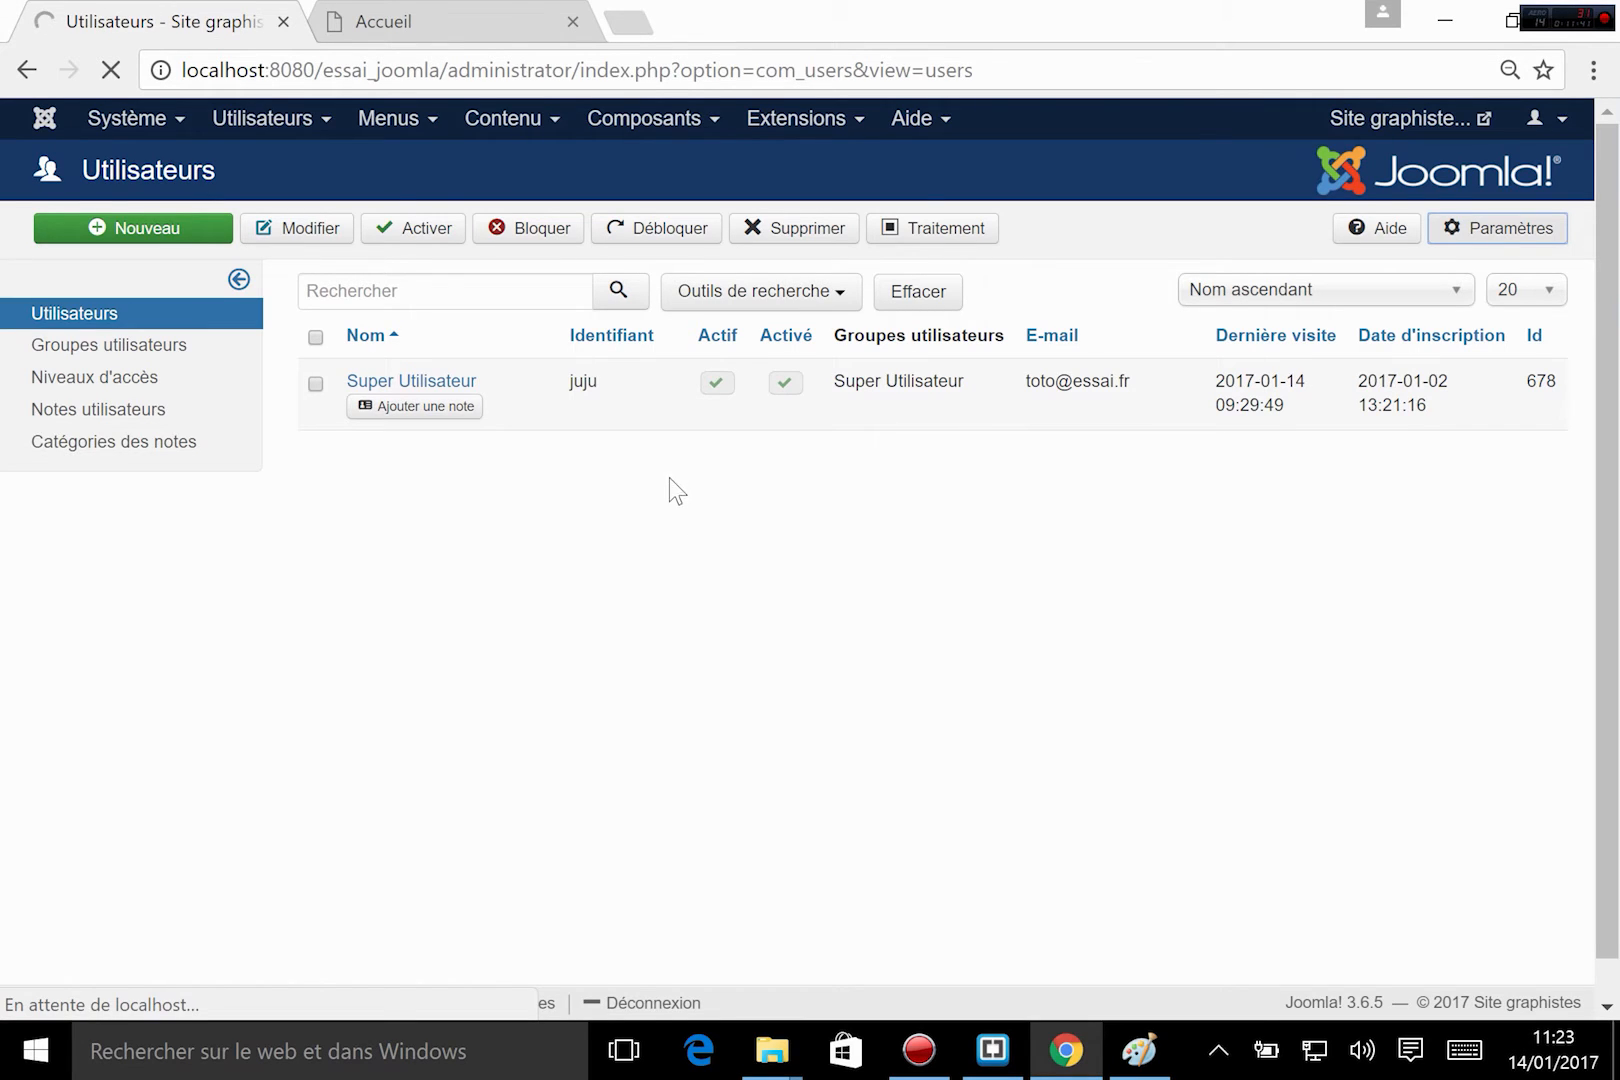
pyautogui.click(410, 21)
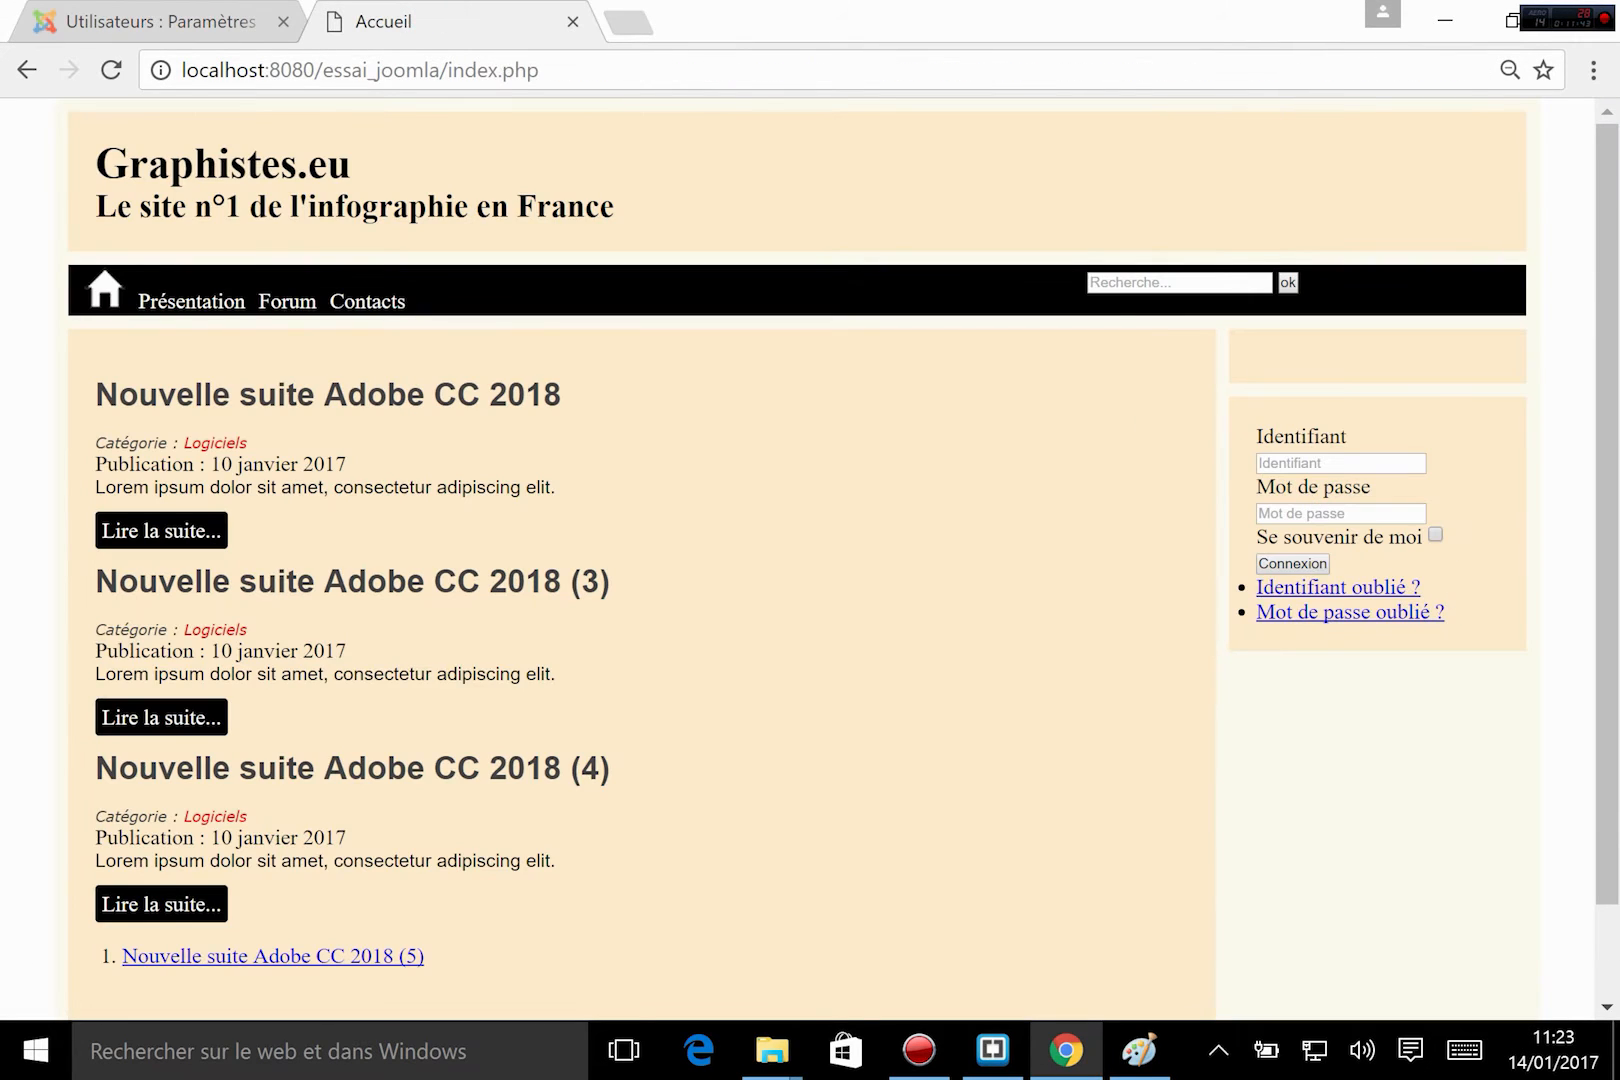
pyautogui.click(200, 22)
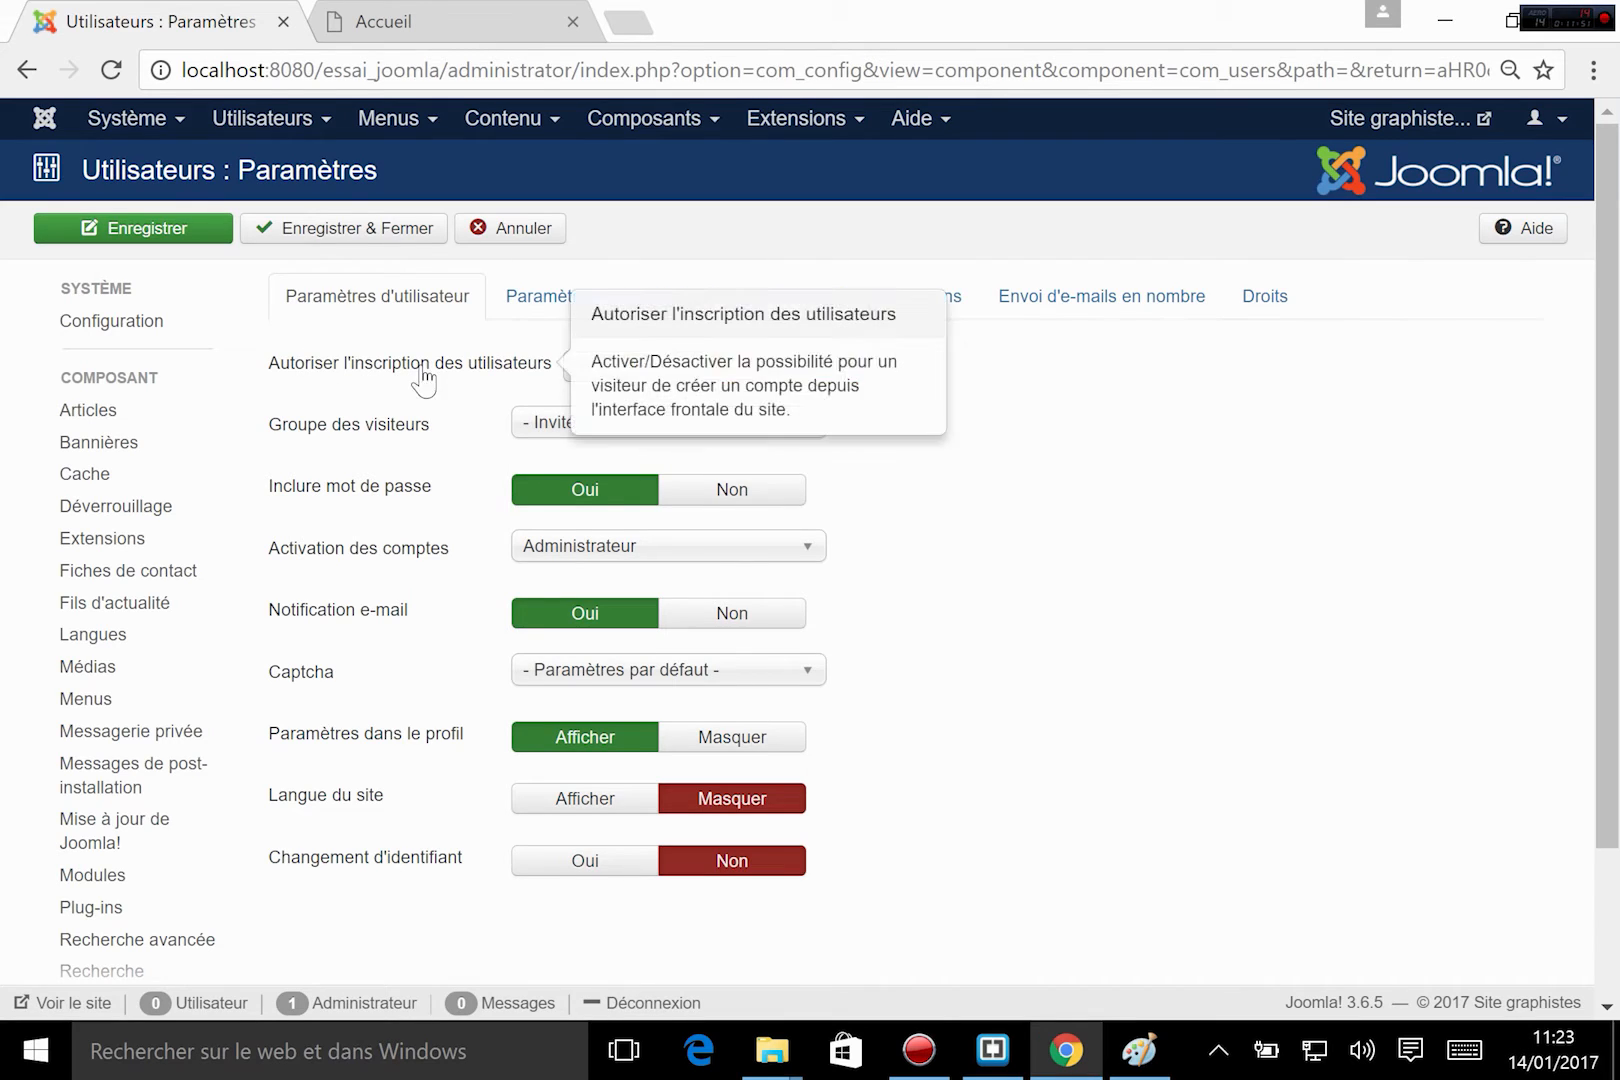
# Allow user registration and review the group choices for new registrants, keeping Enregistré.
pyautogui.click(600, 368)
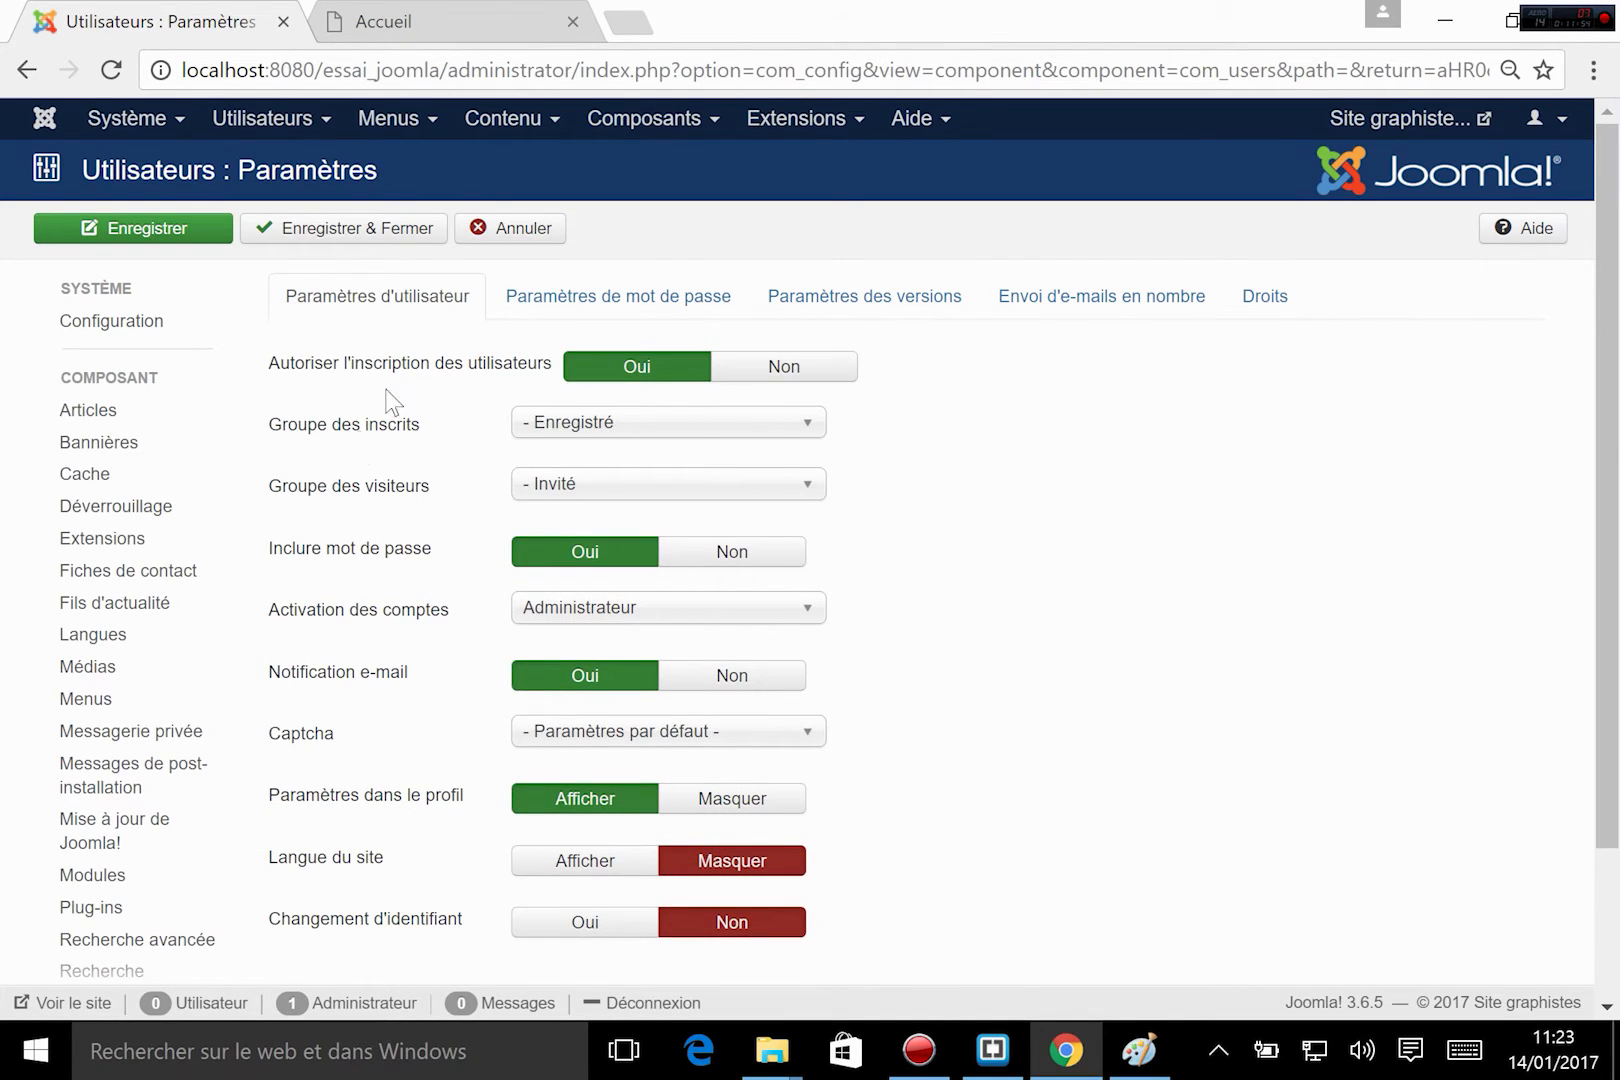
pyautogui.click(690, 425)
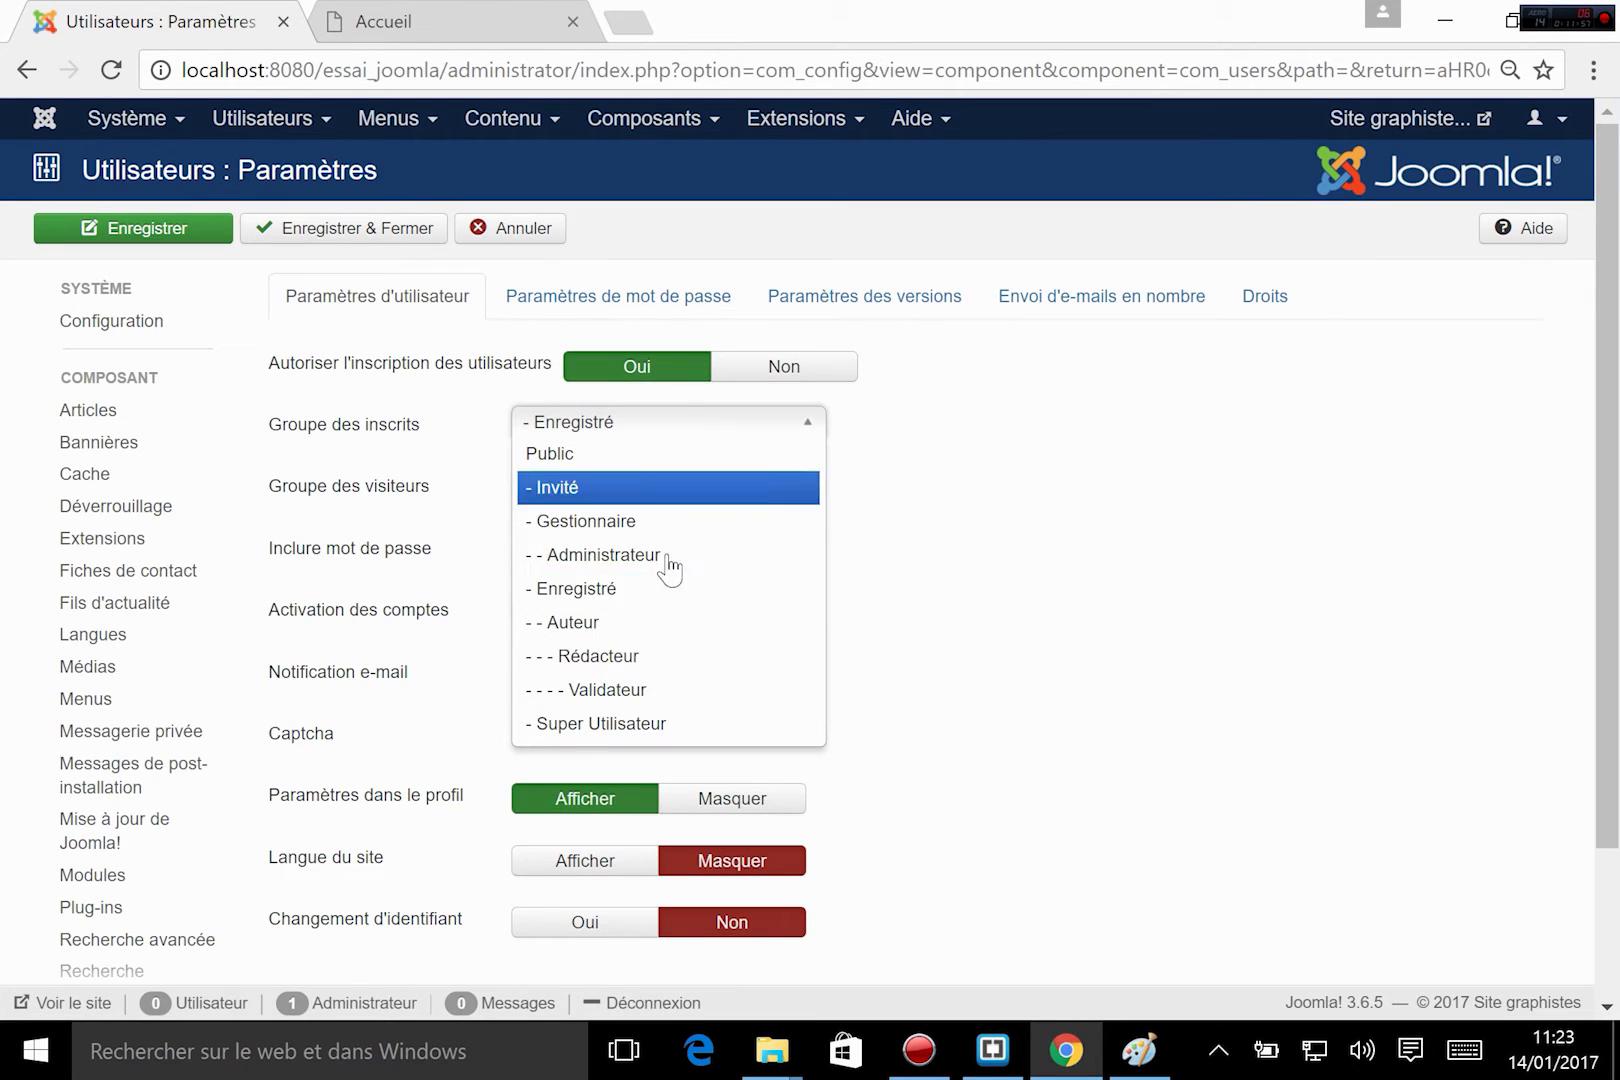
pyautogui.click(1056, 578)
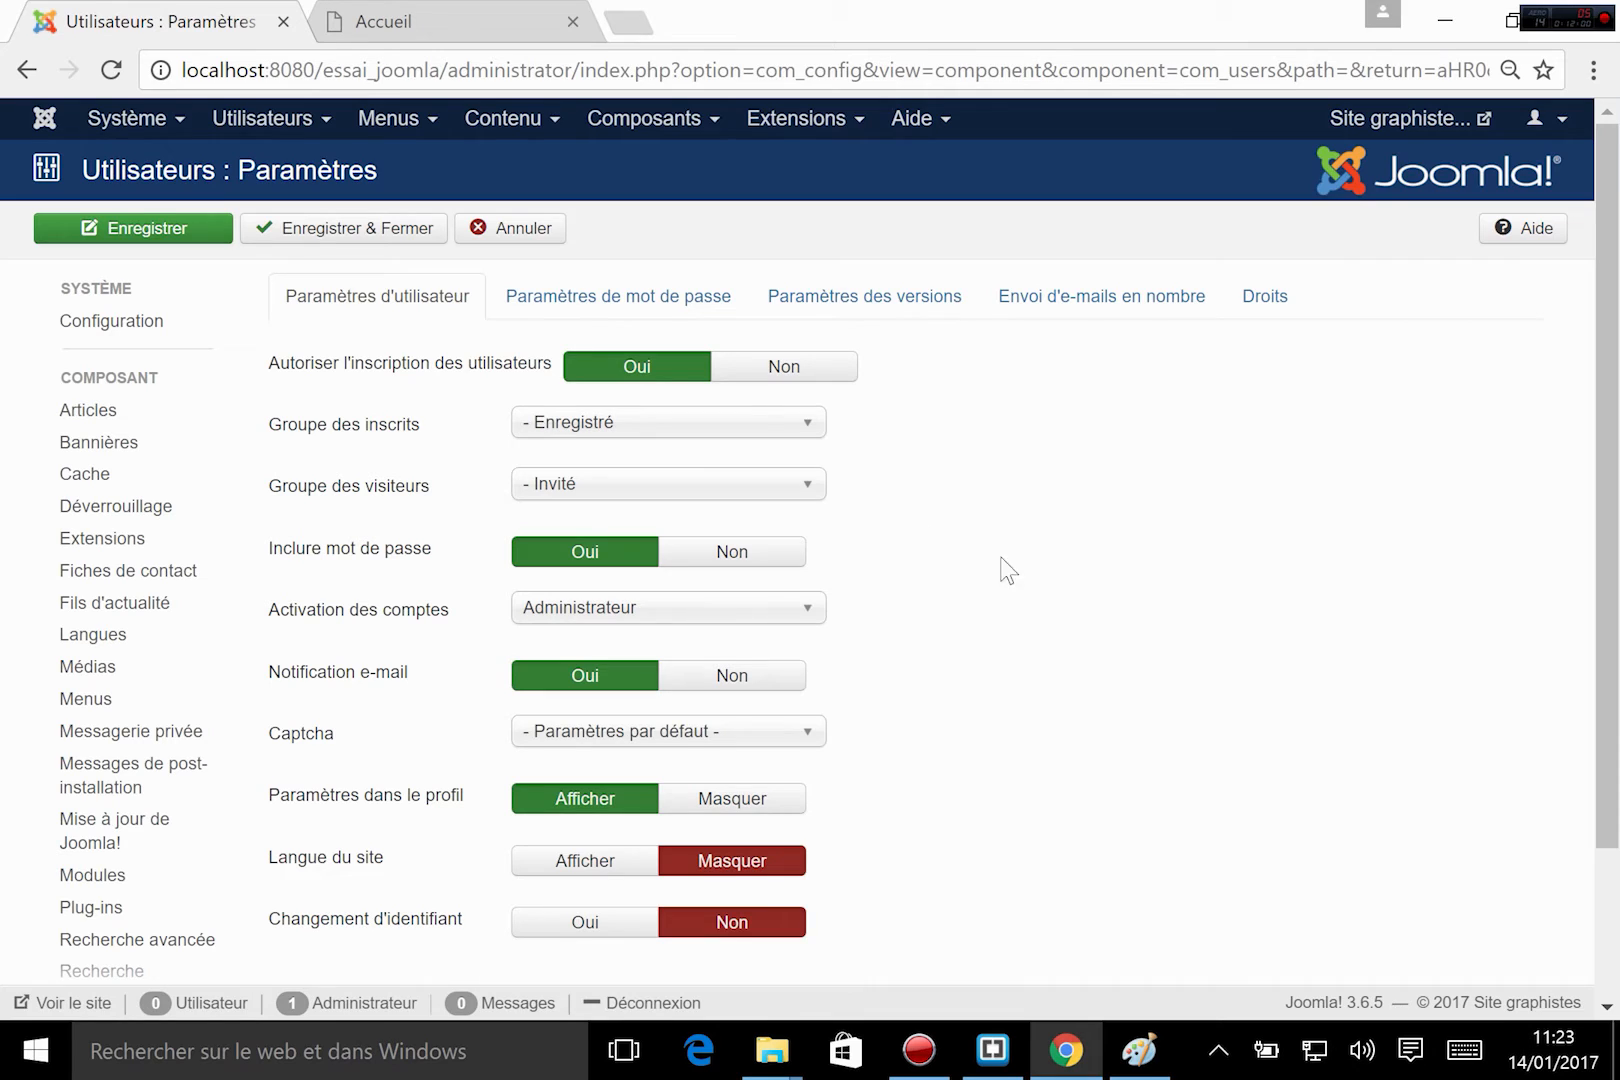
# Read the account activation description, try Auto activation and Aucun, and return the setting to Administrateur.
pyautogui.moveTo(365, 635)
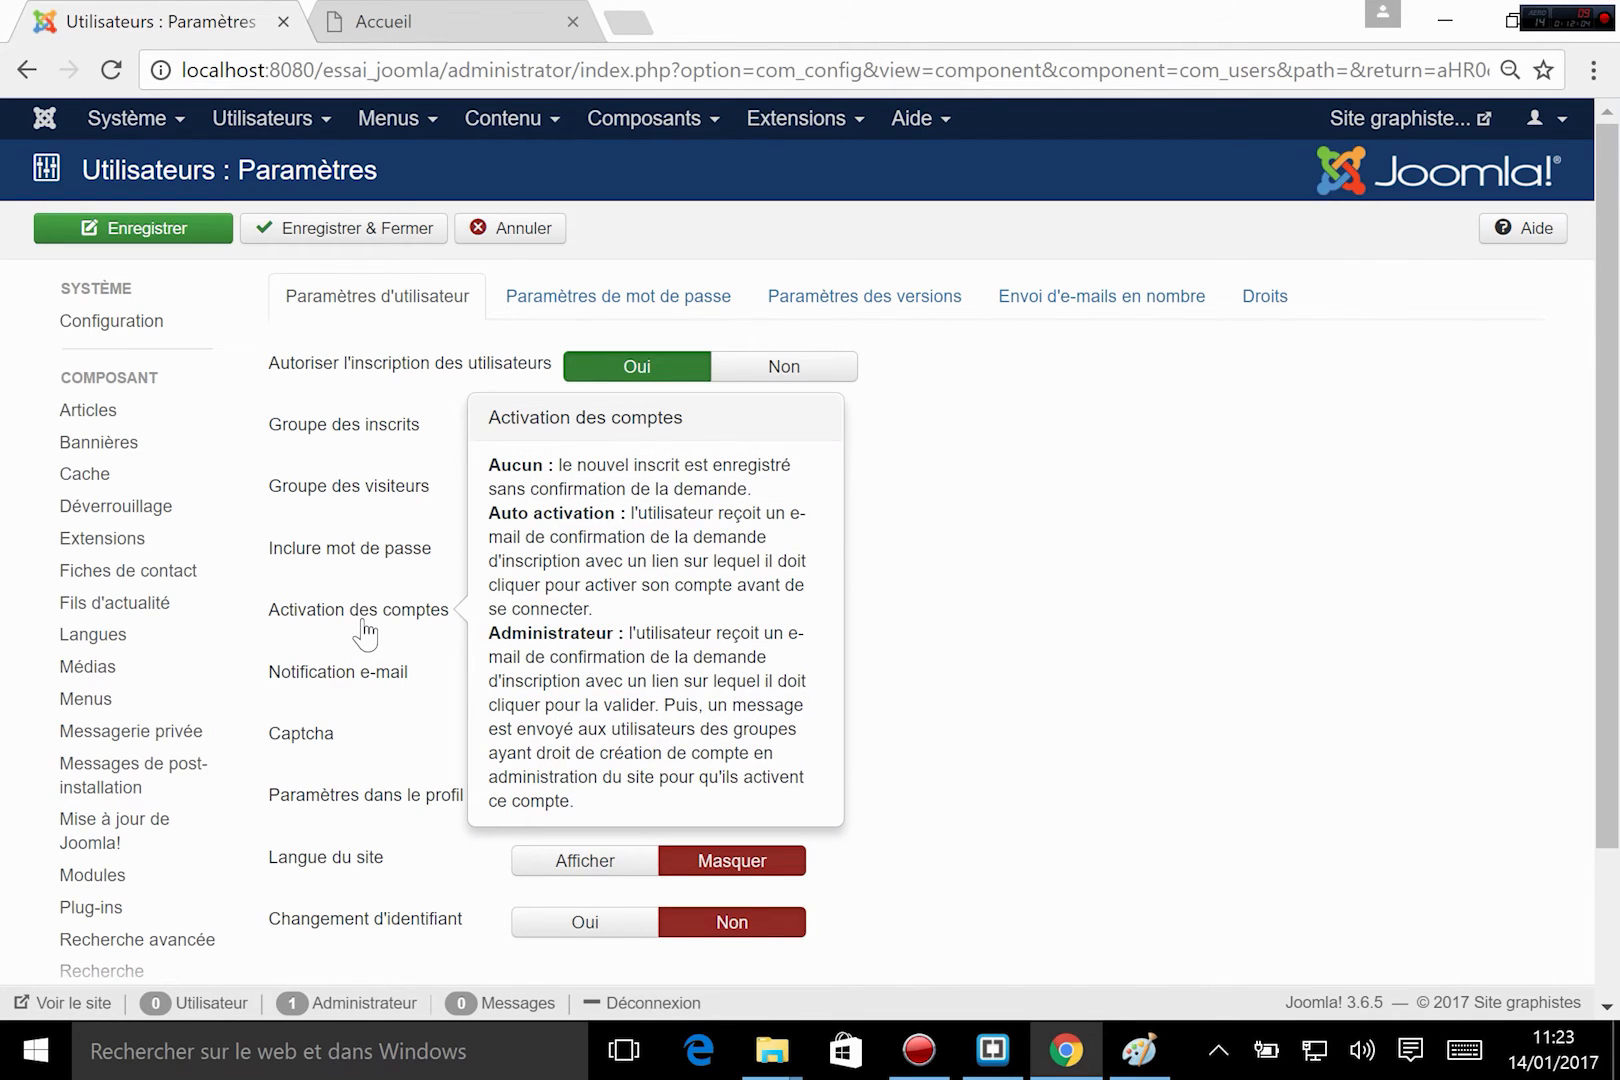
pyautogui.click(654, 607)
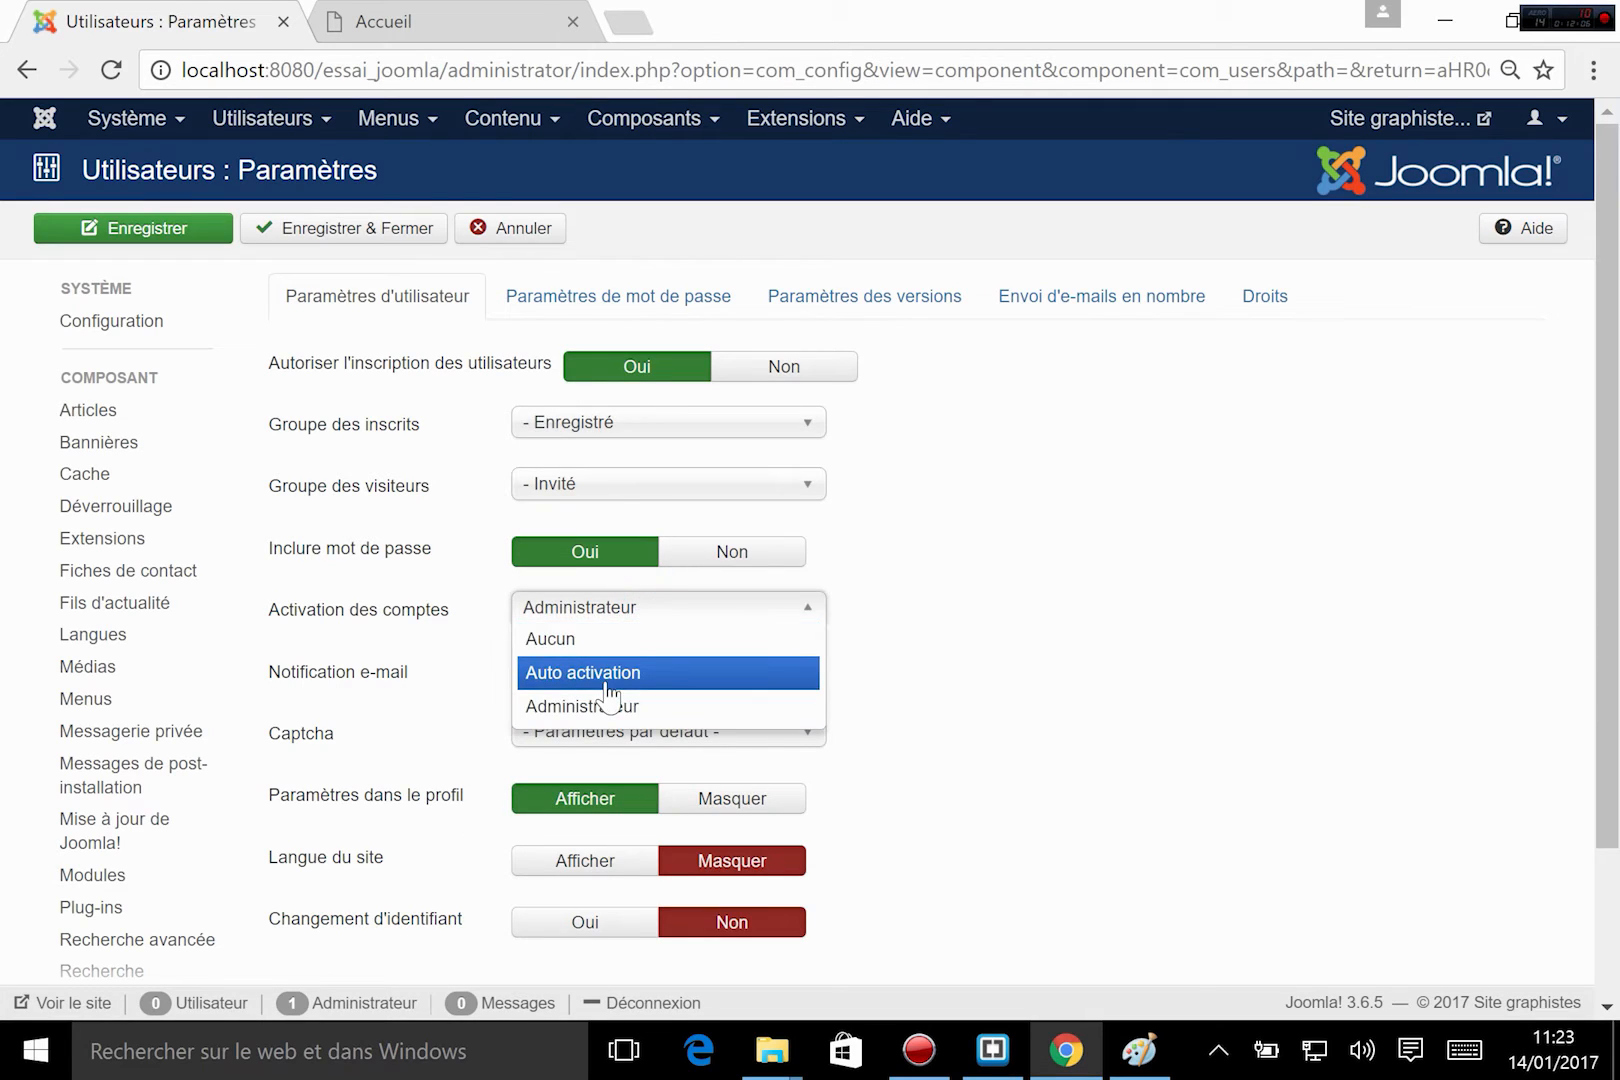
pyautogui.click(610, 672)
pyautogui.moveTo(400, 618)
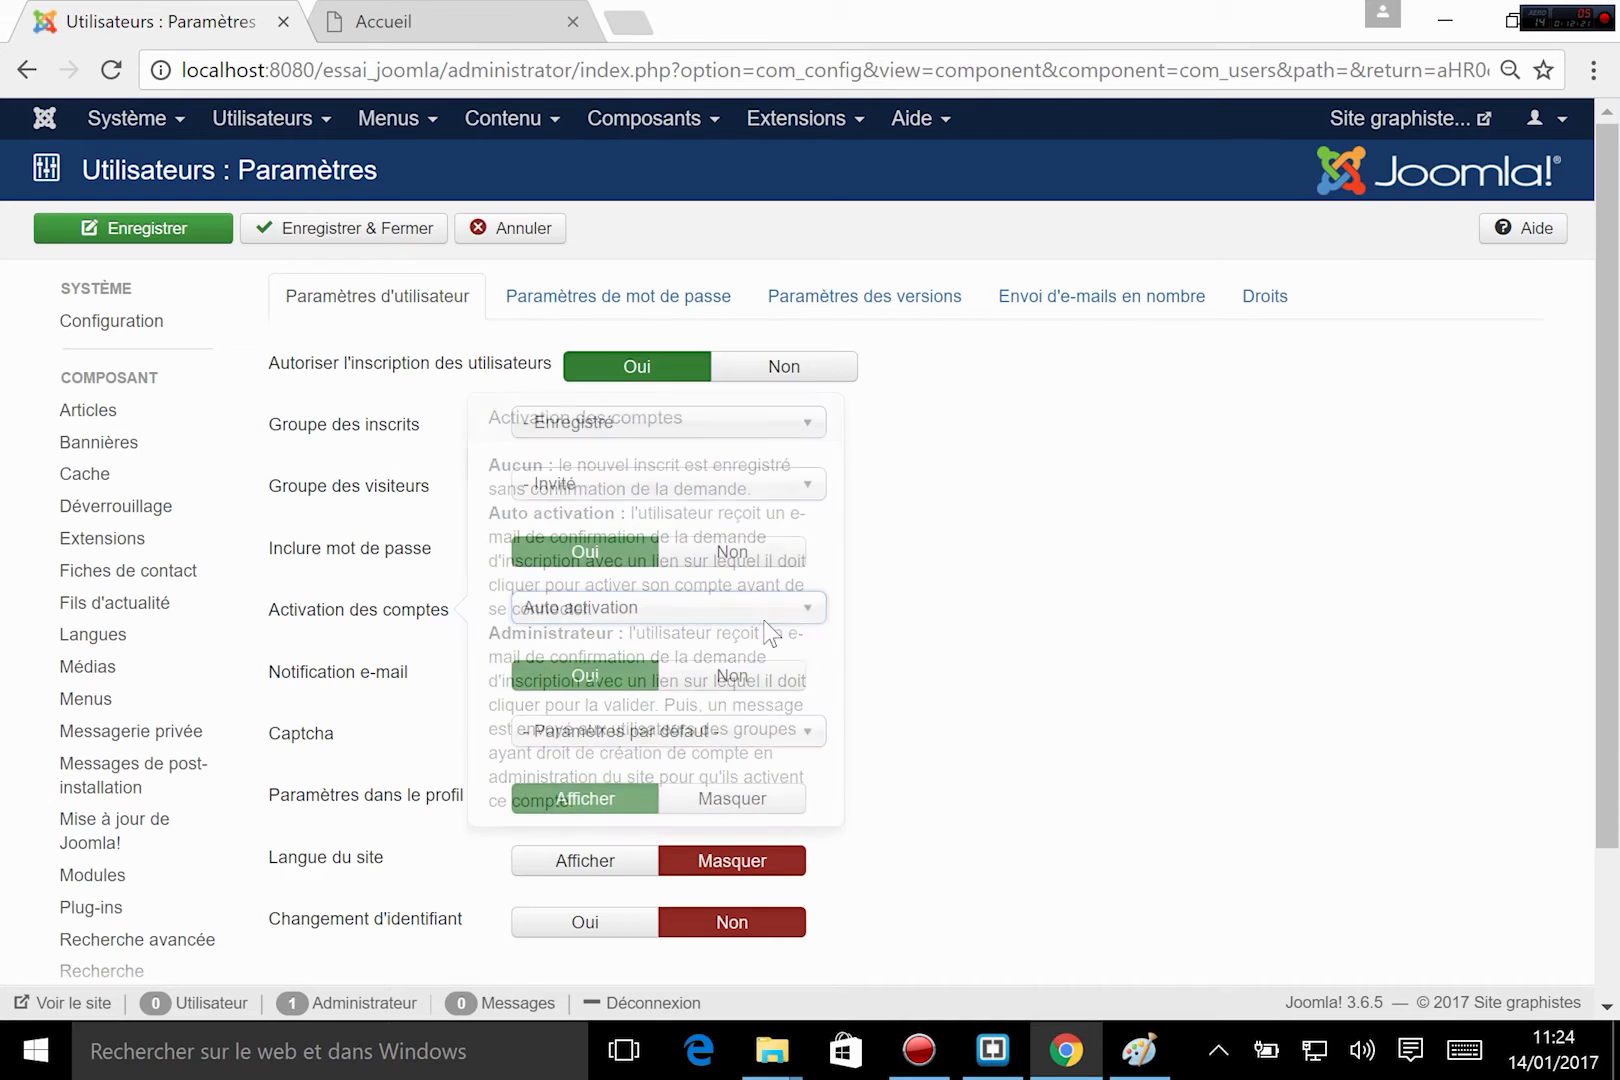
pyautogui.click(768, 608)
pyautogui.click(647, 712)
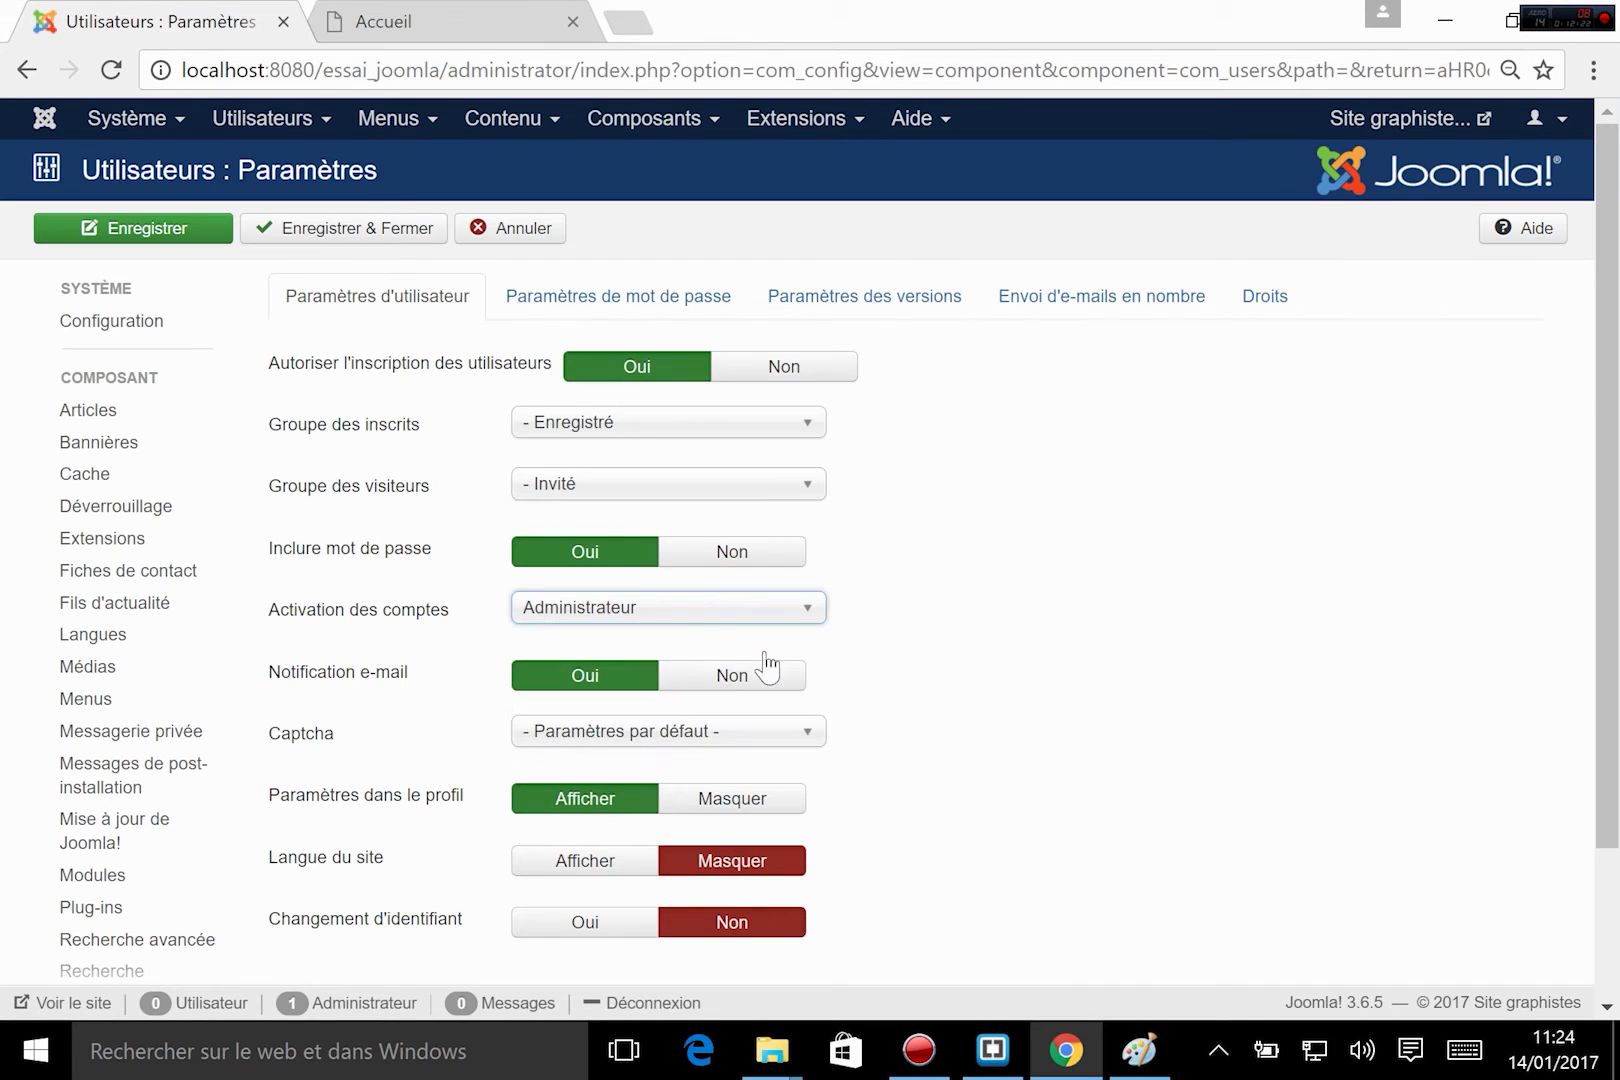
pyautogui.click(660, 600)
pyautogui.click(541, 645)
pyautogui.click(793, 614)
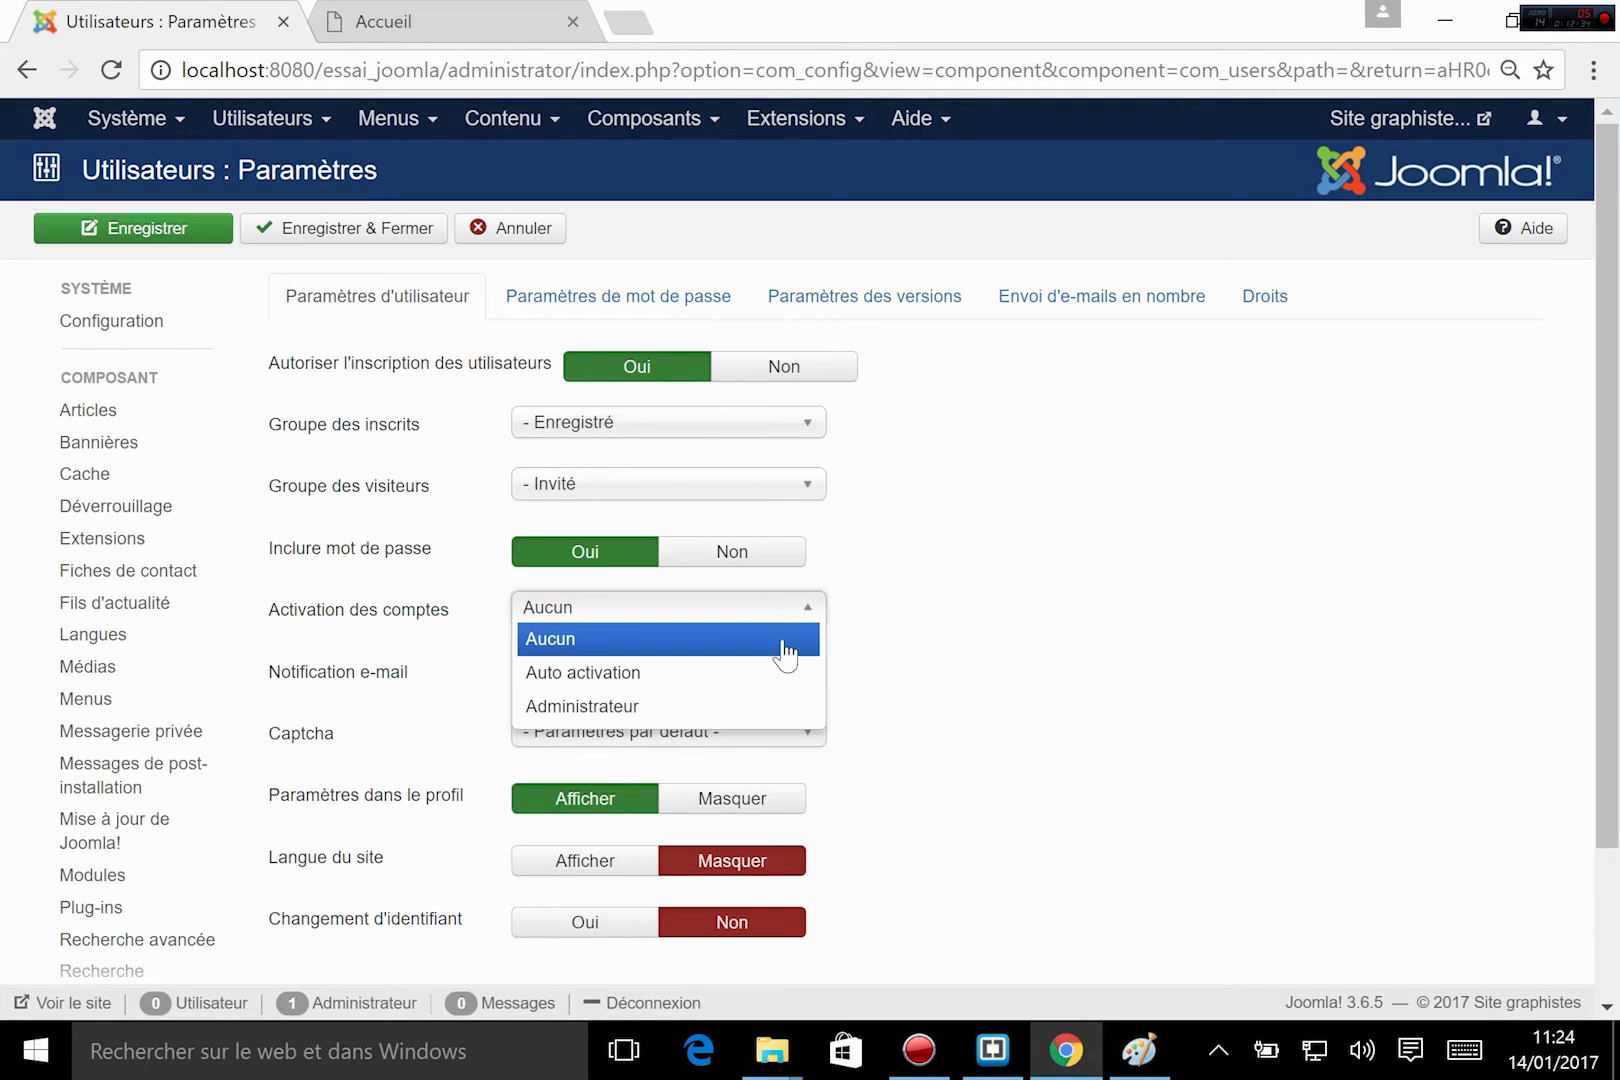
pyautogui.click(700, 665)
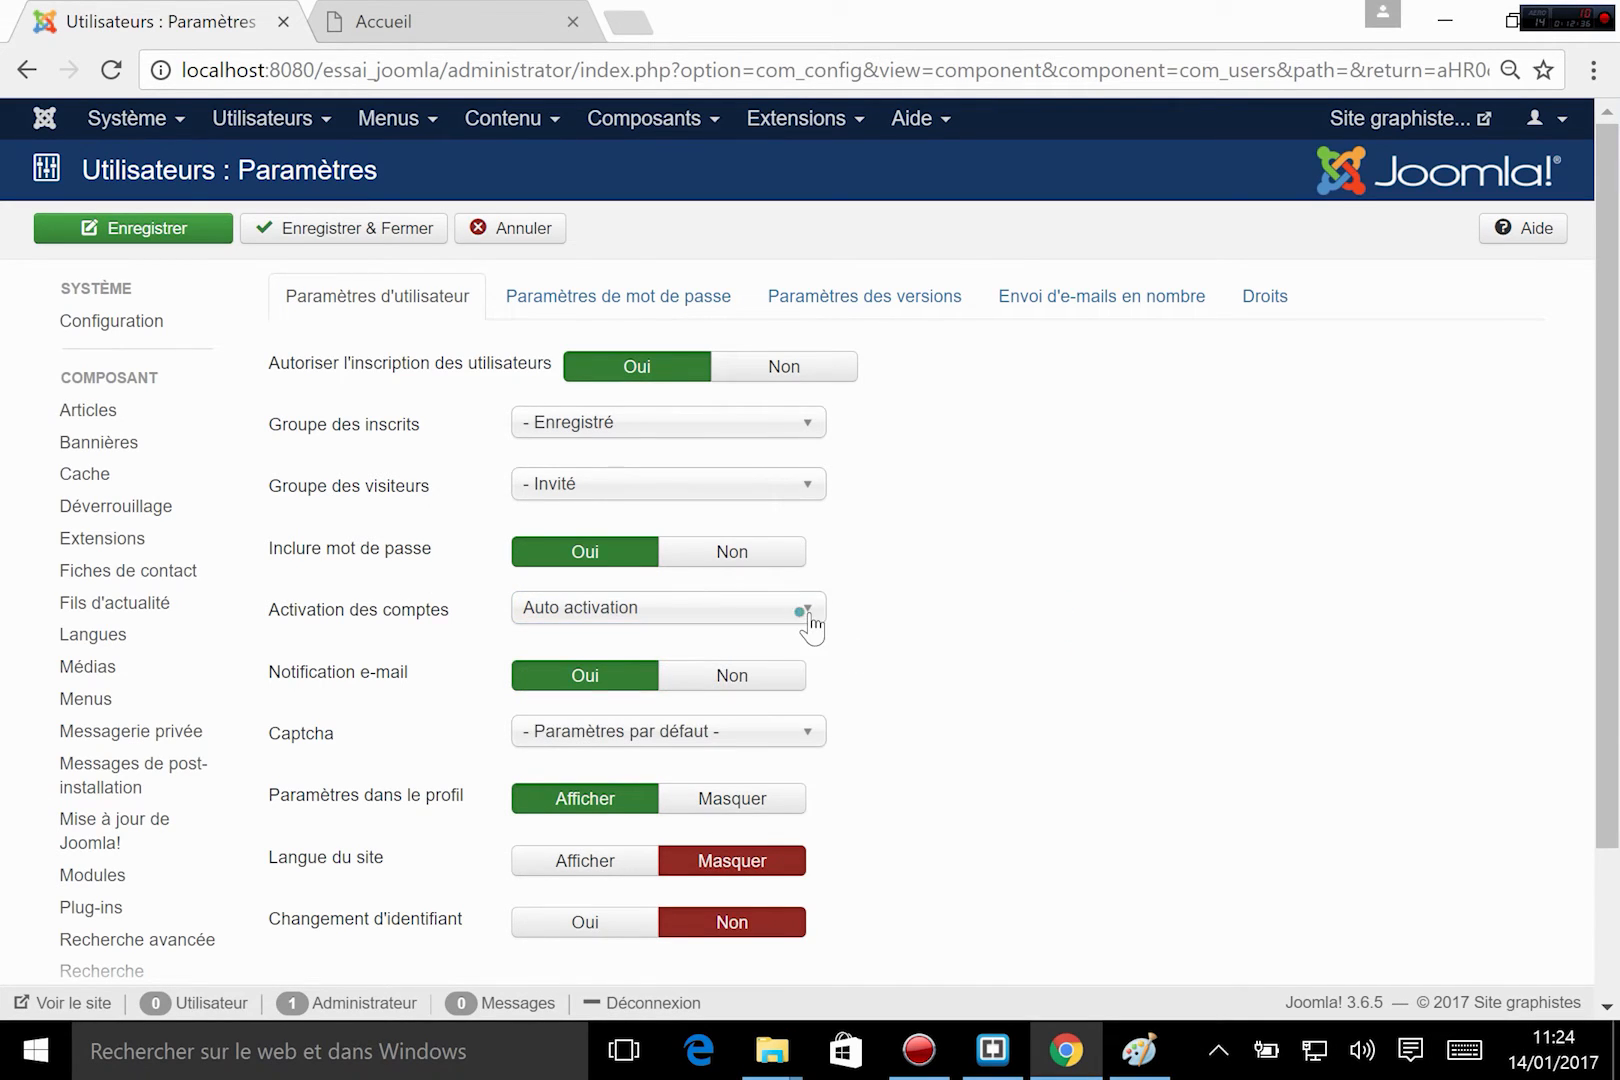
pyautogui.click(808, 620)
pyautogui.click(785, 697)
# Keep the default Captcha setting, save and close the user settings, and return to the Accueil page.
pyautogui.click(540, 731)
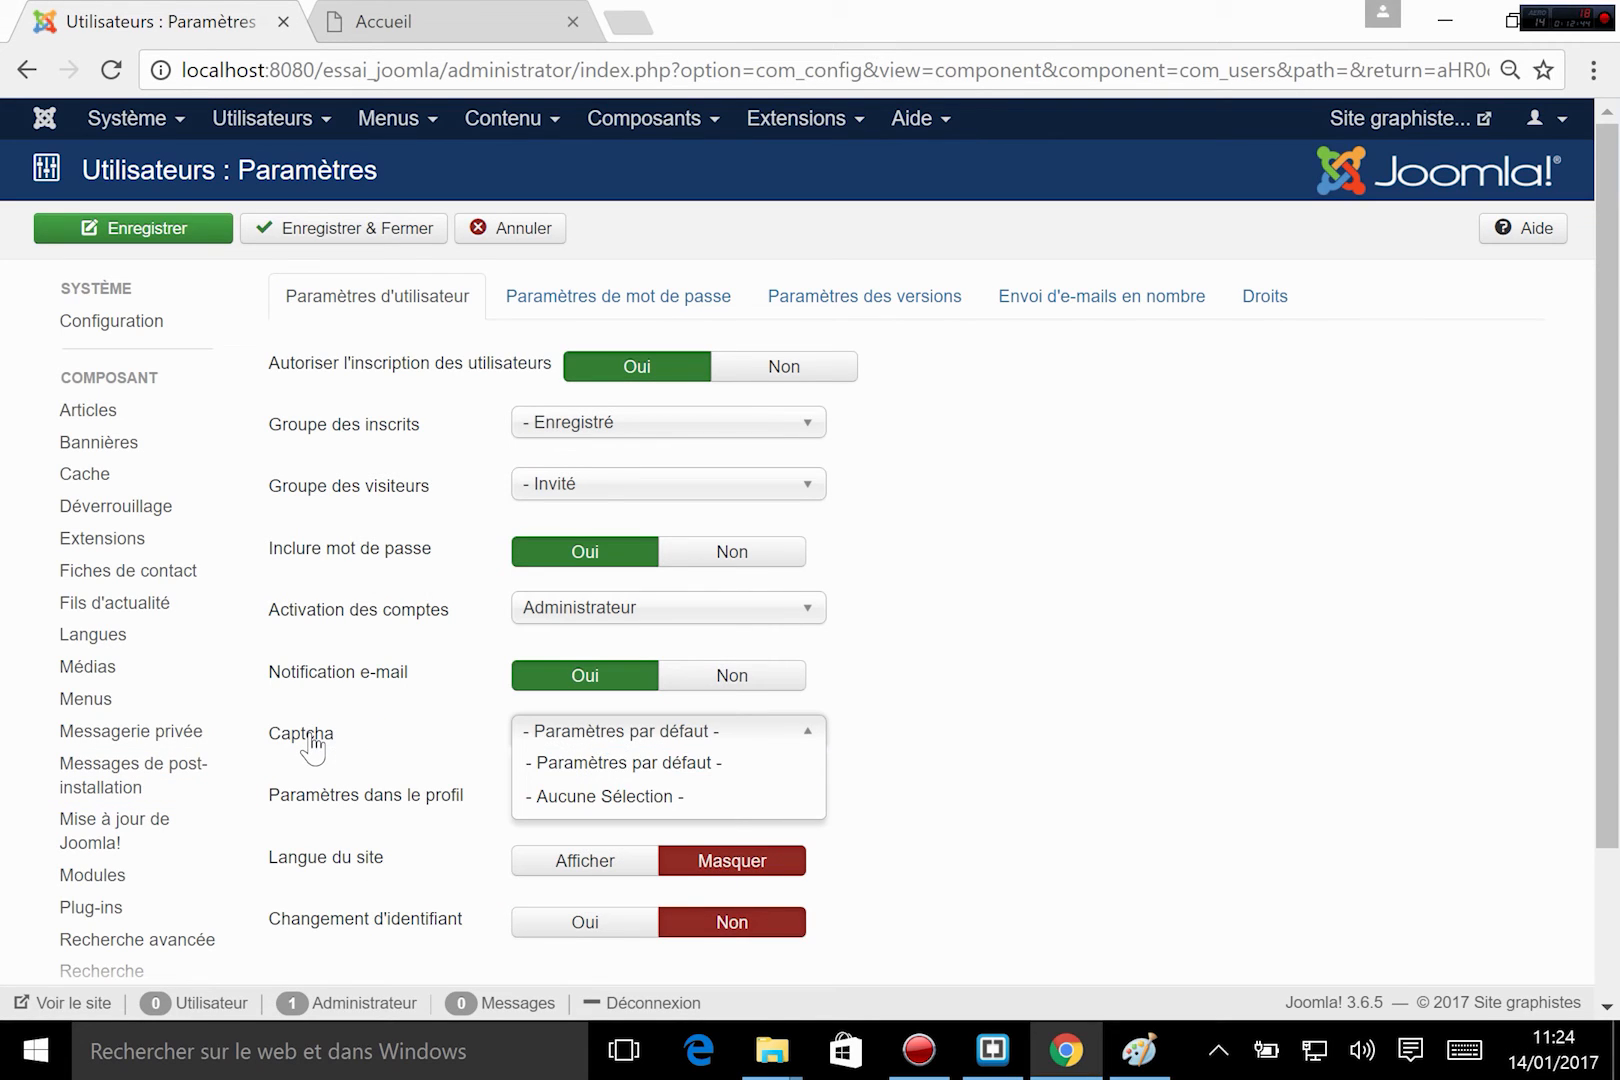
pyautogui.click(1150, 686)
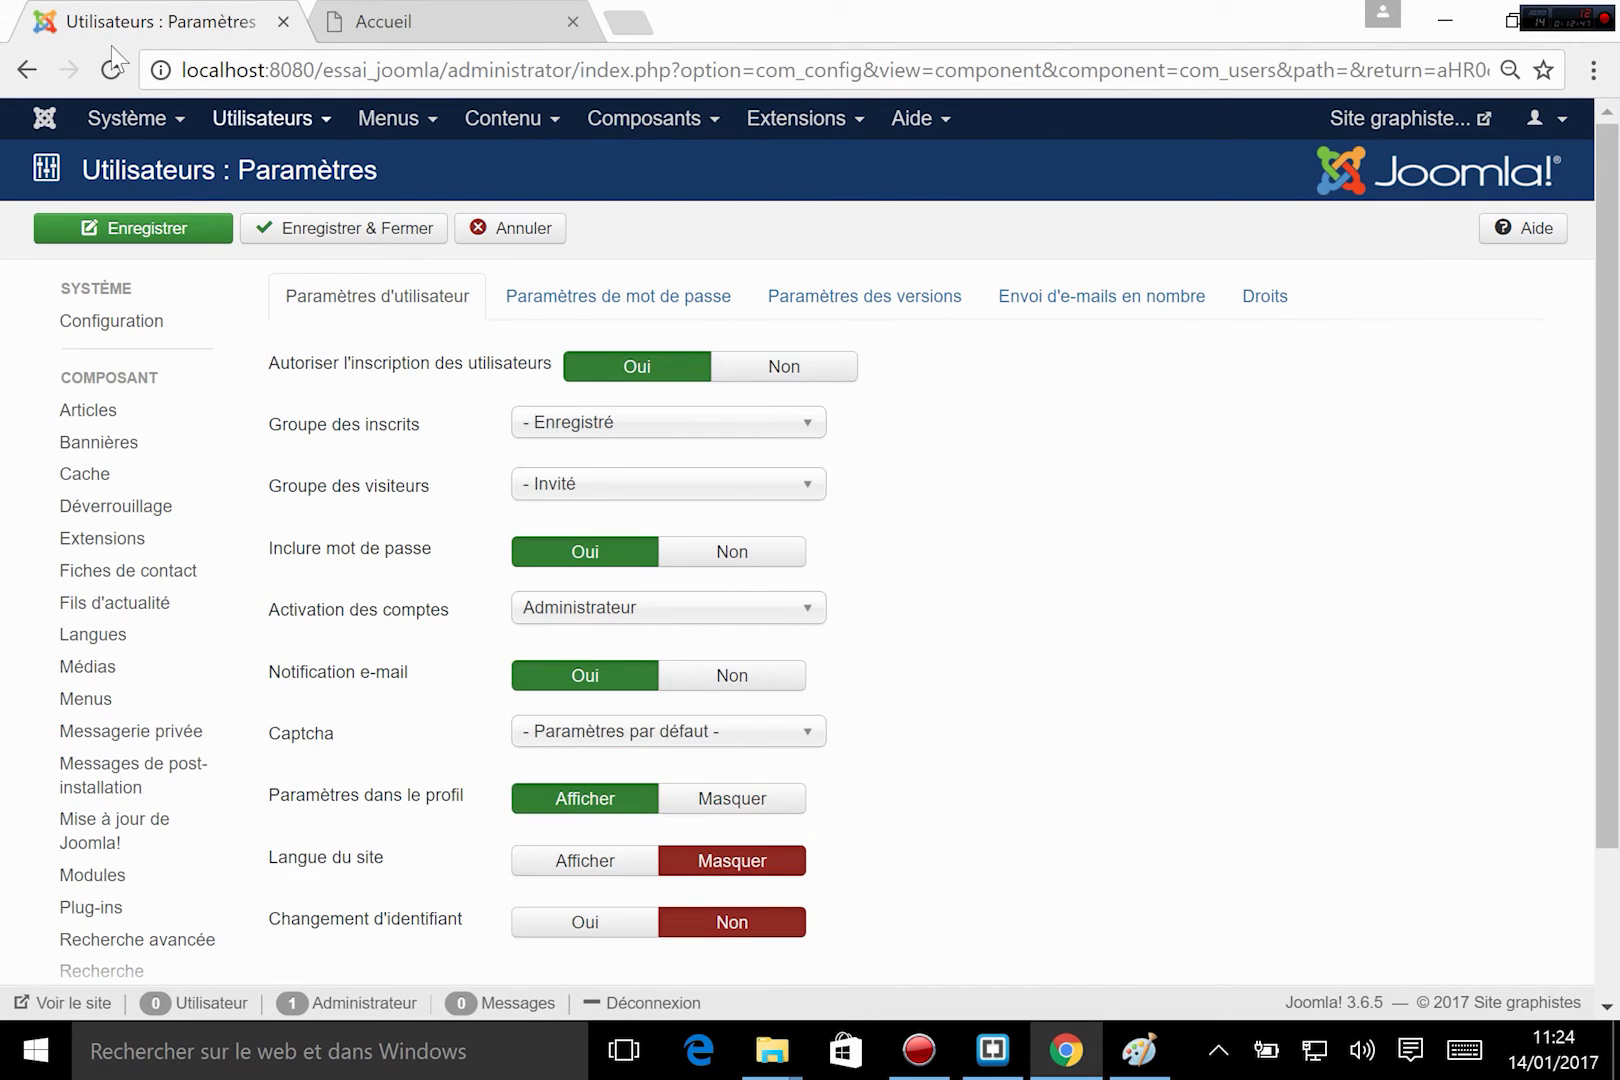
pyautogui.click(320, 228)
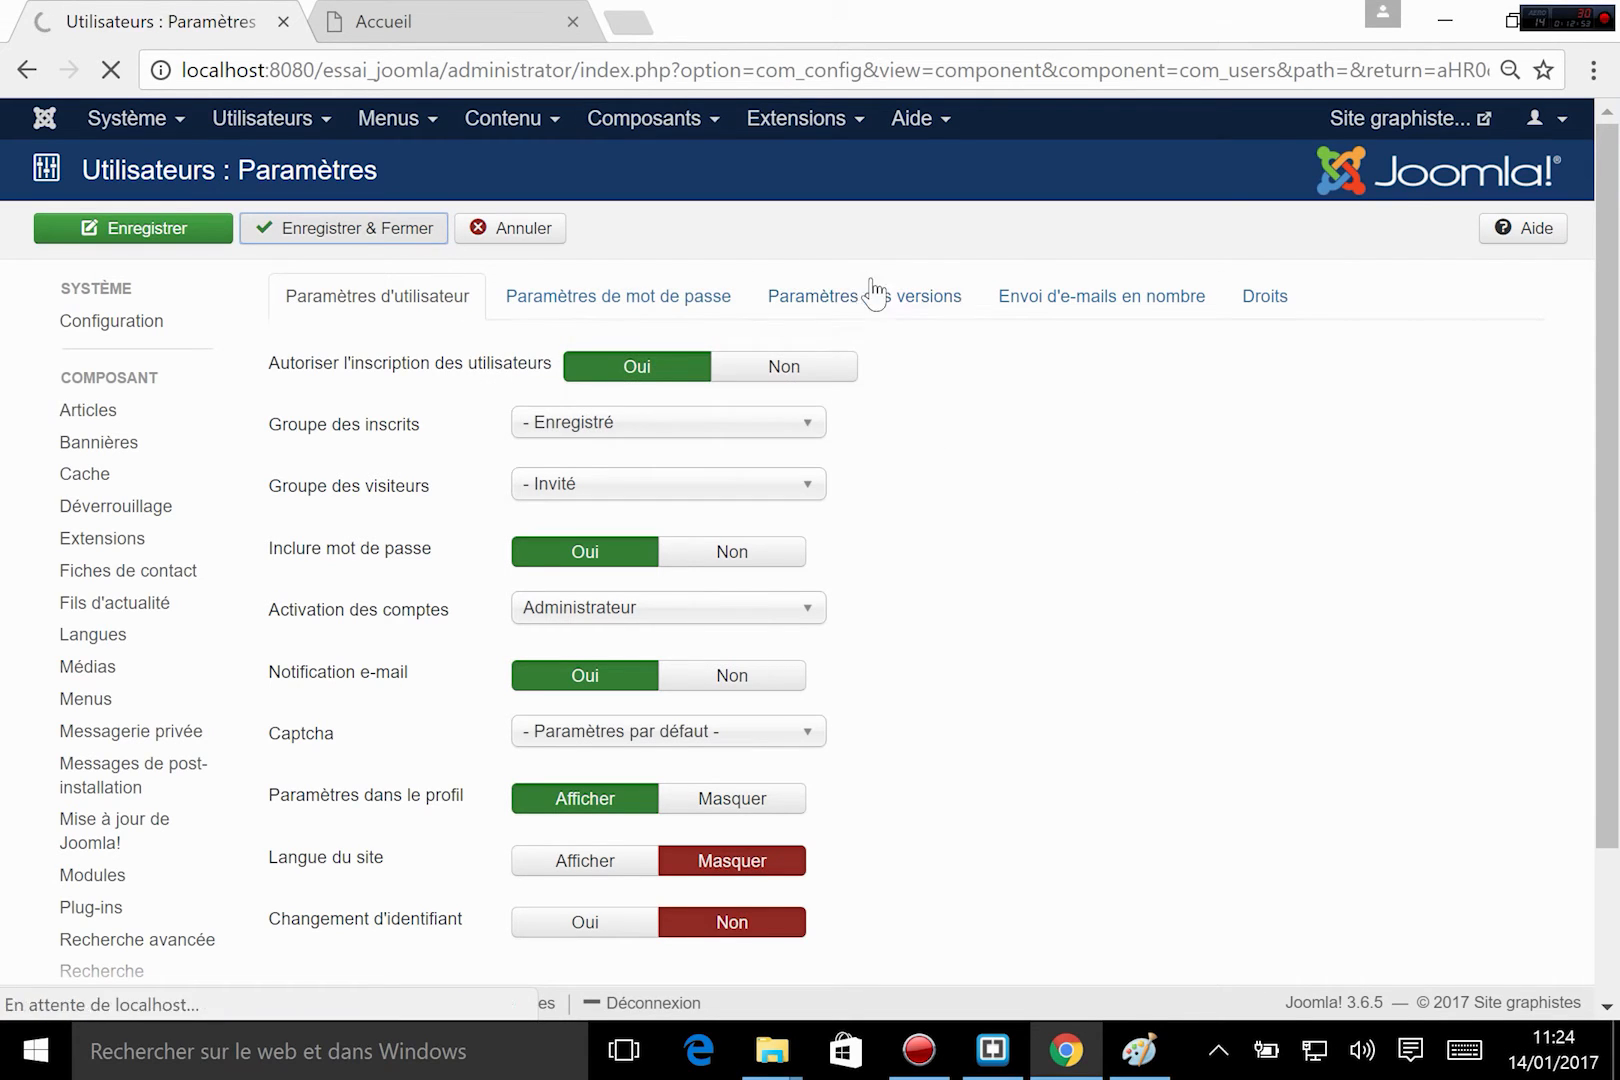
pyautogui.click(390, 23)
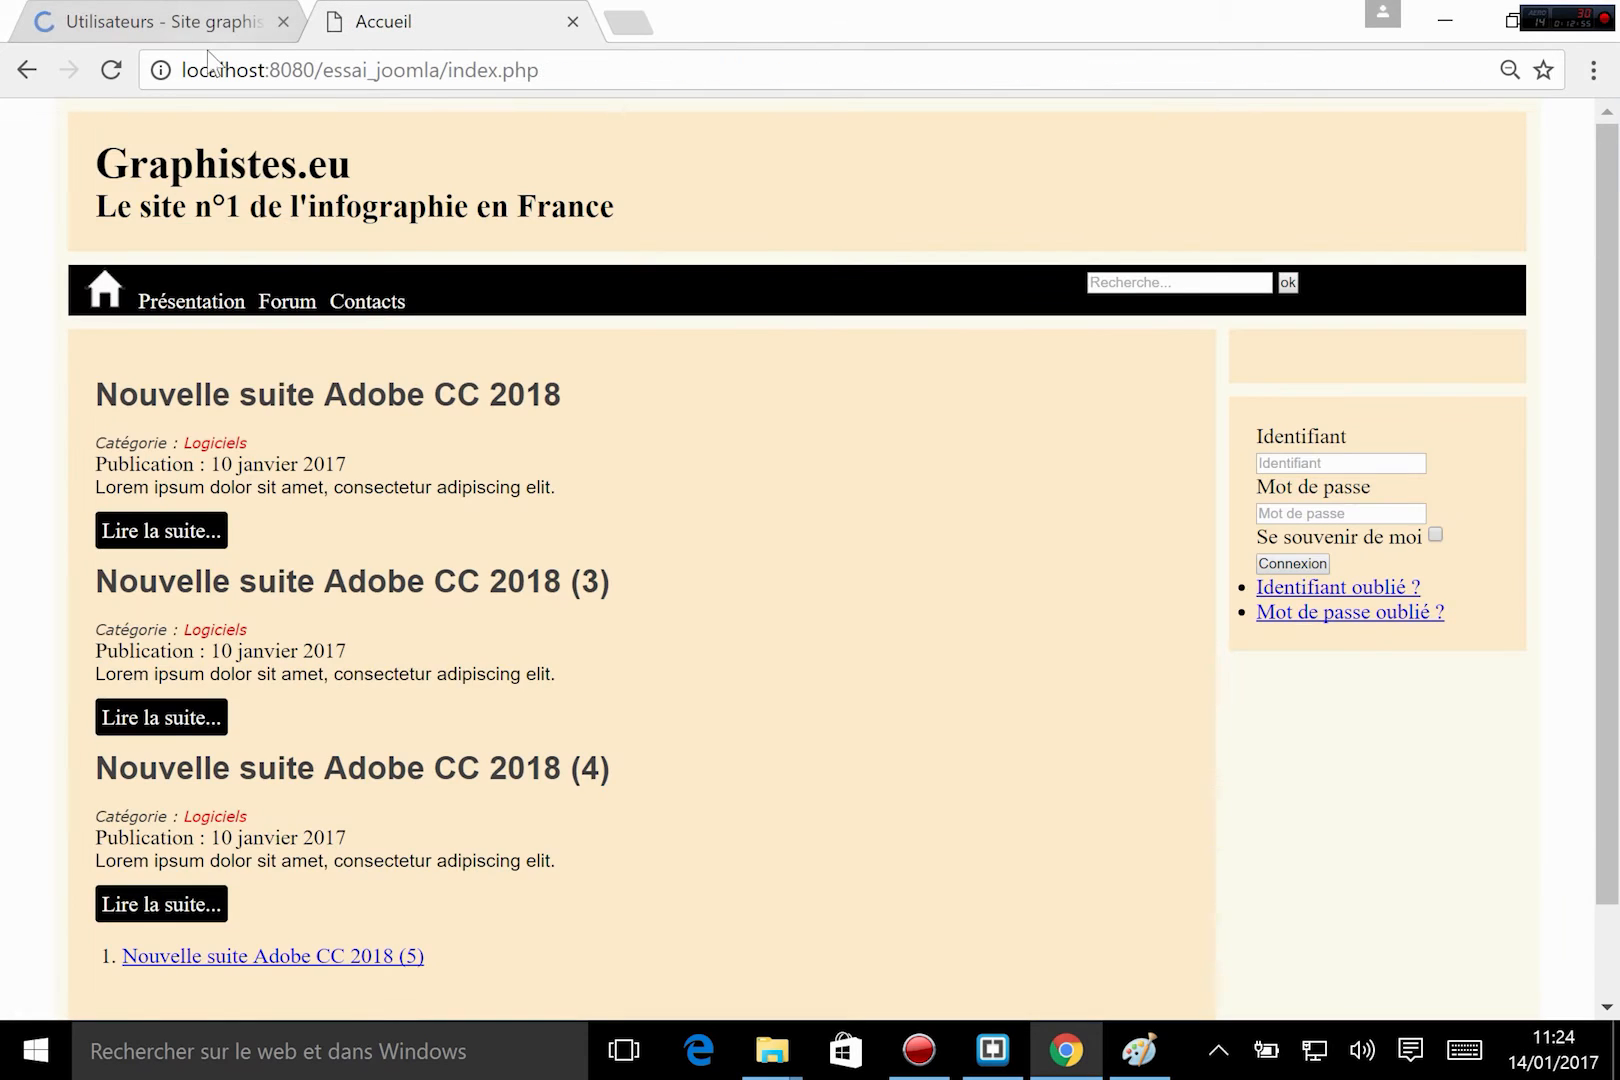
# Reload the Accueil page, view the account creation form from the login block, and cancel back to the home page.
pyautogui.click(108, 77)
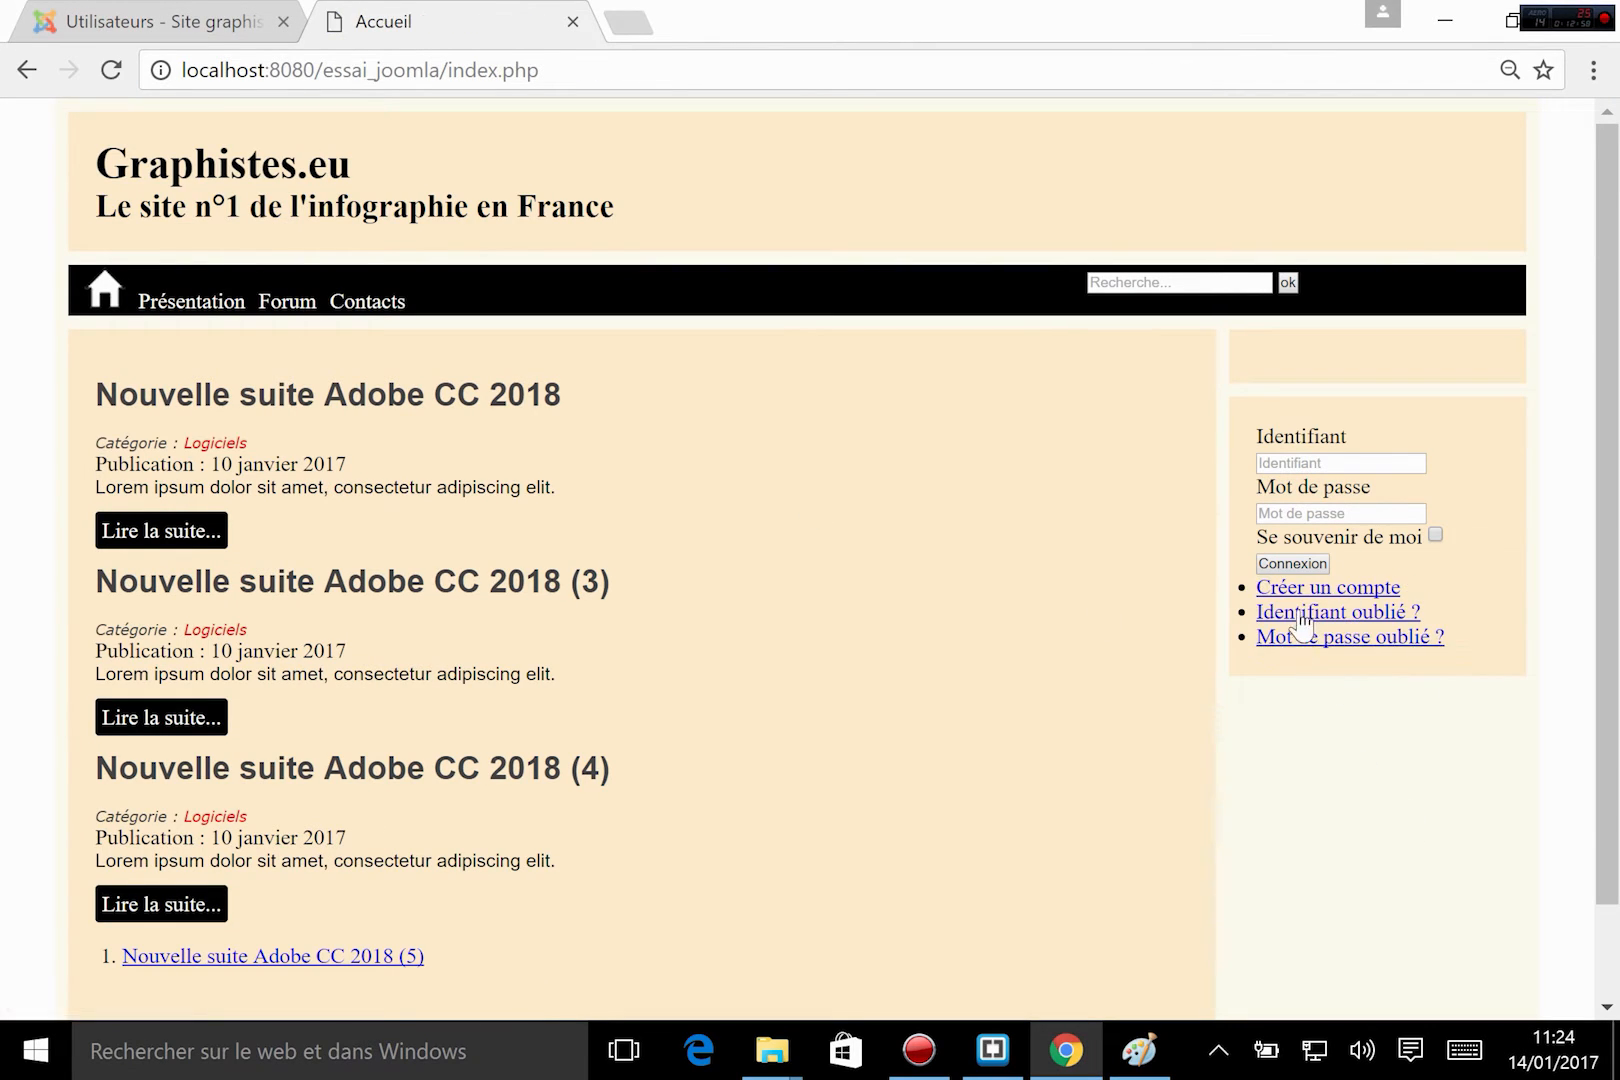
pyautogui.click(1335, 585)
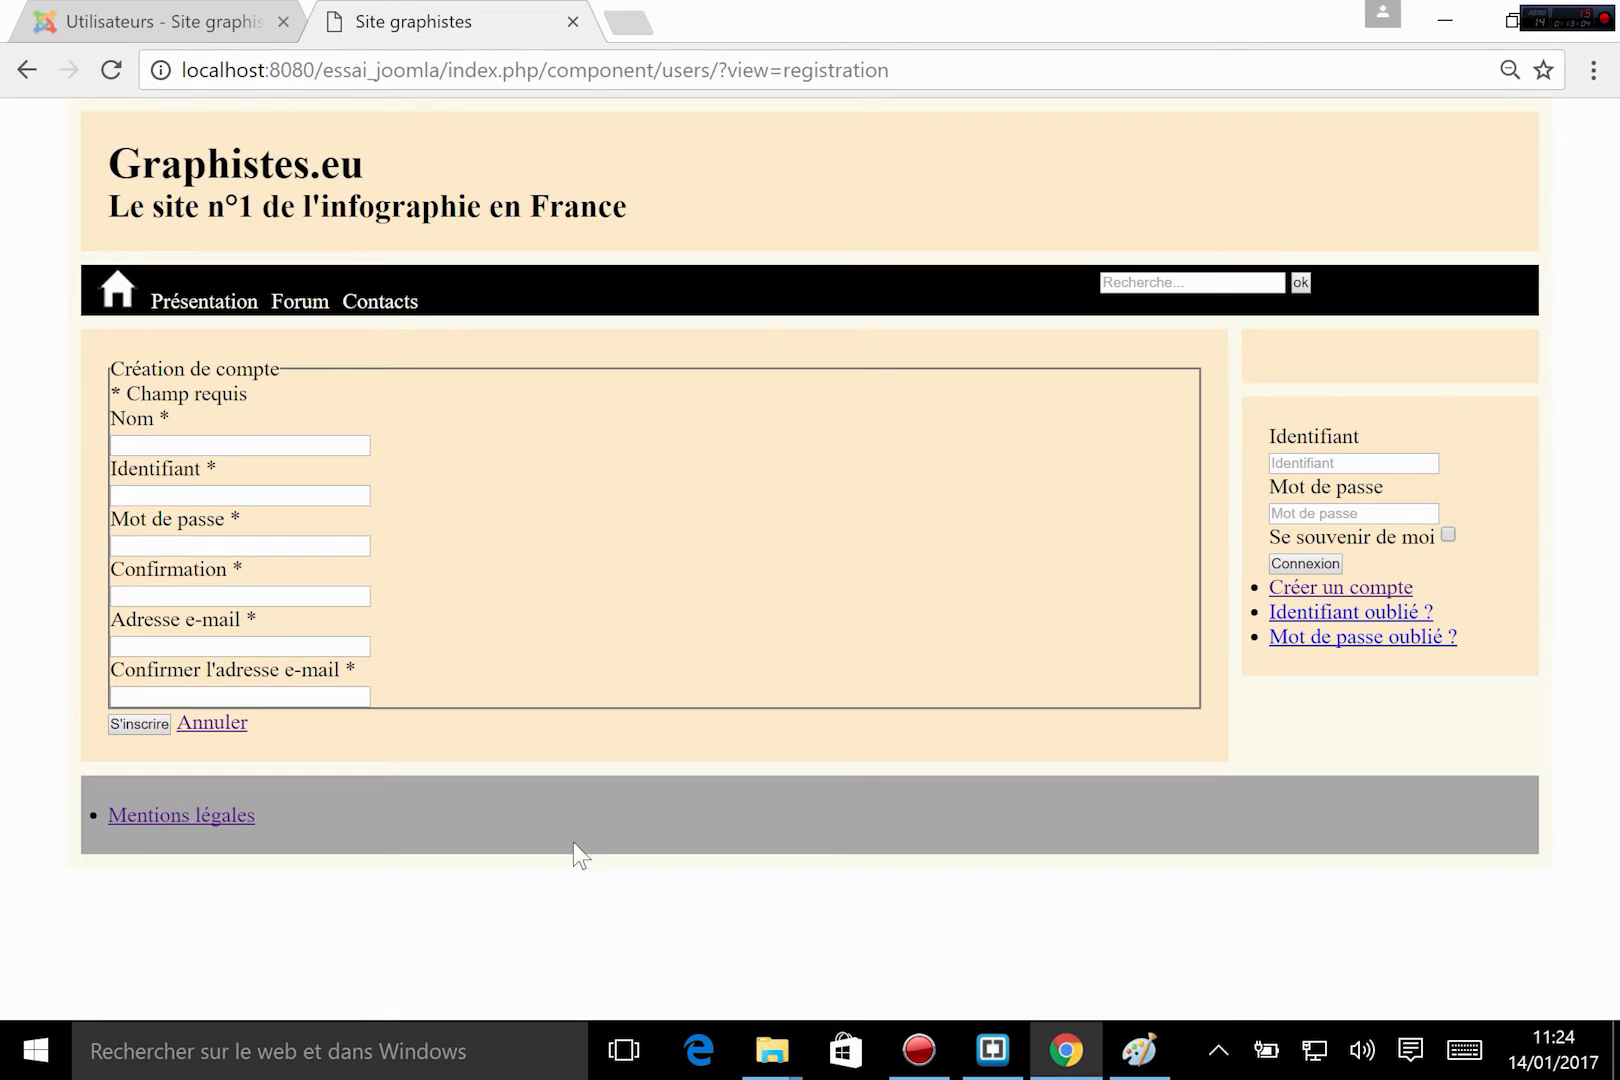
pyautogui.click(200, 735)
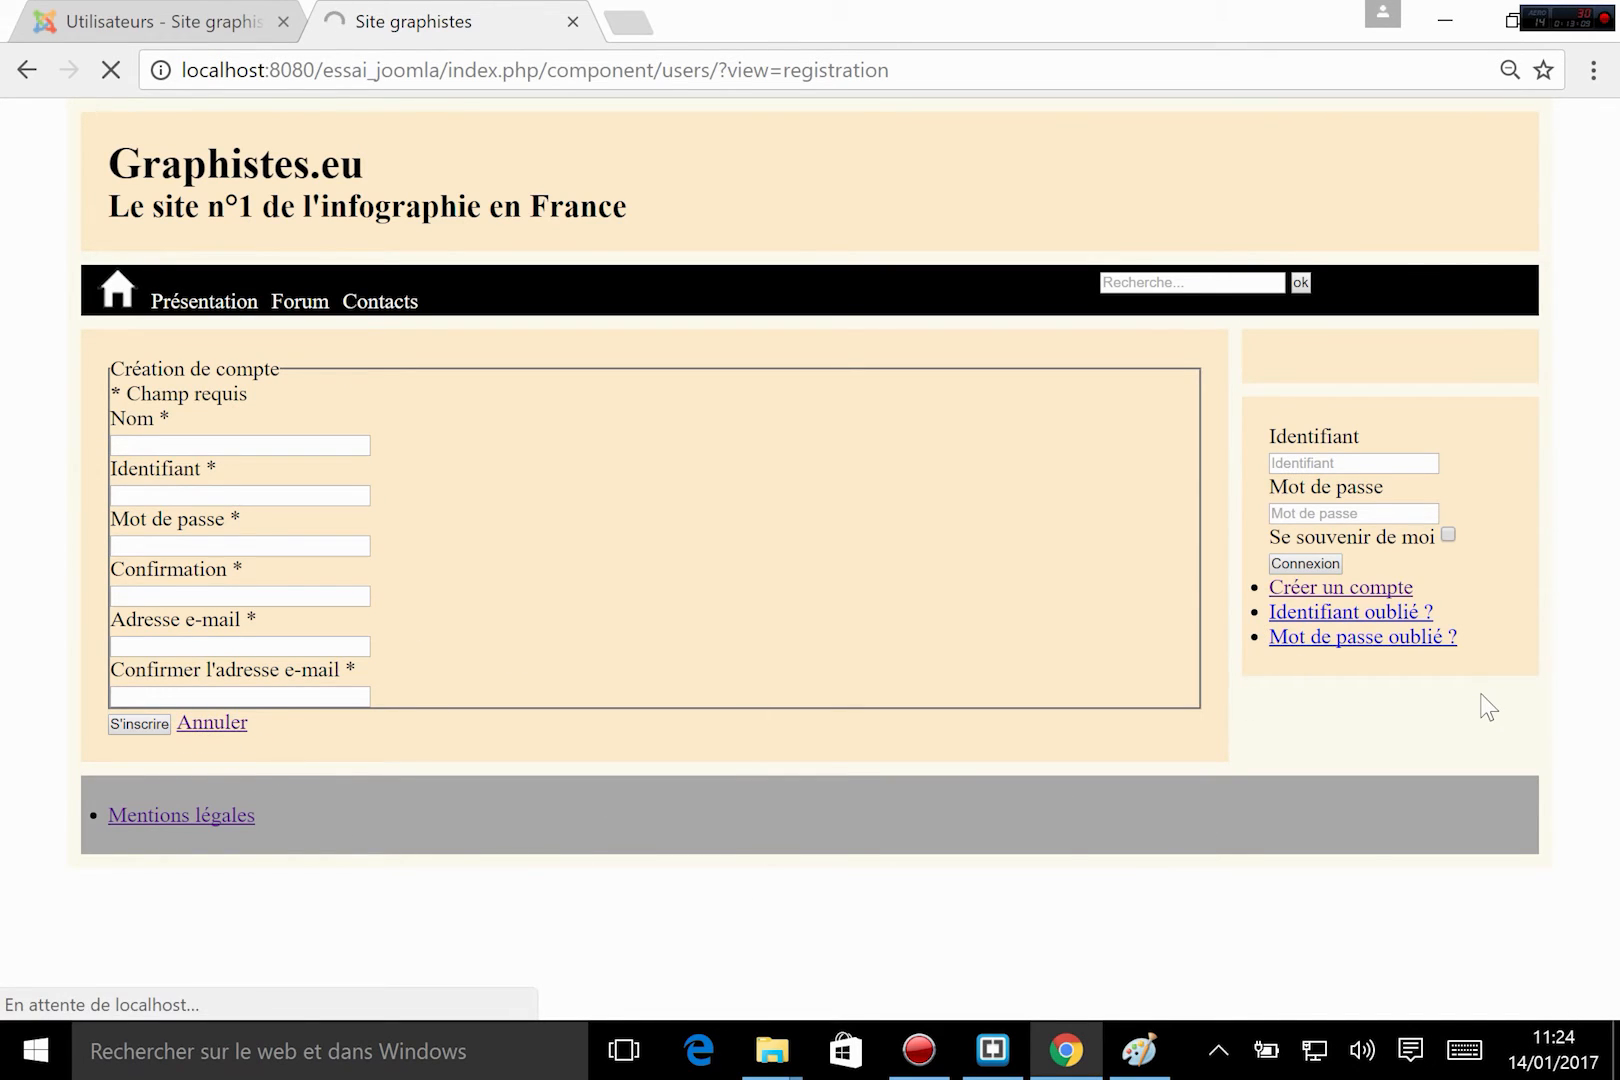
pyautogui.scroll(-1, 1372, 800)
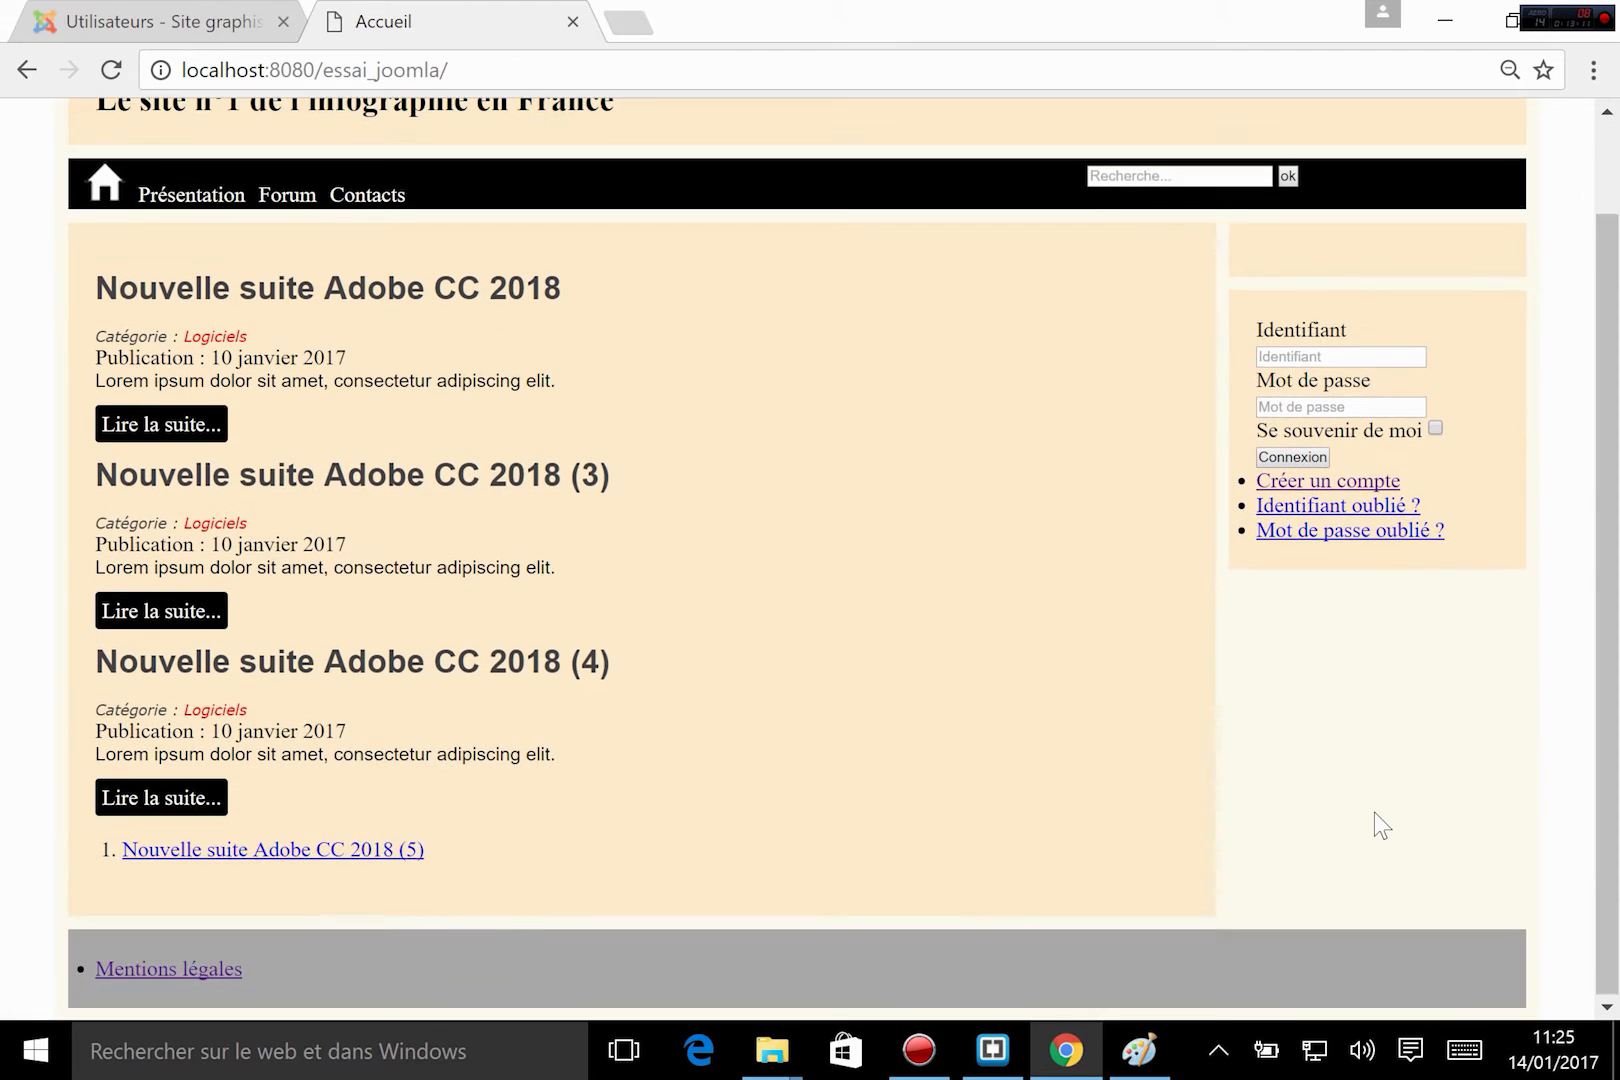
pyautogui.scroll(1, 1374, 813)
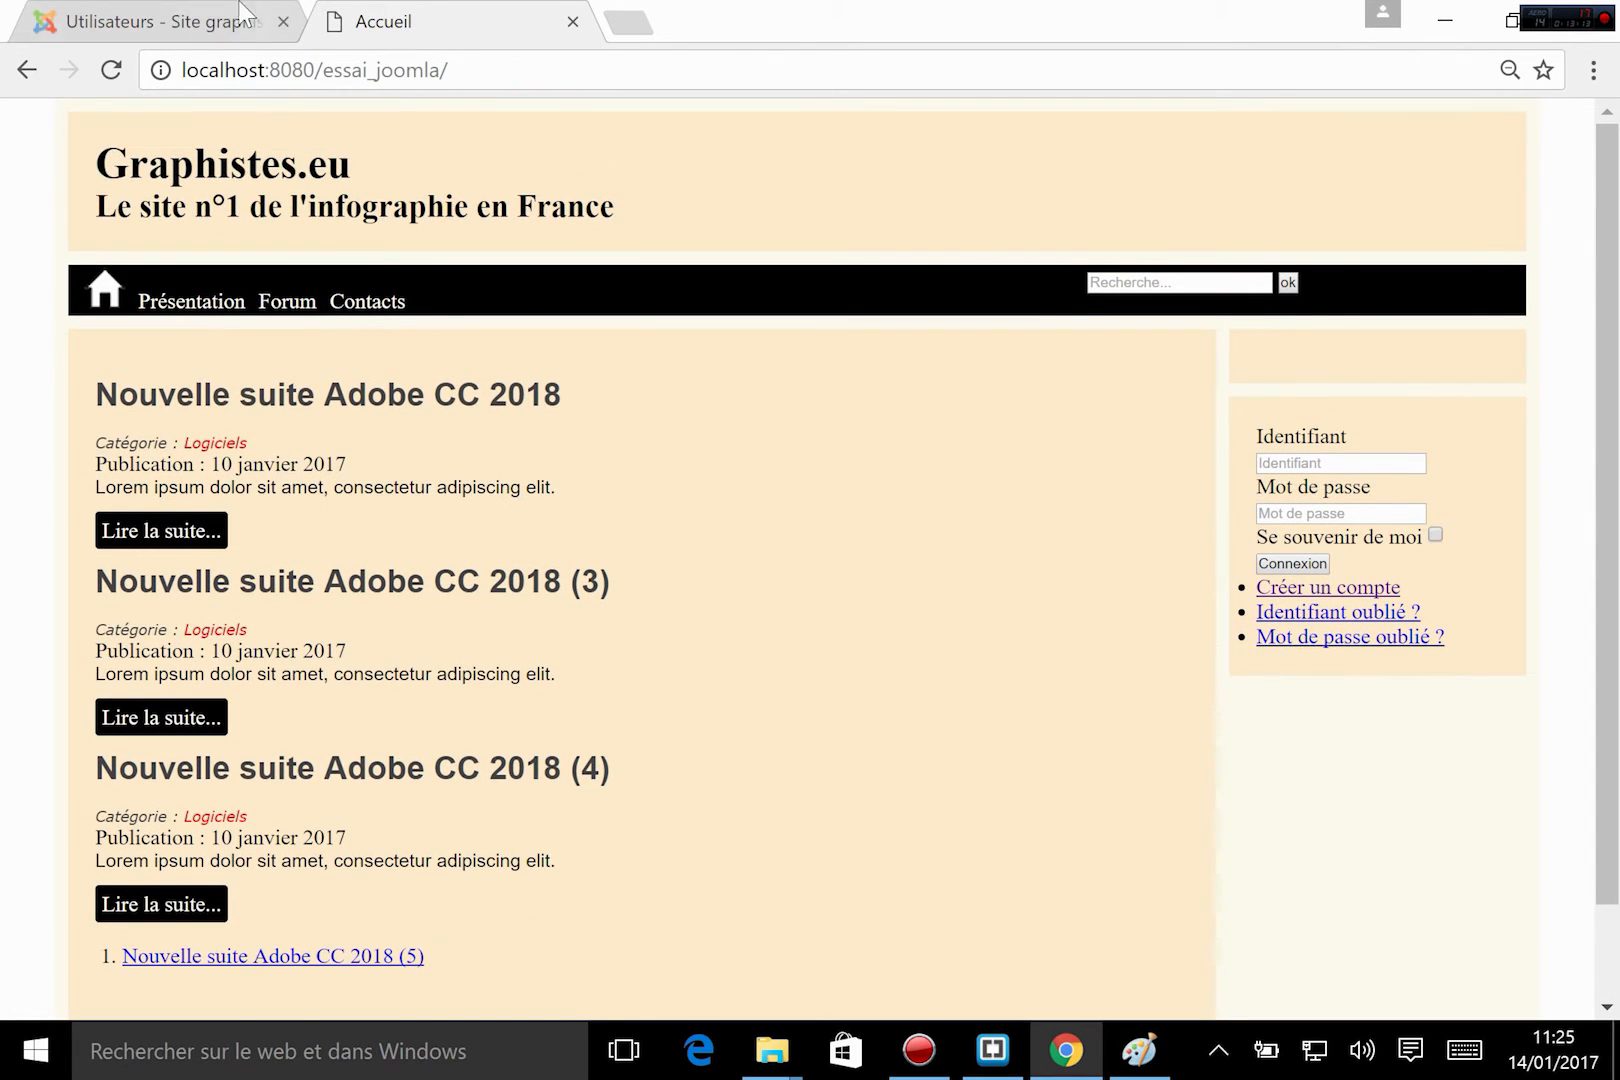
# Return to the Joomla administration and open the connexion module for editing, glancing at the site's Contacts page.
pyautogui.click(160, 18)
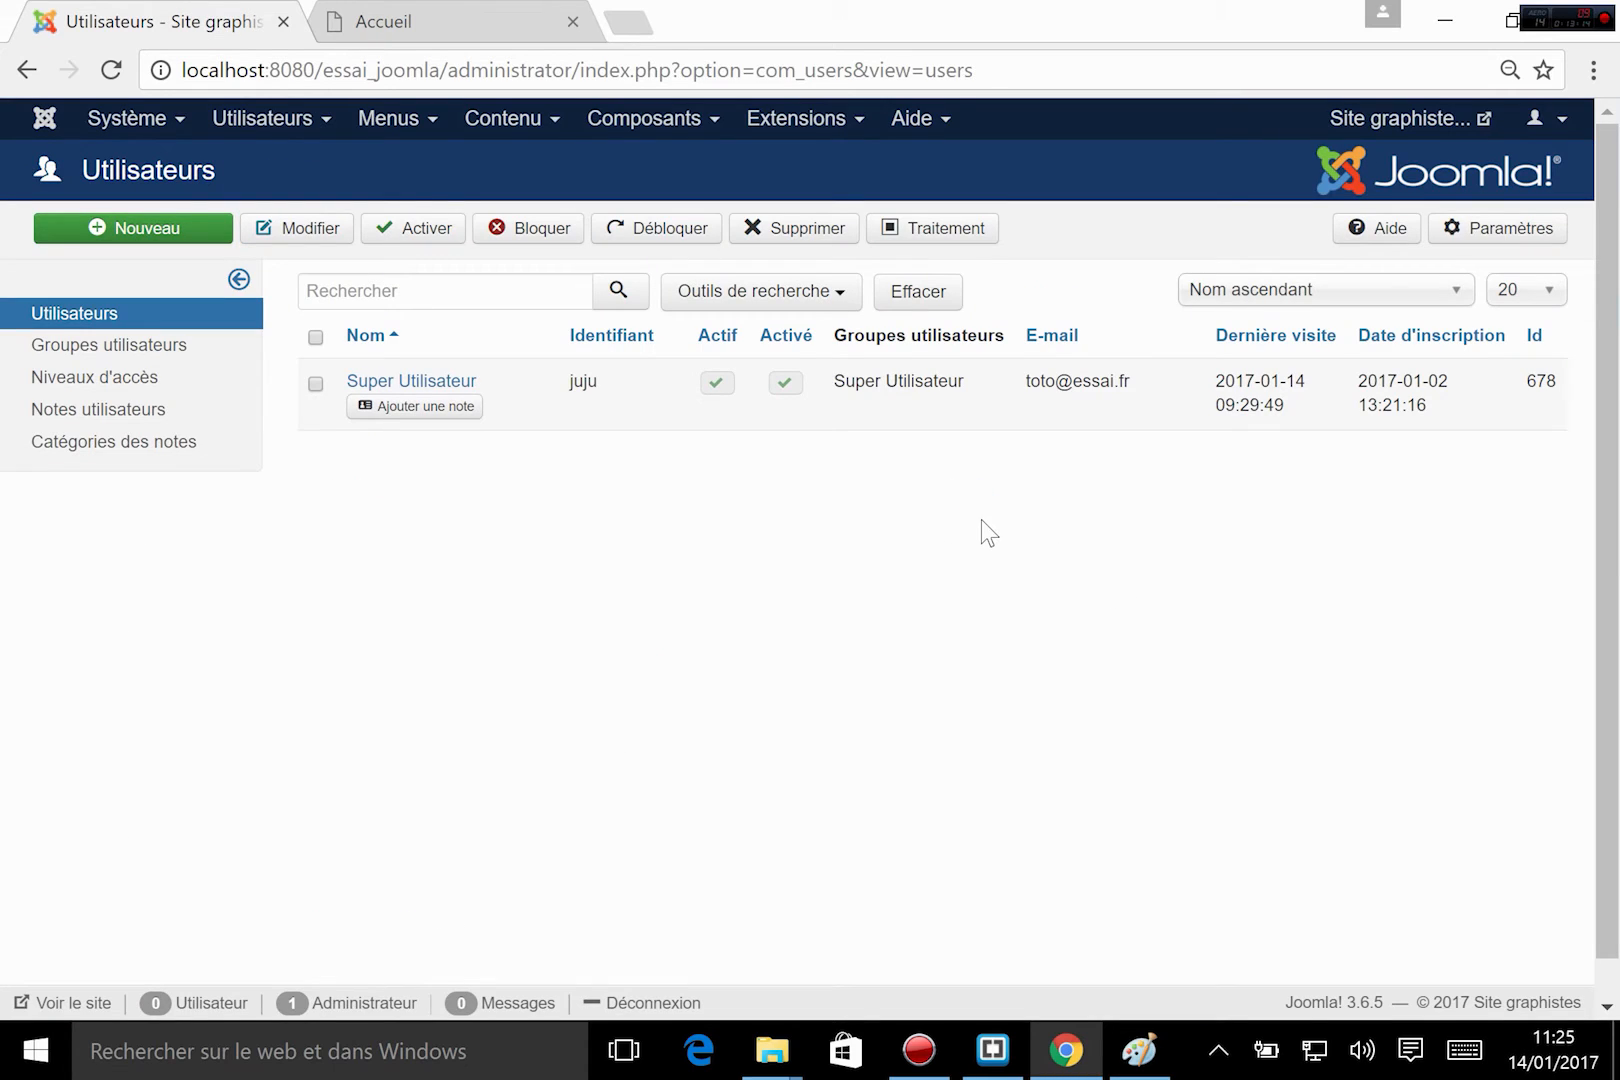
pyautogui.click(432, 20)
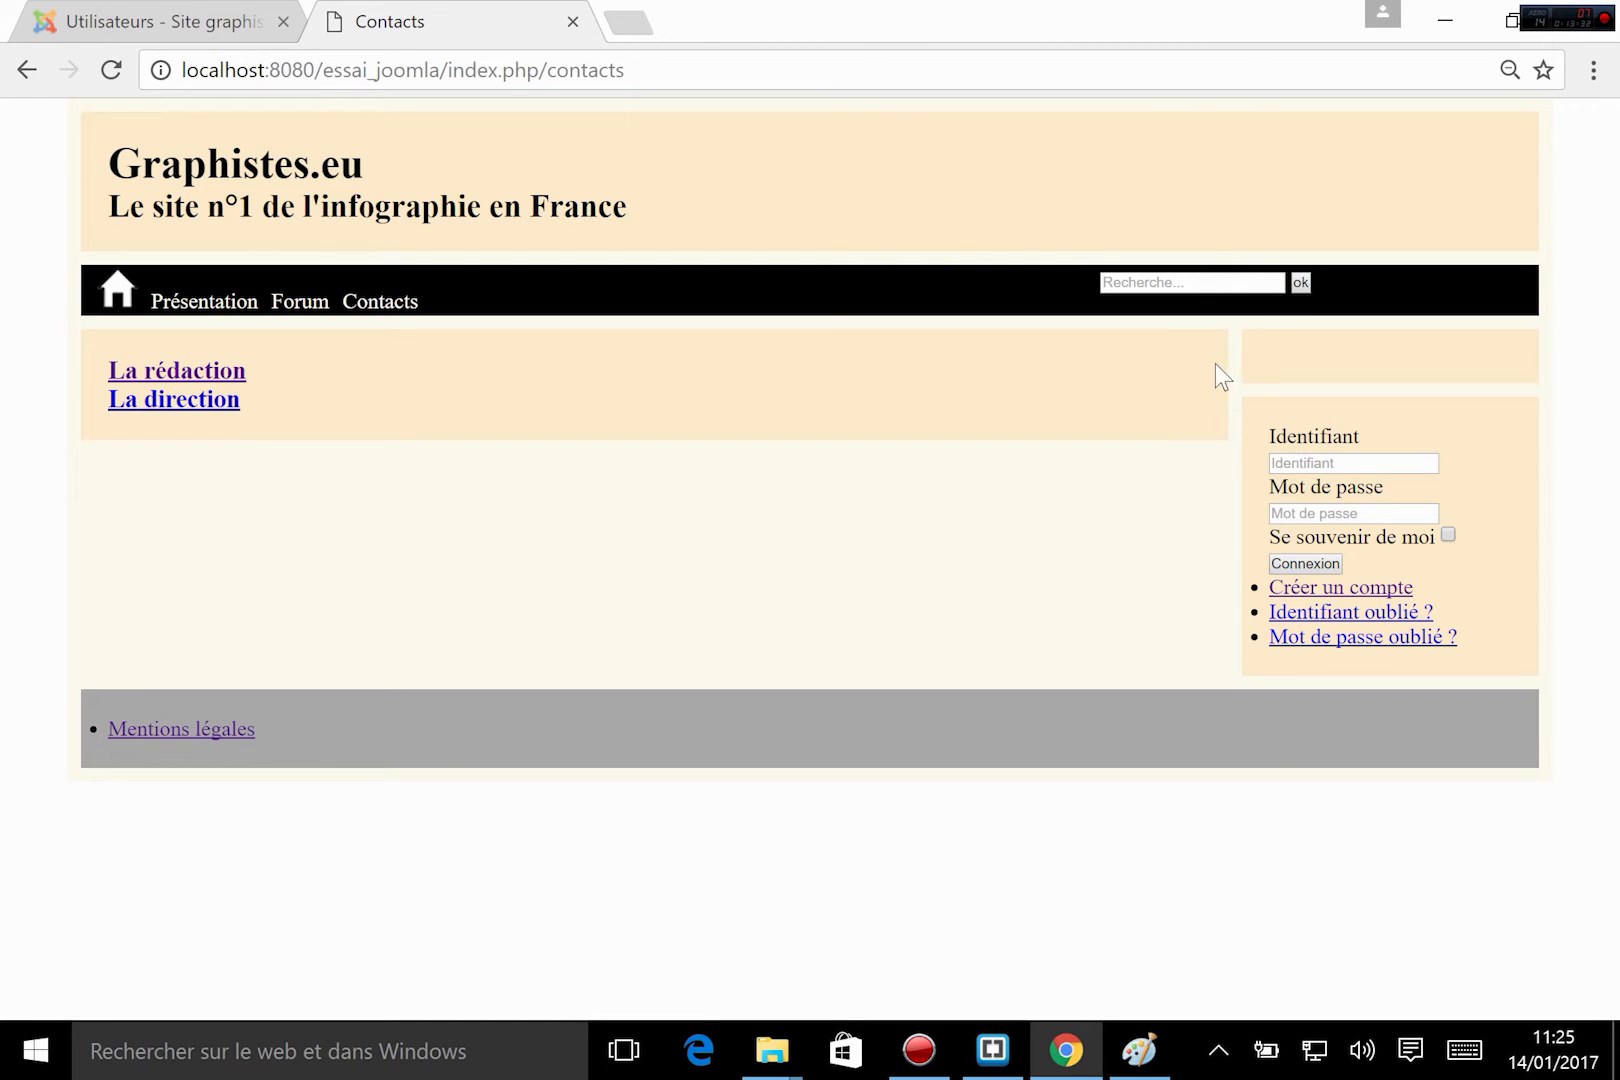
pyautogui.click(210, 21)
pyautogui.click(797, 118)
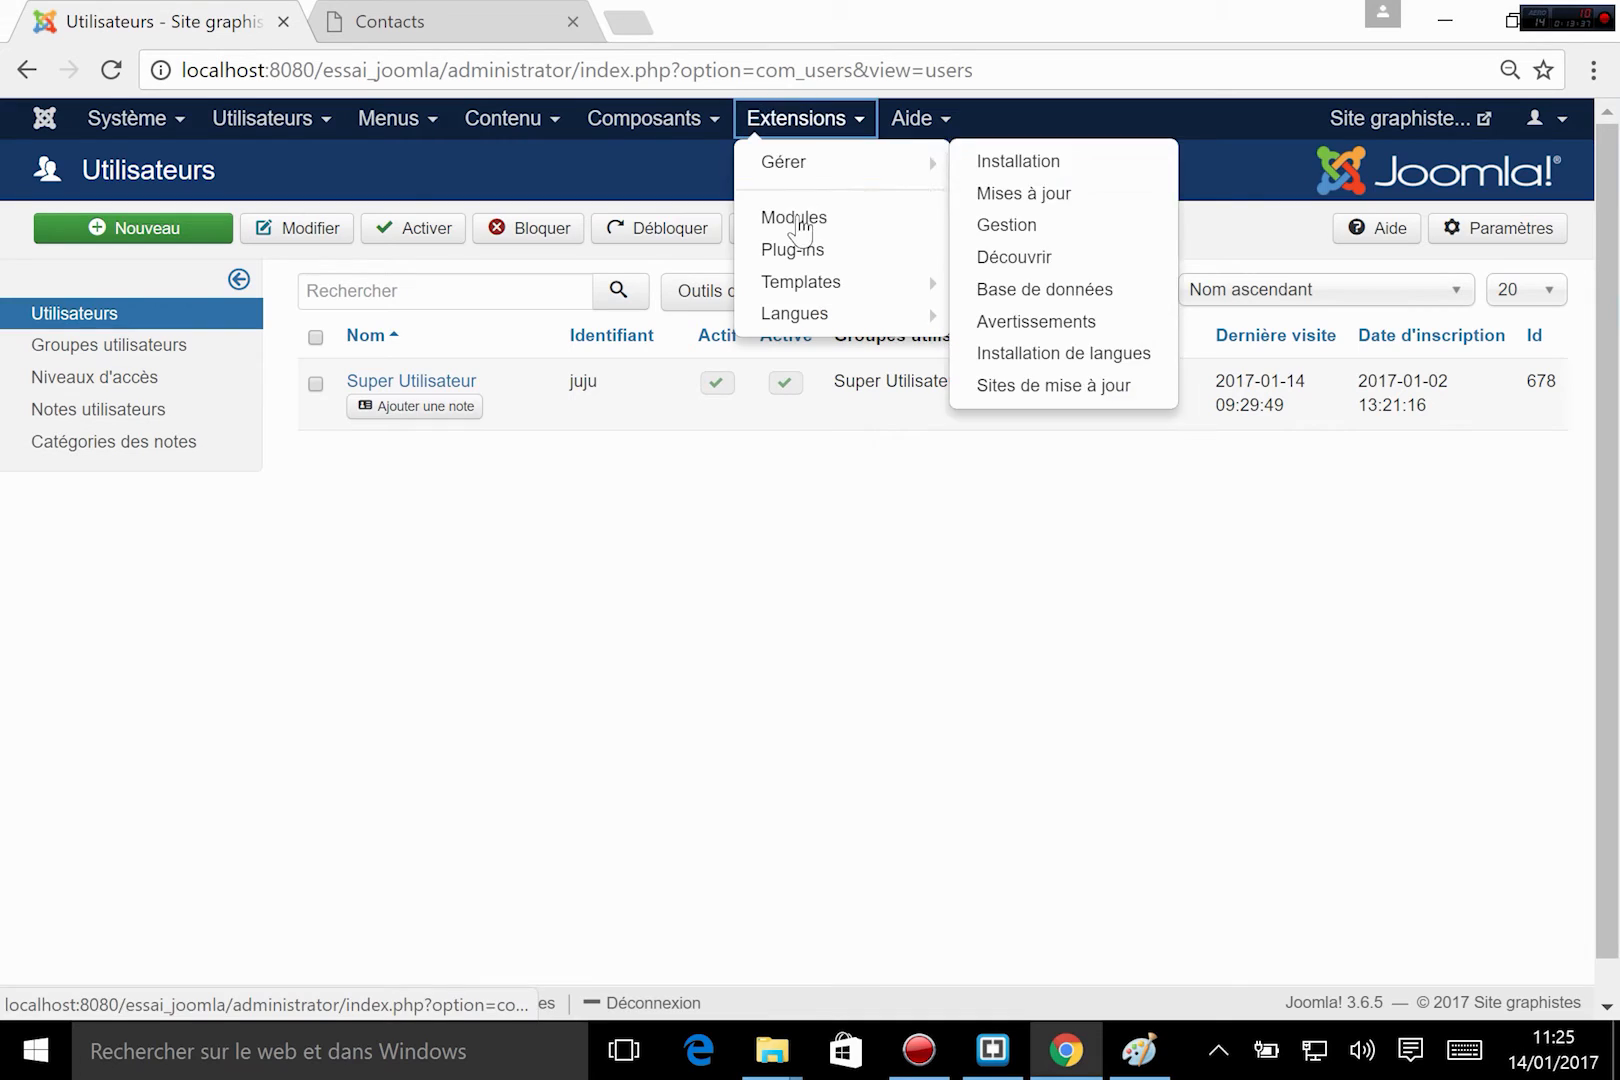
pyautogui.click(795, 219)
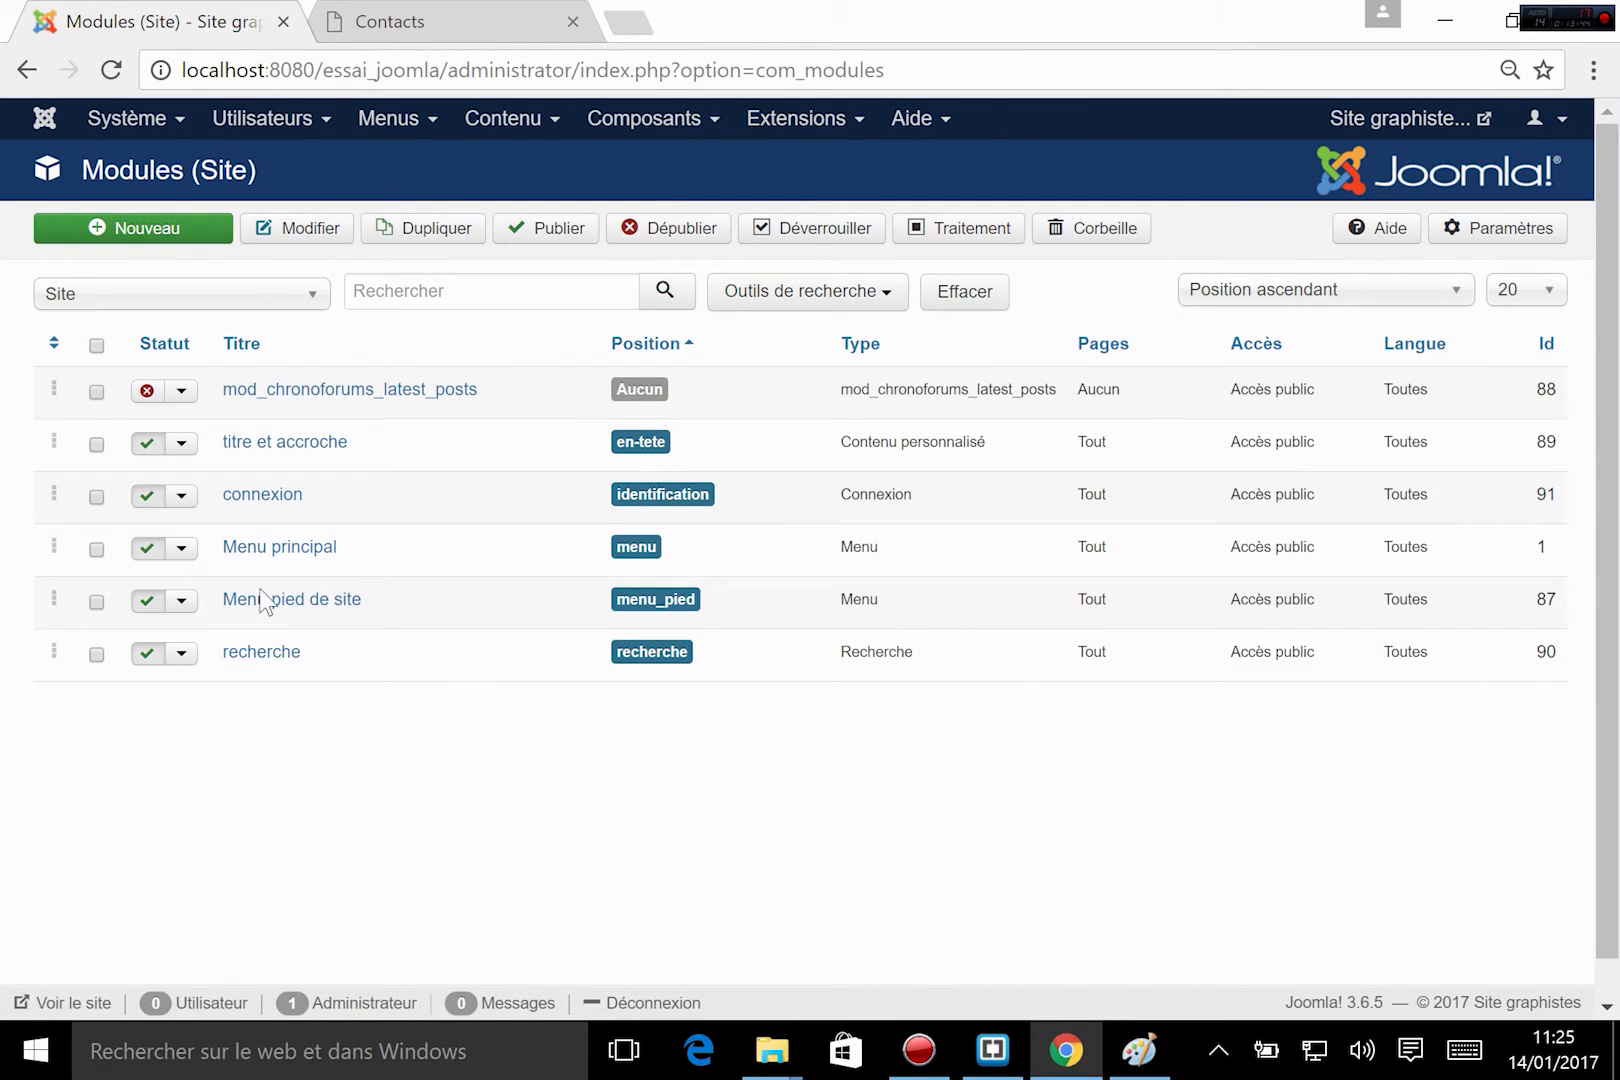
pyautogui.click(262, 497)
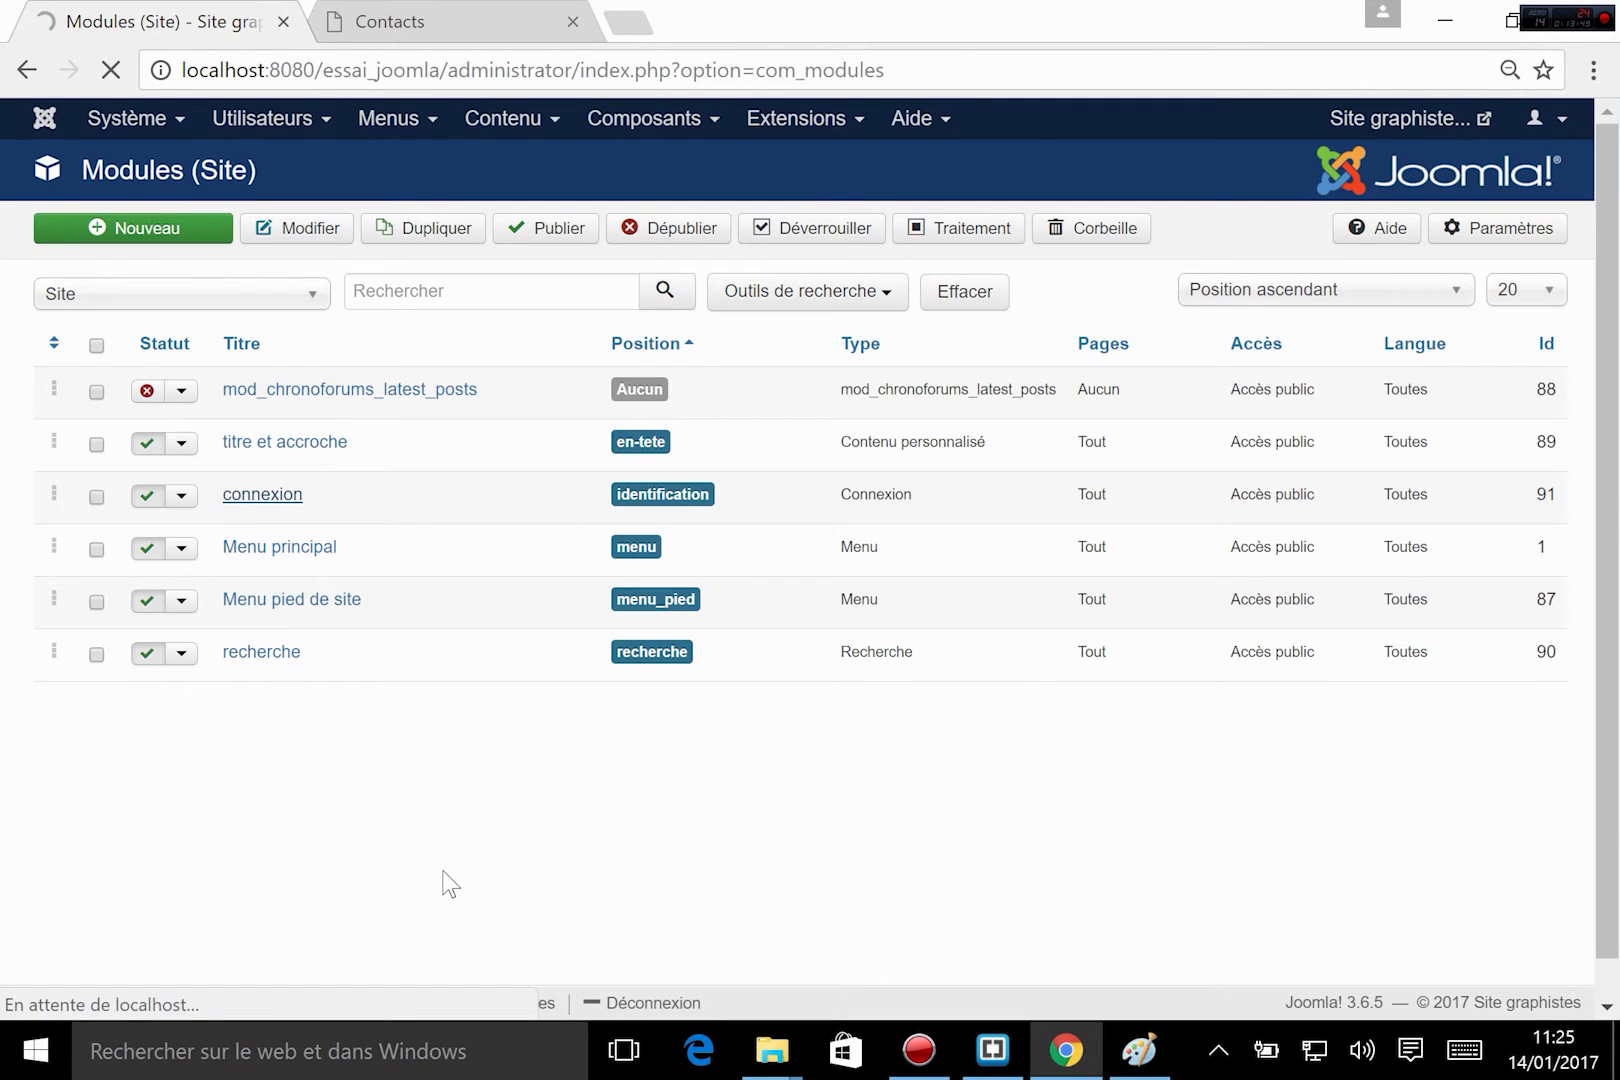
pyautogui.click(427, 20)
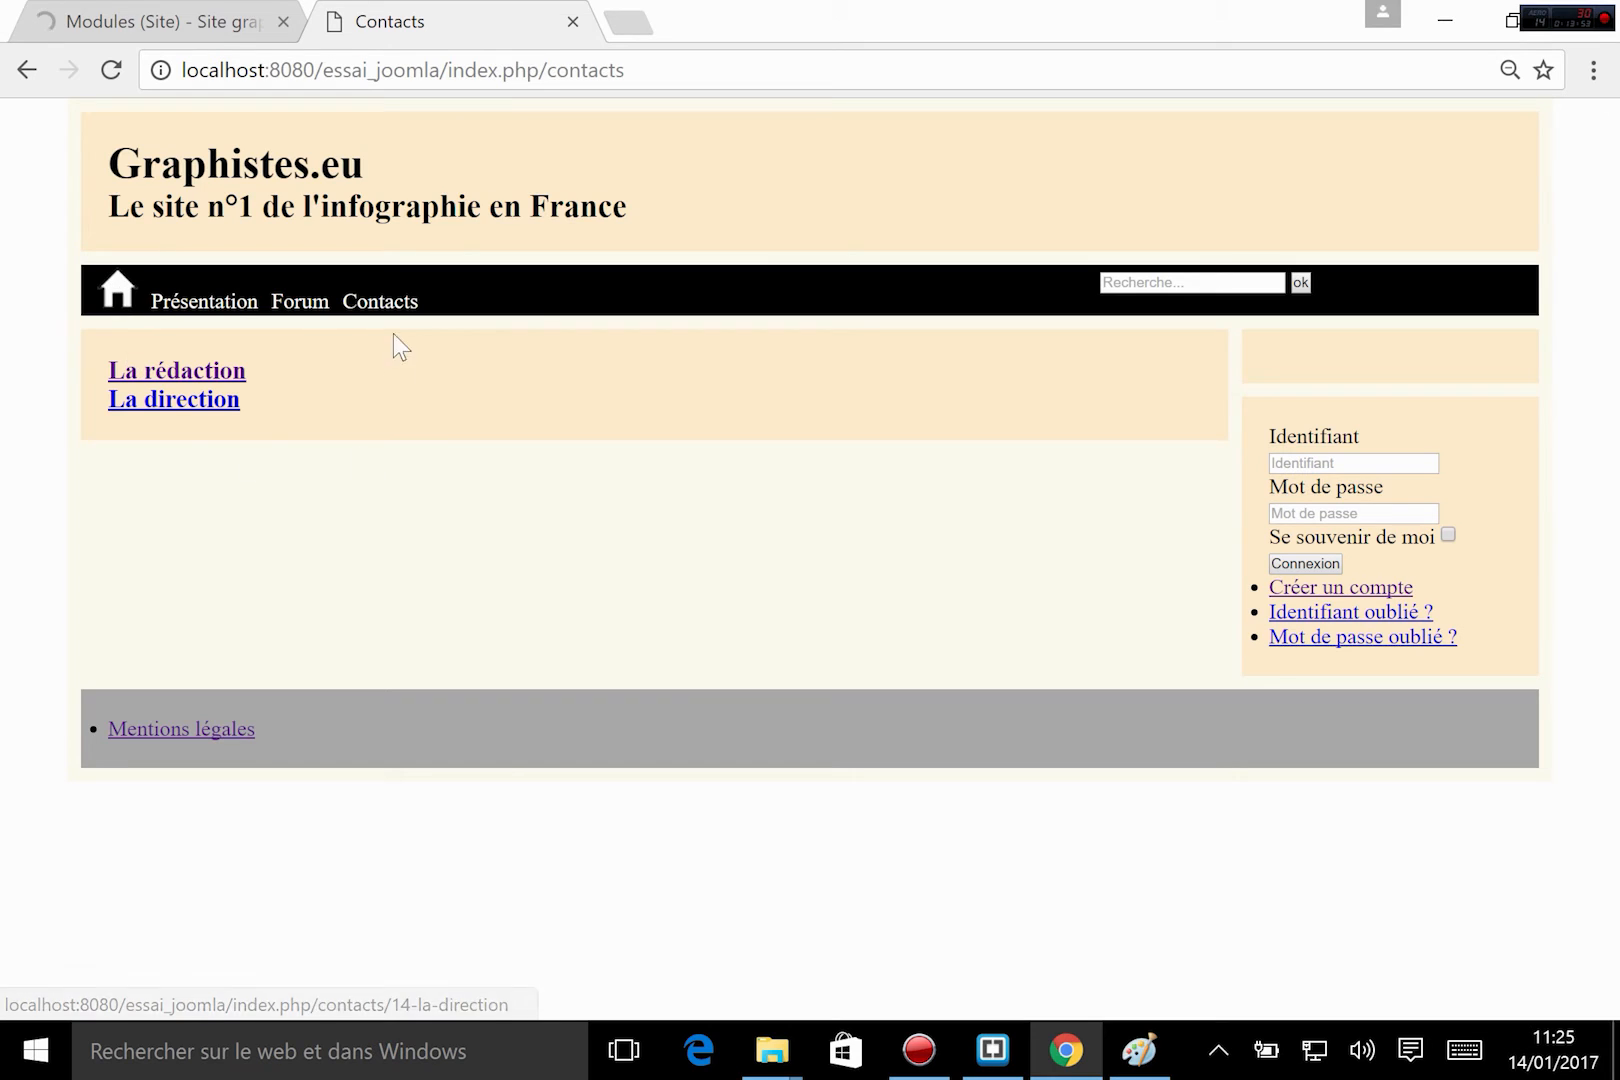
pyautogui.click(150, 21)
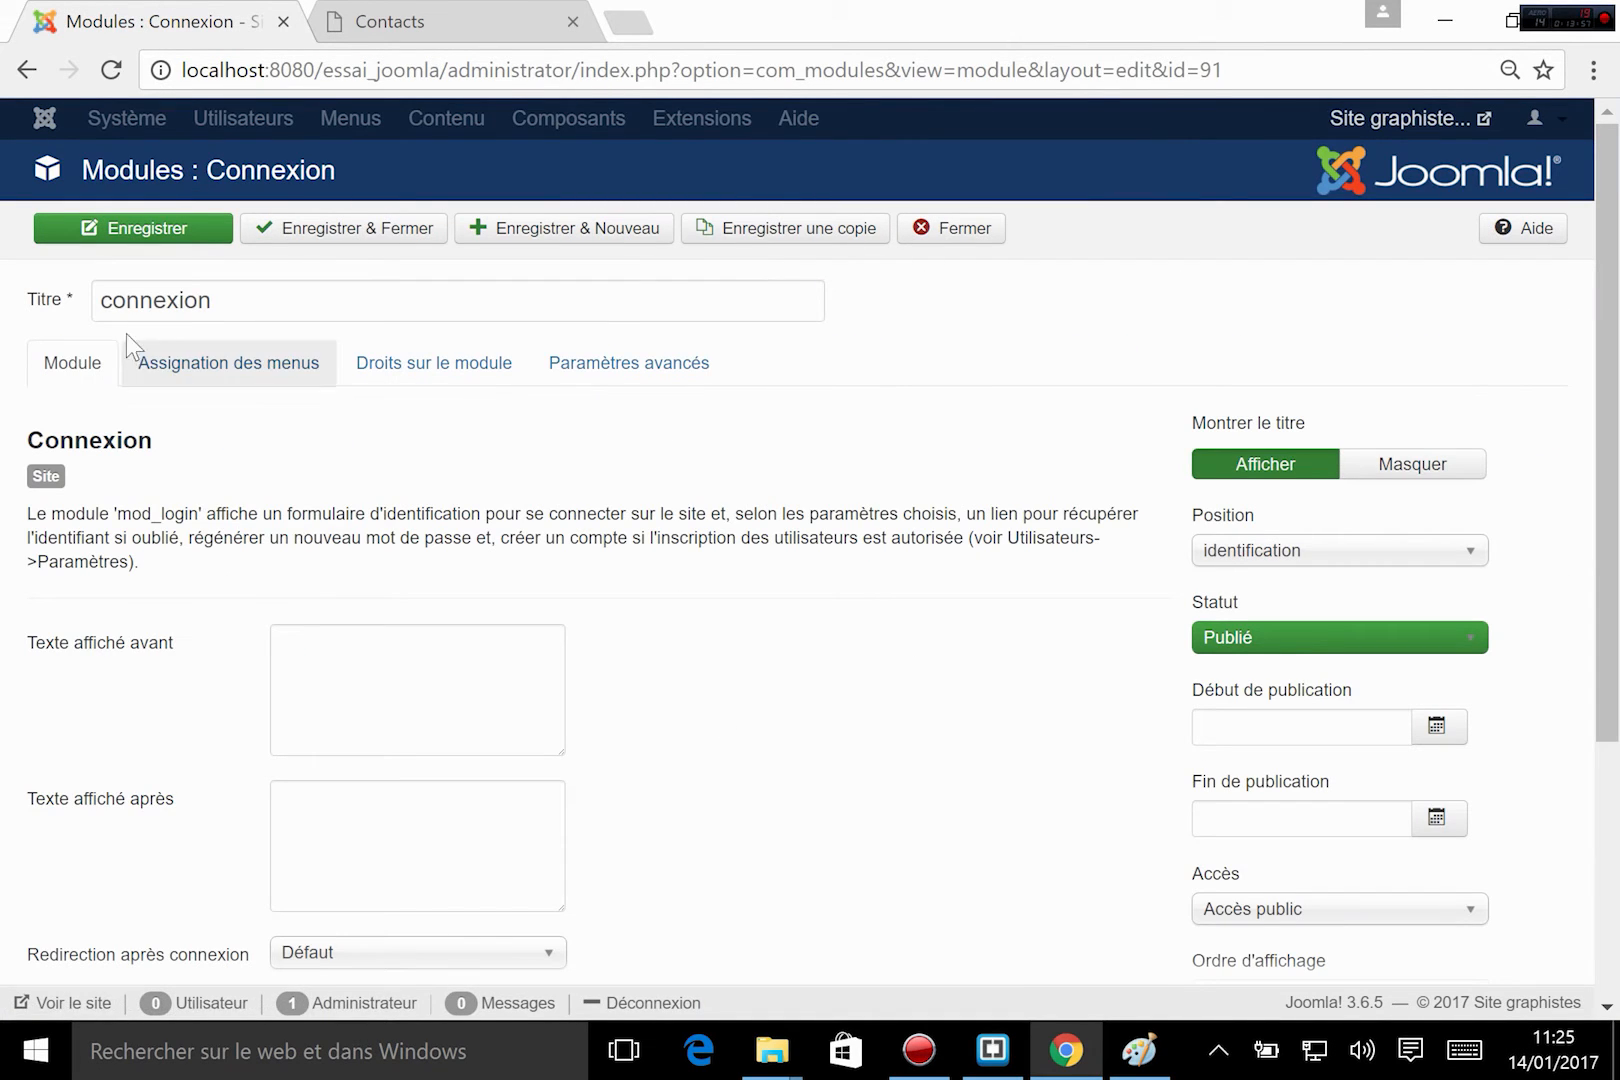
# Assign the connexion module only to selected links, exclude Mentions légales, Présentation, Forum and Contacts to keep only Accueil, and save and close it.
pyautogui.click(229, 362)
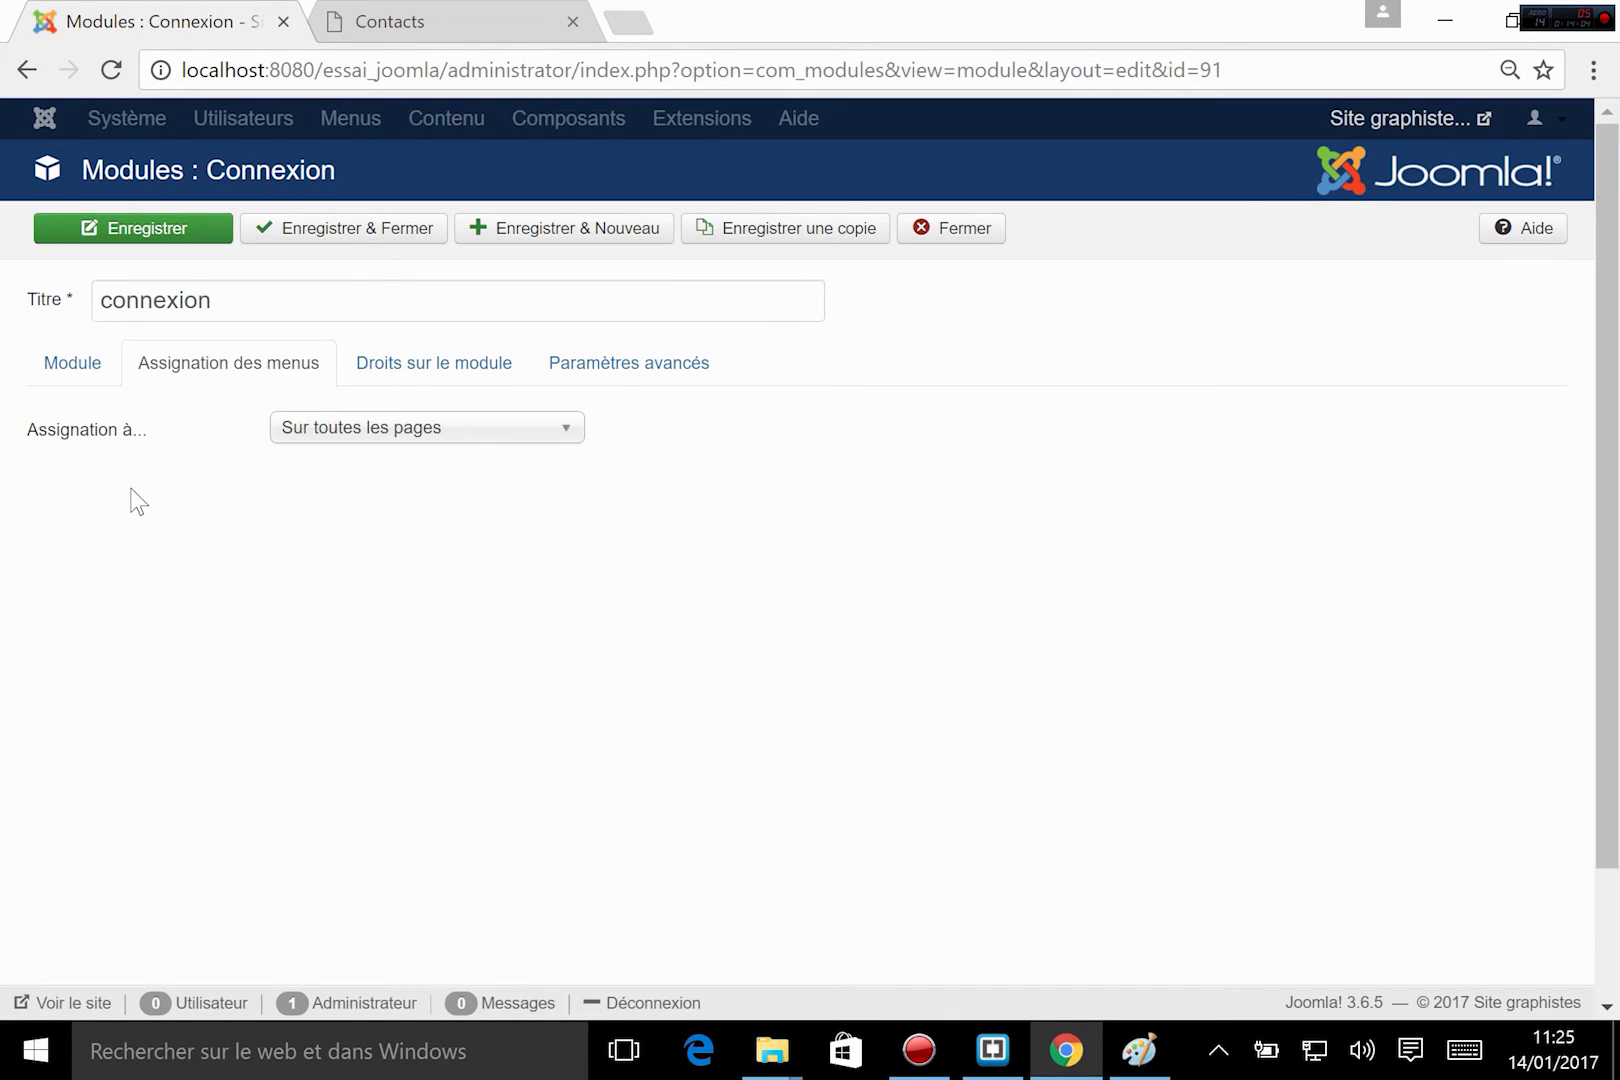
pyautogui.click(380, 430)
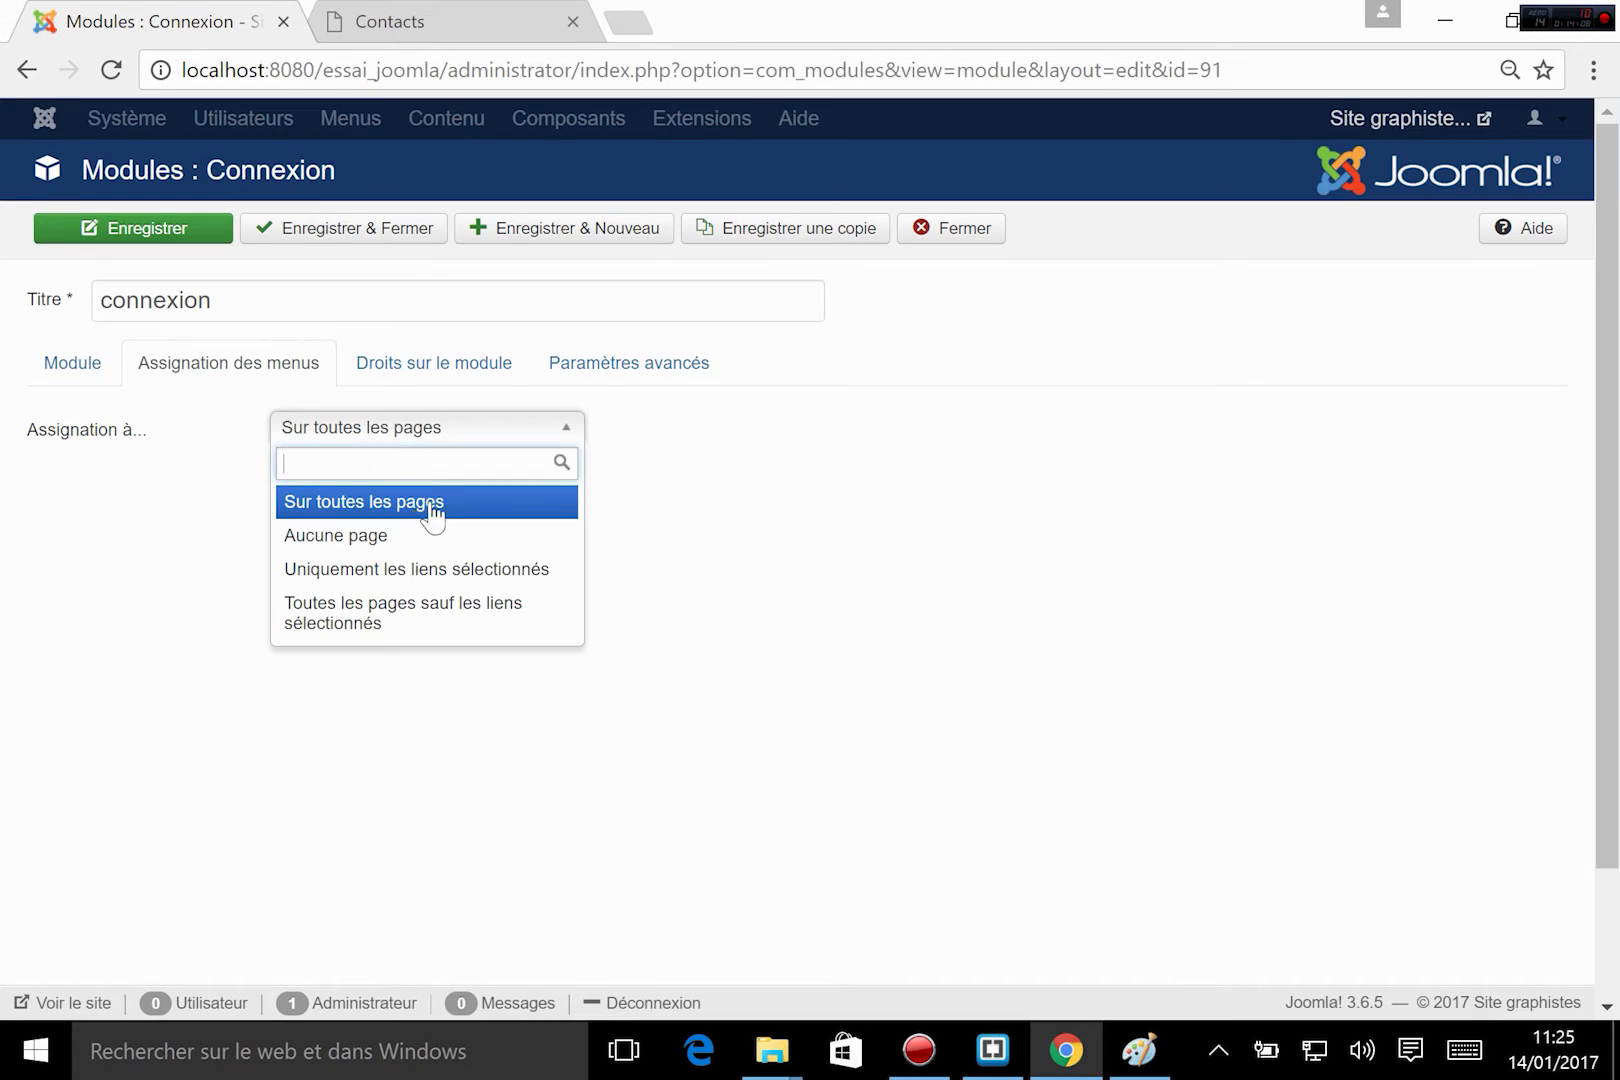
pyautogui.click(497, 578)
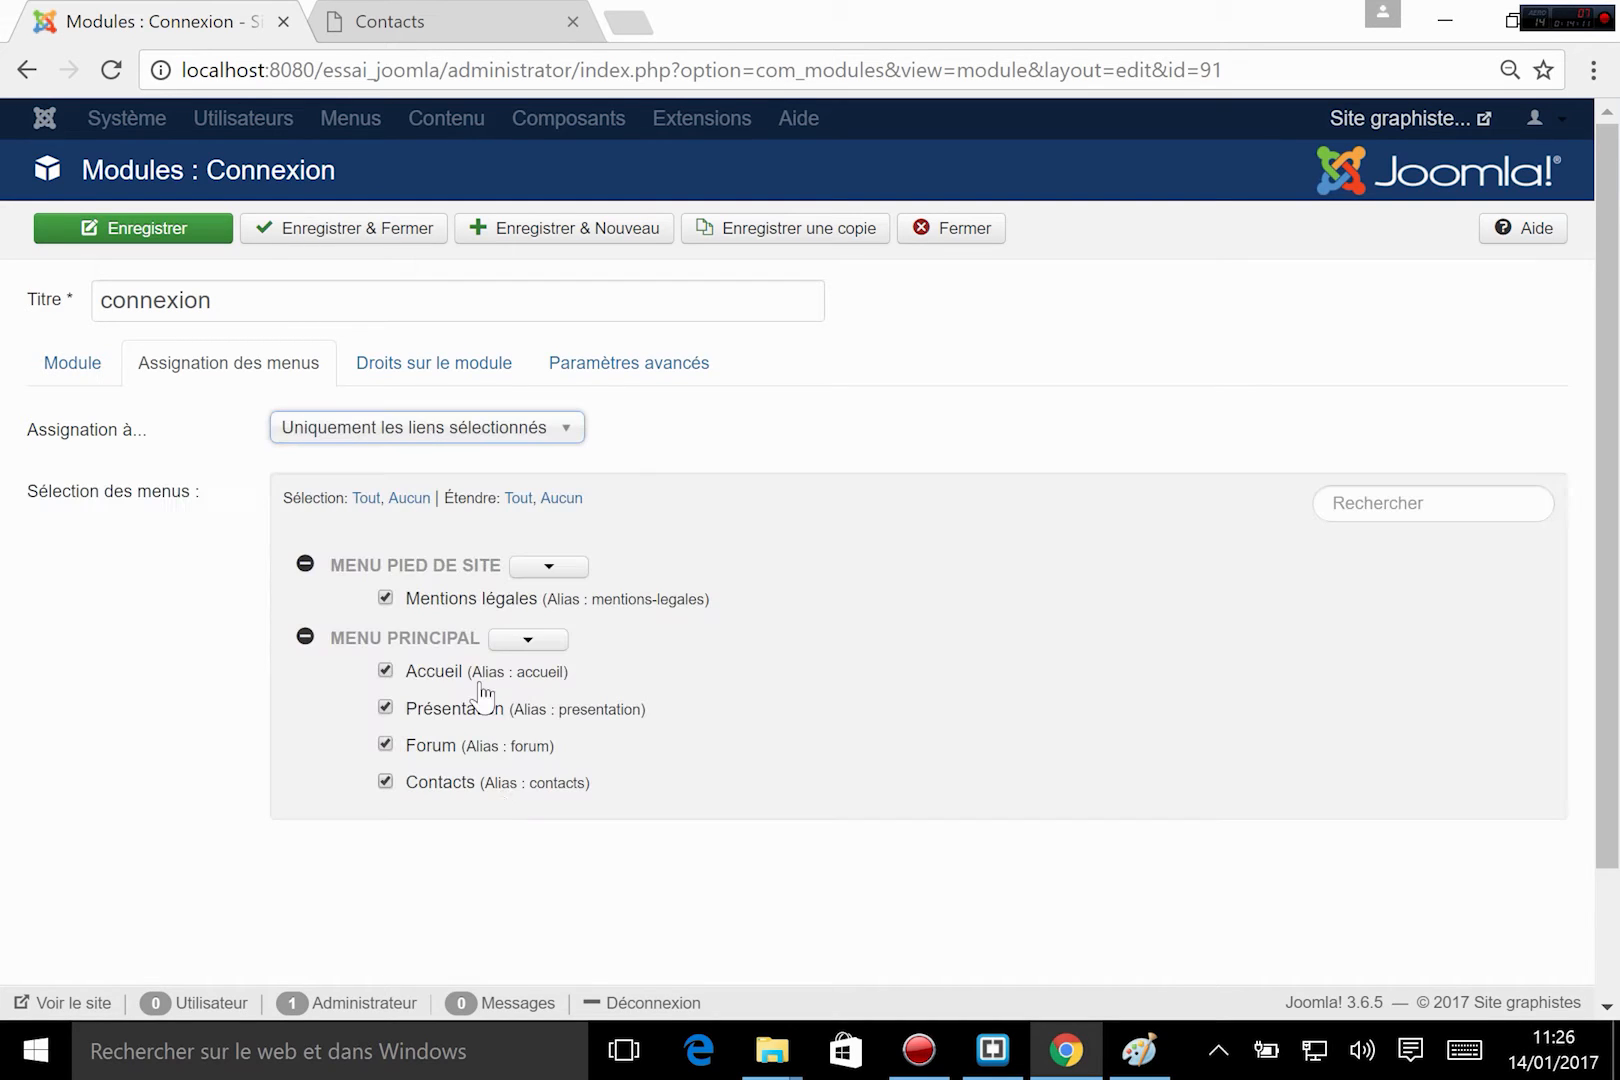
pyautogui.click(384, 598)
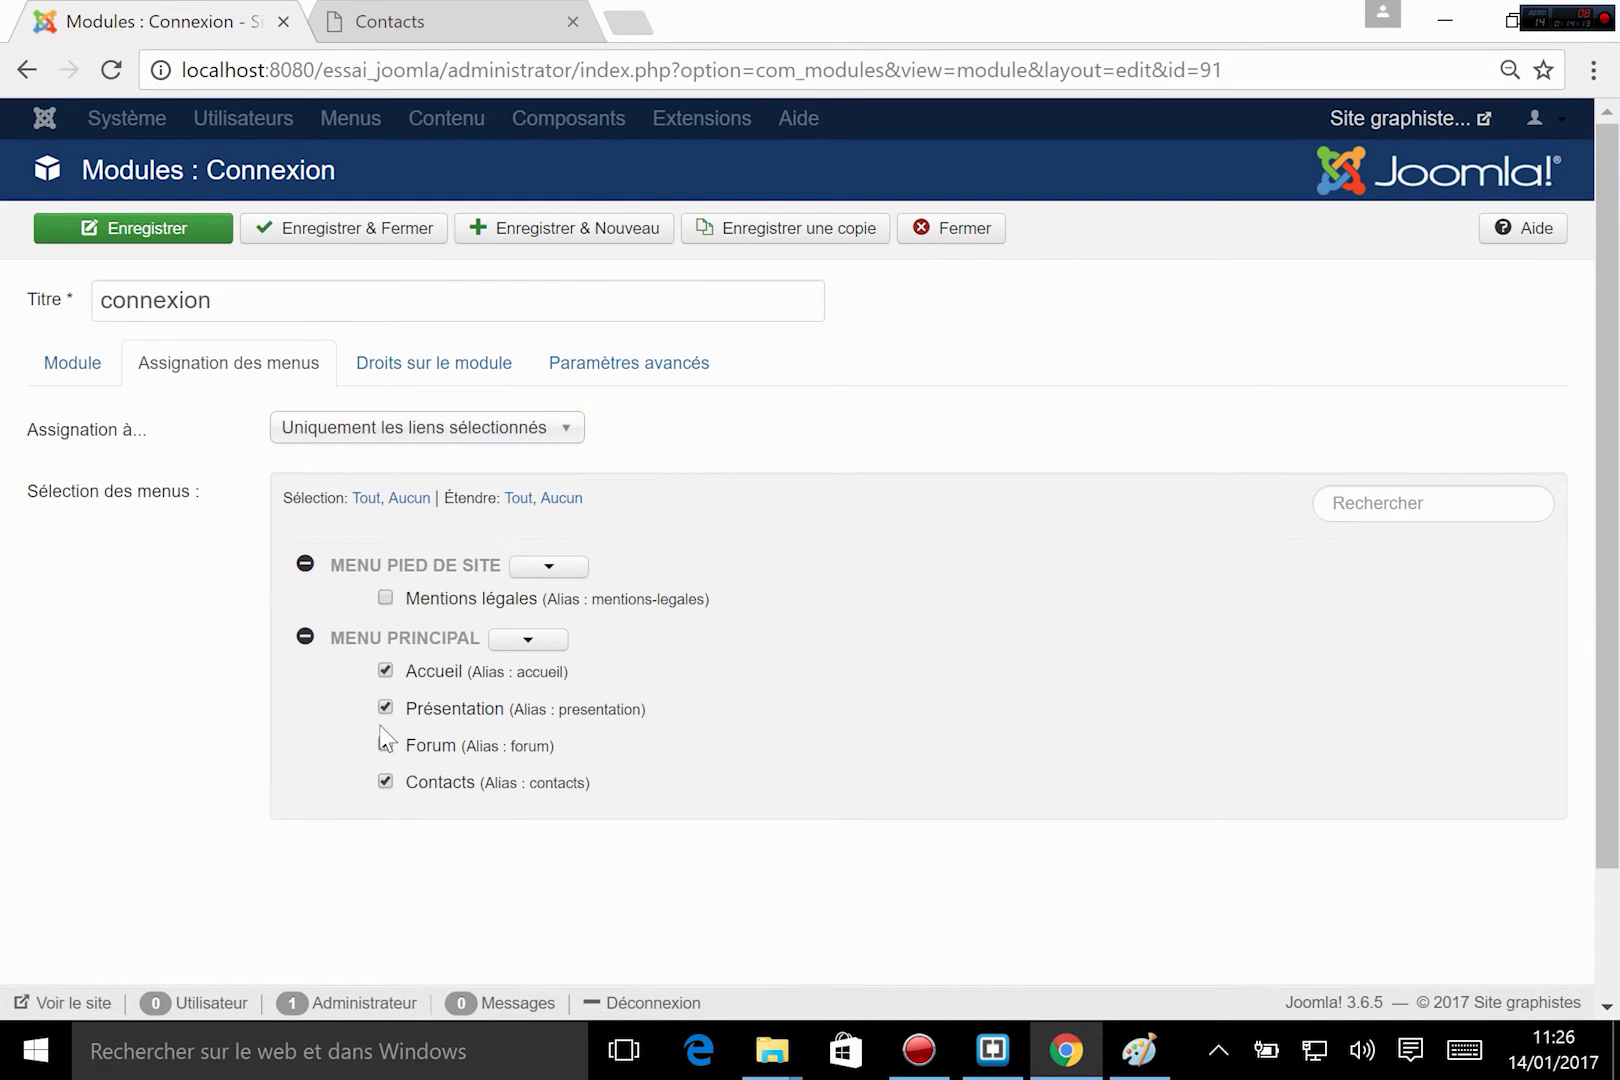
pyautogui.click(385, 707)
pyautogui.click(385, 748)
pyautogui.click(385, 782)
pyautogui.click(324, 230)
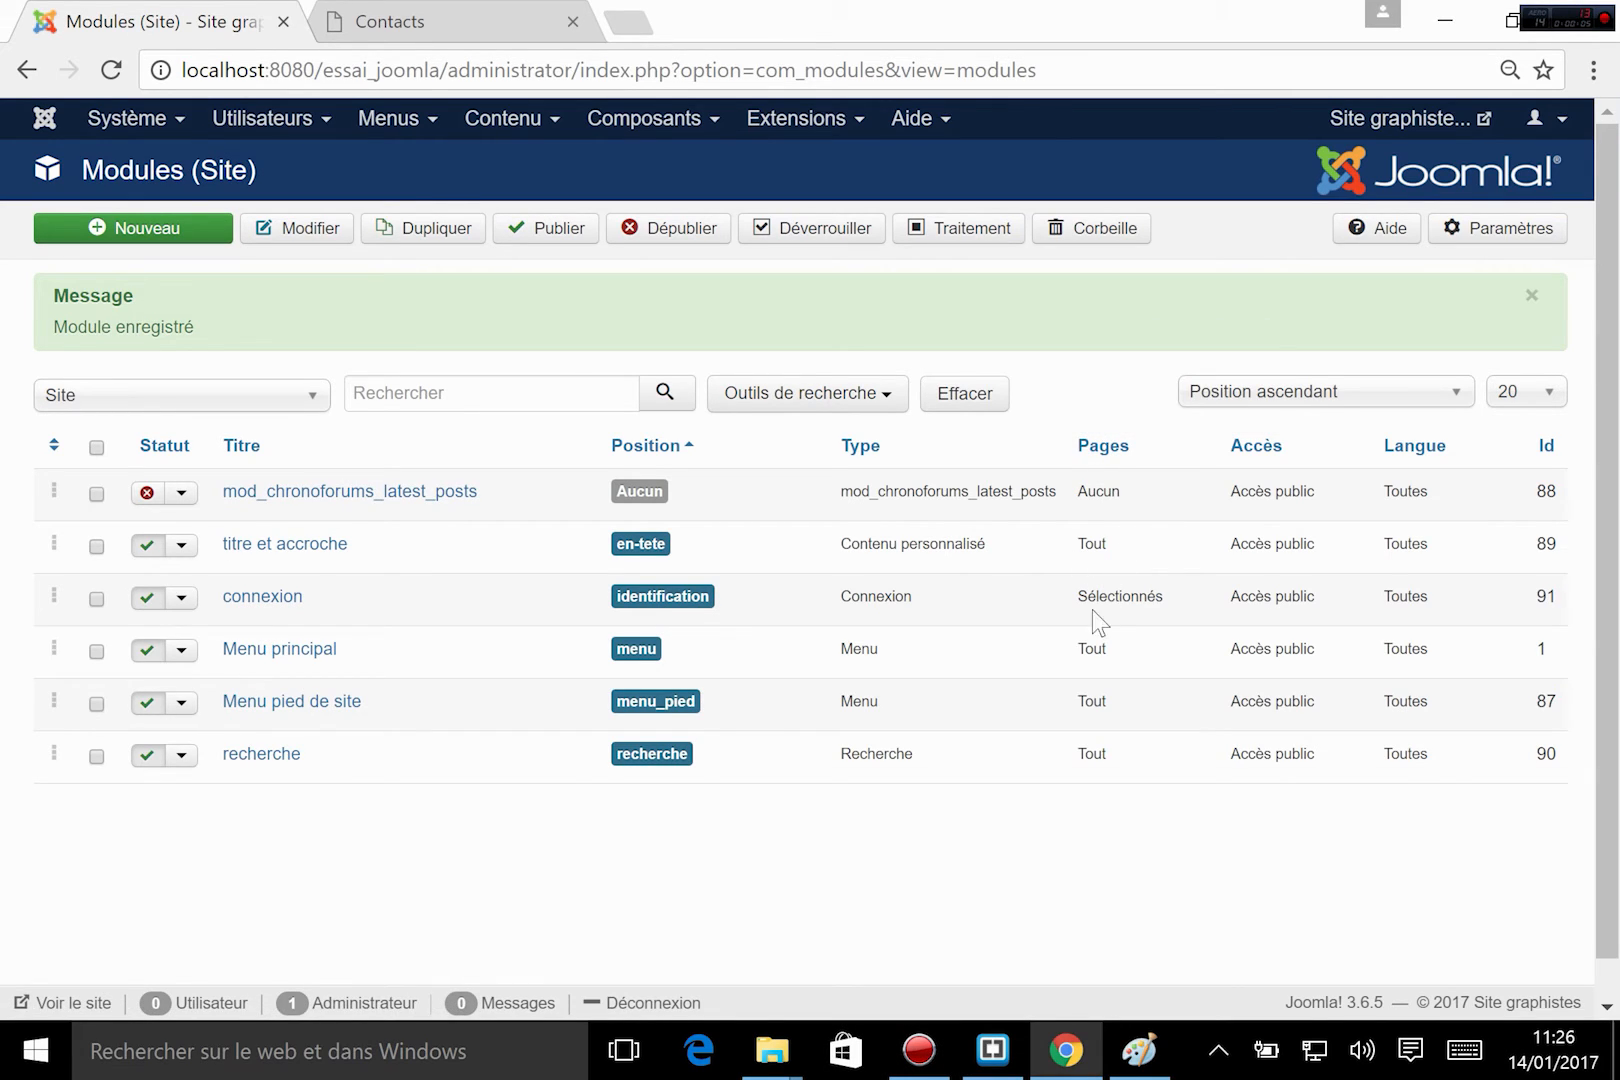
# Check the connexion module's page assignment in the module list, and compare the sidebar on the site's Accueil and Présentation pages.
pyautogui.moveTo(1067, 579); pyautogui.dragTo(1168, 598)
pyautogui.click(1184, 596)
pyautogui.click(441, 29)
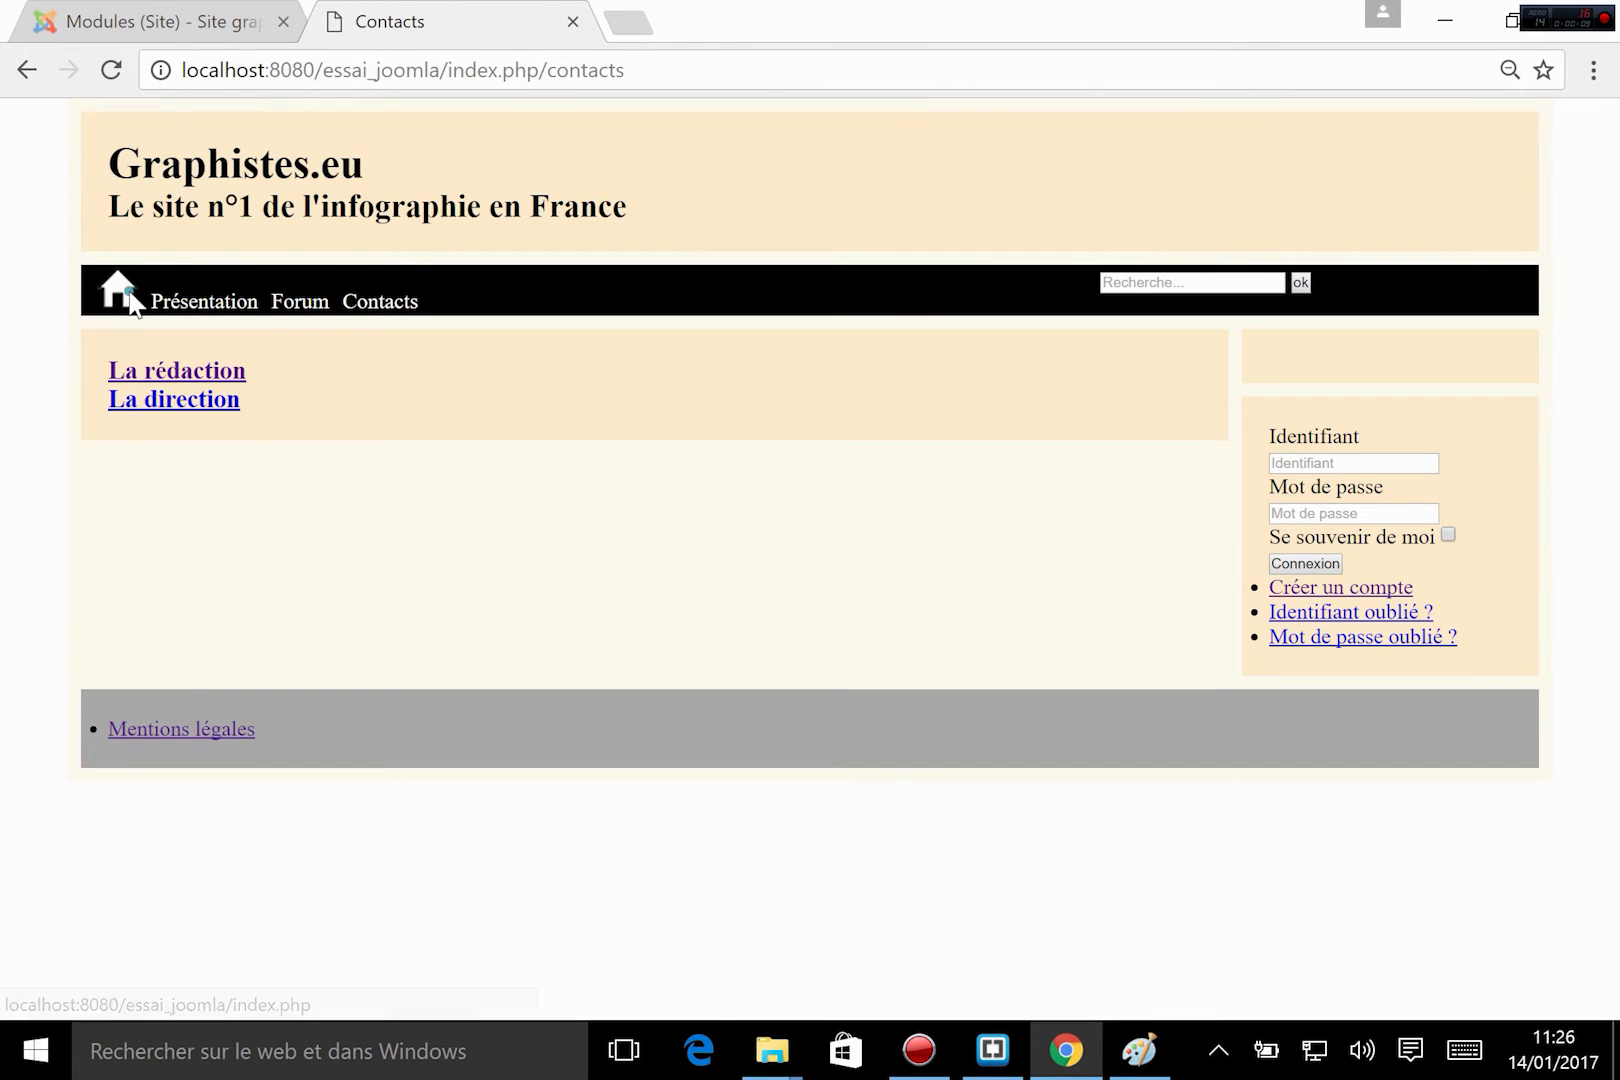
pyautogui.click(177, 372)
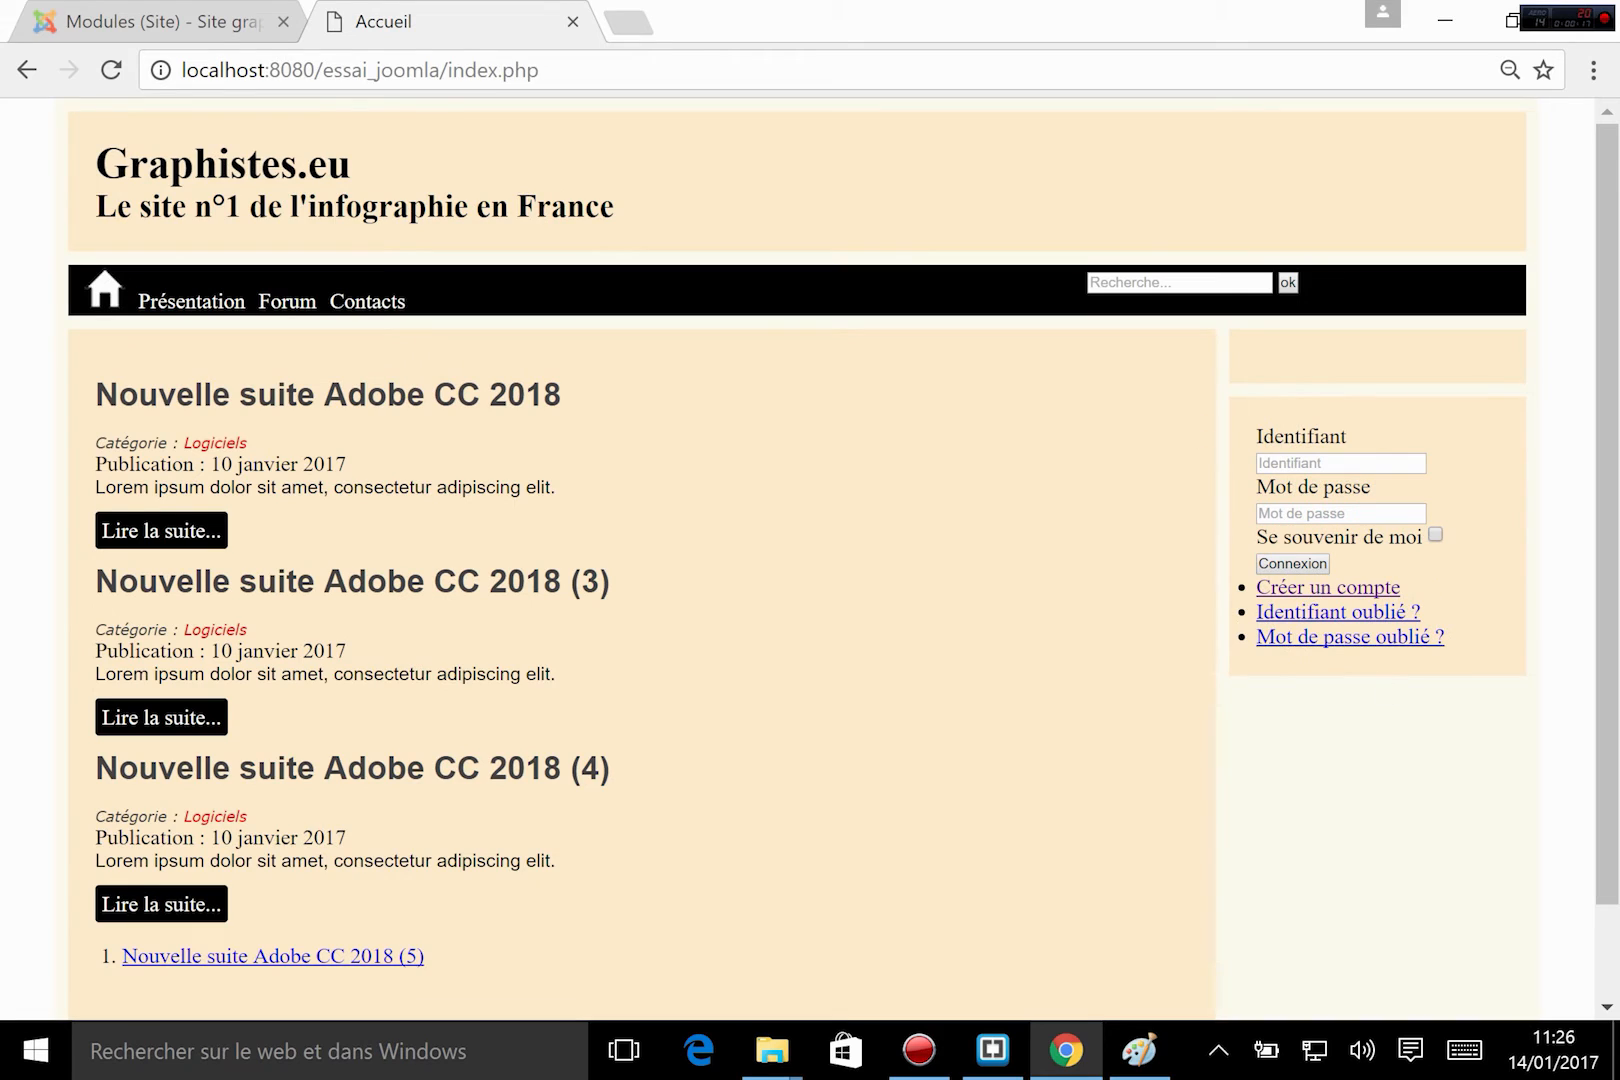
pyautogui.click(192, 303)
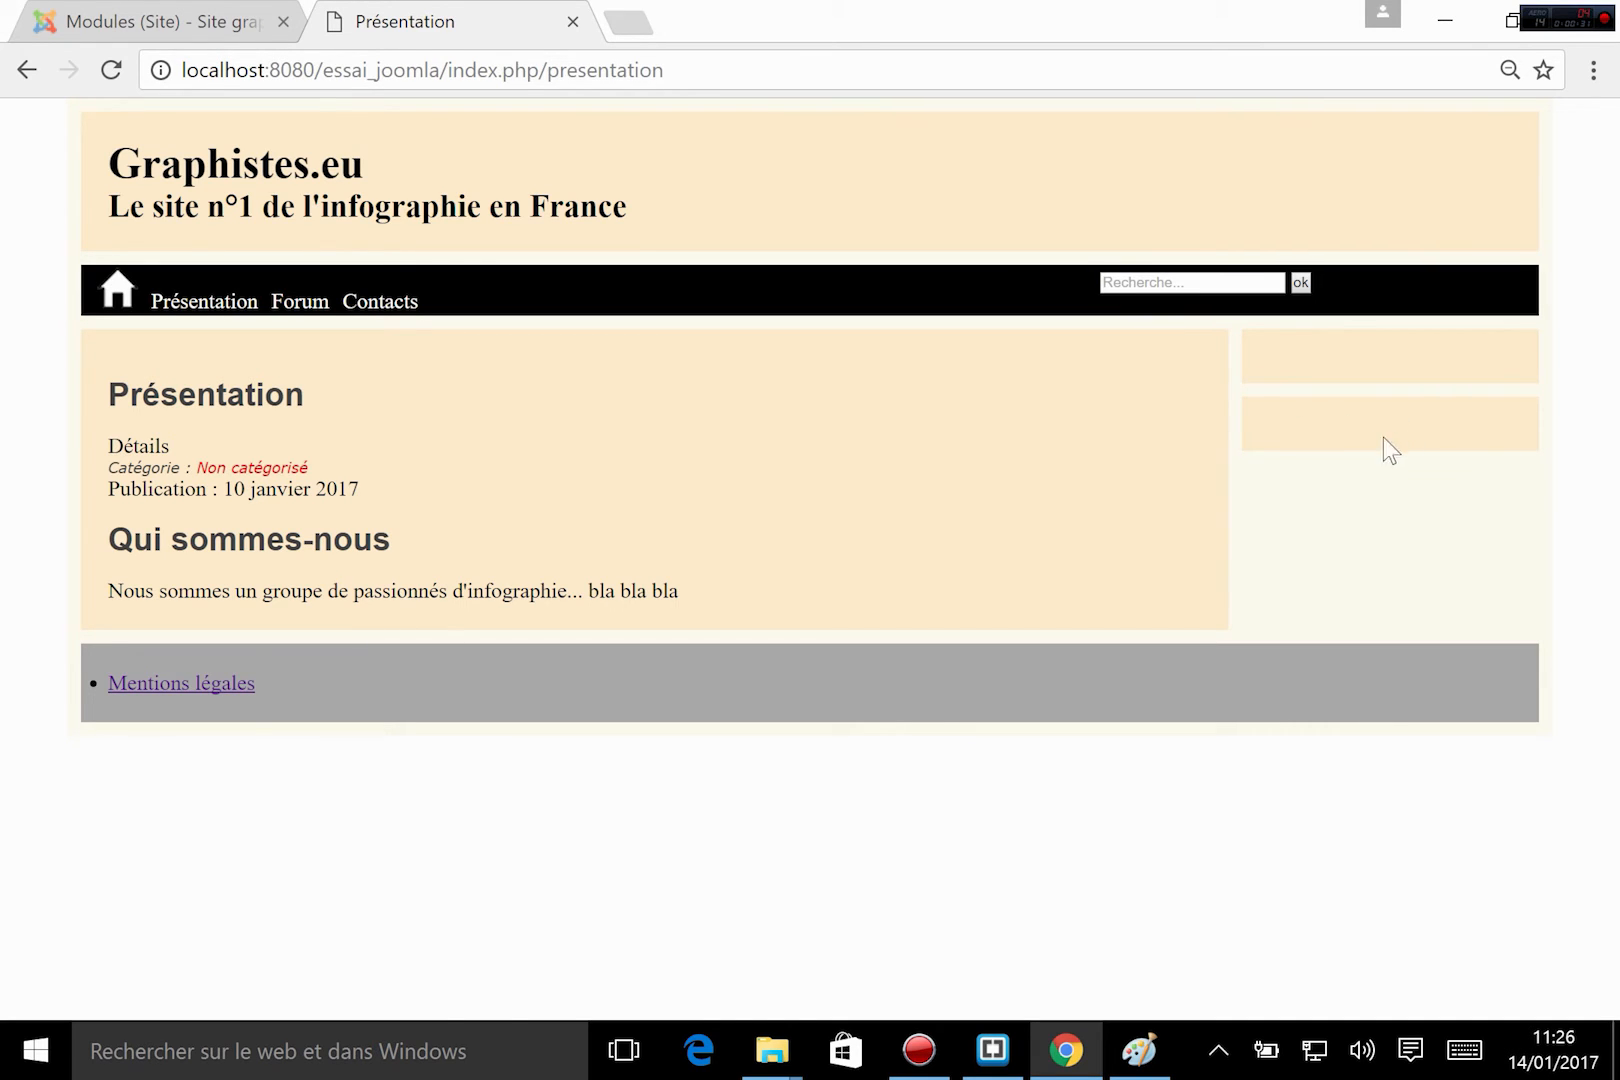
# Switch to Brackets, open the template's index.php and locate the identification module's div inside the sidebar.
pyautogui.click(990, 1052)
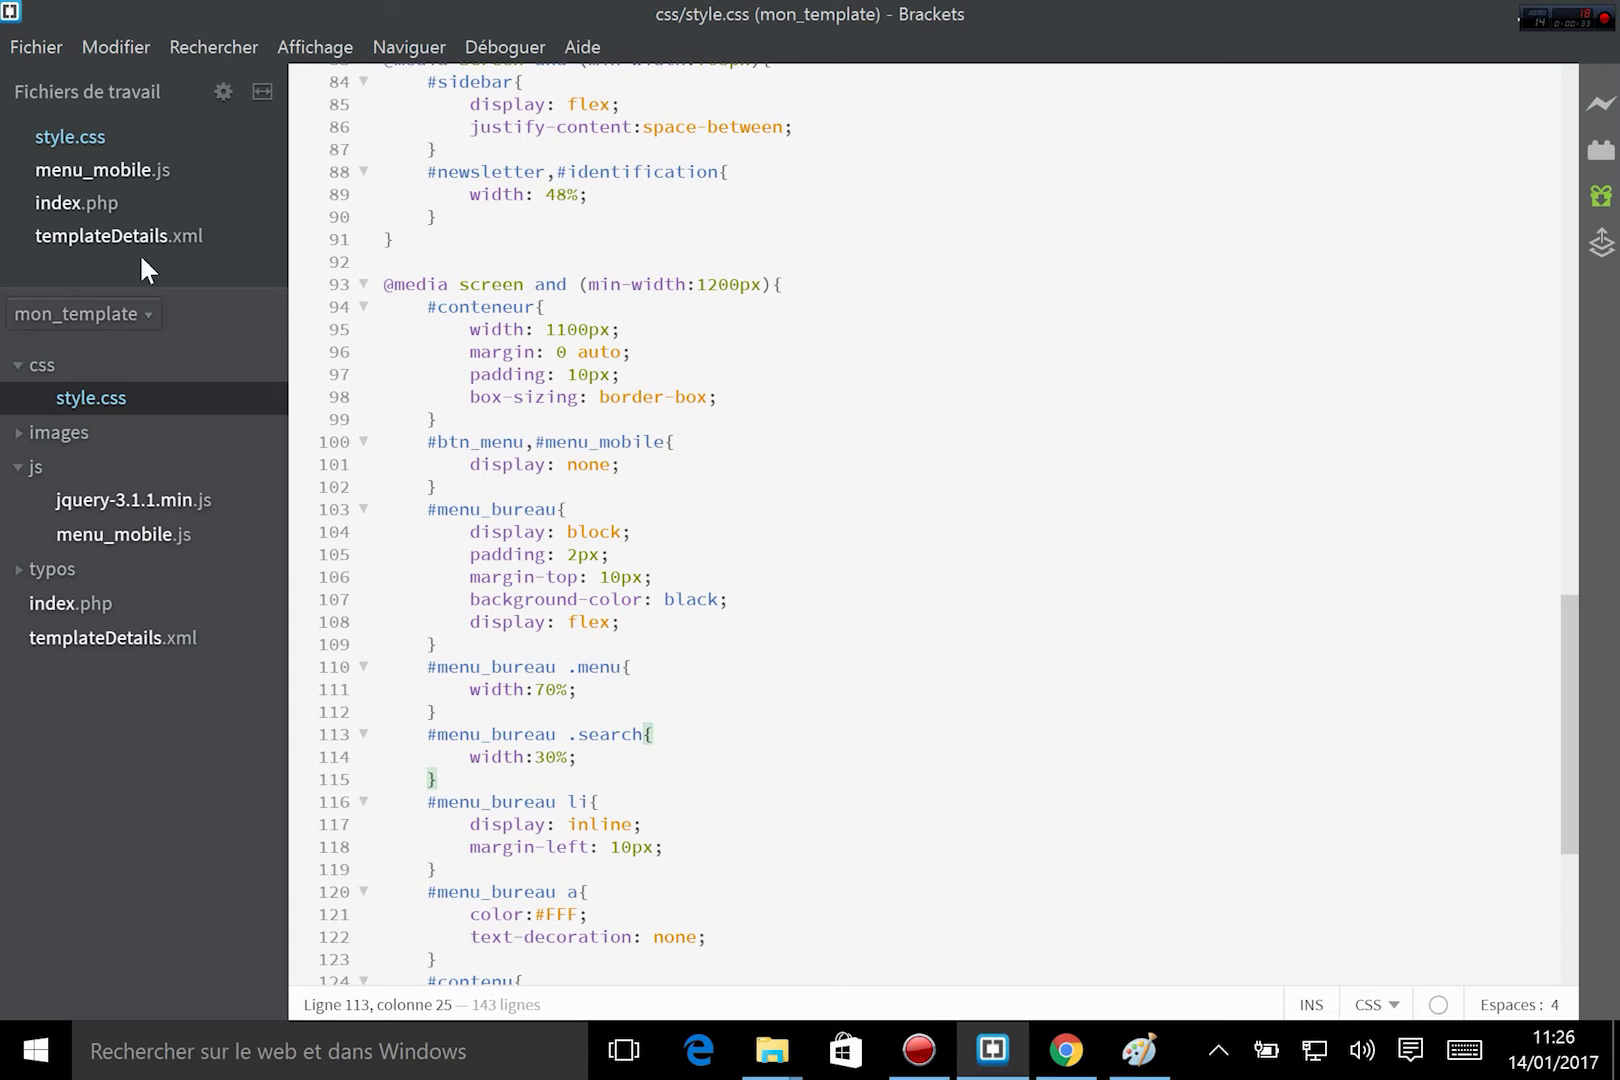
pyautogui.click(96, 200)
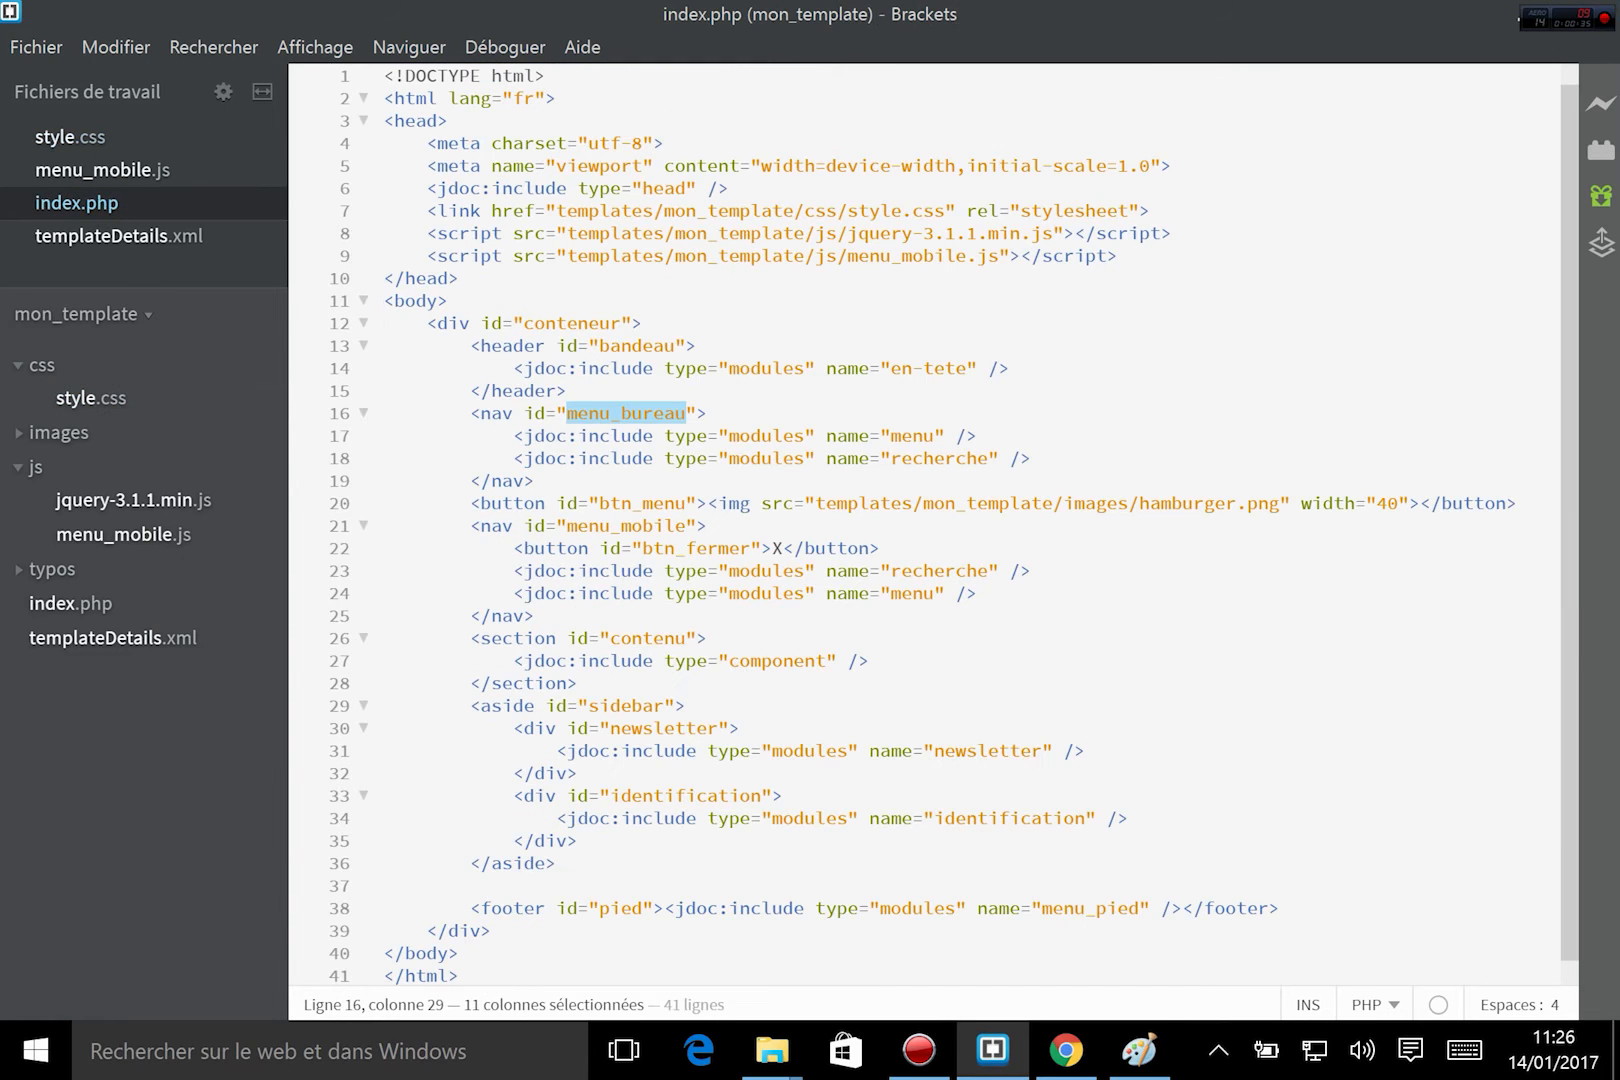
pyautogui.click(697, 475)
pyautogui.scroll(-1, 697, 475)
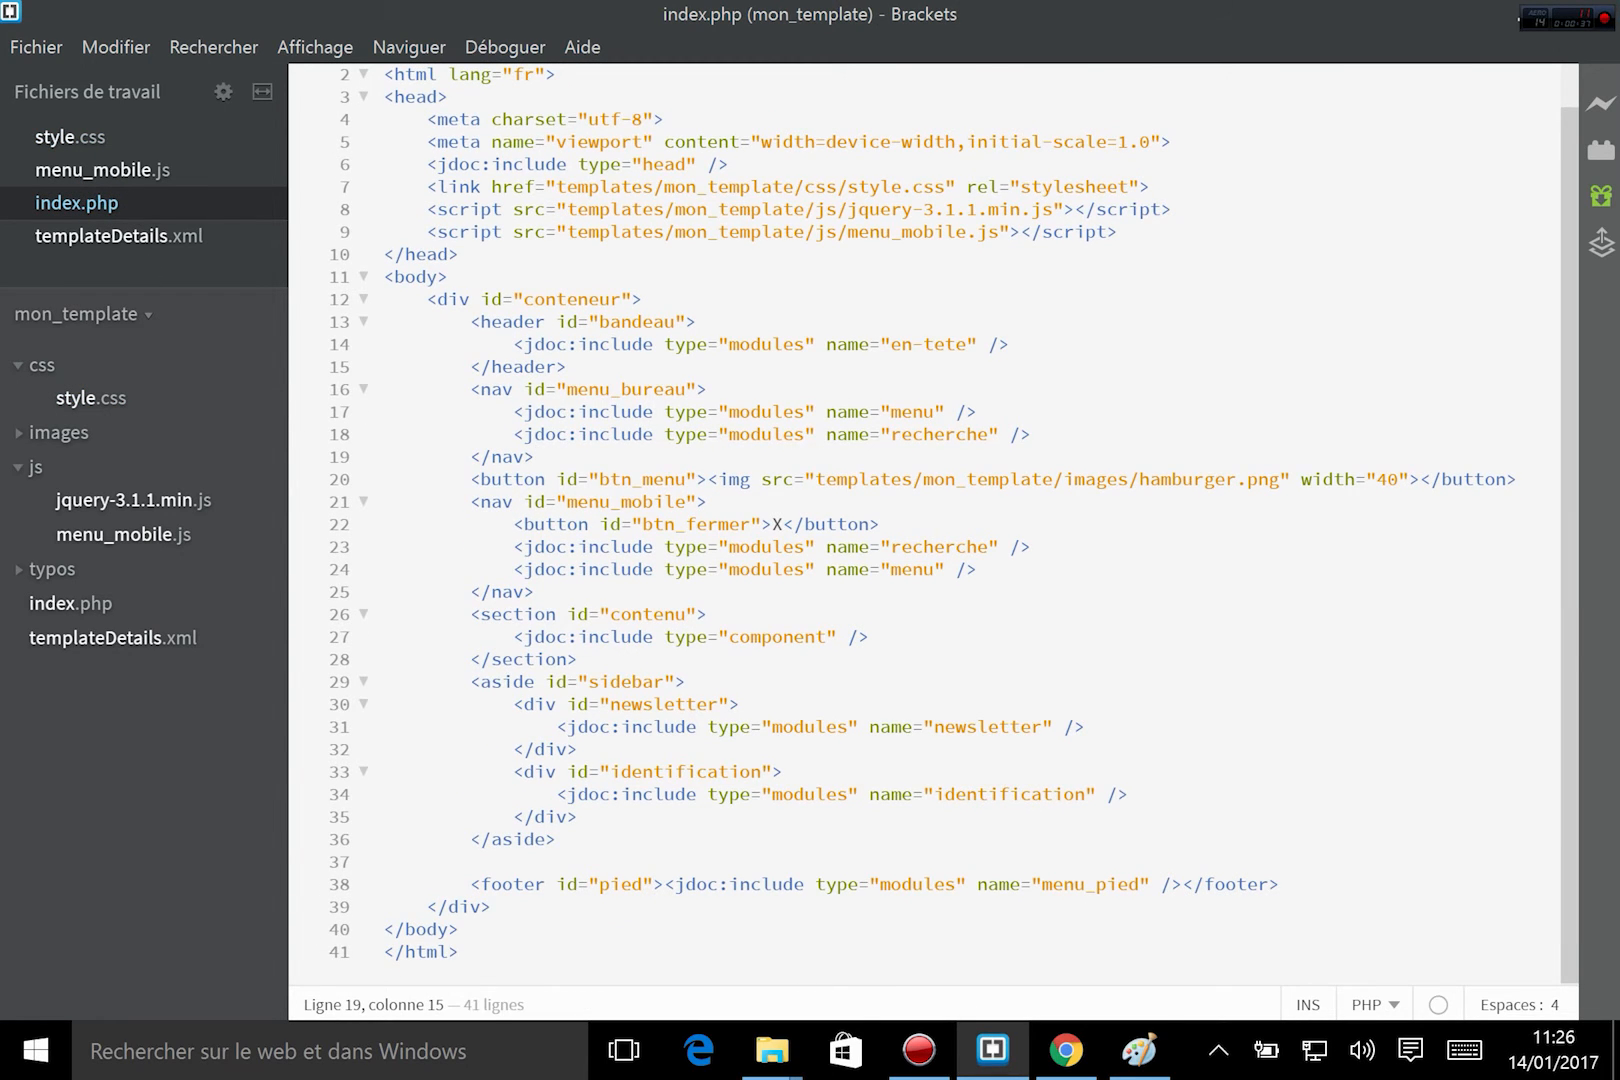
pyautogui.moveTo(565, 794); pyautogui.dragTo(1130, 795)
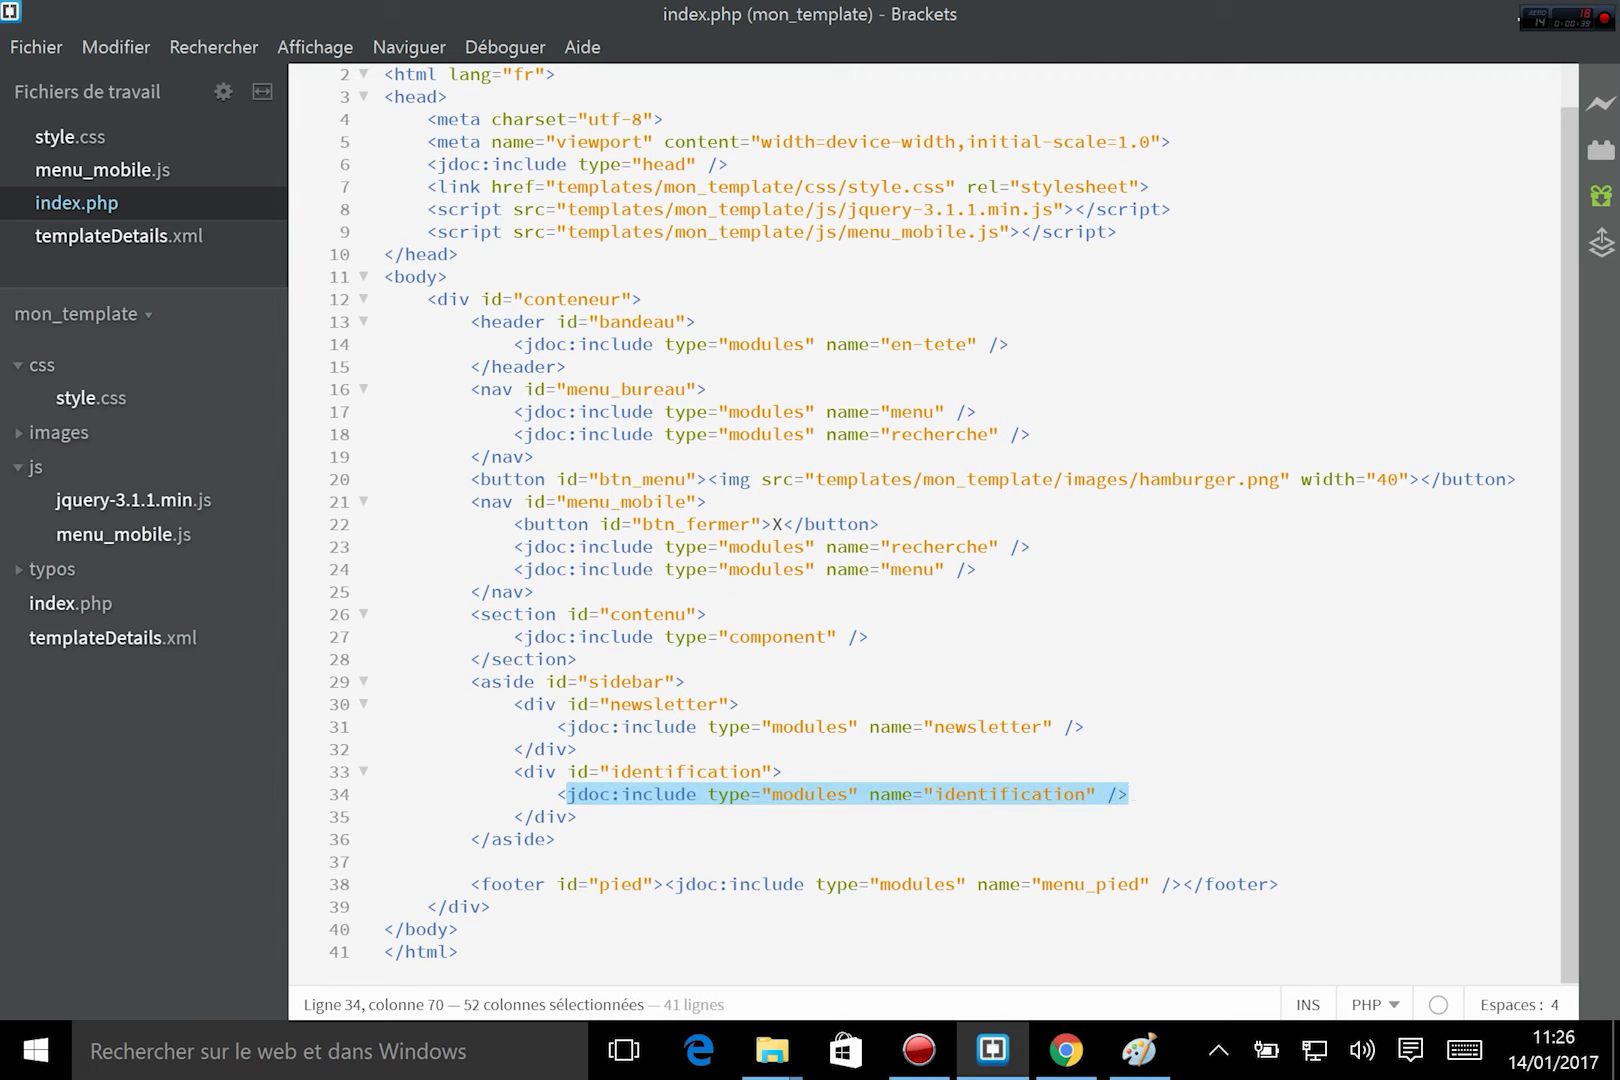
pyautogui.moveTo(577, 754); pyautogui.dragTo(763, 770)
pyautogui.click(812, 764)
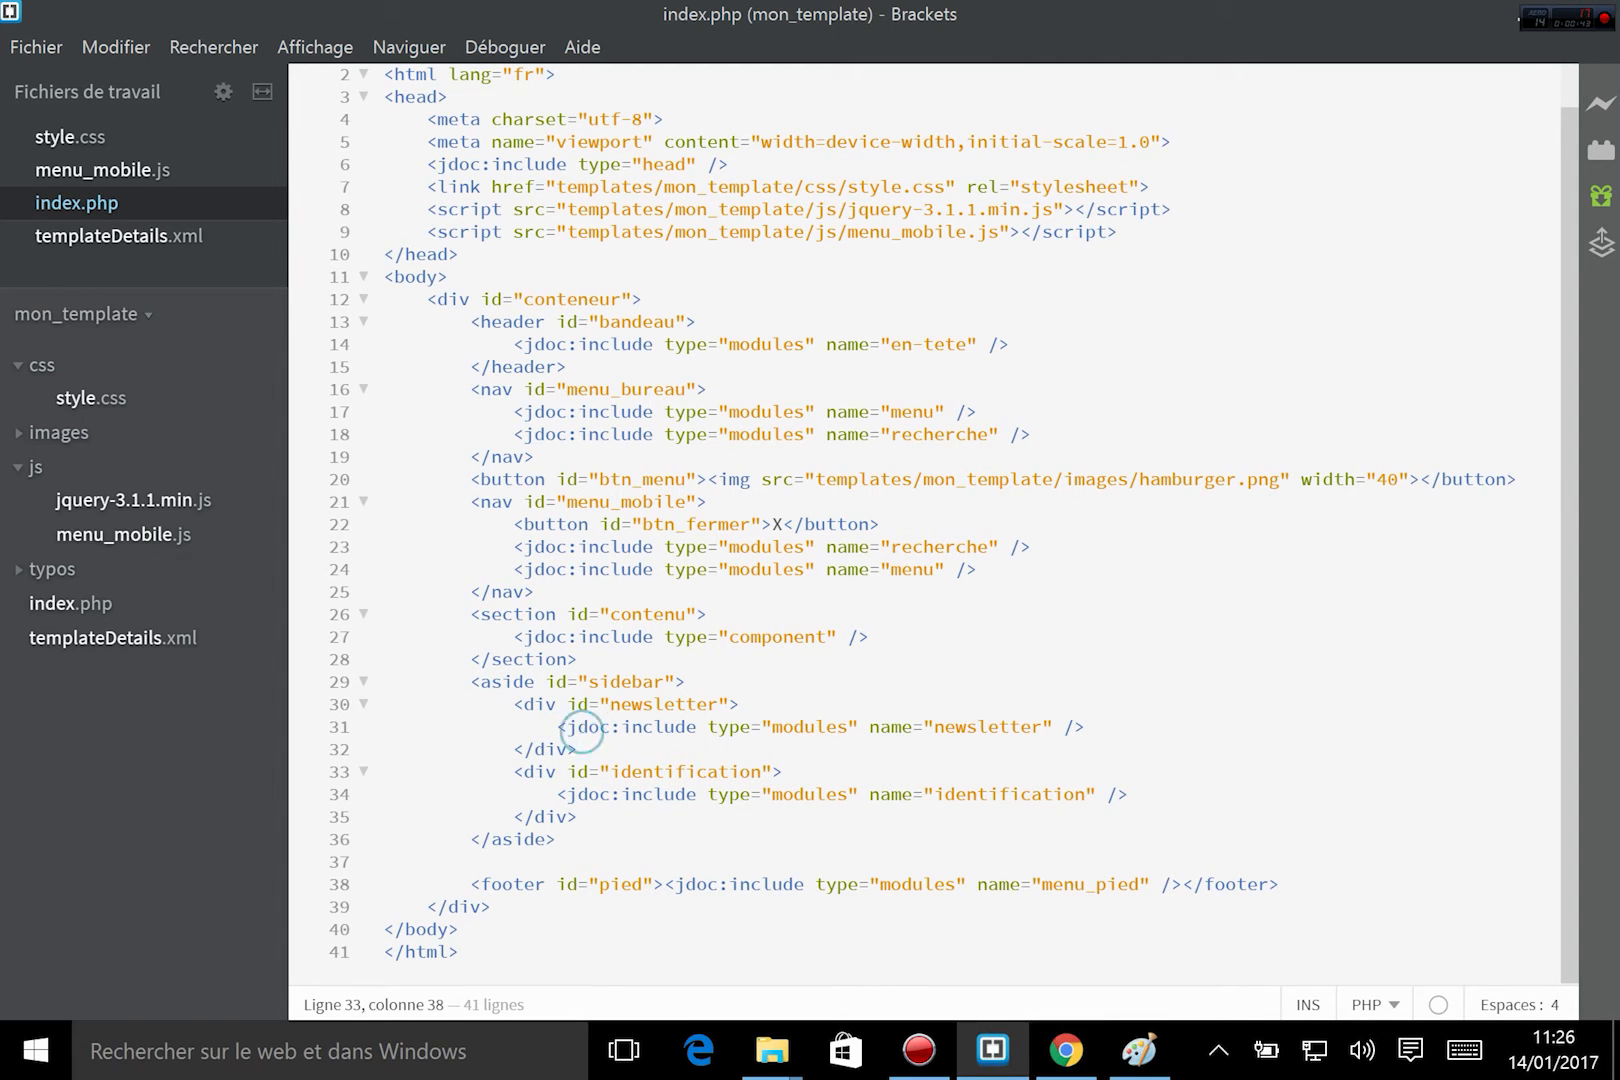
# Insert an empty line before and after the identification div in index.php.
pyautogui.click(579, 749)
pyautogui.press('Return')
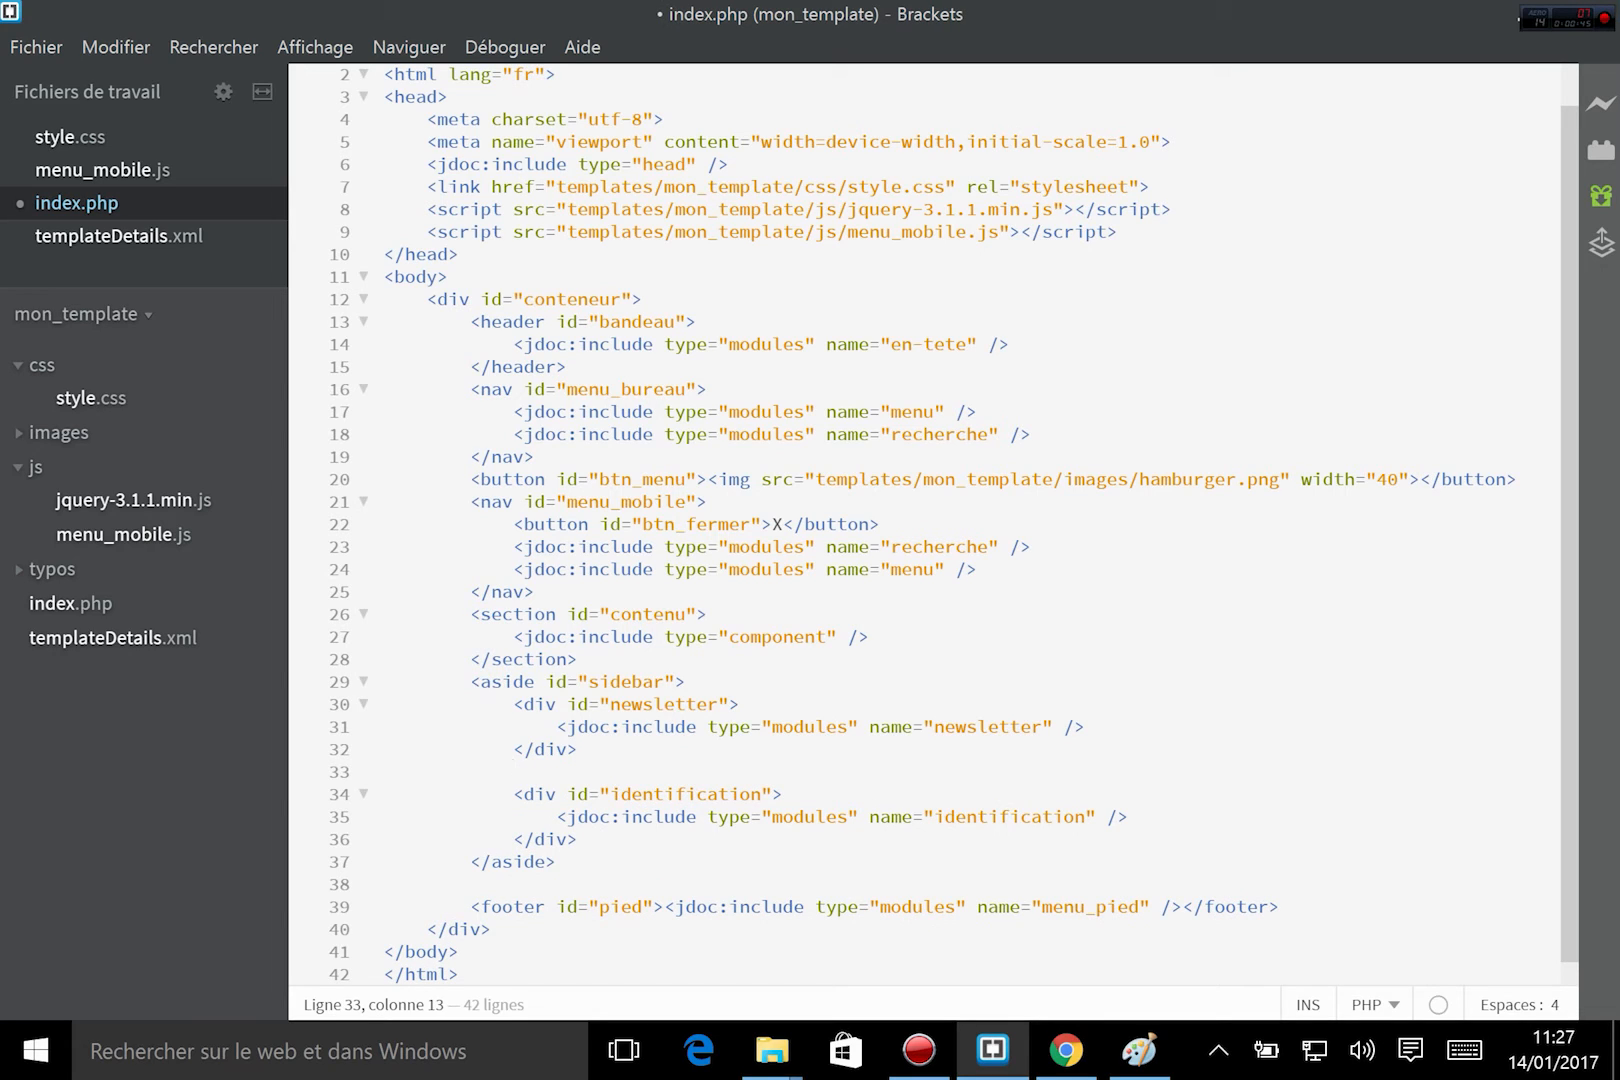
pyautogui.click(609, 831)
pyautogui.press('Return')
pyautogui.moveTo(654, 816); pyautogui.dragTo(1128, 816)
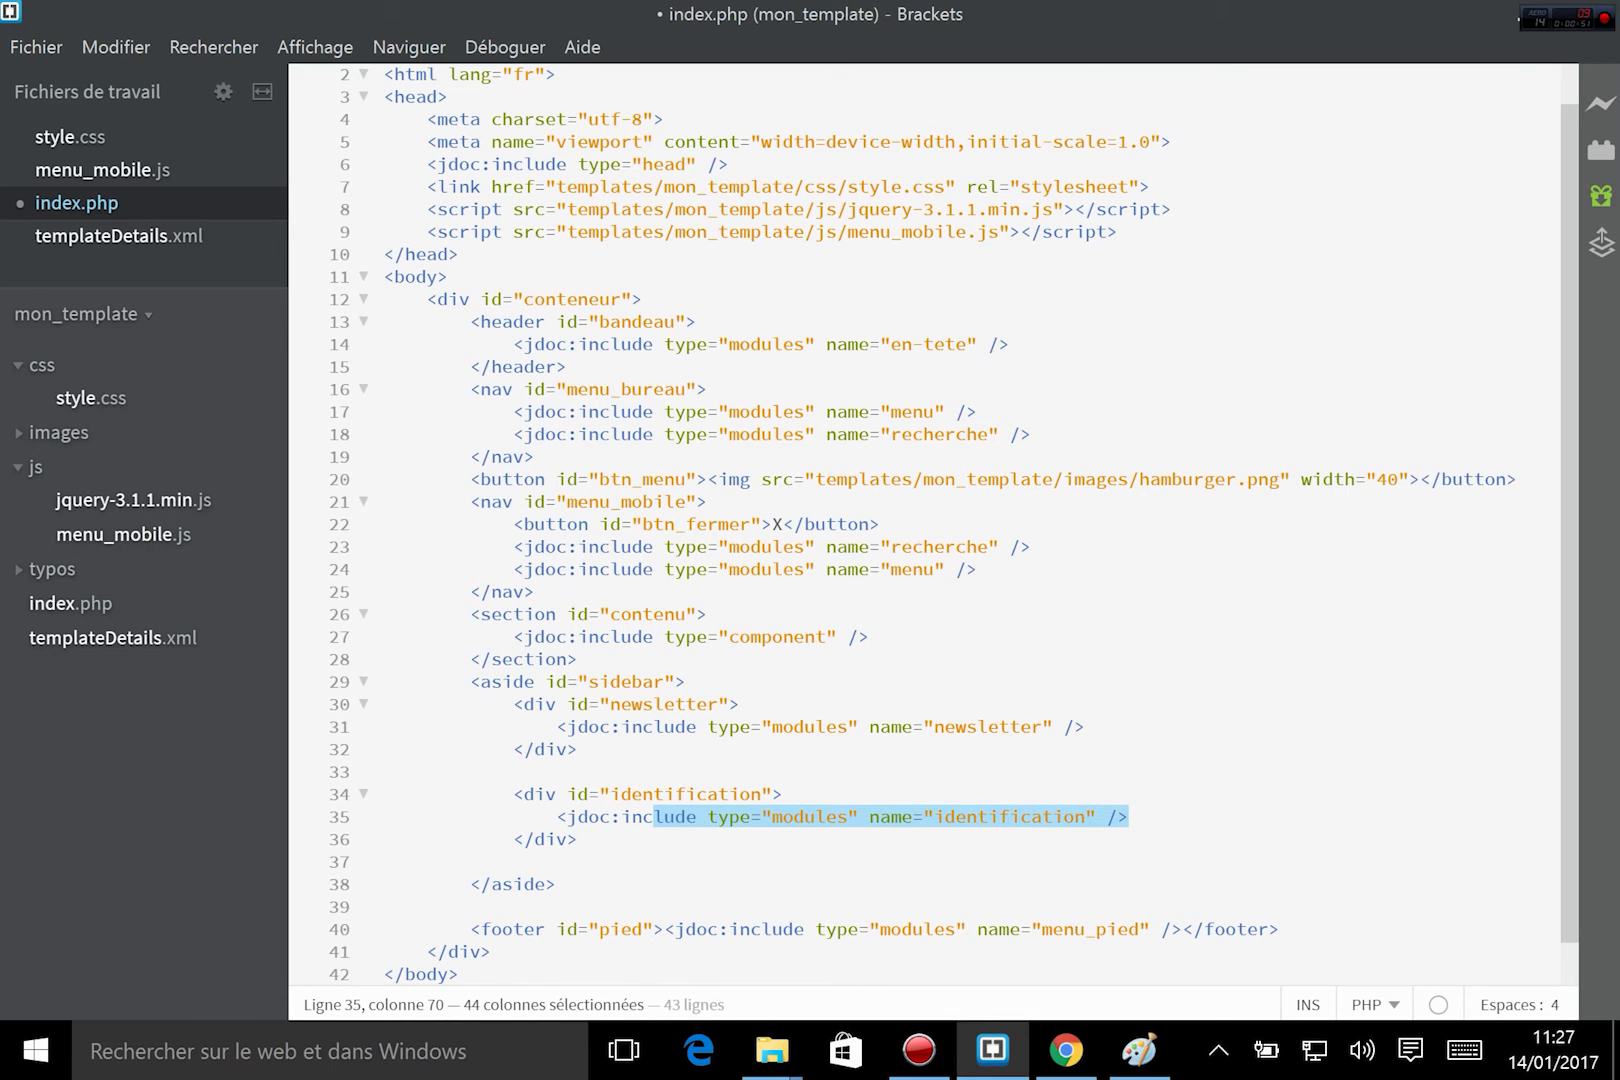
# Above the identification div, add the PHP condition <?php if ($this->countModules('')) : ?>.
pyautogui.click(652, 768)
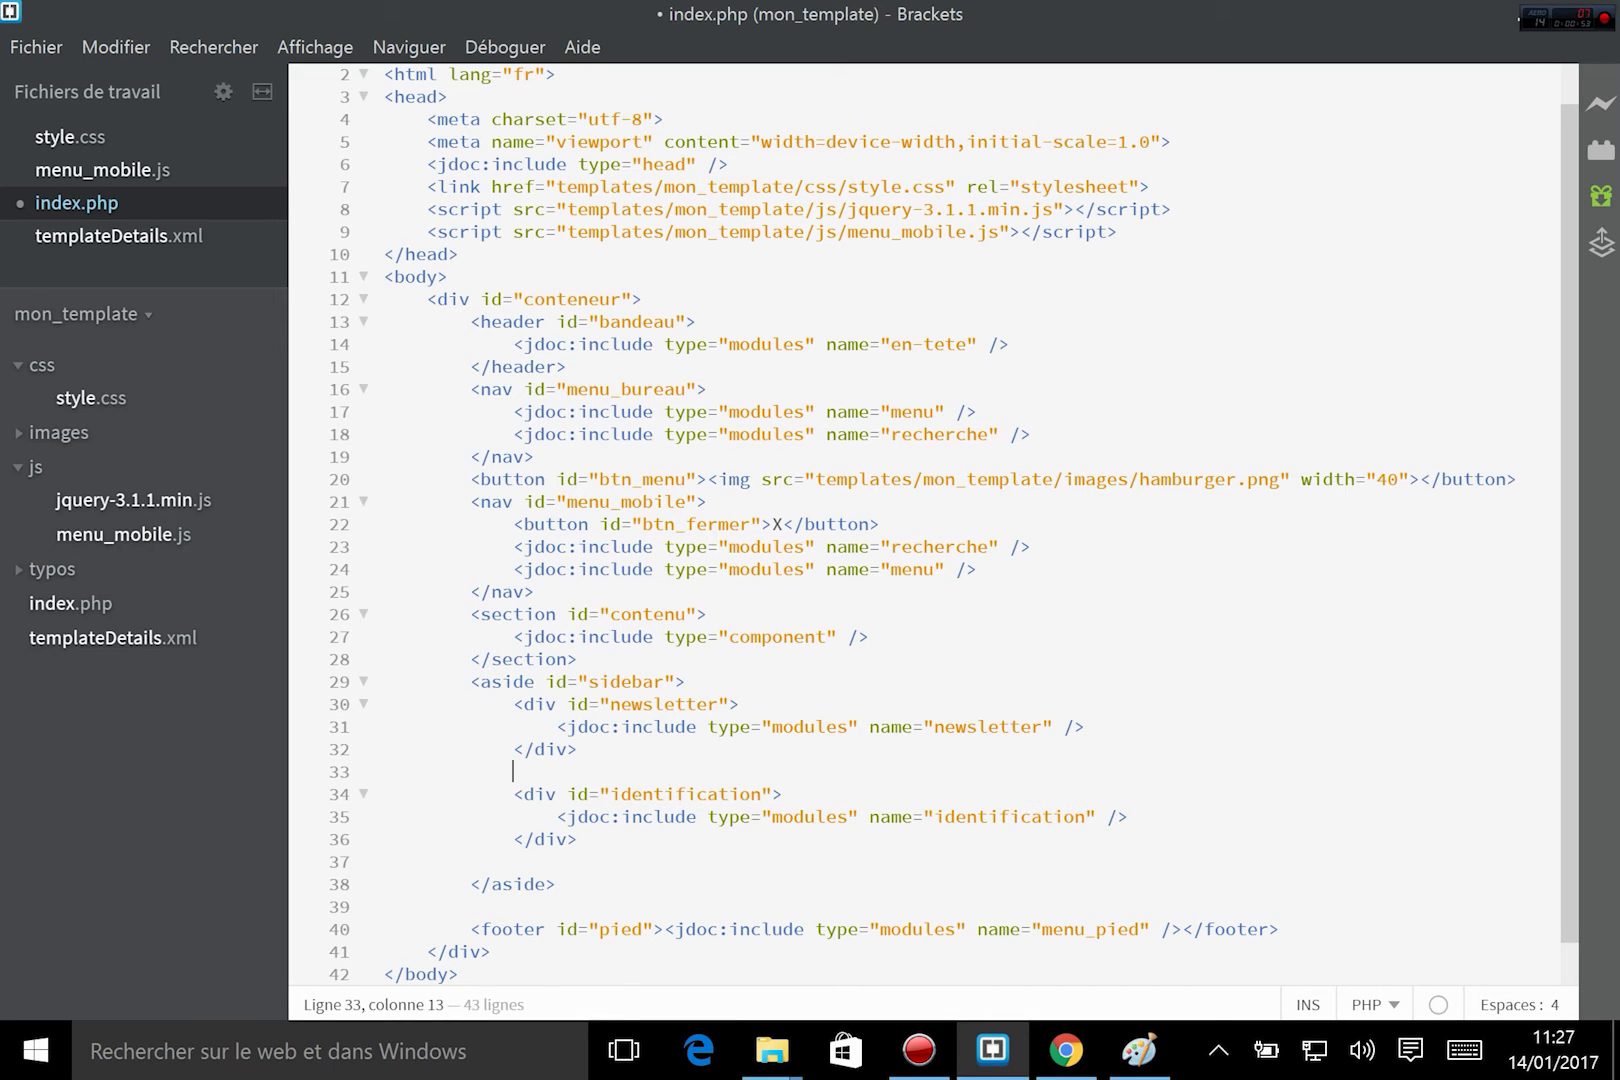
pyautogui.write('<')
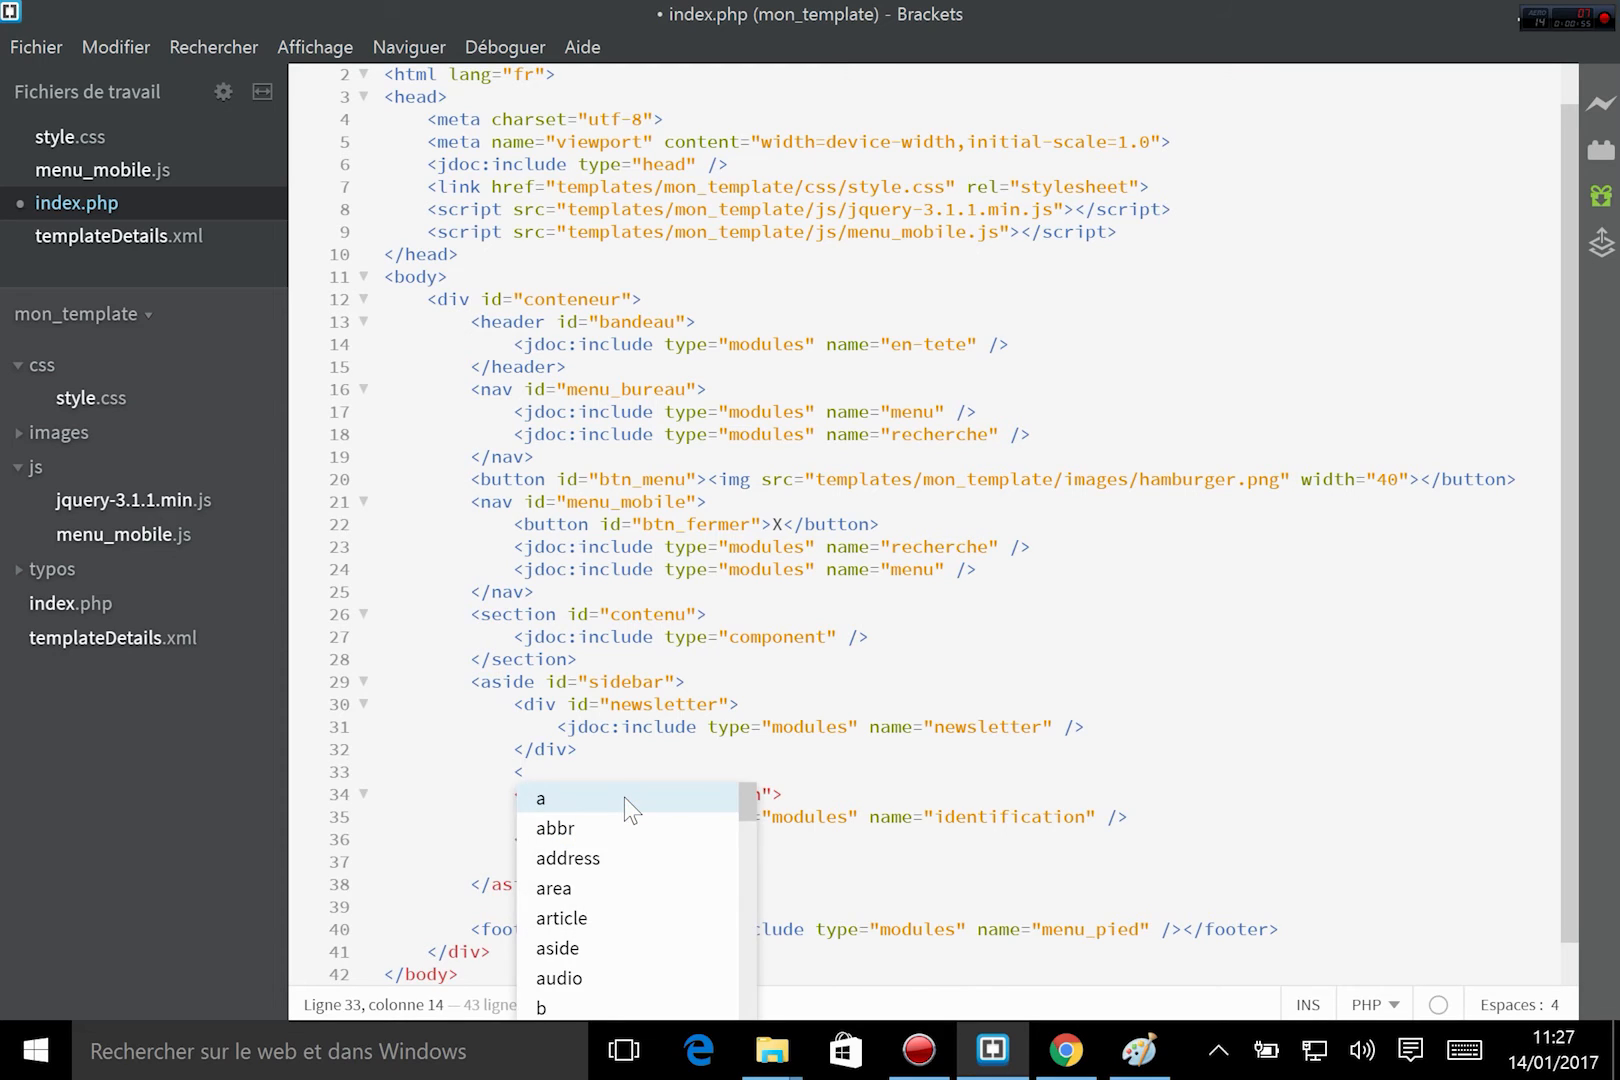
pyautogui.write('?php')
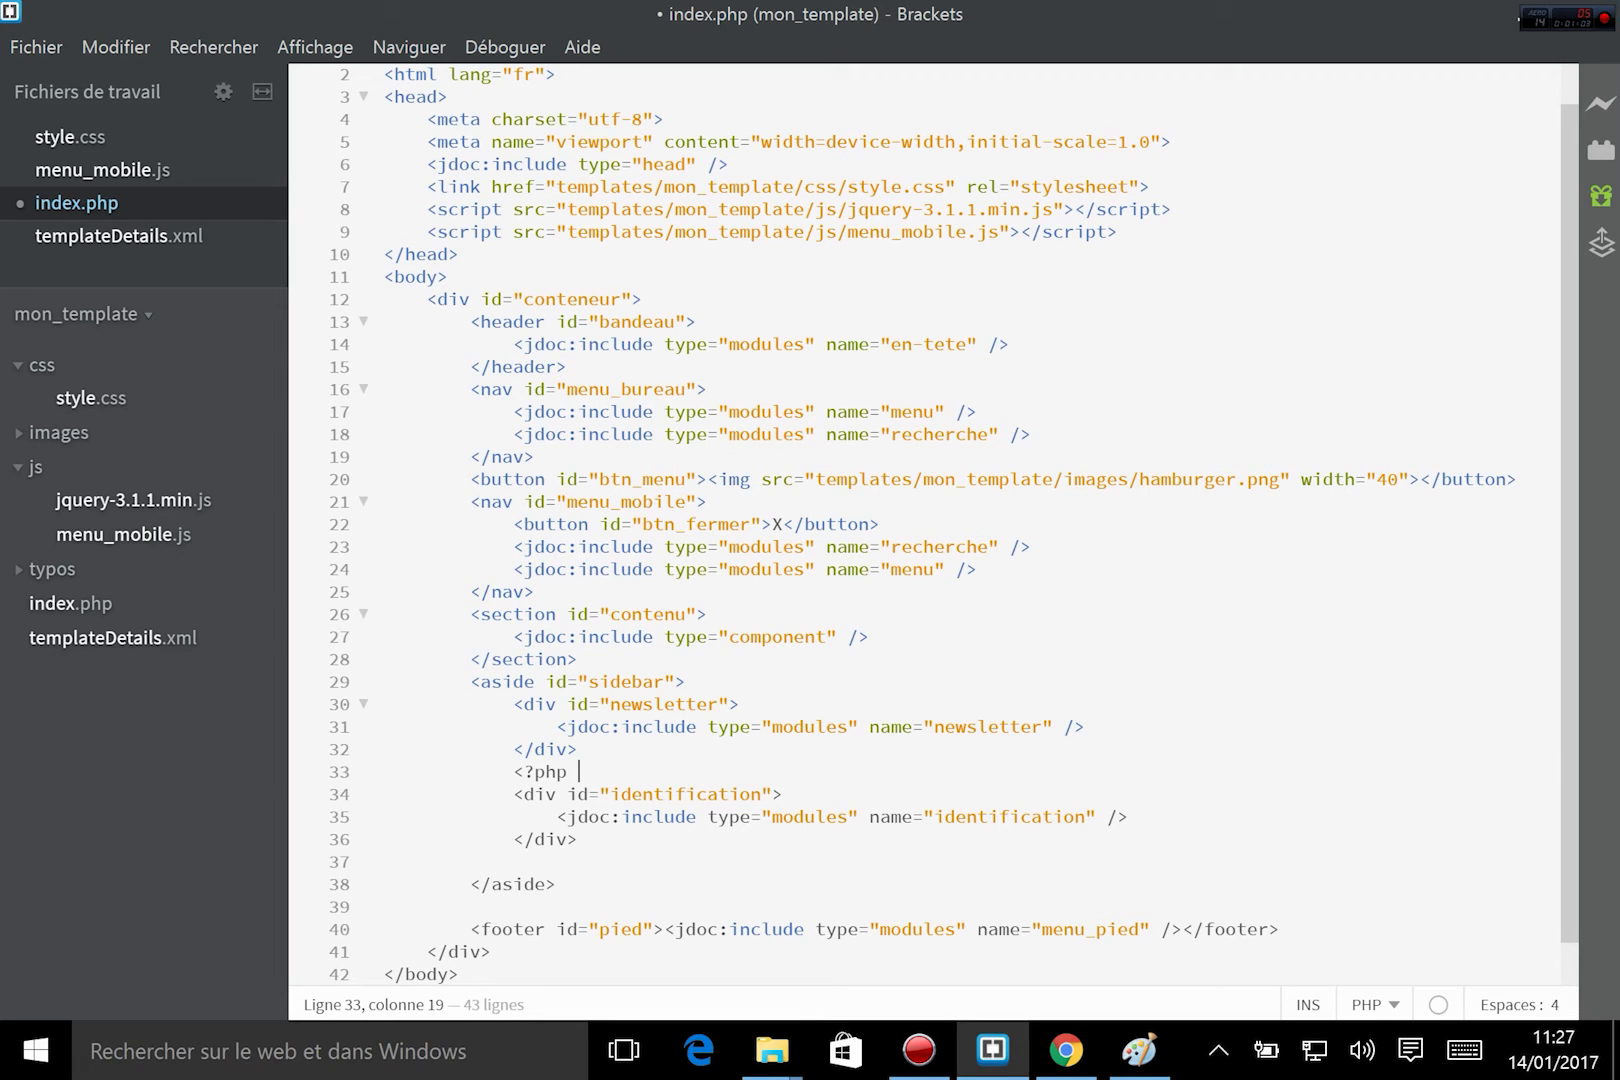
pyautogui.write('?>')
pyautogui.click(566, 771)
pyautogui.write("if ($this->countModules('')) :")
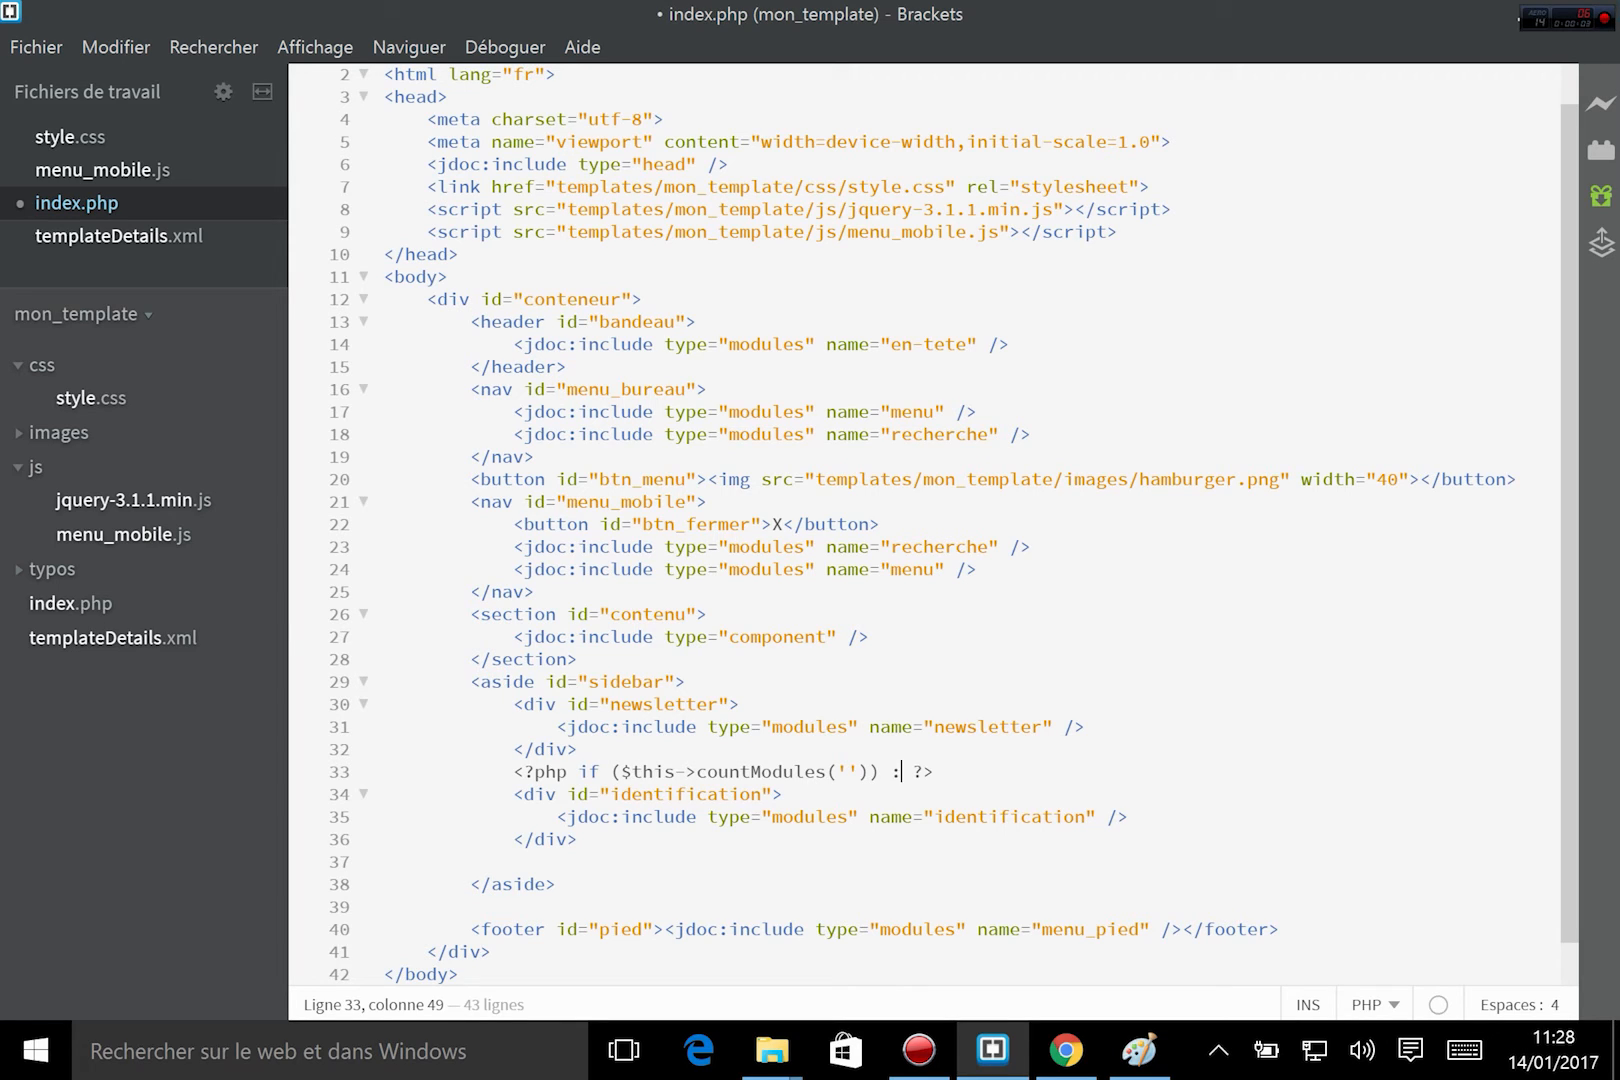
# Enter identification as the position name in the condition's countModules call.
pyautogui.moveTo(619, 771); pyautogui.dragTo(815, 771)
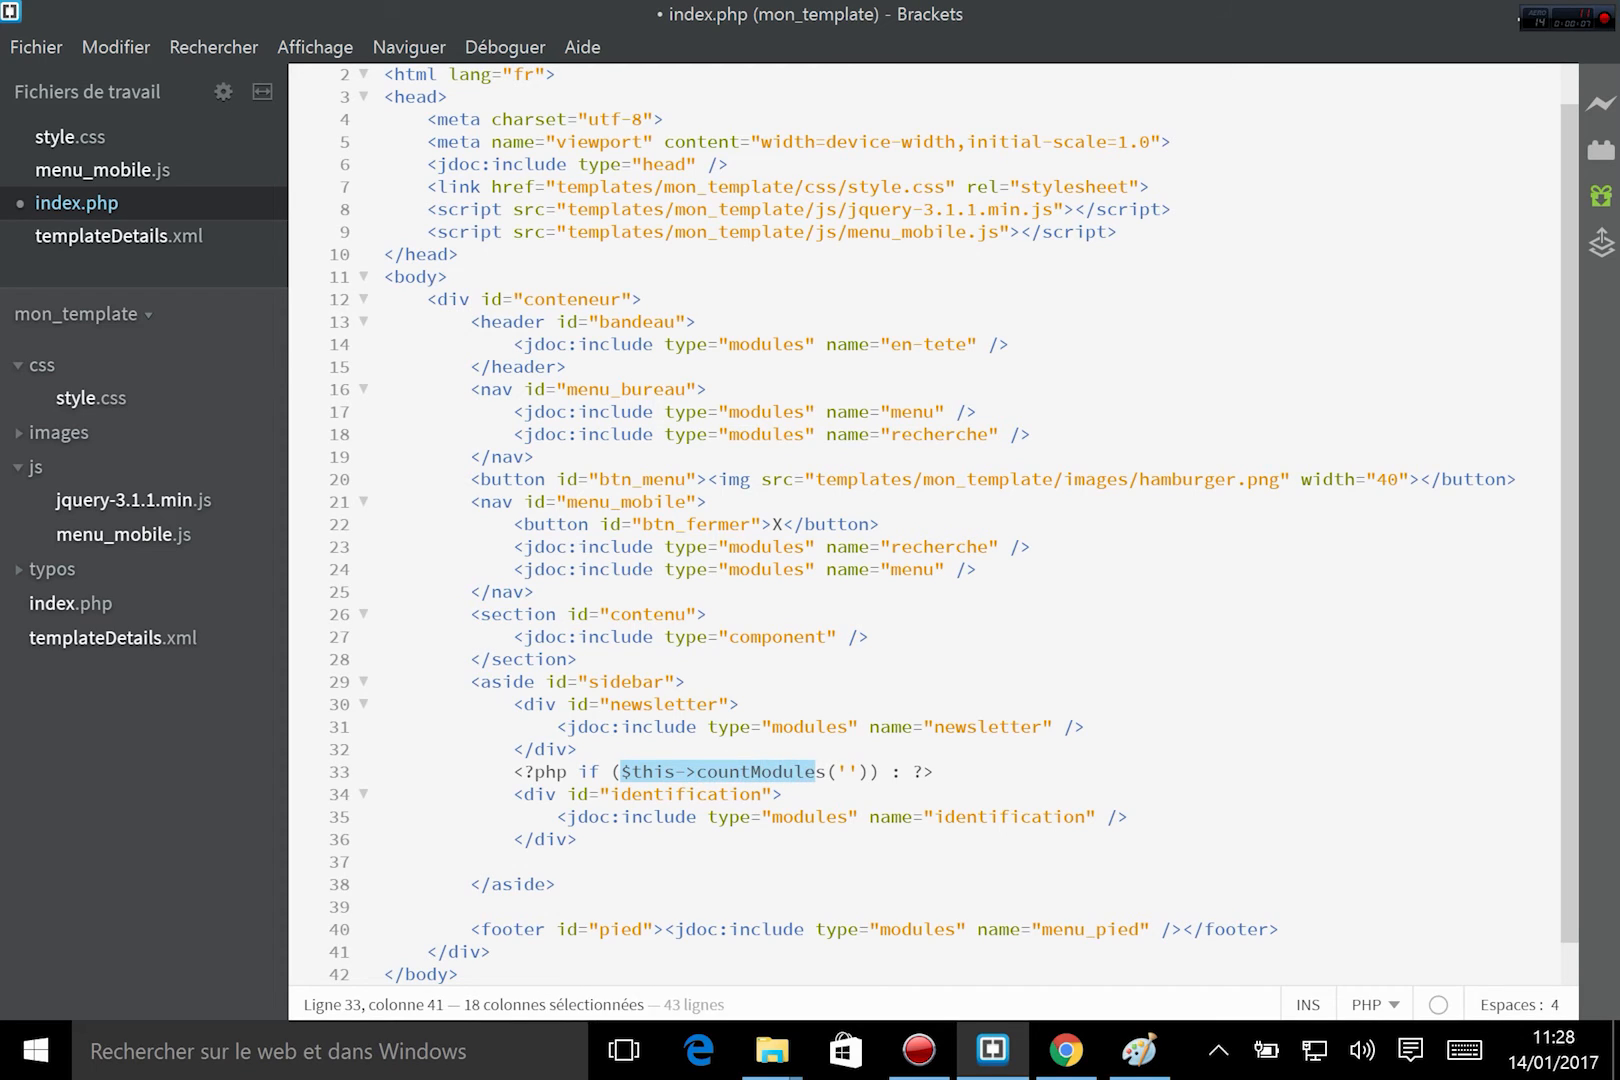
pyautogui.doubleClick(806, 772)
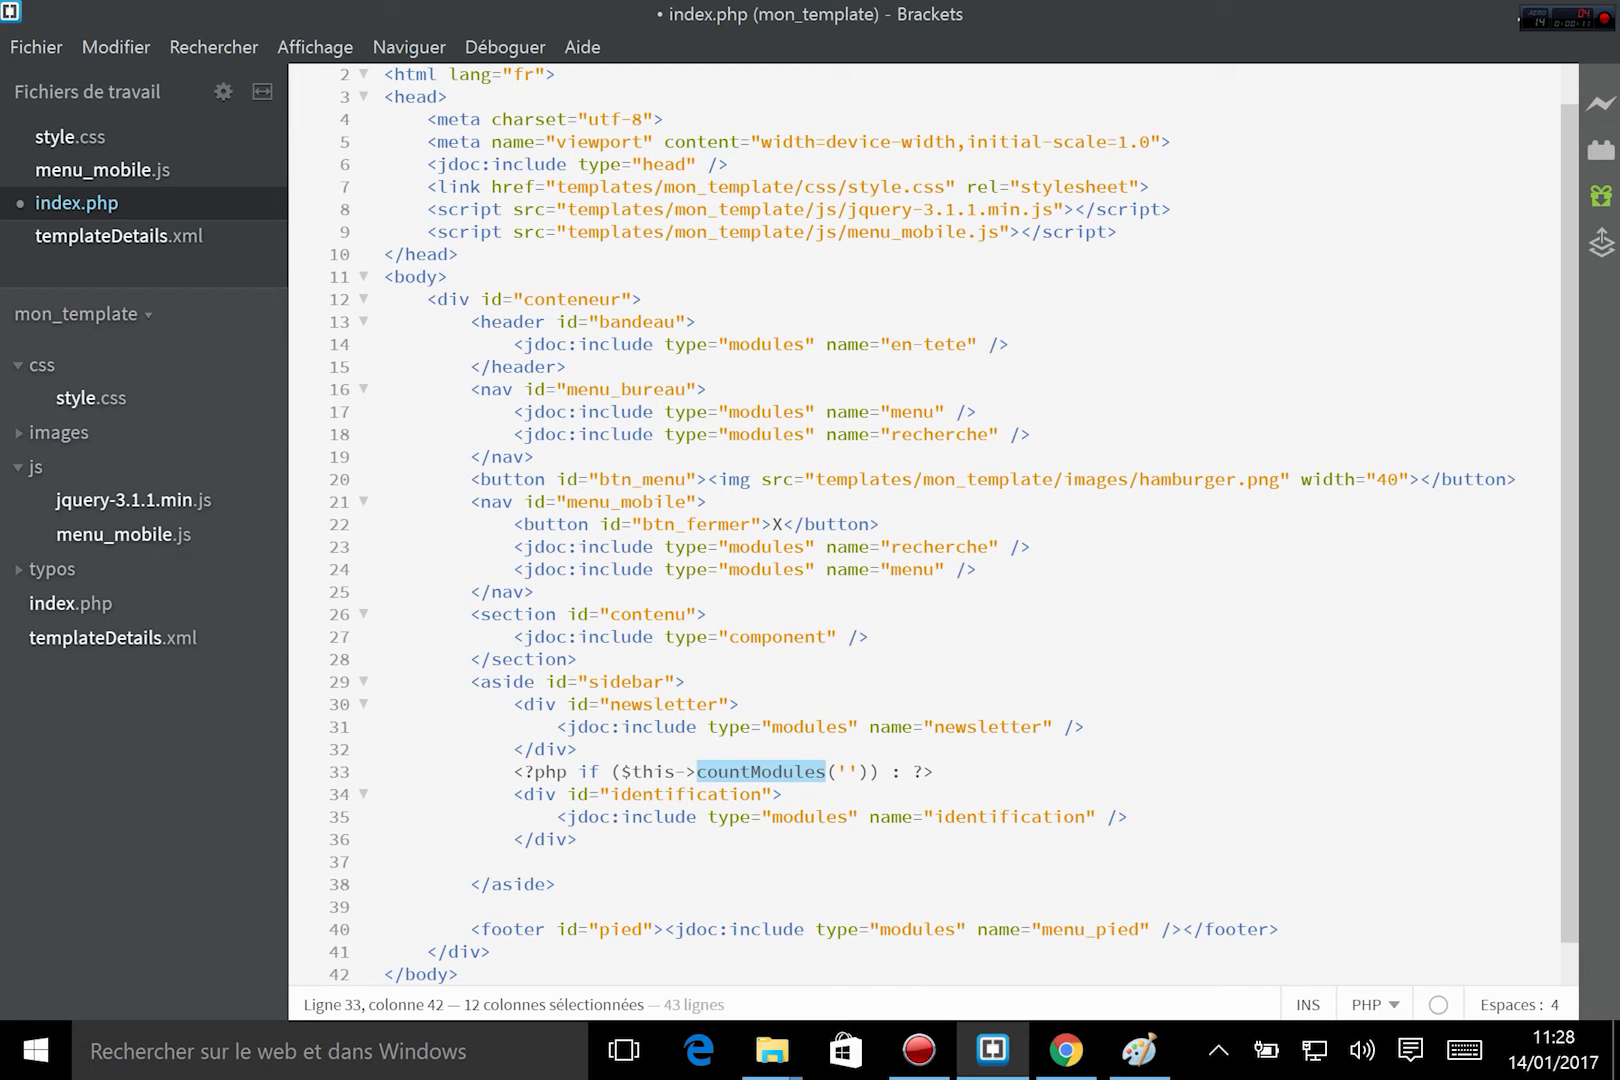
pyautogui.click(848, 771)
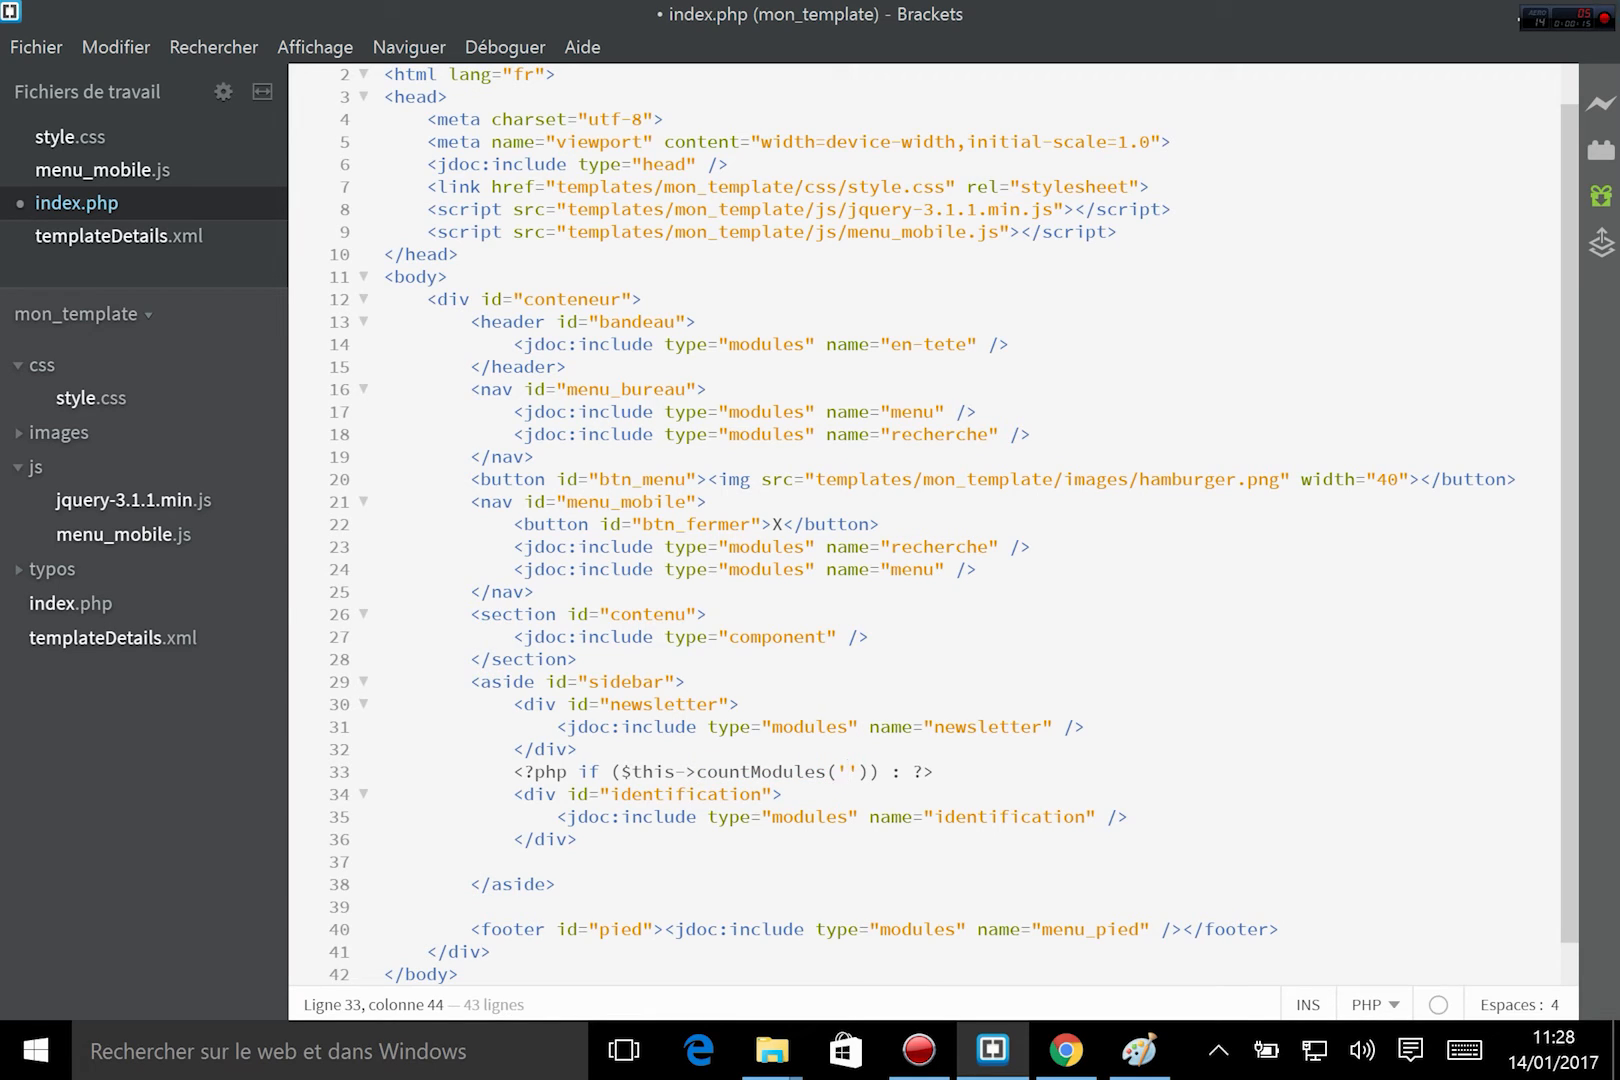
pyautogui.write('identification')
pyautogui.moveTo(513, 771); pyautogui.dragTo(1086, 771)
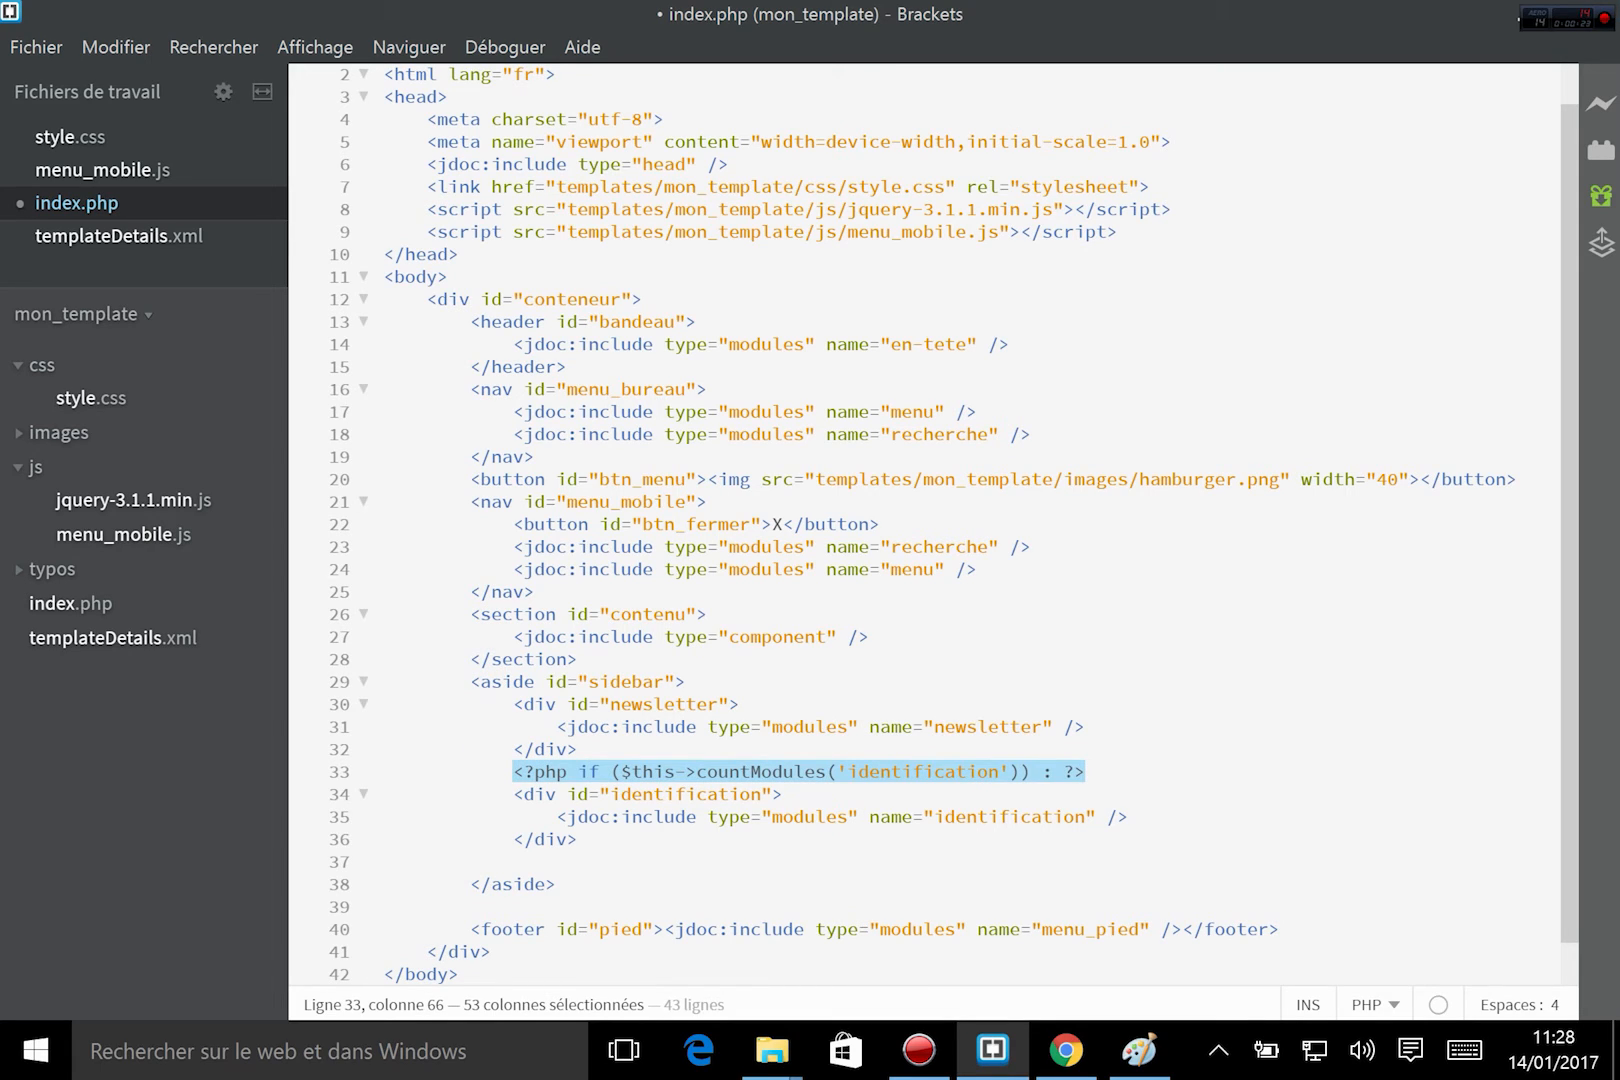
# Close the condition below the identification div in index.php with <?php endif; ?>.
pyautogui.doubleClick(933, 771)
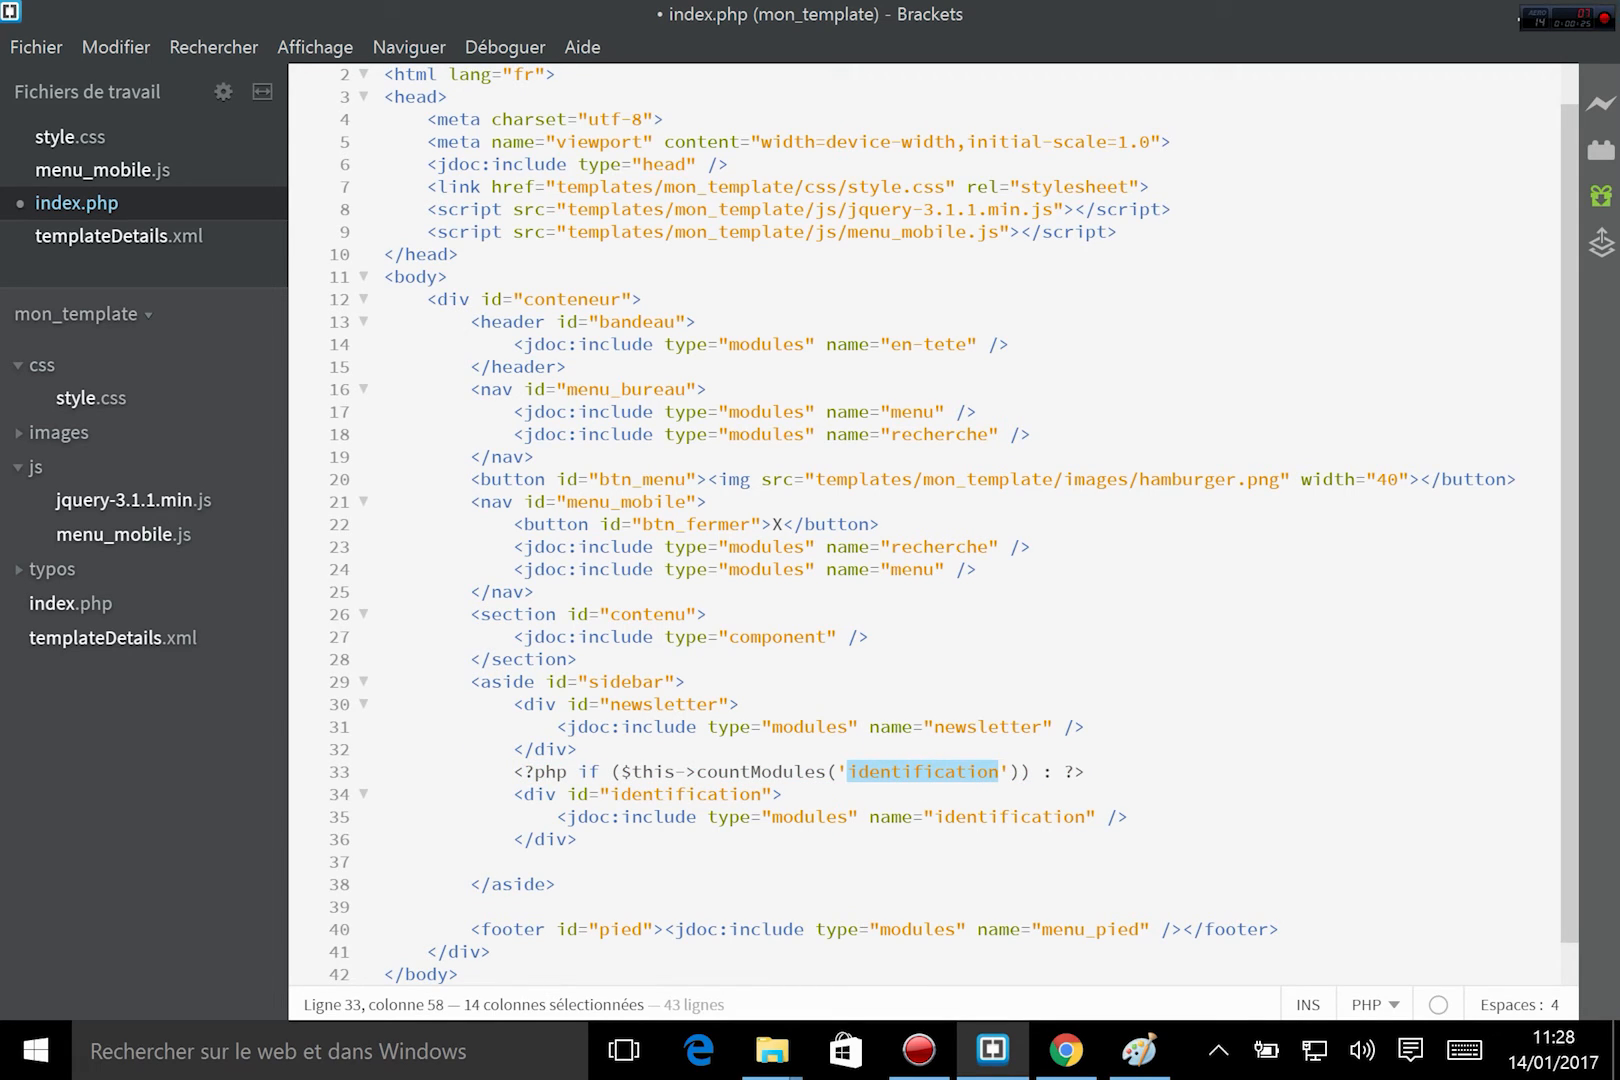
pyautogui.click(582, 839)
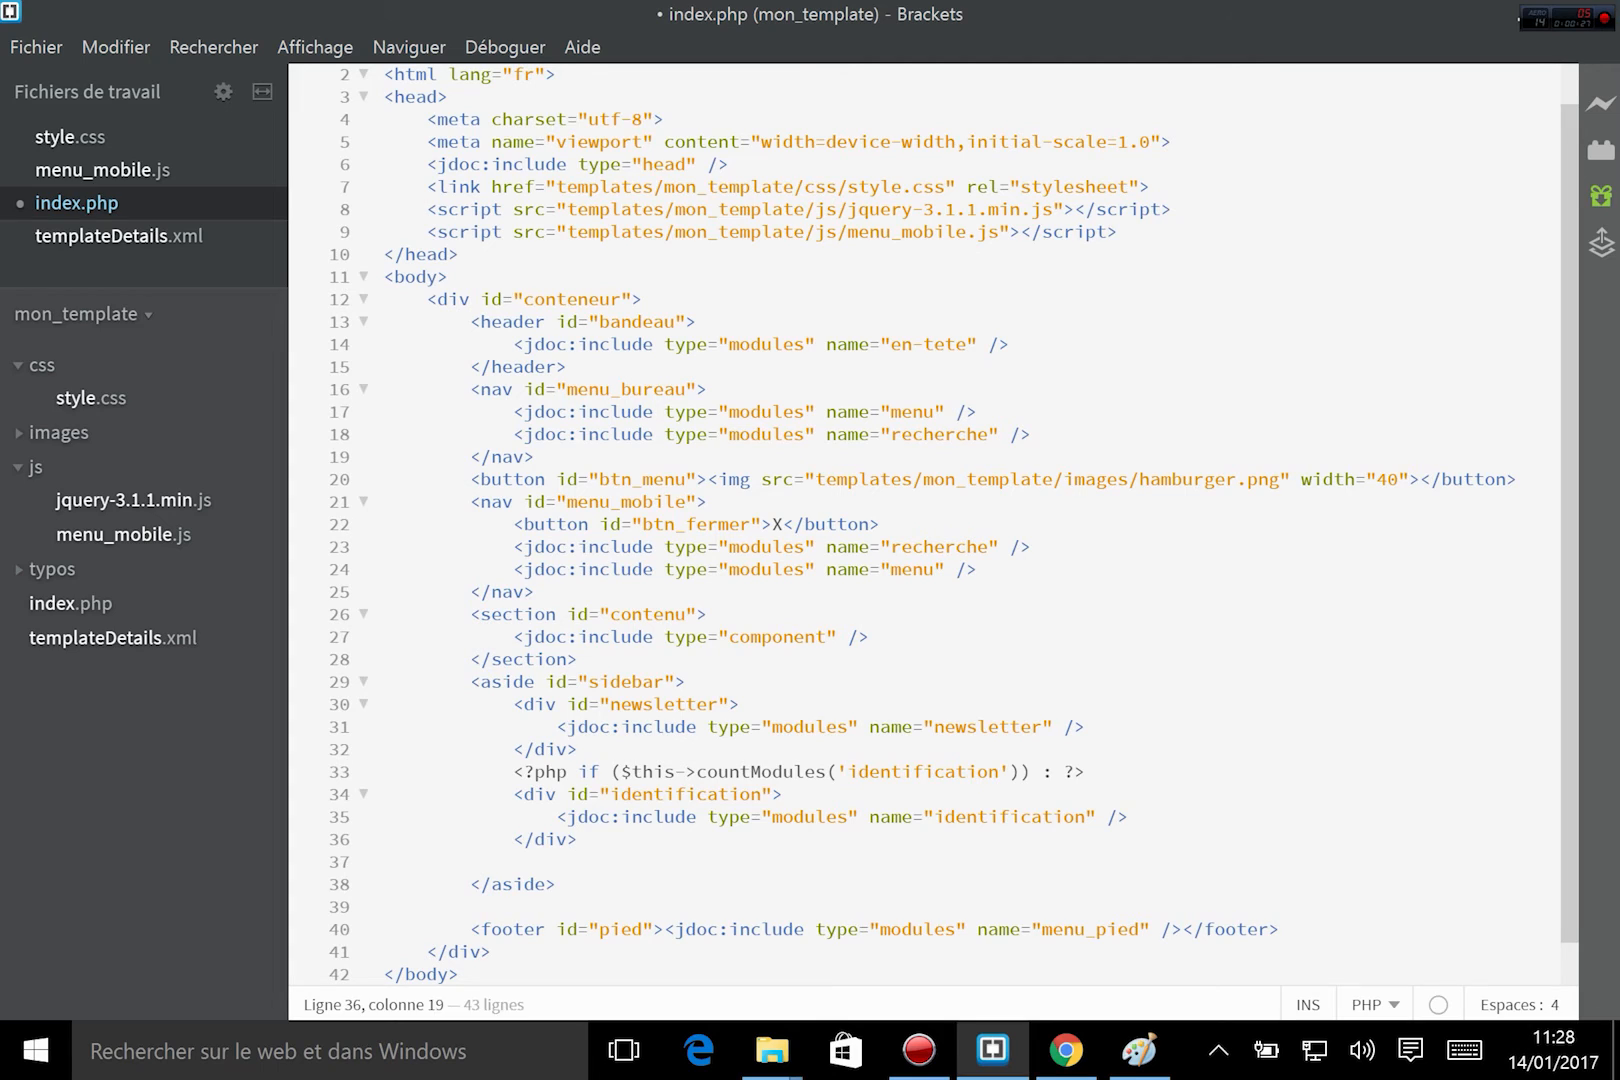
pyautogui.moveTo(513, 794); pyautogui.dragTo(582, 839)
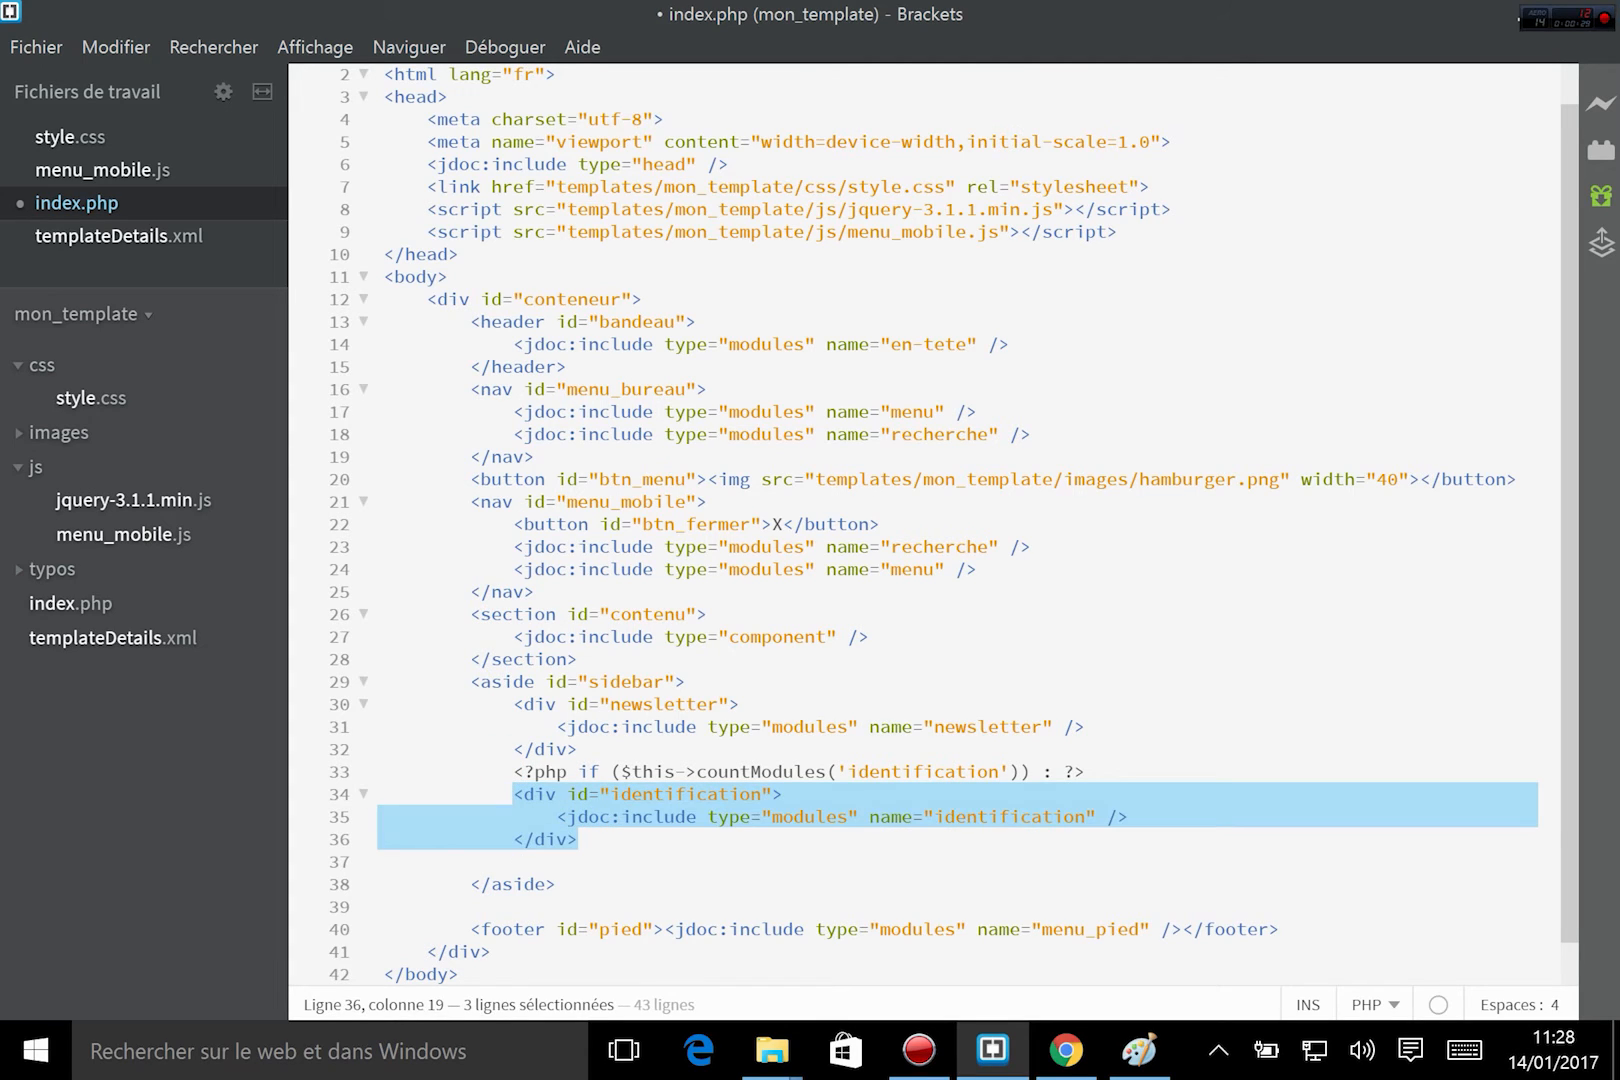
pyautogui.press('Down')
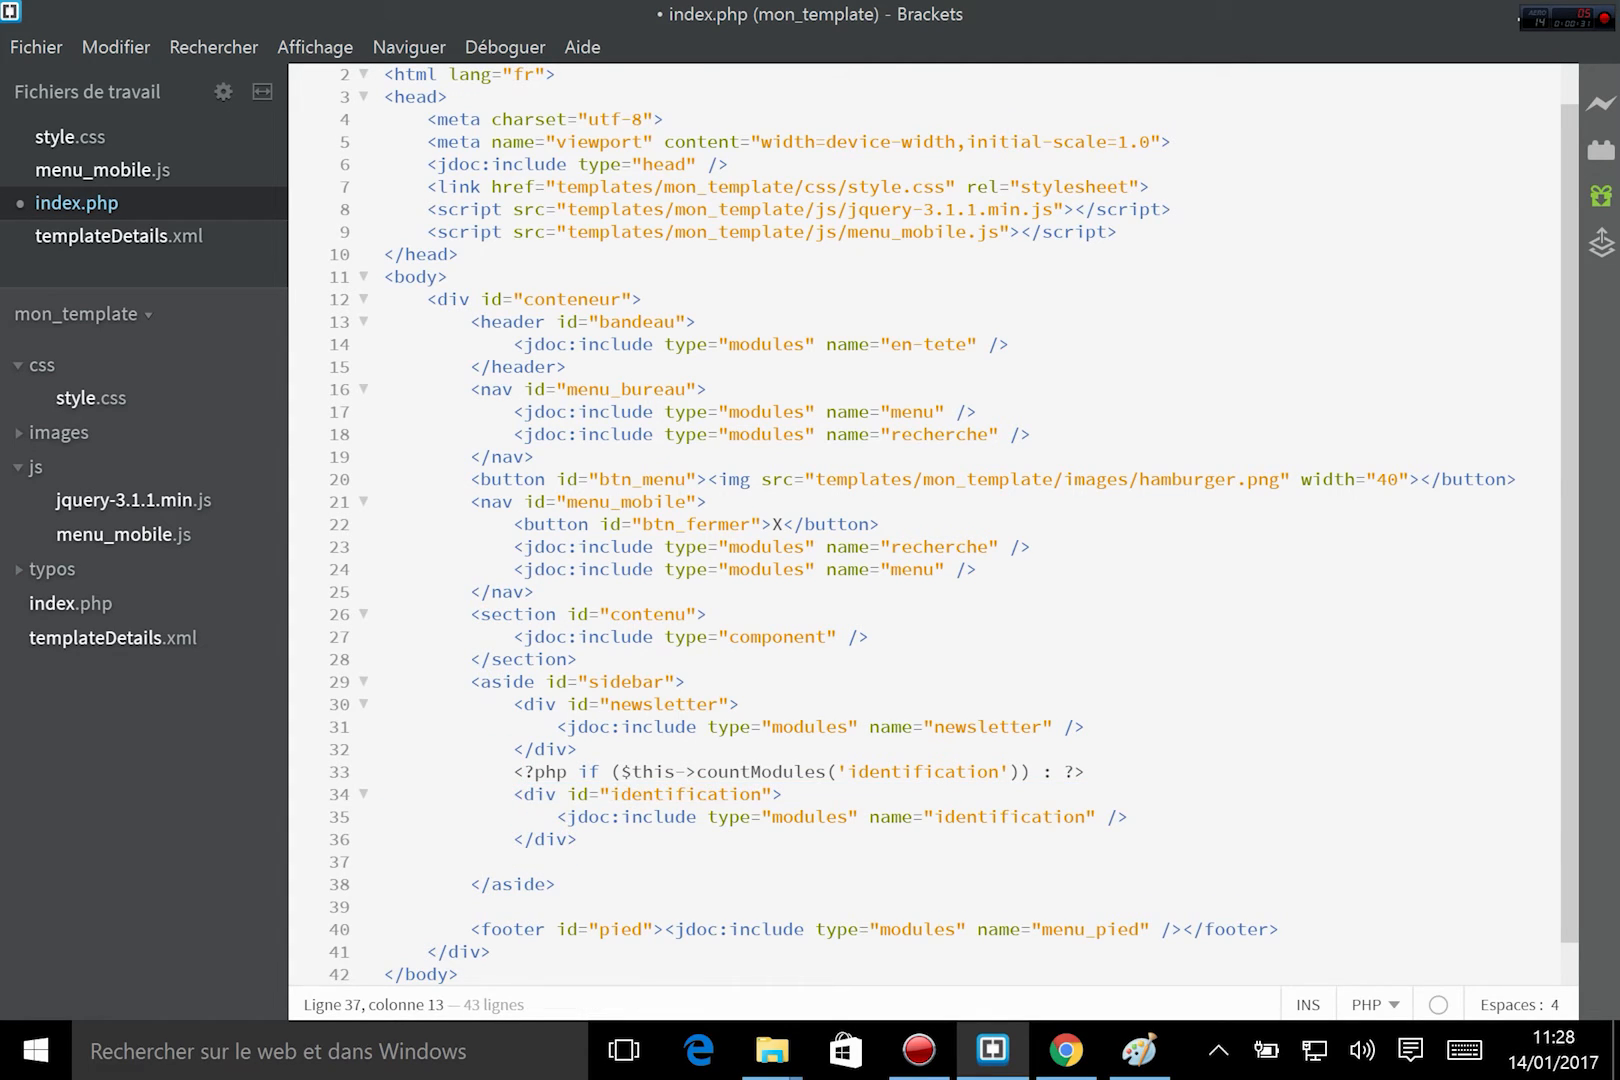
pyautogui.write('<?php endif; ?>')
# Review the if/endif block surrounding the identification div and its position name, and save index.php.
pyautogui.moveTo(513, 771); pyautogui.dragTo(1085, 771)
pyautogui.moveTo(513, 861); pyautogui.dragTo(690, 858)
pyautogui.click(680, 861)
pyautogui.moveTo(513, 794); pyautogui.dragTo(578, 839)
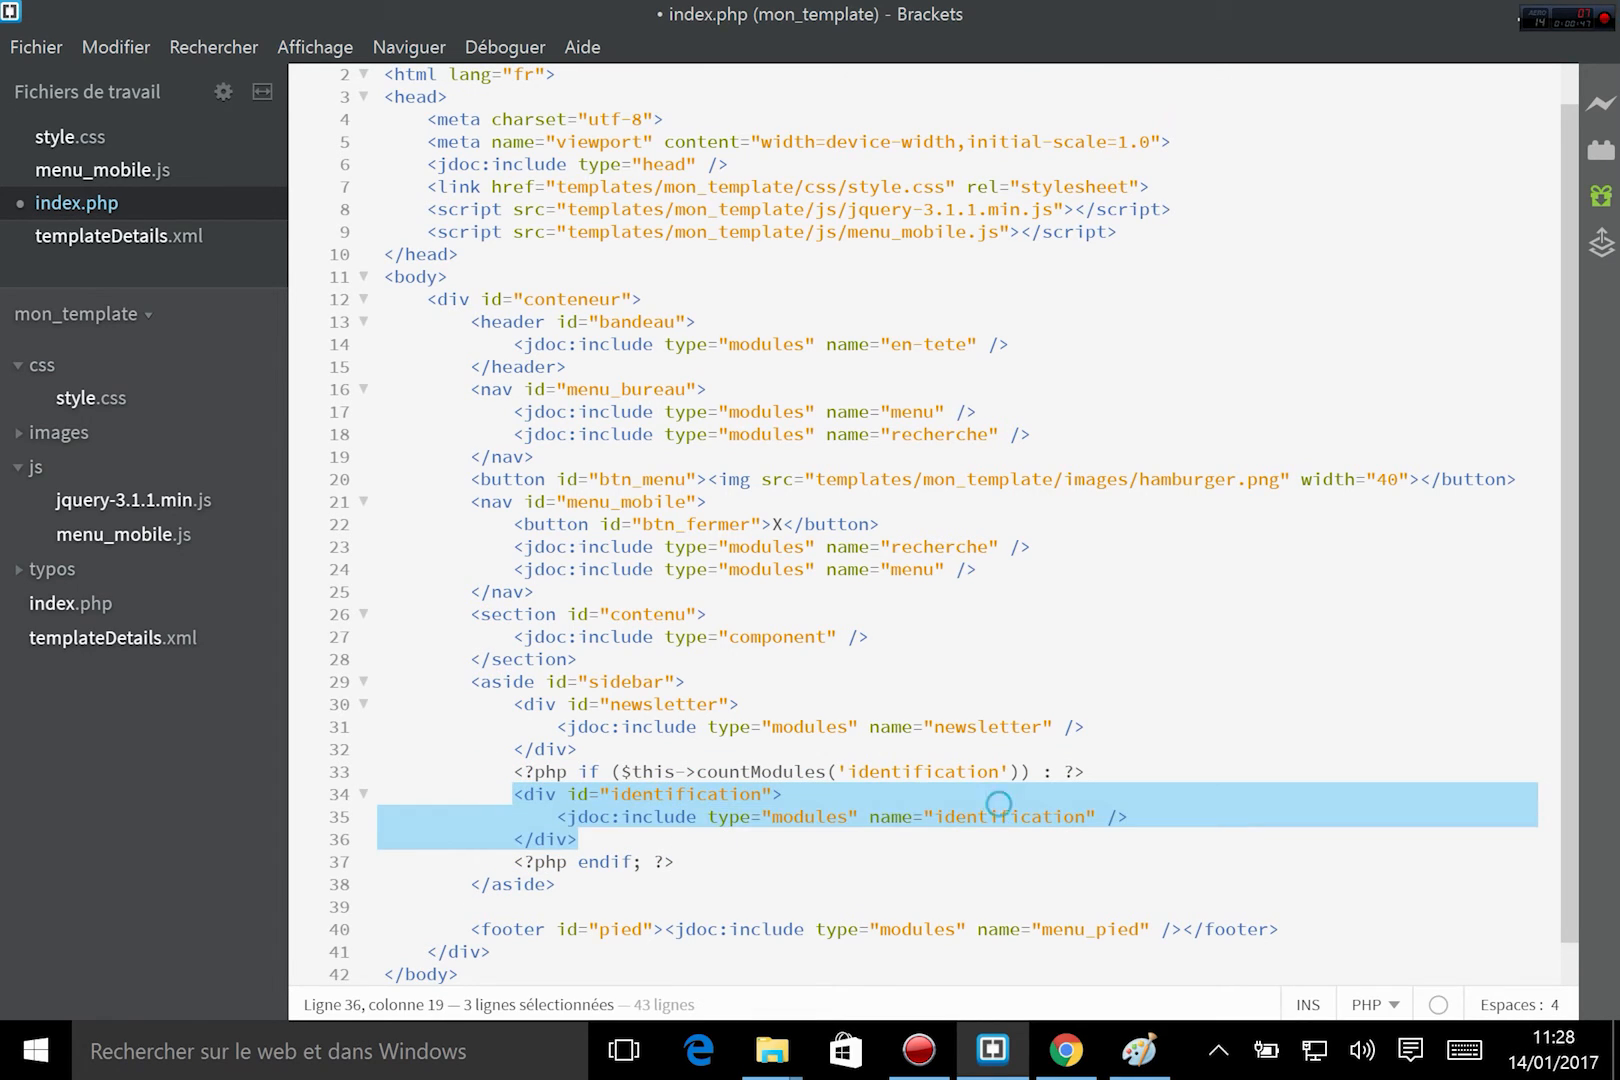
pyautogui.doubleClick(1000, 816)
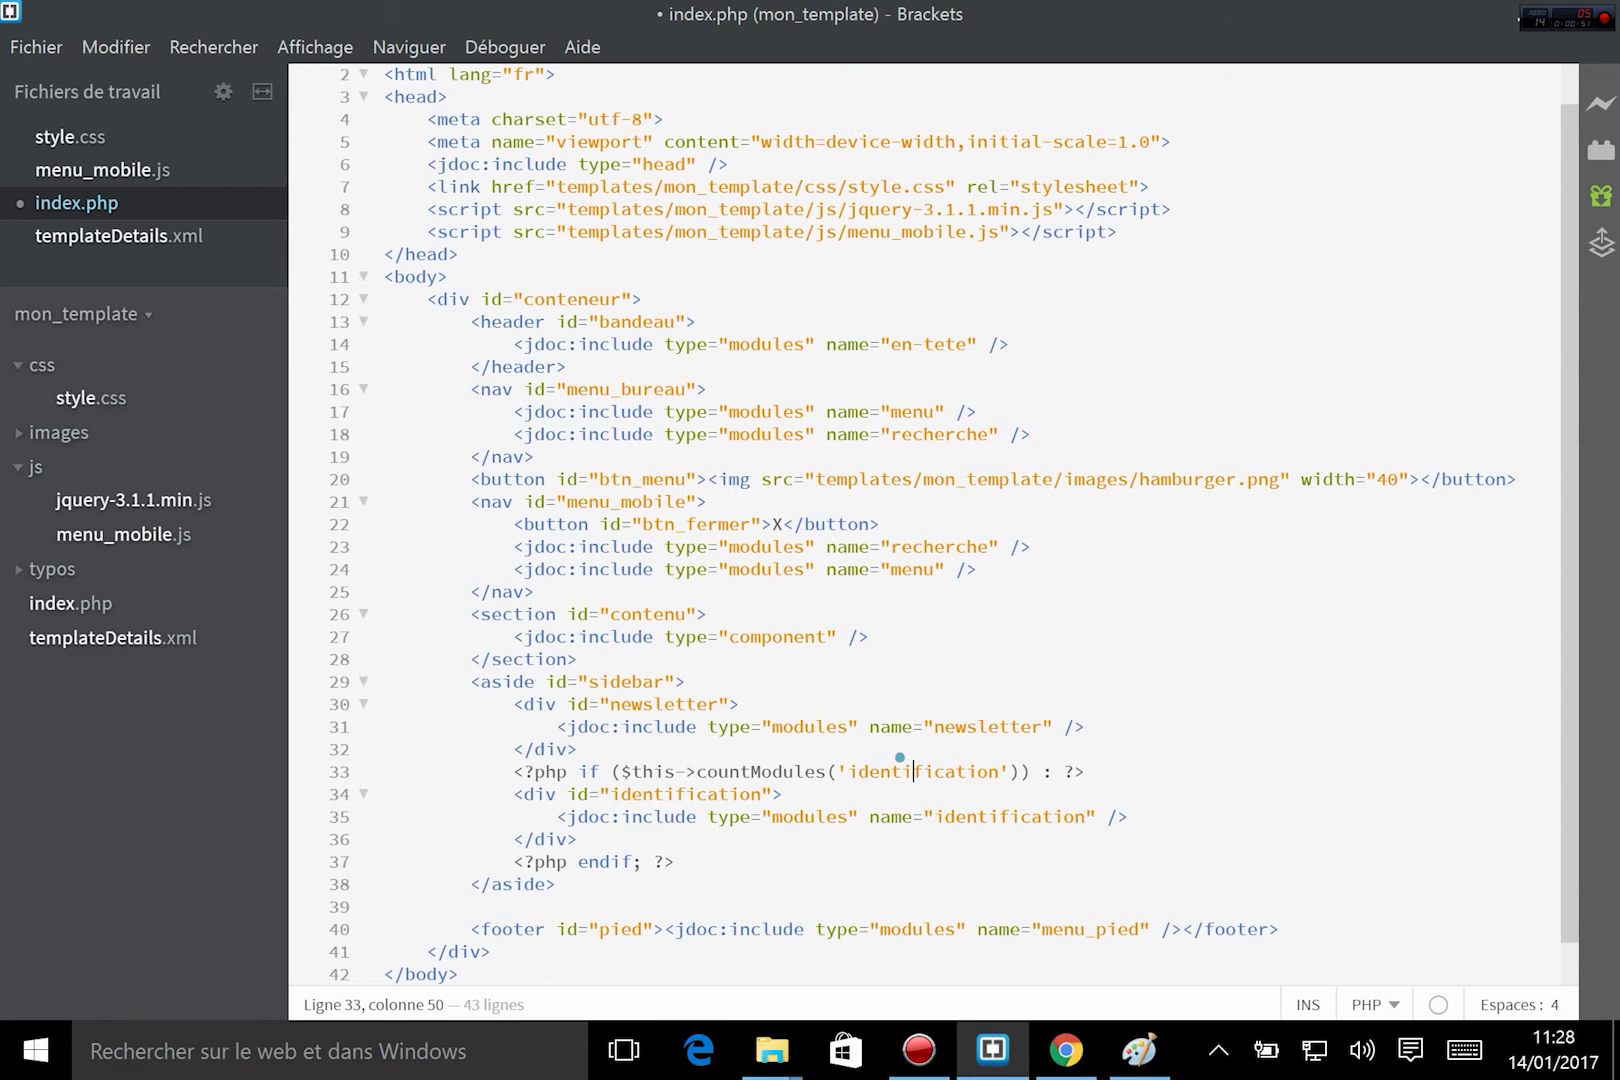
pyautogui.doubleClick(905, 771)
pyautogui.click(920, 816)
pyautogui.hotkey('ctrl', 's')
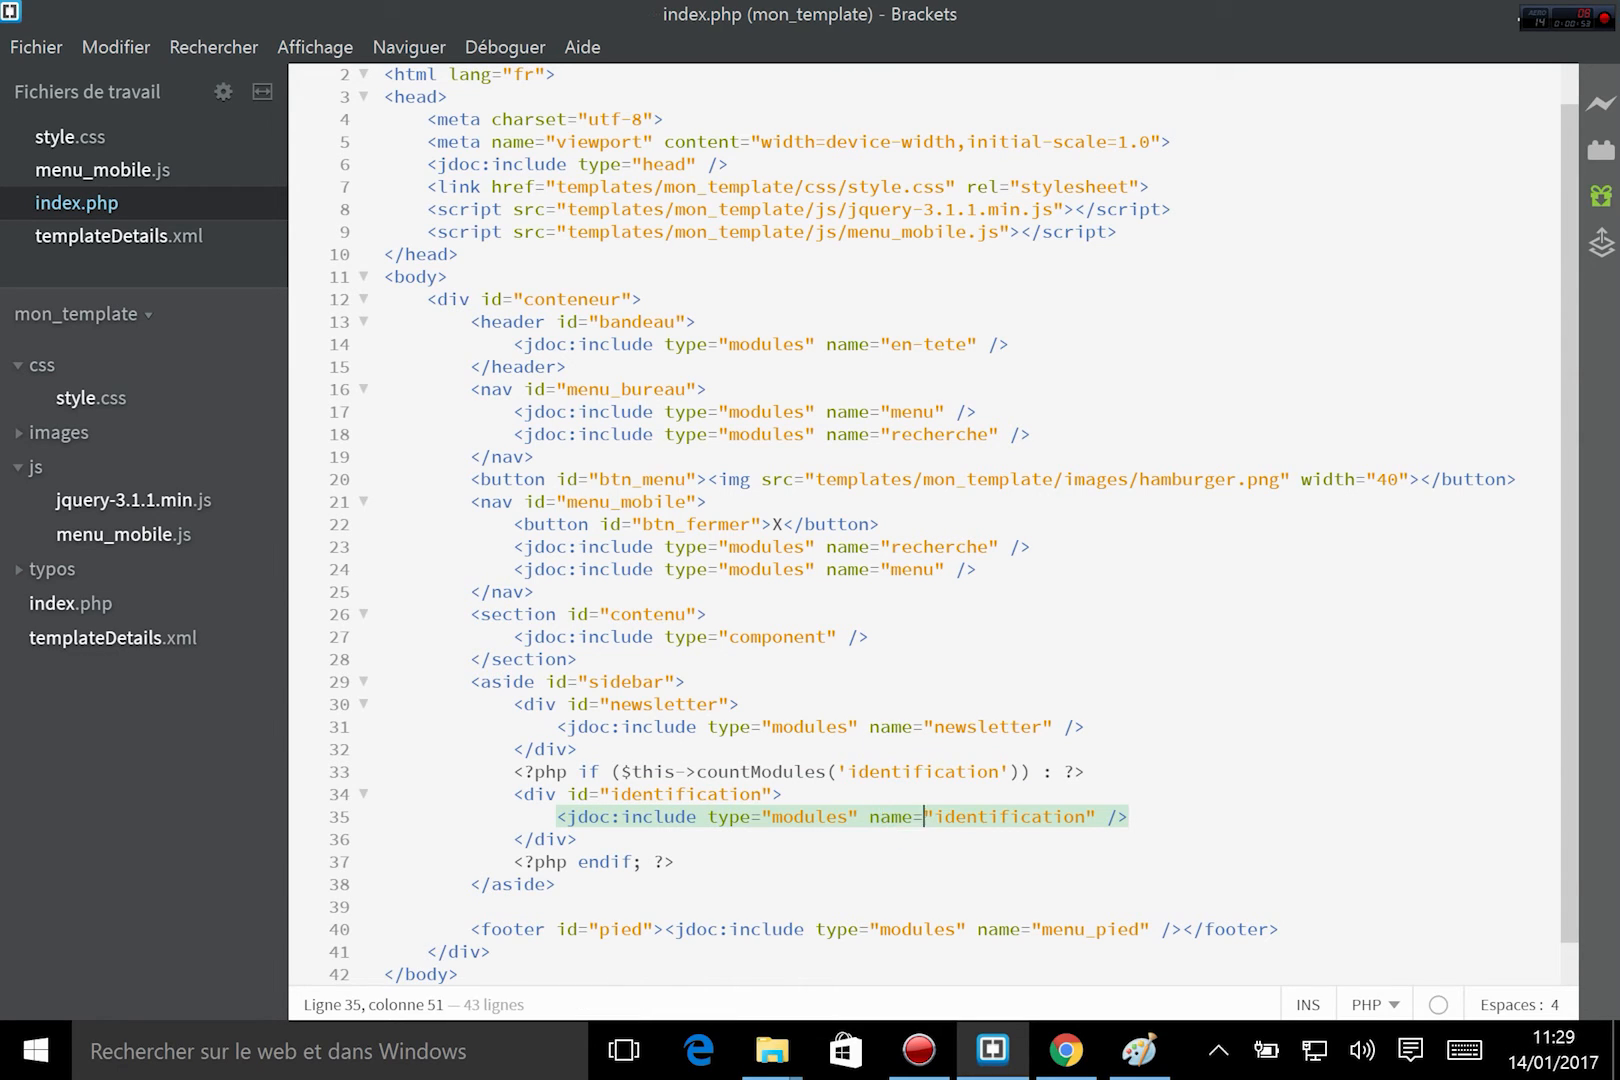
# Switch to Chrome, reload the Présentation page and open the site's home page to check the sidebar blocks on both.
pyautogui.click(1066, 1050)
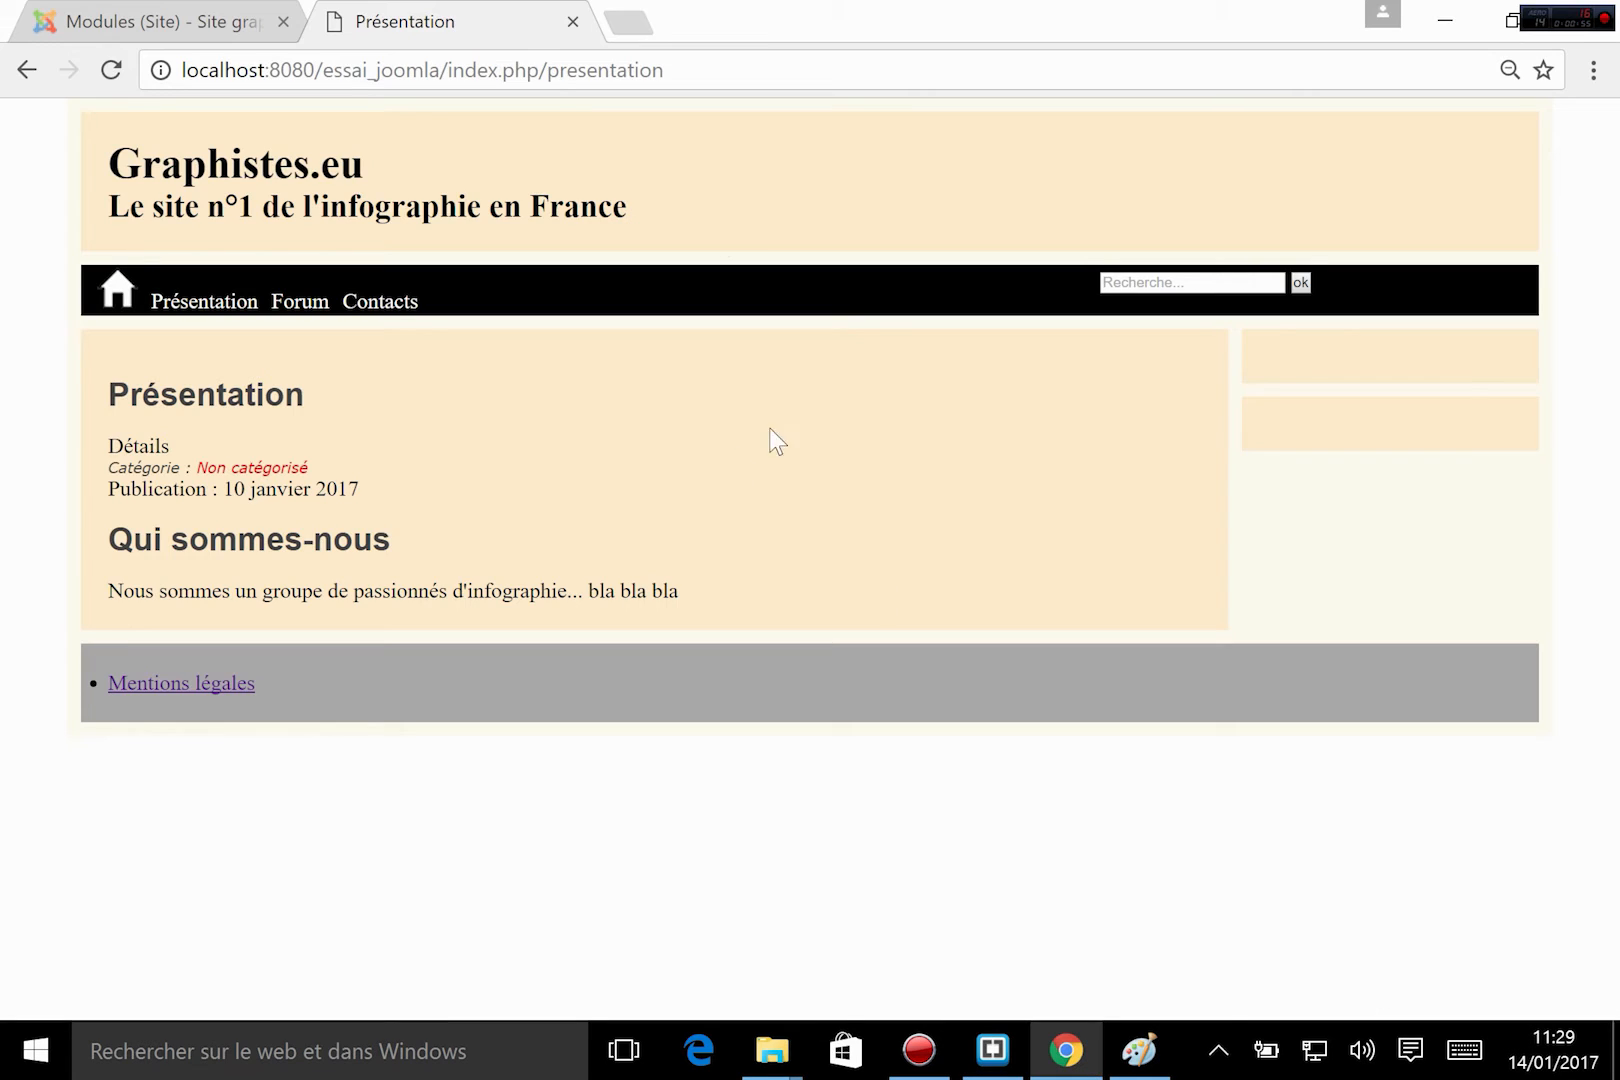
pyautogui.click(107, 70)
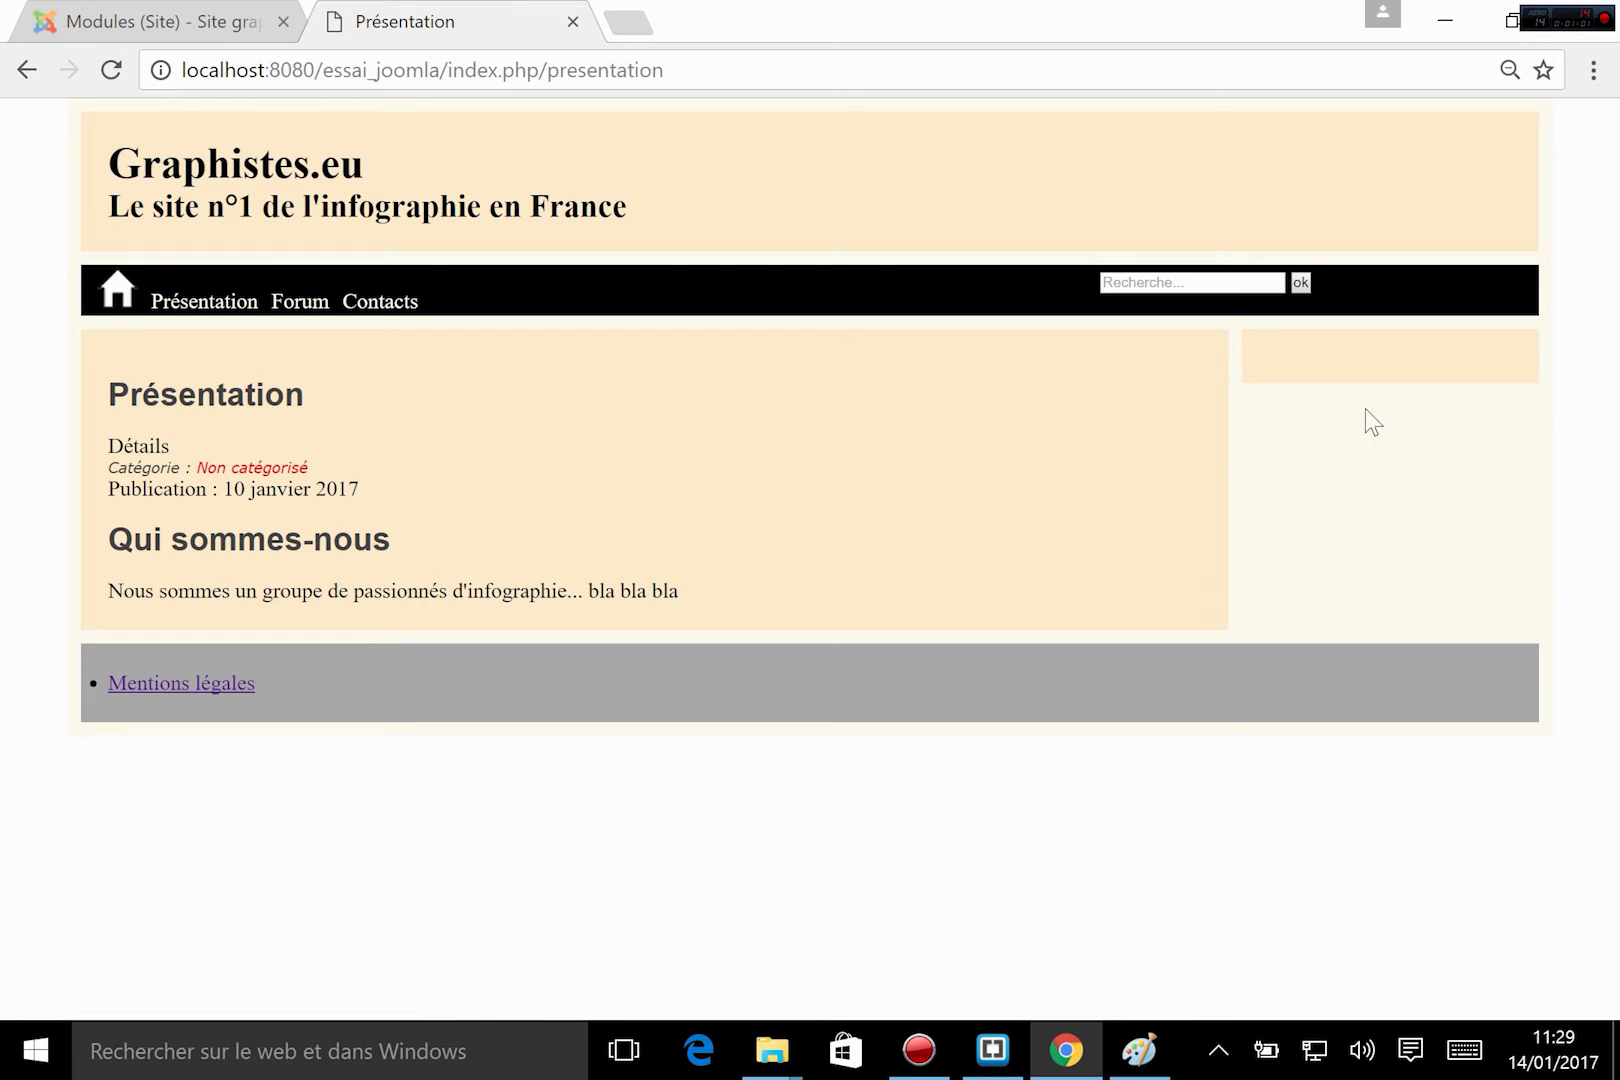
pyautogui.click(117, 292)
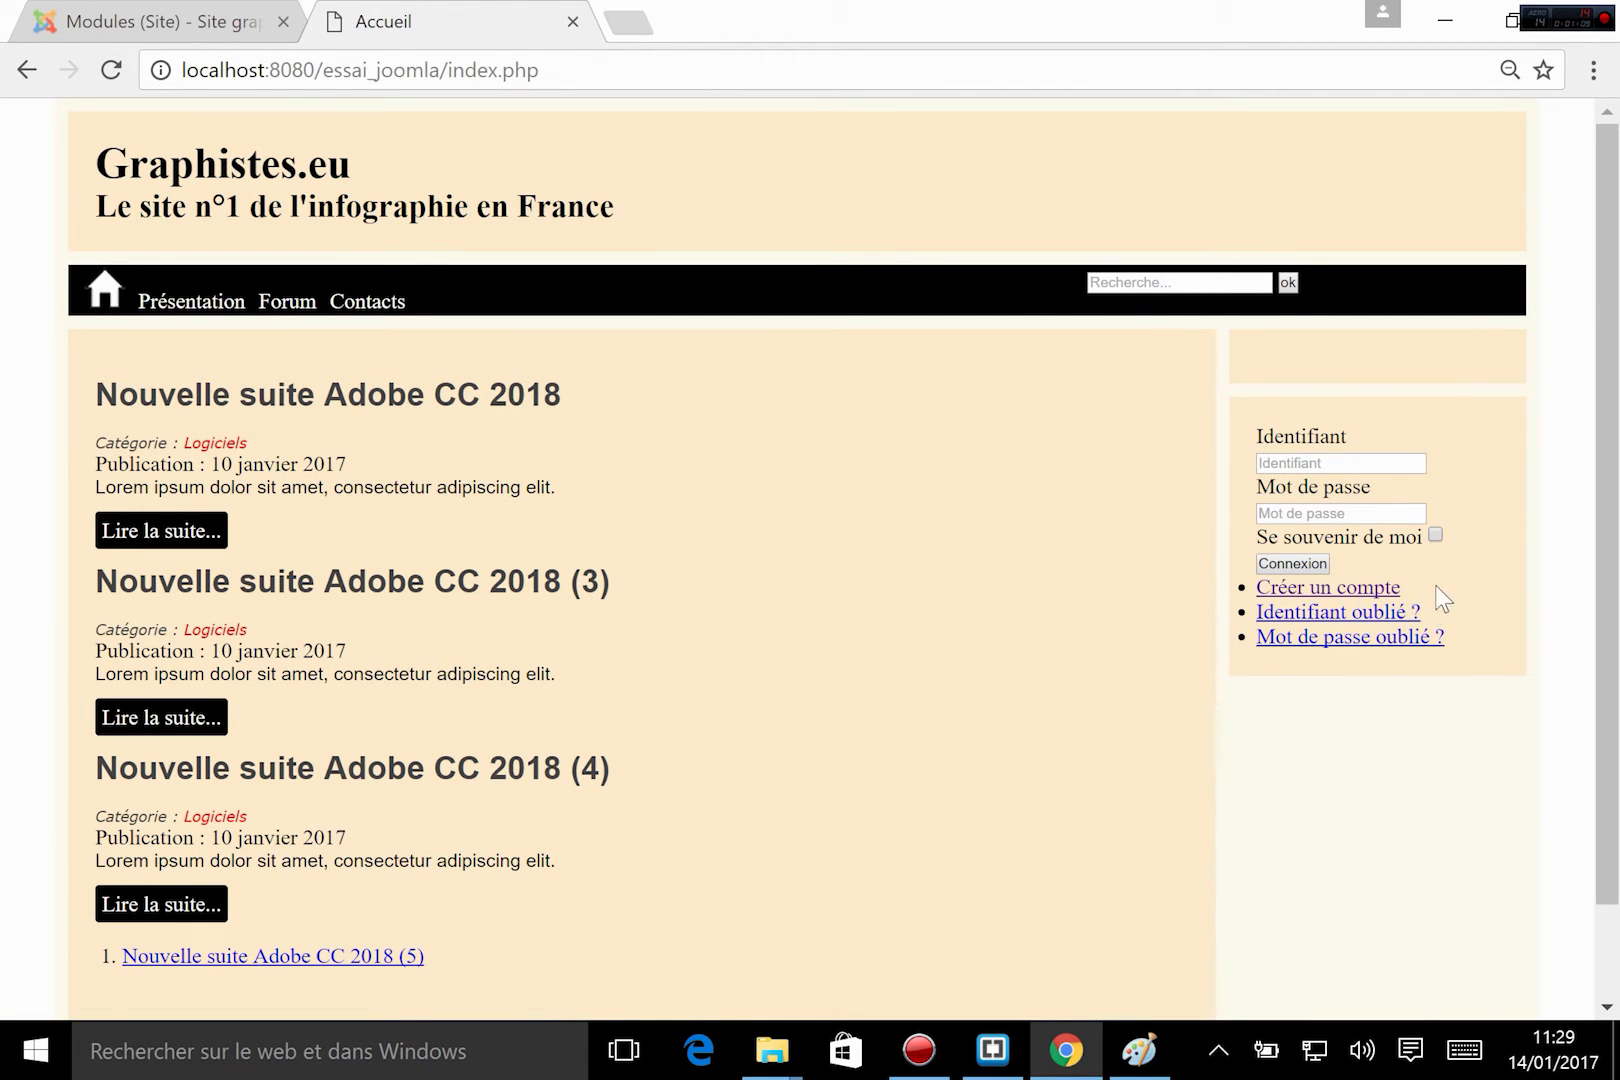
pyautogui.scroll(-1, 752, 555)
pyautogui.scroll(1, 751, 549)
# Compare the Joomla module list with the newsletter position in index.php and with the sidebar of the Accueil page.
pyautogui.click(44, 20)
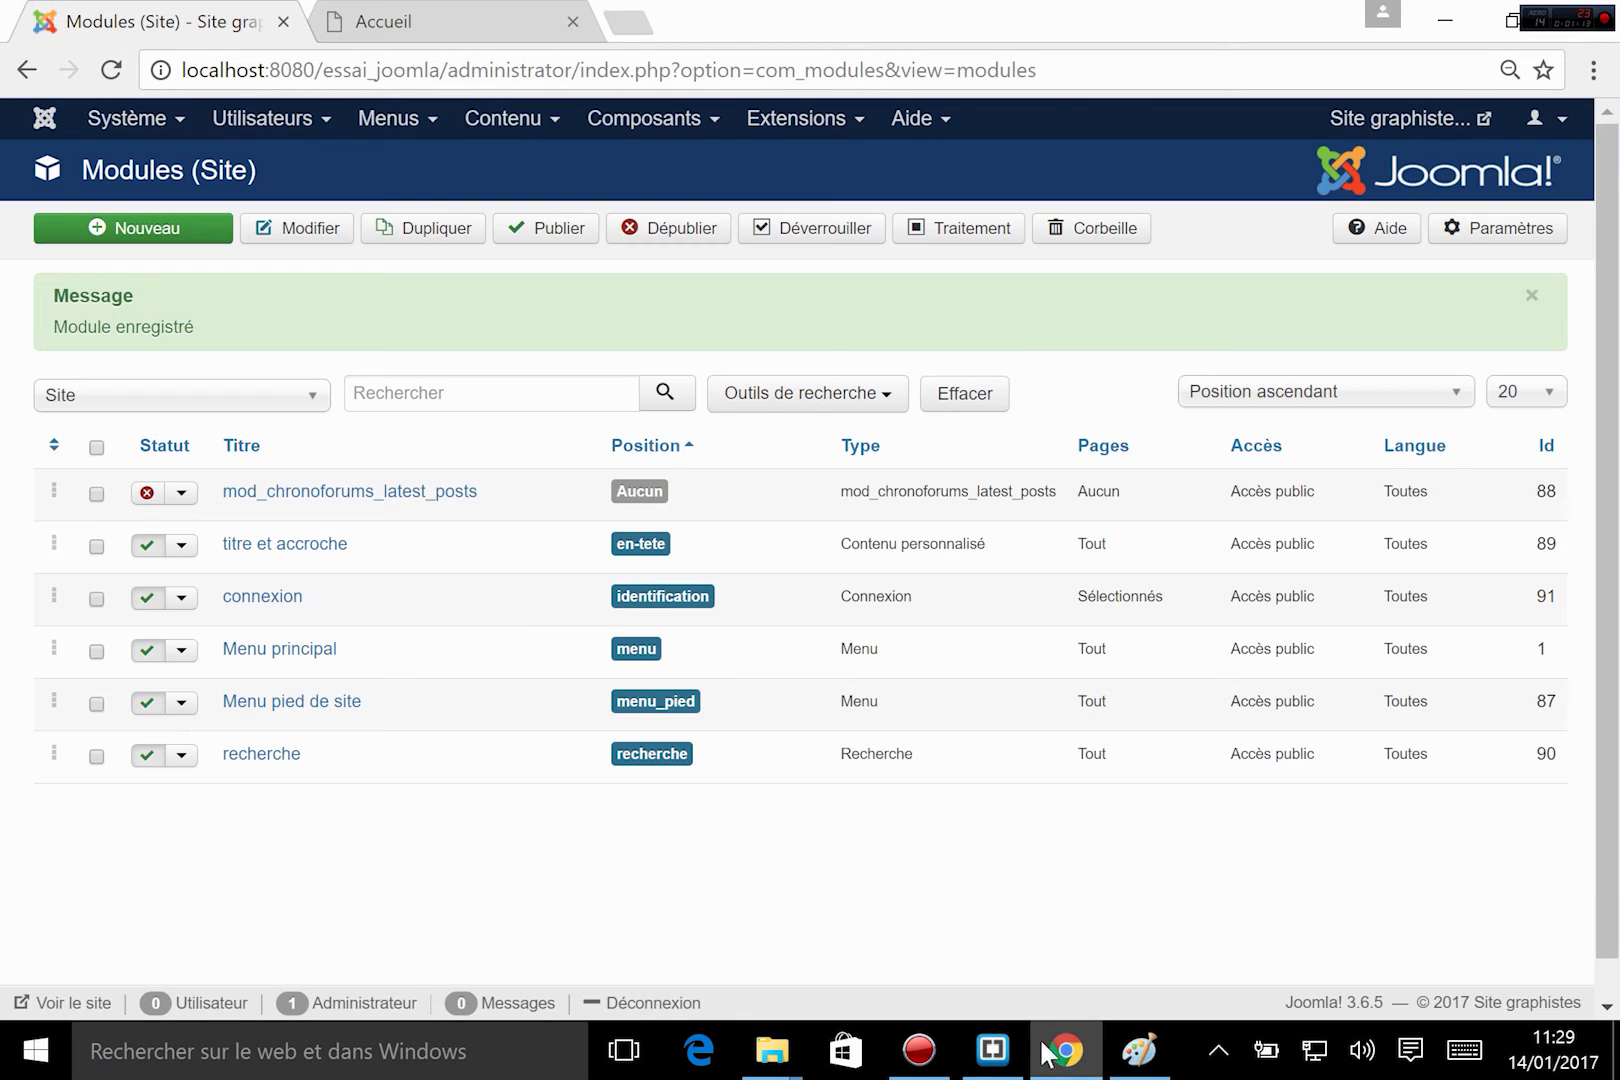
pyautogui.click(992, 1050)
pyautogui.click(680, 810)
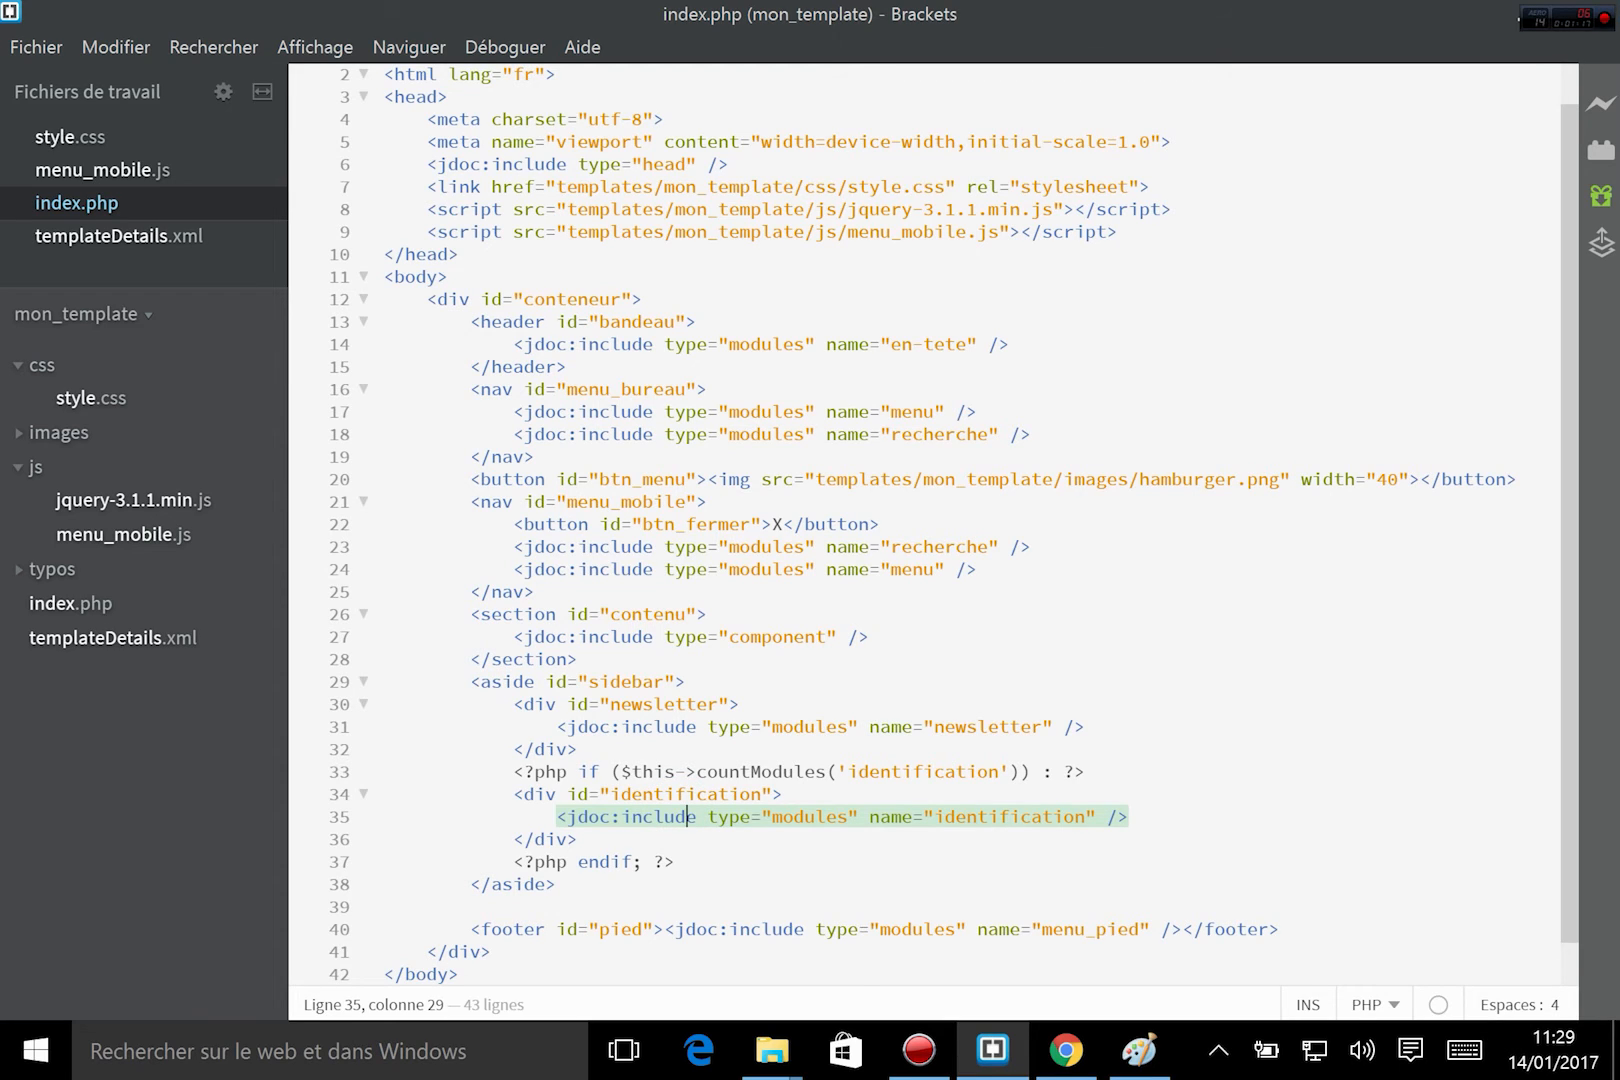
pyautogui.click(632, 725)
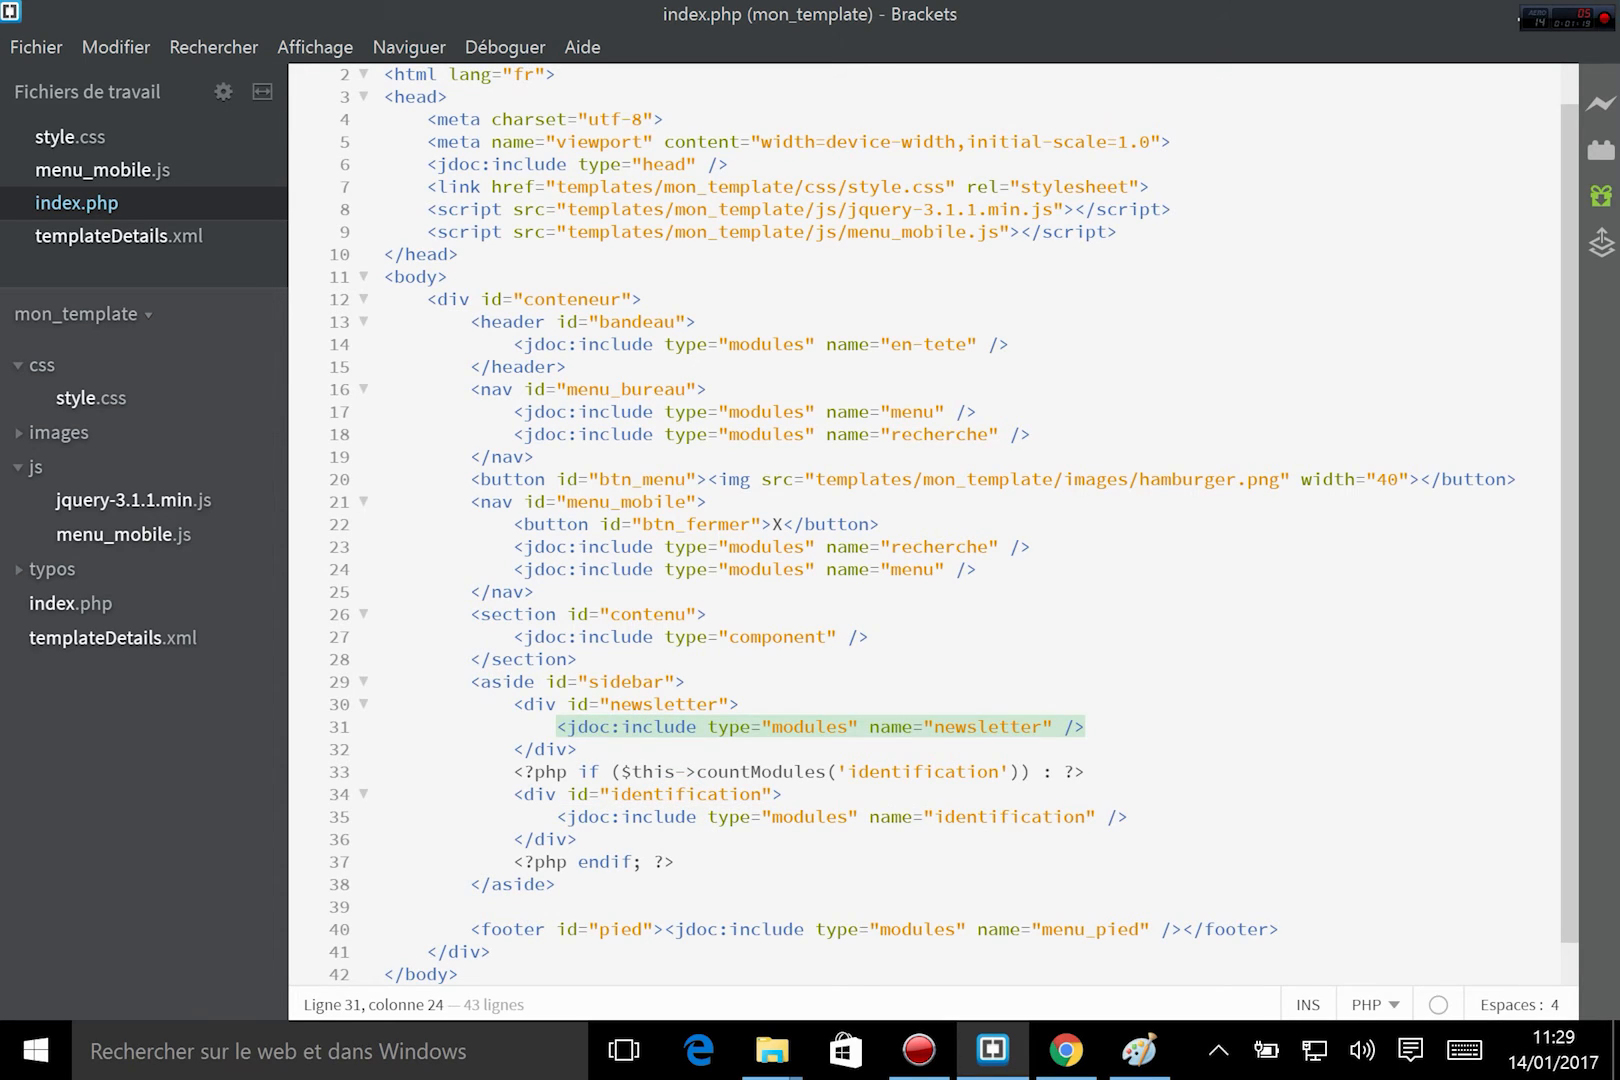
pyautogui.click(1066, 1050)
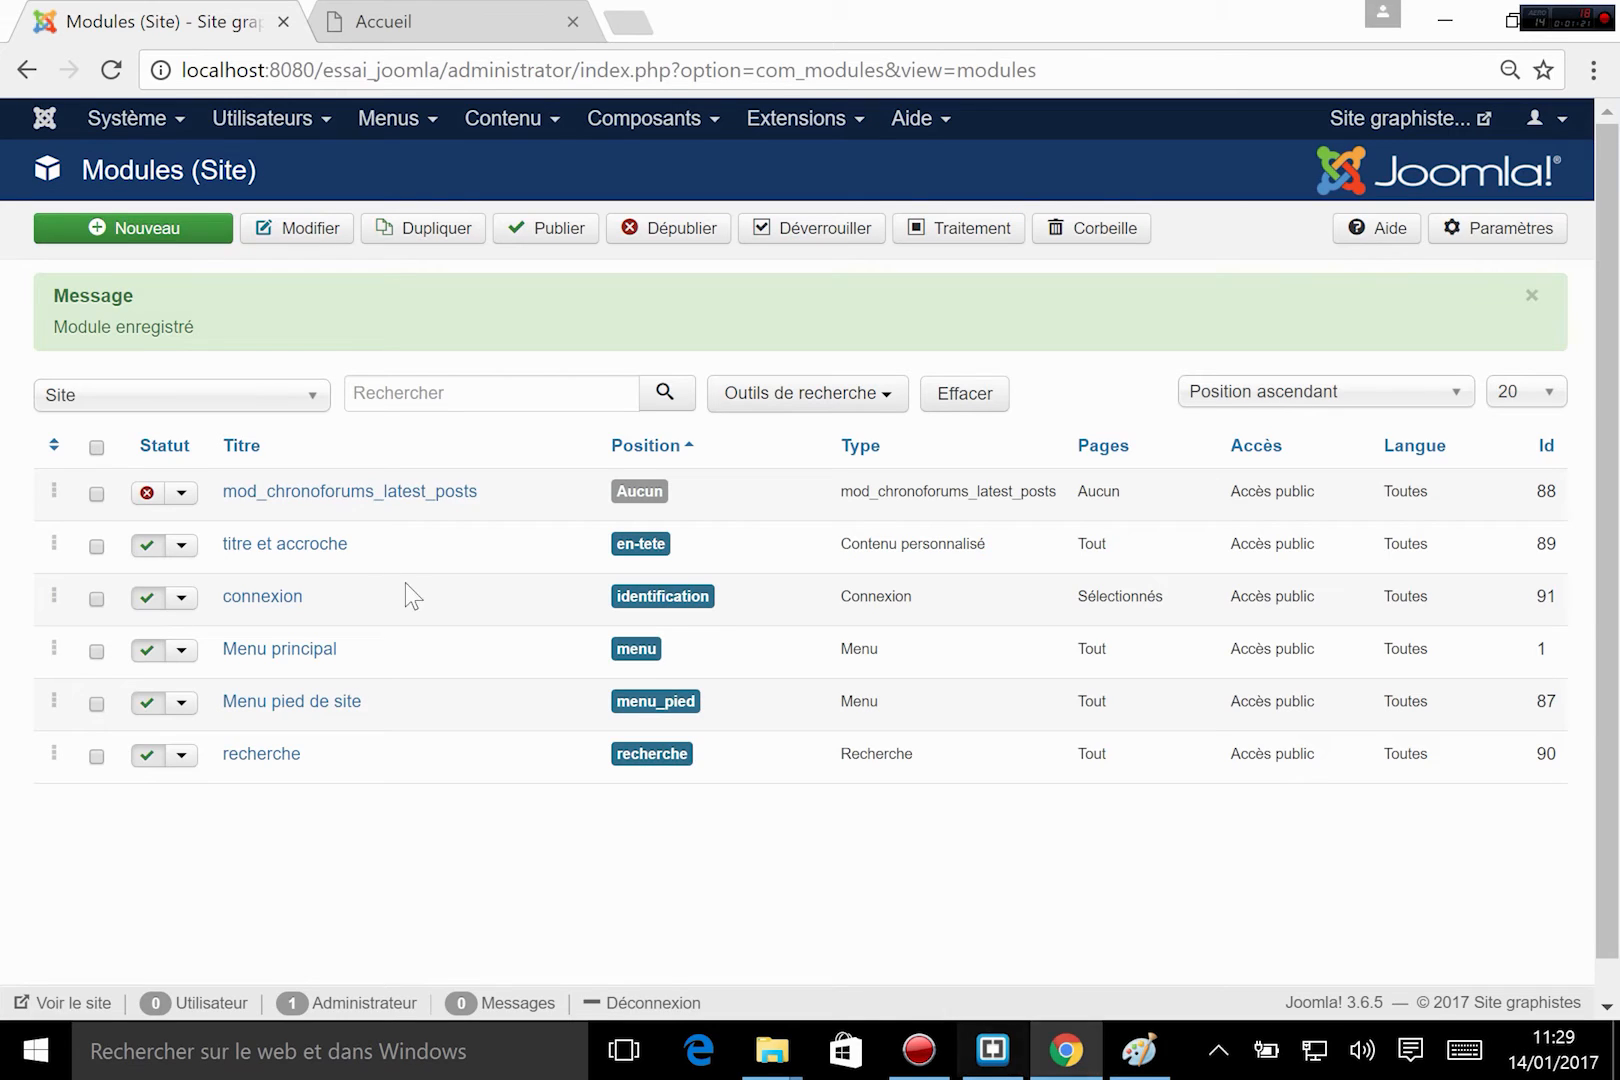
pyautogui.click(445, 17)
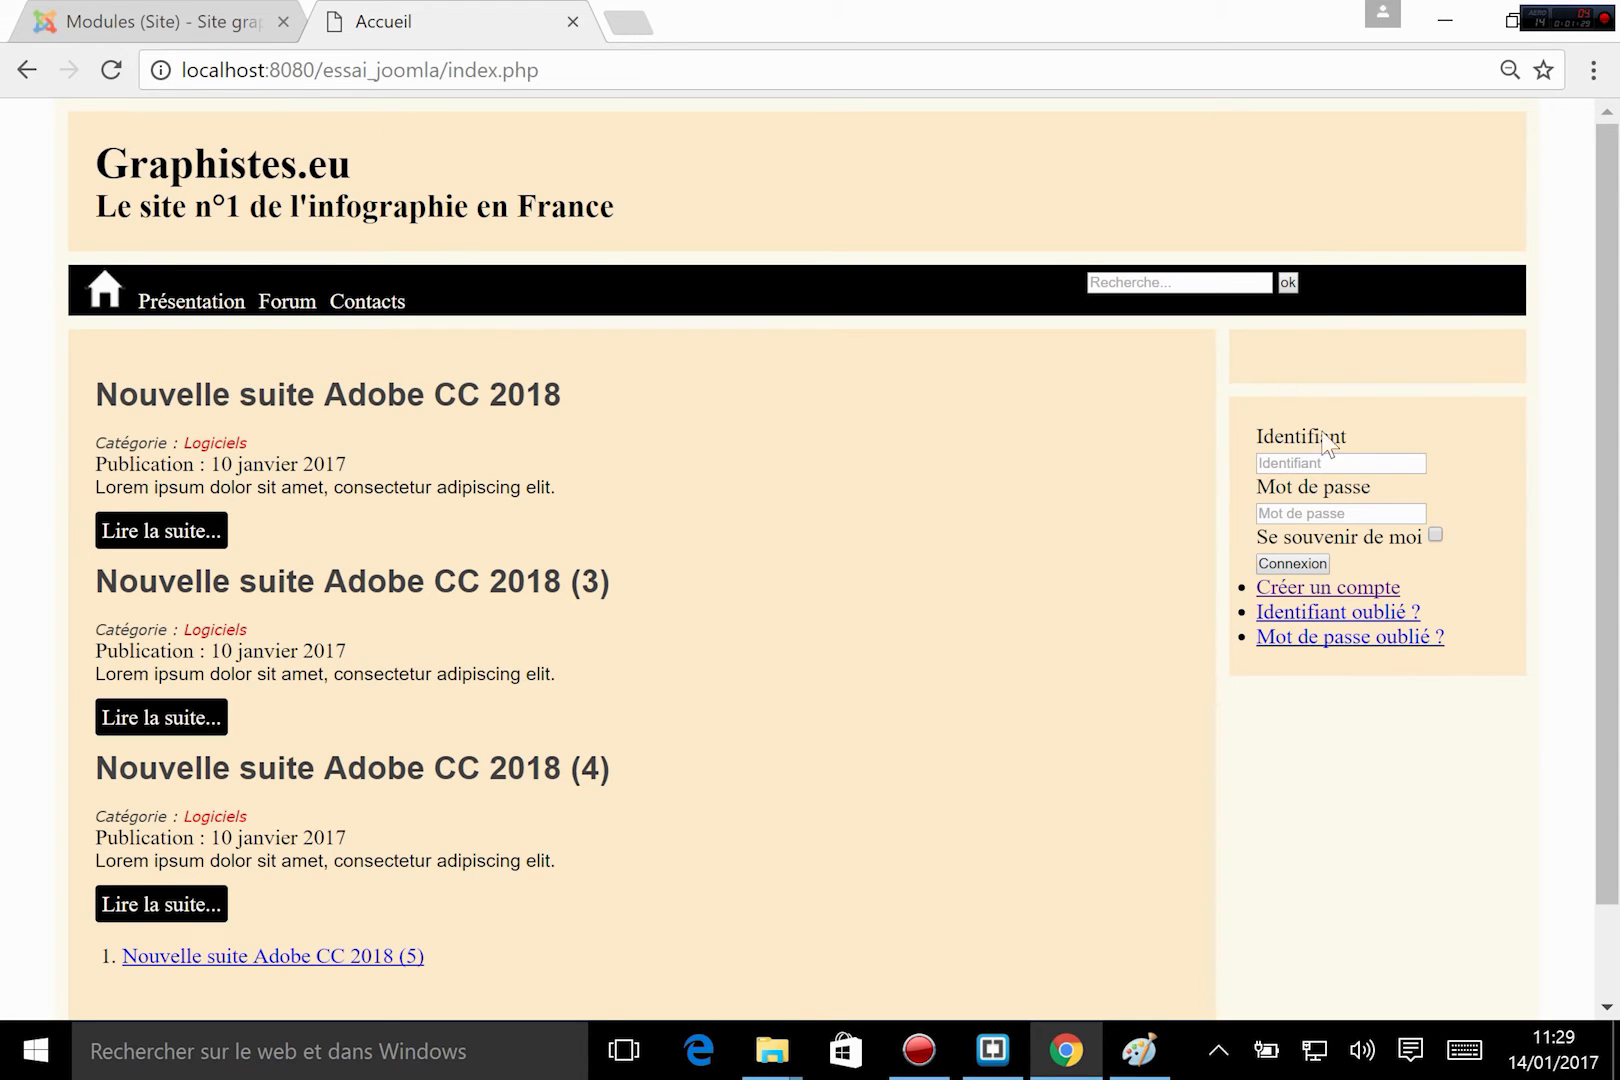
pyautogui.click(135, 24)
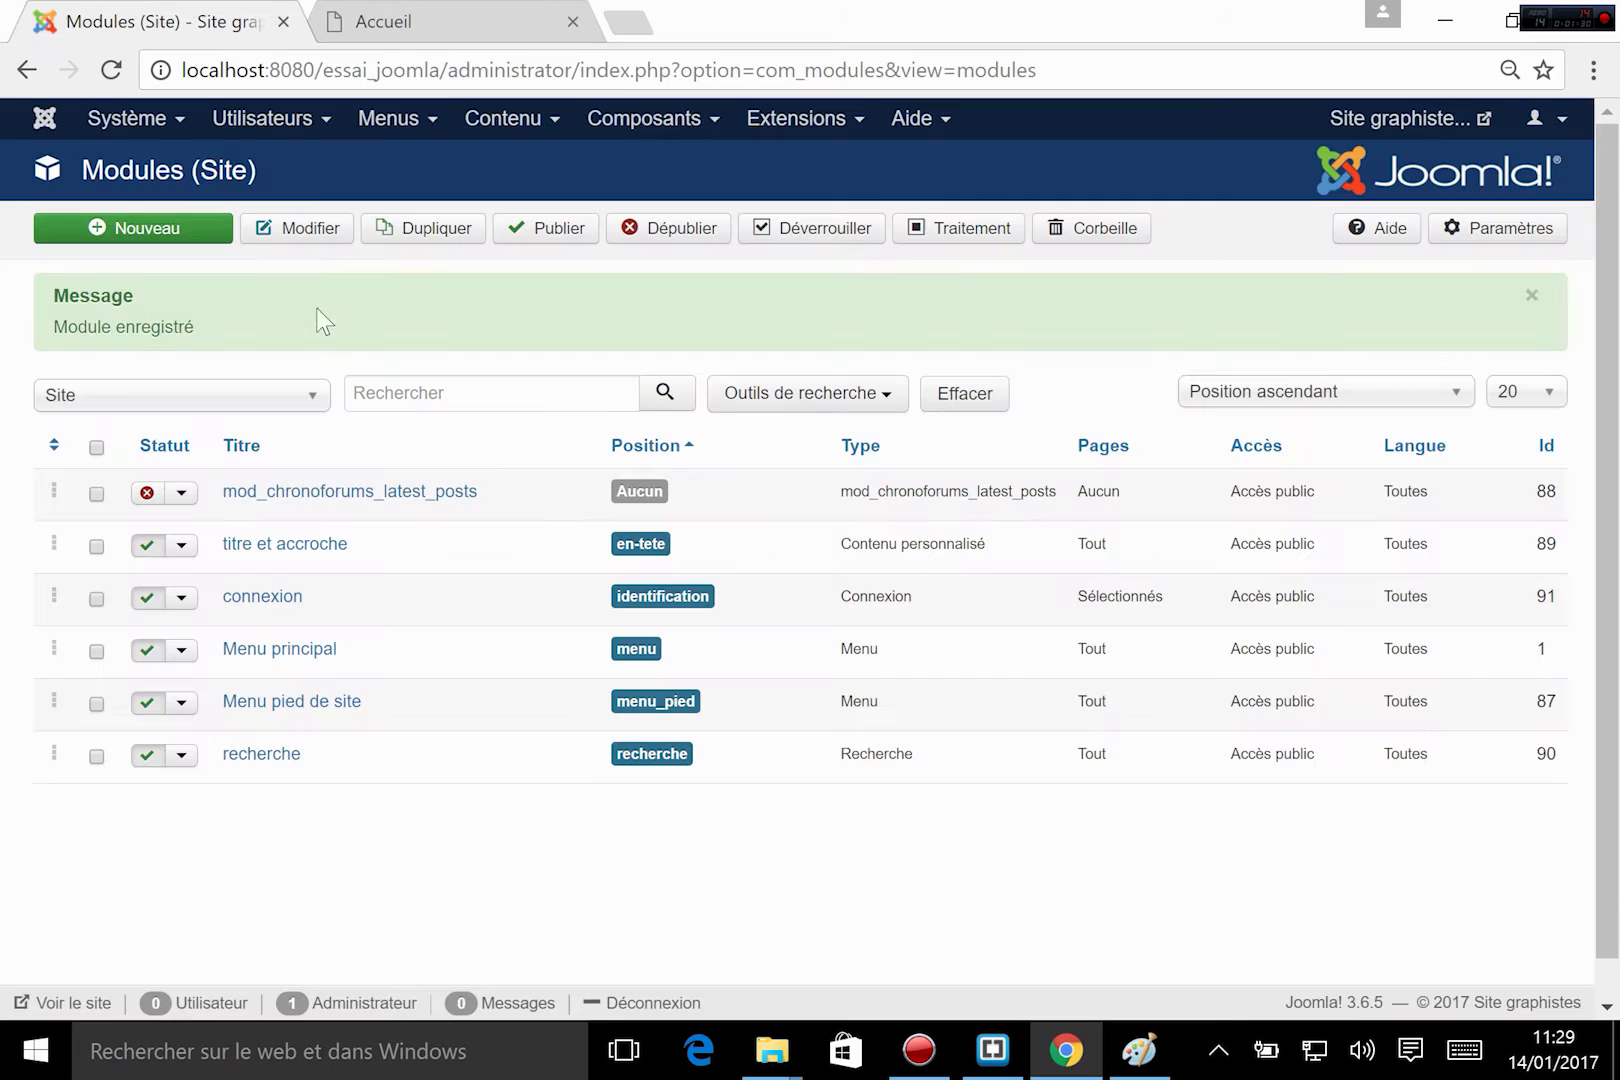
# Open the Joomla! Extensions Directory at extensions.joomla.org in a new browser tab.
pyautogui.click(790, 125)
pyautogui.click(623, 28)
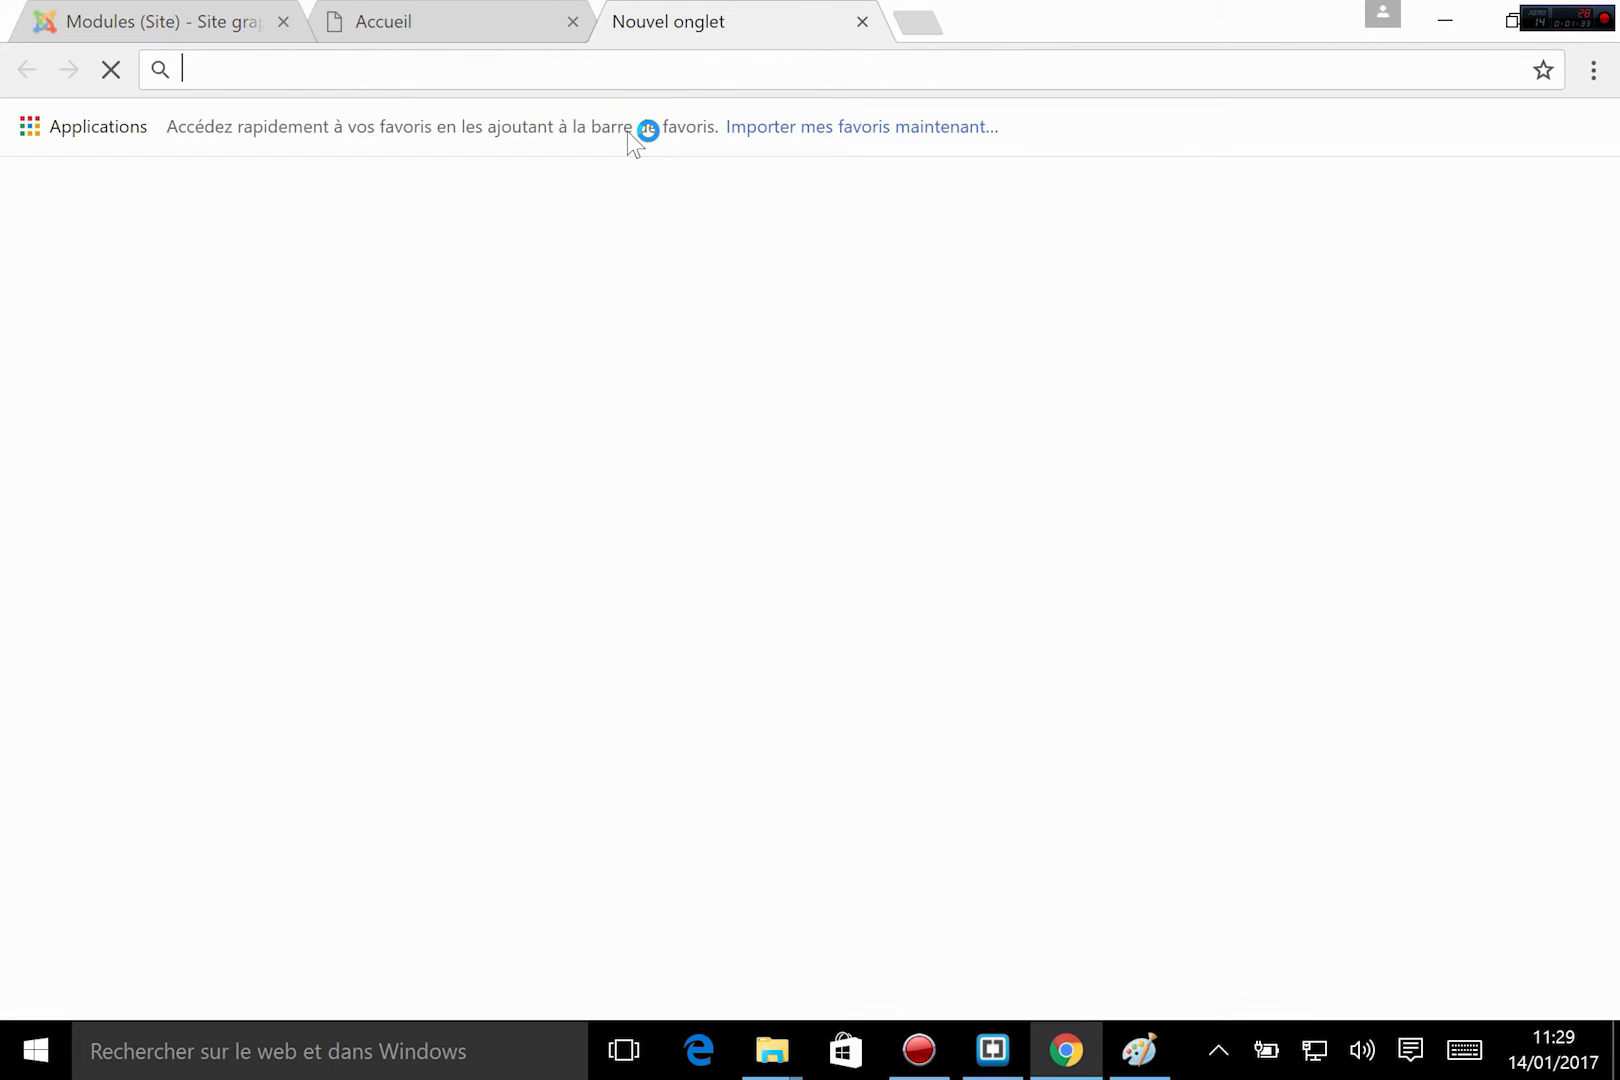
pyautogui.write('extensions.joomla.org')
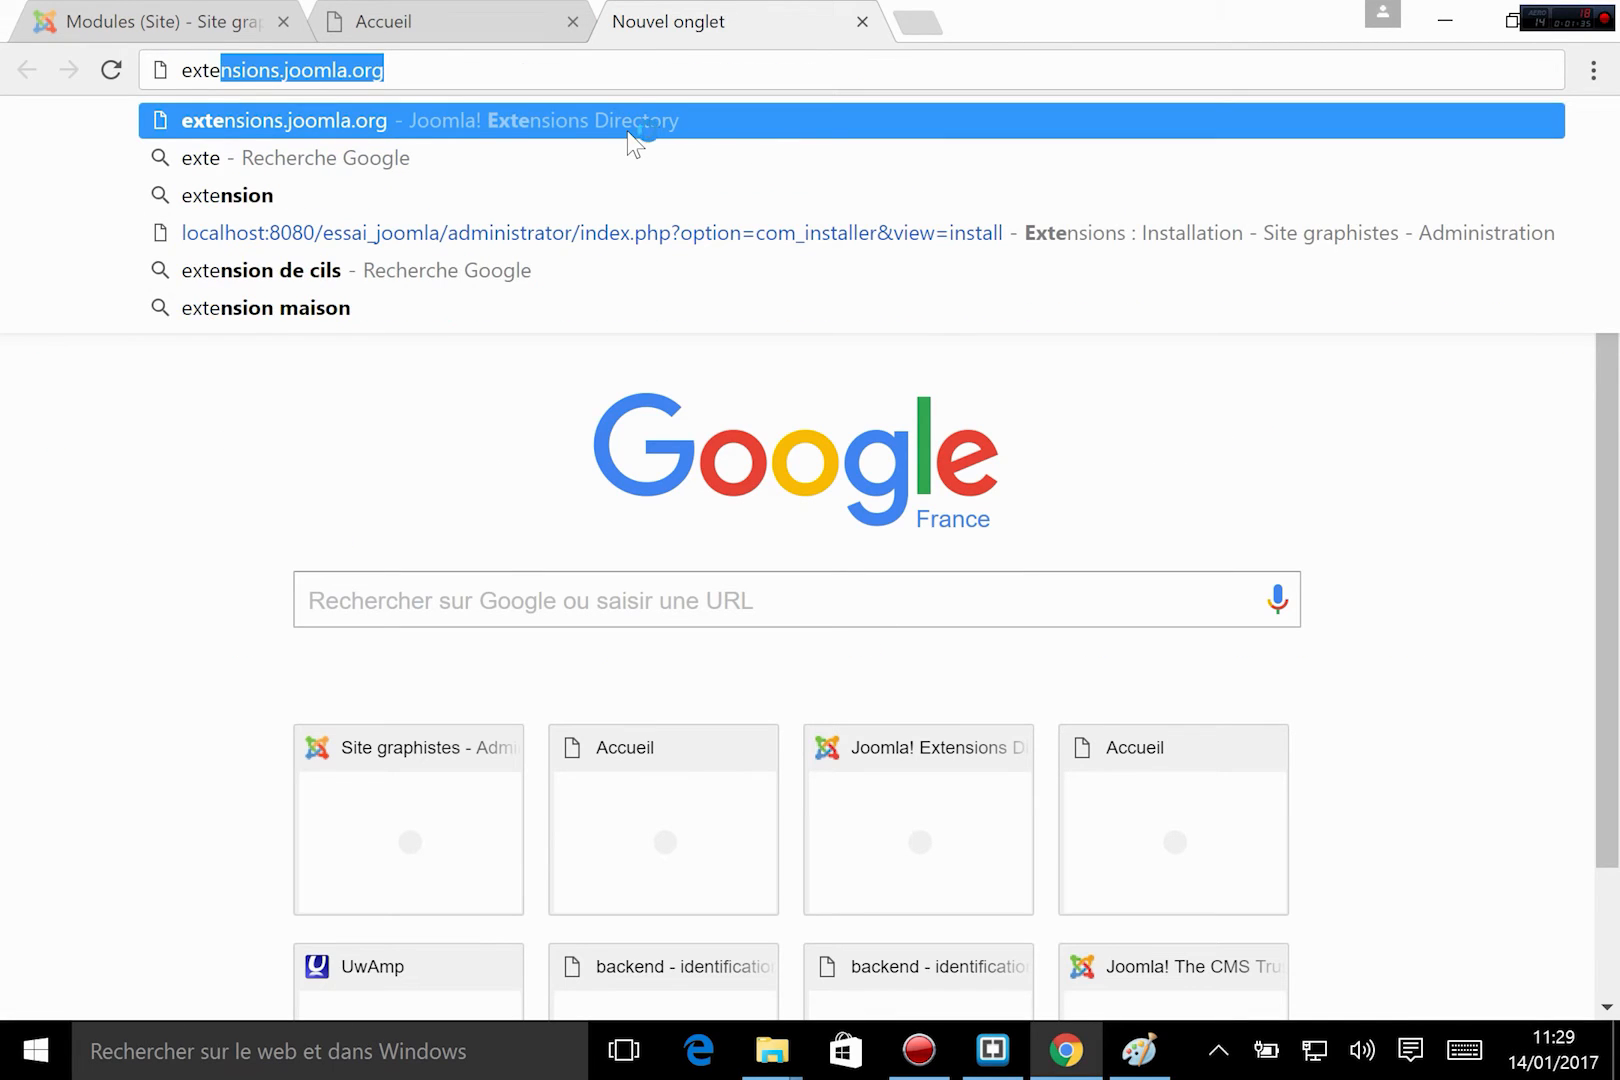
pyautogui.click(626, 122)
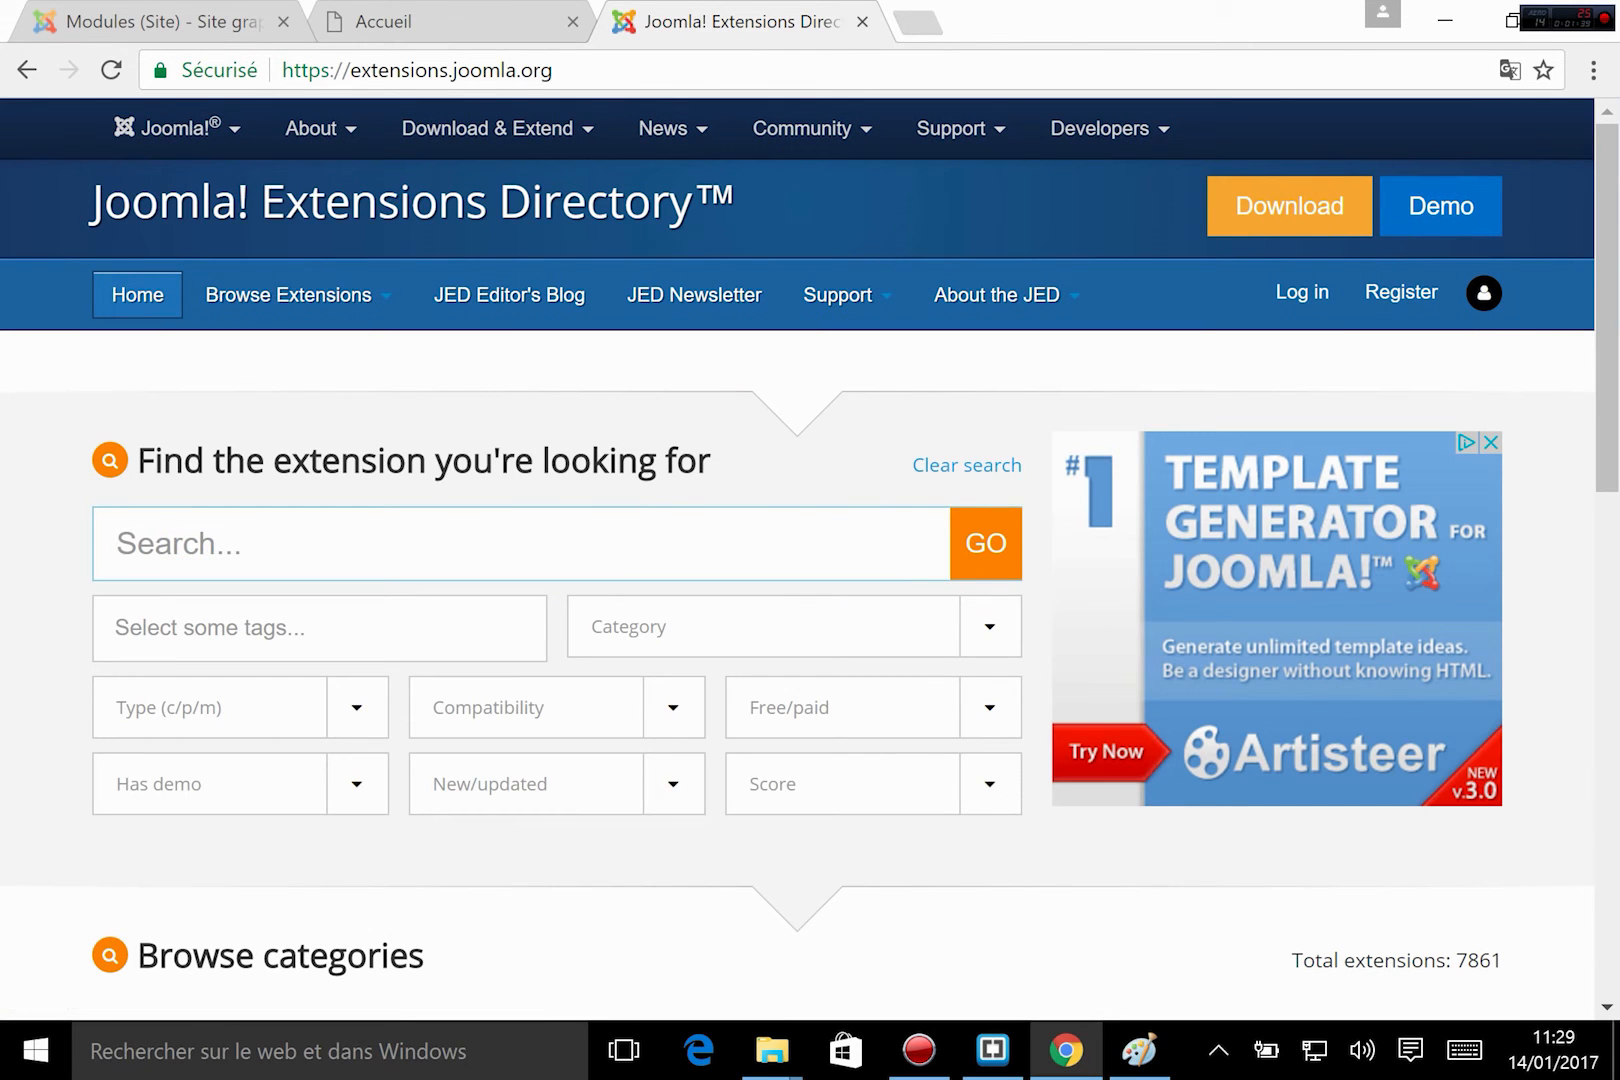
# Search the extensions directory for newsletter, filtering by type Module and Free download.
pyautogui.write('newsletter')
pyautogui.click(370, 712)
pyautogui.click(185, 812)
pyautogui.click(990, 707)
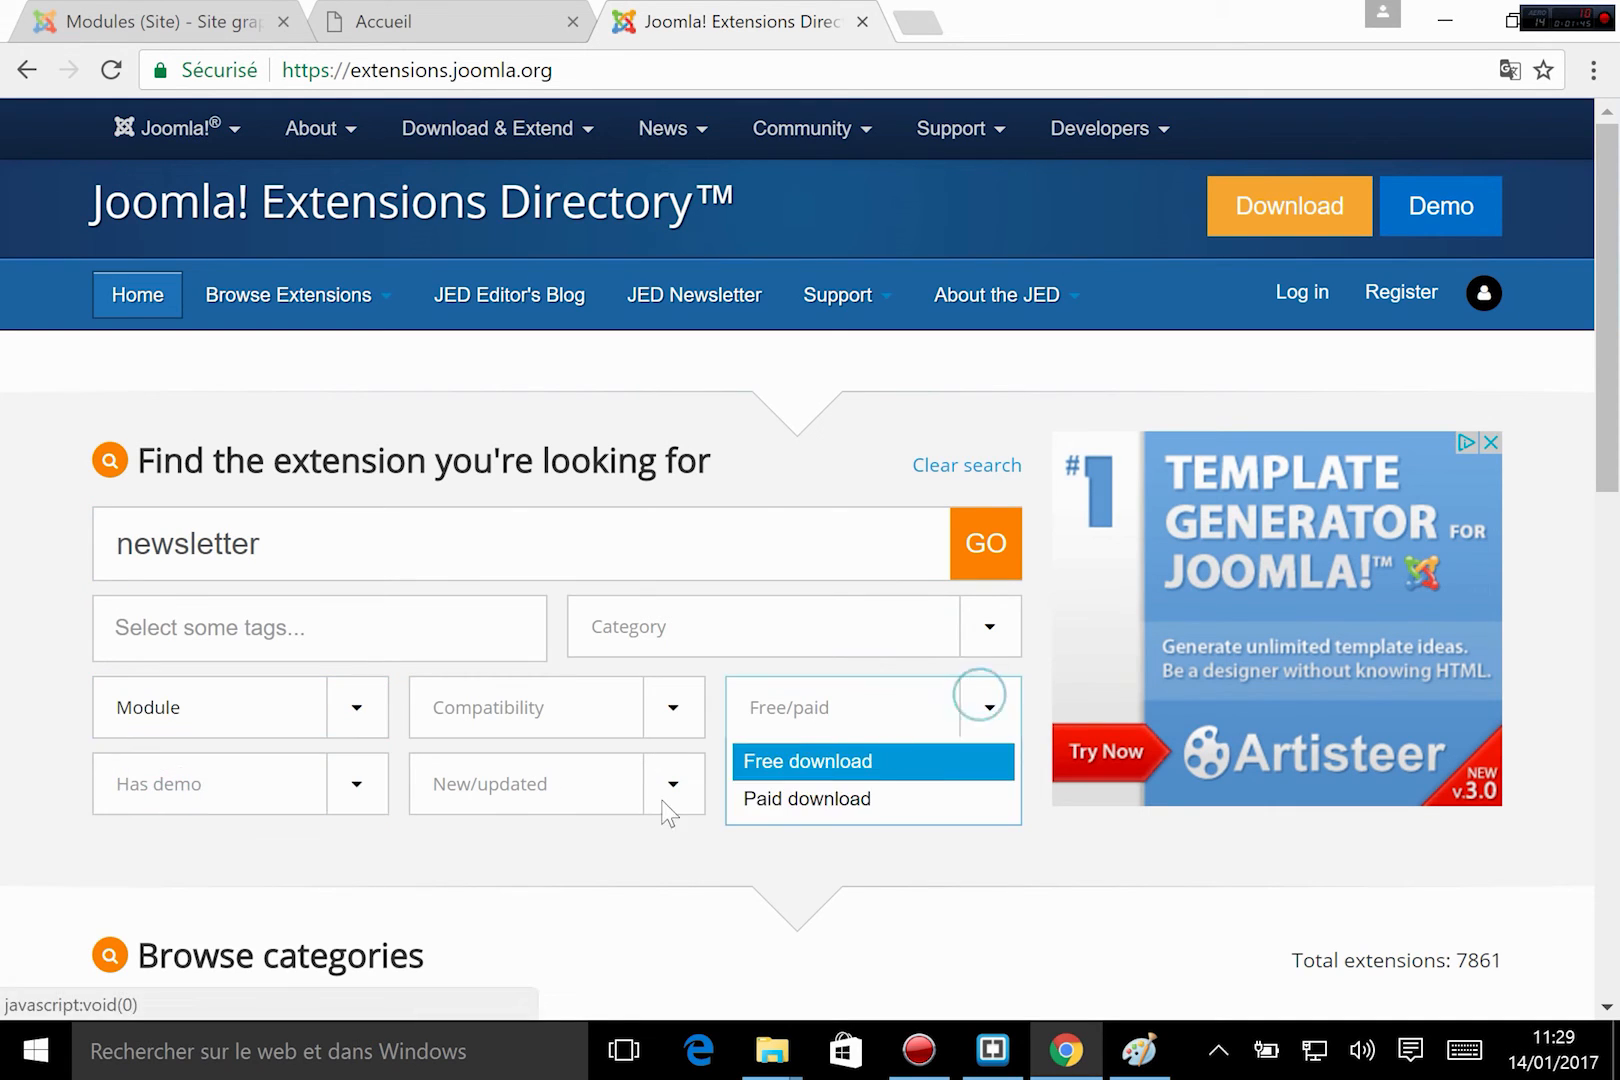
pyautogui.click(780, 760)
pyautogui.click(1008, 572)
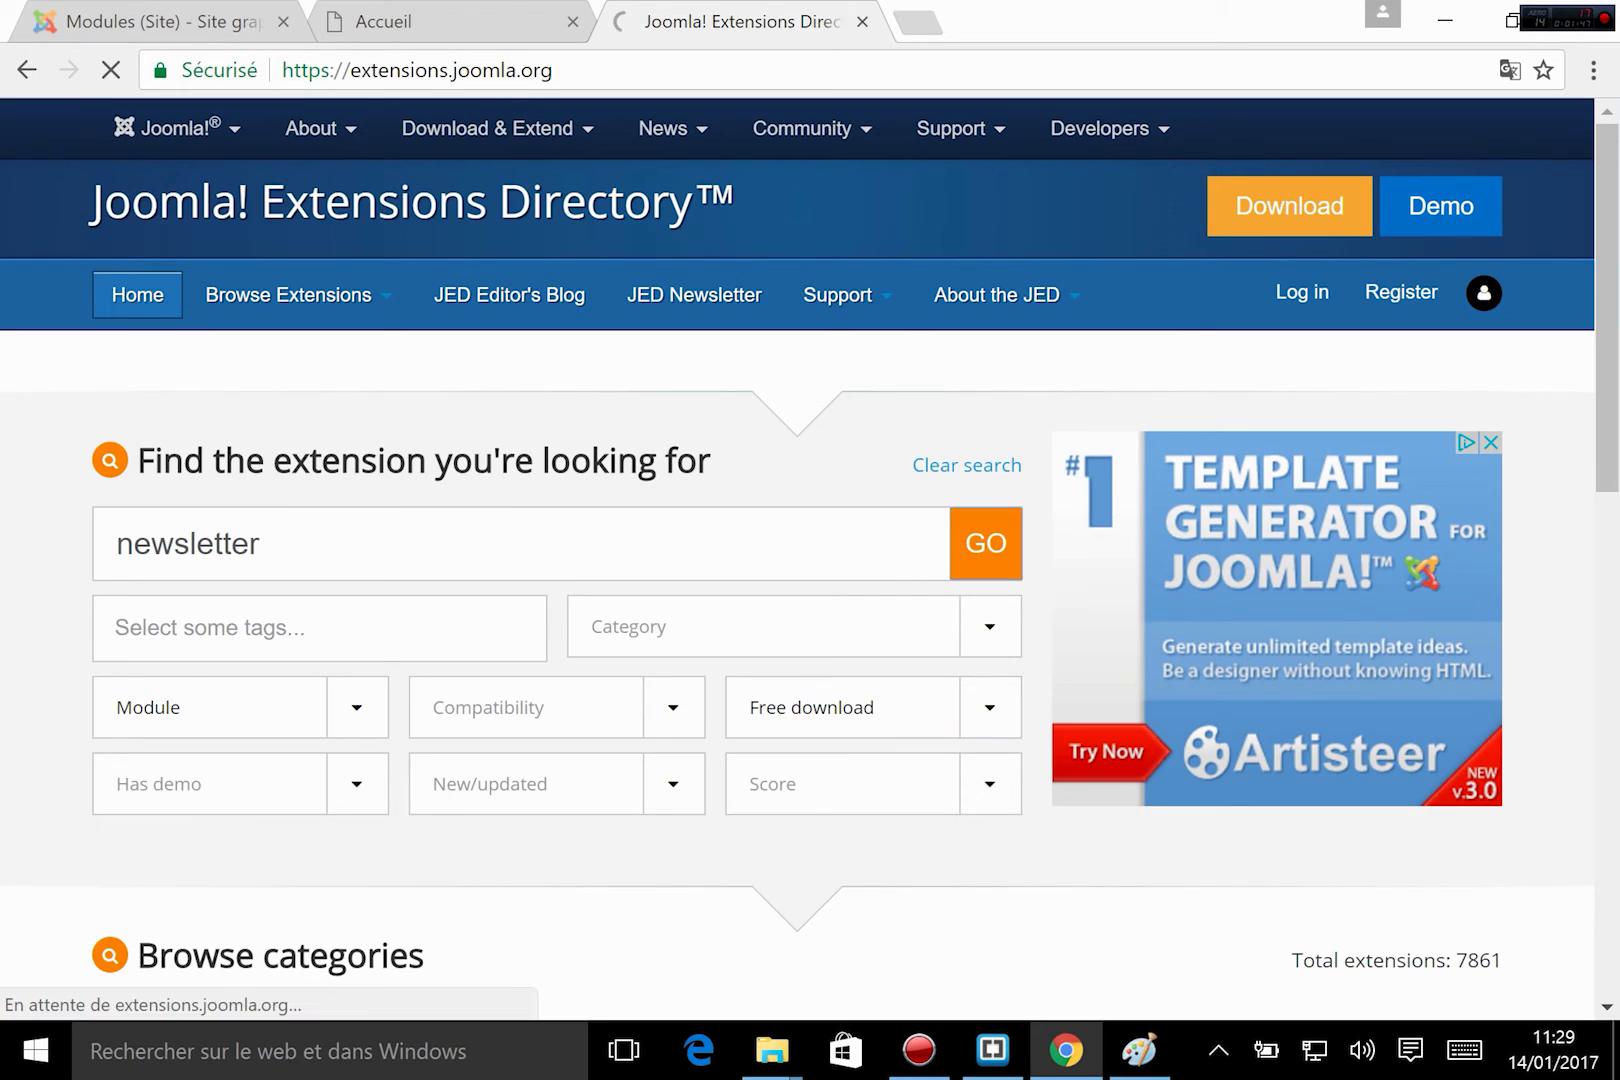
# Browse the newsletter extensions found and open the page of Newsletter Subscriber.
pyautogui.scroll(-4, 93, 575)
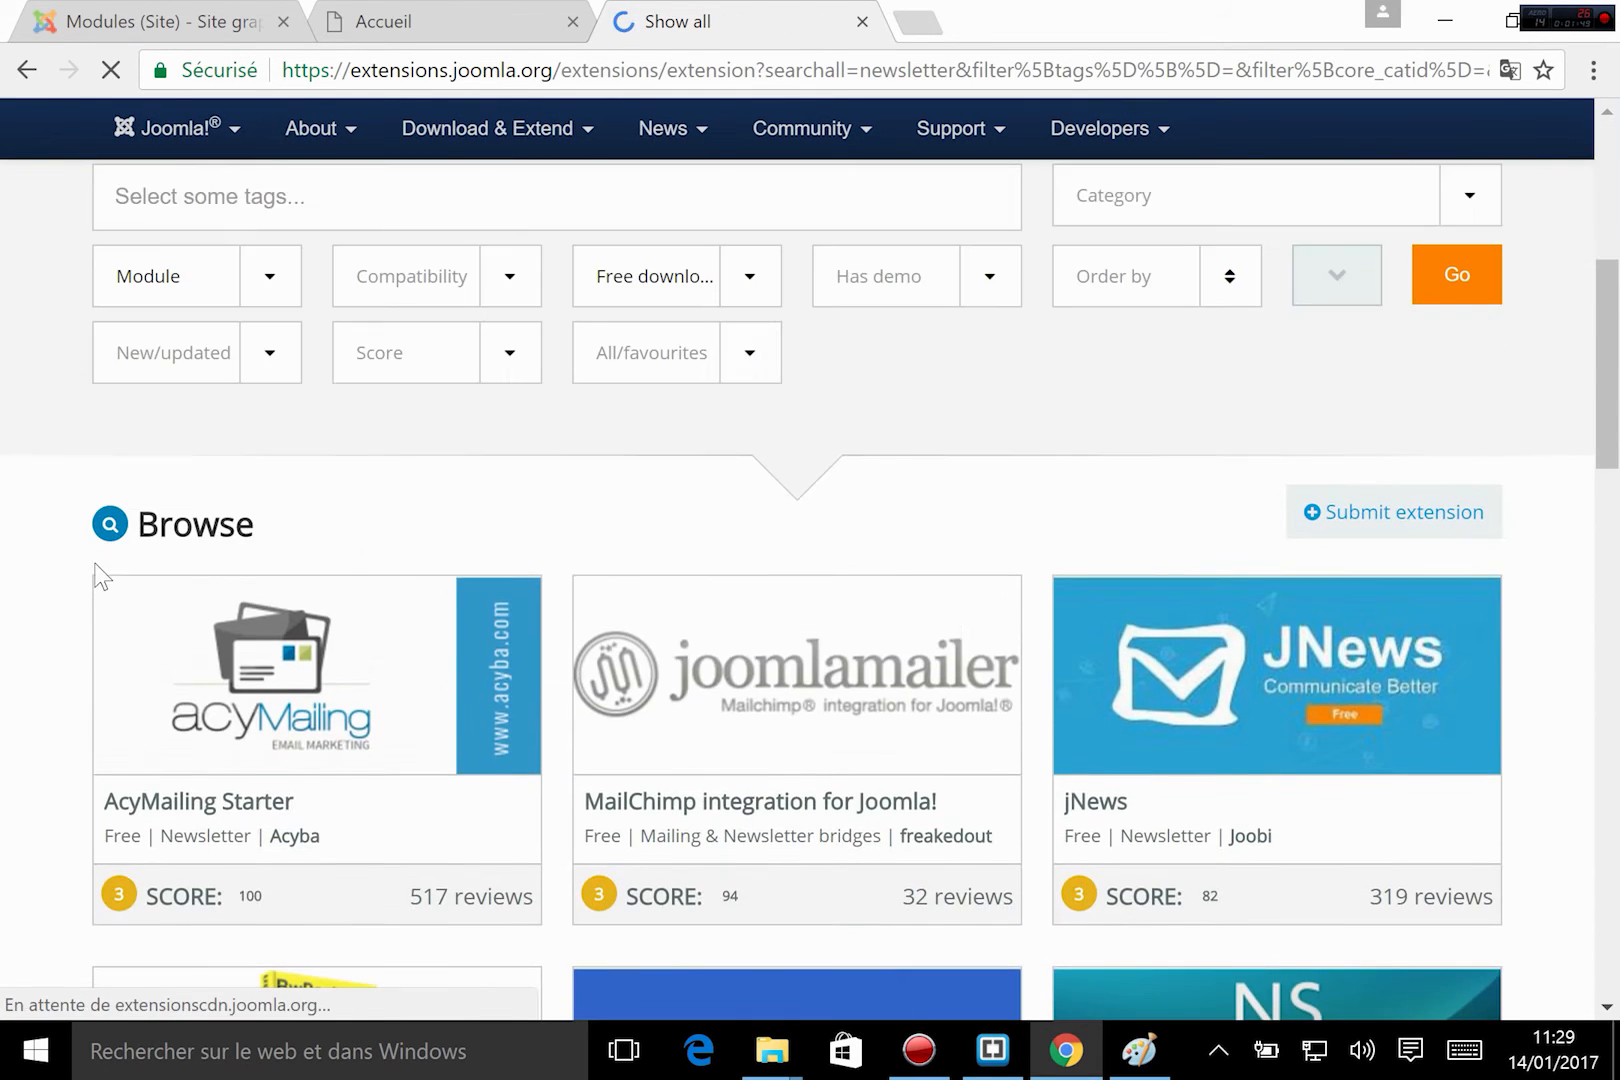
pyautogui.scroll(-1, 323, 815)
pyautogui.scroll(-1, 330, 828)
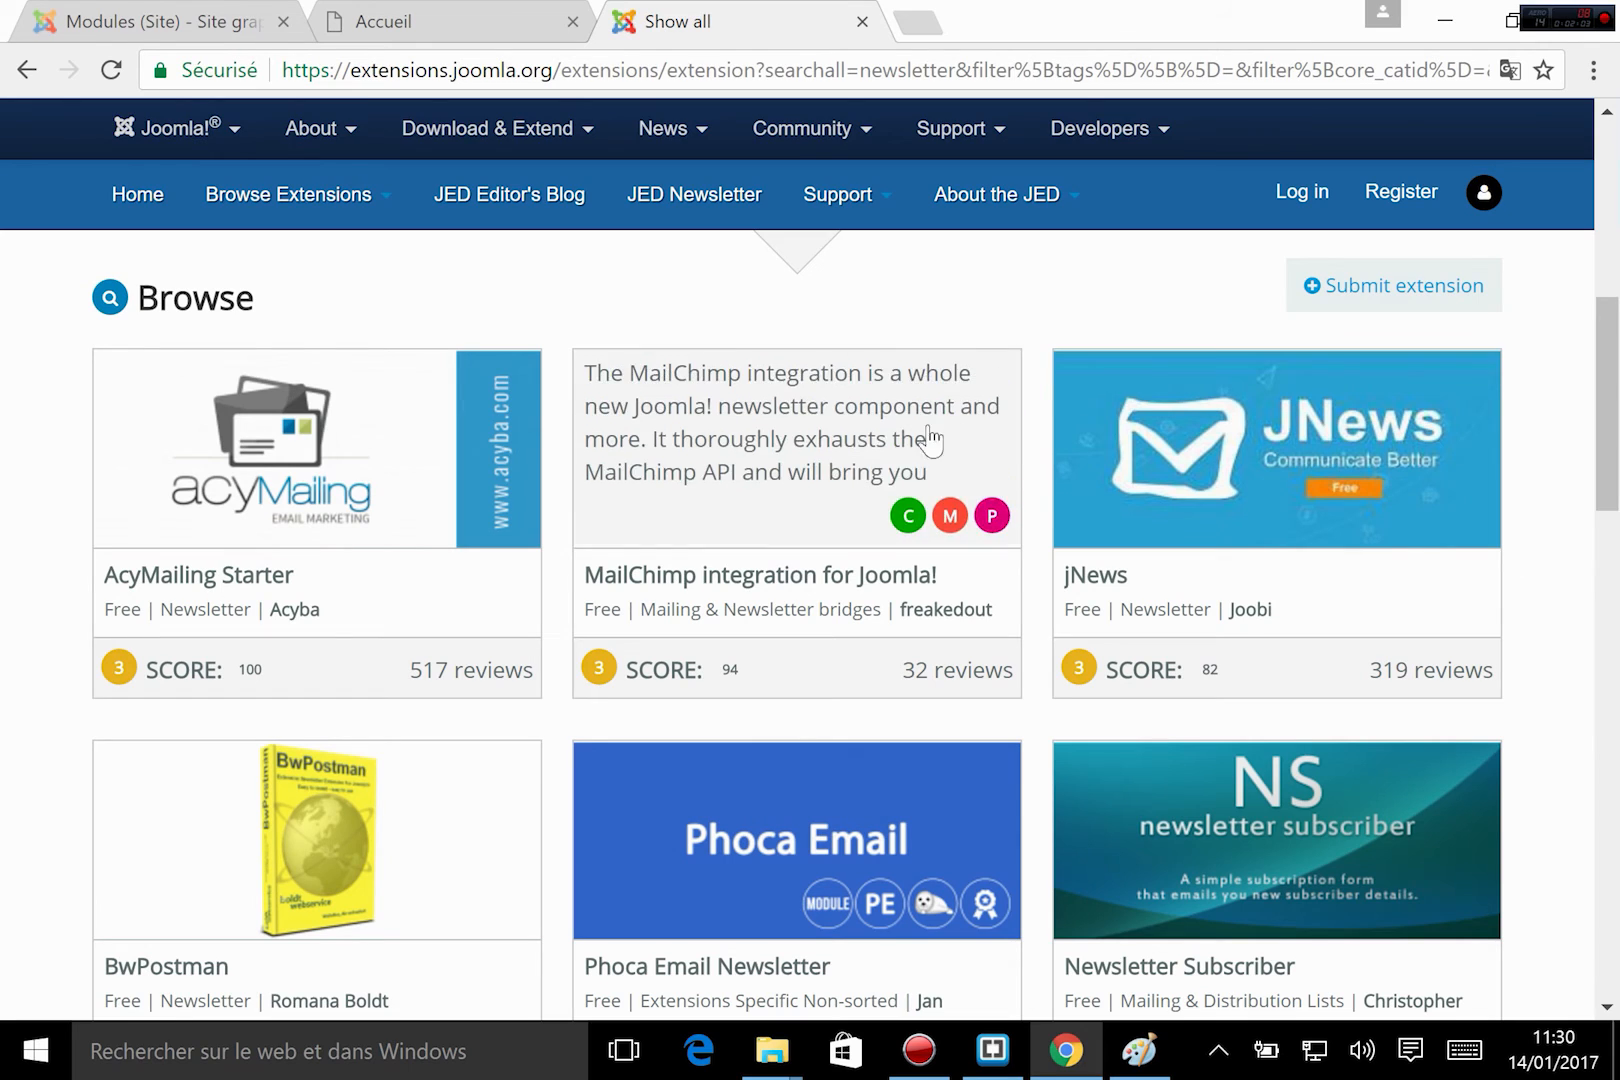
pyautogui.scroll(-2, 473, 720)
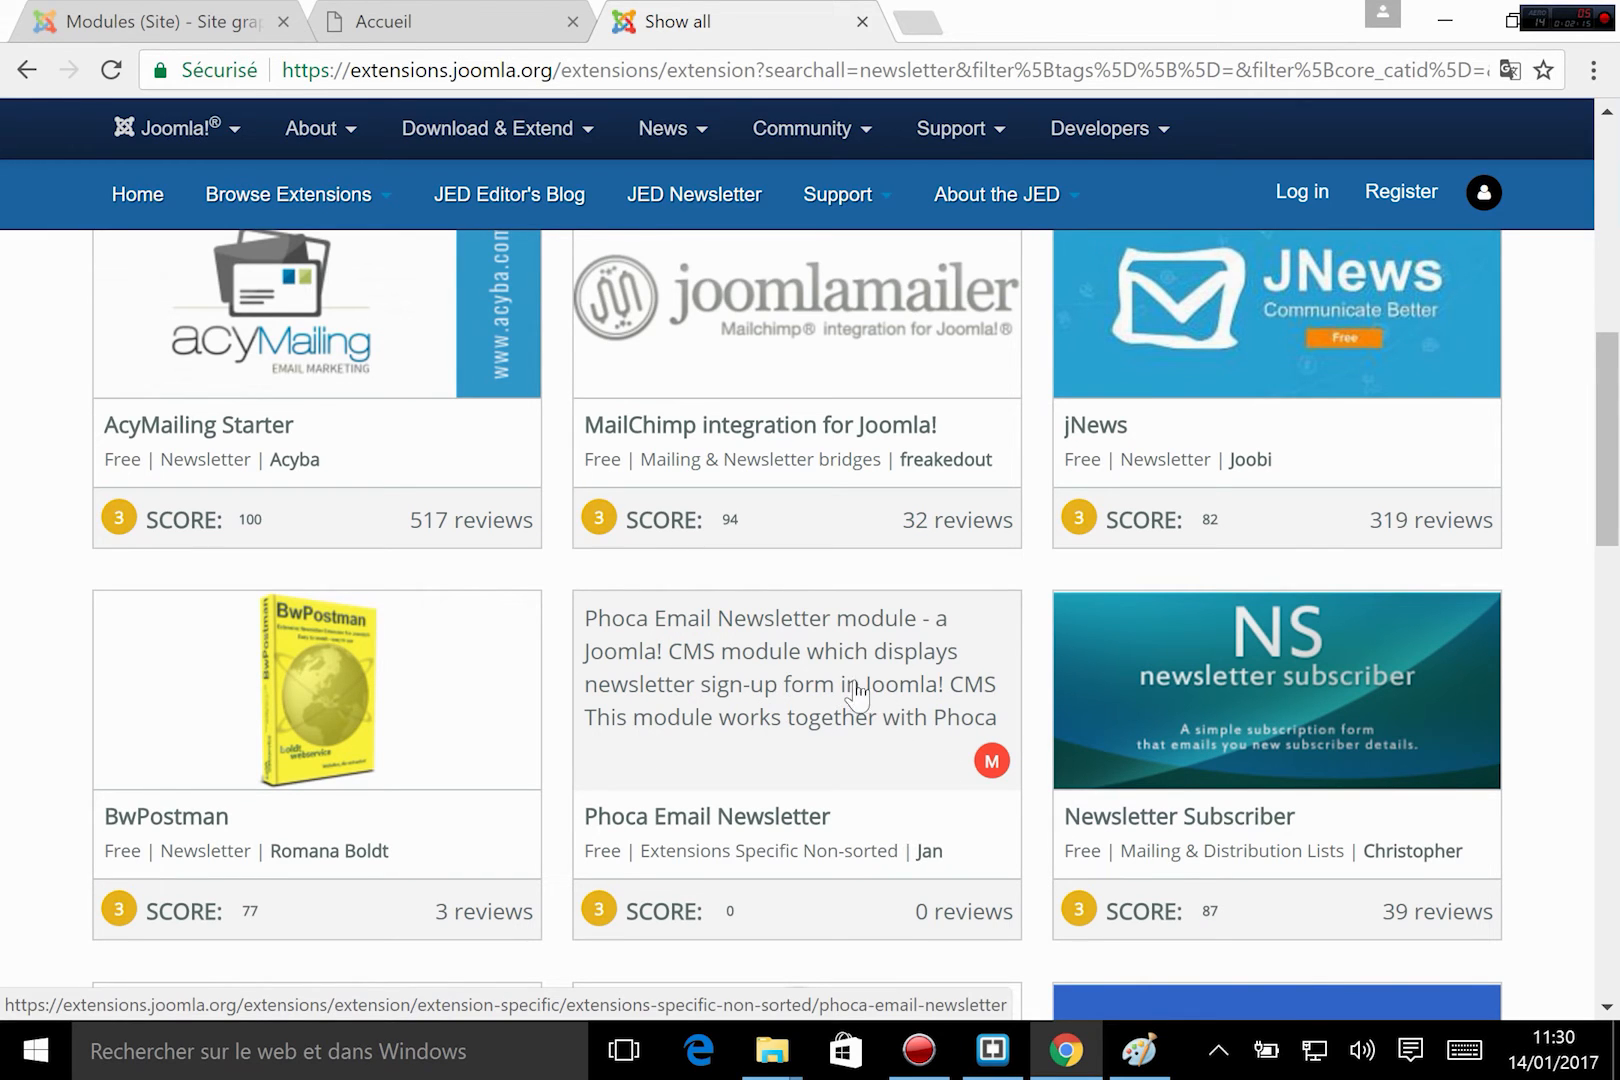
pyautogui.scroll(-2, 870, 700)
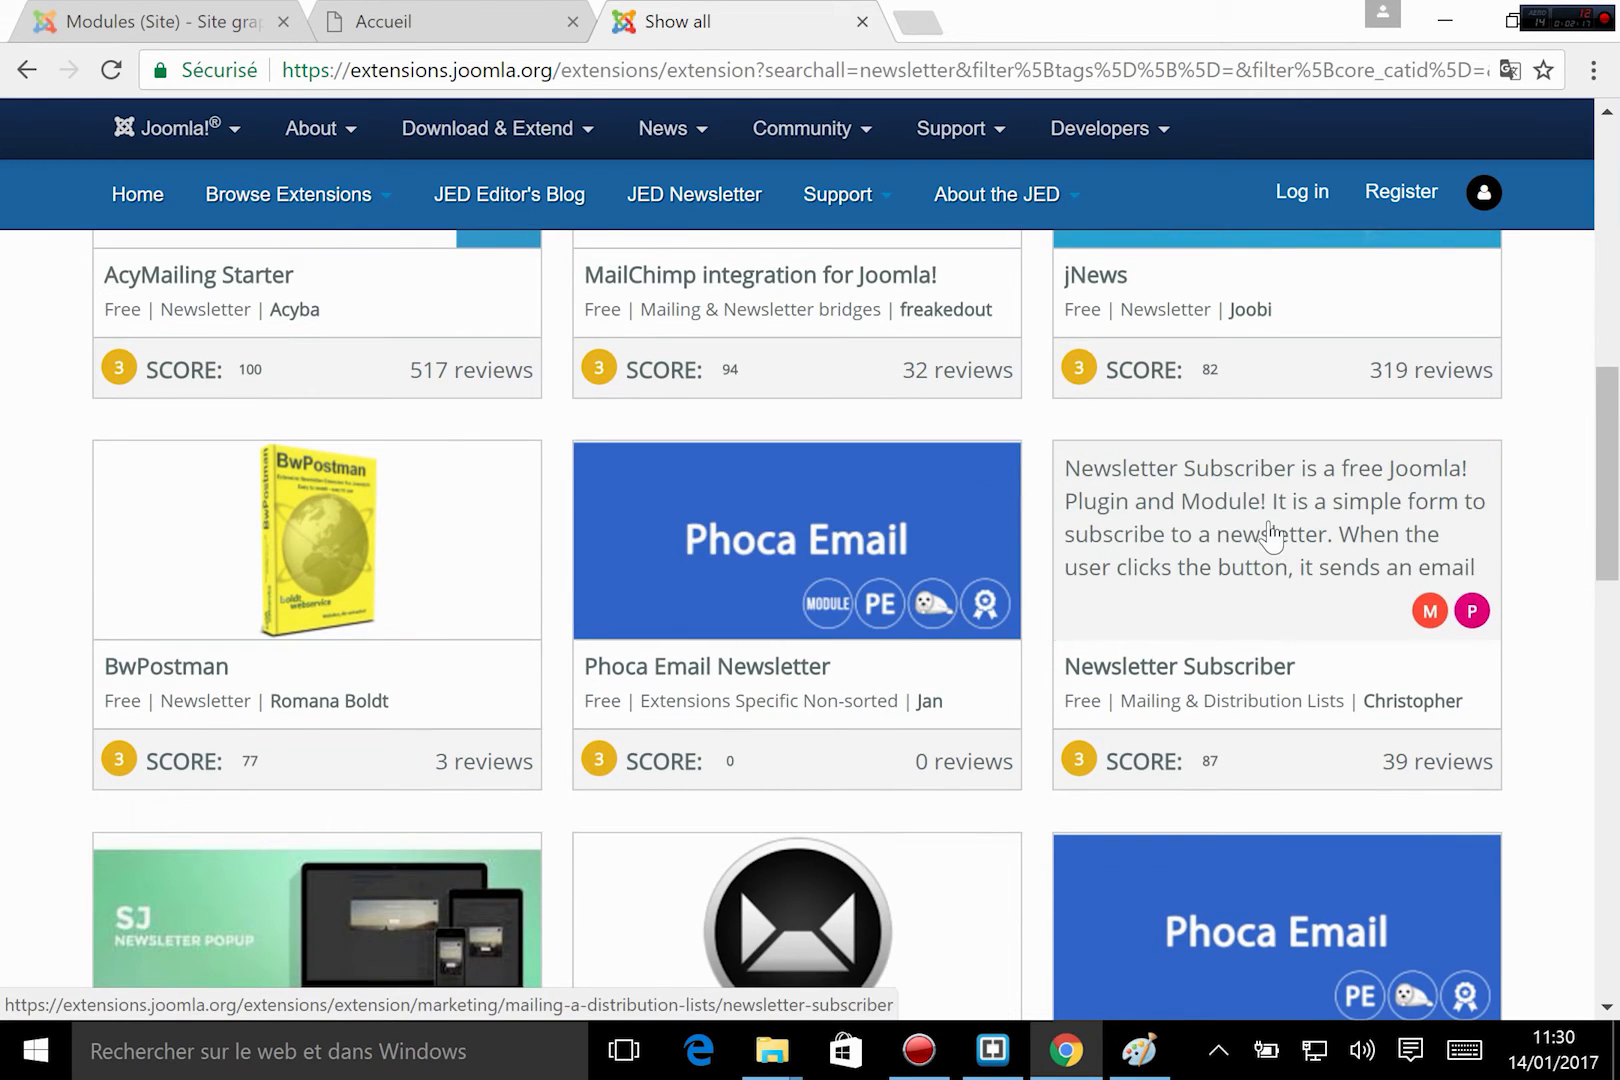
pyautogui.scroll(-1, 1270, 535)
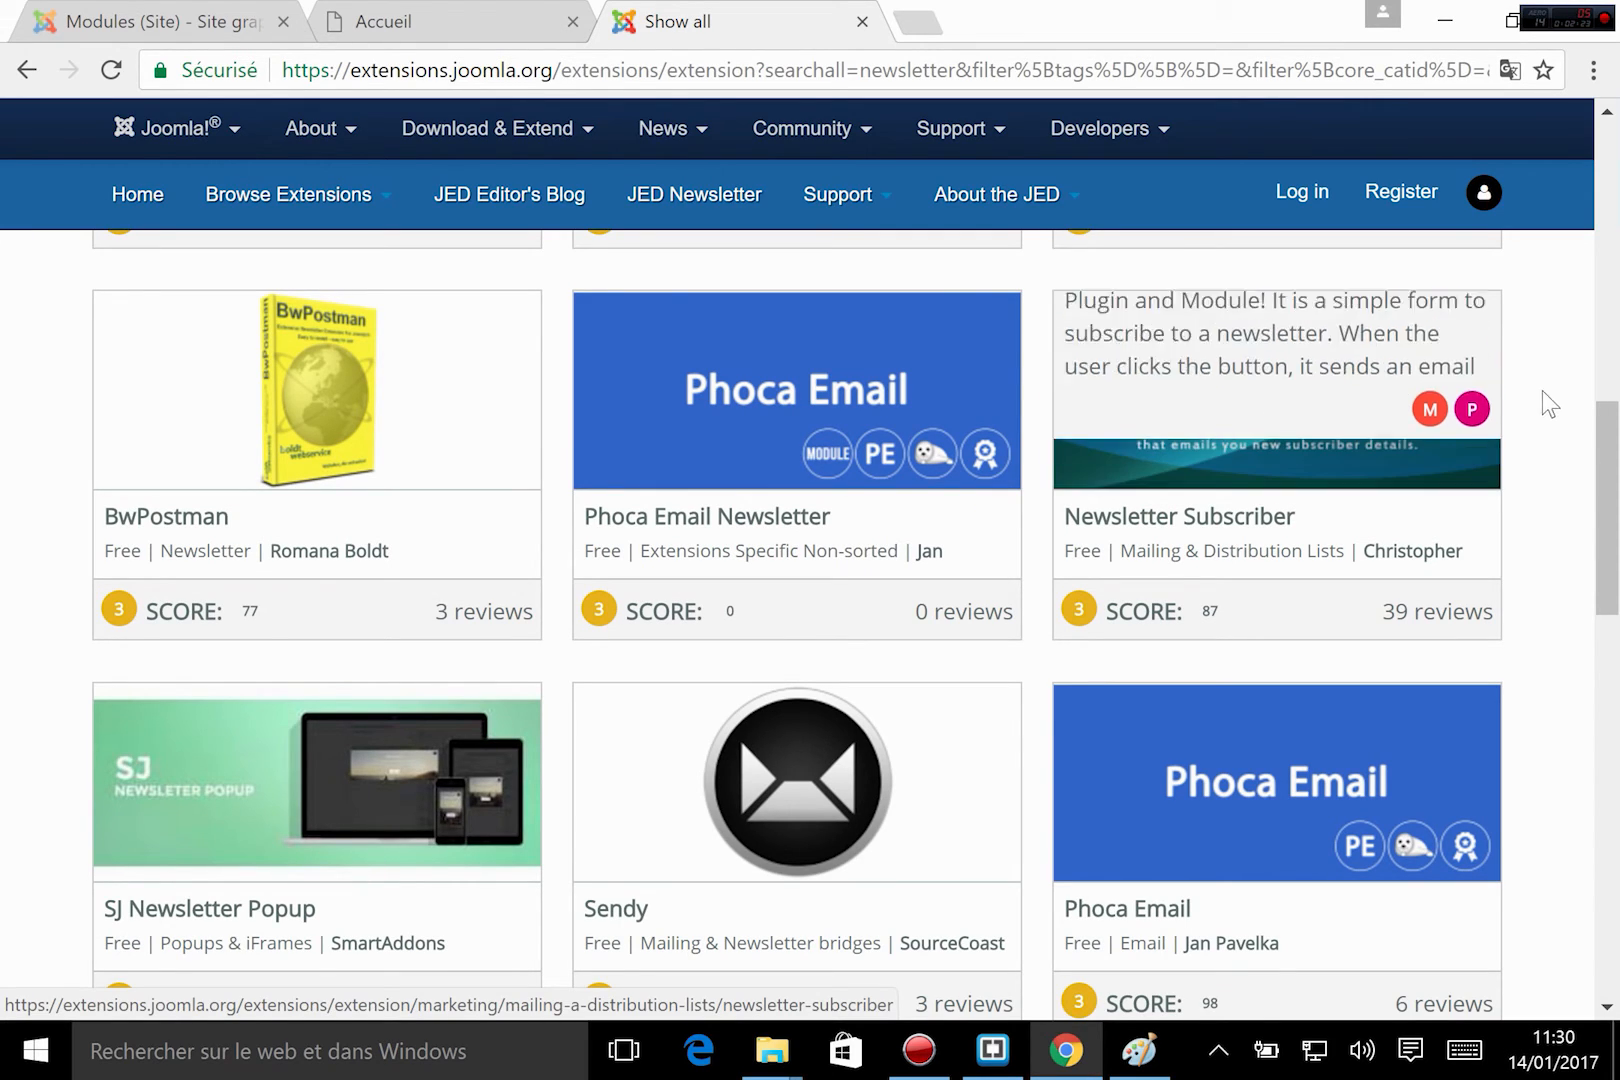
pyautogui.click(1187, 437)
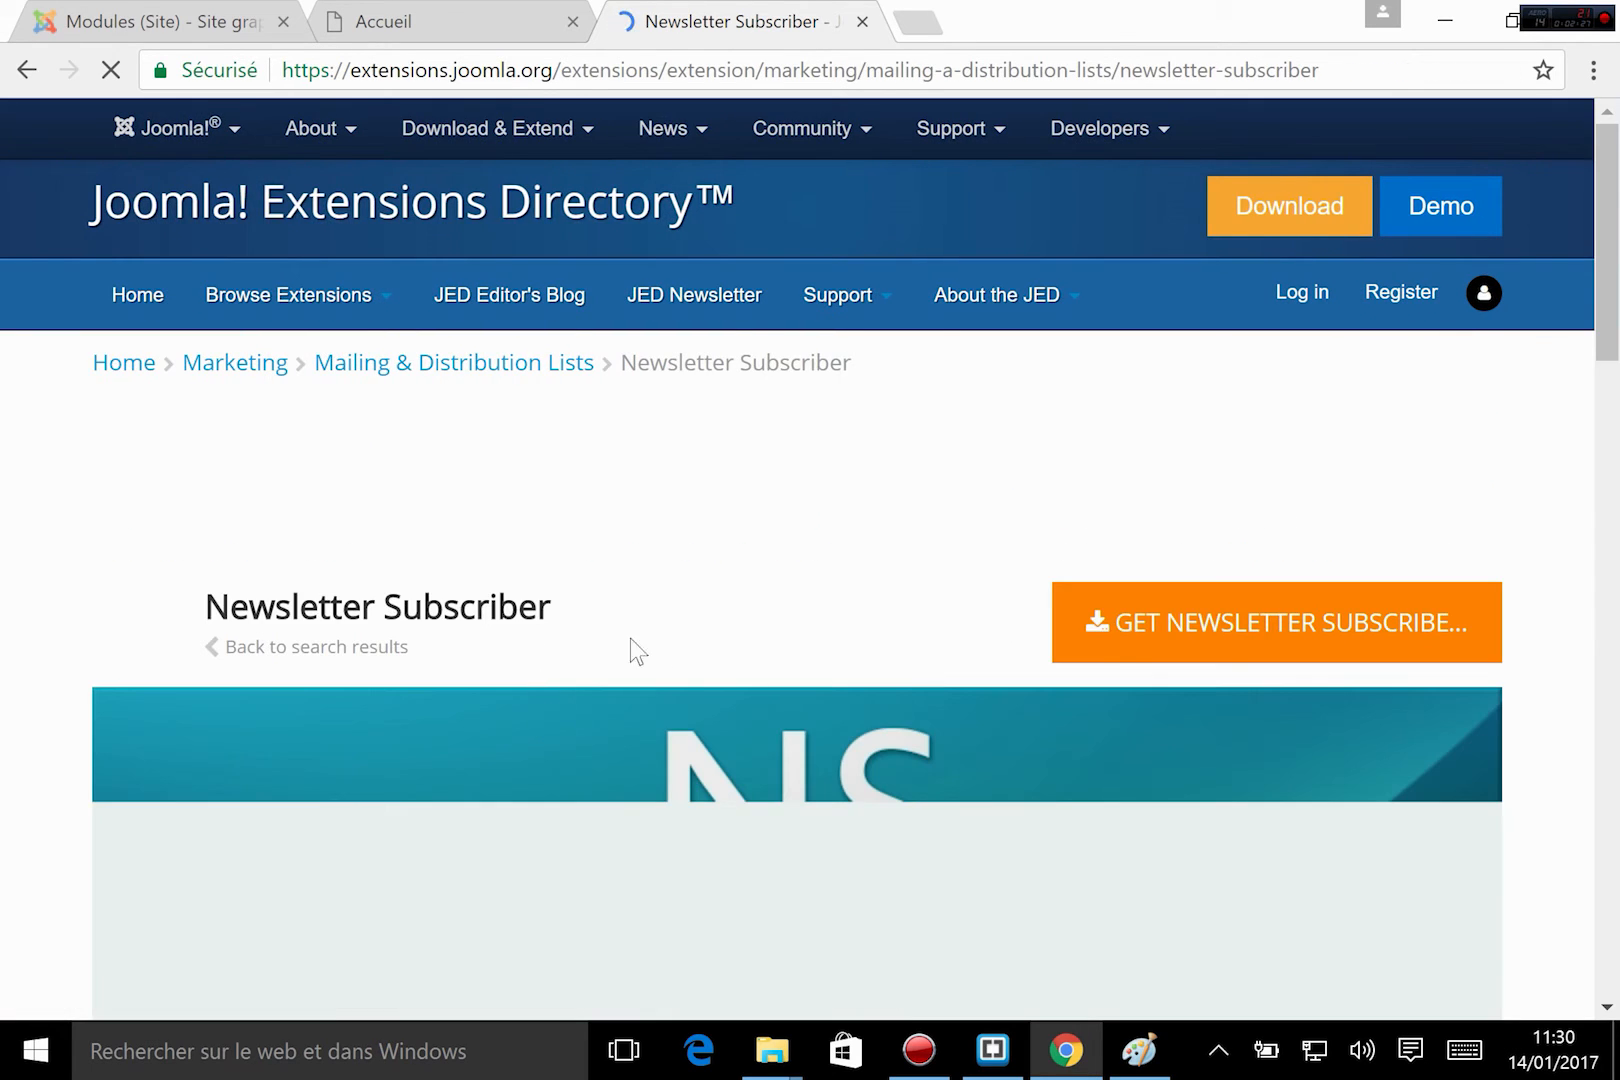
# Examine Newsletter Subscriber's full description, compatibility details and ratings on its directory page.
pyautogui.scroll(-3, 700, 615)
pyautogui.scroll(2, 880, 578)
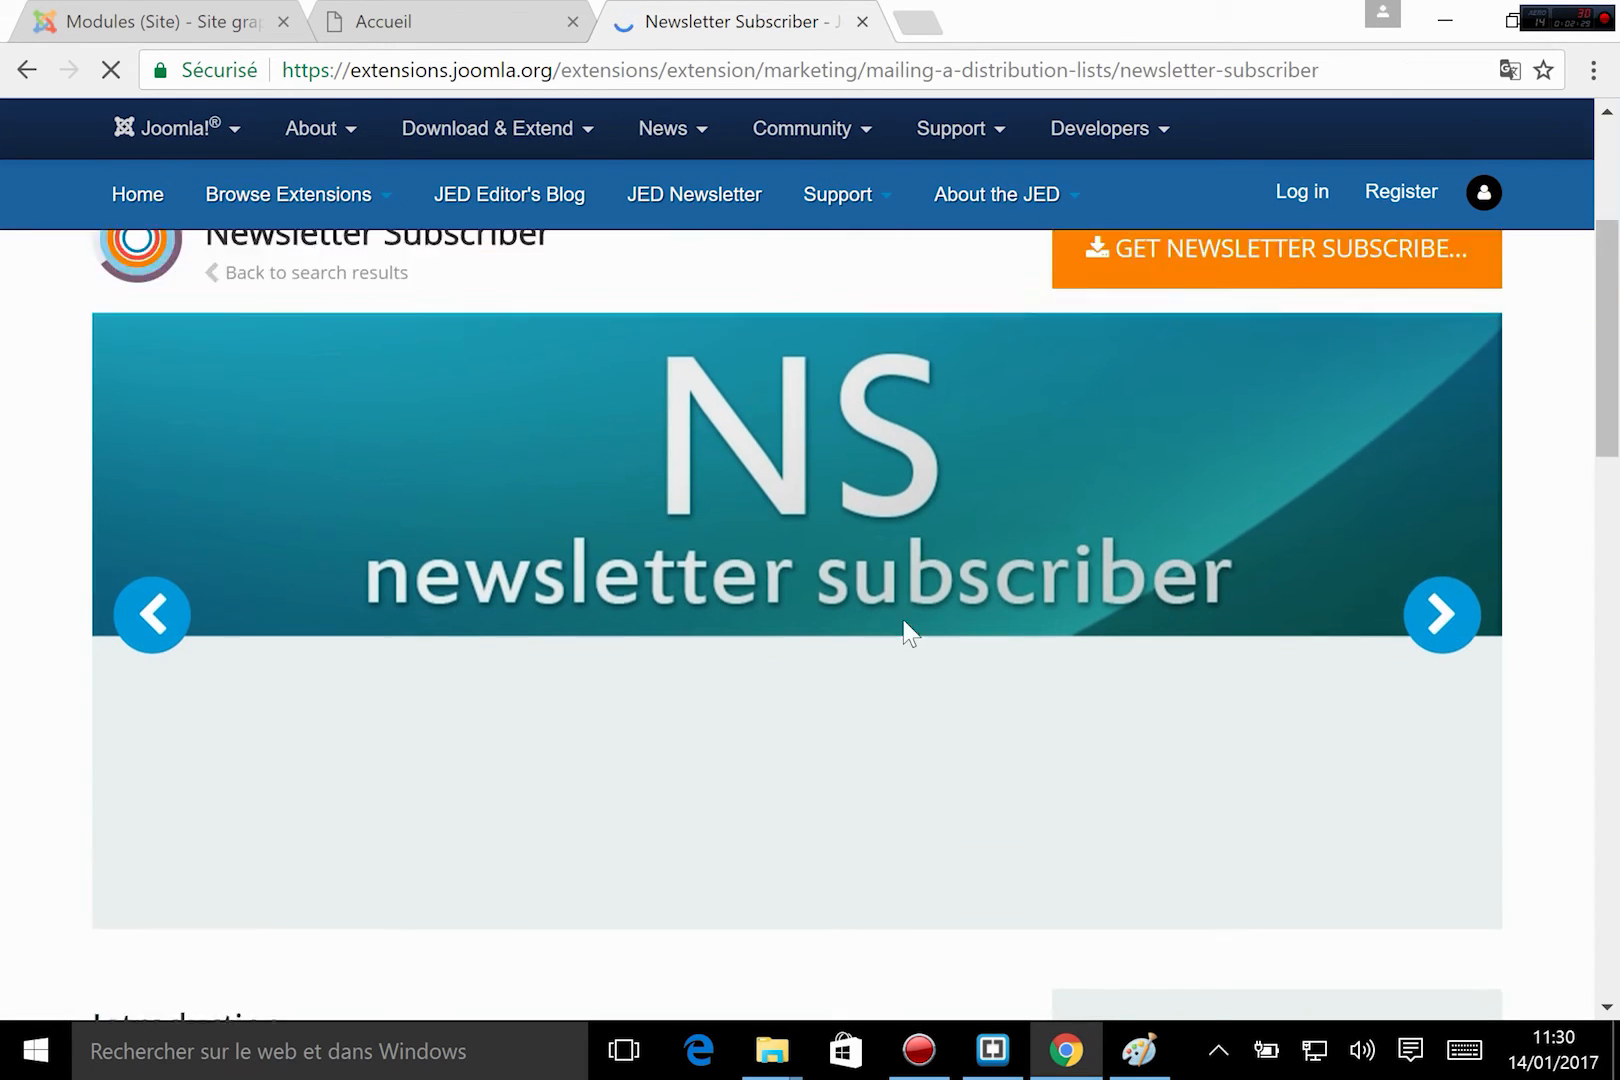
pyautogui.scroll(-4, 901, 614)
pyautogui.scroll(5, 902, 618)
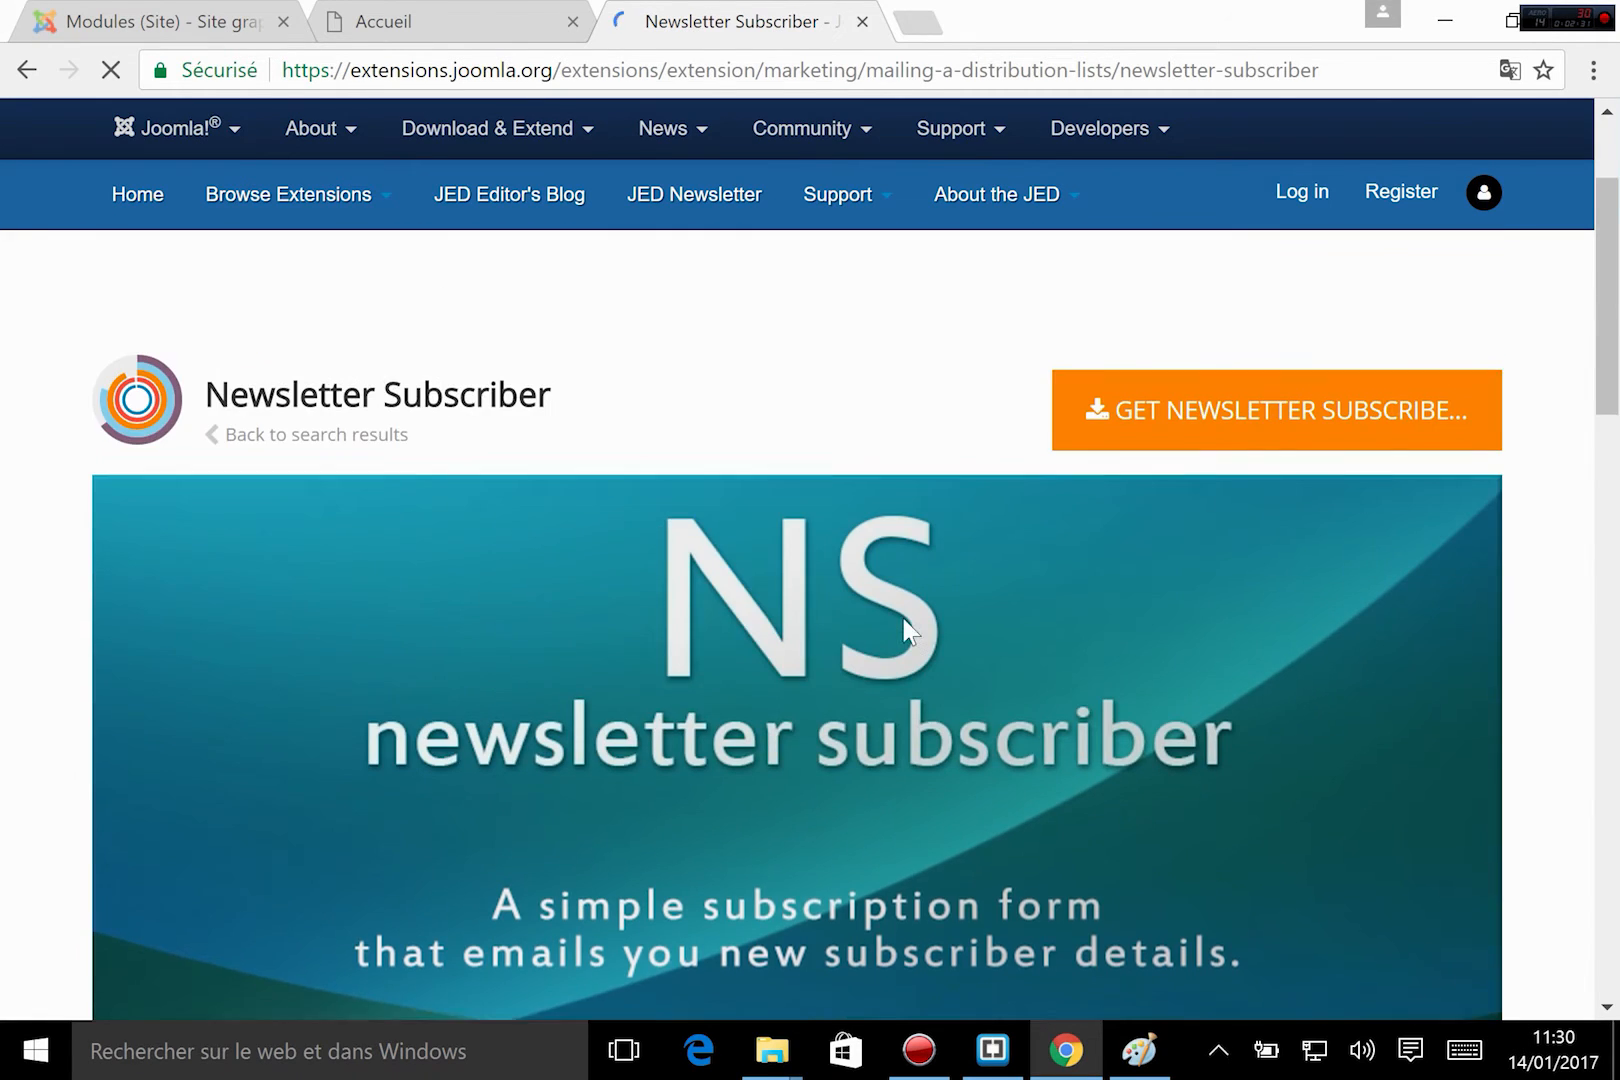
pyautogui.scroll(-4, 906, 616)
pyautogui.scroll(-7, 910, 628)
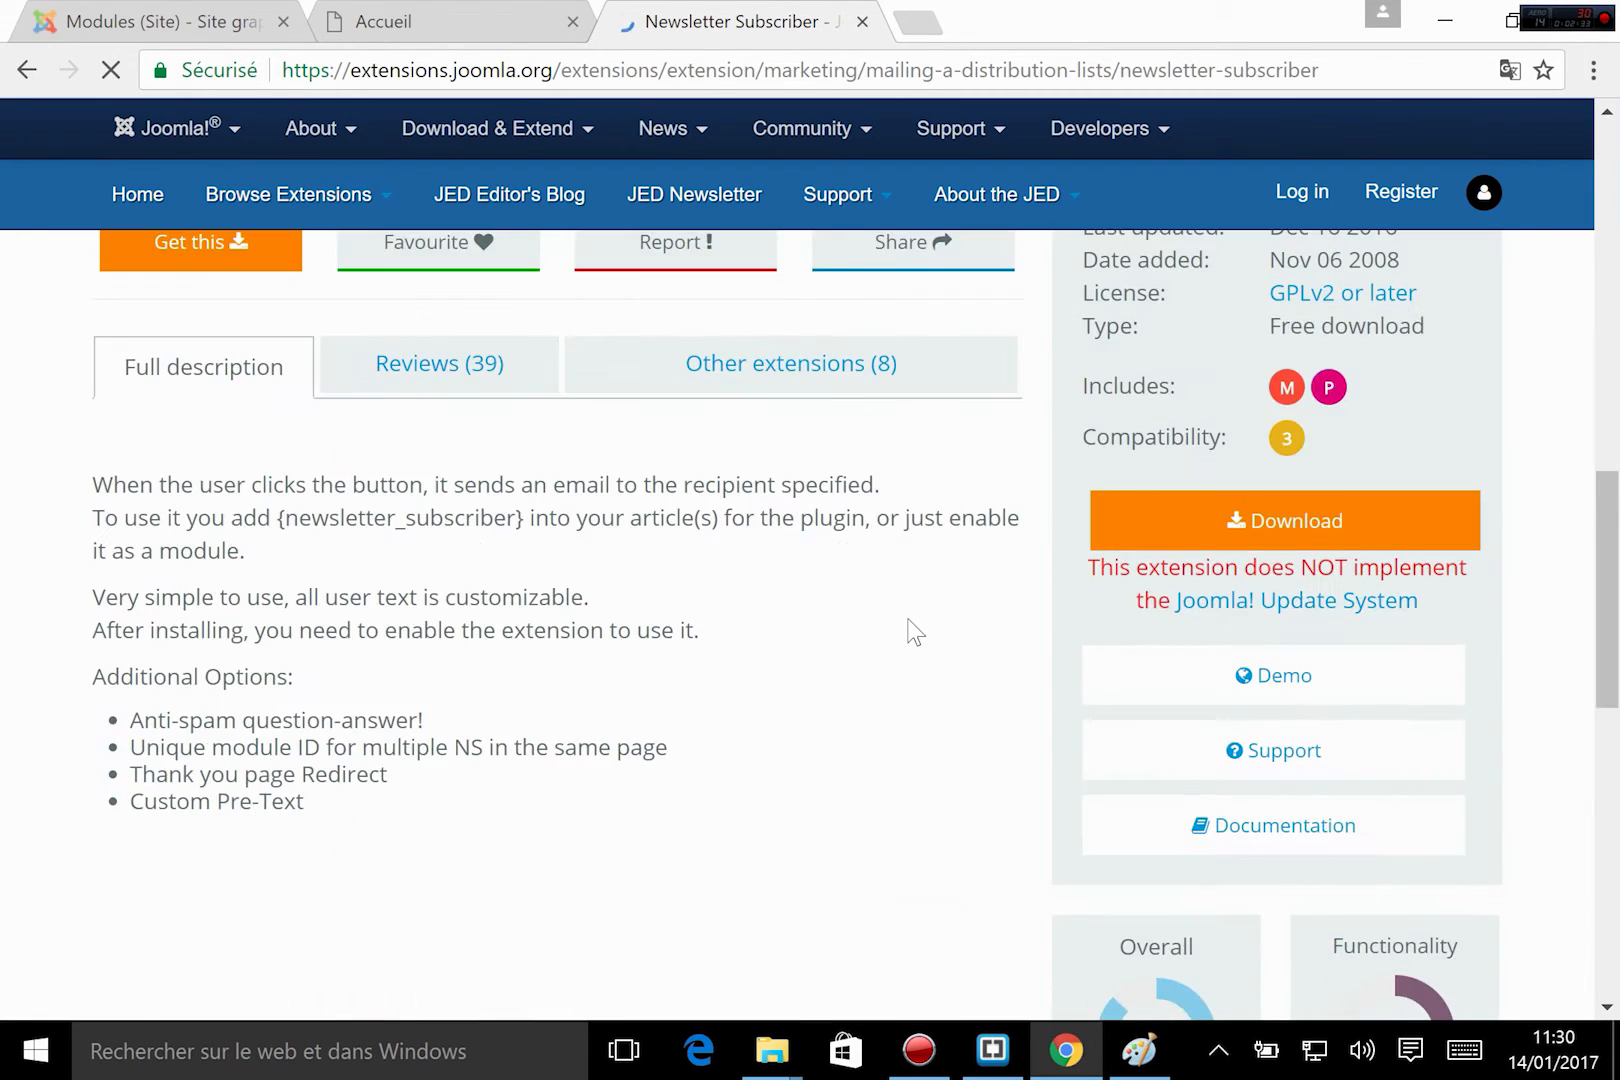
pyautogui.scroll(-4, 905, 623)
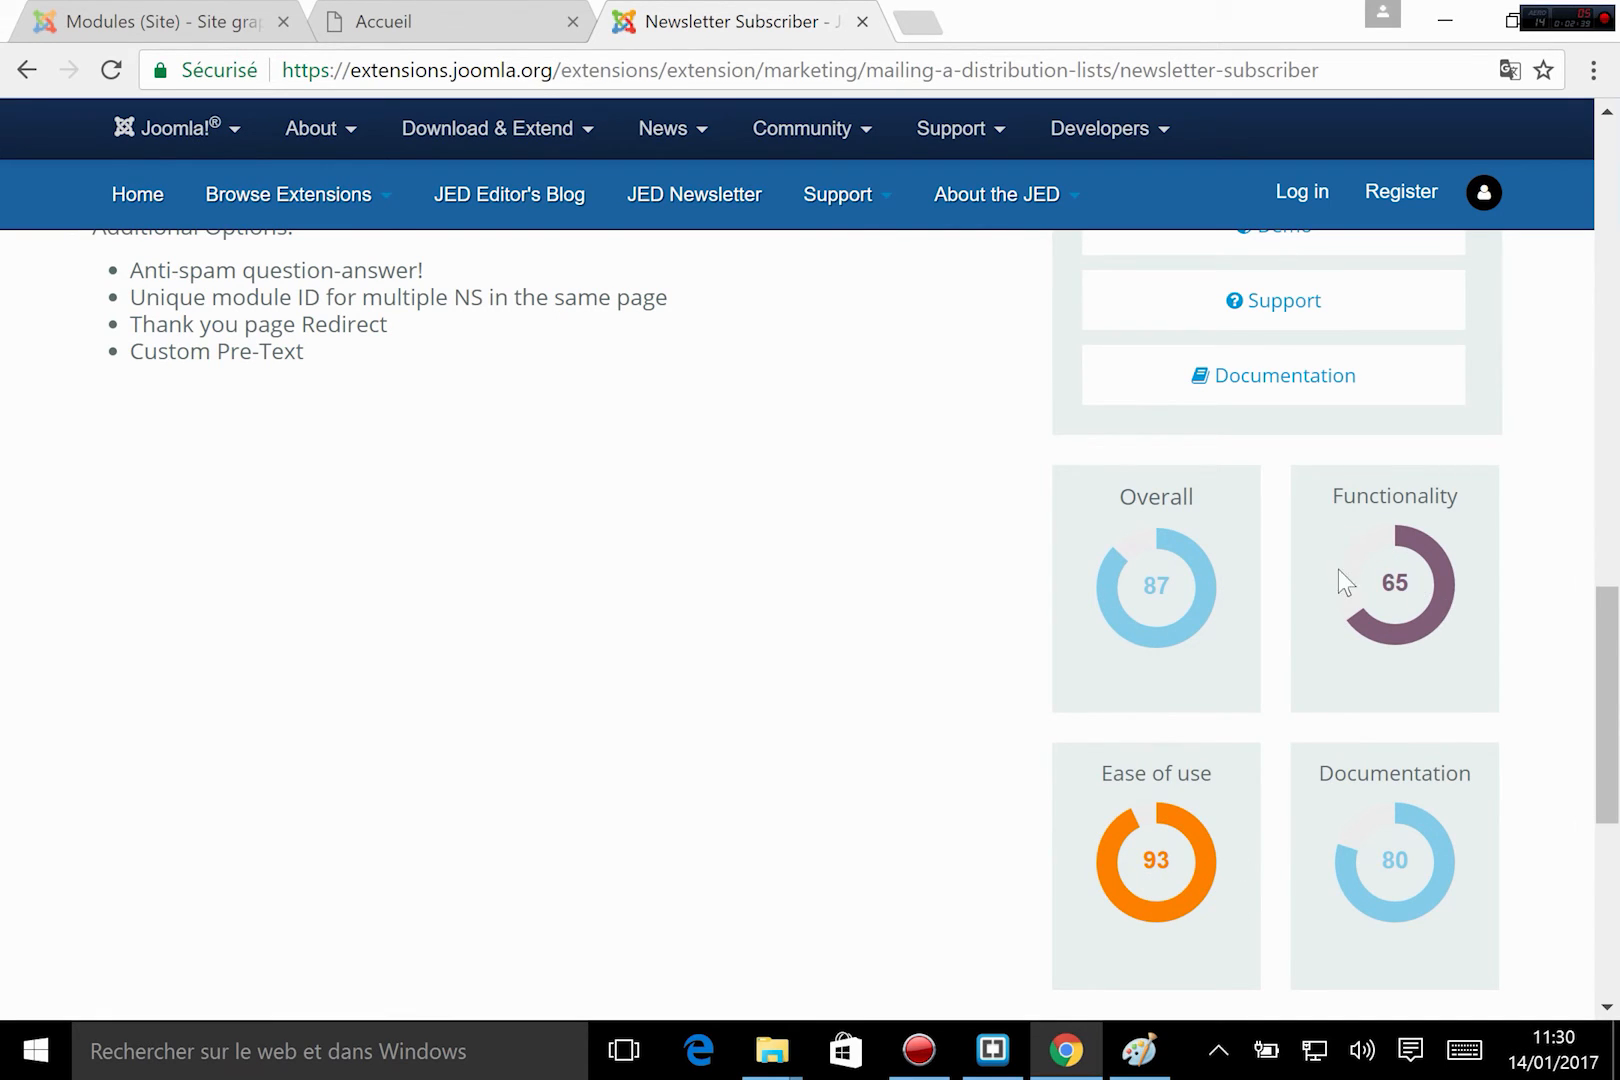
# Request the Newsletter Subscriber download and accept the update notice to continue to the developer's site.
pyautogui.scroll(7, 832, 741)
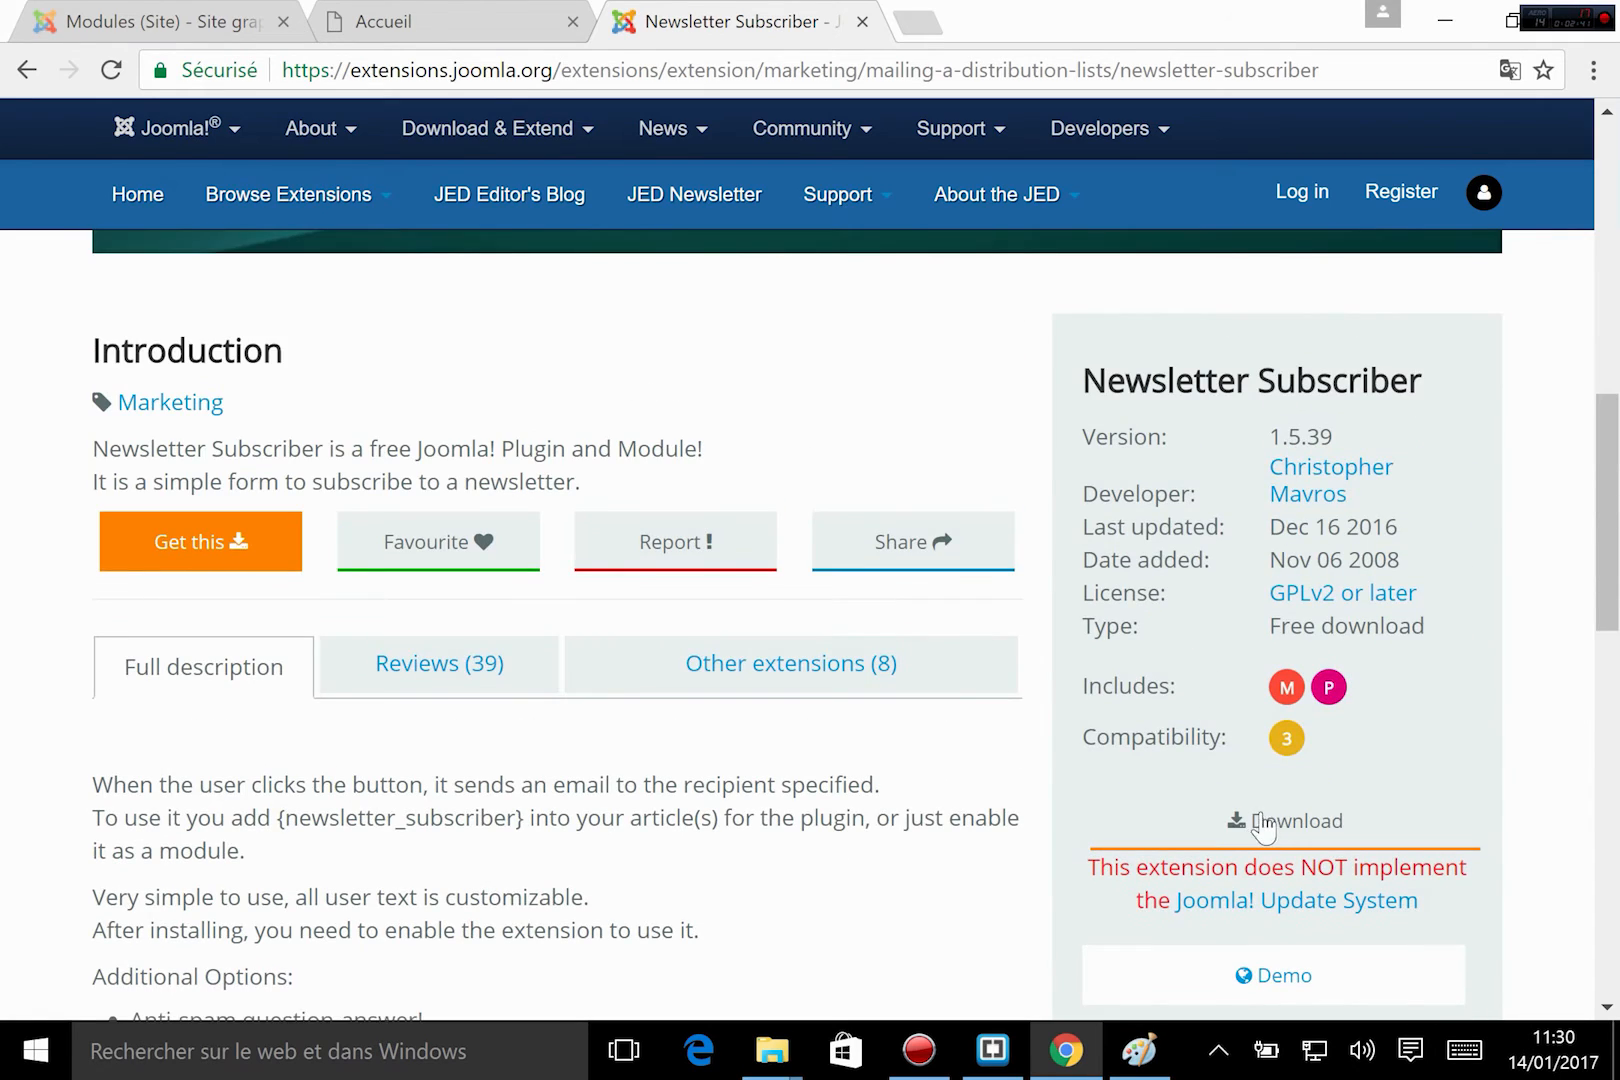
pyautogui.click(1265, 822)
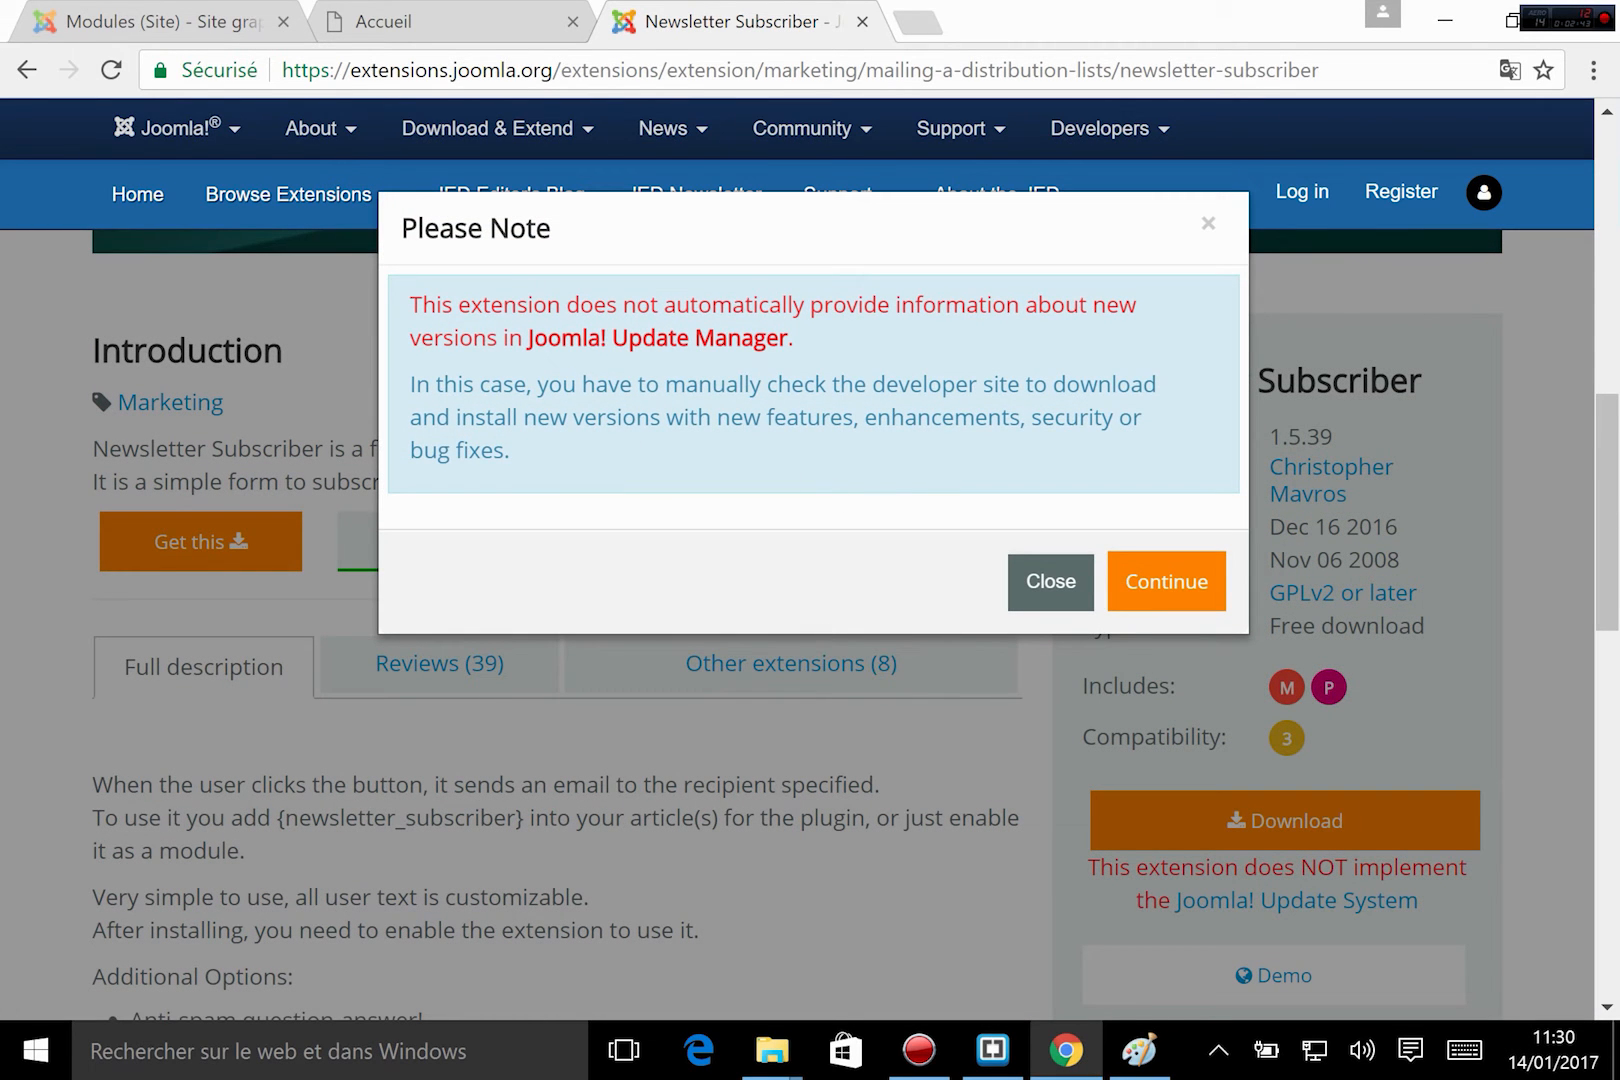
pyautogui.click(1176, 585)
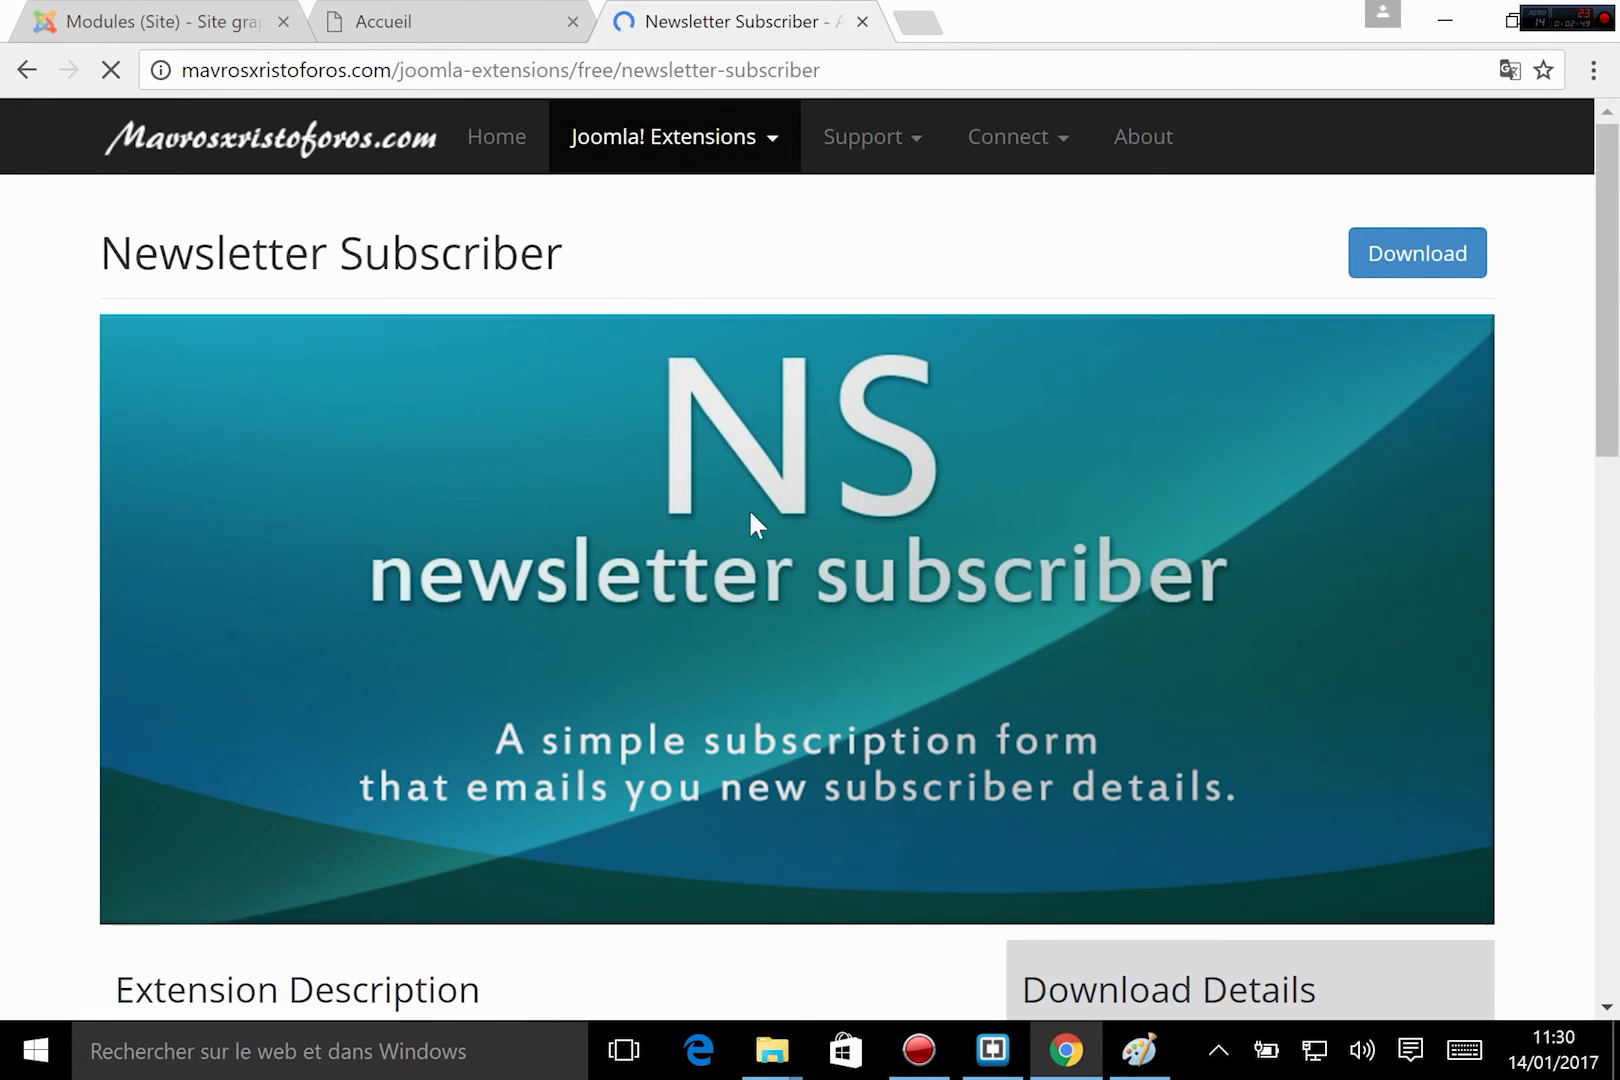
# Download the free Newsletter Subscriber package from the developer's page and open the extension installation page in the Joomla administration.
pyautogui.scroll(-9, 750, 520)
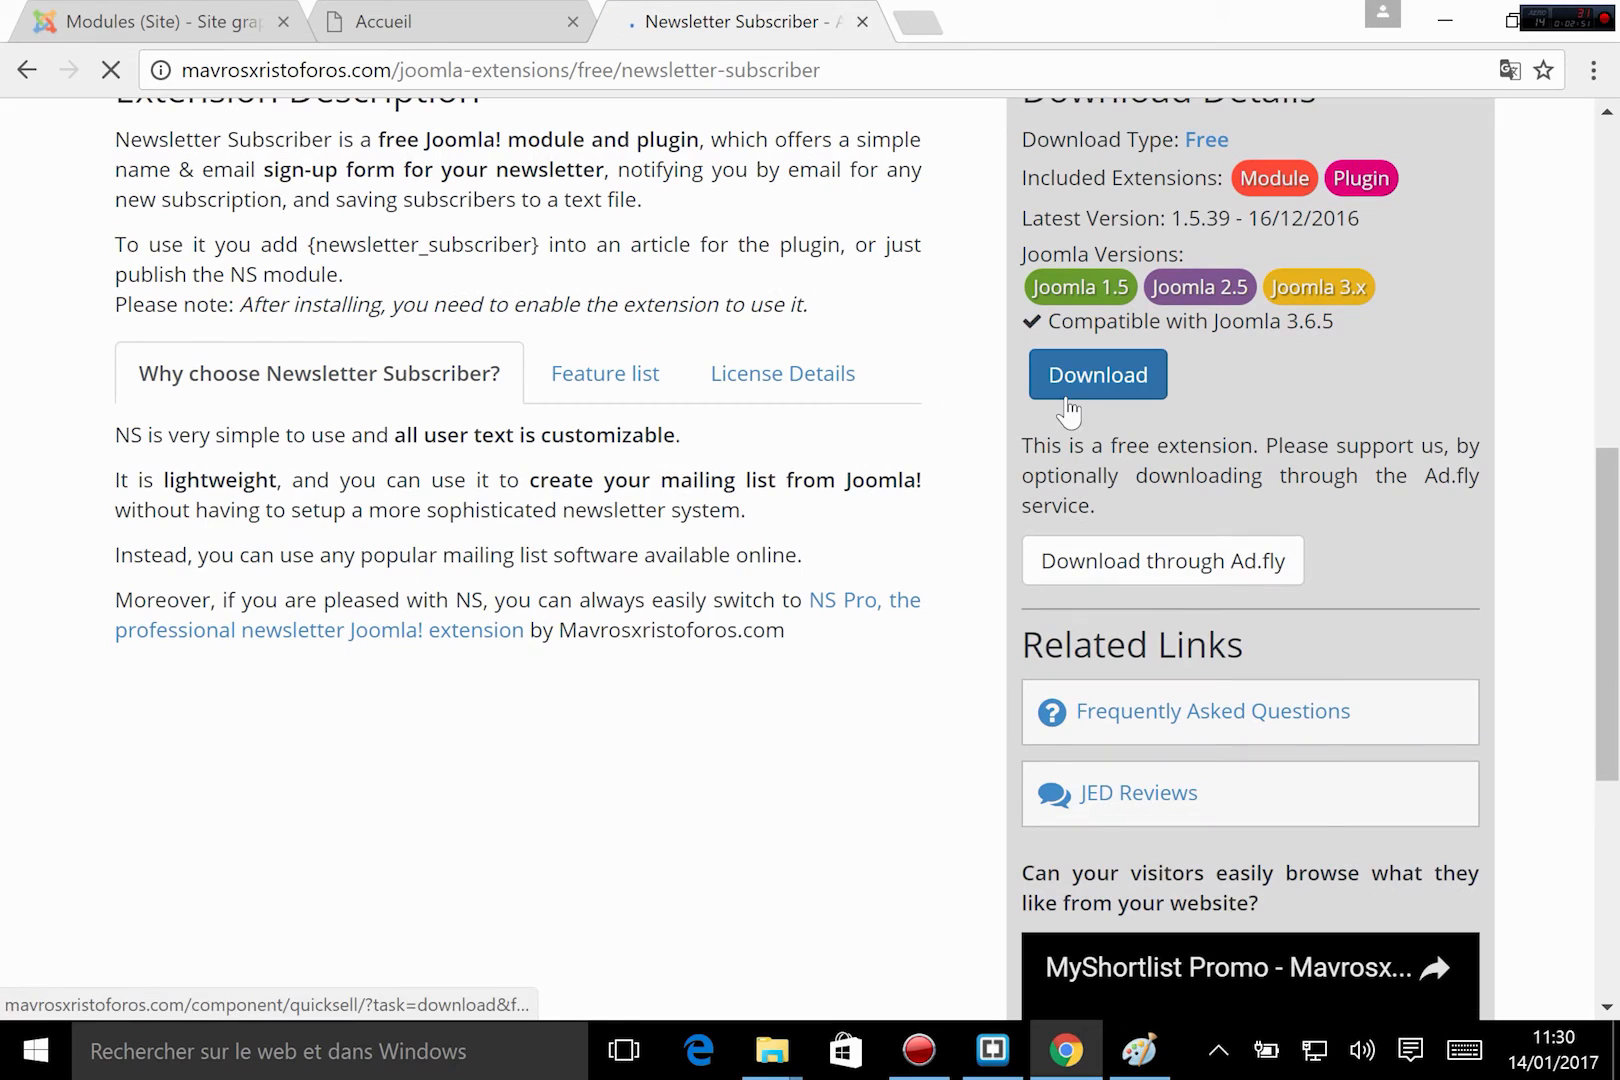
pyautogui.click(1078, 376)
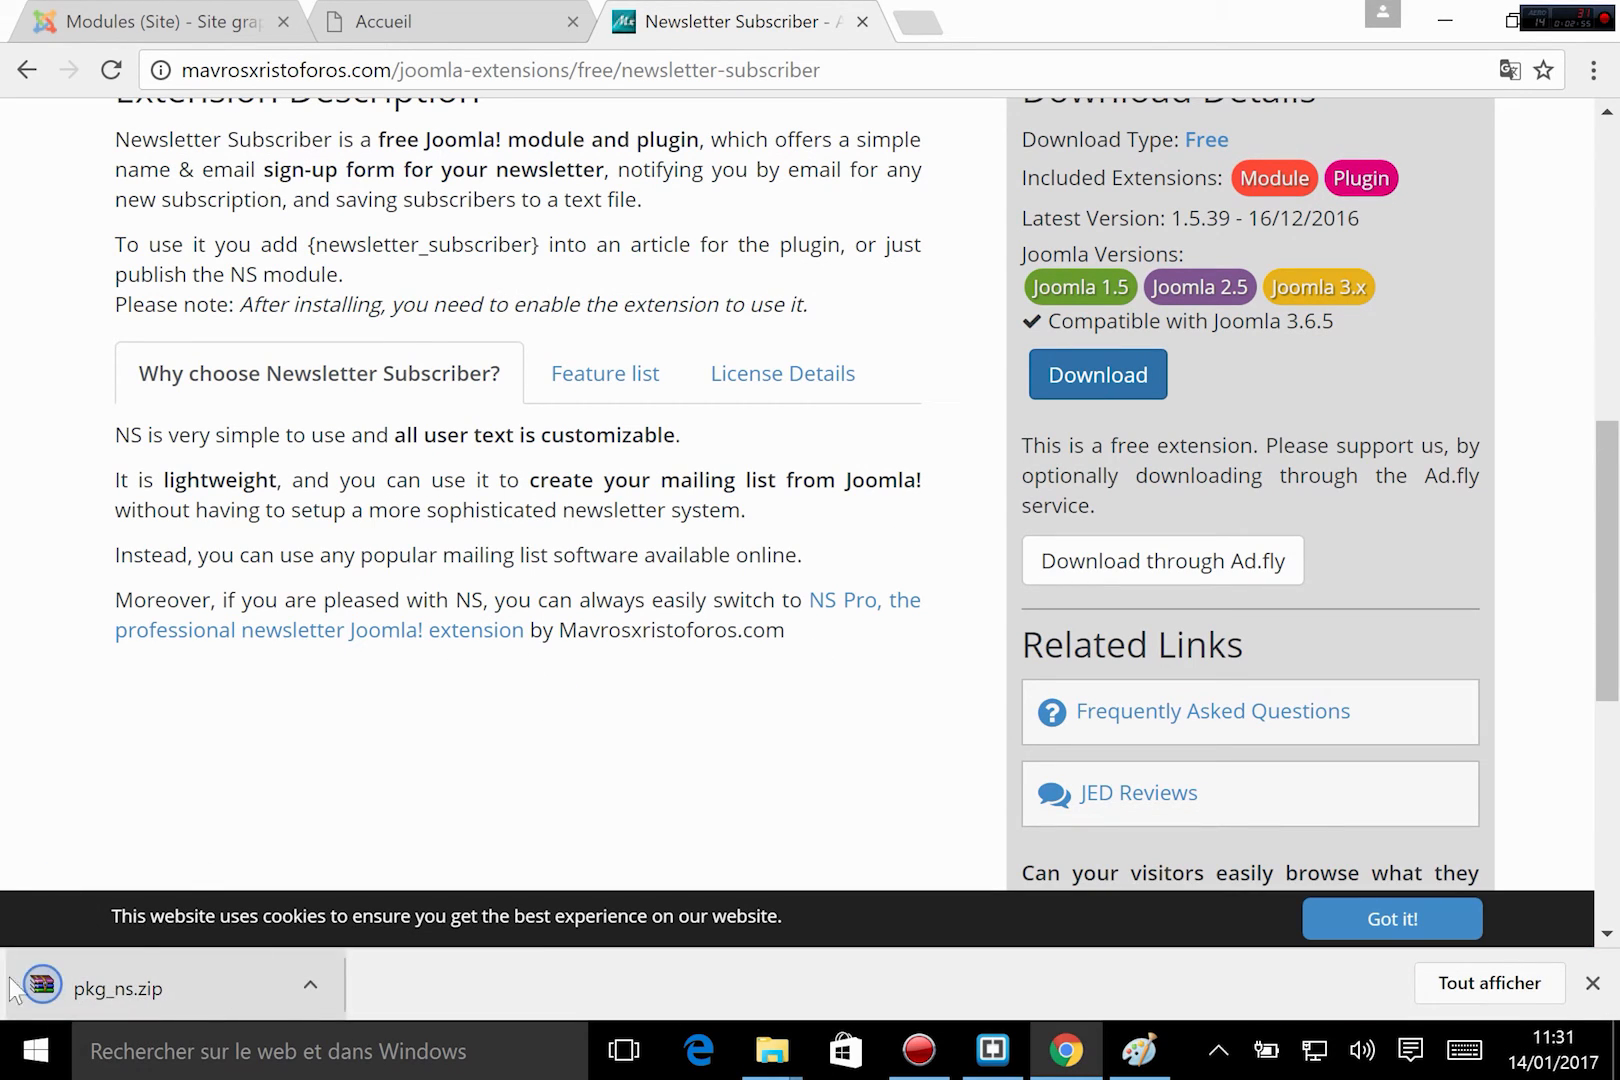
pyautogui.click(202, 14)
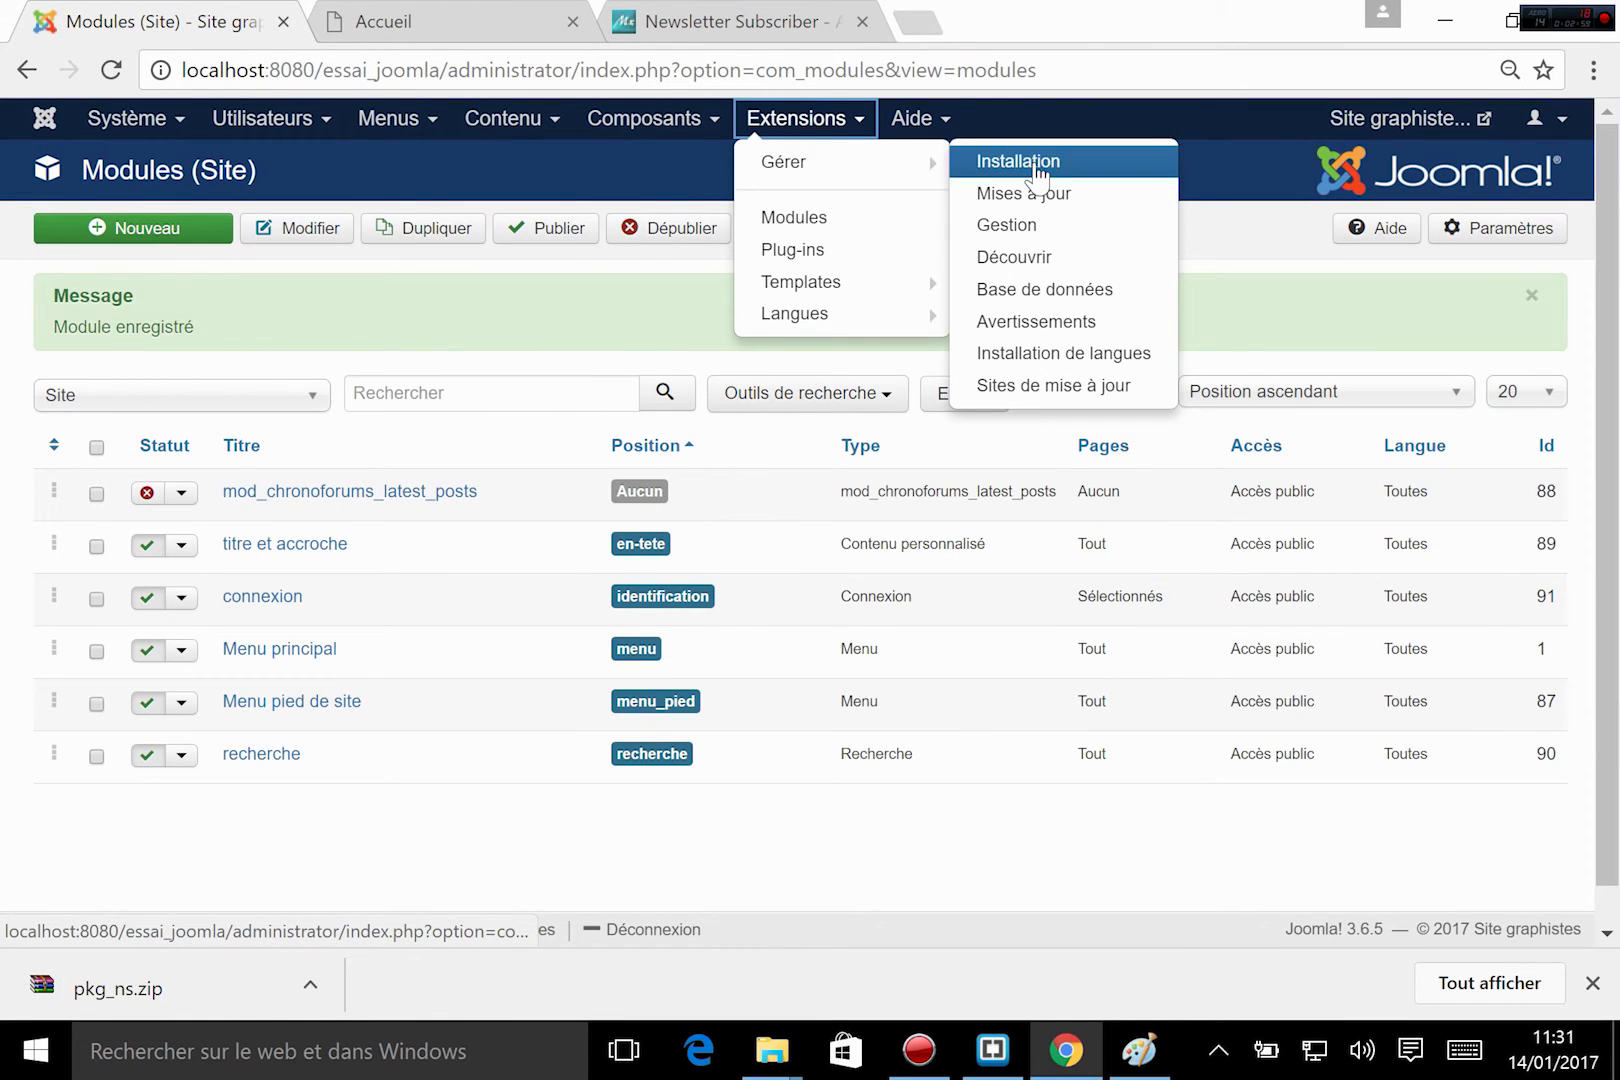
pyautogui.click(1033, 160)
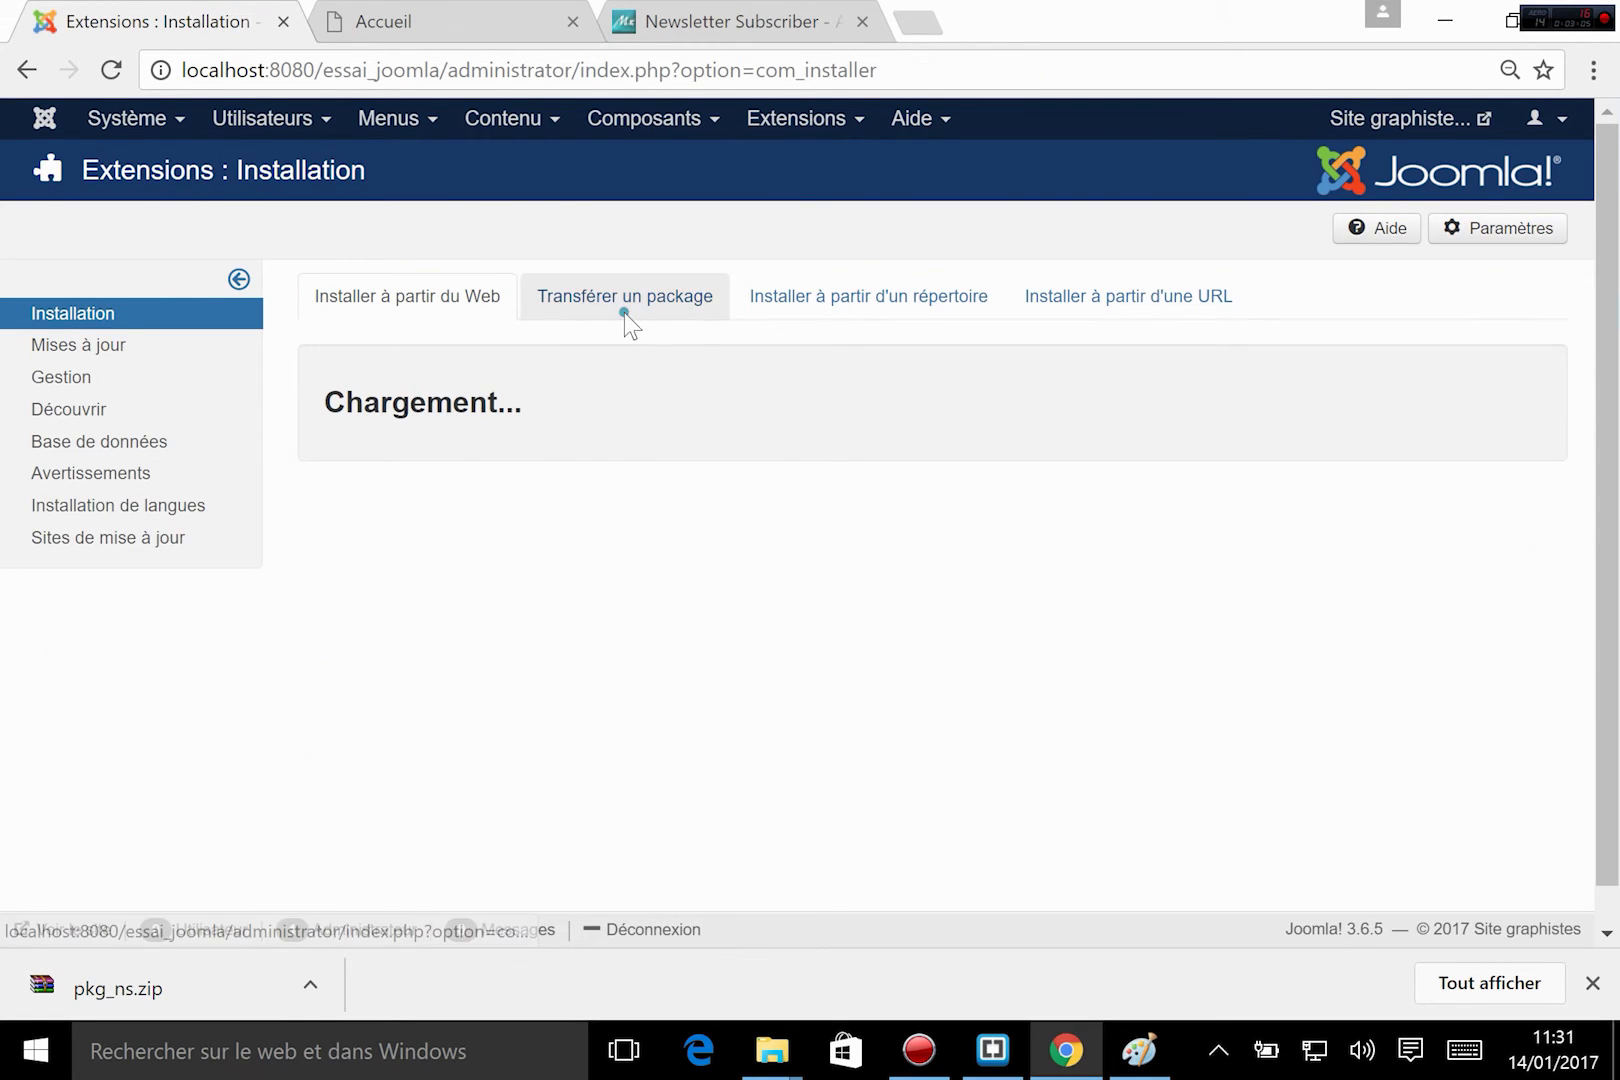
# Upload and install the pkg_ns package from the Téléchargements folder as a Joomla extension.
pyautogui.click(645, 298)
pyautogui.click(624, 462)
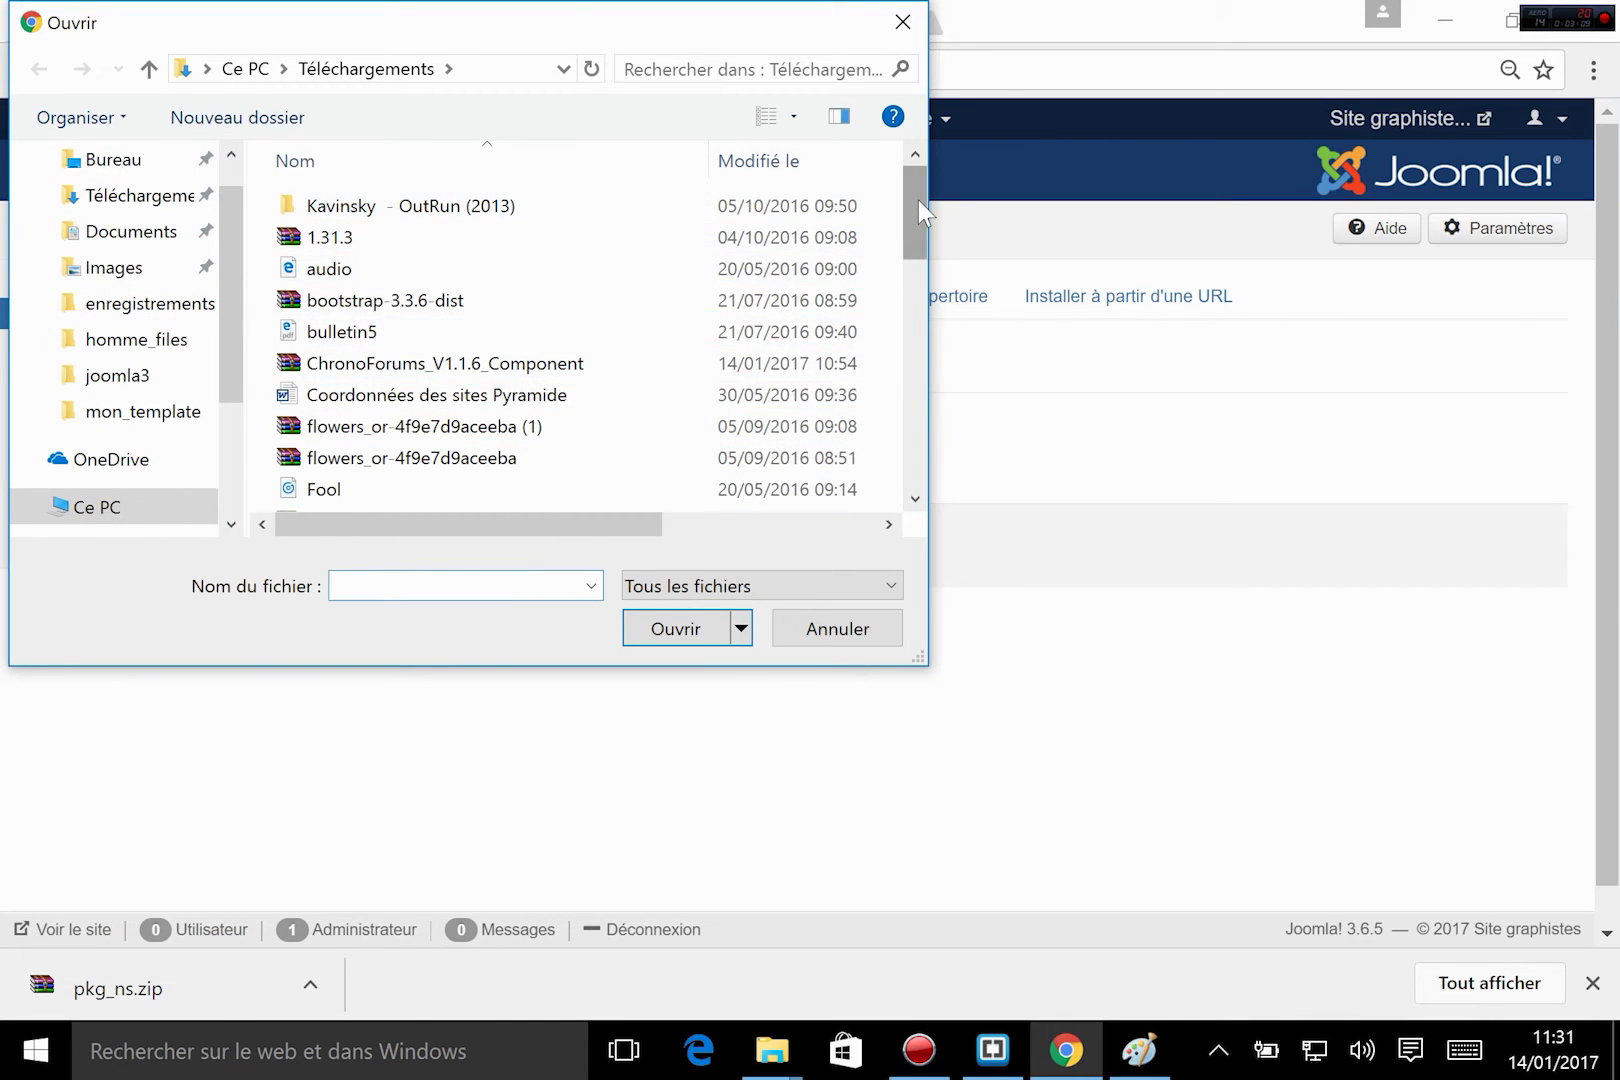
pyautogui.moveTo(918, 202); pyautogui.dragTo(900, 420)
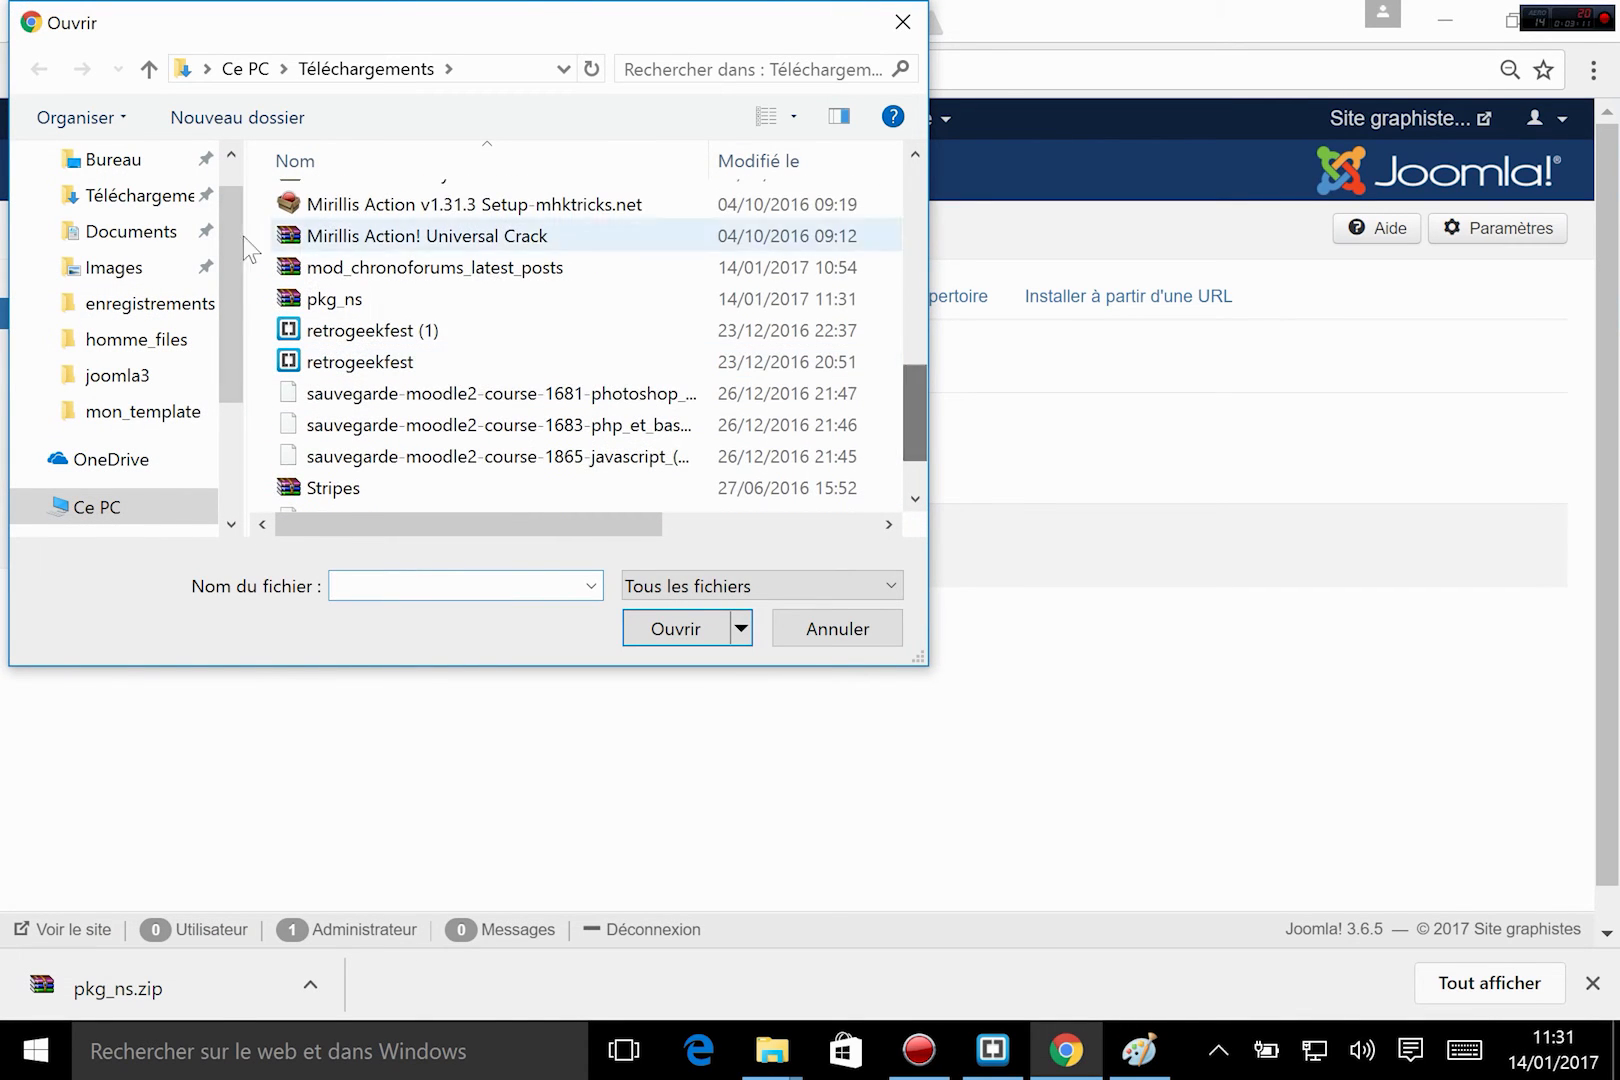
pyautogui.doubleClick(340, 299)
pyautogui.click(620, 526)
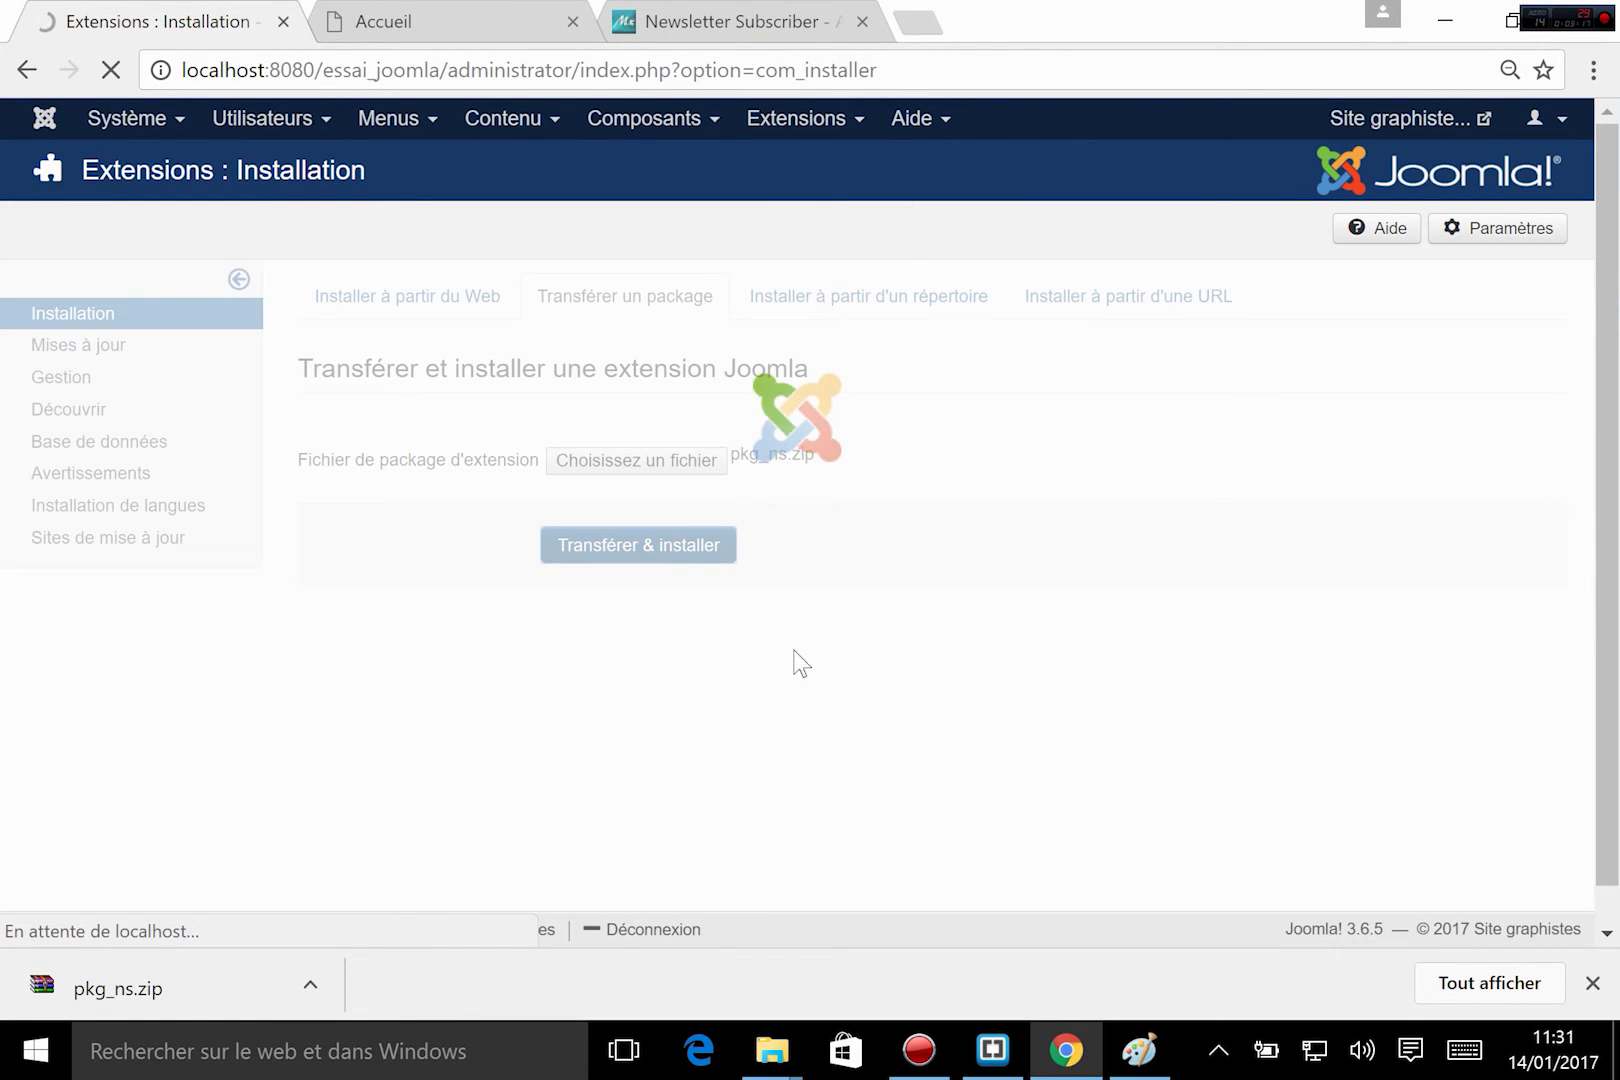
# Review the extension types included with Newsletter Subscriber on the developer's page and view the site's home page.
pyautogui.click(669, 10)
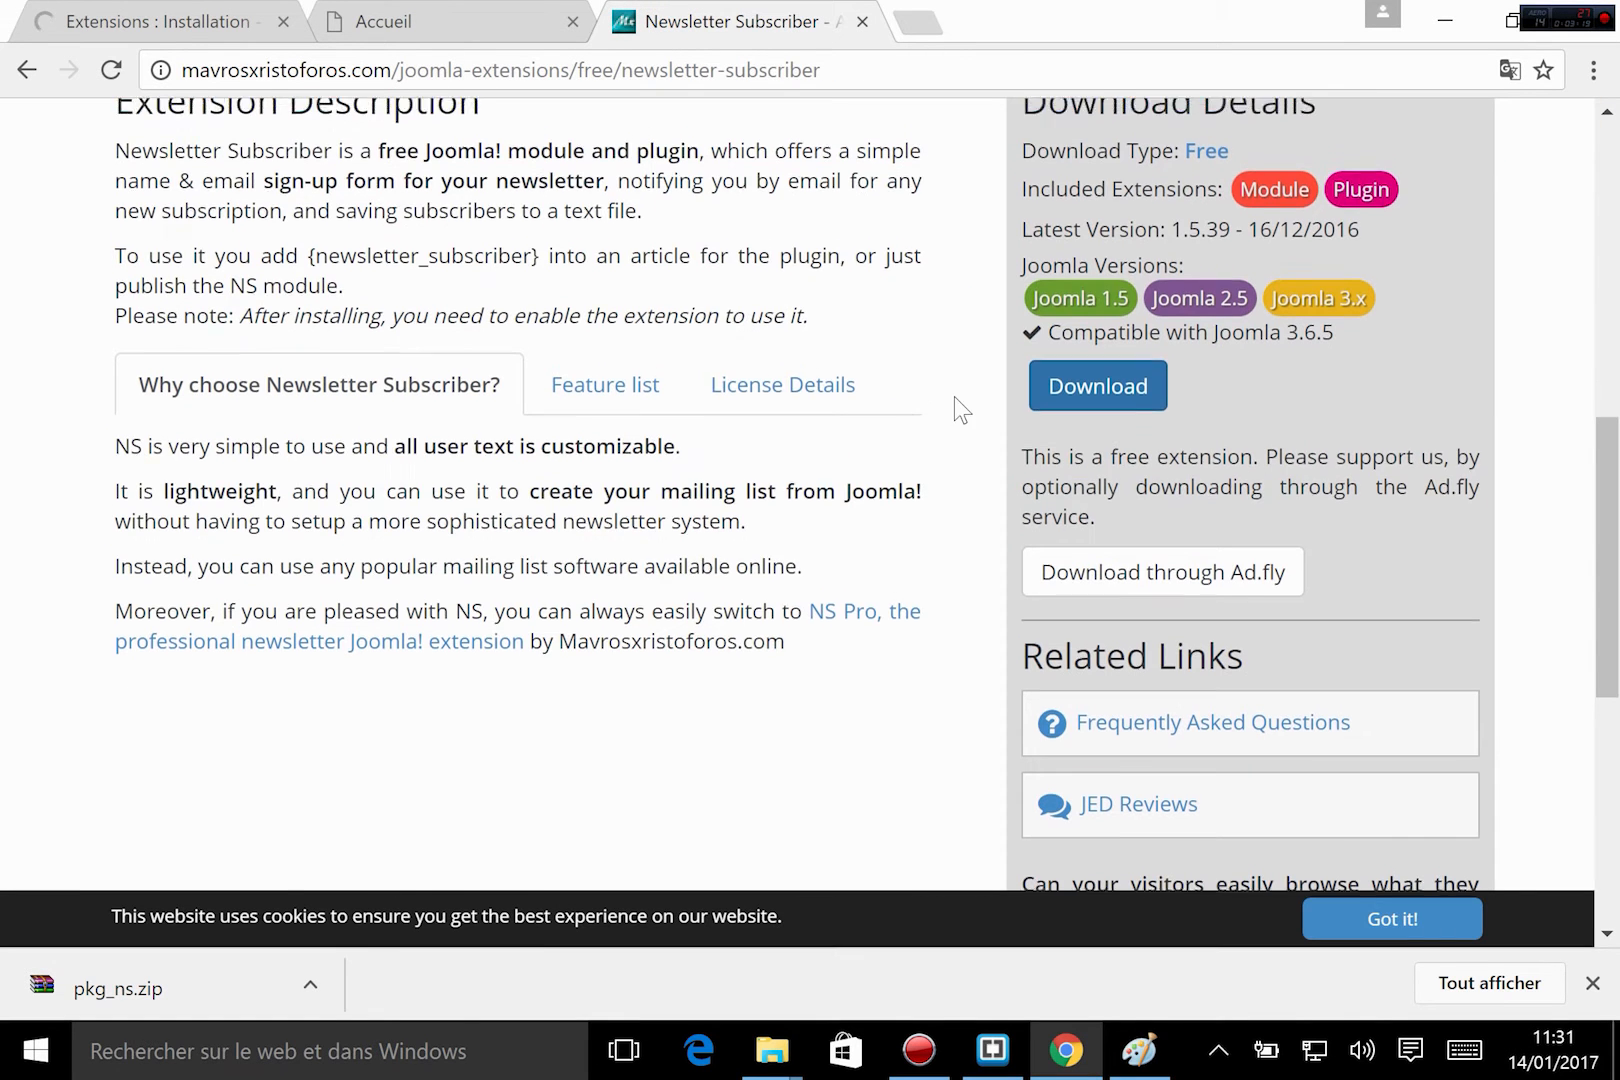
pyautogui.scroll(4, 1060, 478)
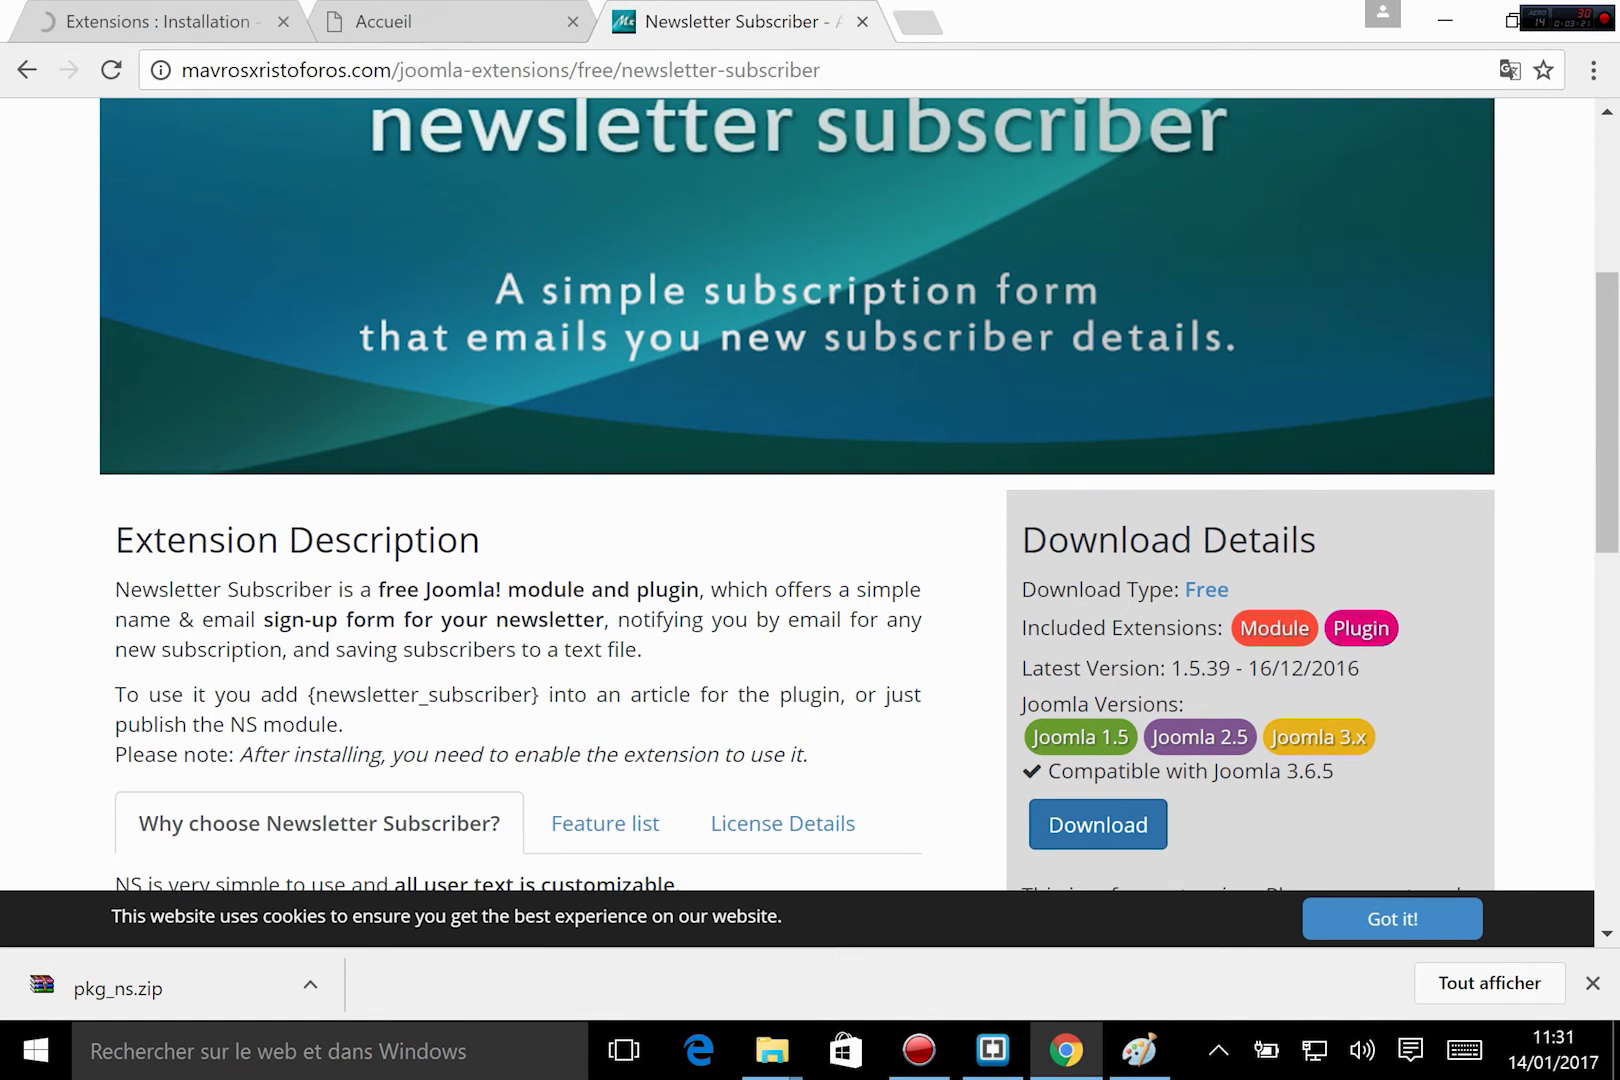
pyautogui.doubleClick(1351, 614)
pyautogui.click(1385, 605)
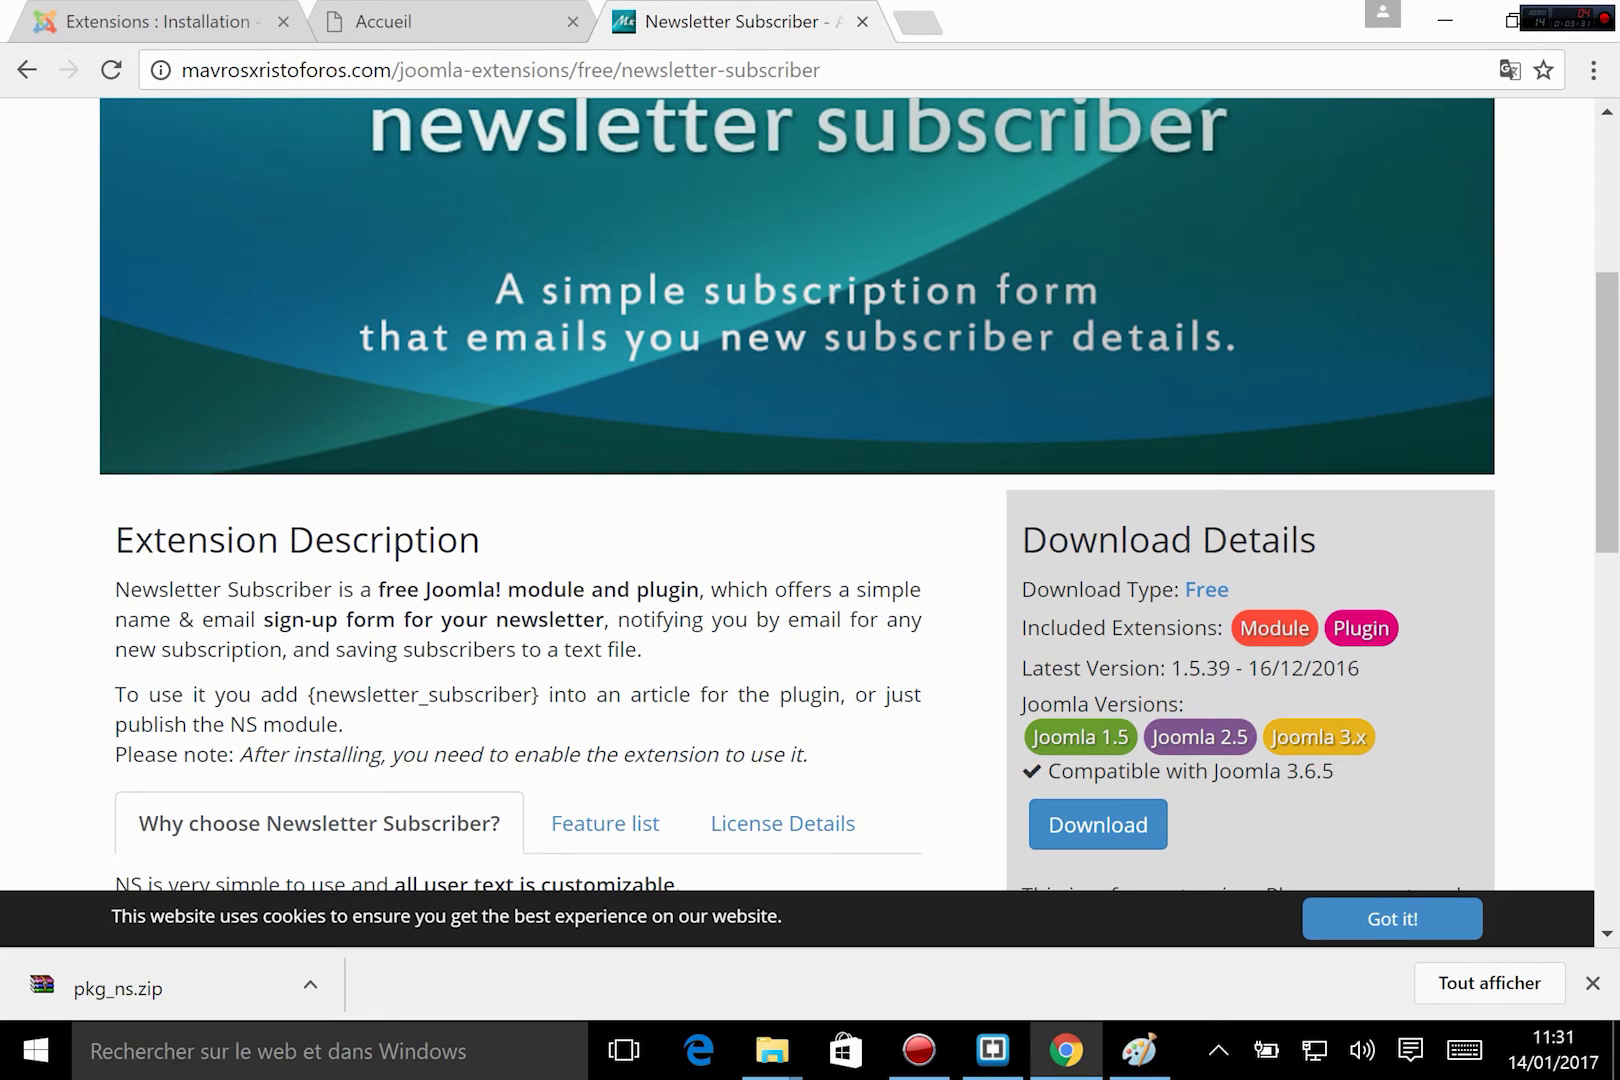
pyautogui.click(381, 20)
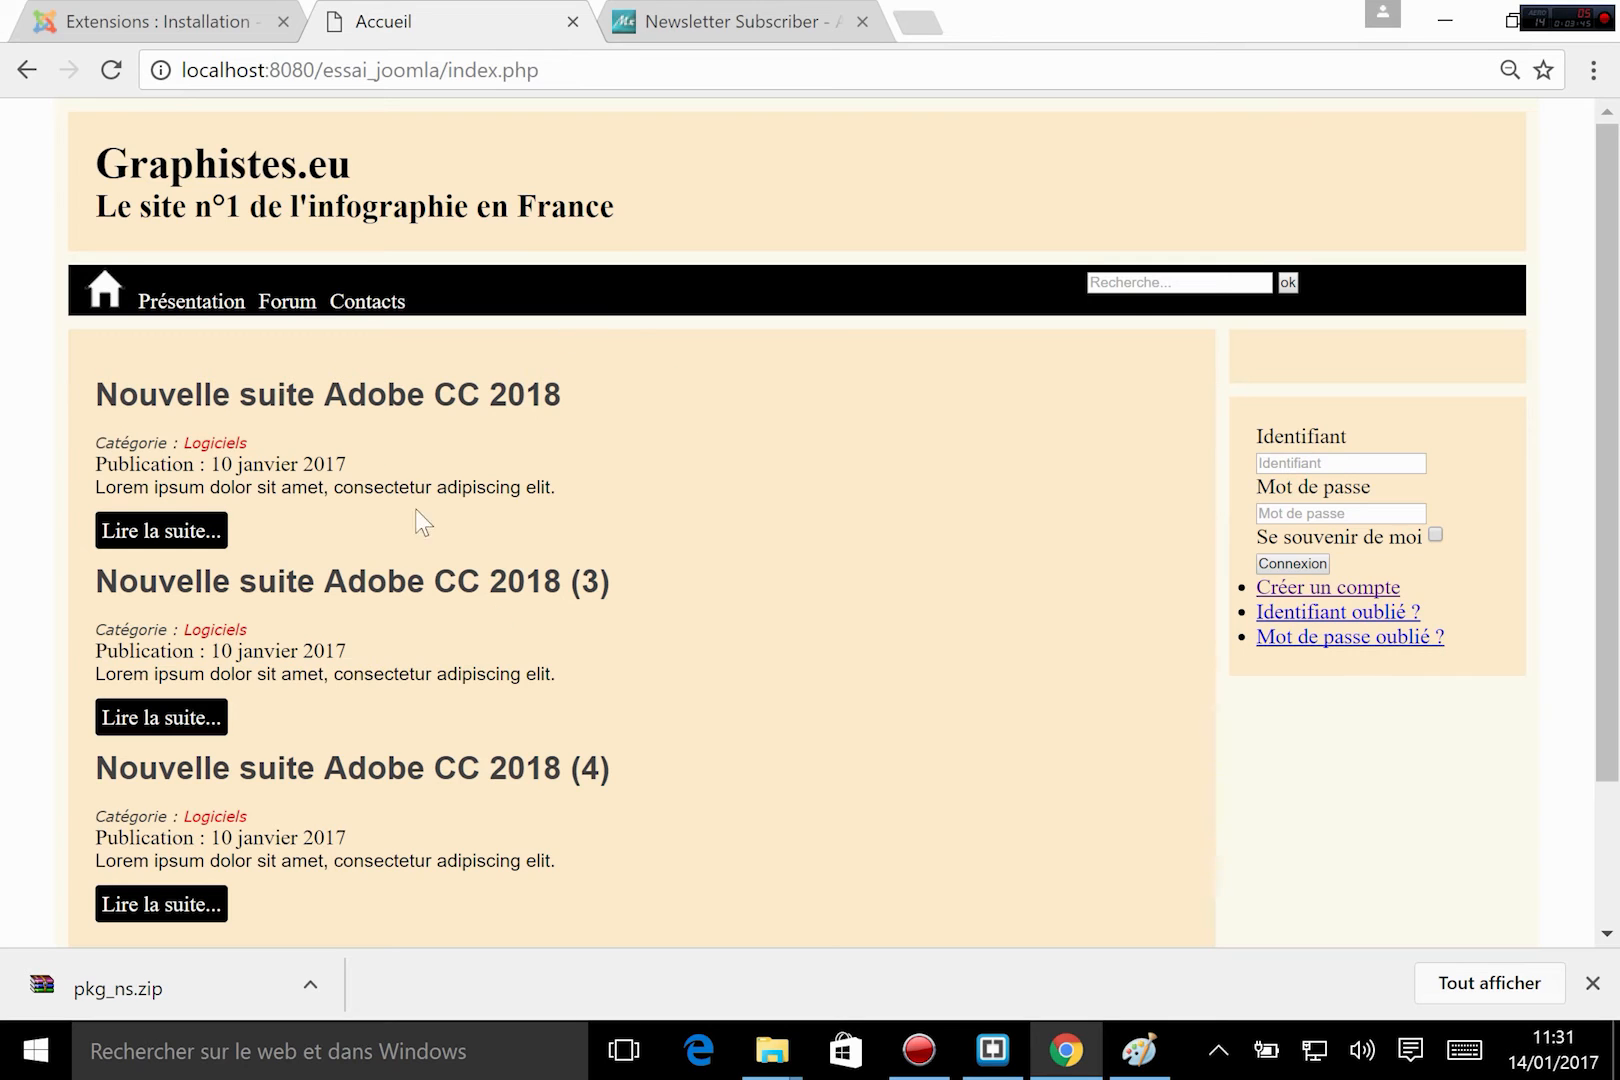
# Open the Newsletter Subscriber module for editing from the site's module list in the Joomla administration.
pyautogui.click(120, 15)
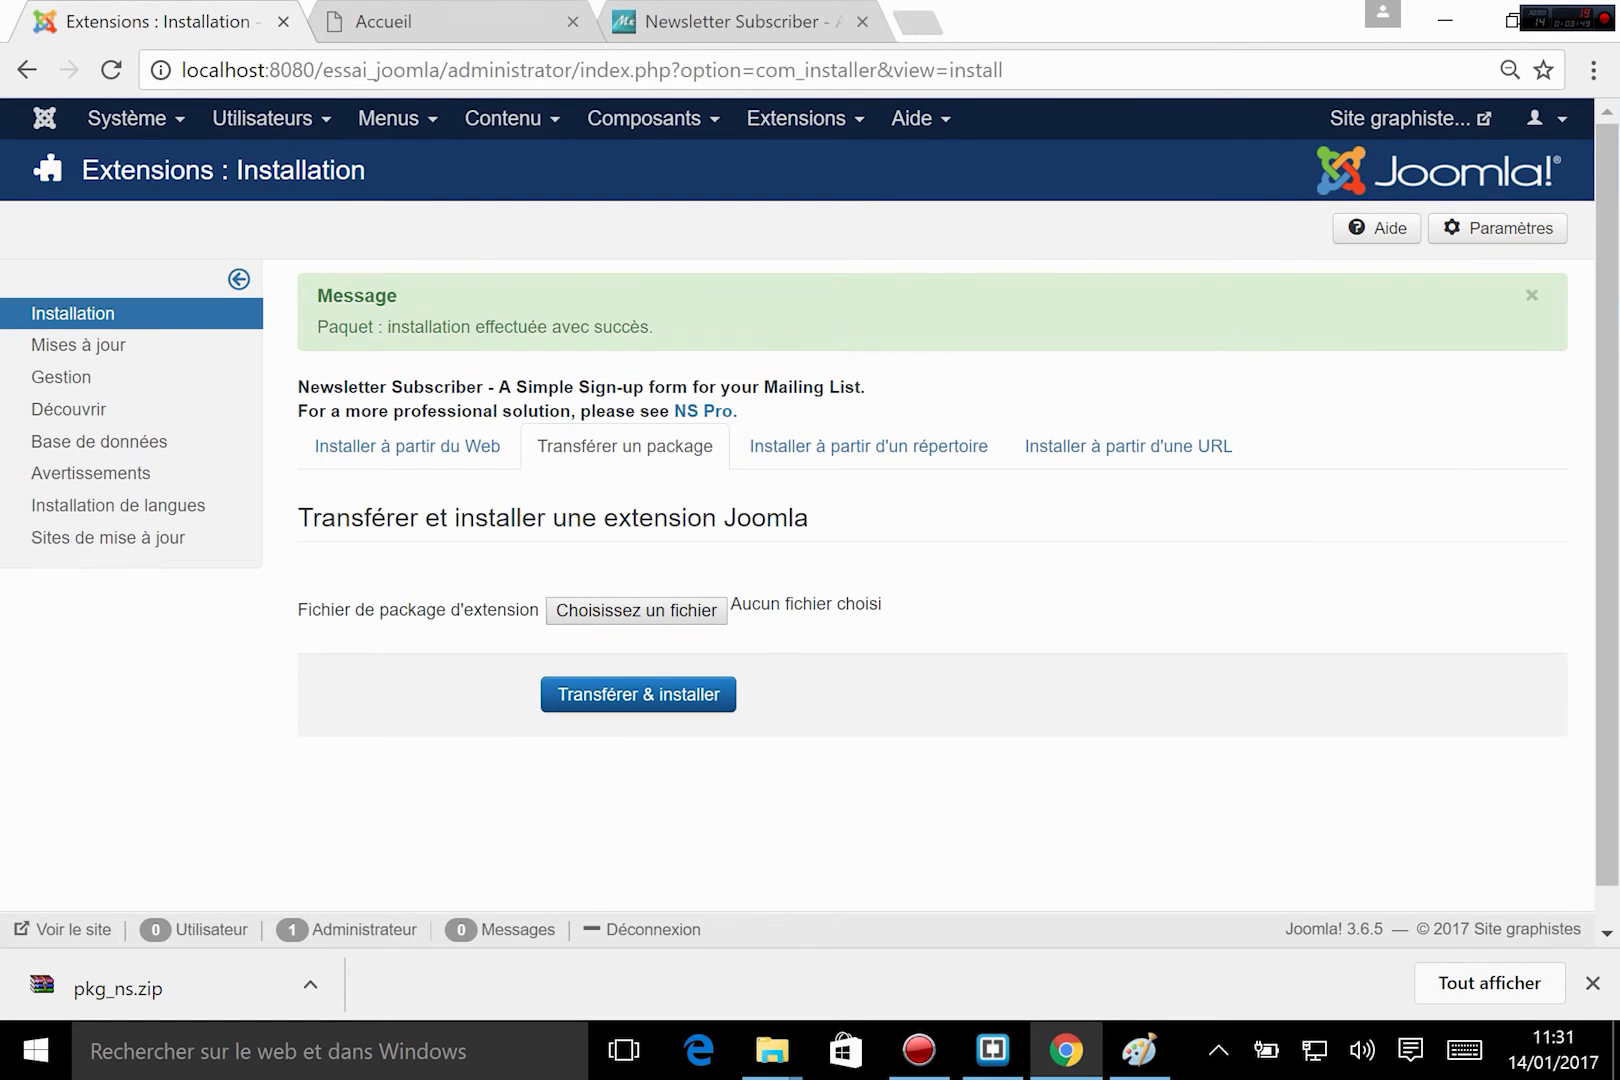
pyautogui.click(808, 119)
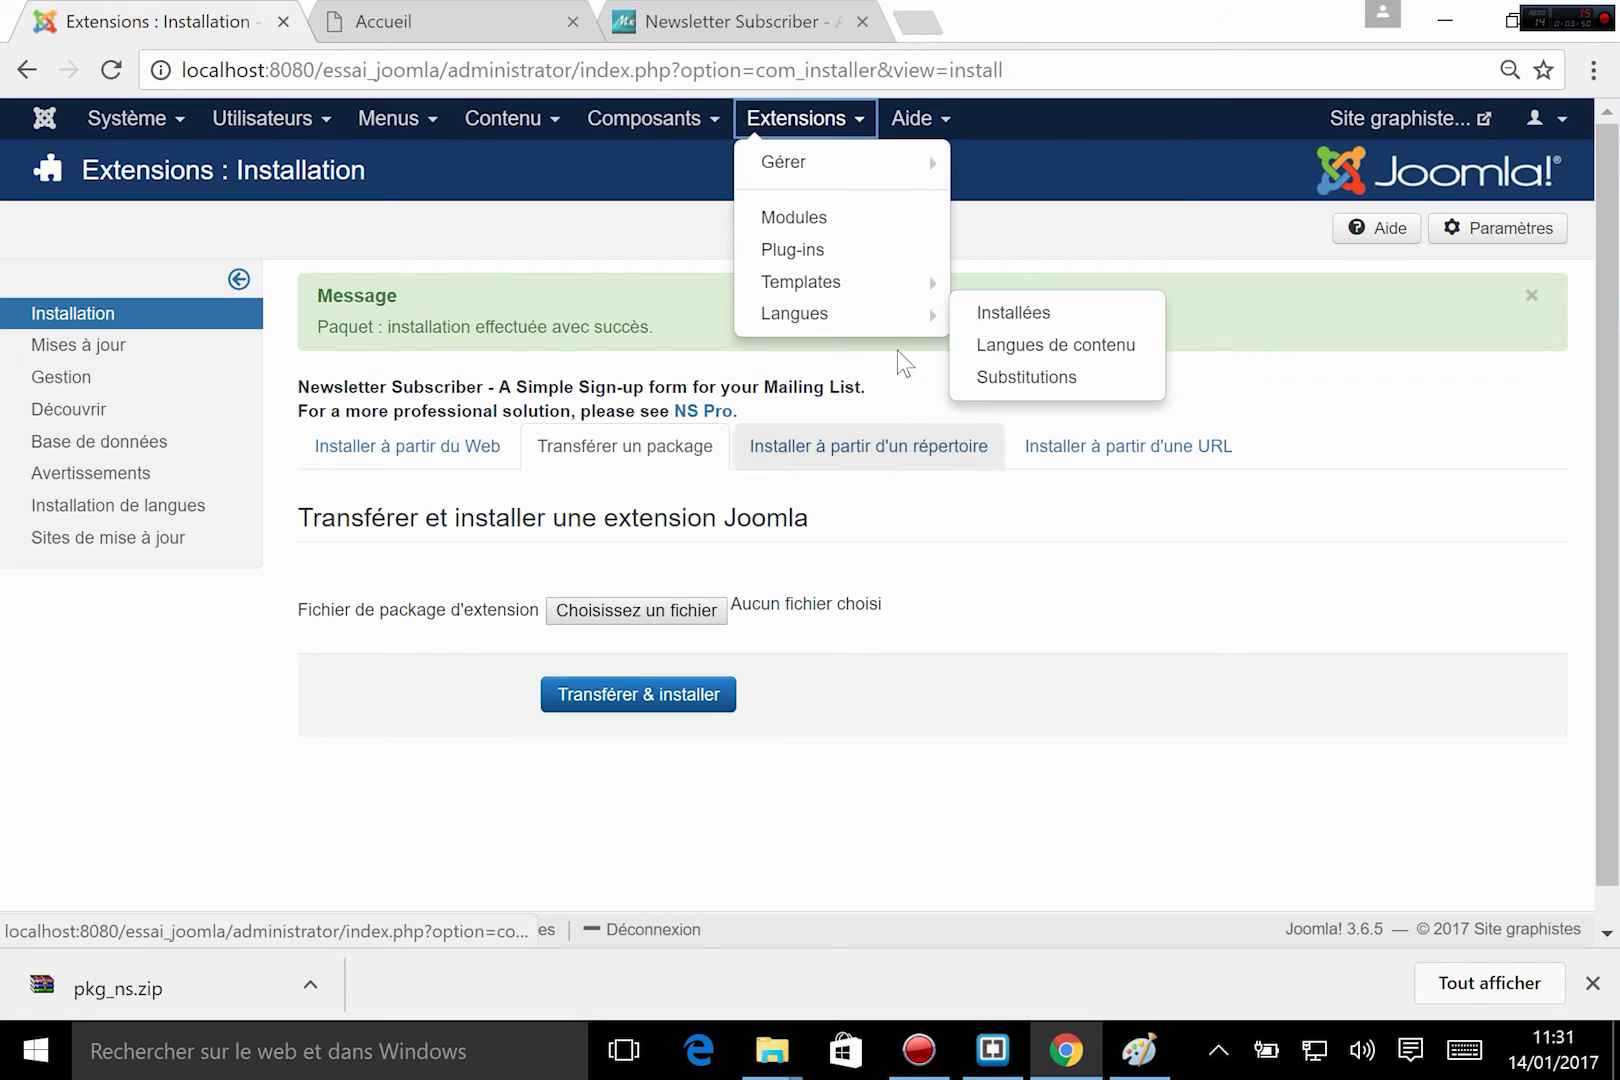
pyautogui.click(836, 225)
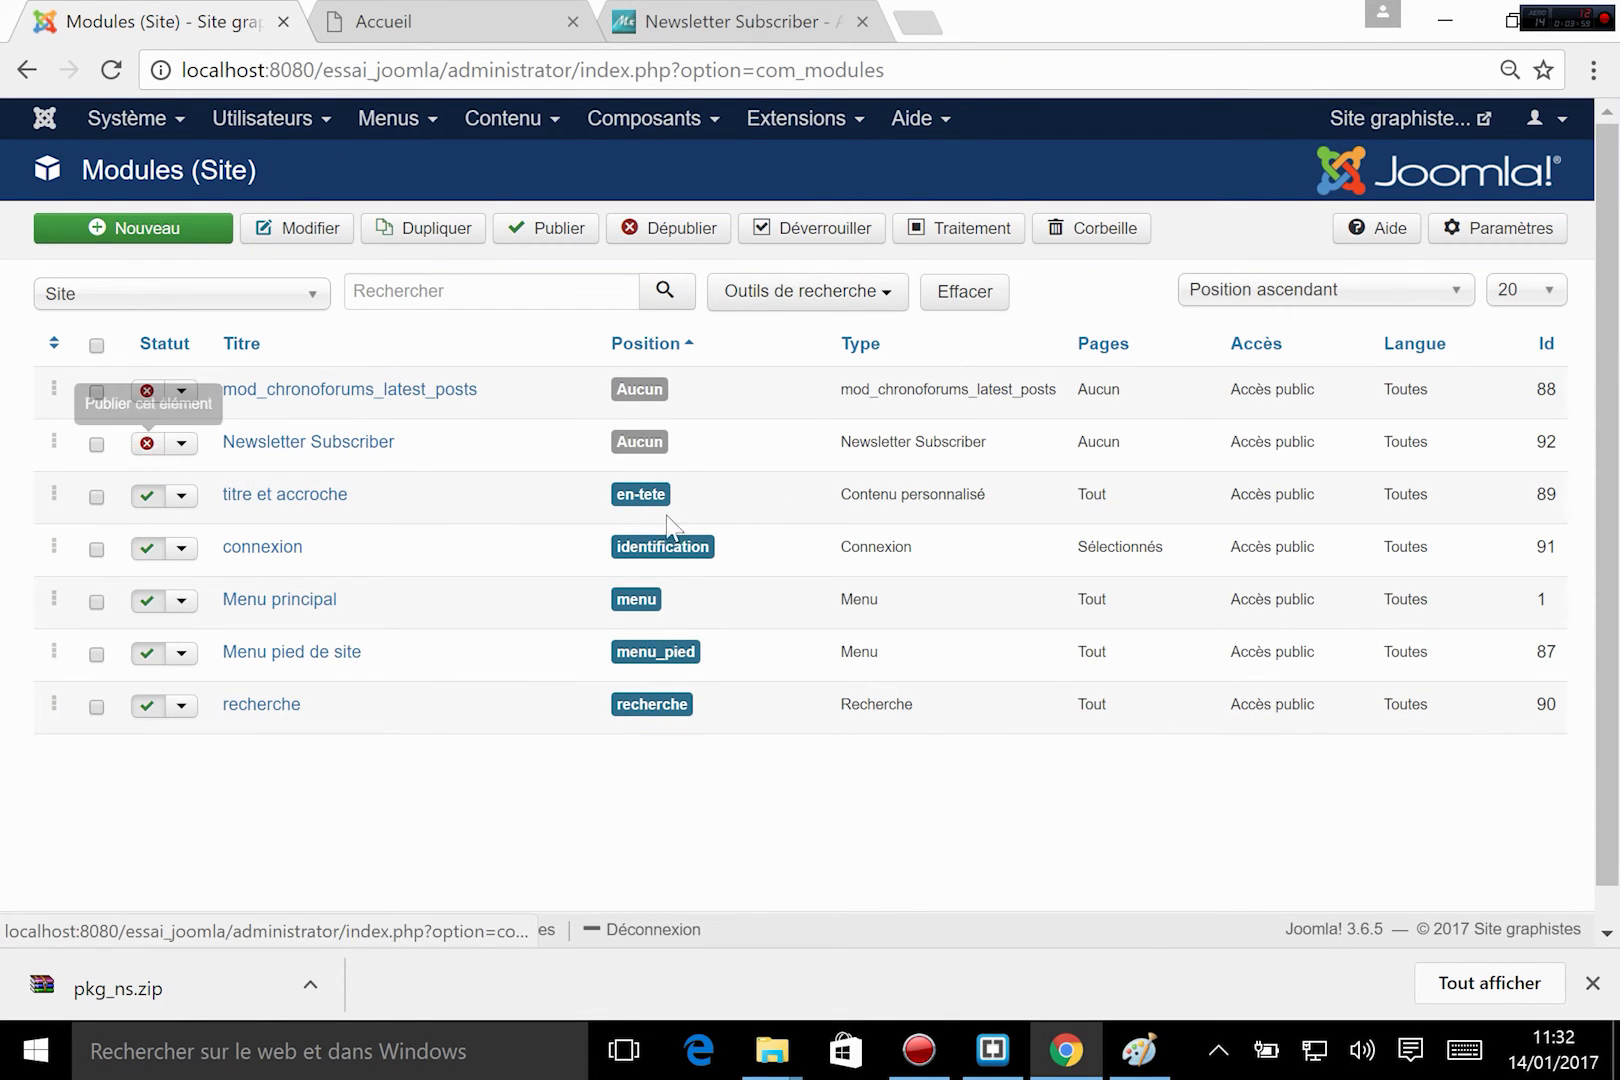
pyautogui.click(290, 442)
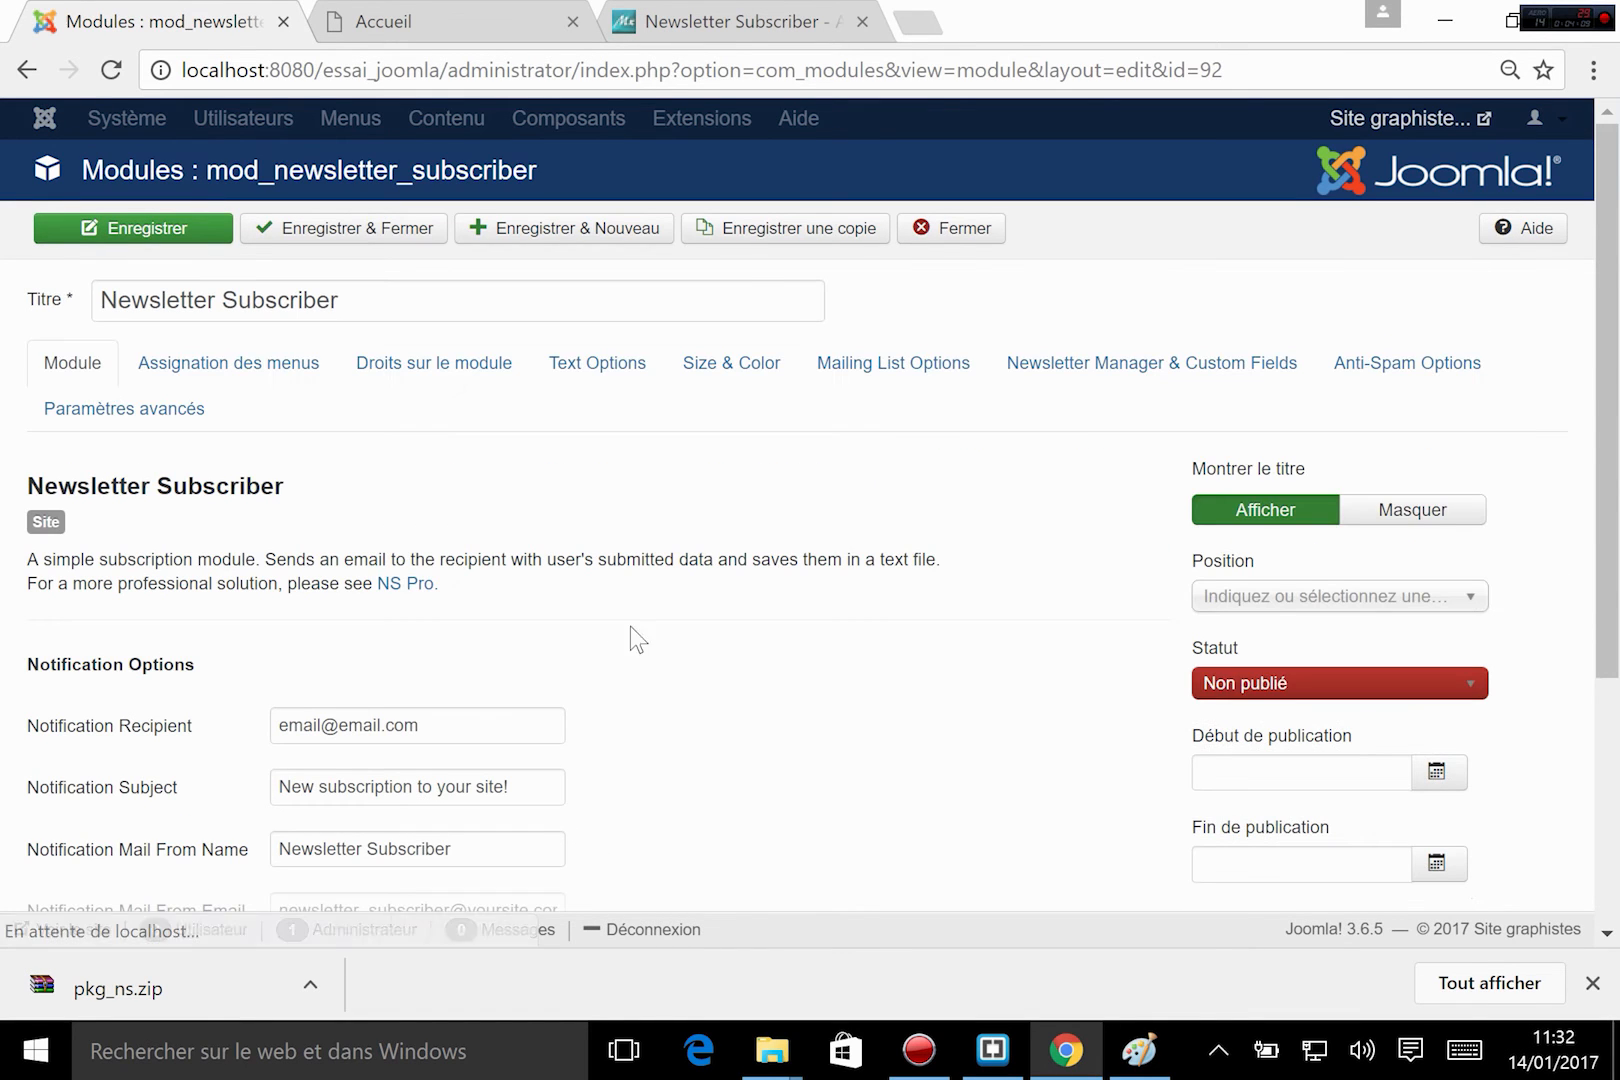
pyautogui.scroll(-2, 415, 435)
pyautogui.moveTo(82, 582)
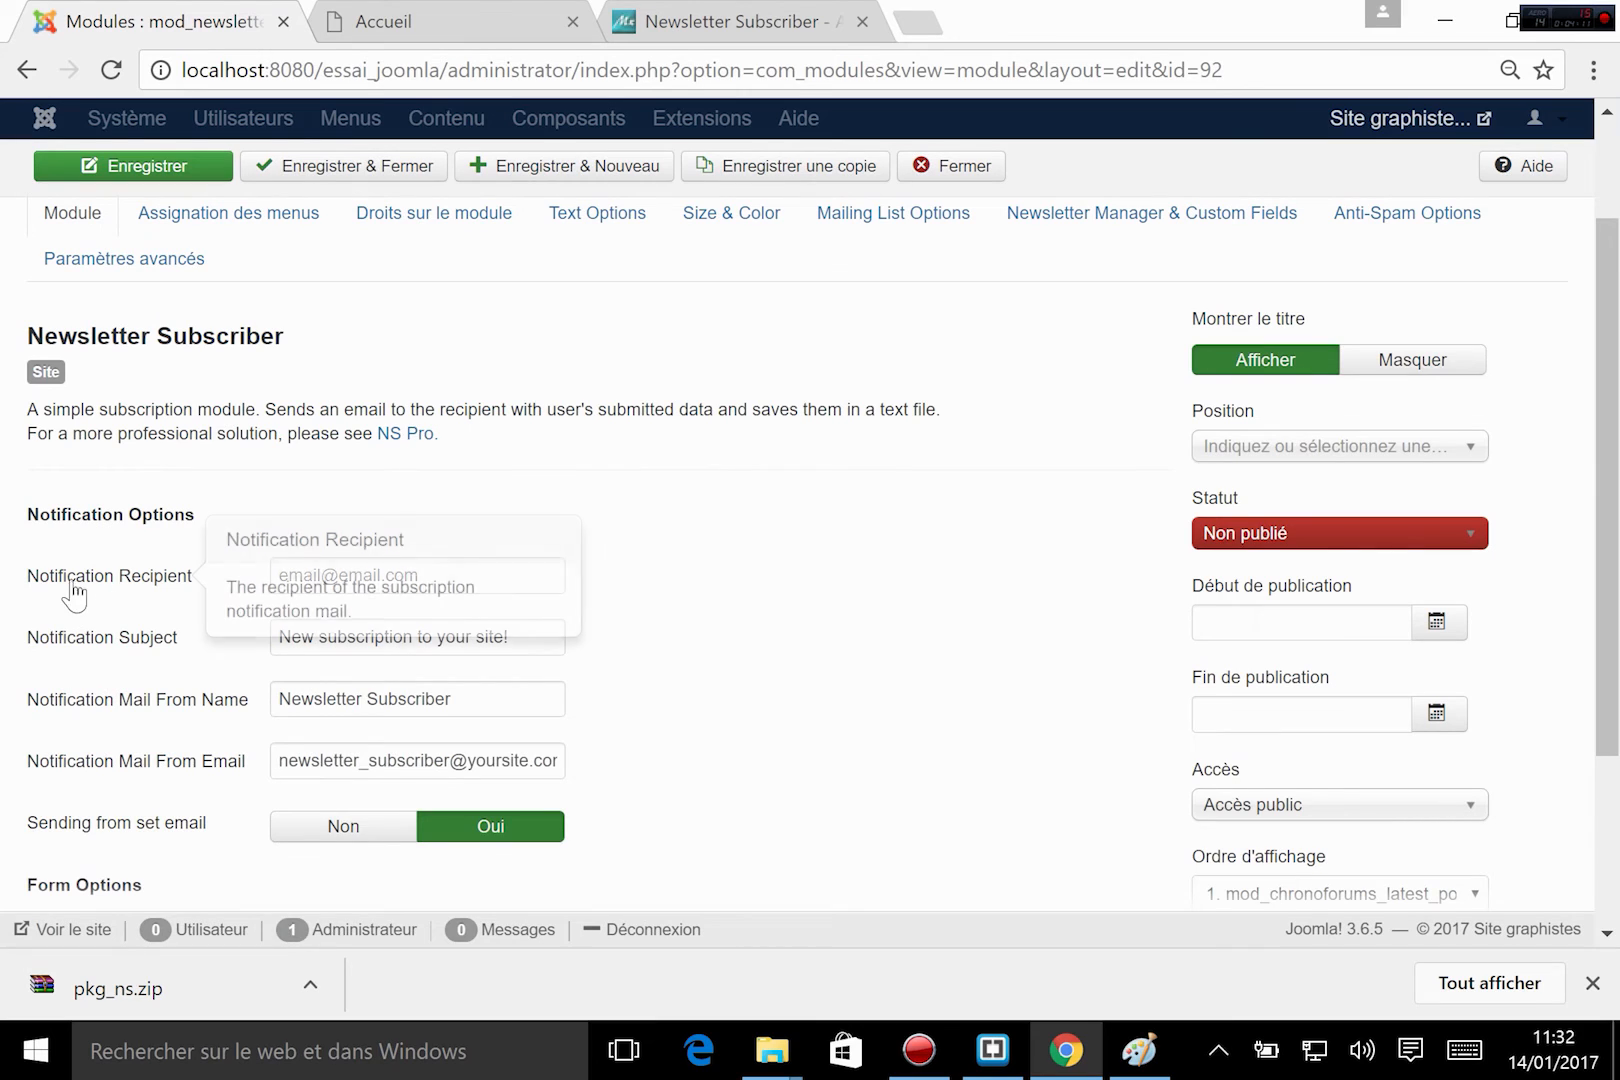
pyautogui.scroll(2, 702, 550)
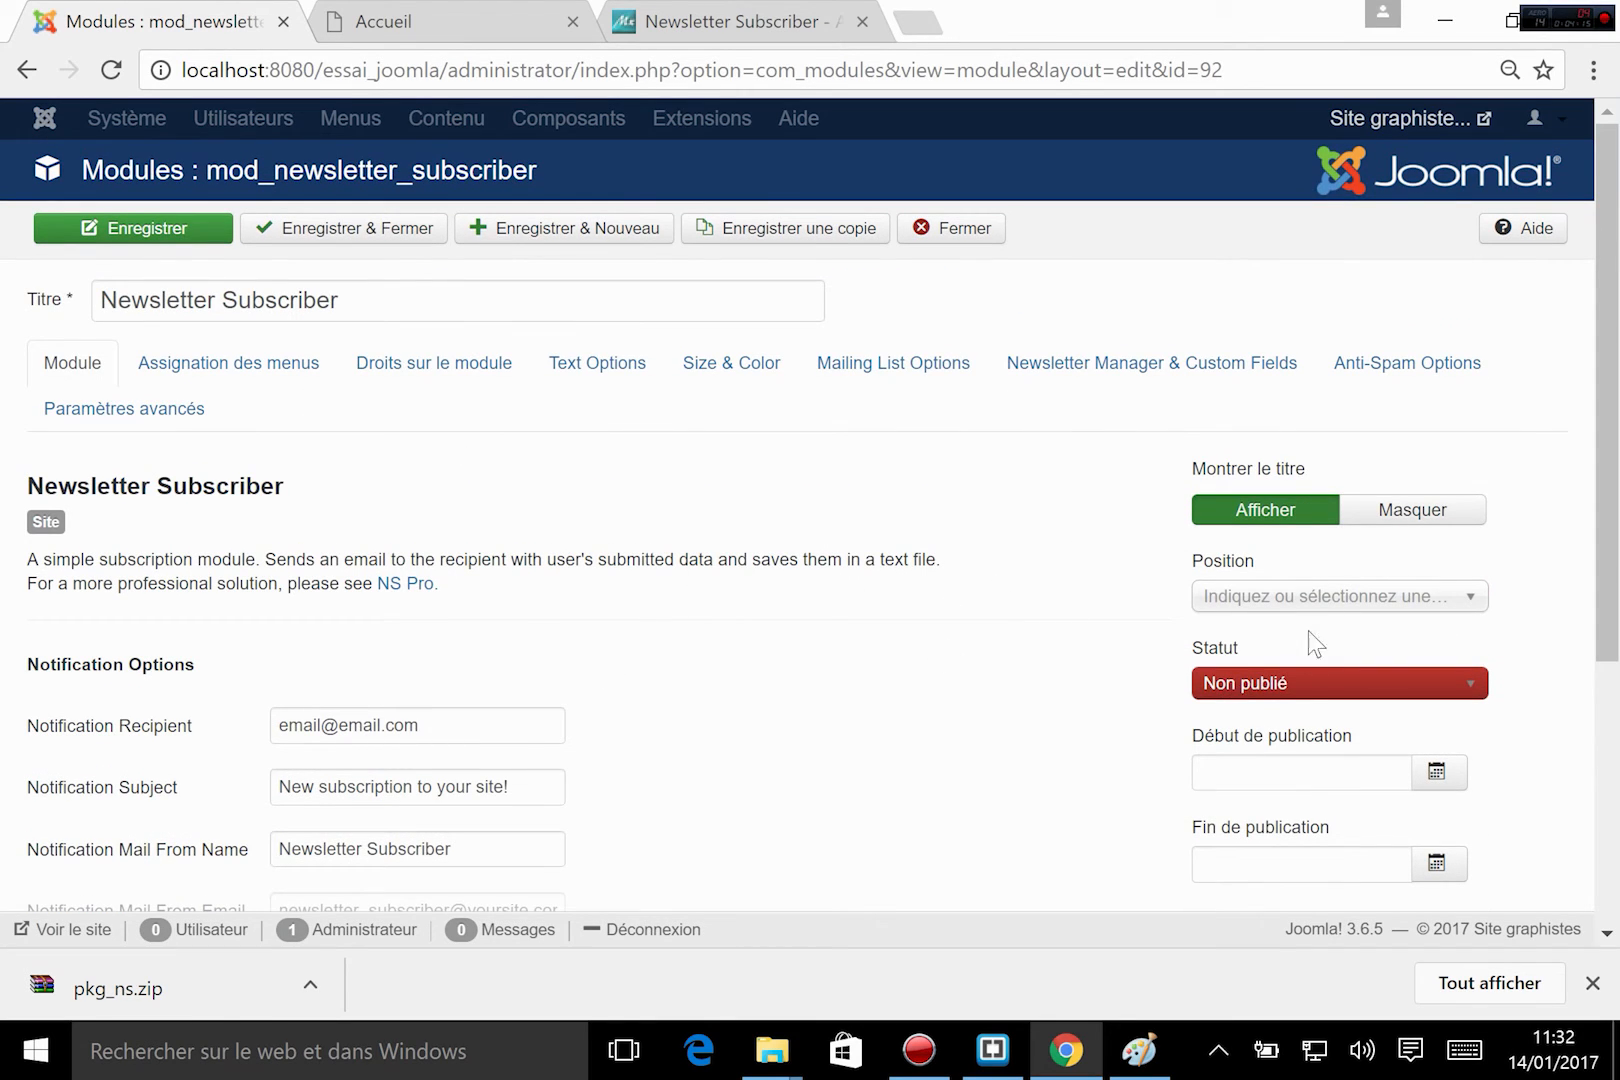
# Set the Newsletter Subscriber module's status to Publié and its position to Newsletter [newsletter] of Mon_template.
pyautogui.click(1268, 693)
pyautogui.click(1218, 757)
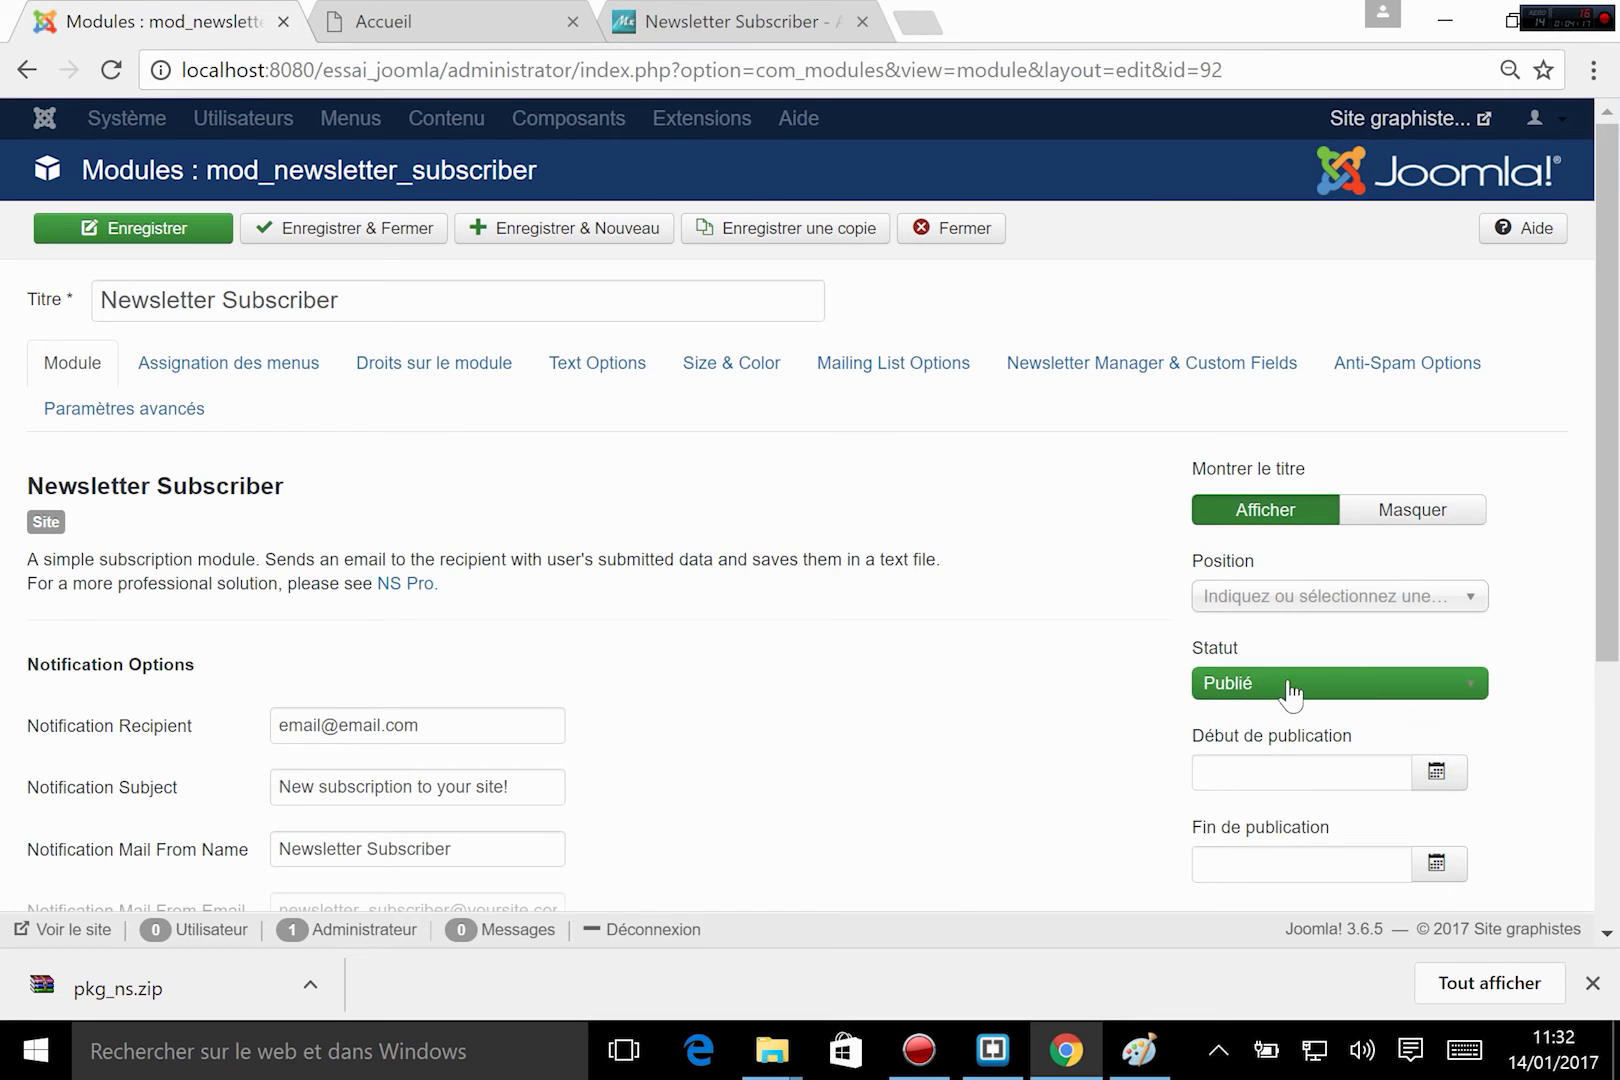
pyautogui.click(1366, 605)
pyautogui.scroll(-6, 1331, 770)
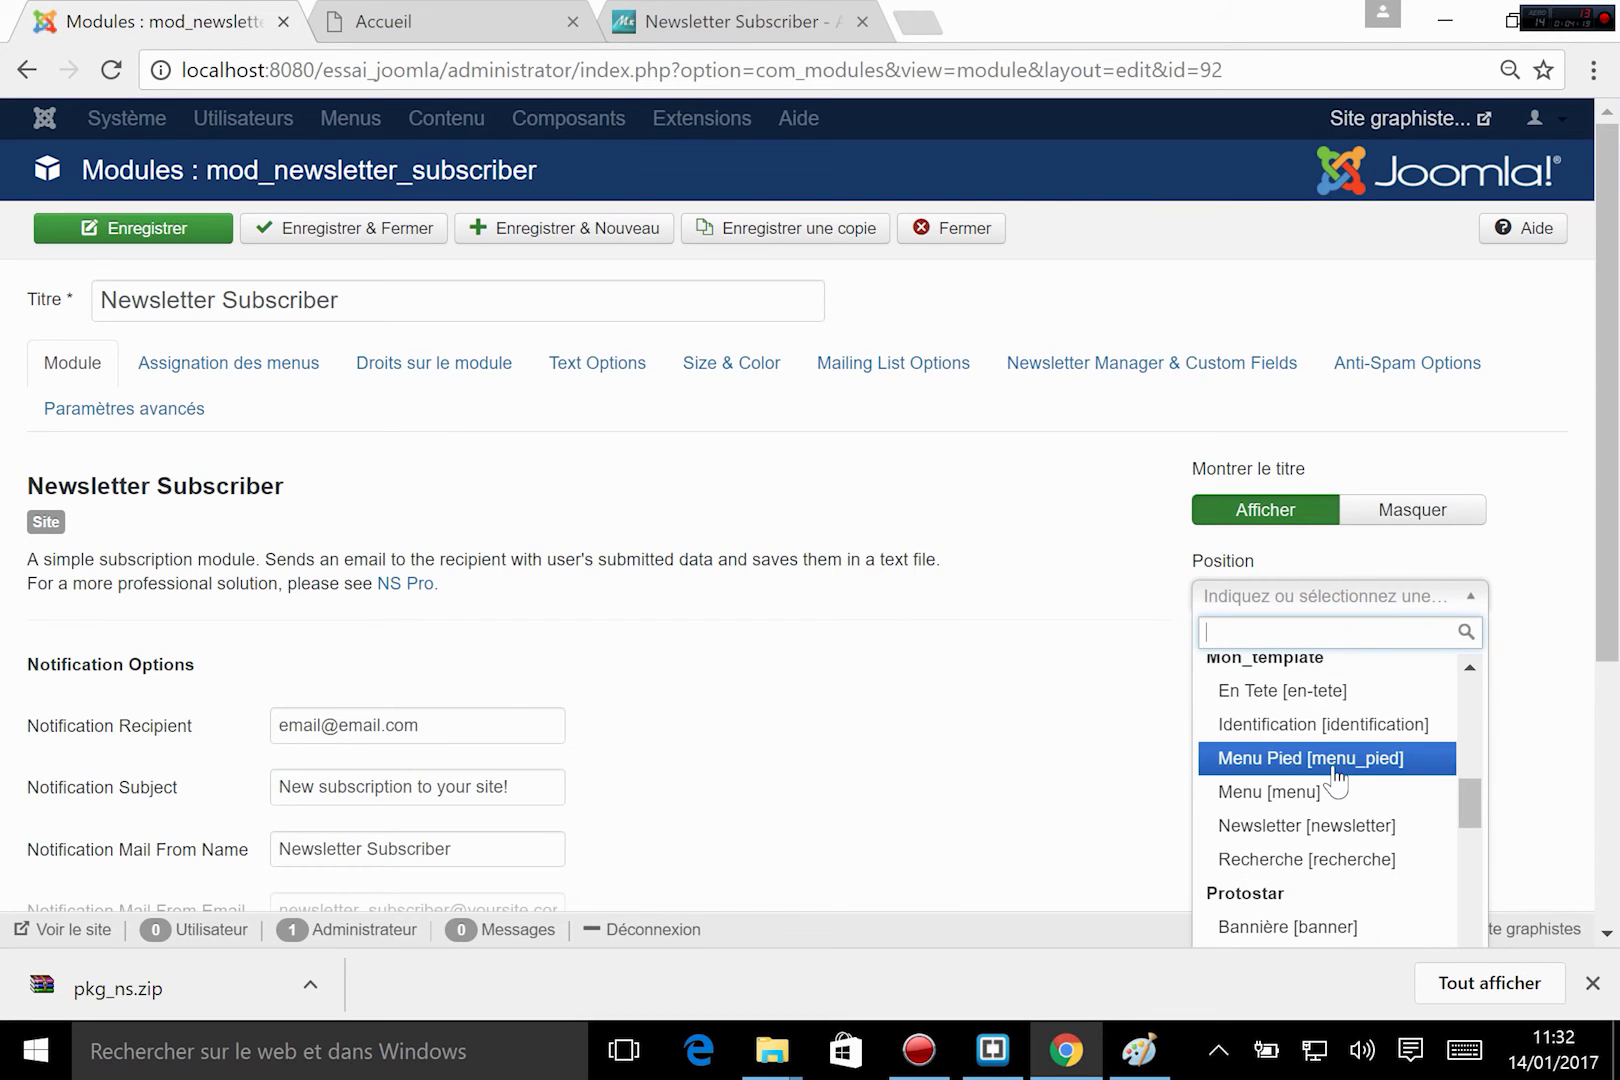
pyautogui.click(1308, 826)
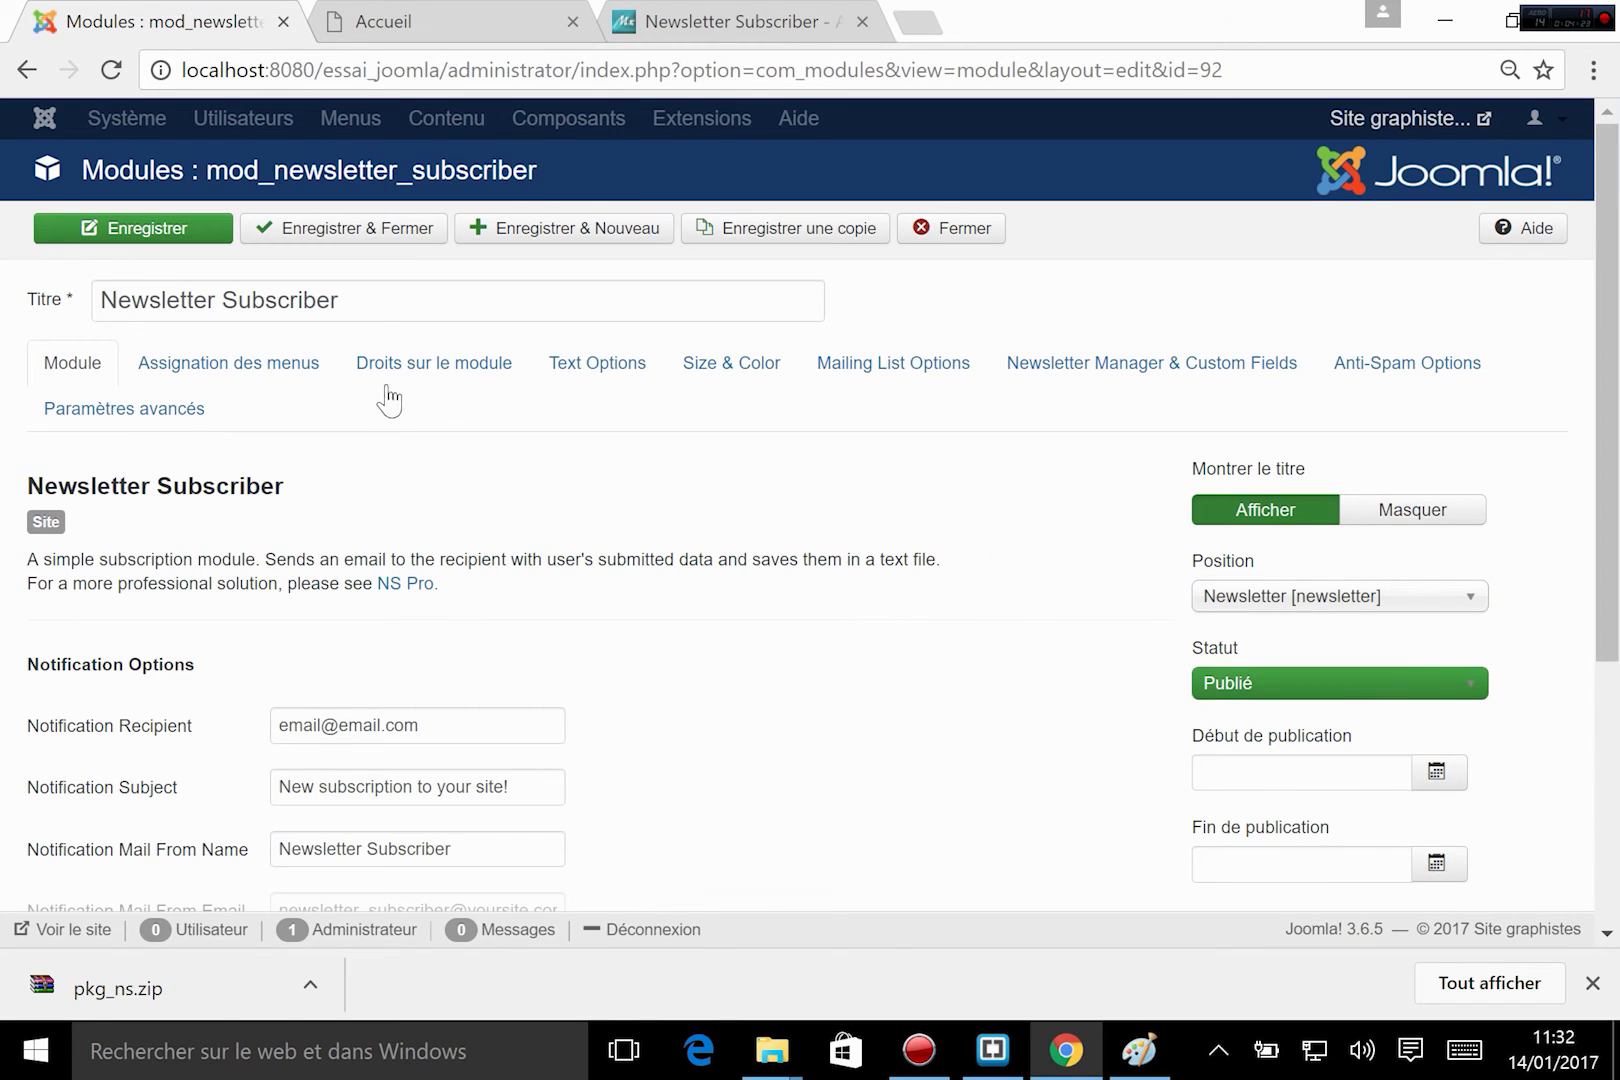
# Assign the Newsletter Subscriber module to all pages with the option Sur toutes les pages.
pyautogui.click(258, 366)
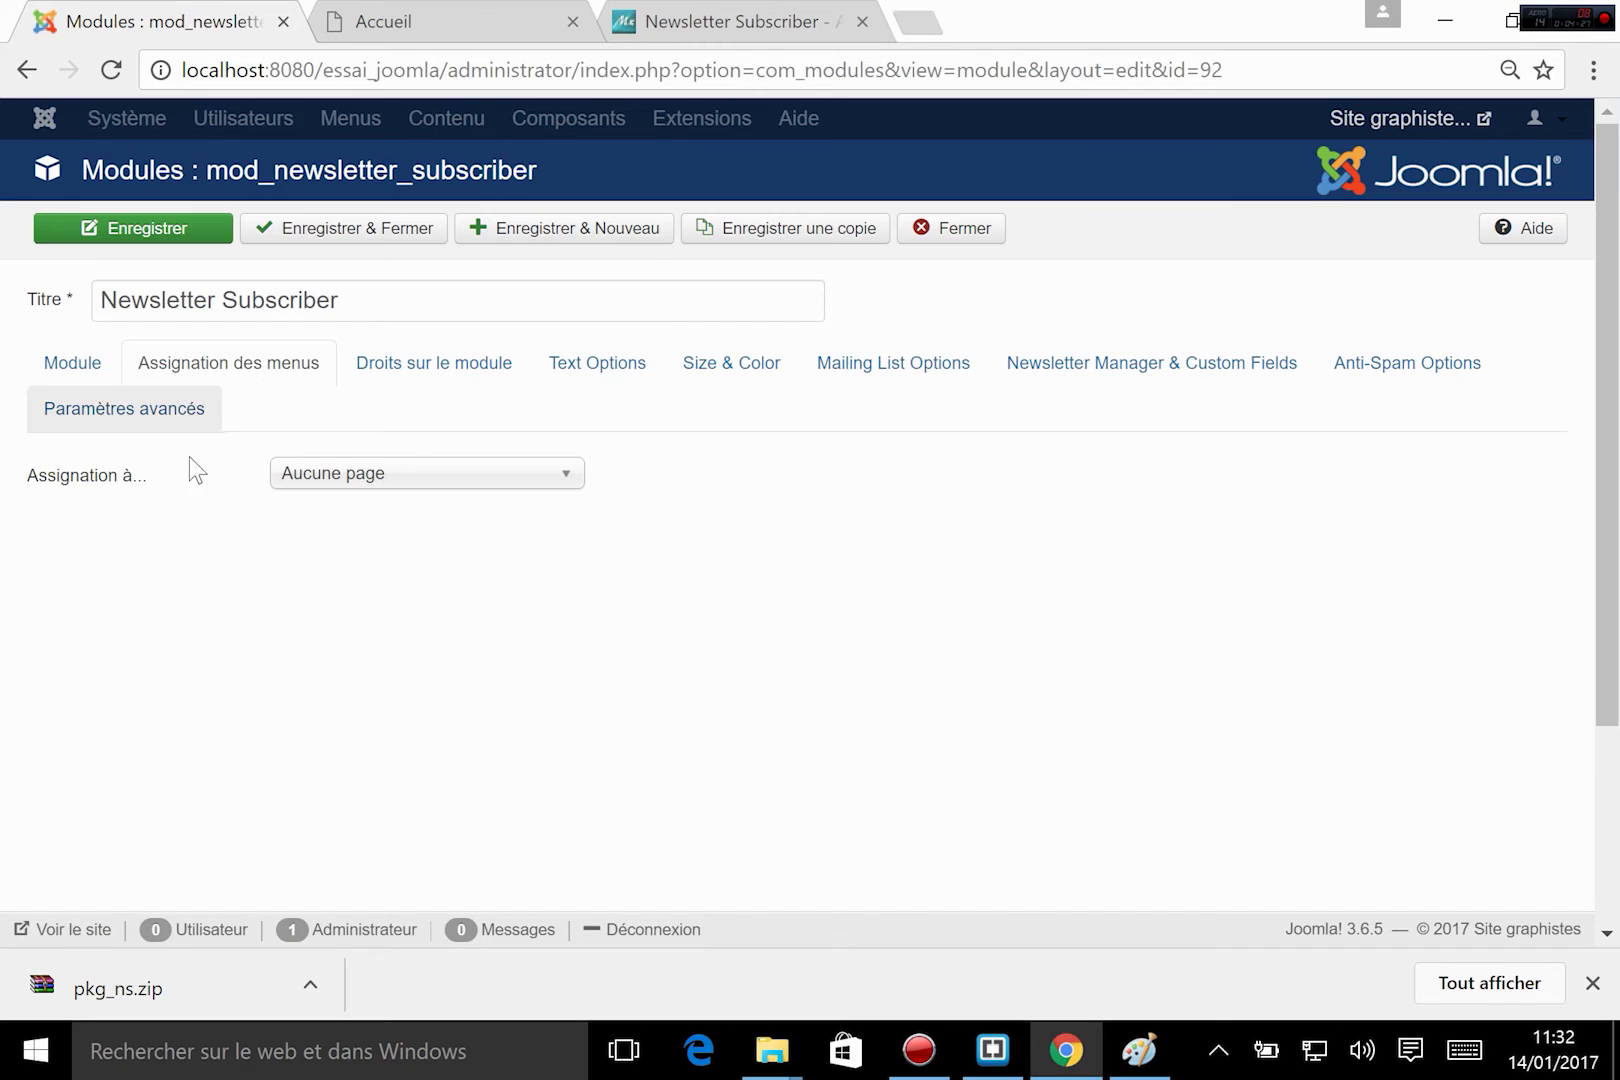
pyautogui.click(405, 488)
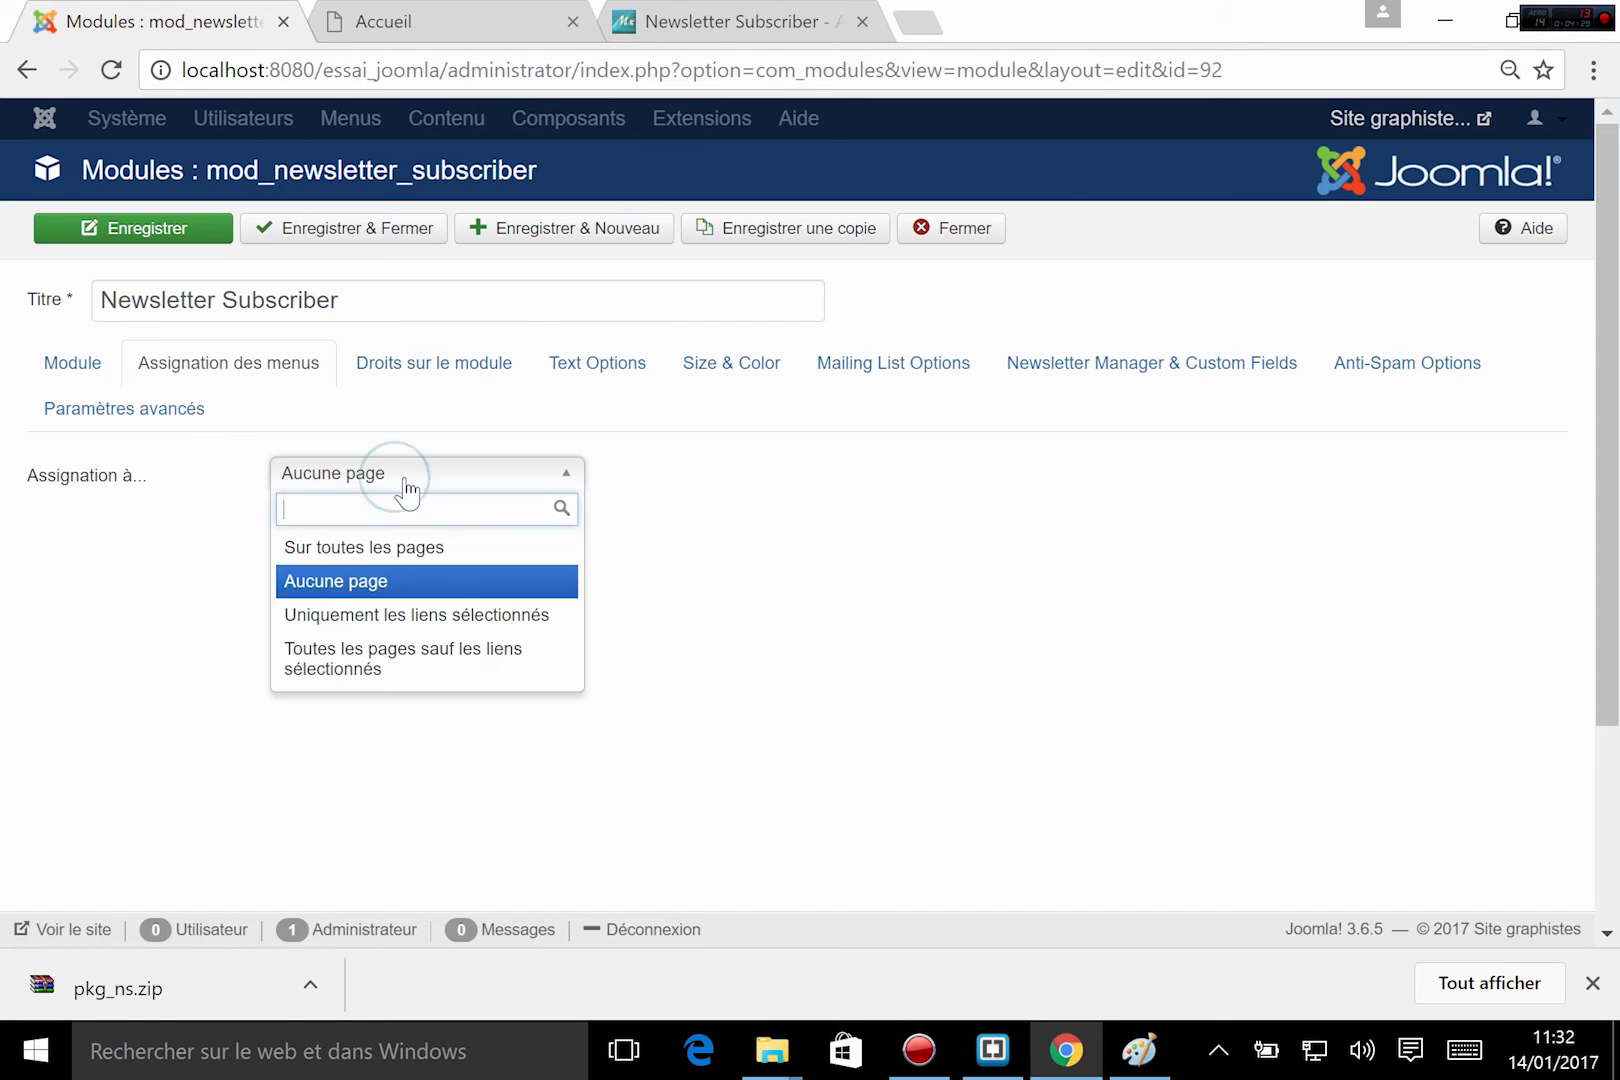
pyautogui.click(415, 548)
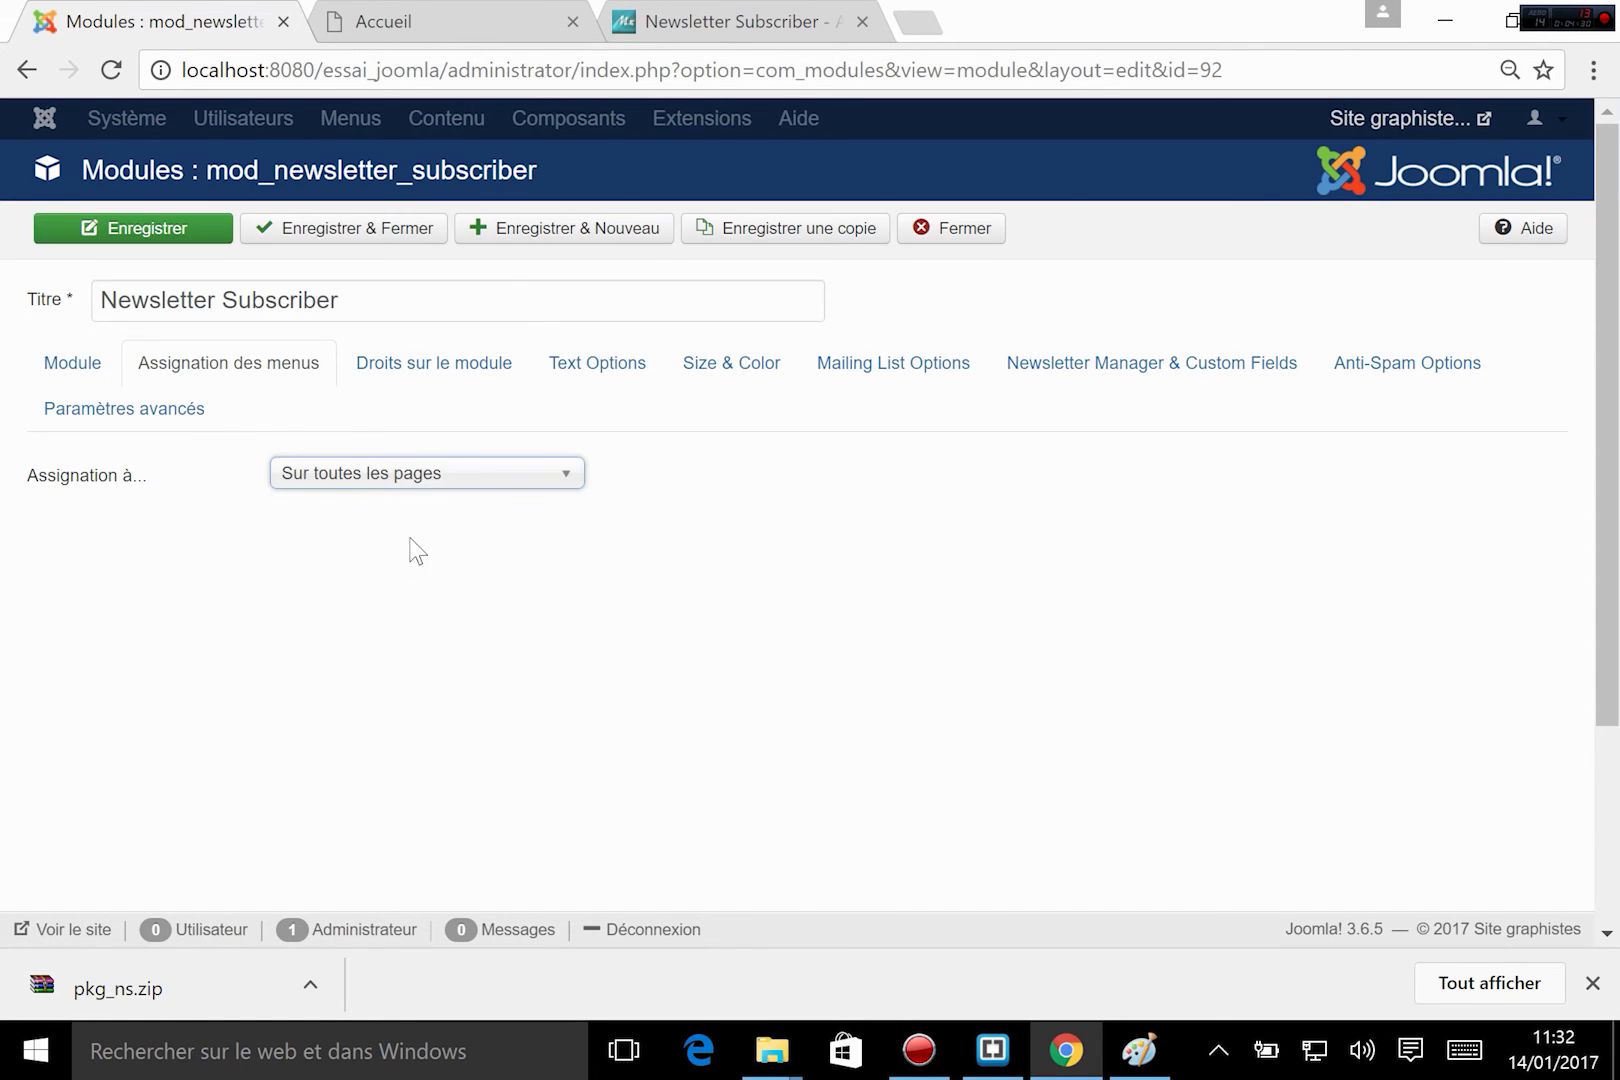
# Replace the module's notification recipient with the site owner's e-mail address.
pyautogui.click(72, 362)
pyautogui.scroll(-1, 702, 583)
pyautogui.scroll(-2, 702, 583)
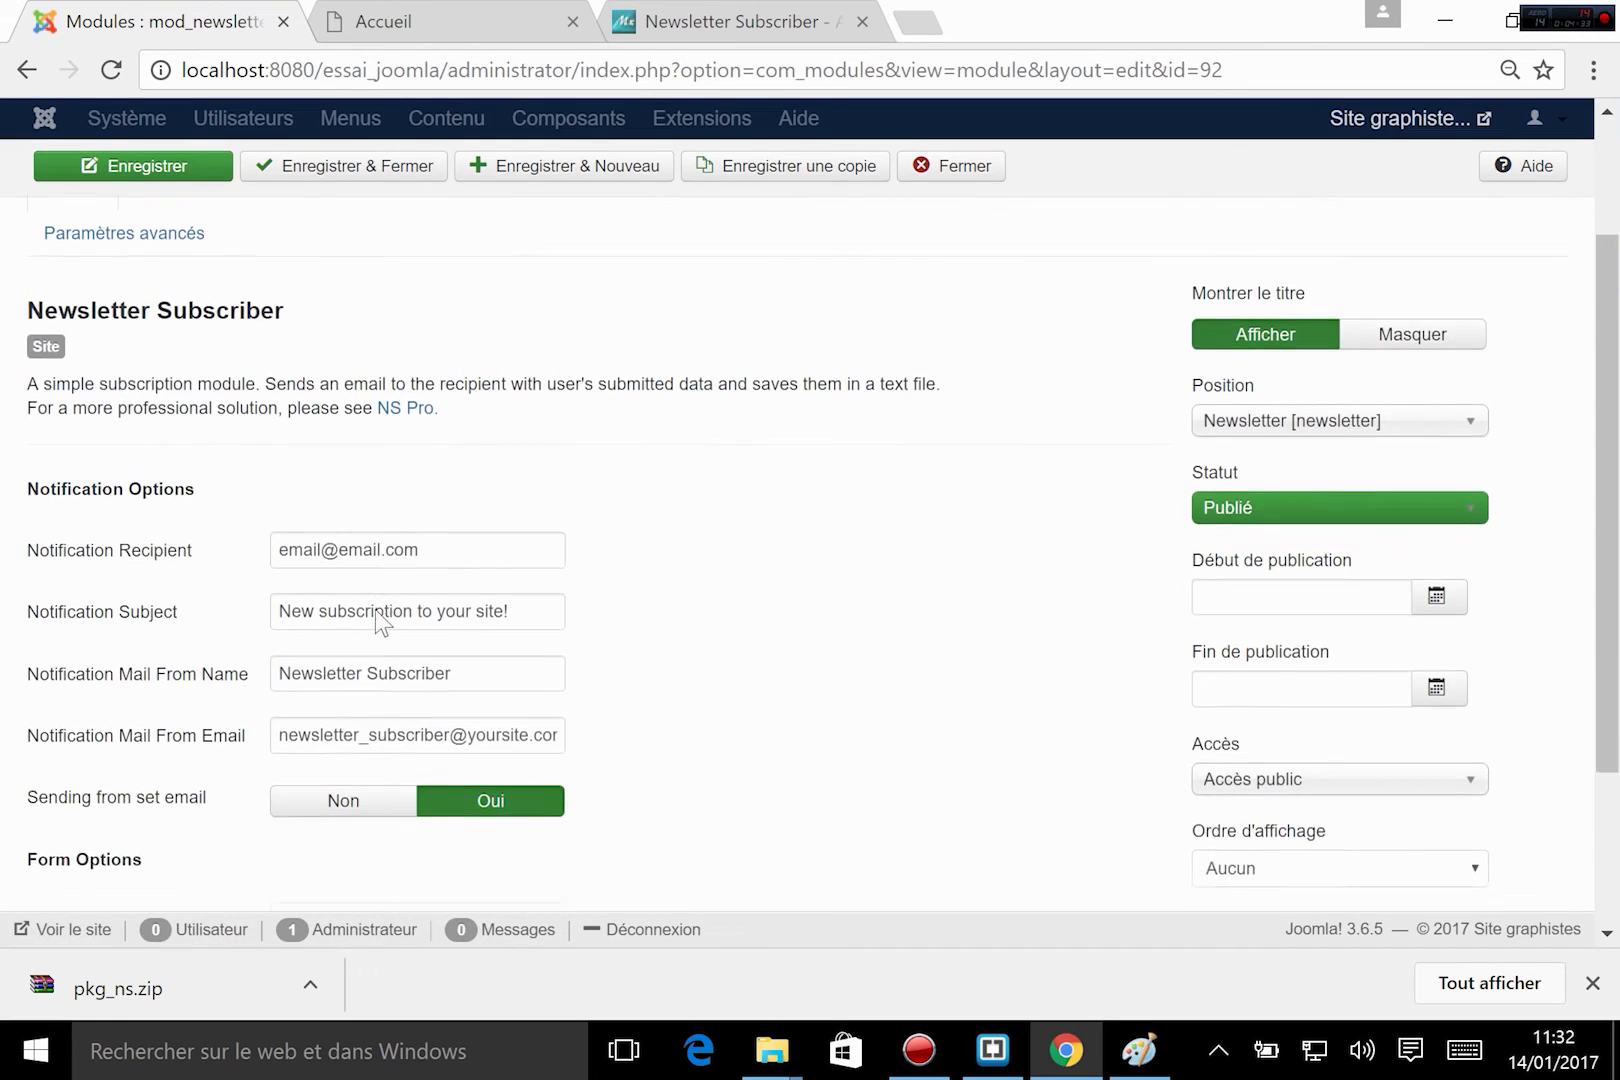
pyautogui.moveTo(450, 420); pyautogui.dragTo(206, 445)
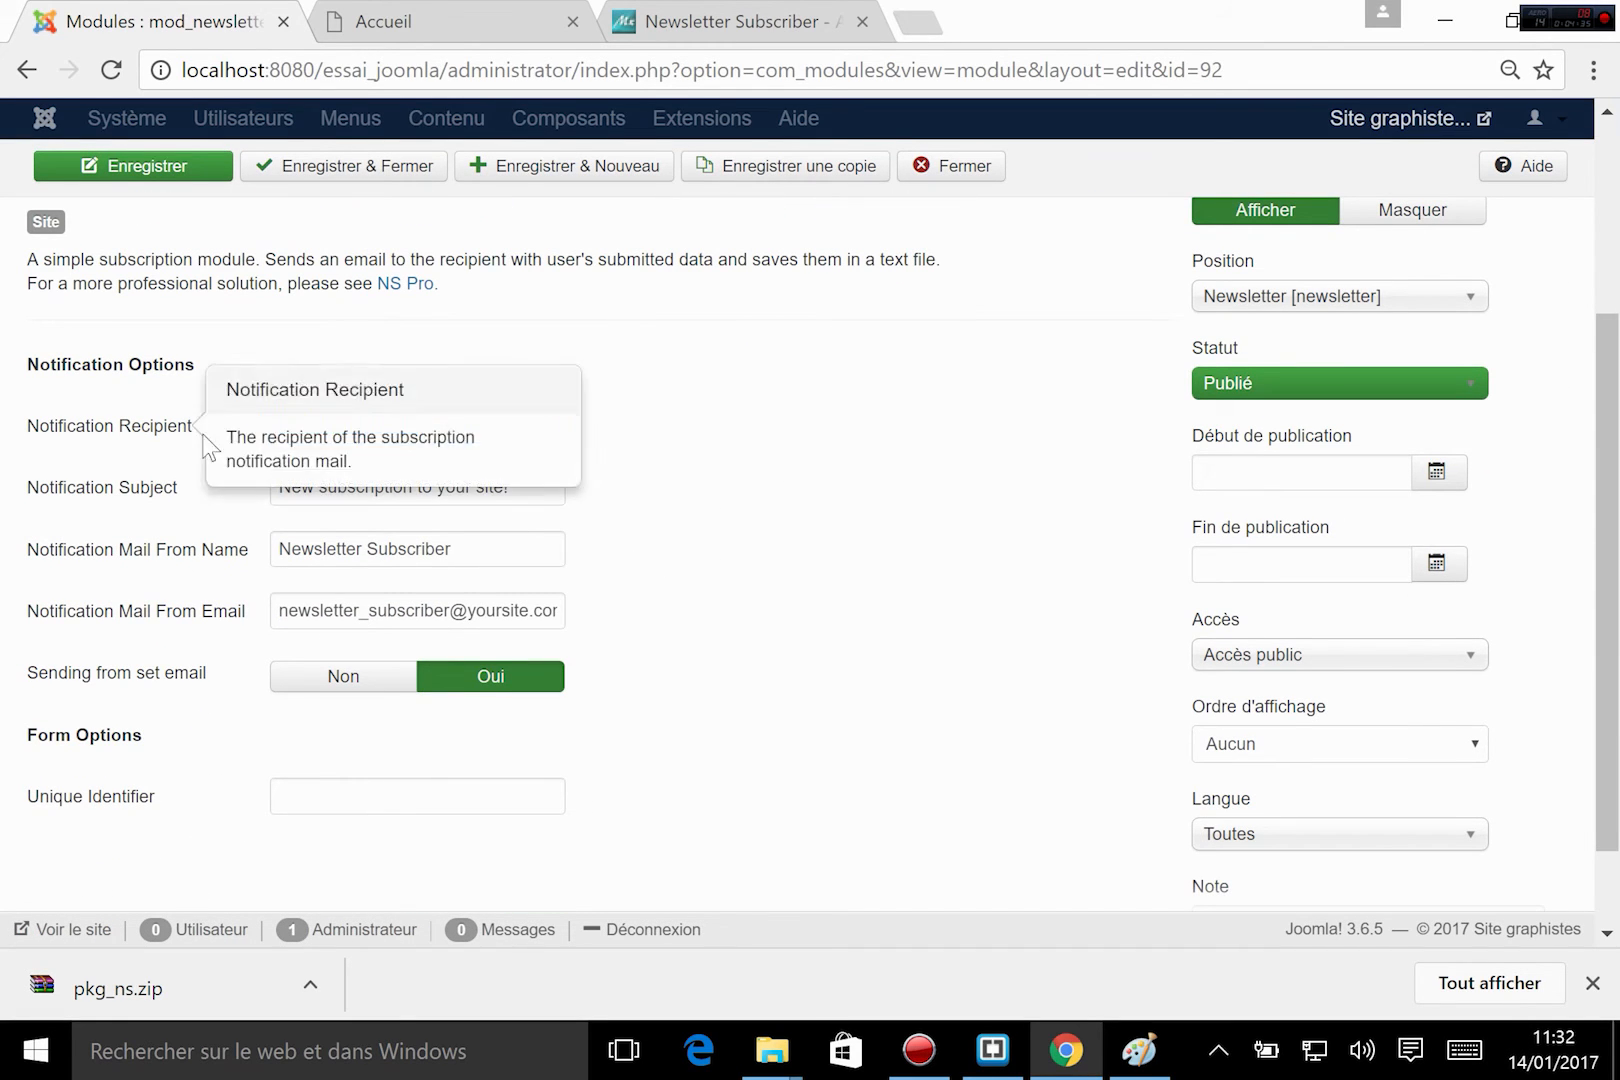
pyautogui.moveTo(180, 448)
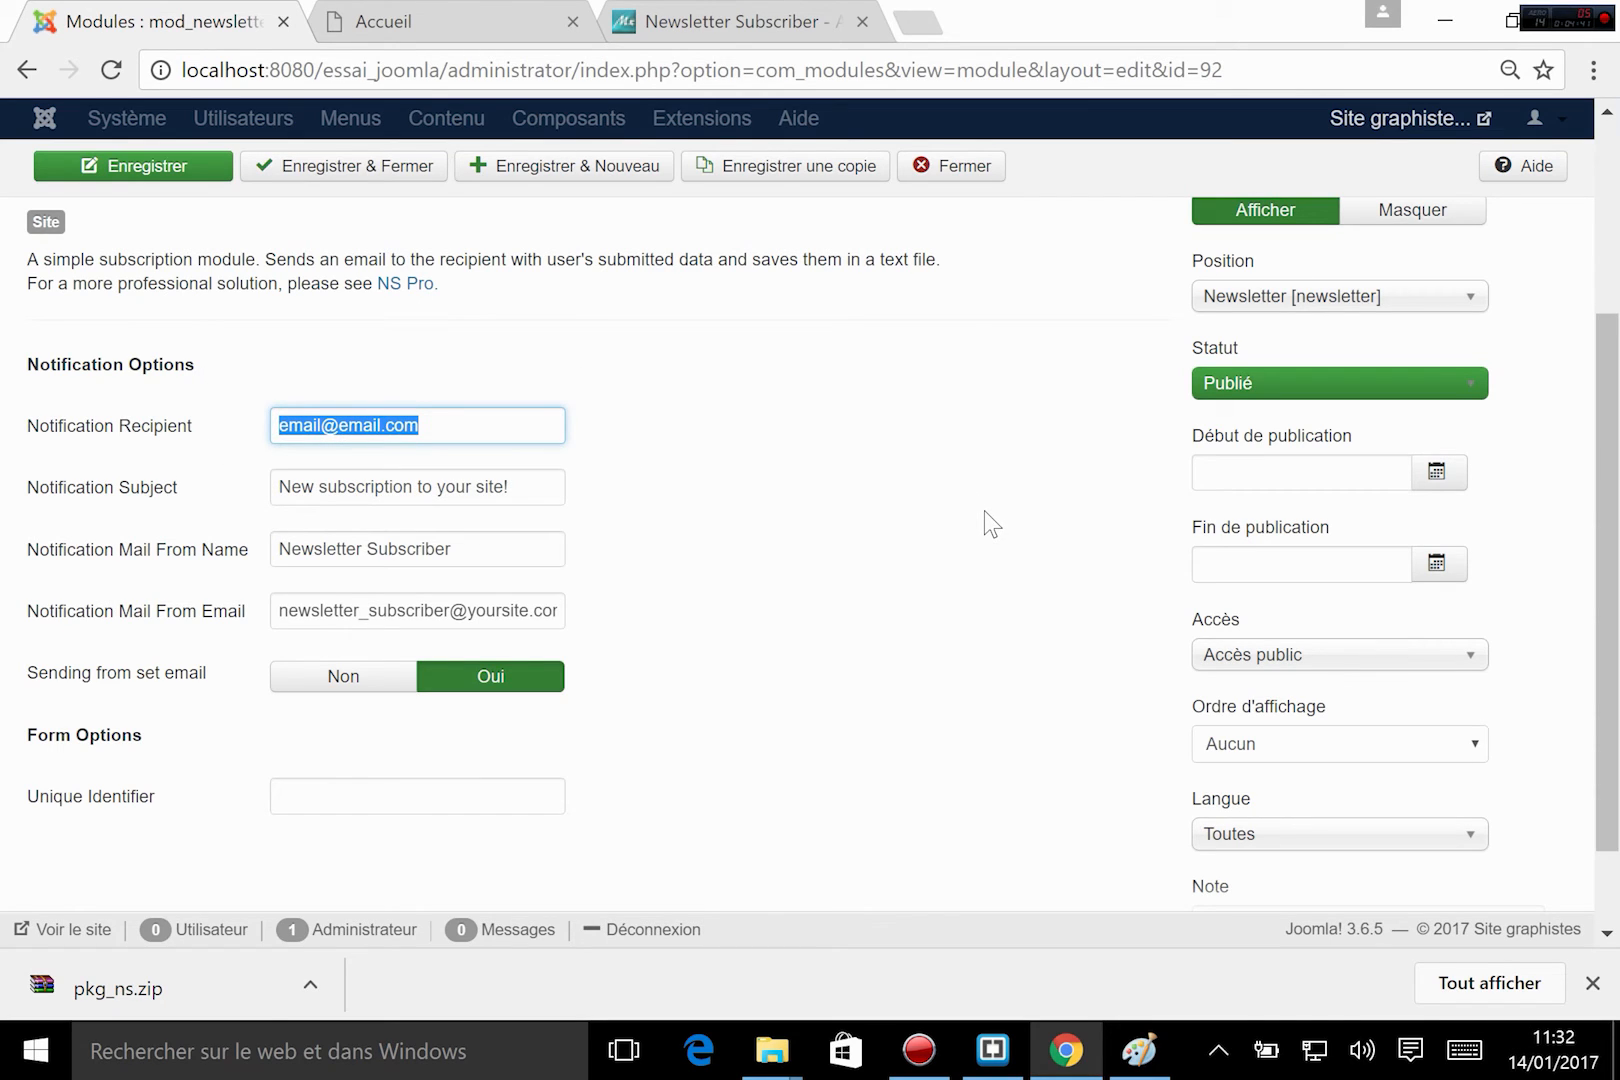
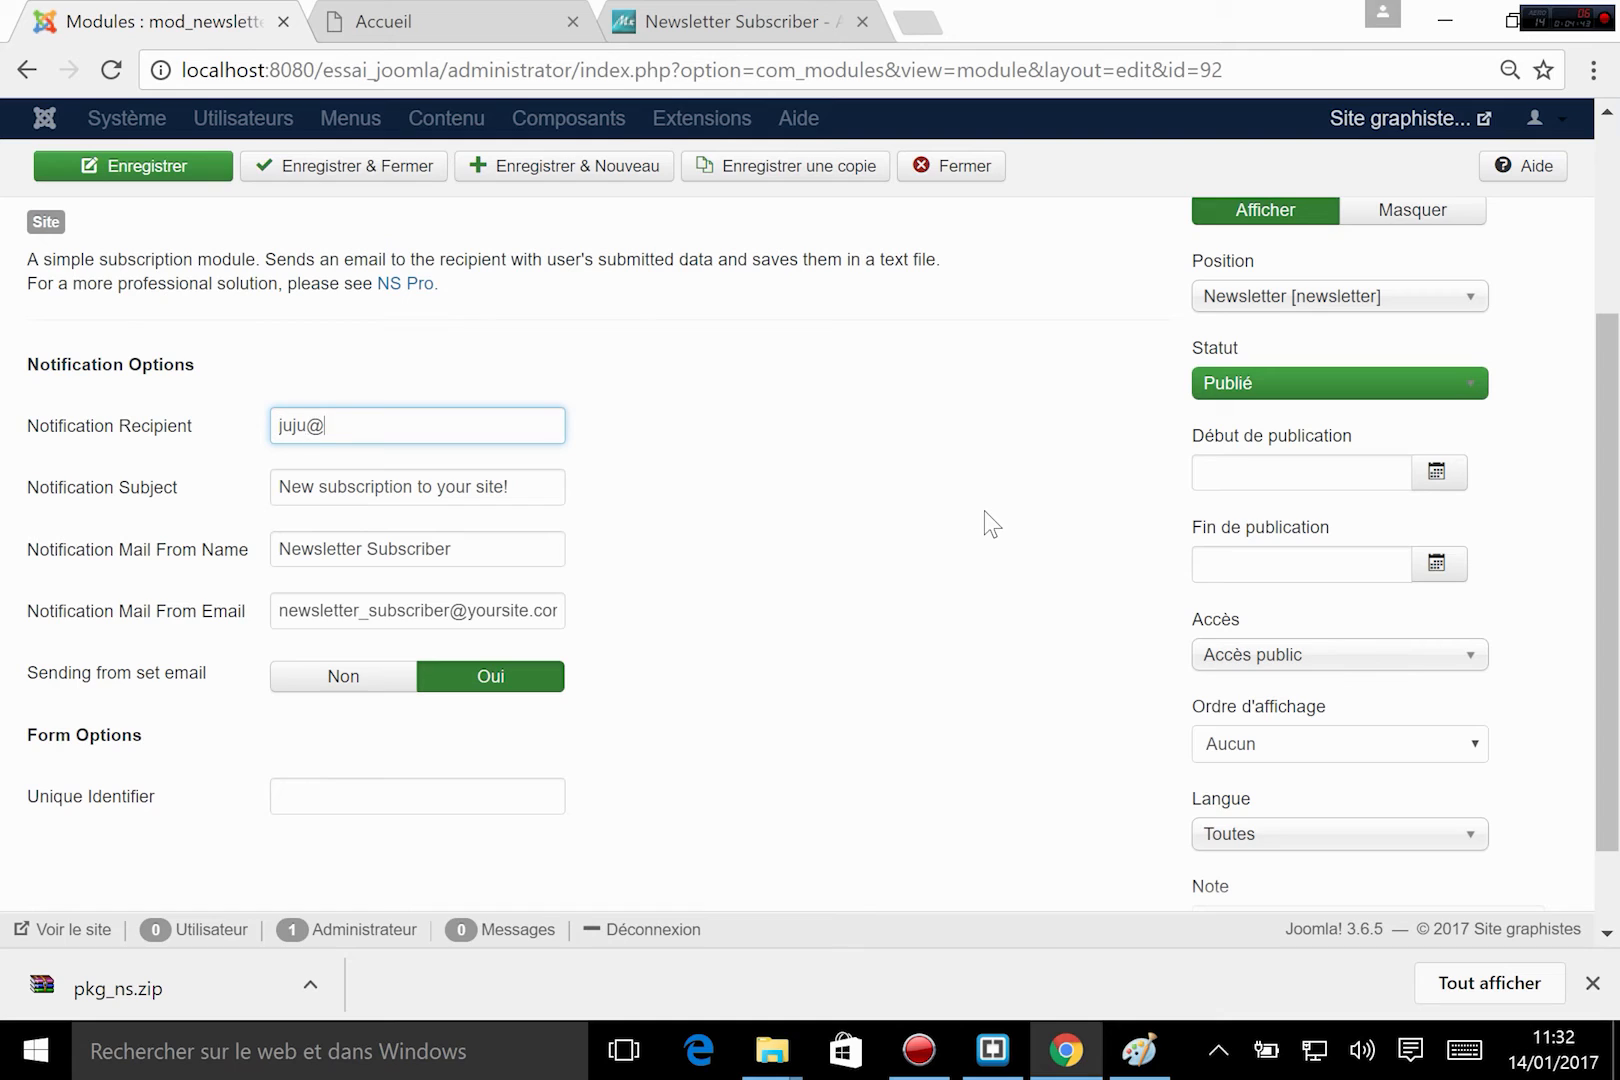
# Change the module's notification subject to "nouvelle souscription".
pyautogui.click(521, 485)
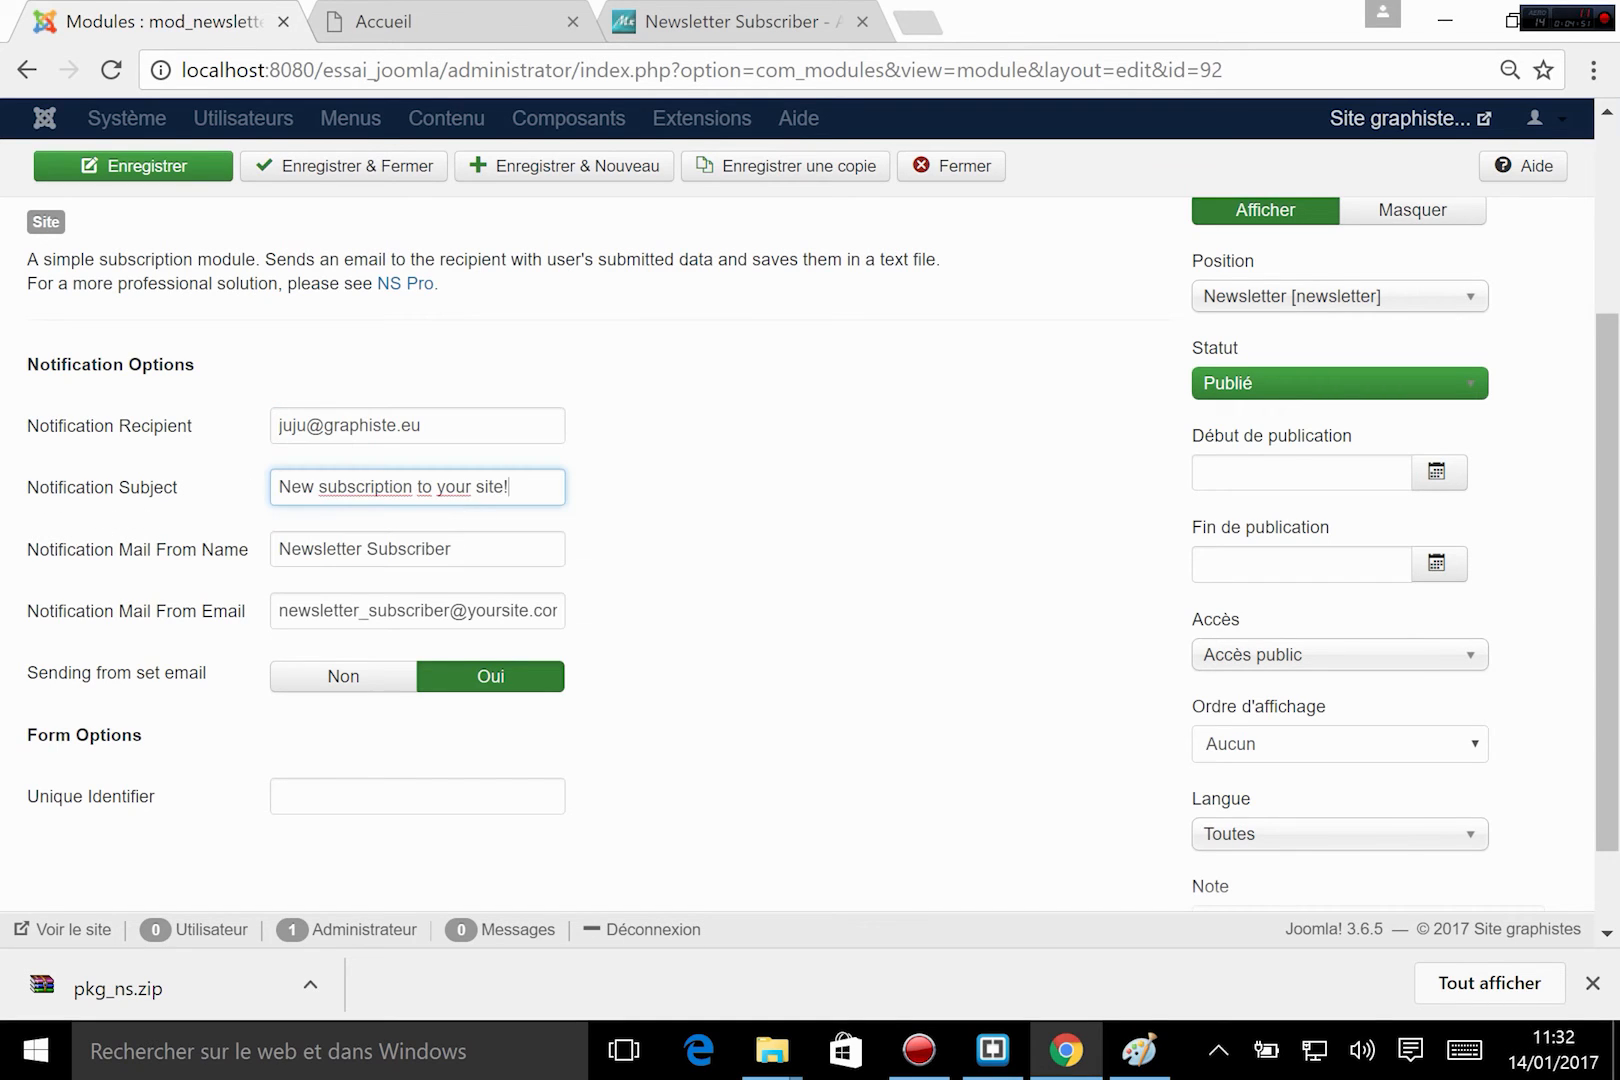
pyautogui.moveTo(510, 487); pyautogui.dragTo(209, 505)
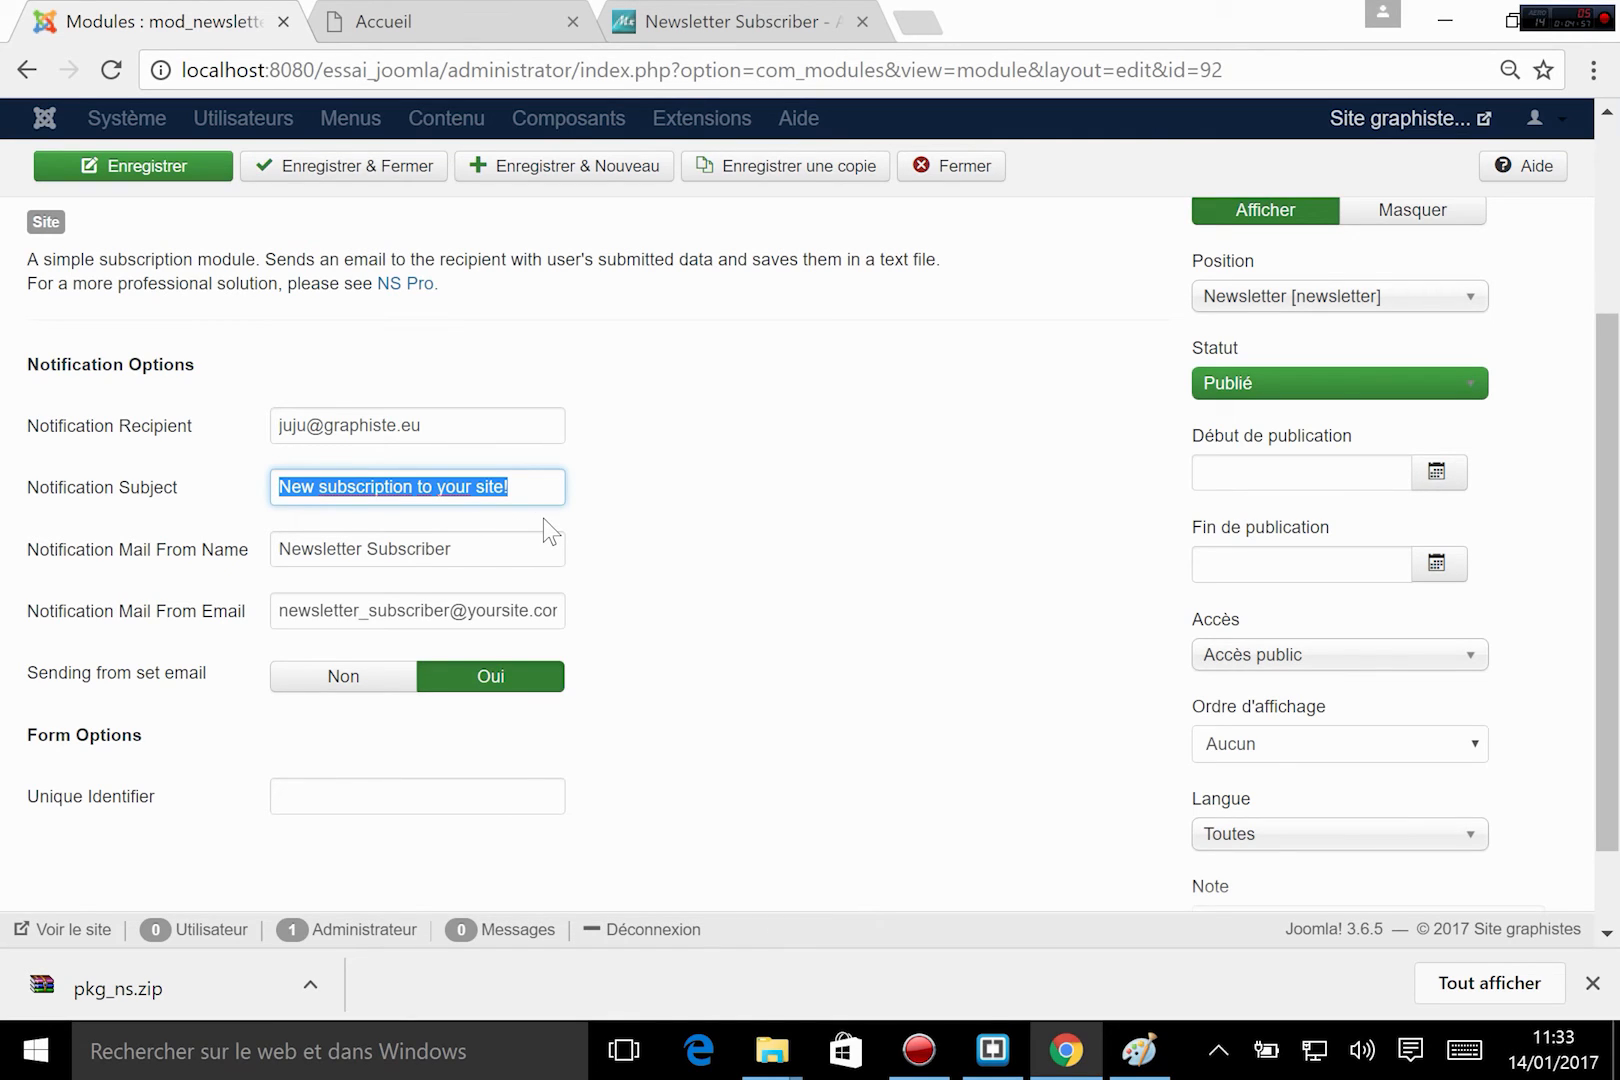
pyautogui.write('nouvel')
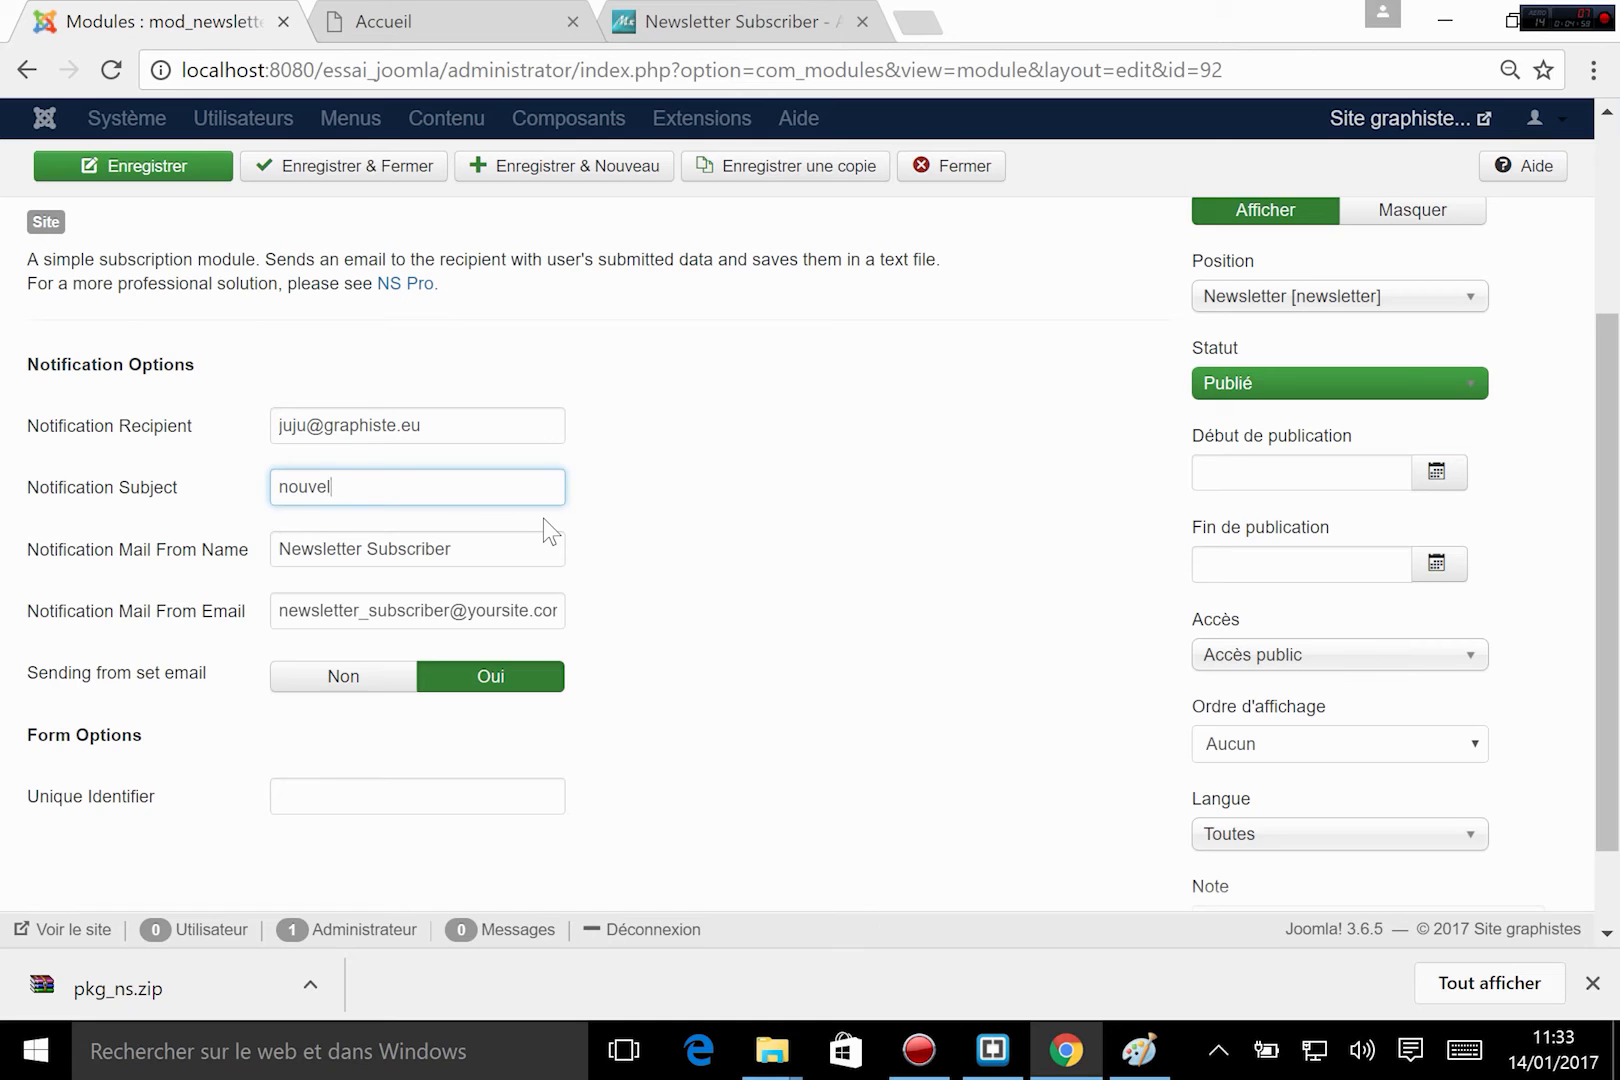
pyautogui.write('le souscription')
pyautogui.moveTo(38, 558)
pyautogui.moveTo(482, 546); pyautogui.dragTo(342, 540)
pyautogui.click(566, 548)
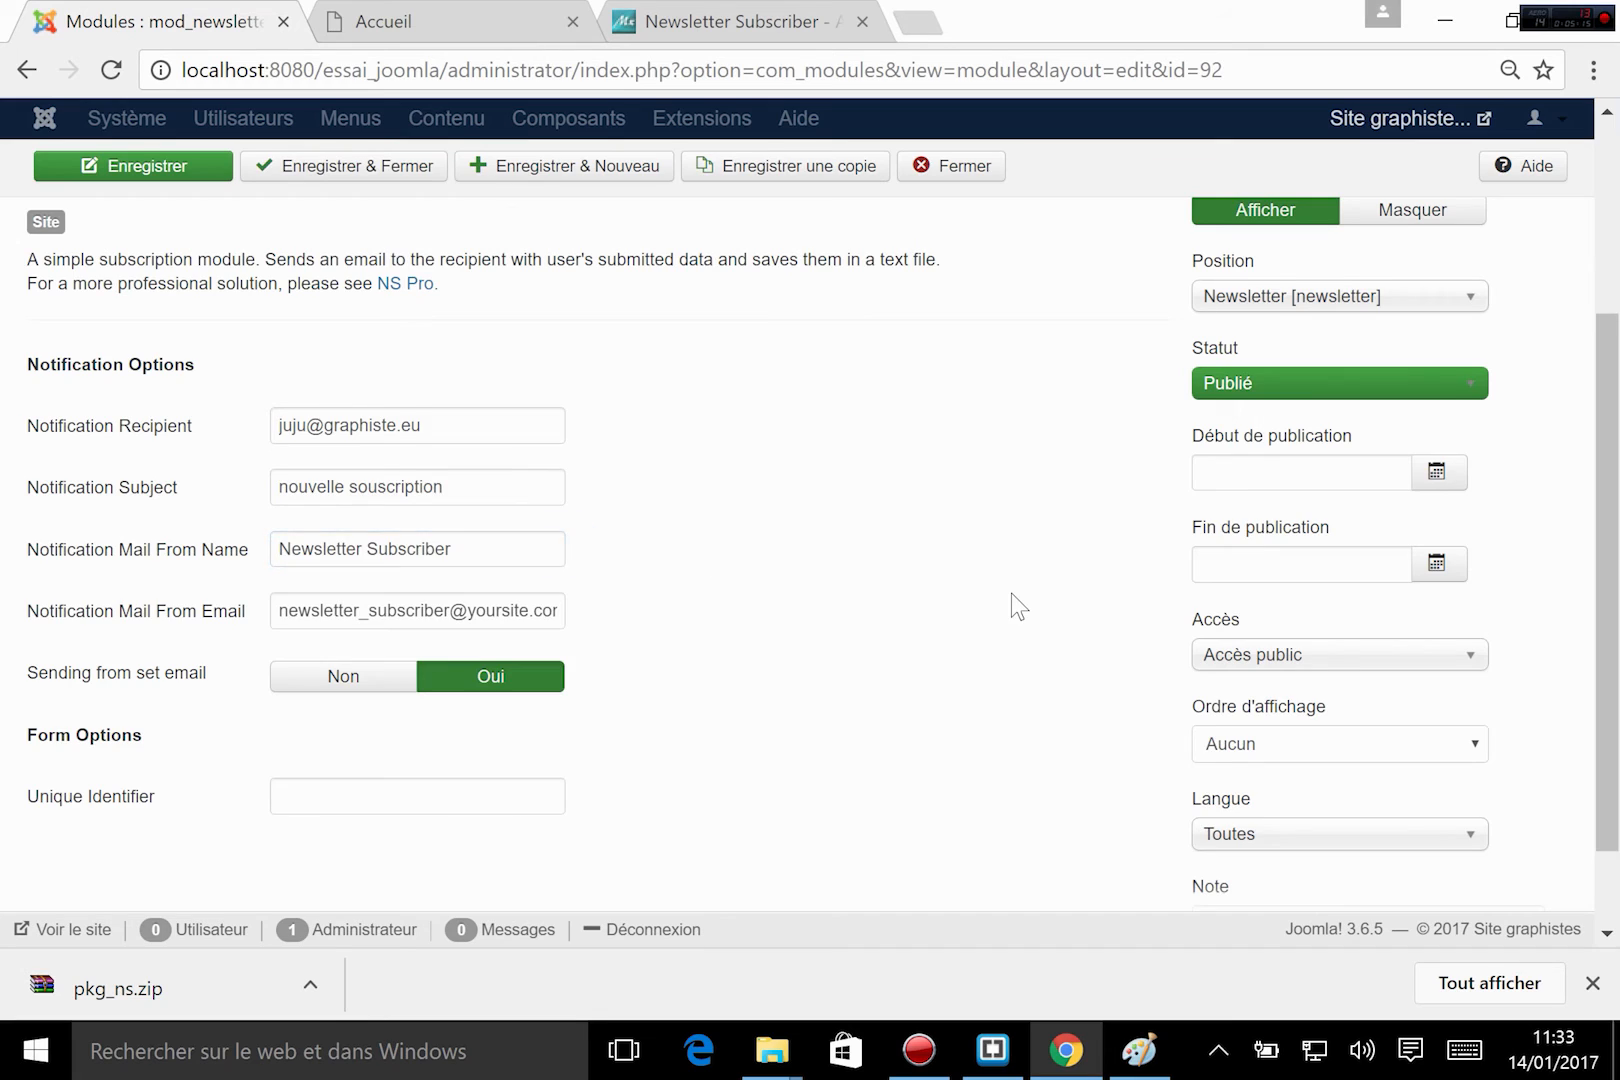
# Save and close the Newsletter Subscriber module and reload the site's home page.
pyautogui.scroll(3, 1011, 594)
pyautogui.click(380, 228)
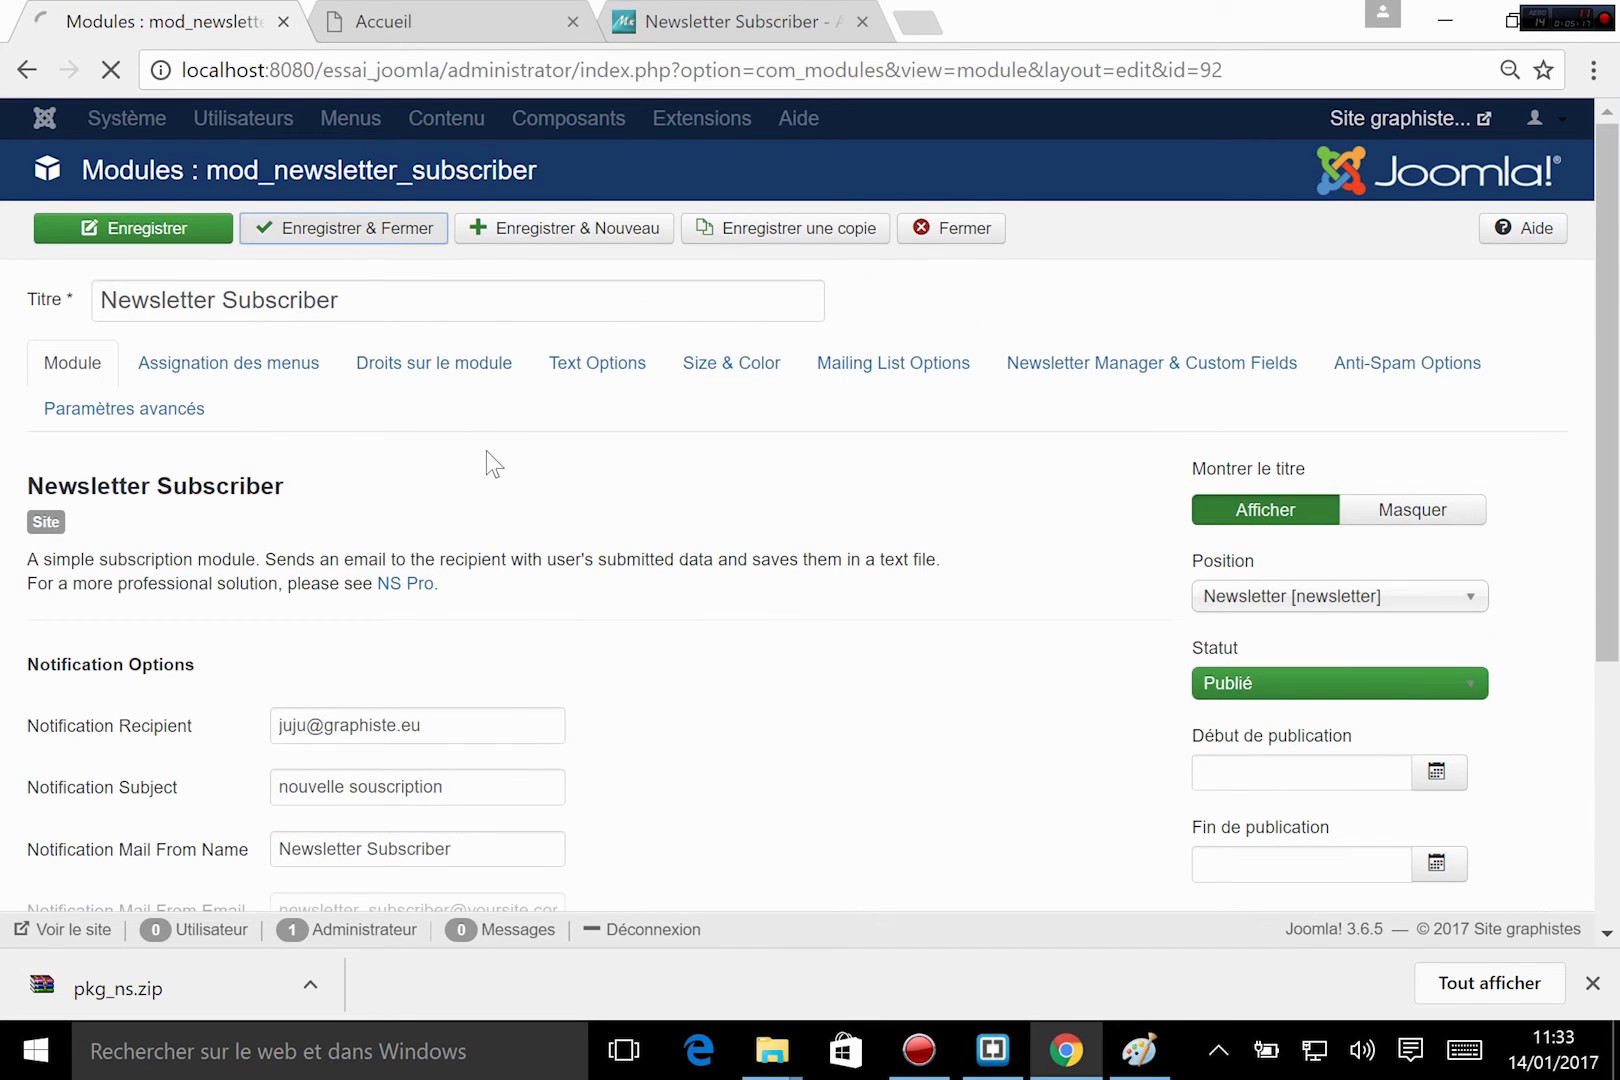
pyautogui.click(390, 14)
pyautogui.click(110, 69)
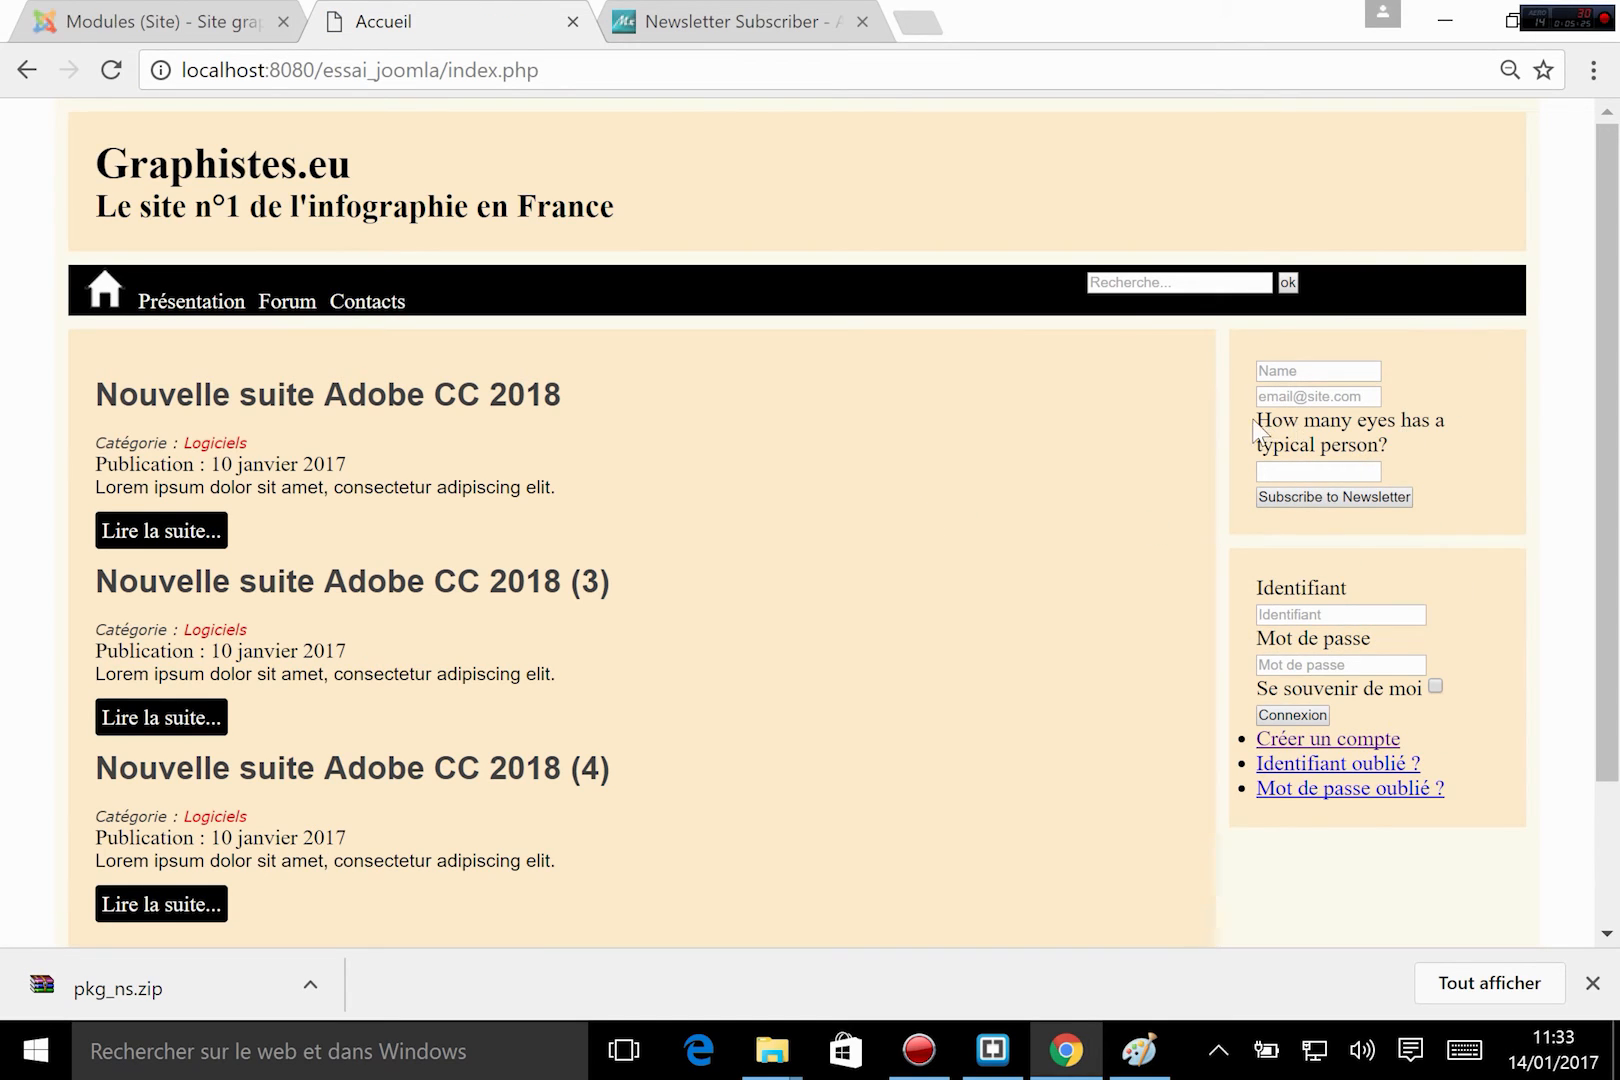
# Examine the anti-spam question in the newsletter subscription form on the home page.
pyautogui.moveTo(1254, 422); pyautogui.dragTo(1393, 445)
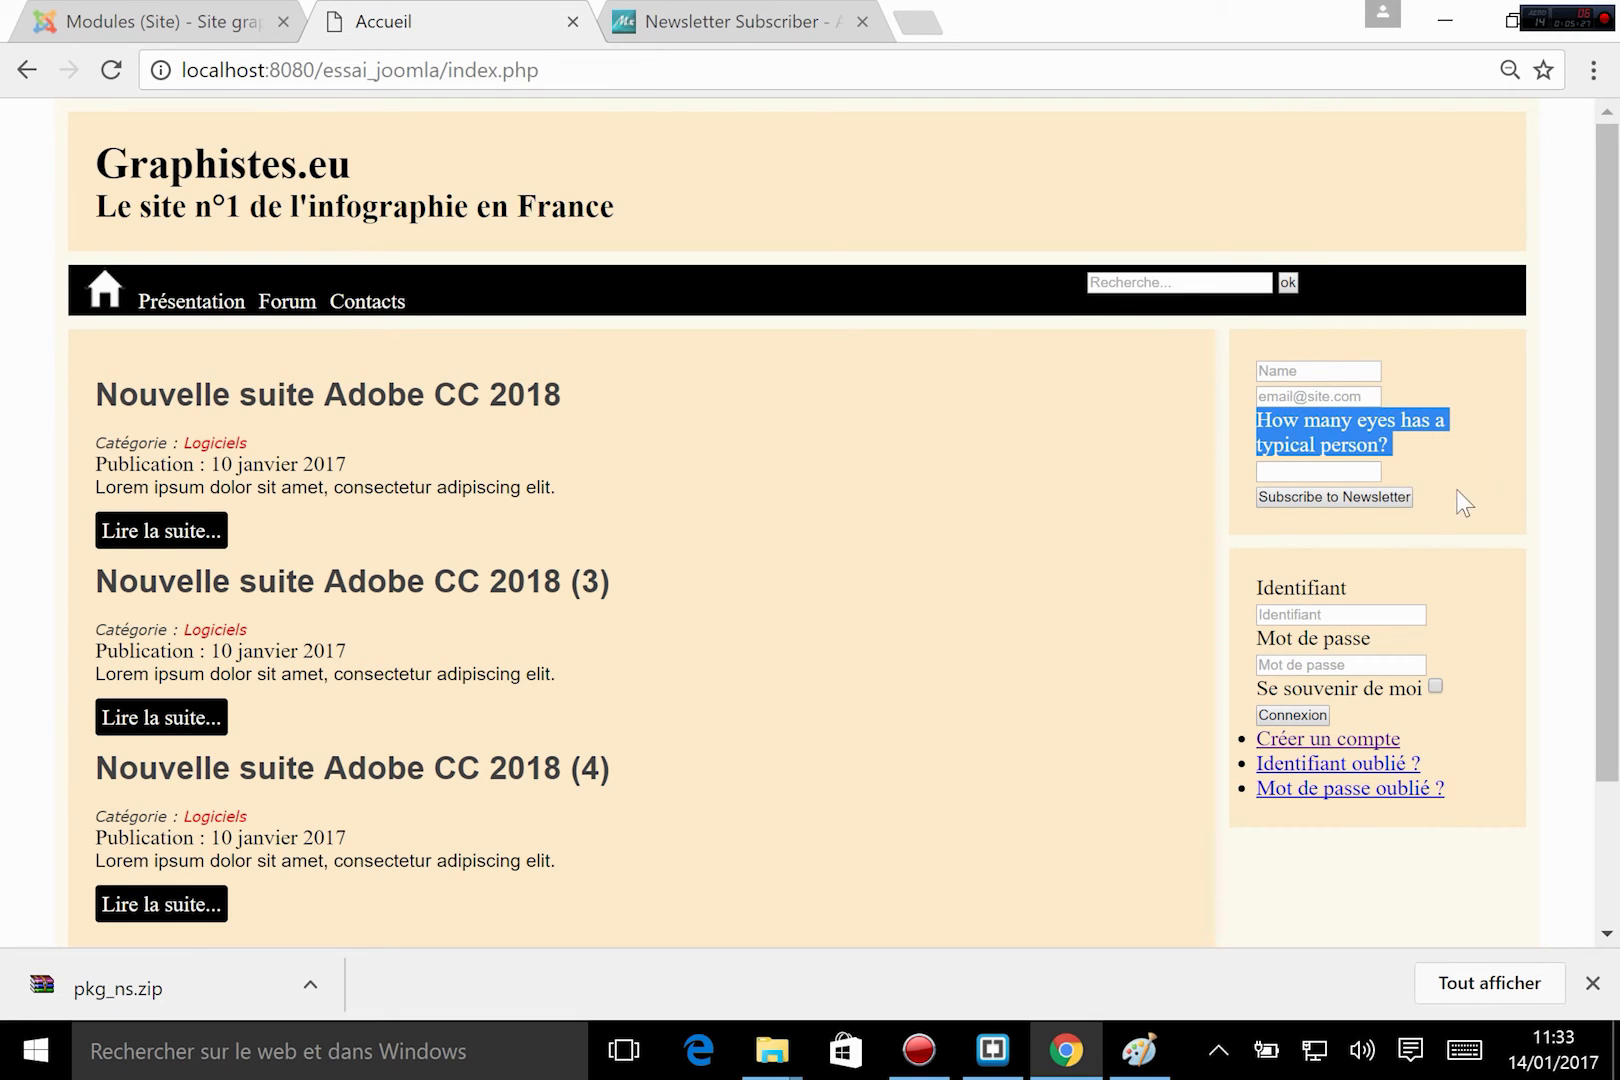
pyautogui.click(1444, 445)
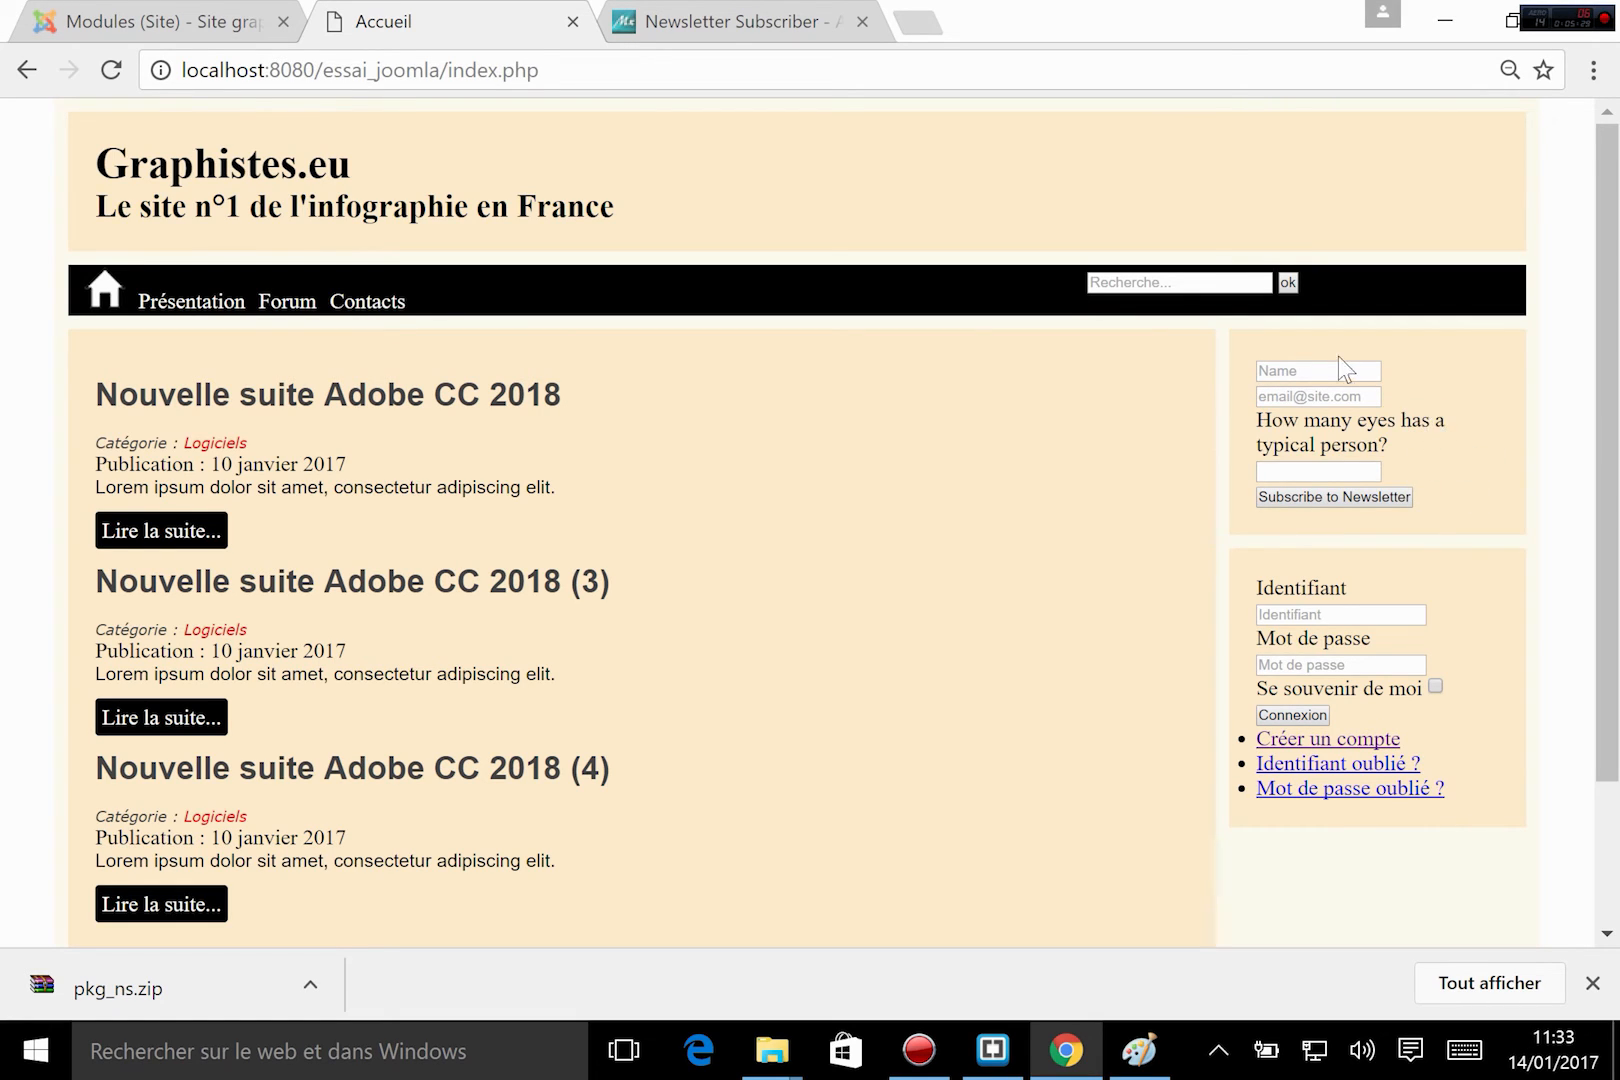
pyautogui.moveTo(1250, 418); pyautogui.dragTo(1392, 445)
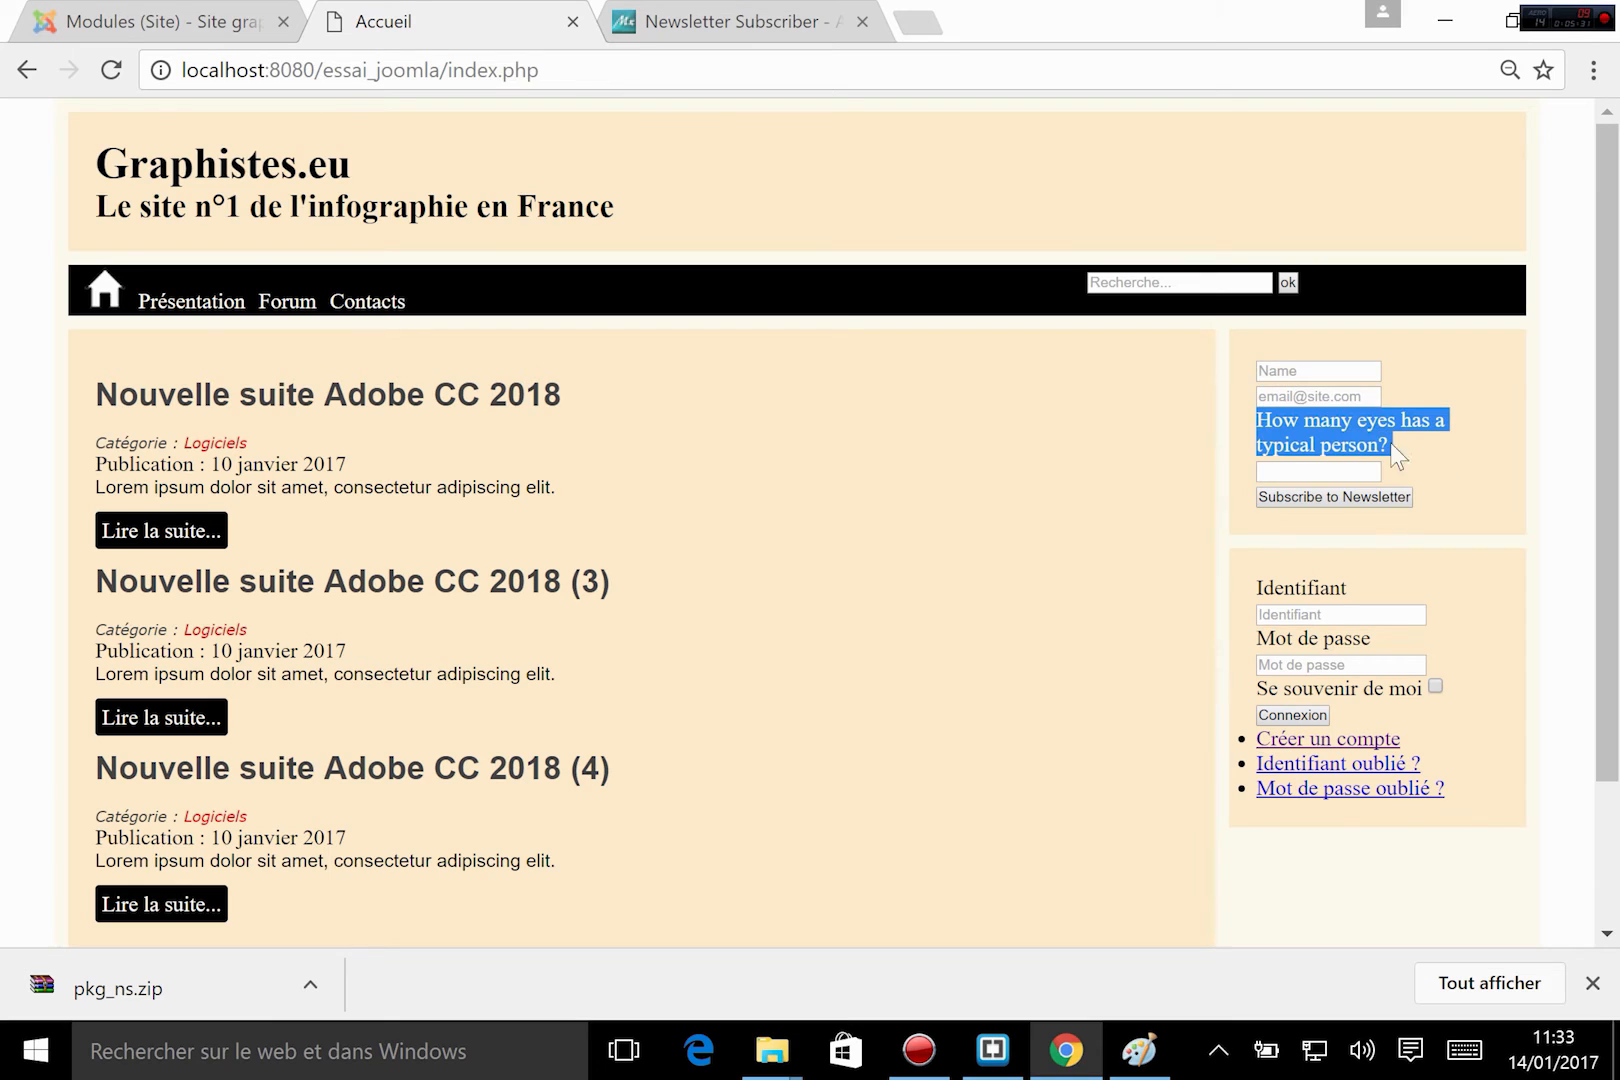
pyautogui.click(1466, 470)
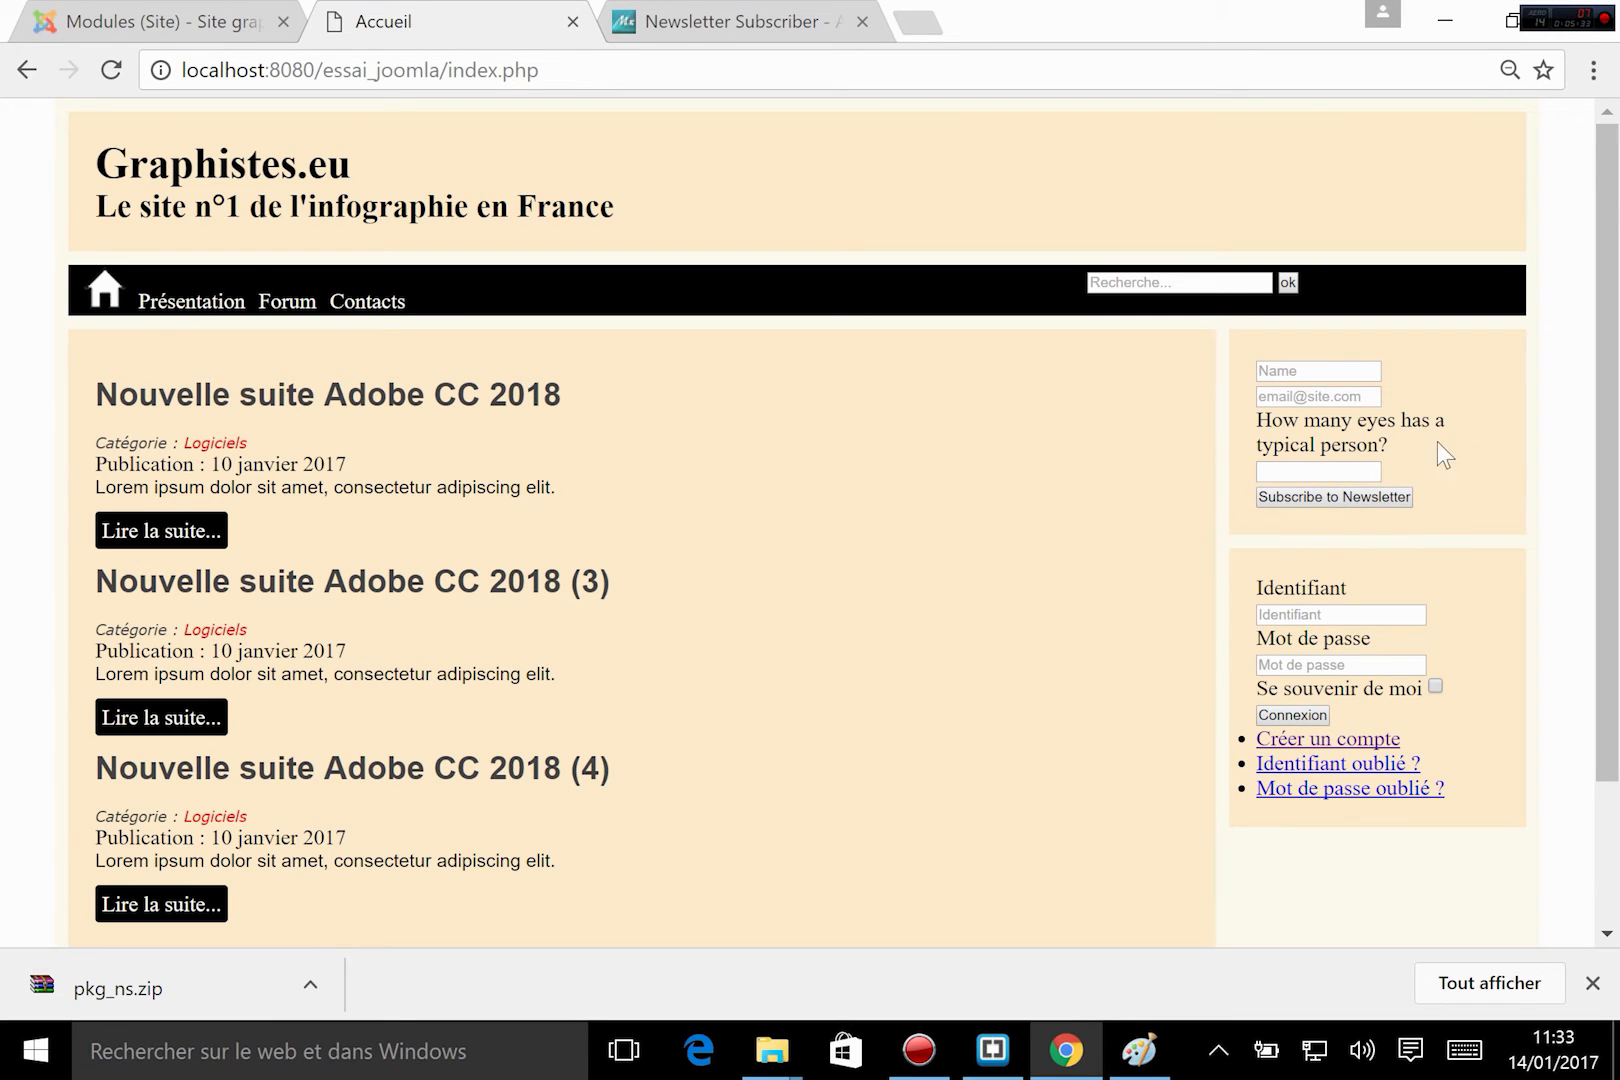
# Reopen the Newsletter Subscriber module for editing and examine the English texts and input fields of its form on the home page.
pyautogui.click(127, 20)
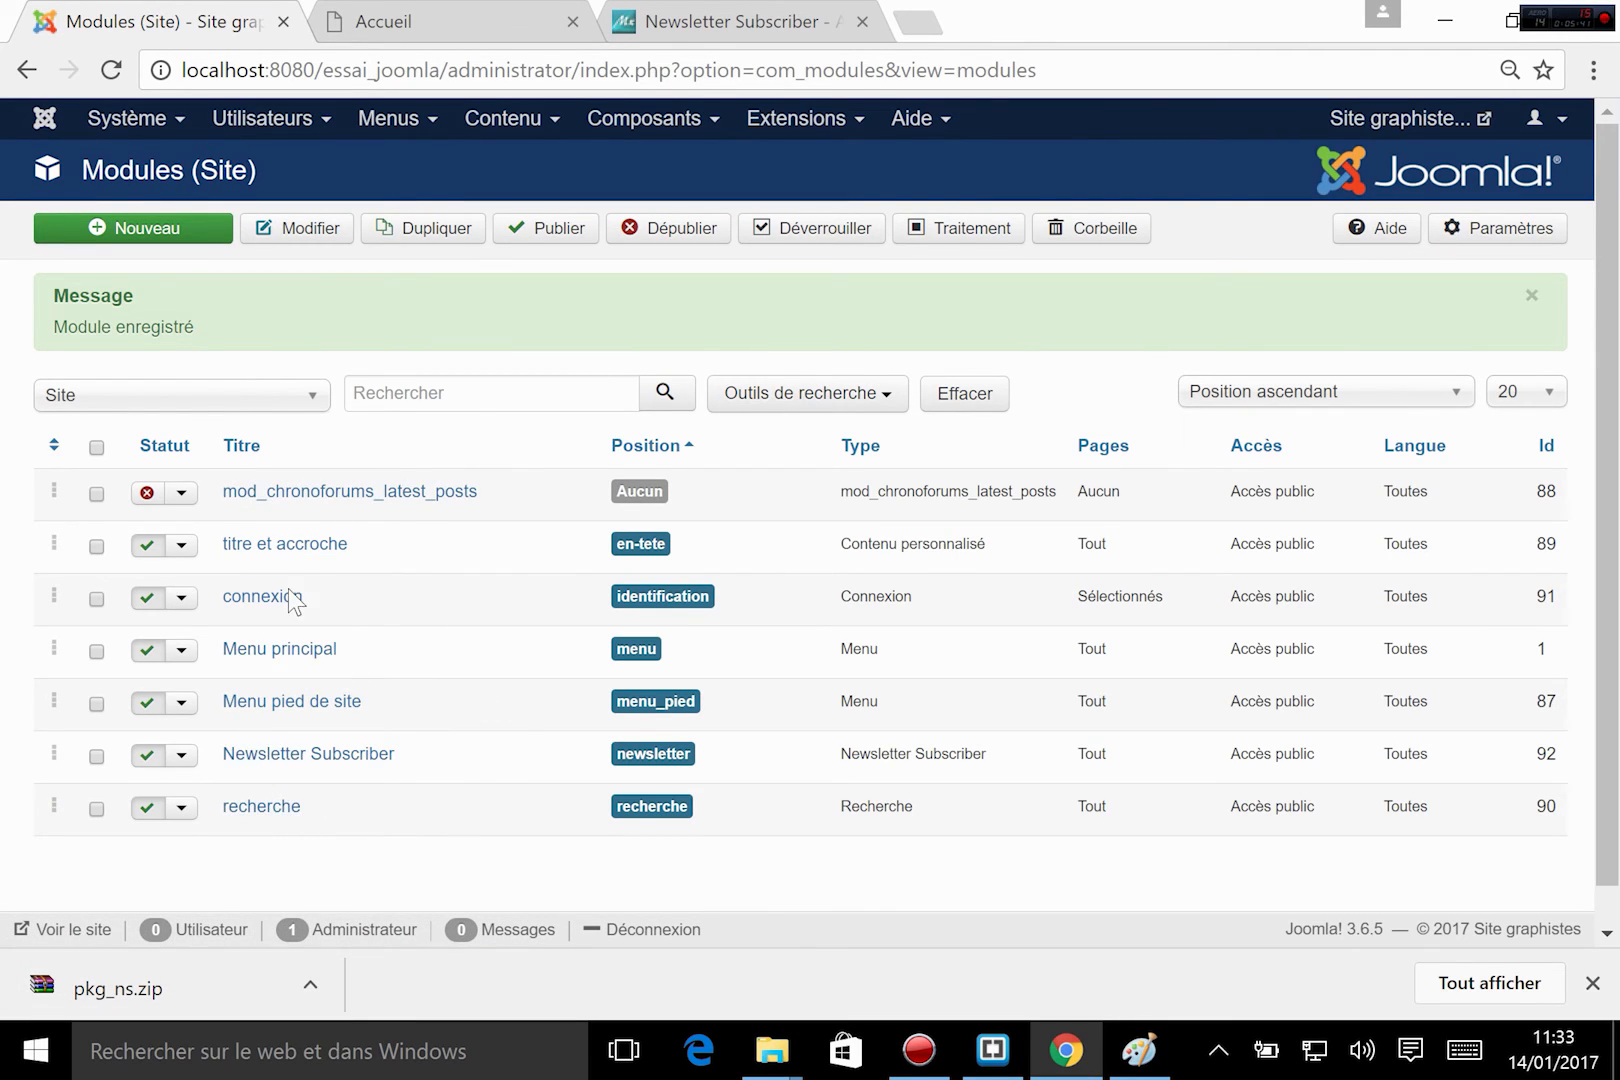
pyautogui.click(298, 766)
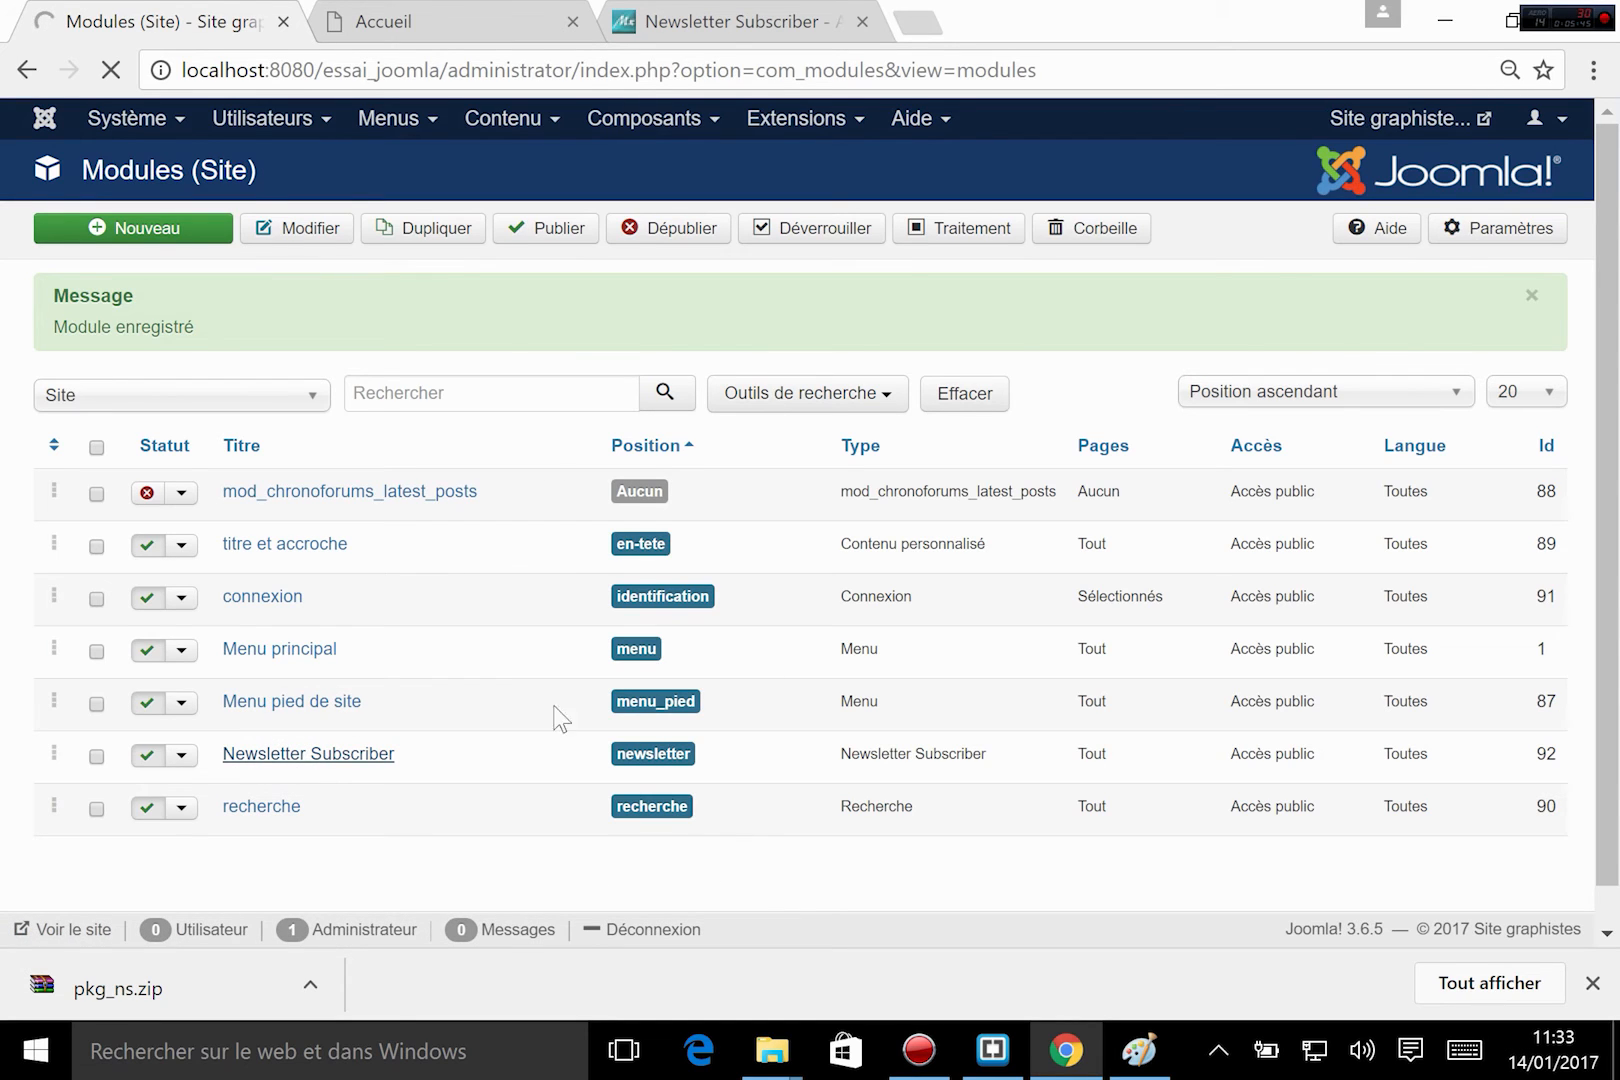
pyautogui.hotkey('ctrl', 'Tab')
pyautogui.click(1300, 368)
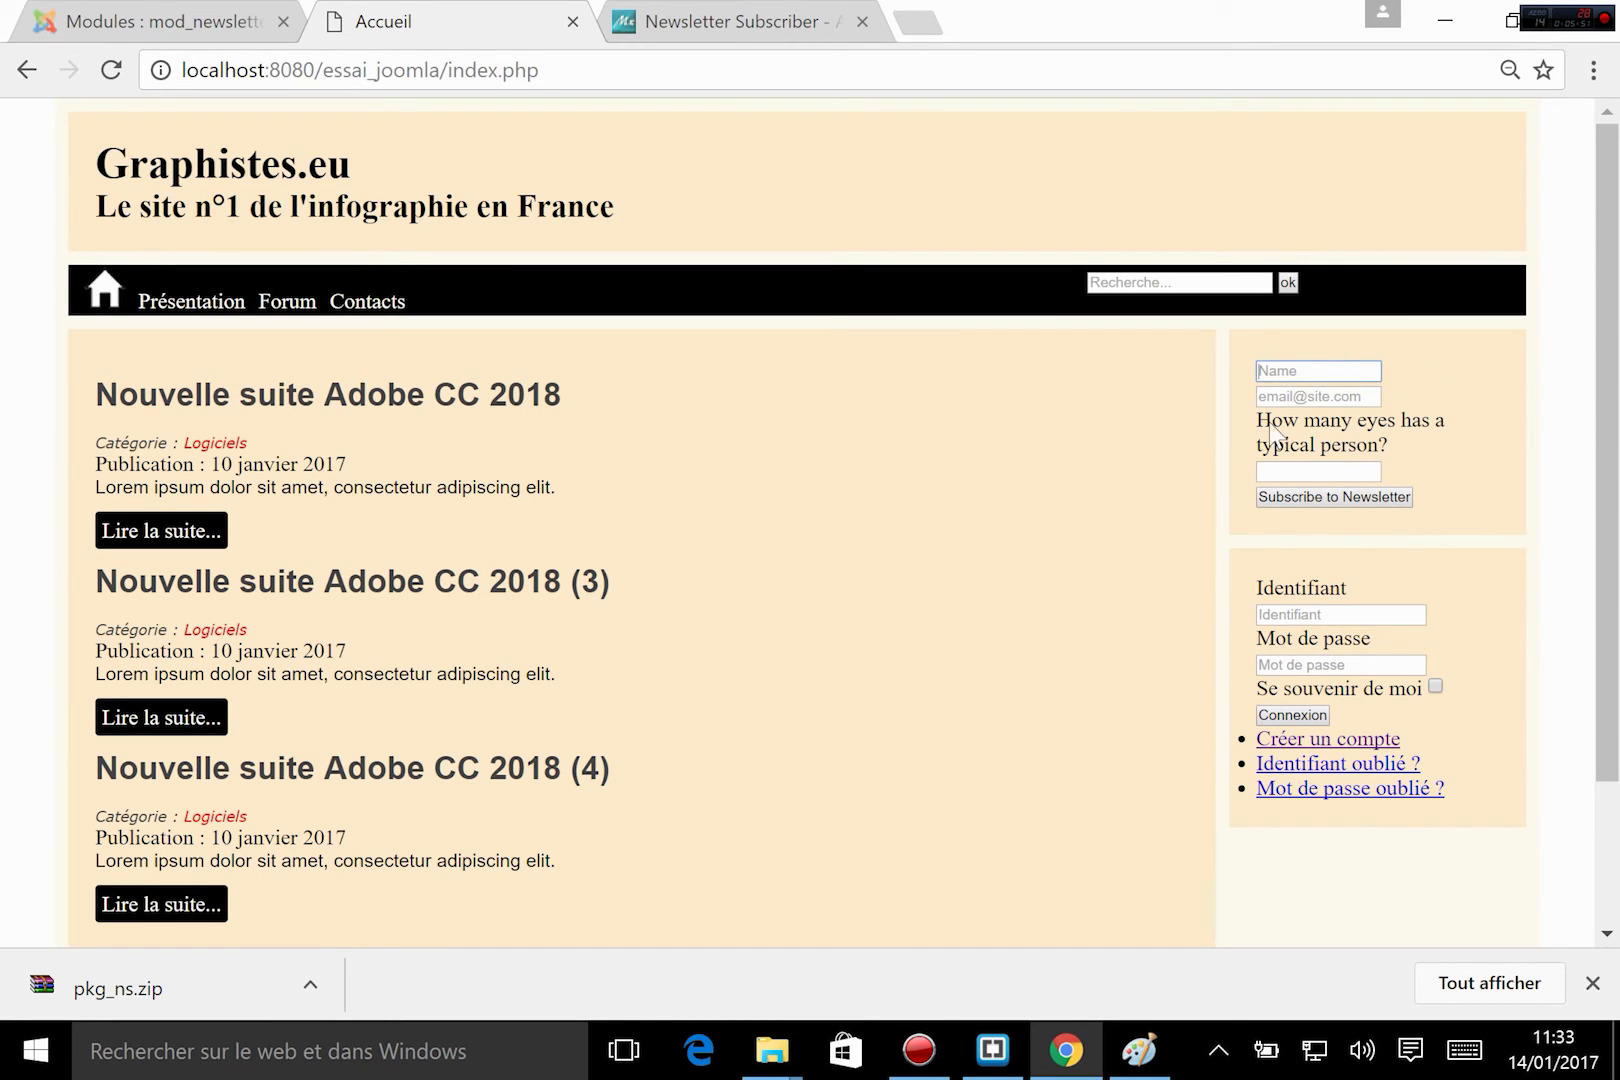
pyautogui.moveTo(1258, 418); pyautogui.dragTo(1444, 420)
pyautogui.click(1440, 440)
pyautogui.click(1283, 469)
# Review the Newsletter Subscriber module's notification options and the description of its Unique Identifier option.
pyautogui.click(268, 30)
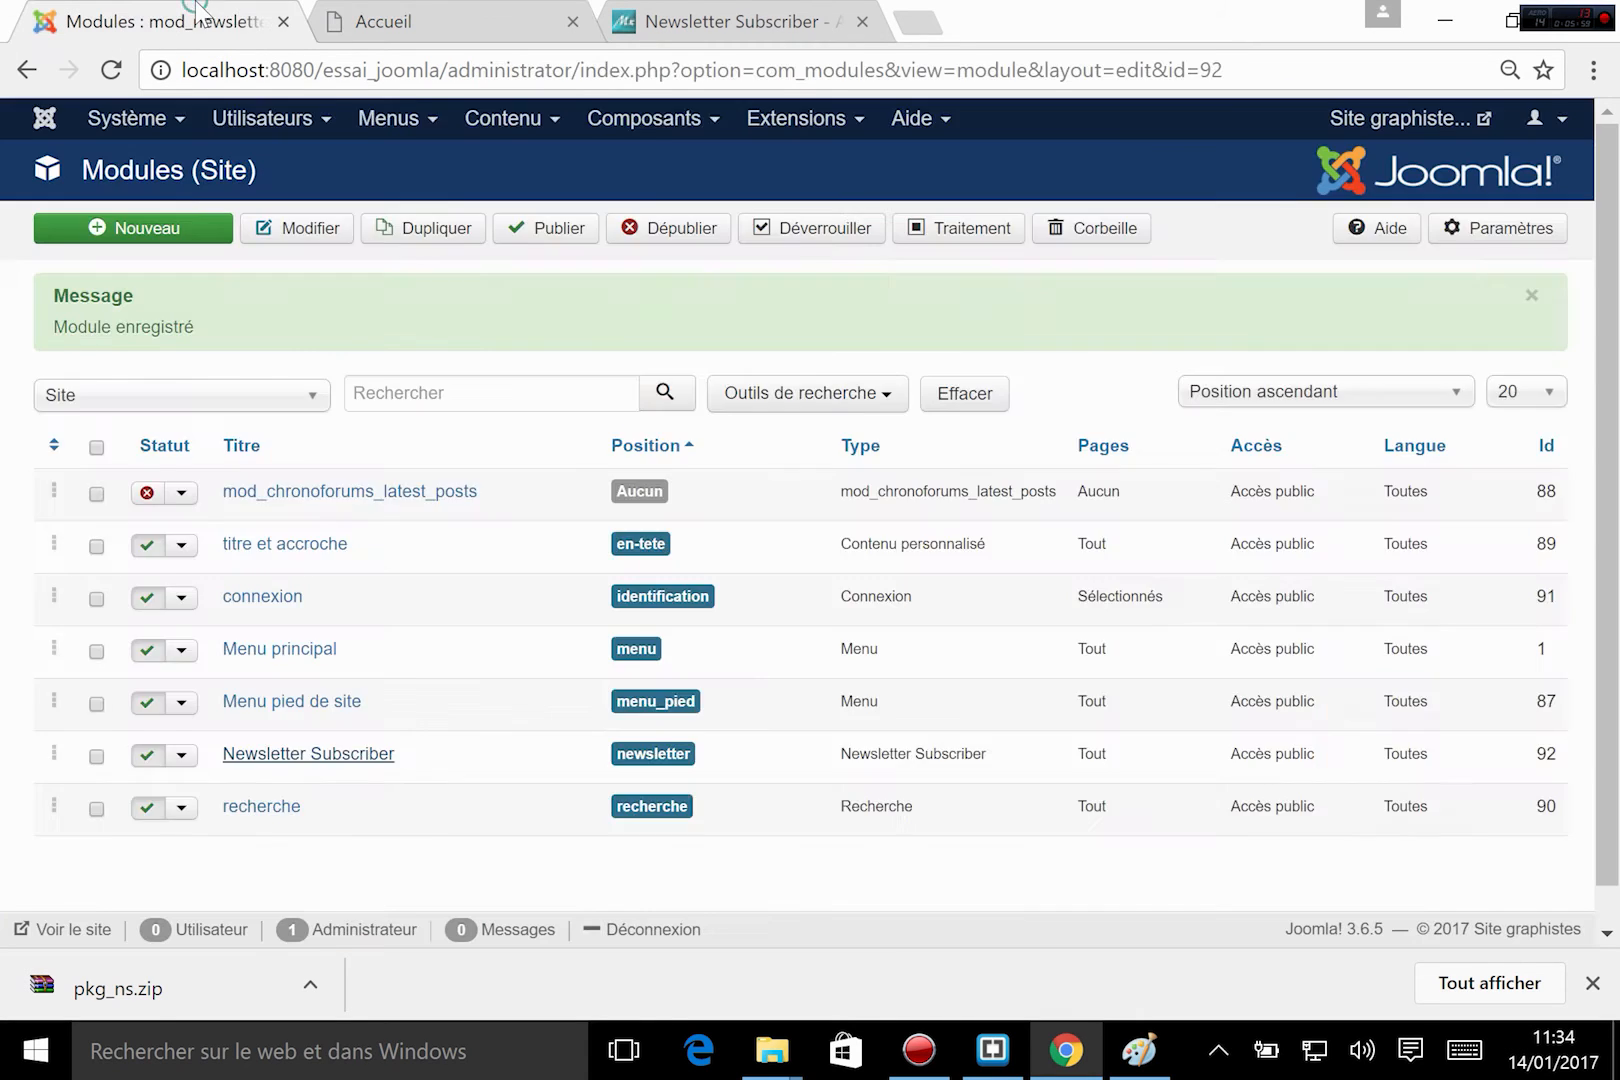
pyautogui.scroll(-3, 615, 718)
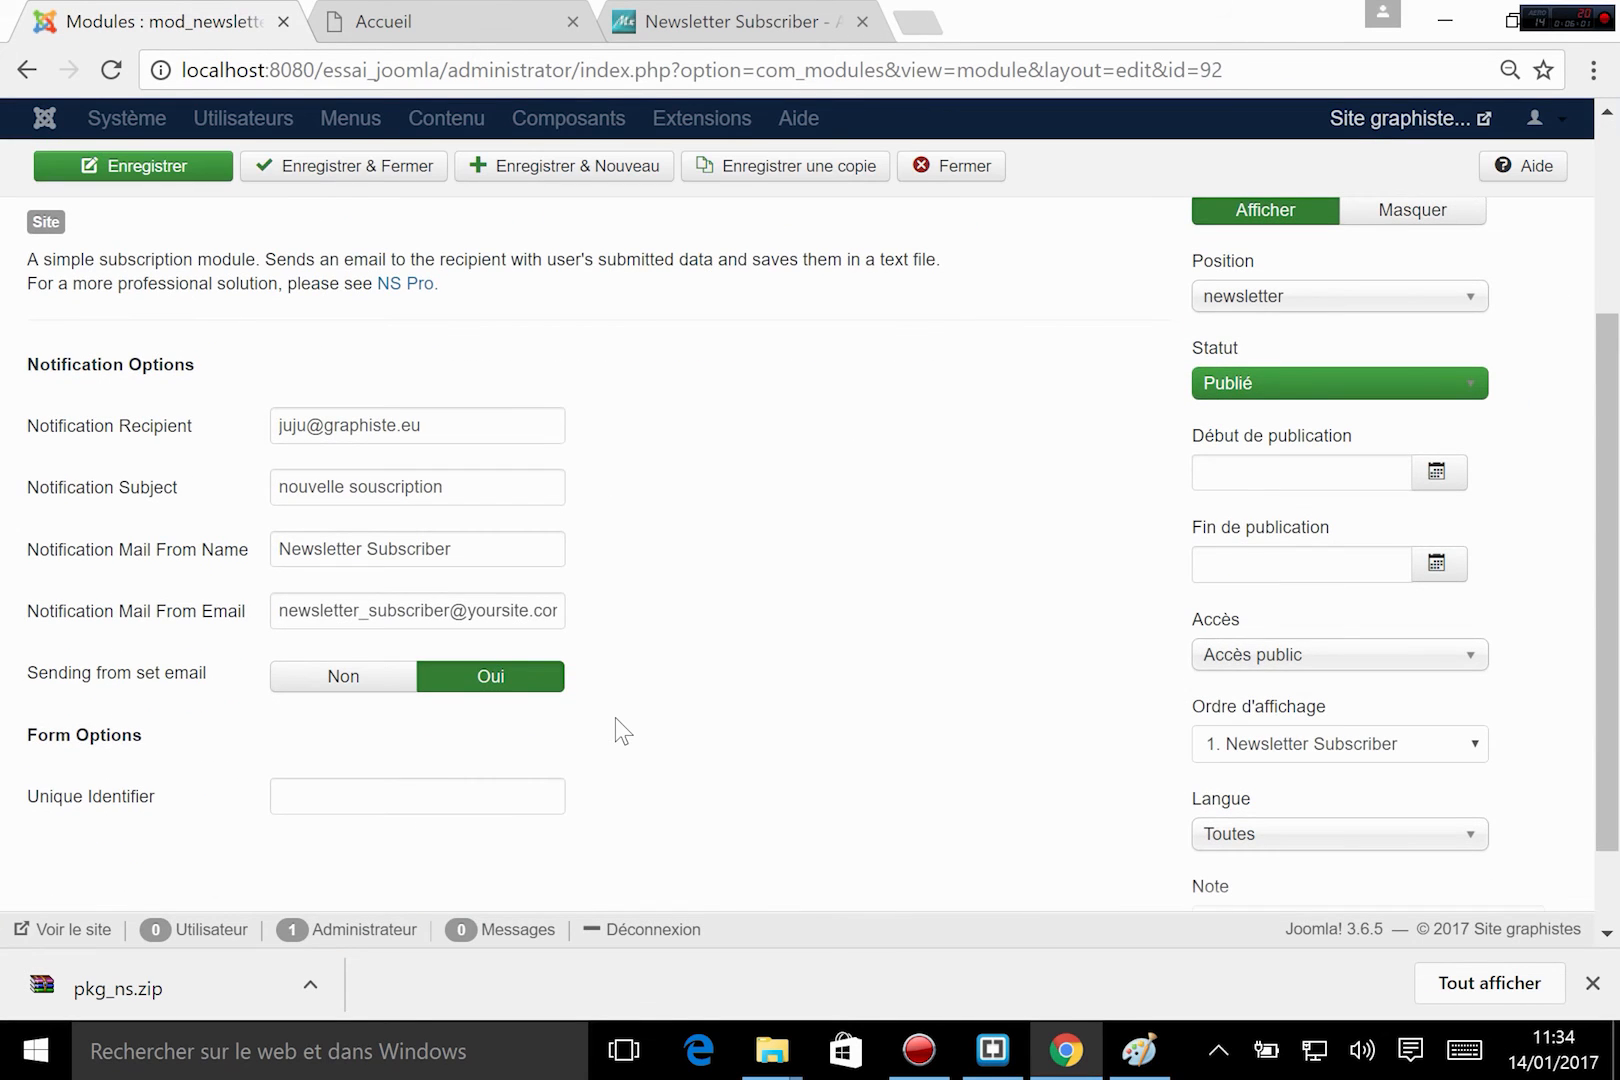
pyautogui.scroll(-1, 615, 718)
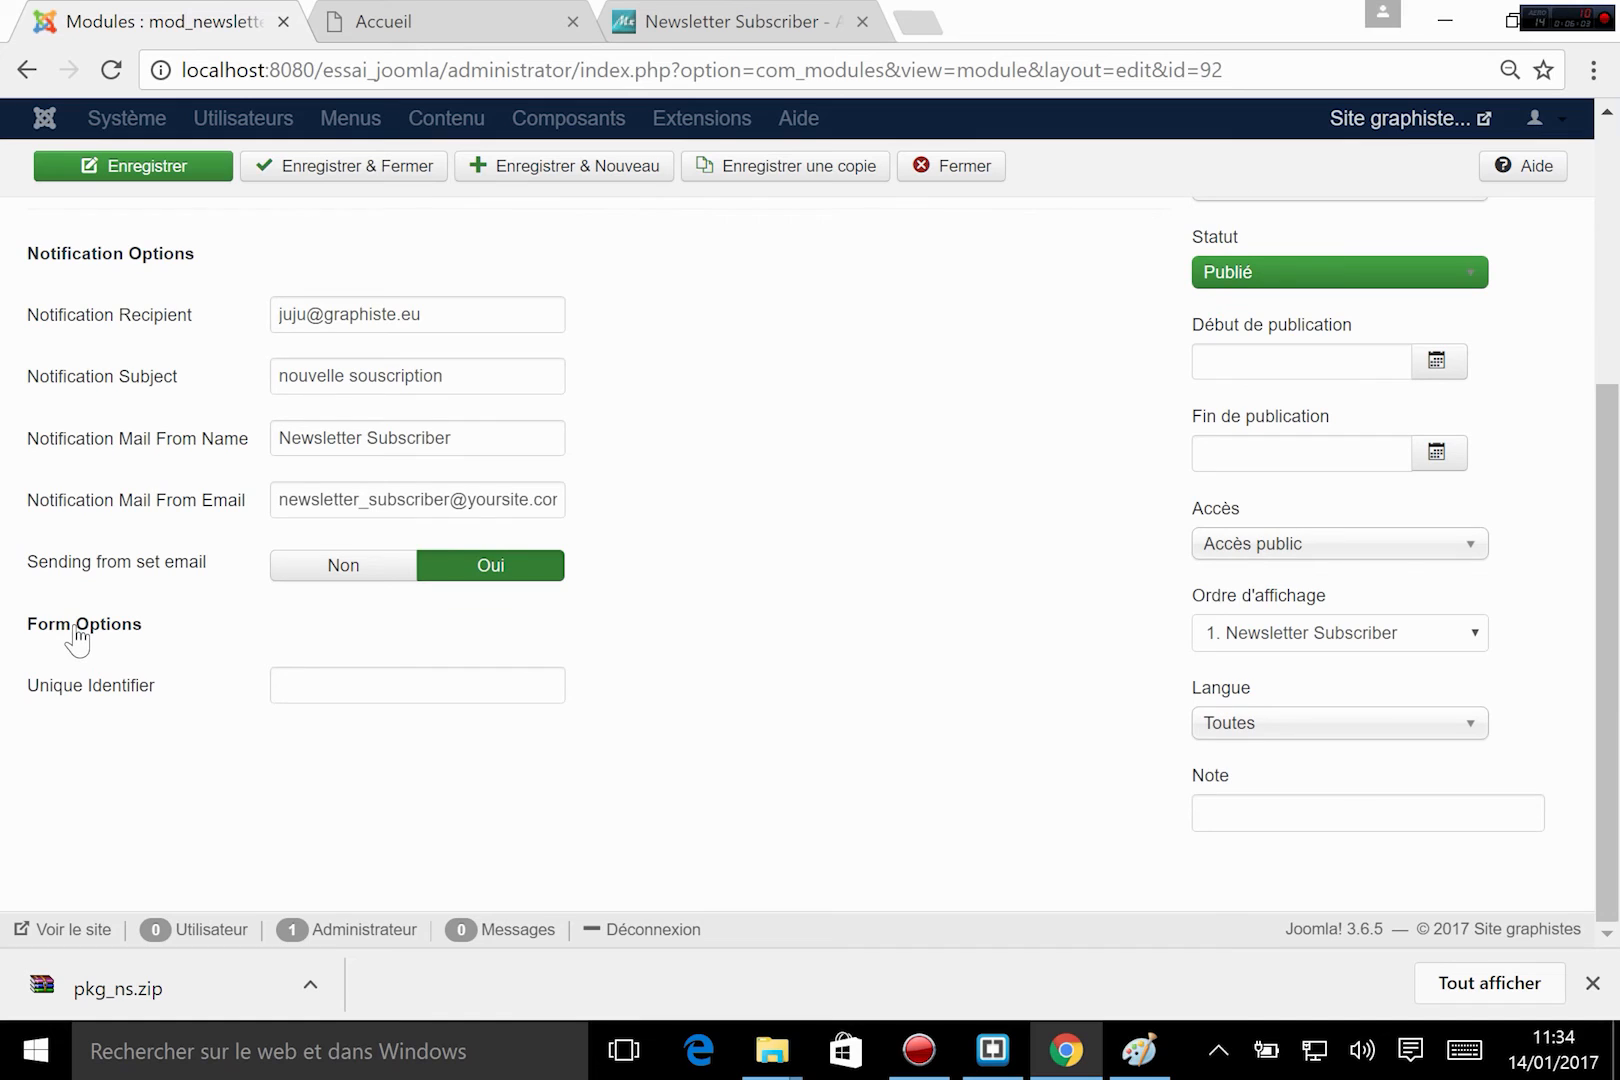
pyautogui.moveTo(97, 705)
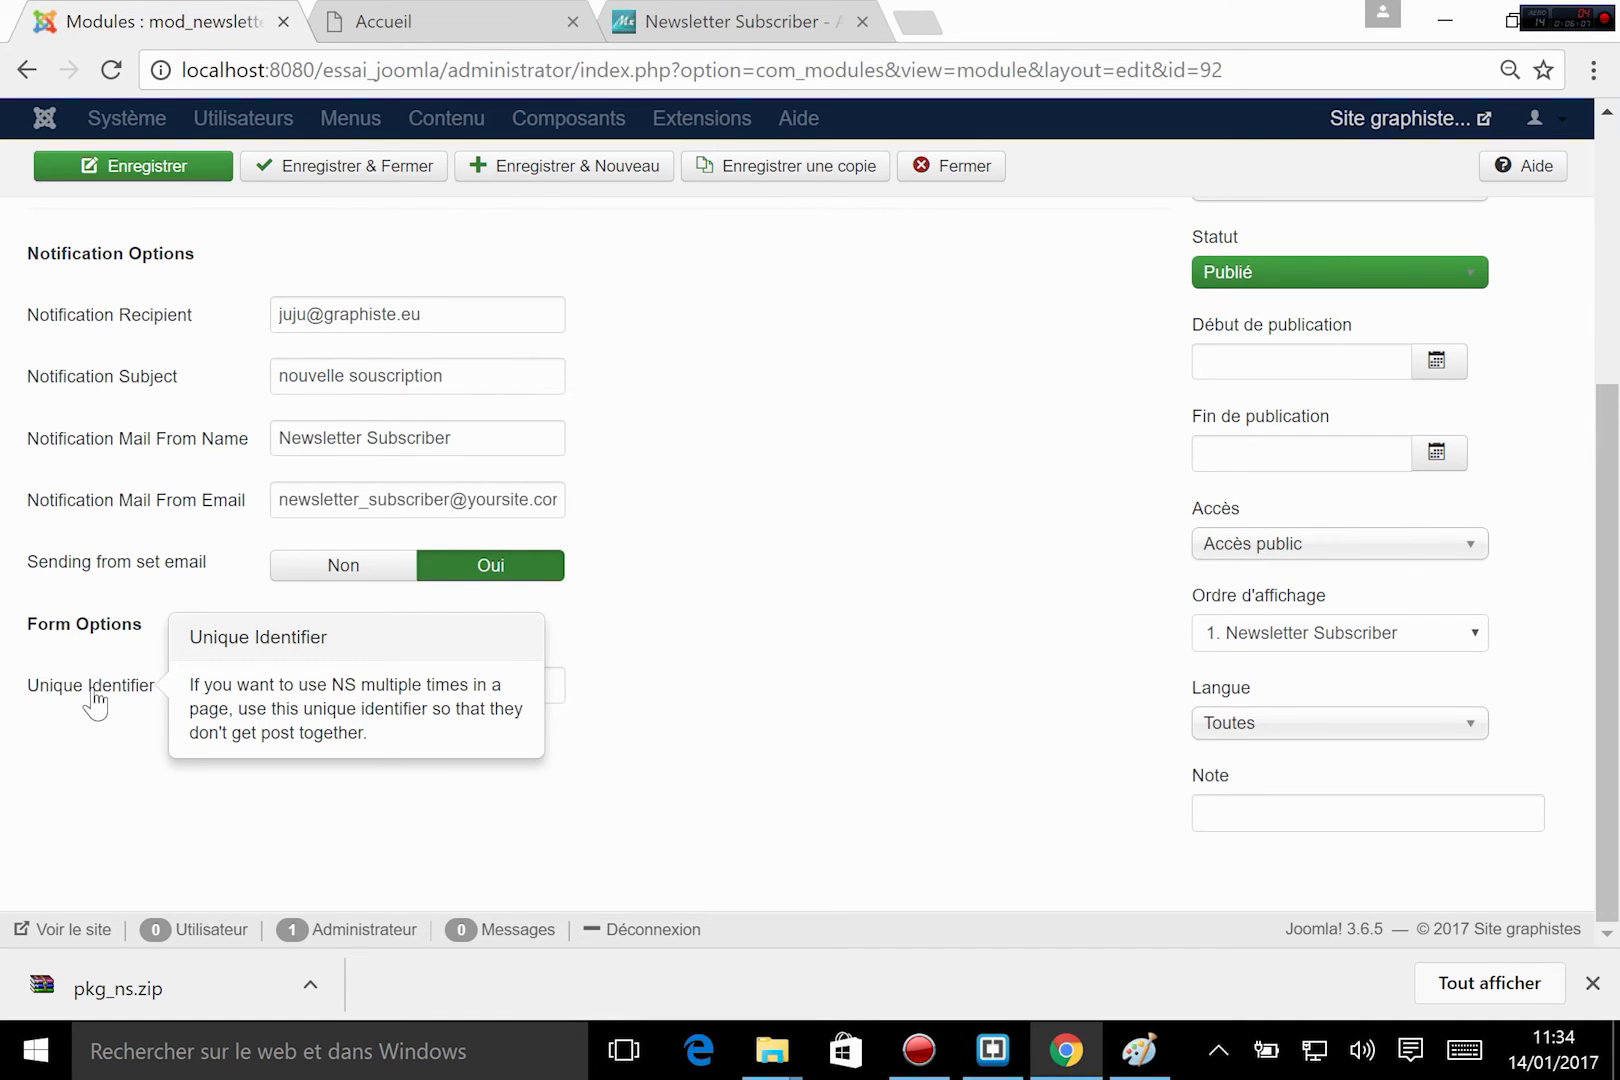
pyautogui.scroll(2, 963, 640)
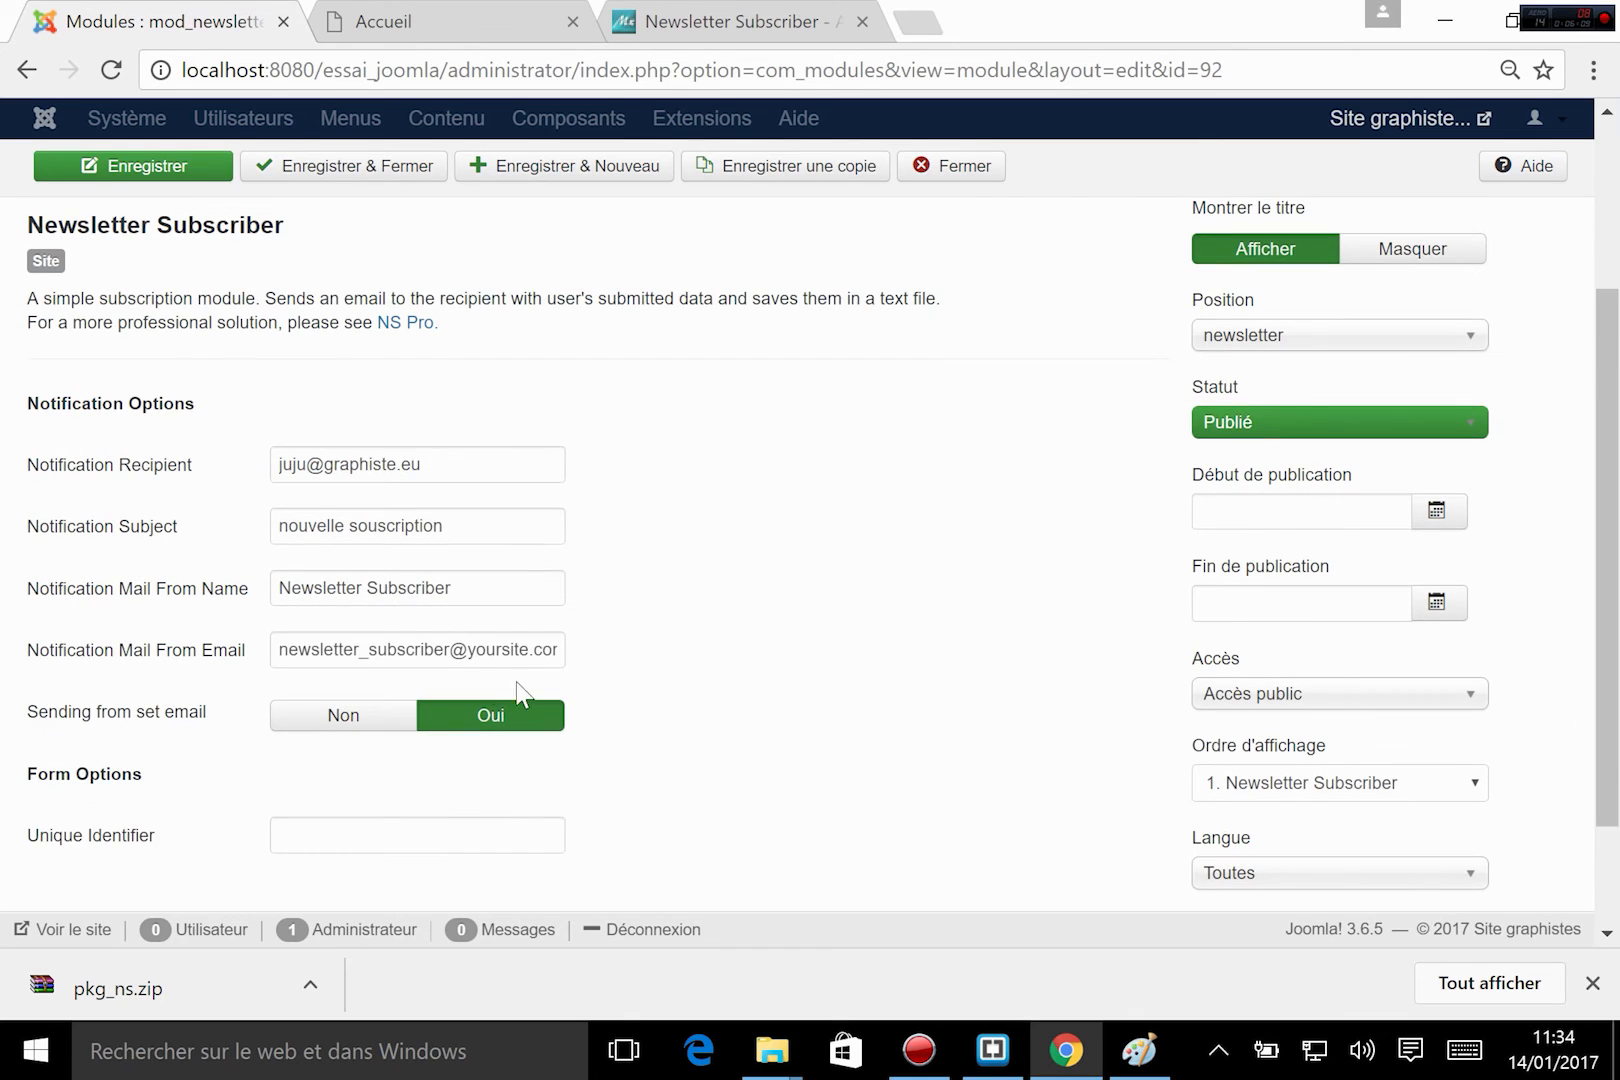
pyautogui.scroll(3, 723, 735)
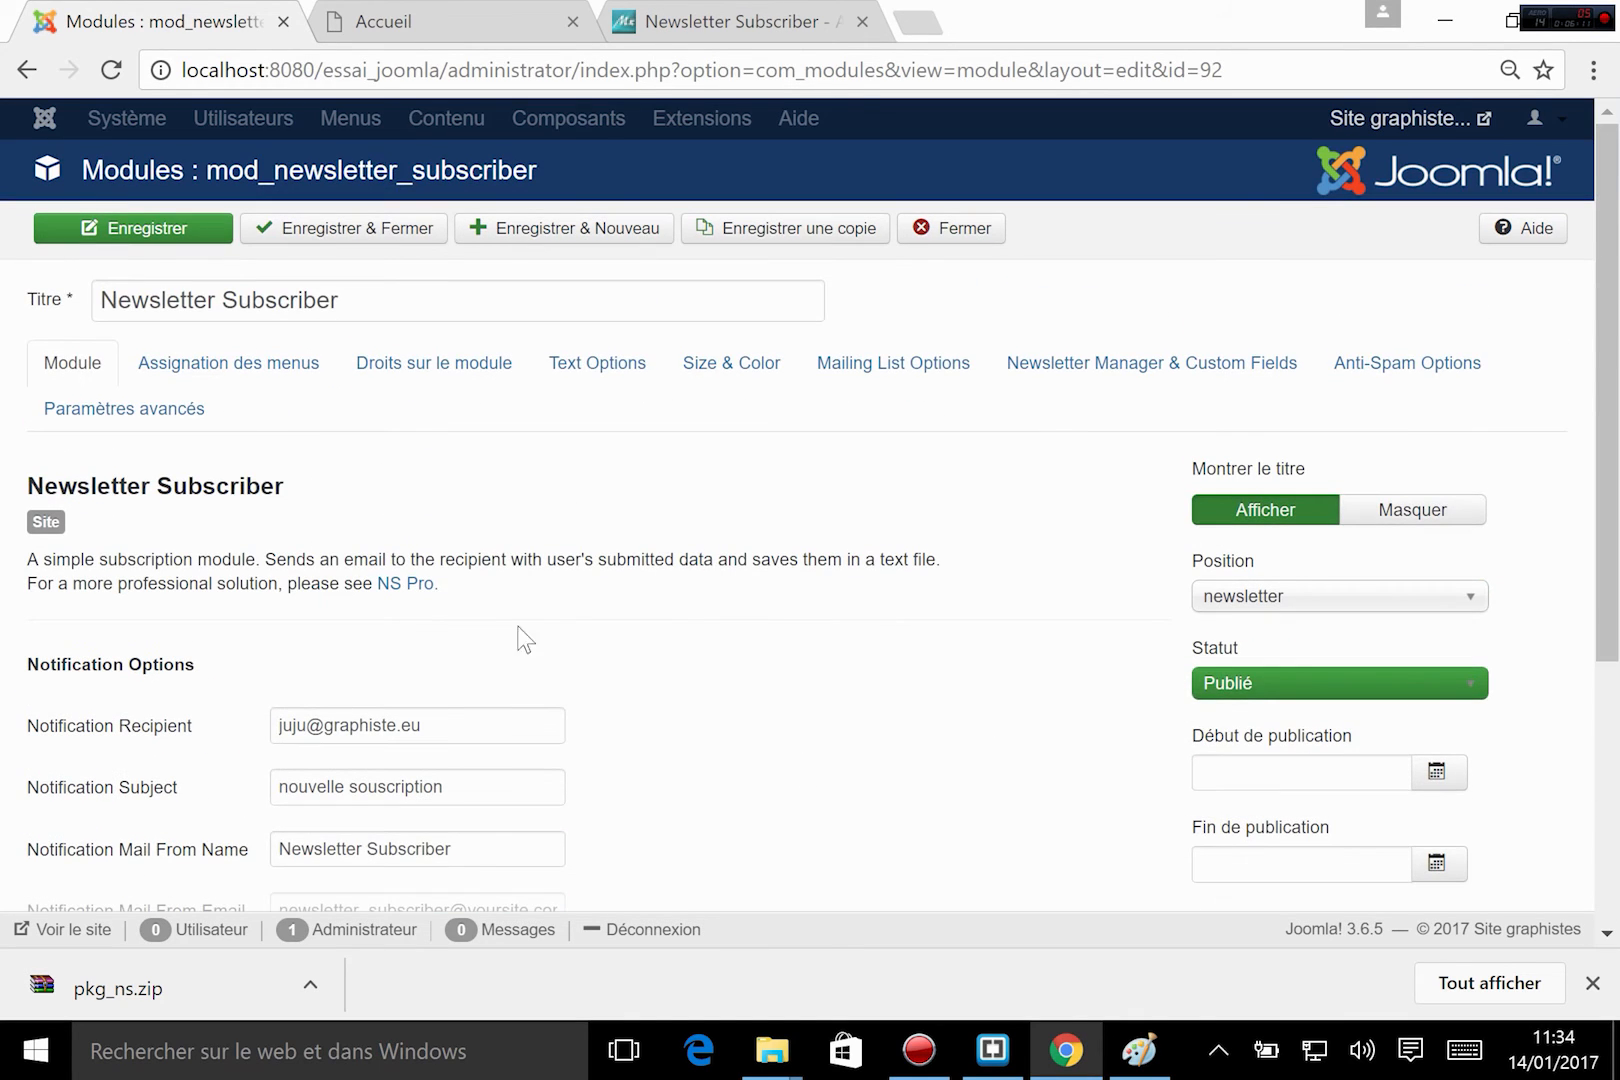
# Set the Name Placeholder in the newsletter module's text options to "Votre nom".
pyautogui.click(592, 378)
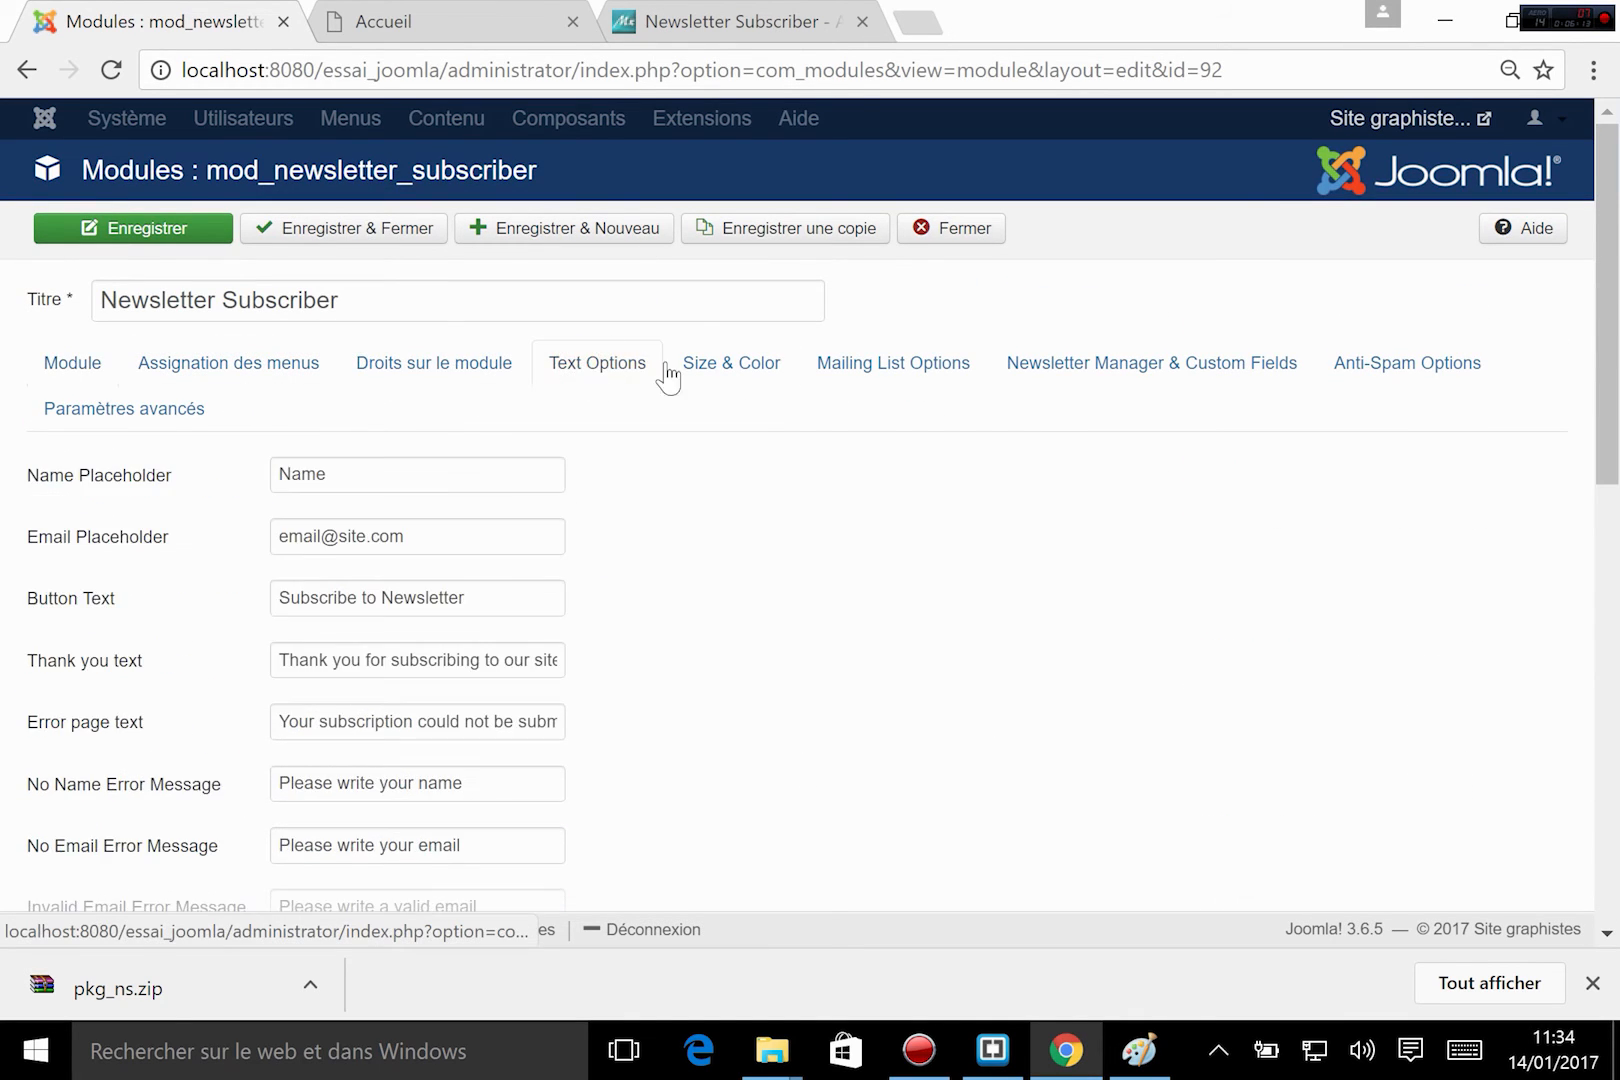
pyautogui.click(177, 478)
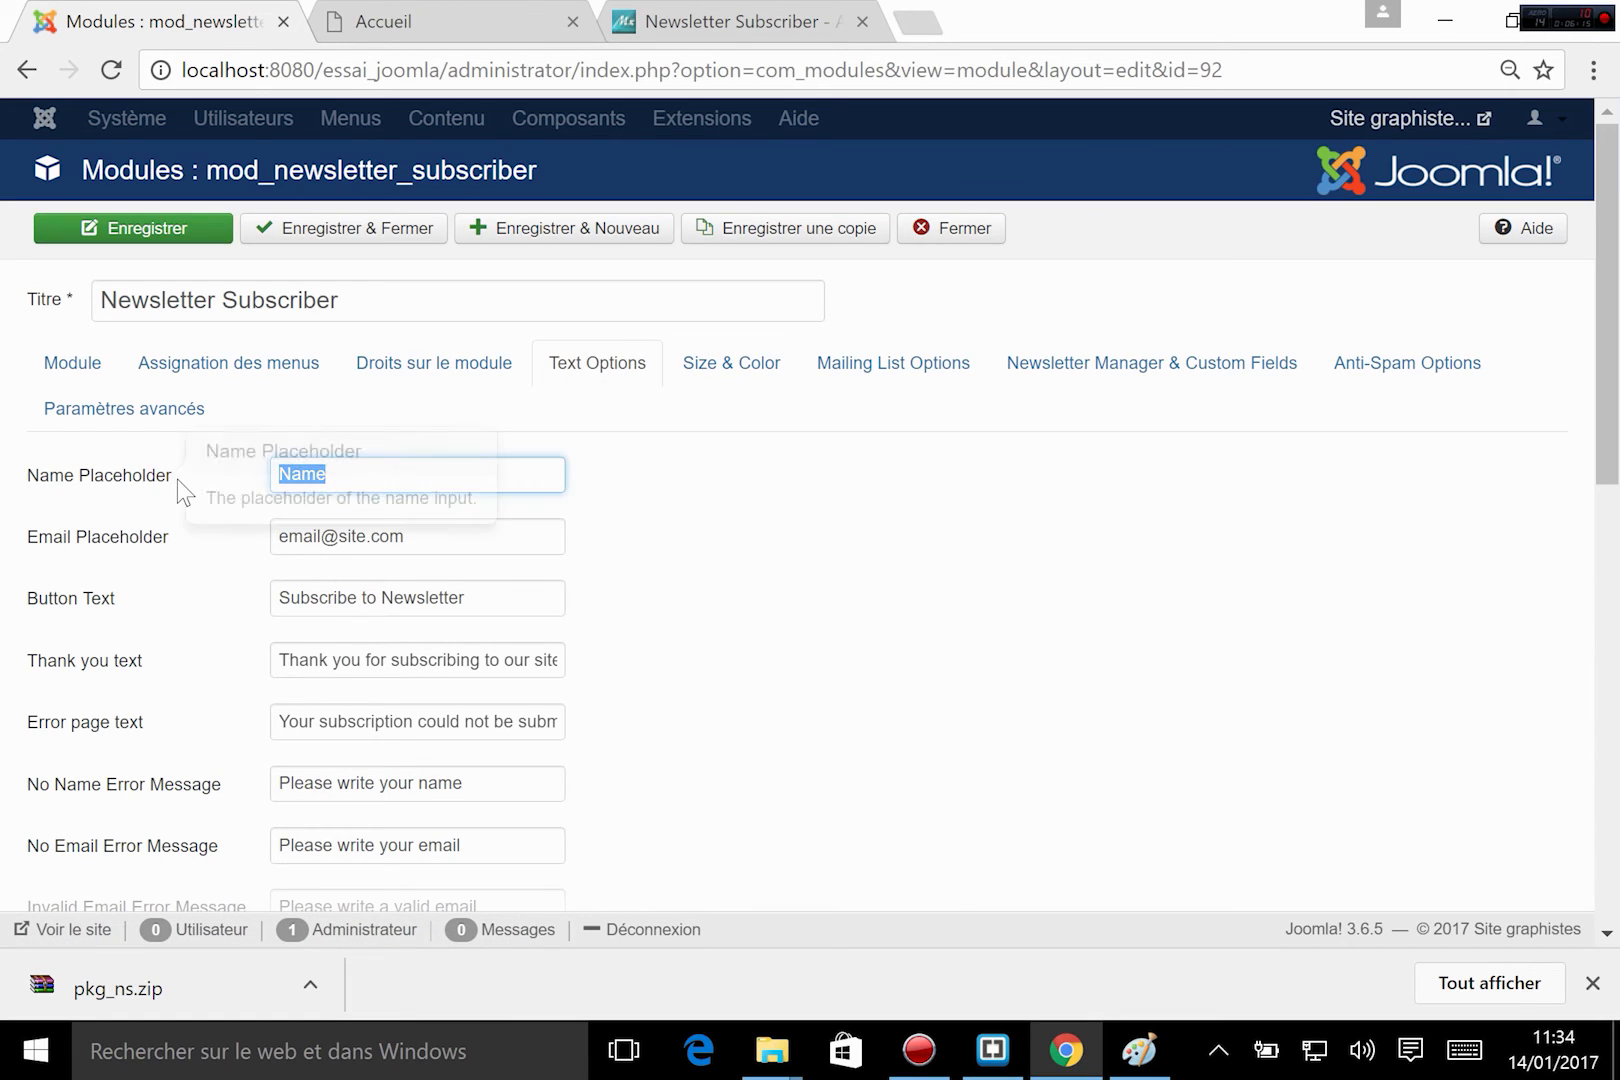
pyautogui.write('Vo')
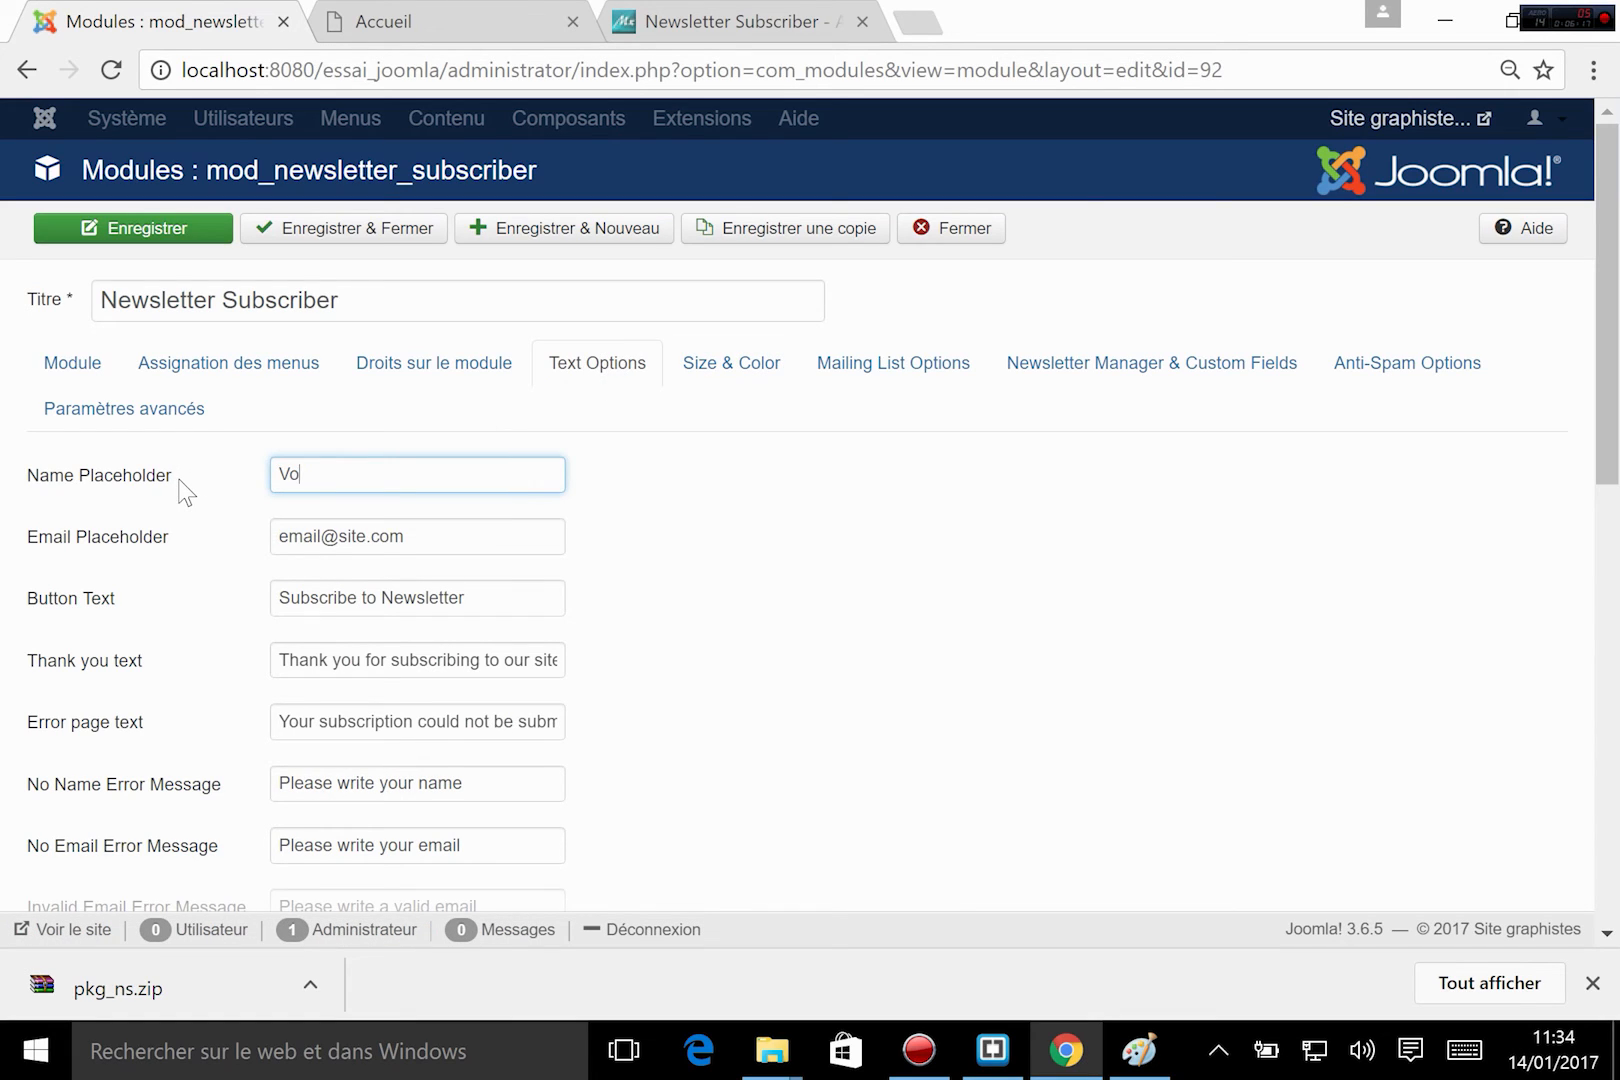
pyautogui.write('tre nom')
pyautogui.tripleClick(495, 588)
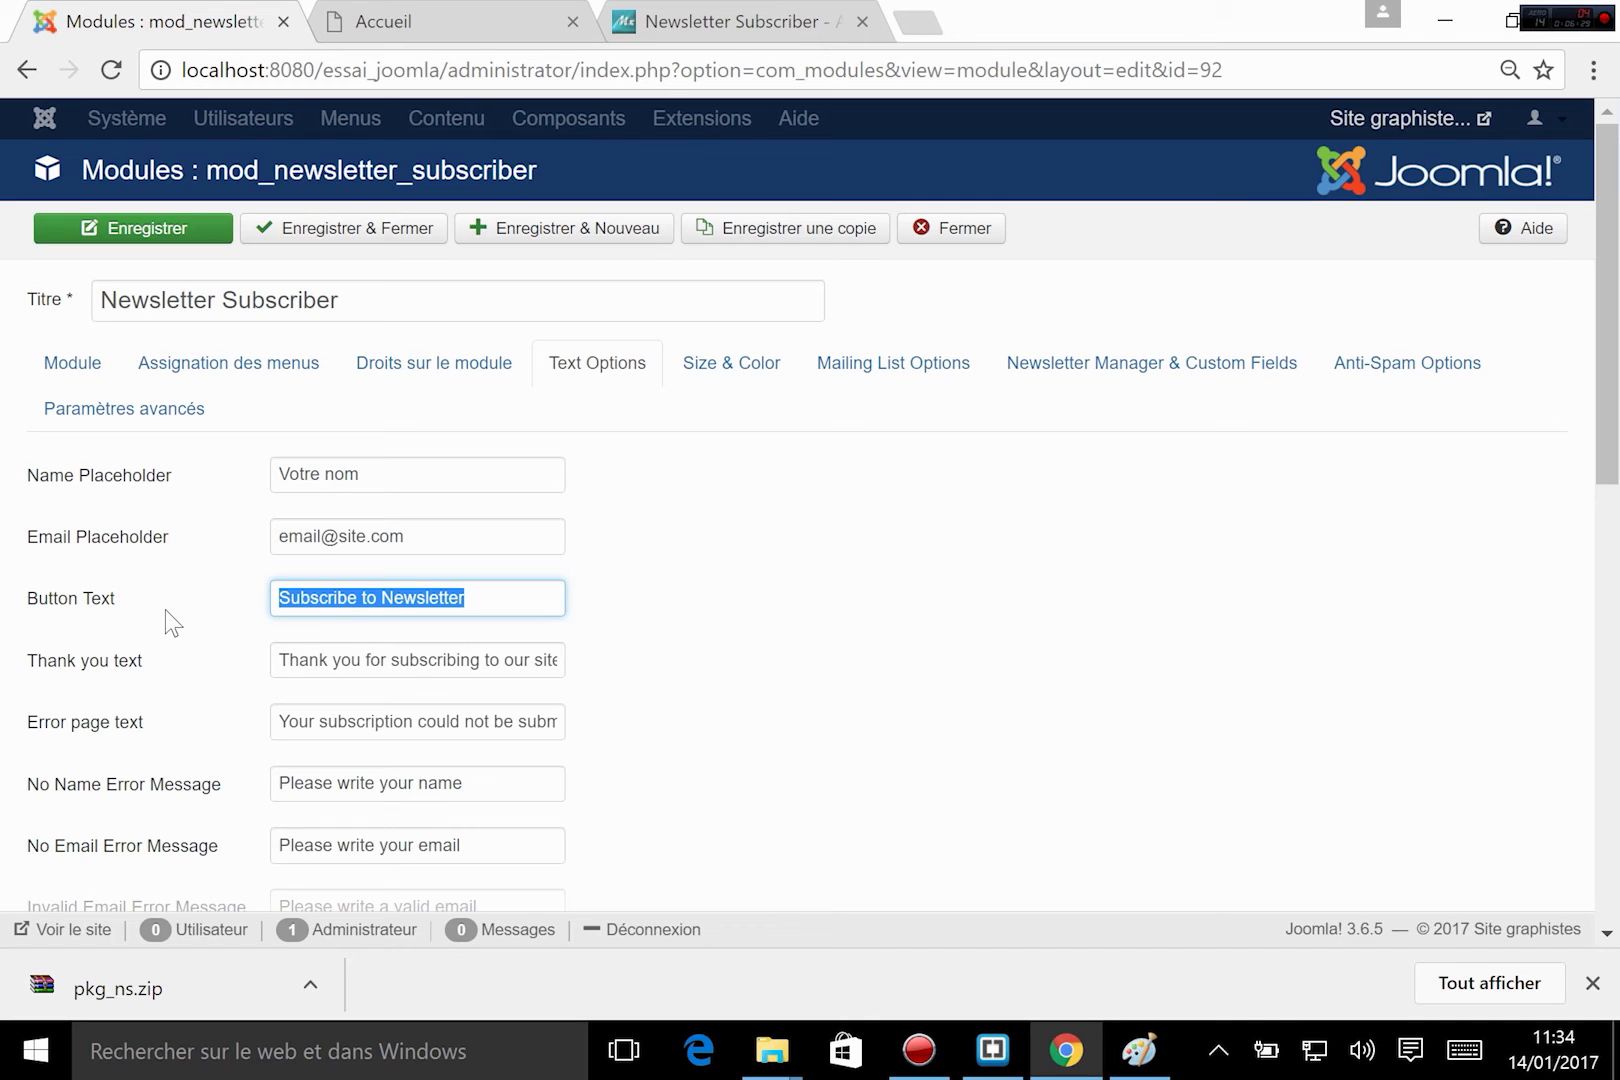
pyautogui.write('sopu')
pyautogui.press('BackSpace')
pyautogui.press('BackSpace')
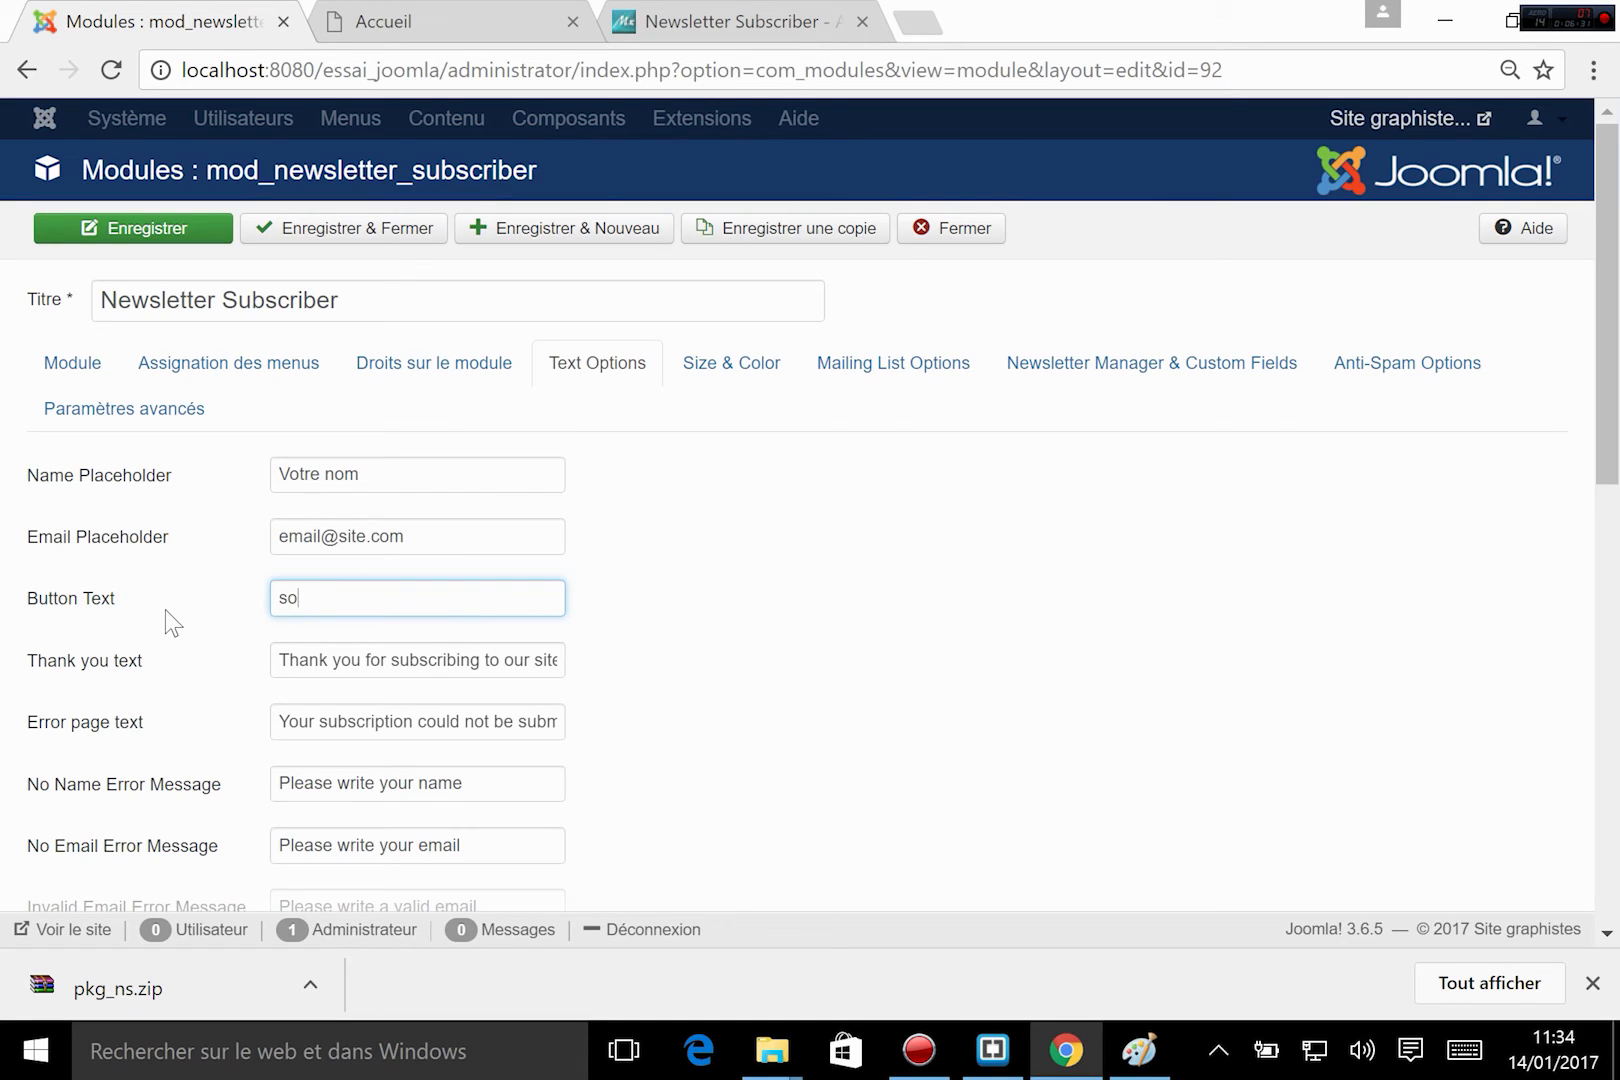
pyautogui.write('ou')
pyautogui.press('BackSpace')
pyautogui.press('BackSpace')
pyautogui.write('uscrivrez')
pyautogui.moveTo(398, 597); pyautogui.dragTo(125, 603)
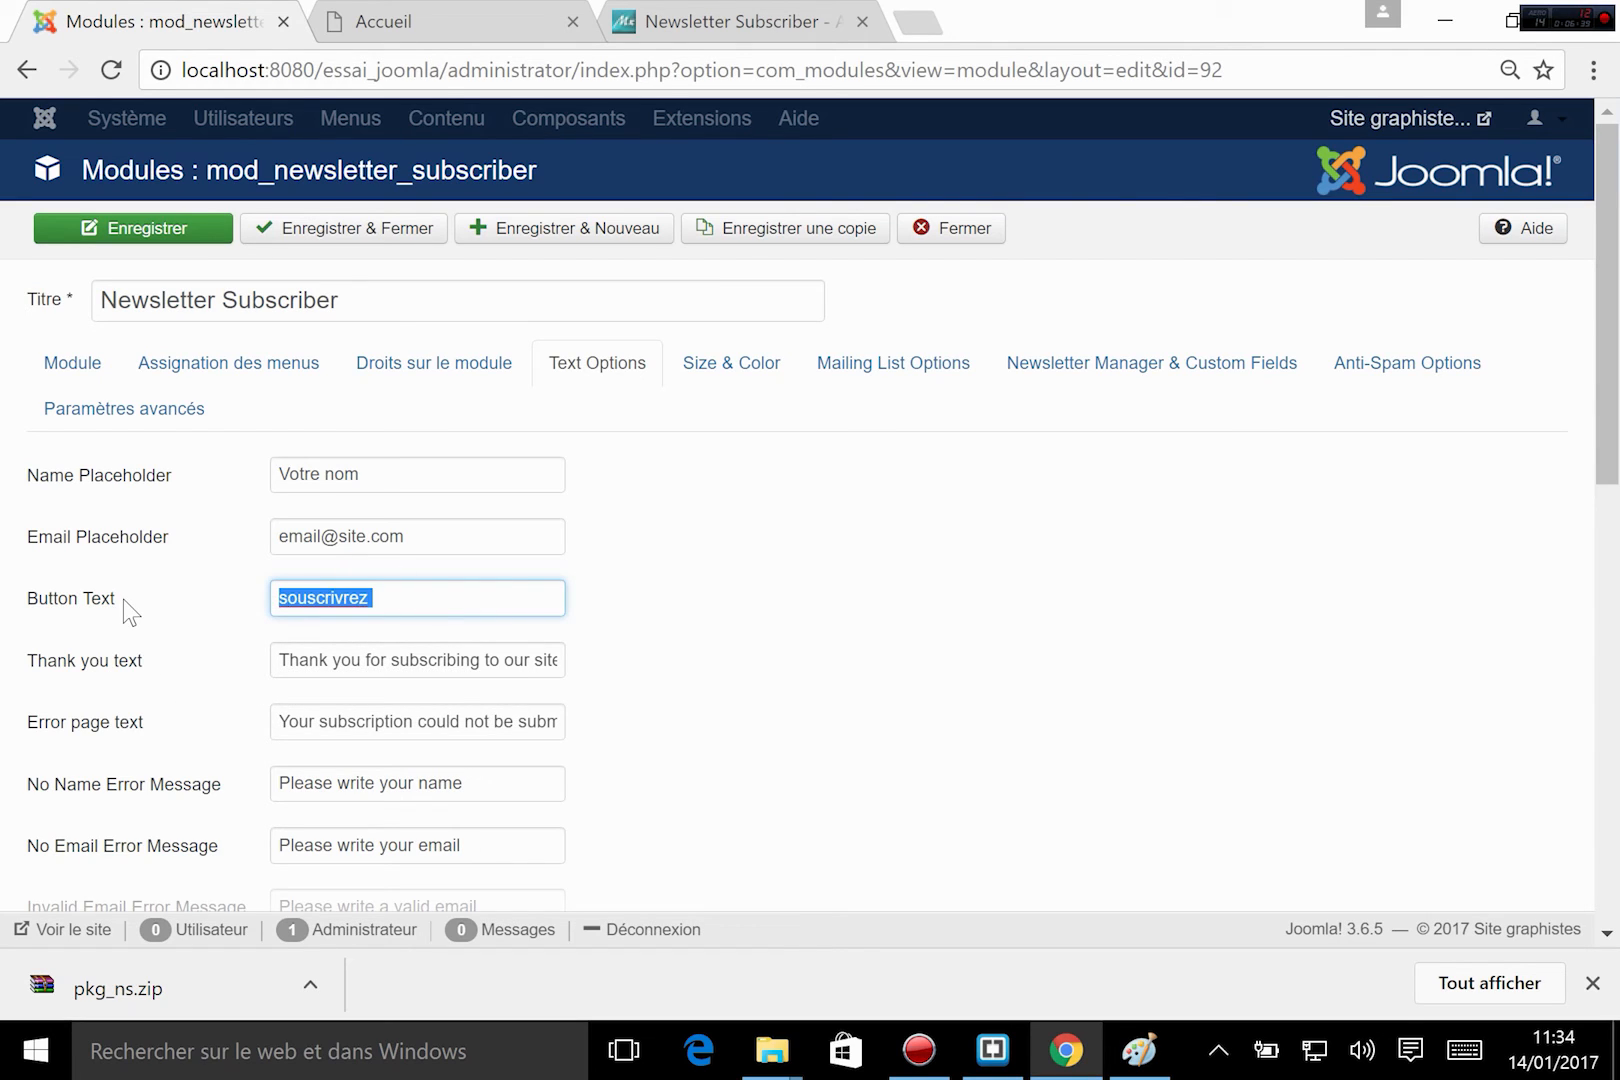
pyautogui.press('BackSpace')
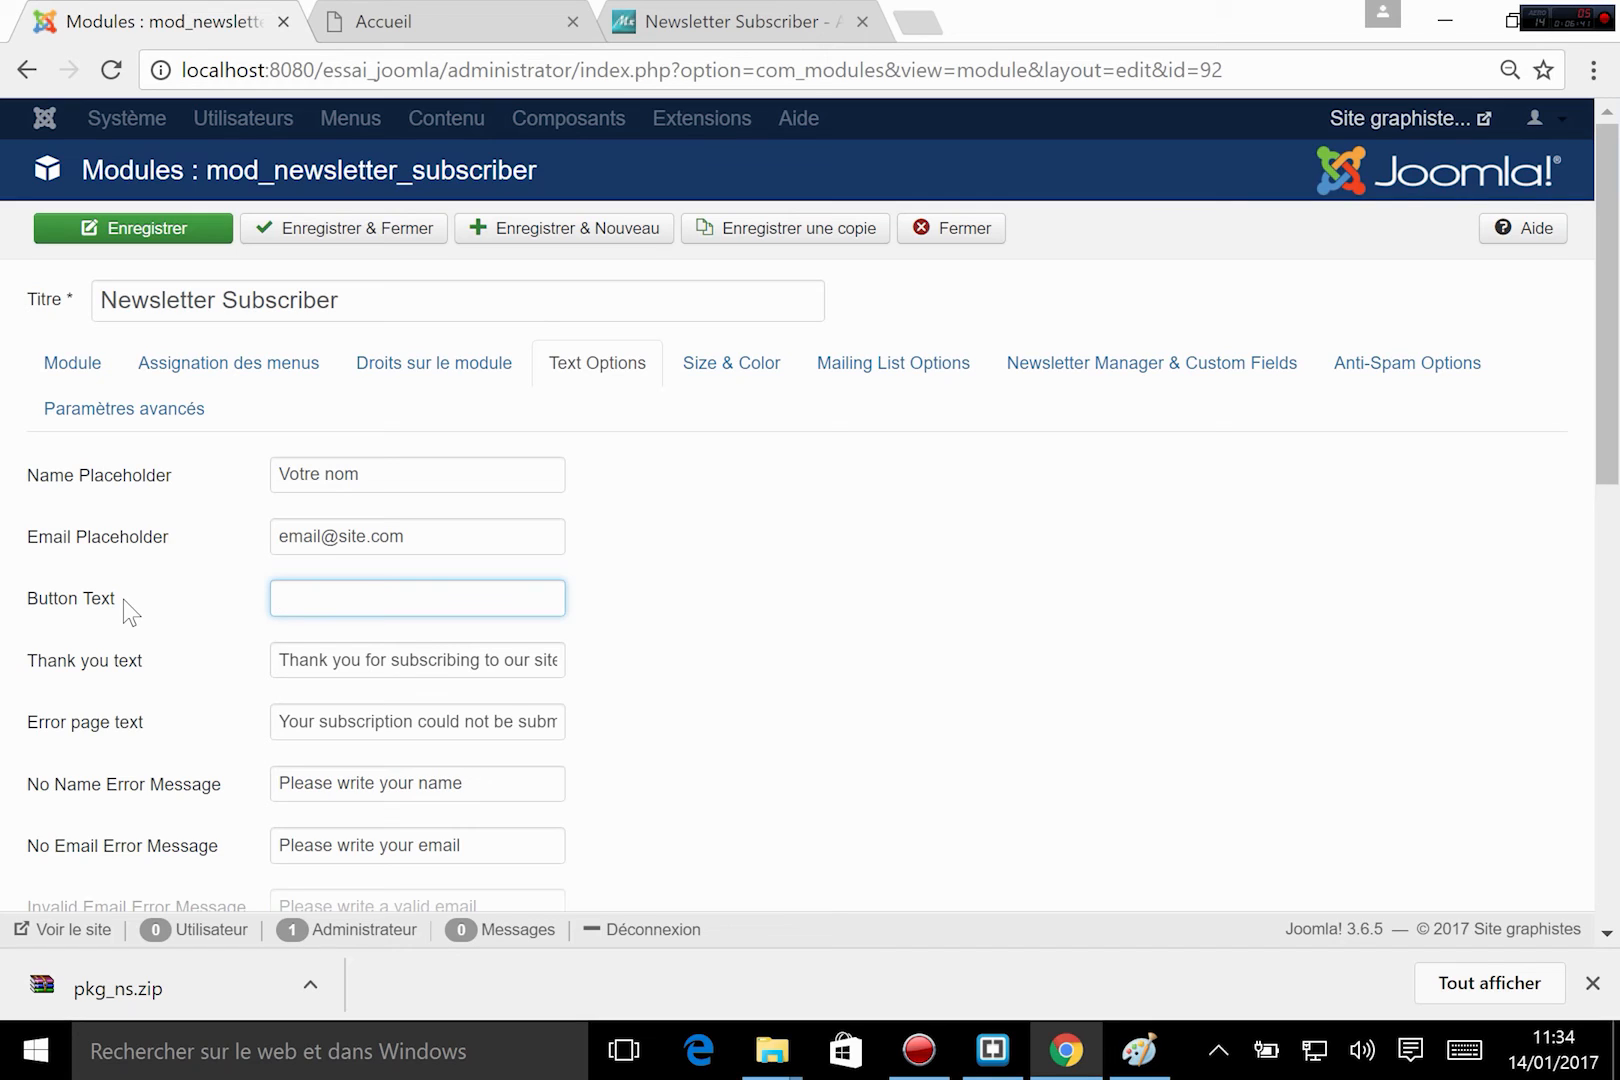
# Set the newsletter form's Button Text to "ok!".
pyautogui.write('Inc')
pyautogui.press('BackSpace')
pyautogui.press('BackSpace')
pyautogui.press('BackSpace')
pyautogui.write('ok!')
# Replace the Thank you text with "Merci!" and the Error page text with "erreur".
pyautogui.click(276, 650)
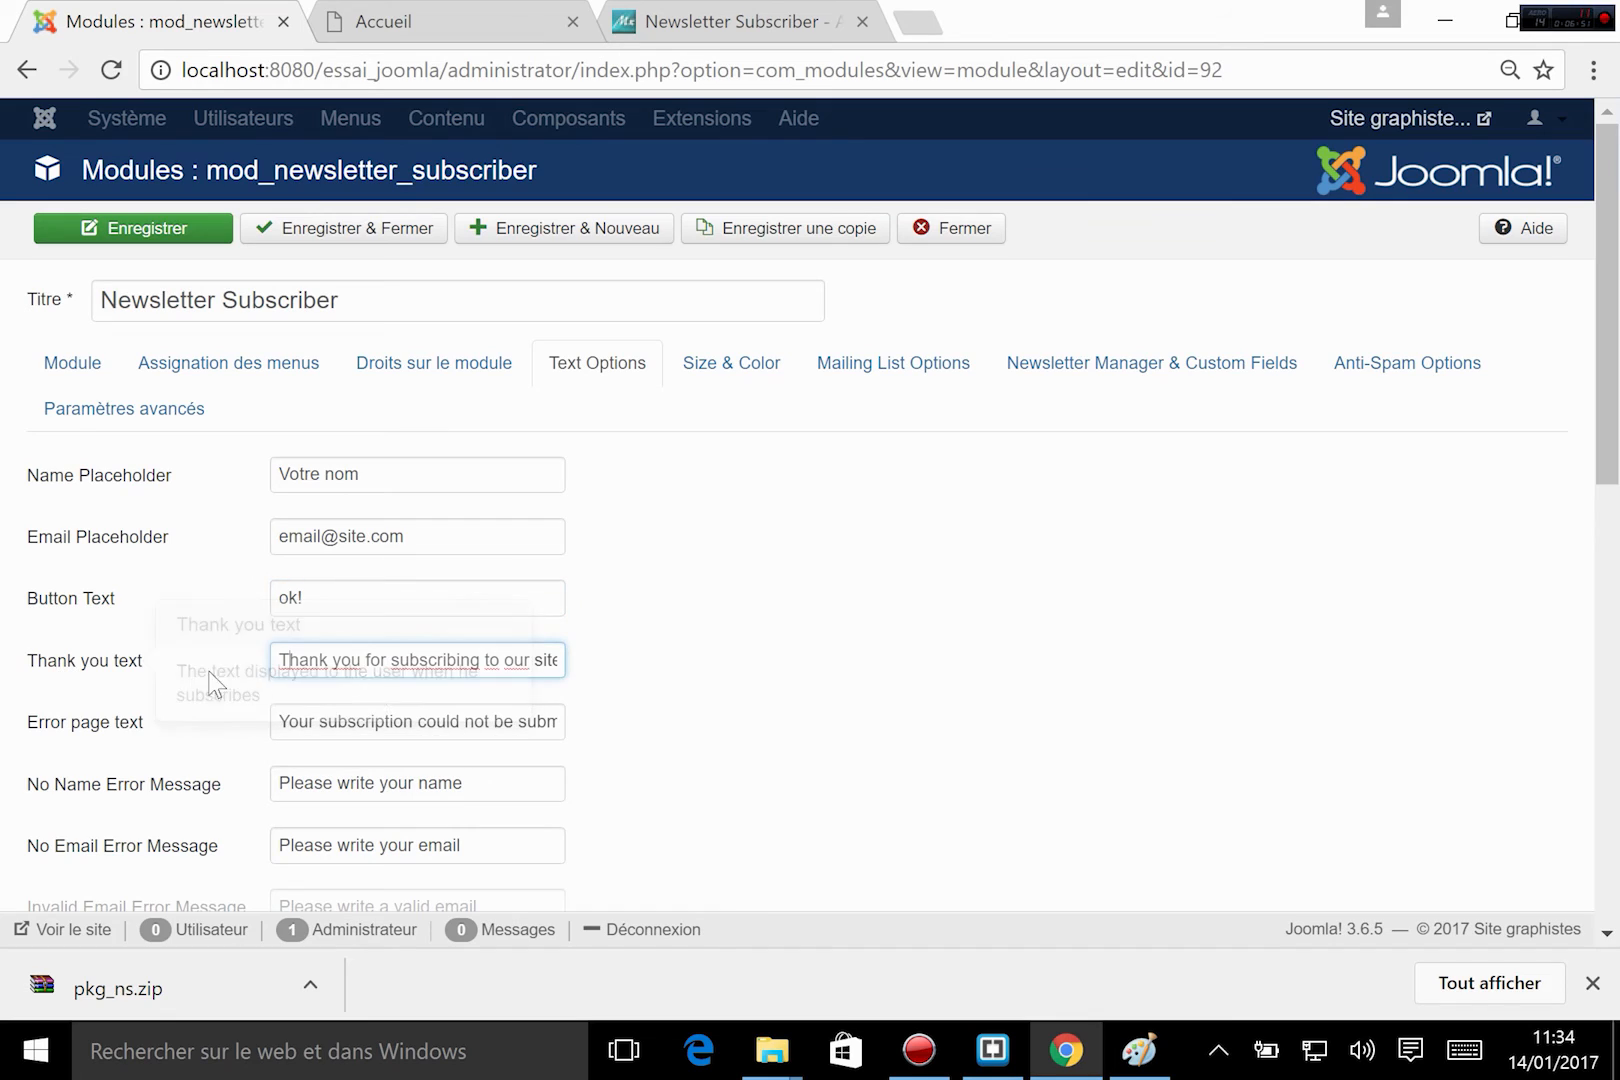
pyautogui.moveTo(276, 660); pyautogui.dragTo(639, 672)
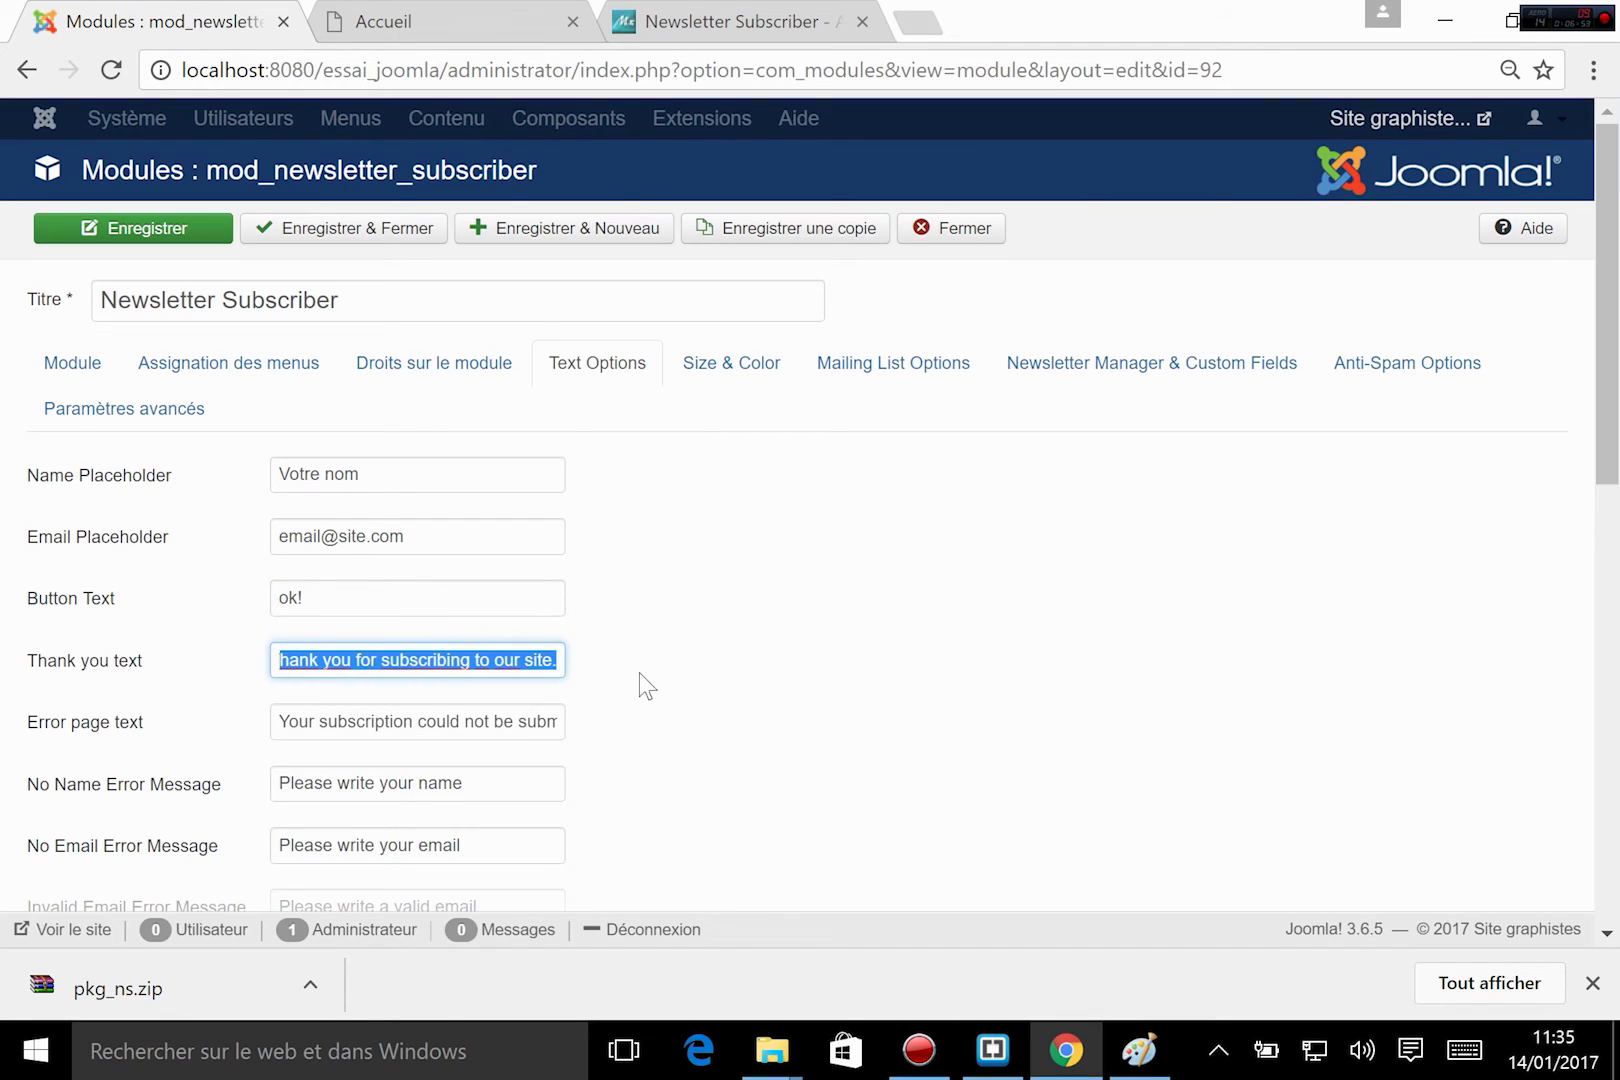
pyautogui.press('BackSpace')
pyautogui.write('Merci!')
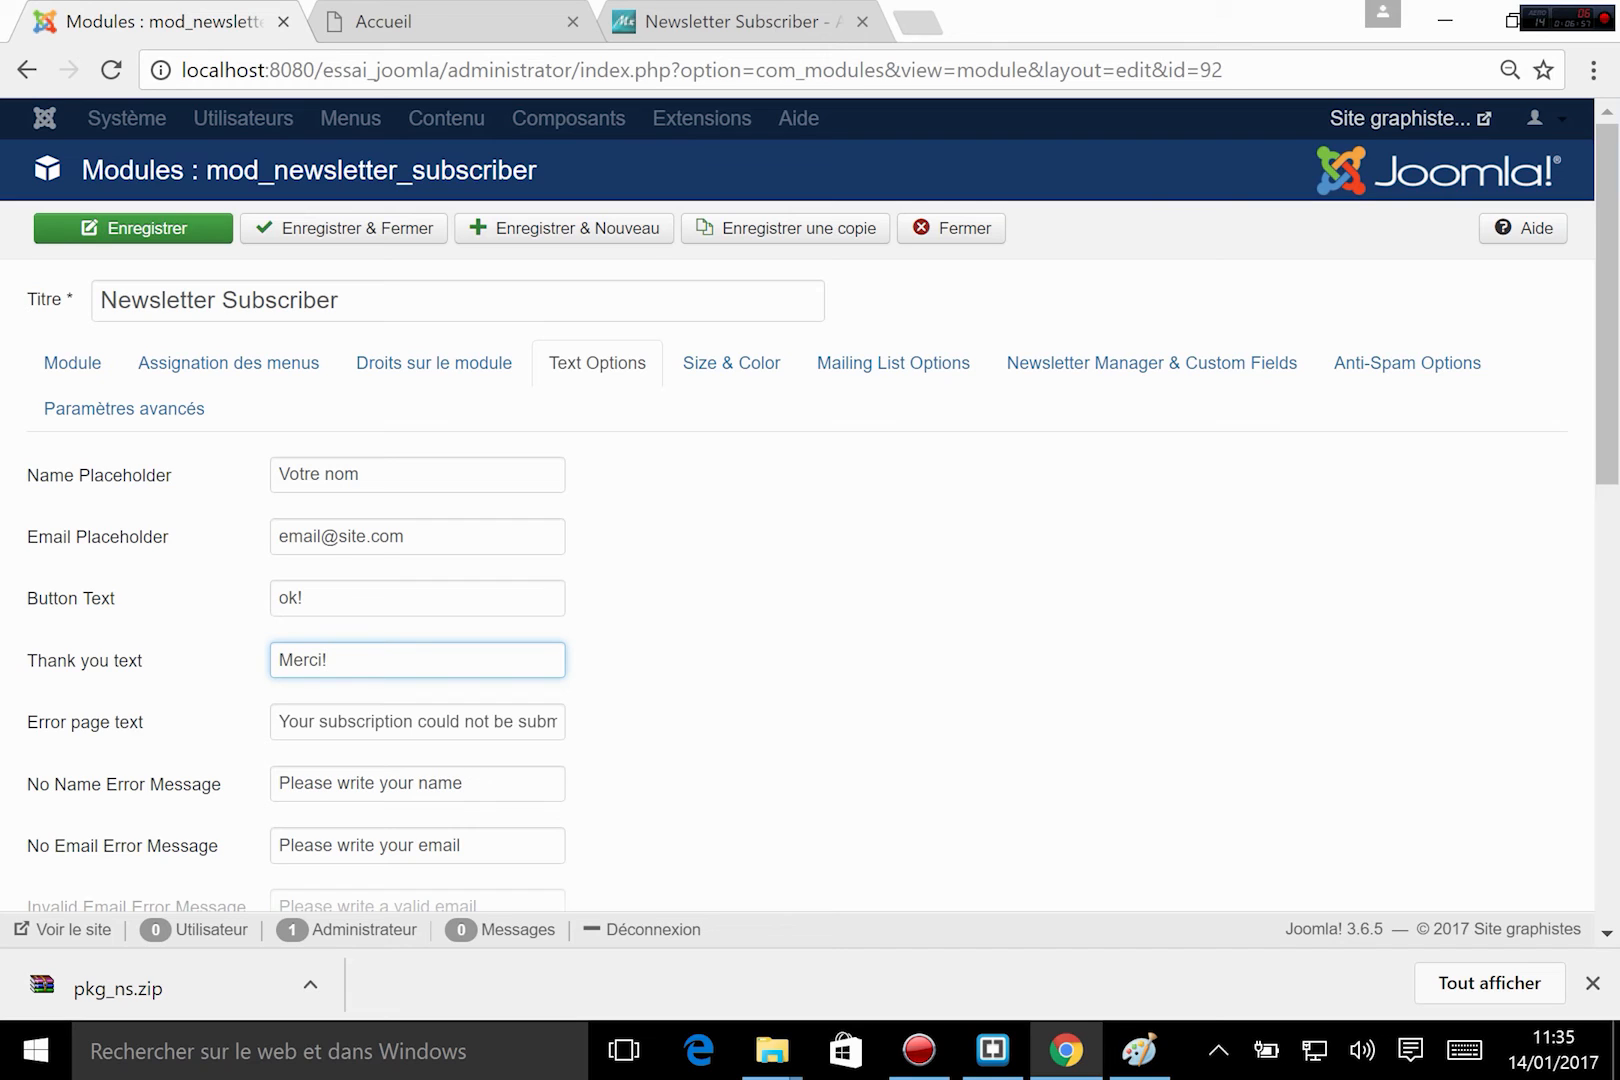
pyautogui.press('Tab')
pyautogui.write('erreur')
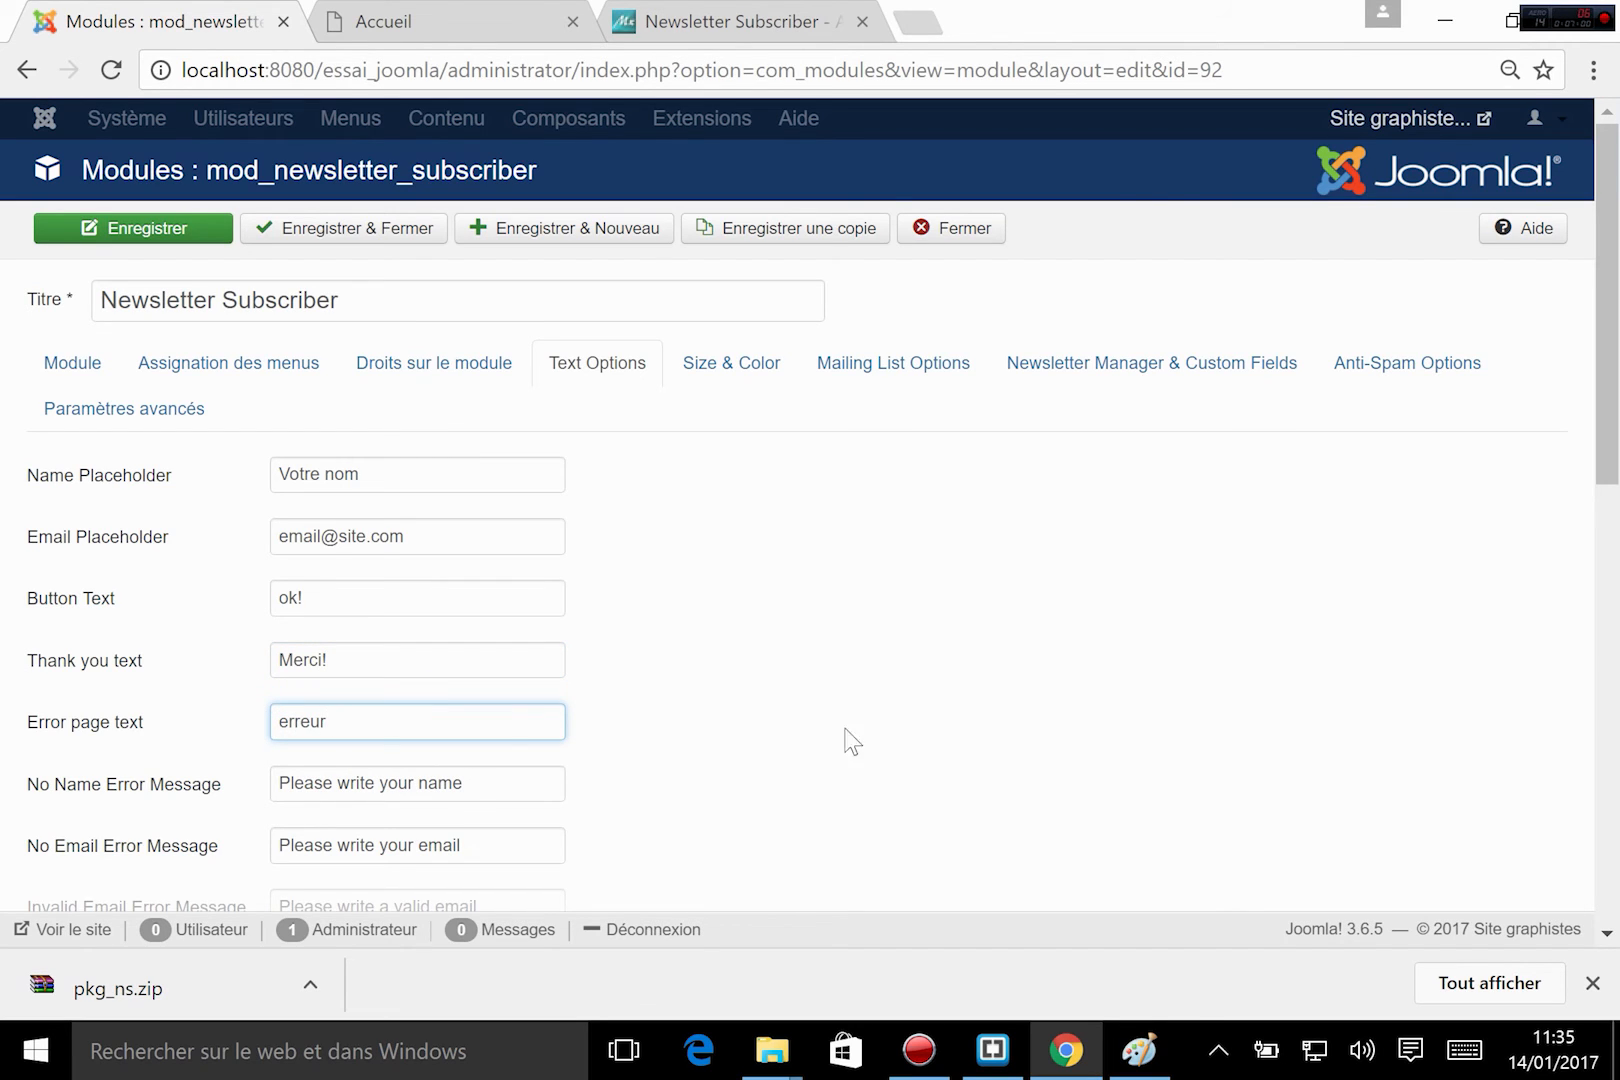
# Replace the No Name Error Message with "Merci de saisir votre nom".
pyautogui.scroll(-3, 604, 806)
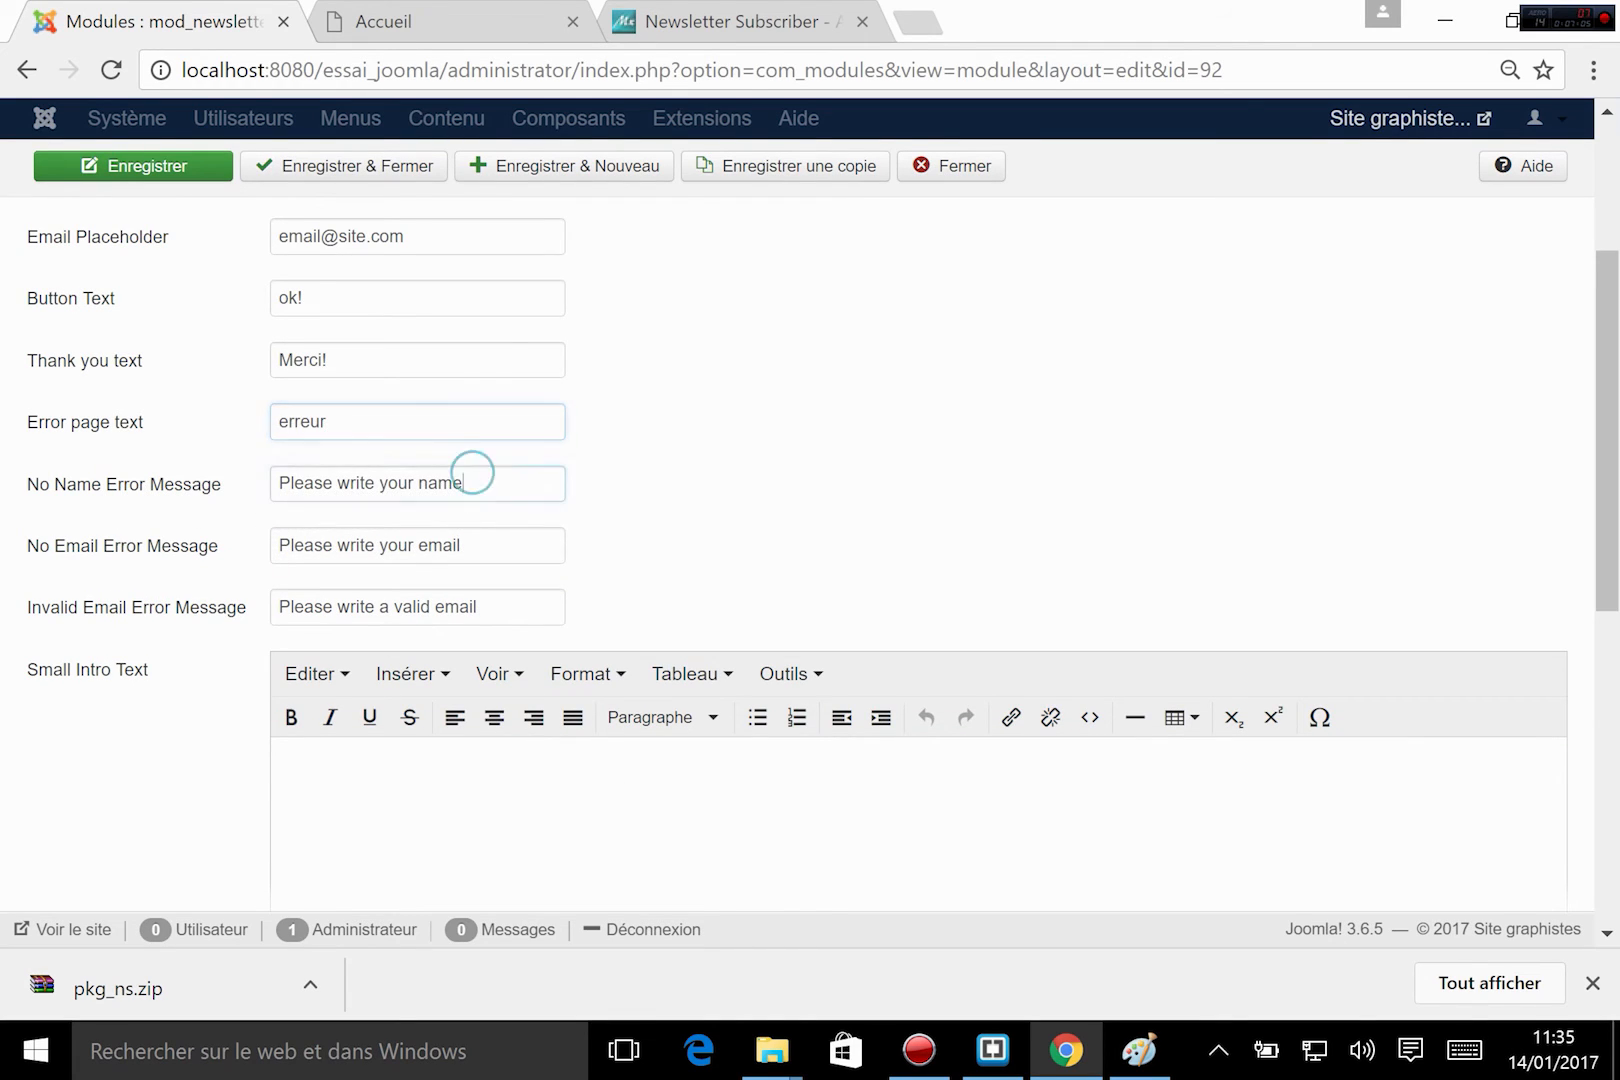
pyautogui.tripleClick(470, 483)
pyautogui.click(304, 483)
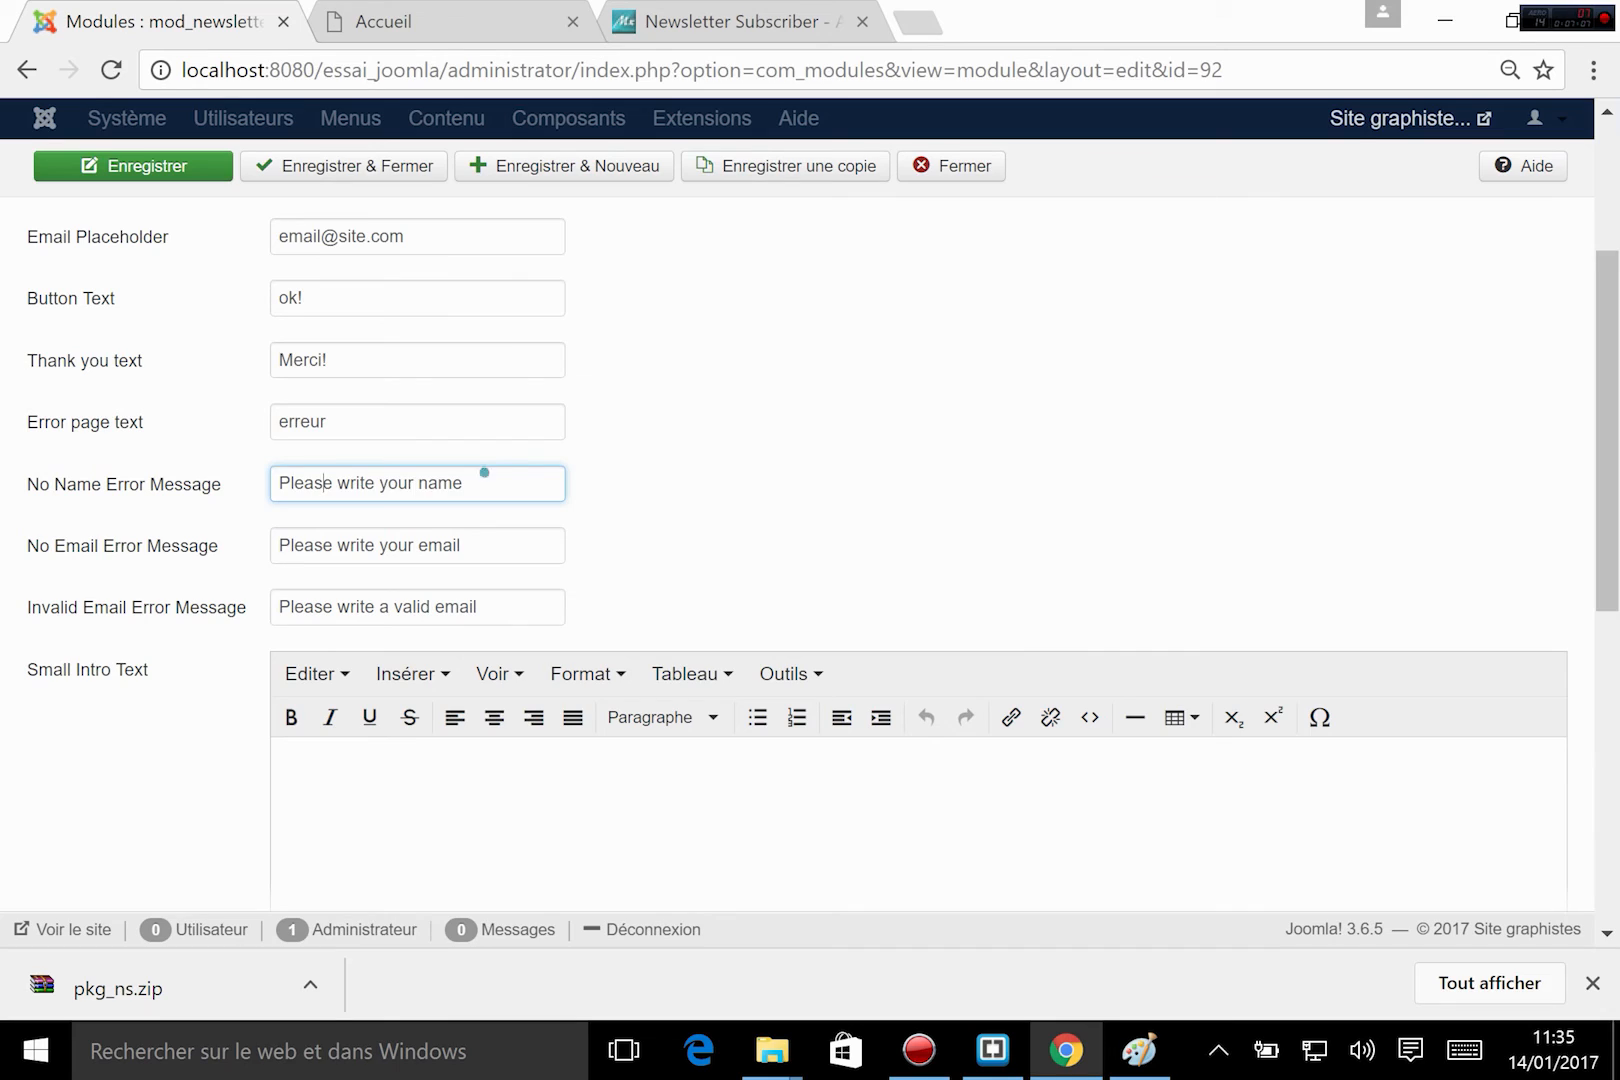
pyautogui.moveTo(484, 473); pyautogui.dragTo(108, 521)
pyautogui.write('Mer')
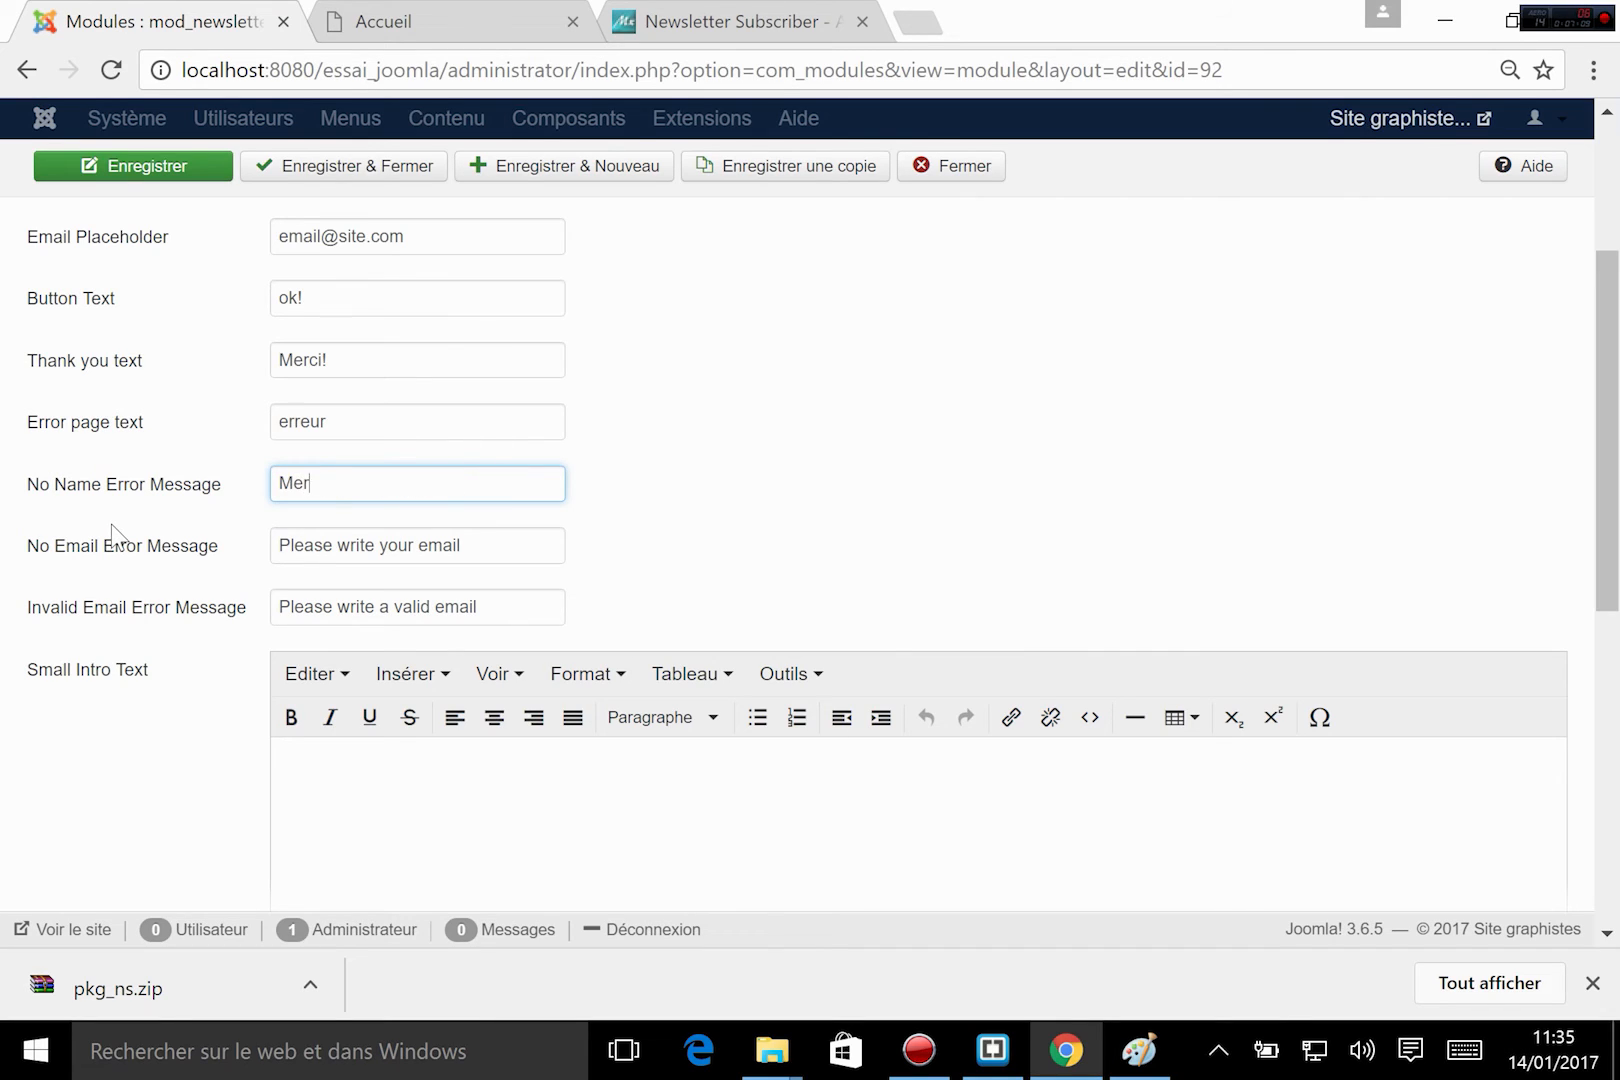
pyautogui.write('ci de saisir votre nom')
# Reuse the No Name Error Message for the No Email Error Message, changing it to "Merci de saisir votre email".
pyautogui.moveTo(498, 484); pyautogui.dragTo(206, 491)
pyautogui.hotkey('ctrl', 'c')
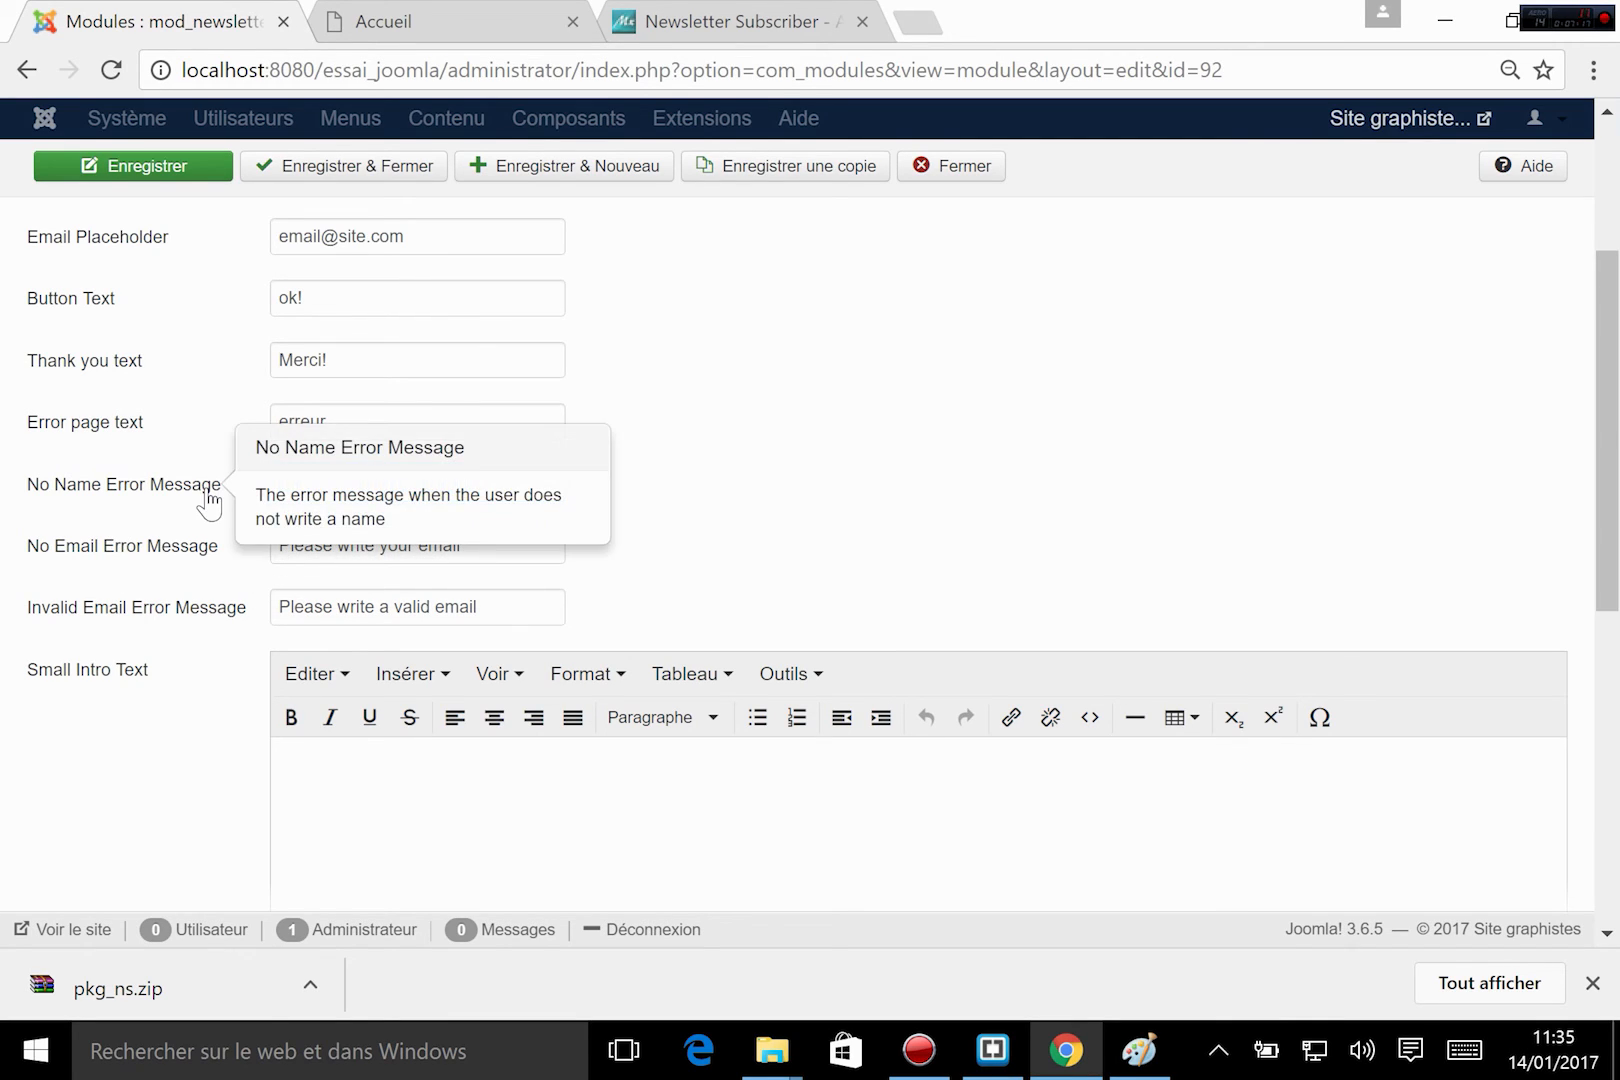
pyautogui.write('C')
pyautogui.moveTo(321, 545); pyautogui.dragTo(334, 545)
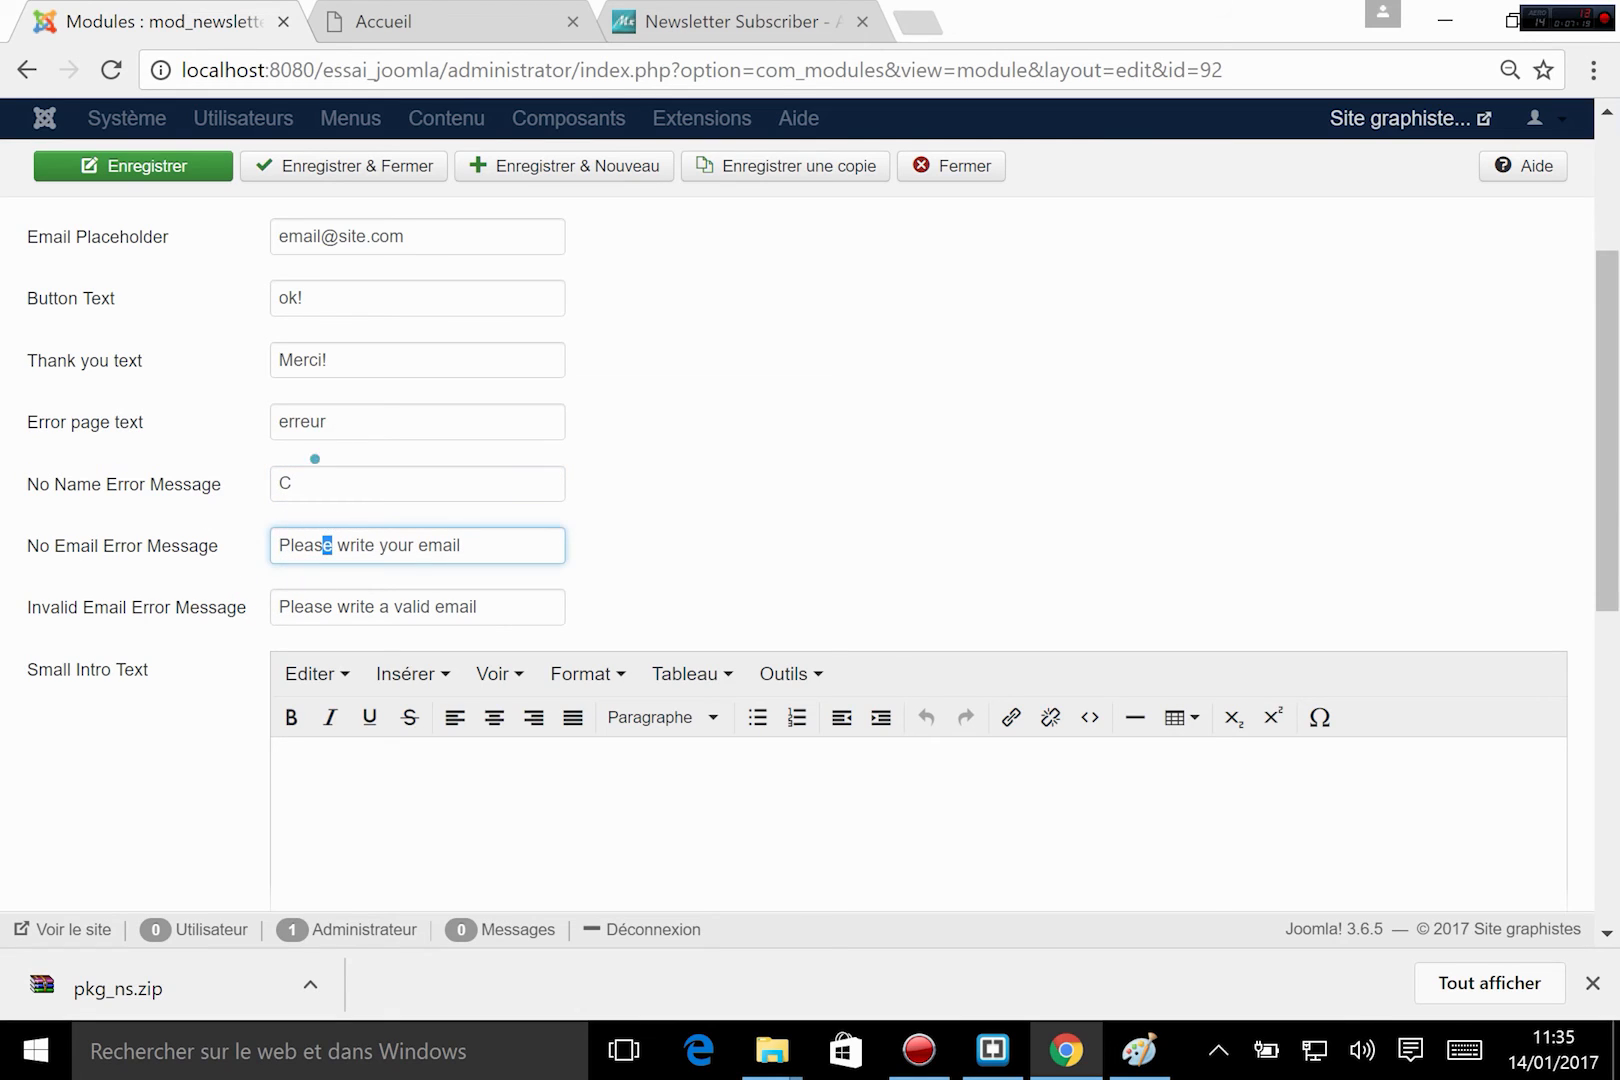
pyautogui.hotkey('shift', 'Tab')
pyautogui.hotkey('ctrl', 'z')
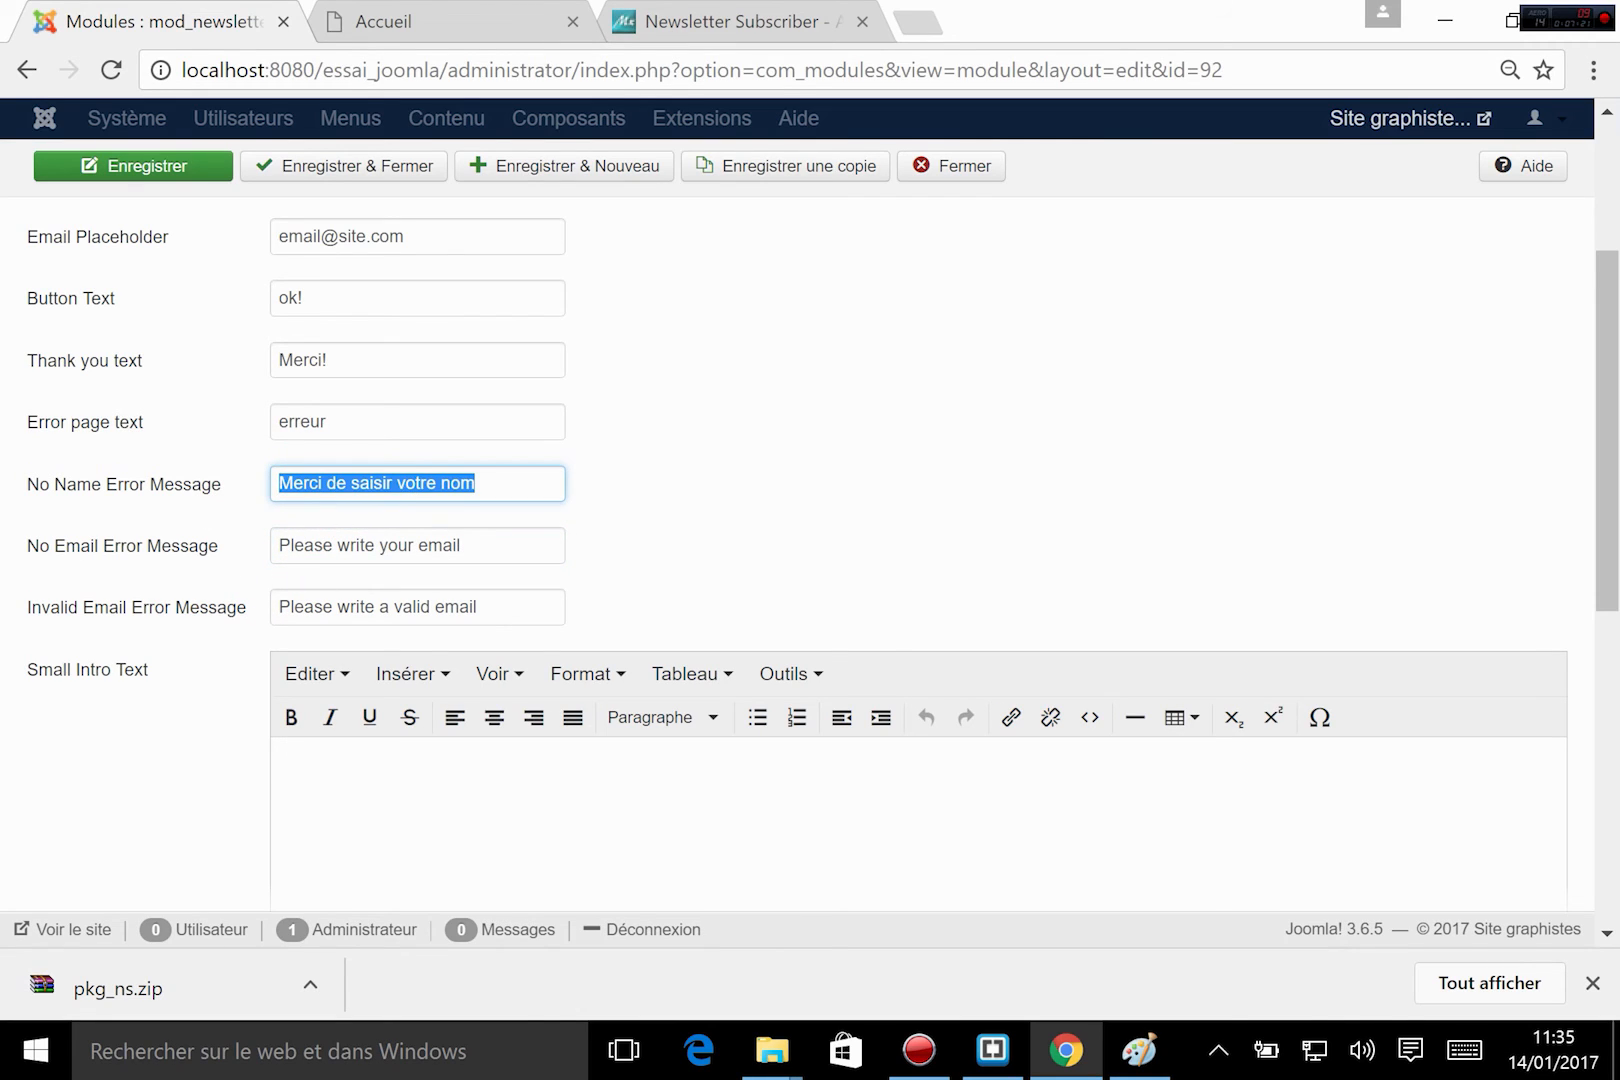
pyautogui.press('Tab')
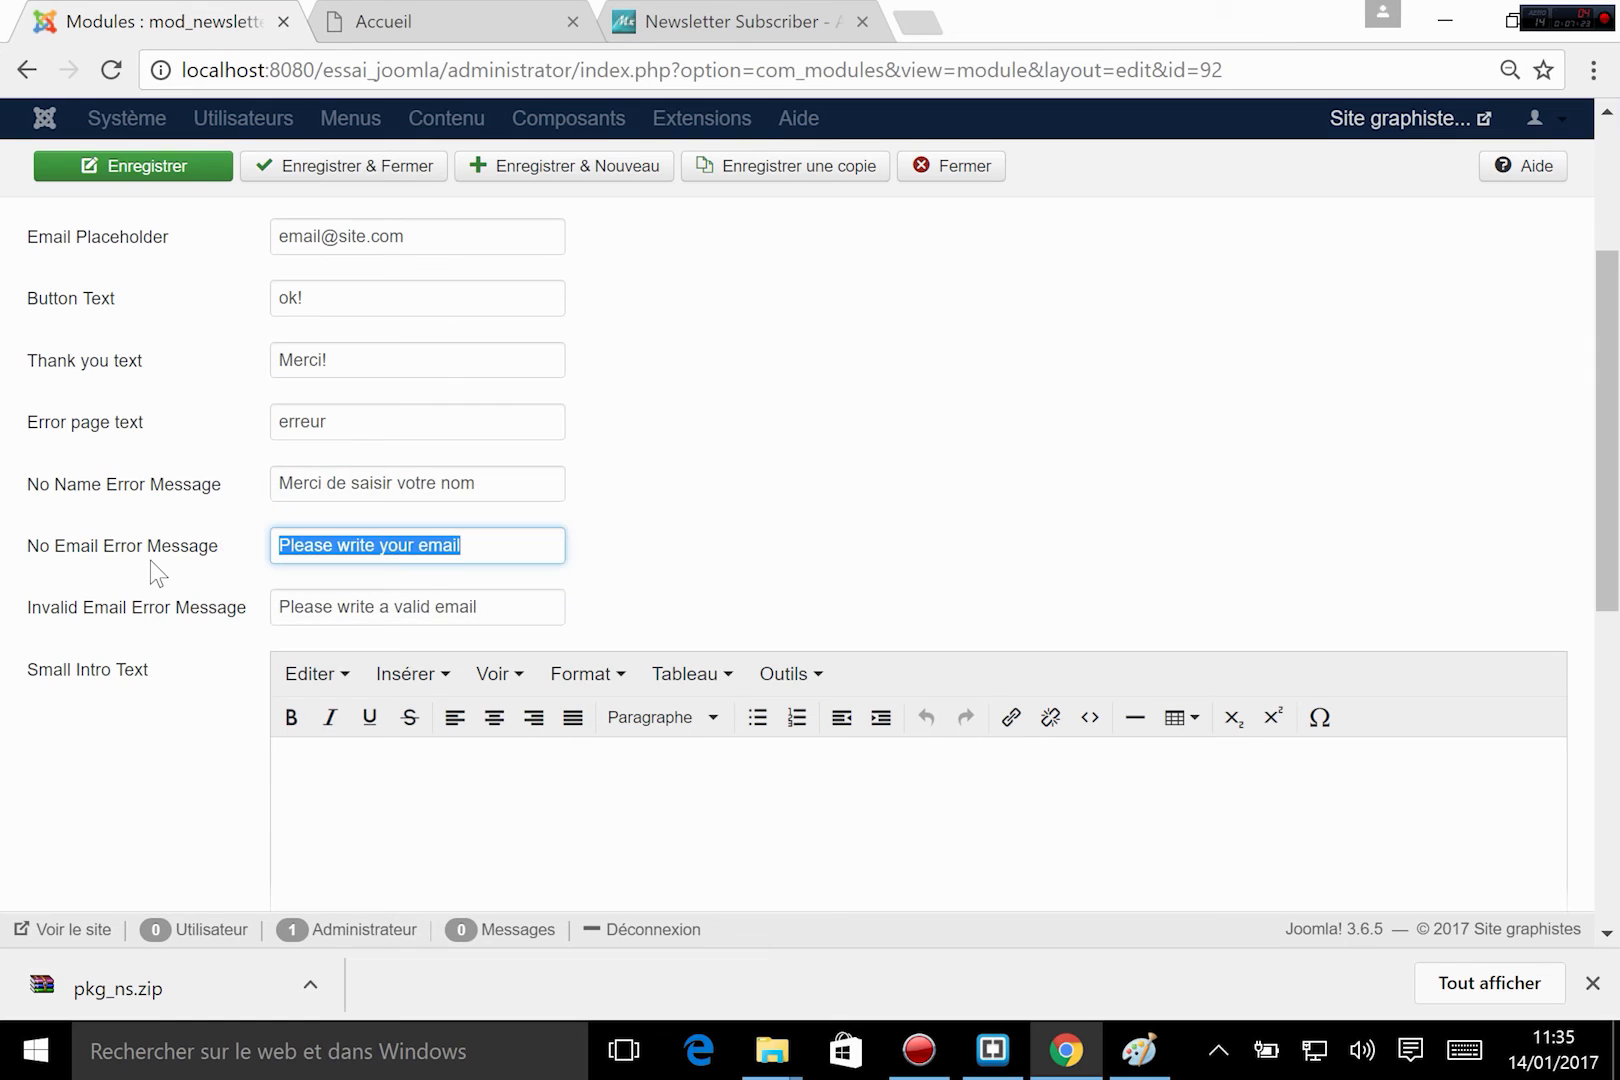
pyautogui.hotkey('ctrl', 'v')
pyautogui.doubleClick(457, 545)
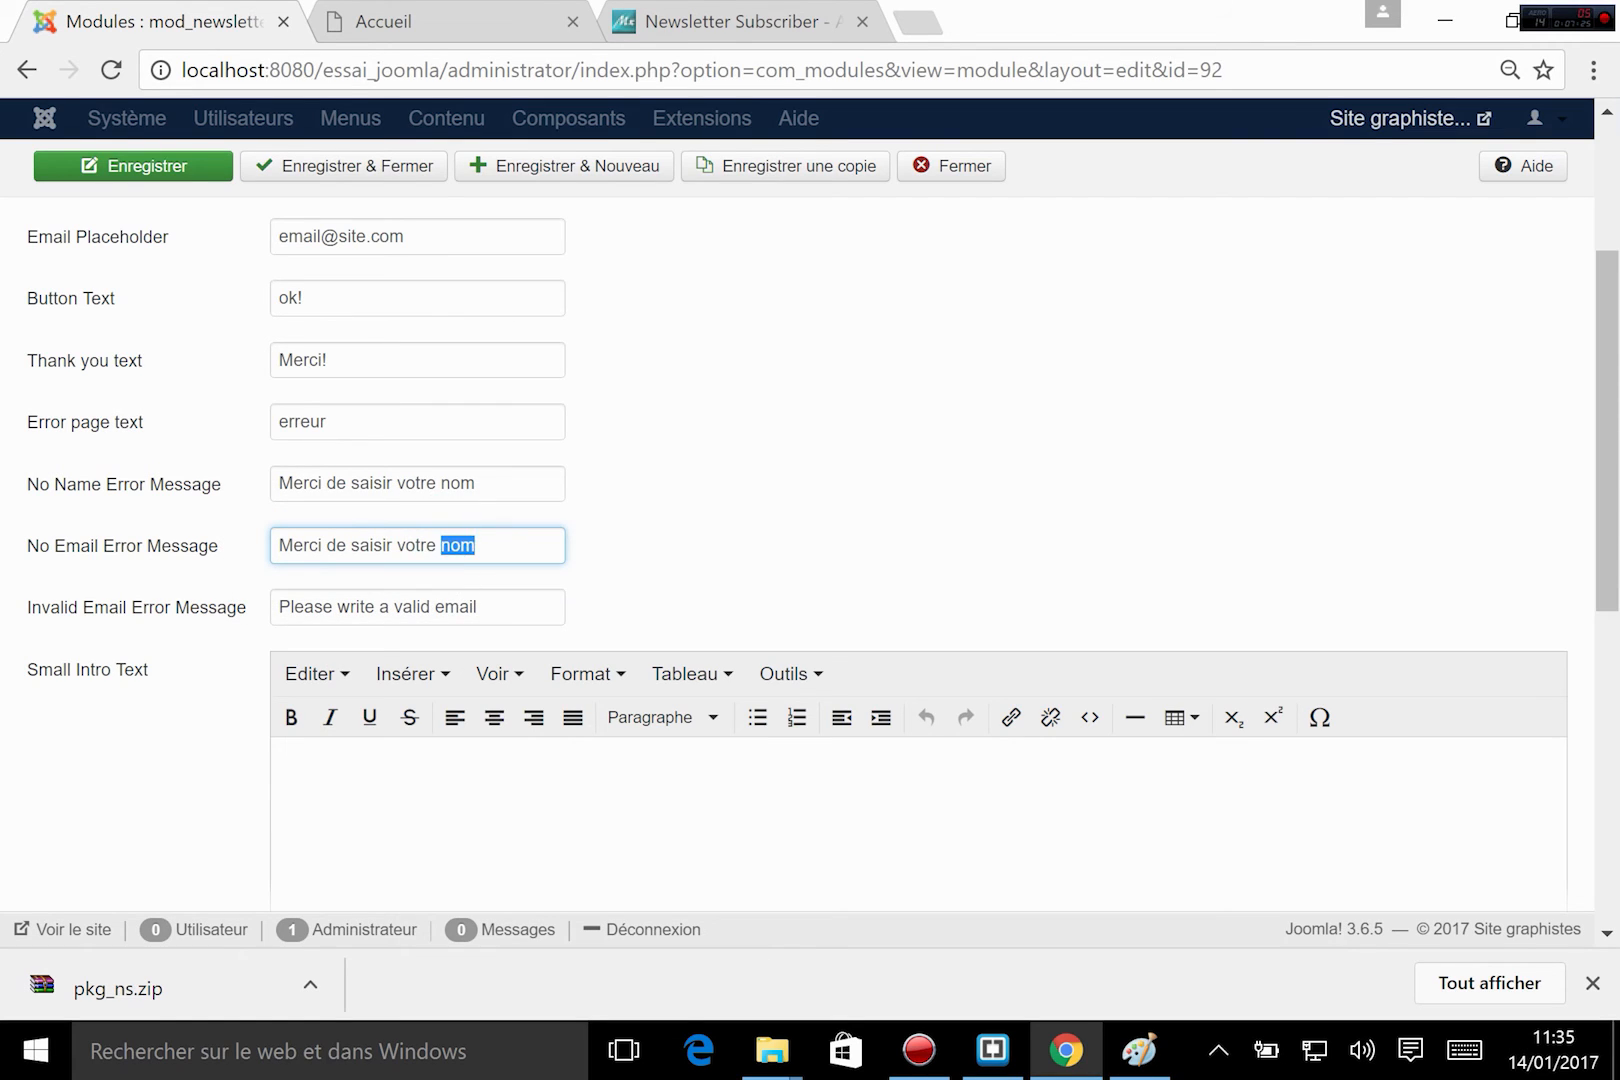
pyautogui.write('email')
# Set the Invalid Email Error Message to "Merci de saisir un email valide", reusing the copied name message.
pyautogui.moveTo(493, 606); pyautogui.dragTo(204, 608)
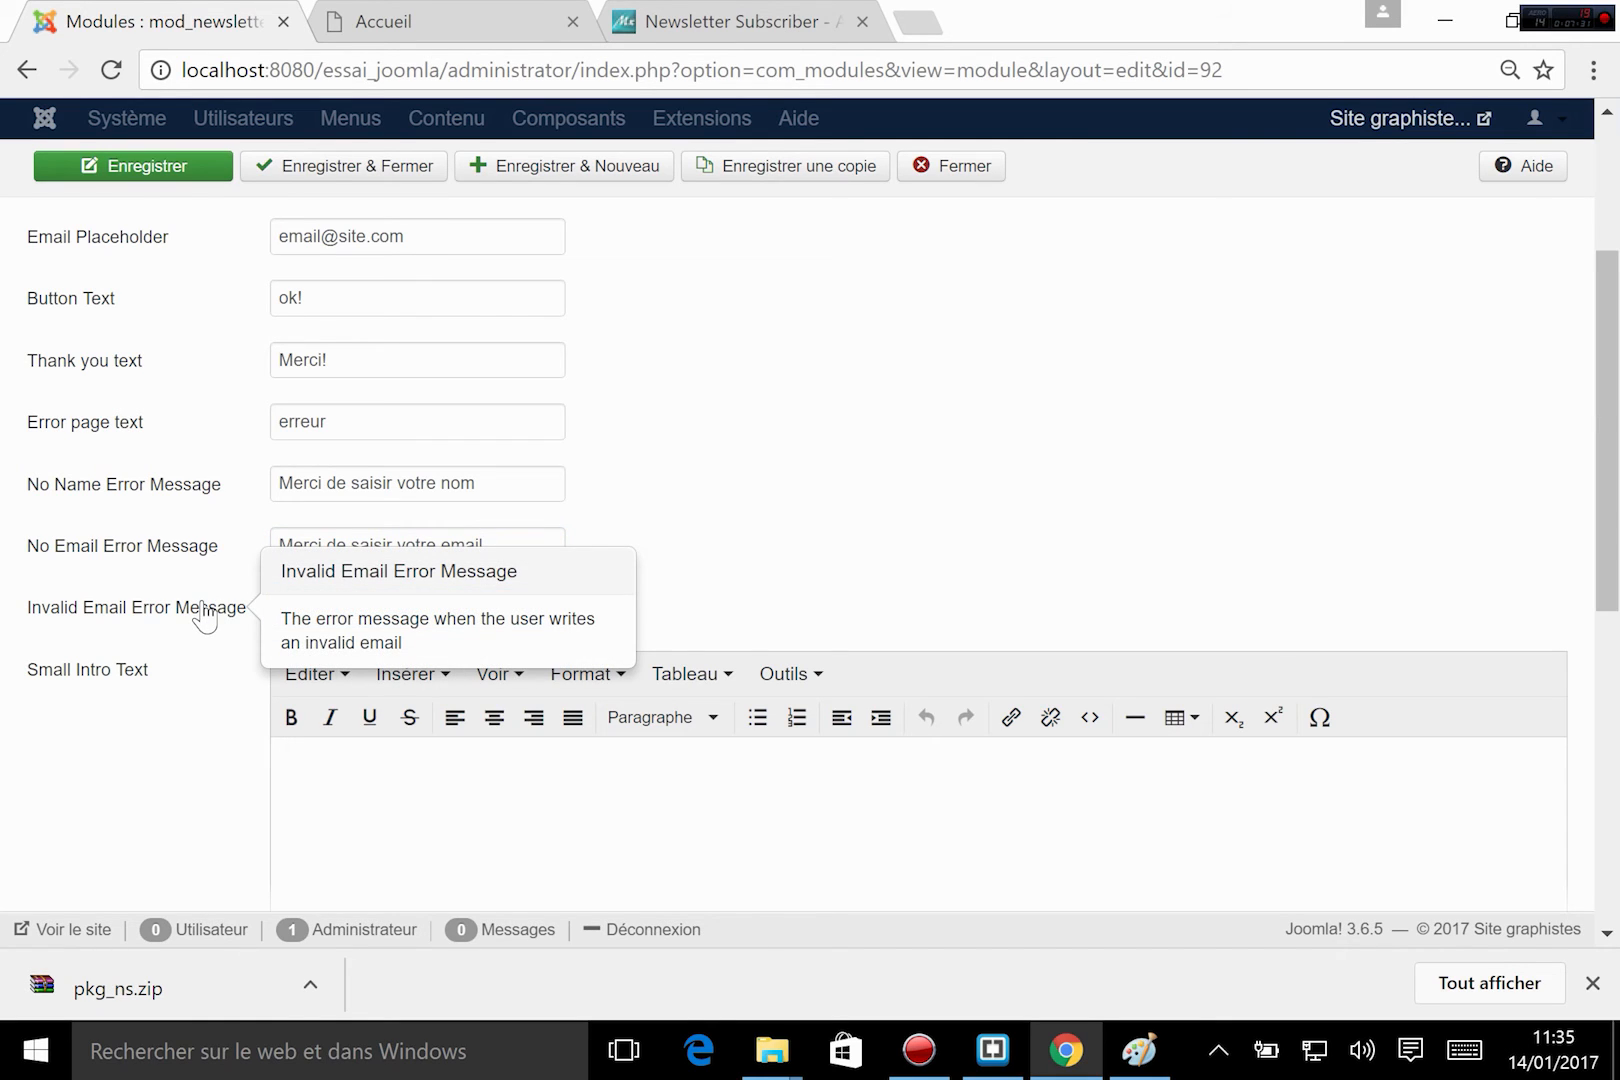
pyautogui.hotkey('ctrl', 'v')
pyautogui.moveTo(556, 607); pyautogui.dragTo(150, 660)
pyautogui.hotkey('ctrl', 'v')
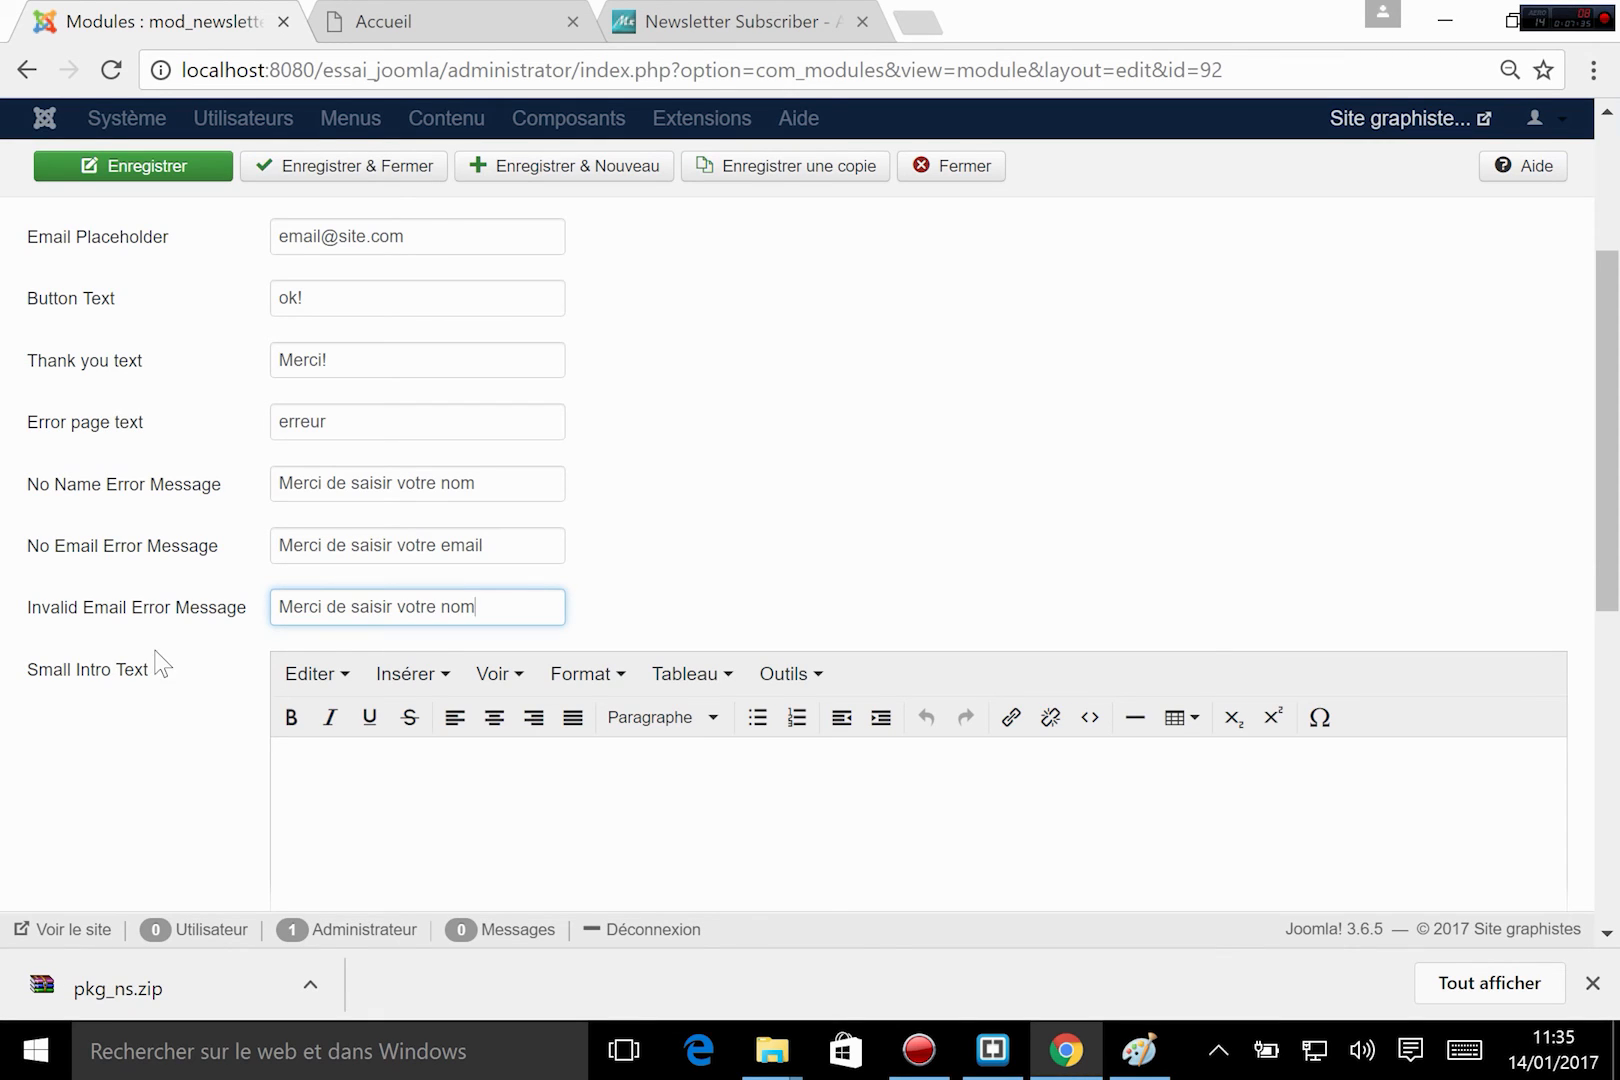
pyautogui.doubleClick(455, 606)
pyautogui.press('BackSpace')
pyautogui.press('BackSpace')
pyautogui.press('BackSpace')
pyautogui.press('BackSpace')
pyautogui.write('une')
pyautogui.press('BackSpace')
pyautogui.write('email valide')
# Review the module's intro text, size and color, mailing list, and Newsletter Manager & Custom Fields settings.
pyautogui.scroll(-5, 465, 686)
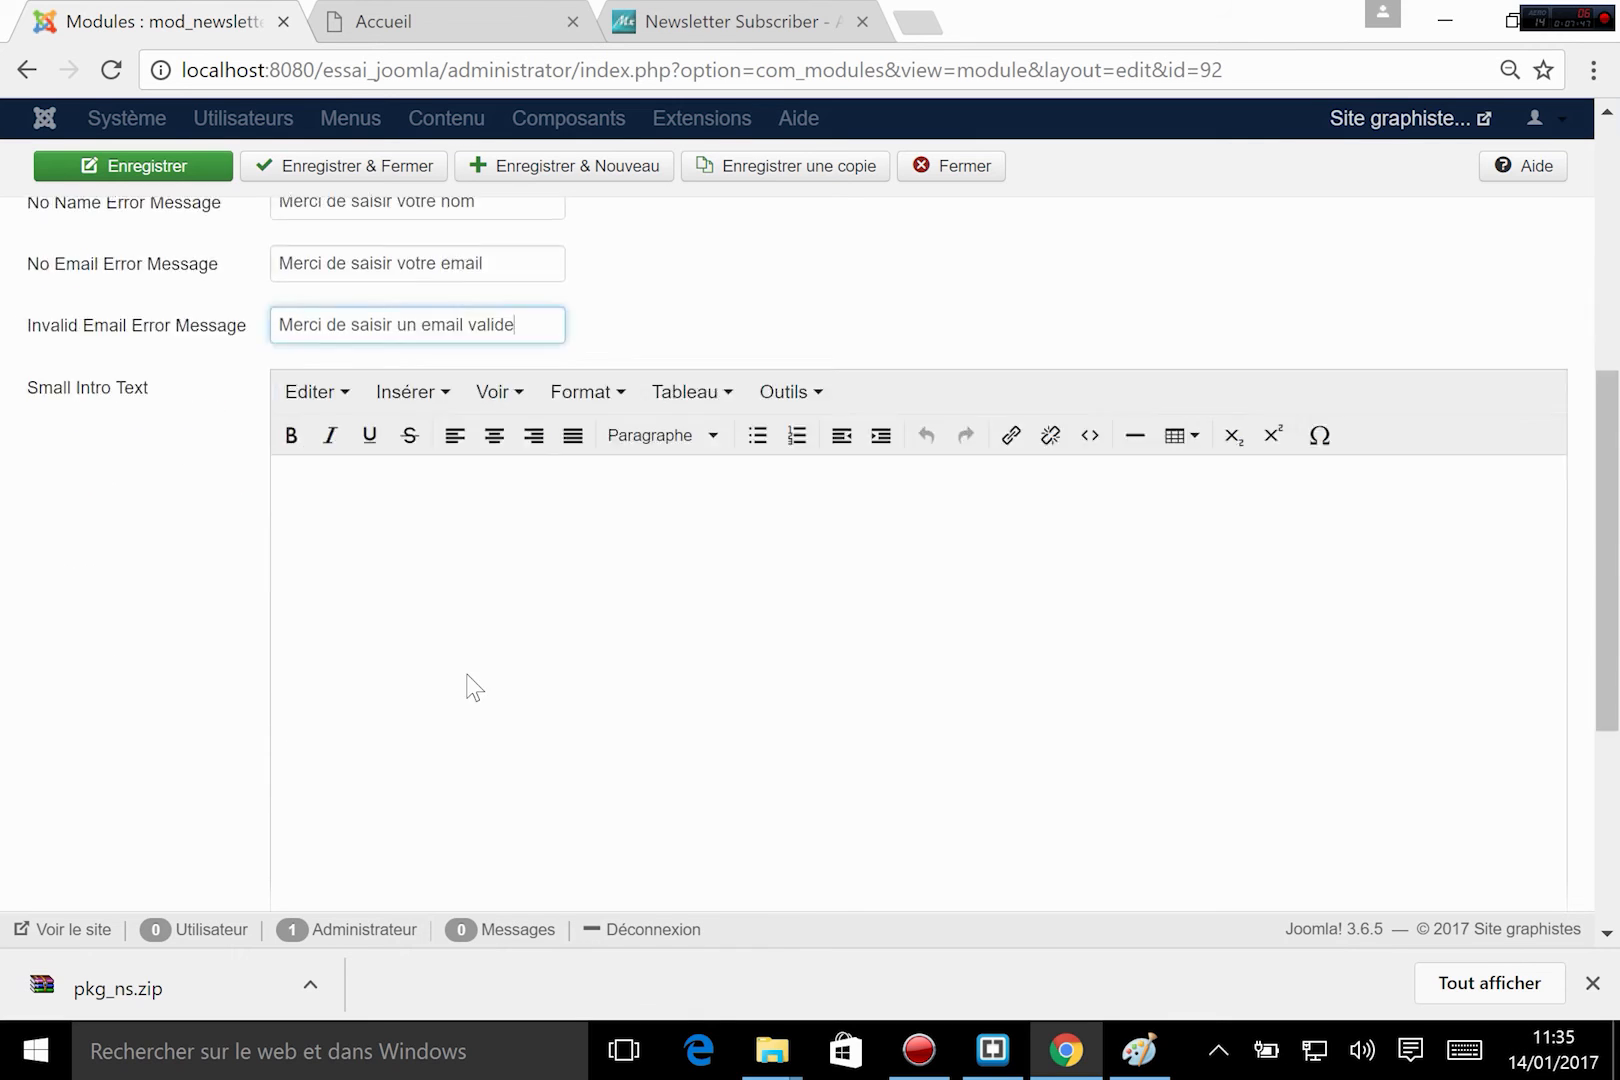
pyautogui.scroll(8, 535, 600)
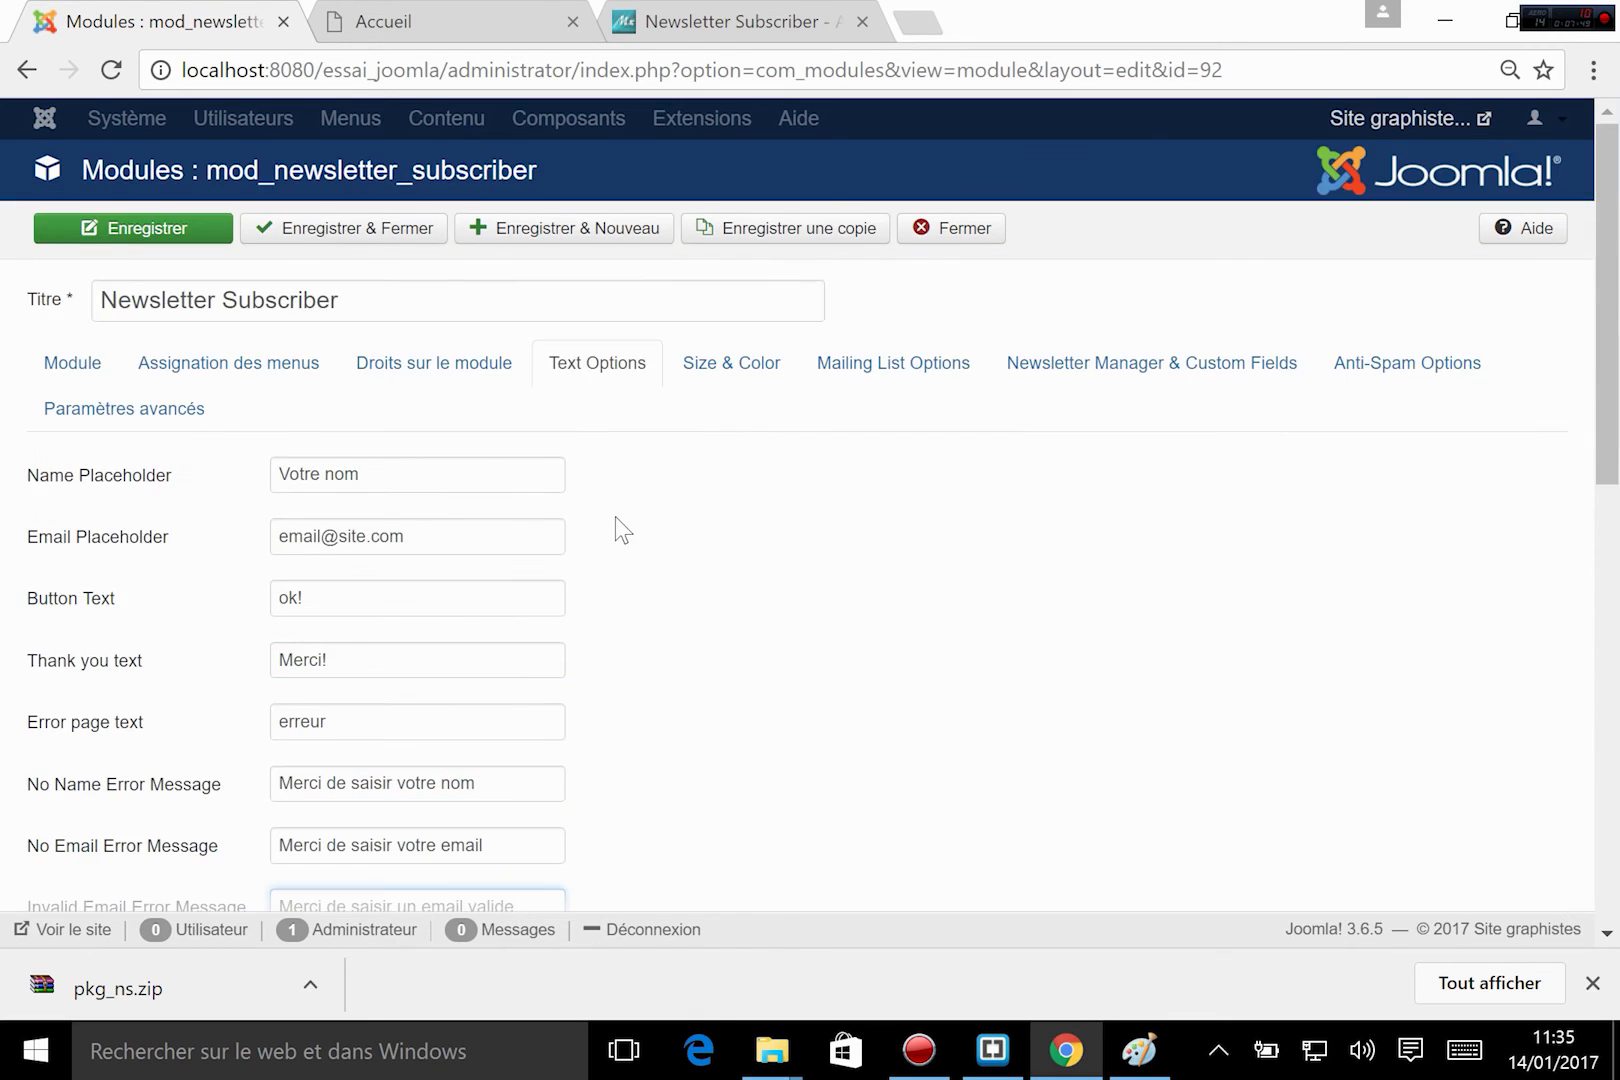
pyautogui.click(729, 364)
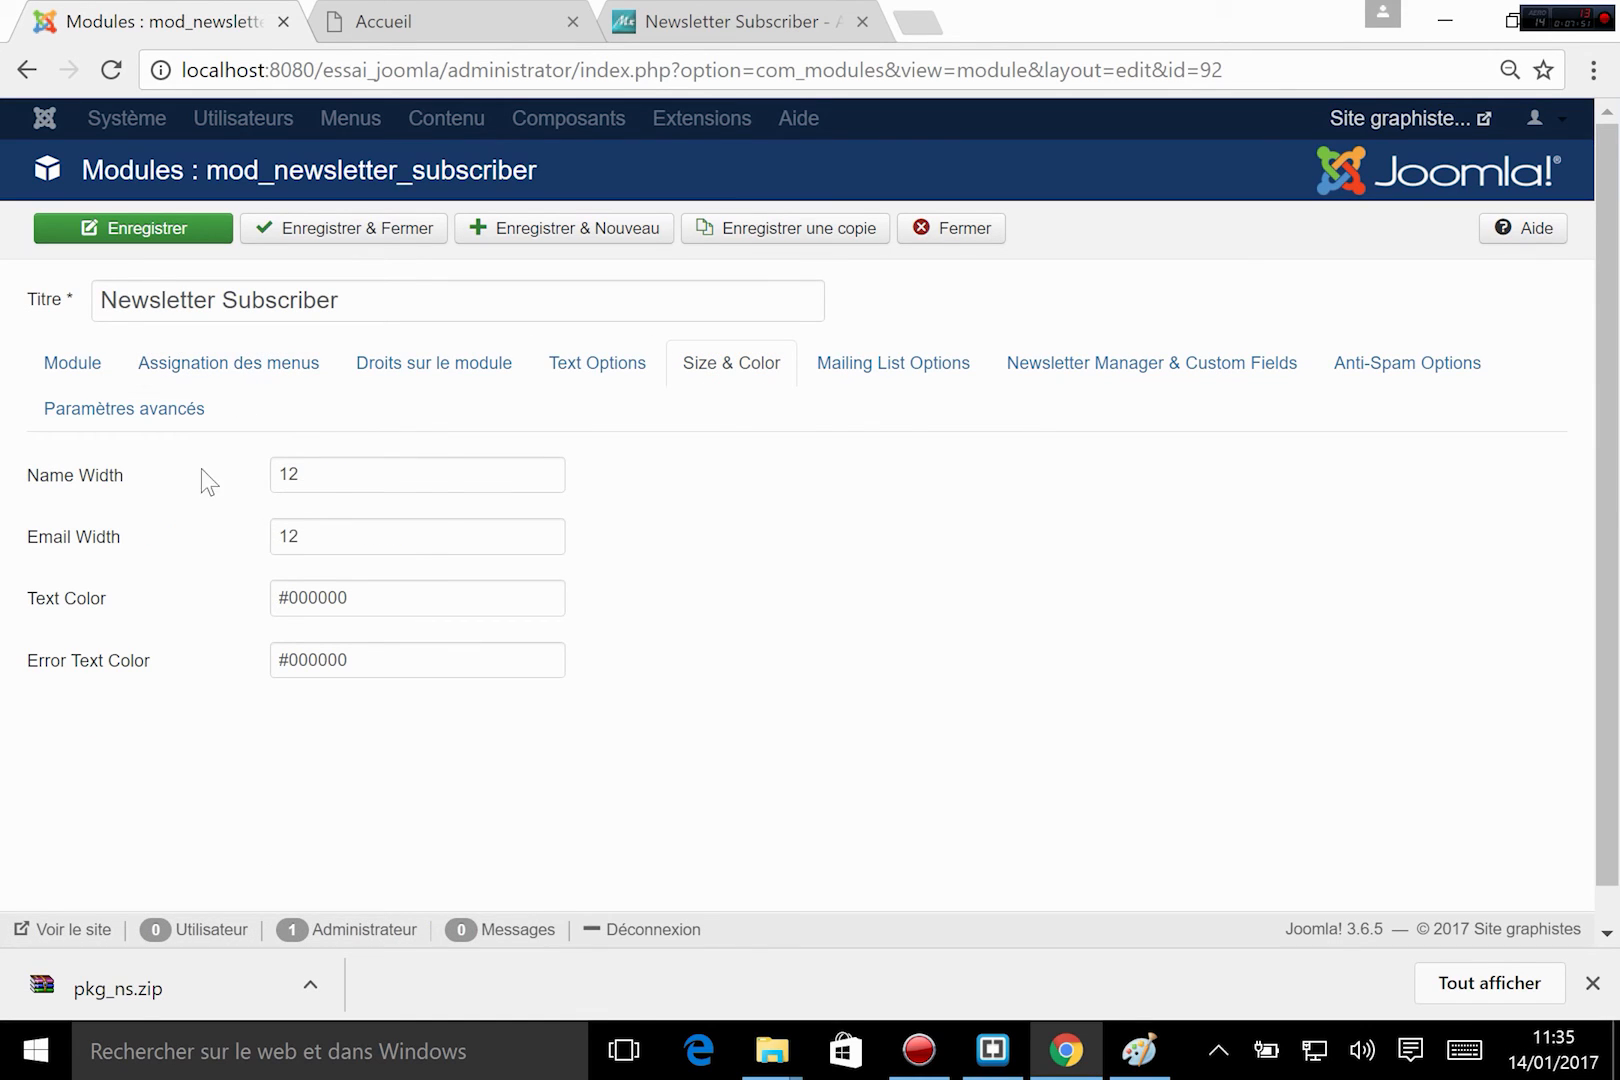
pyautogui.click(915, 368)
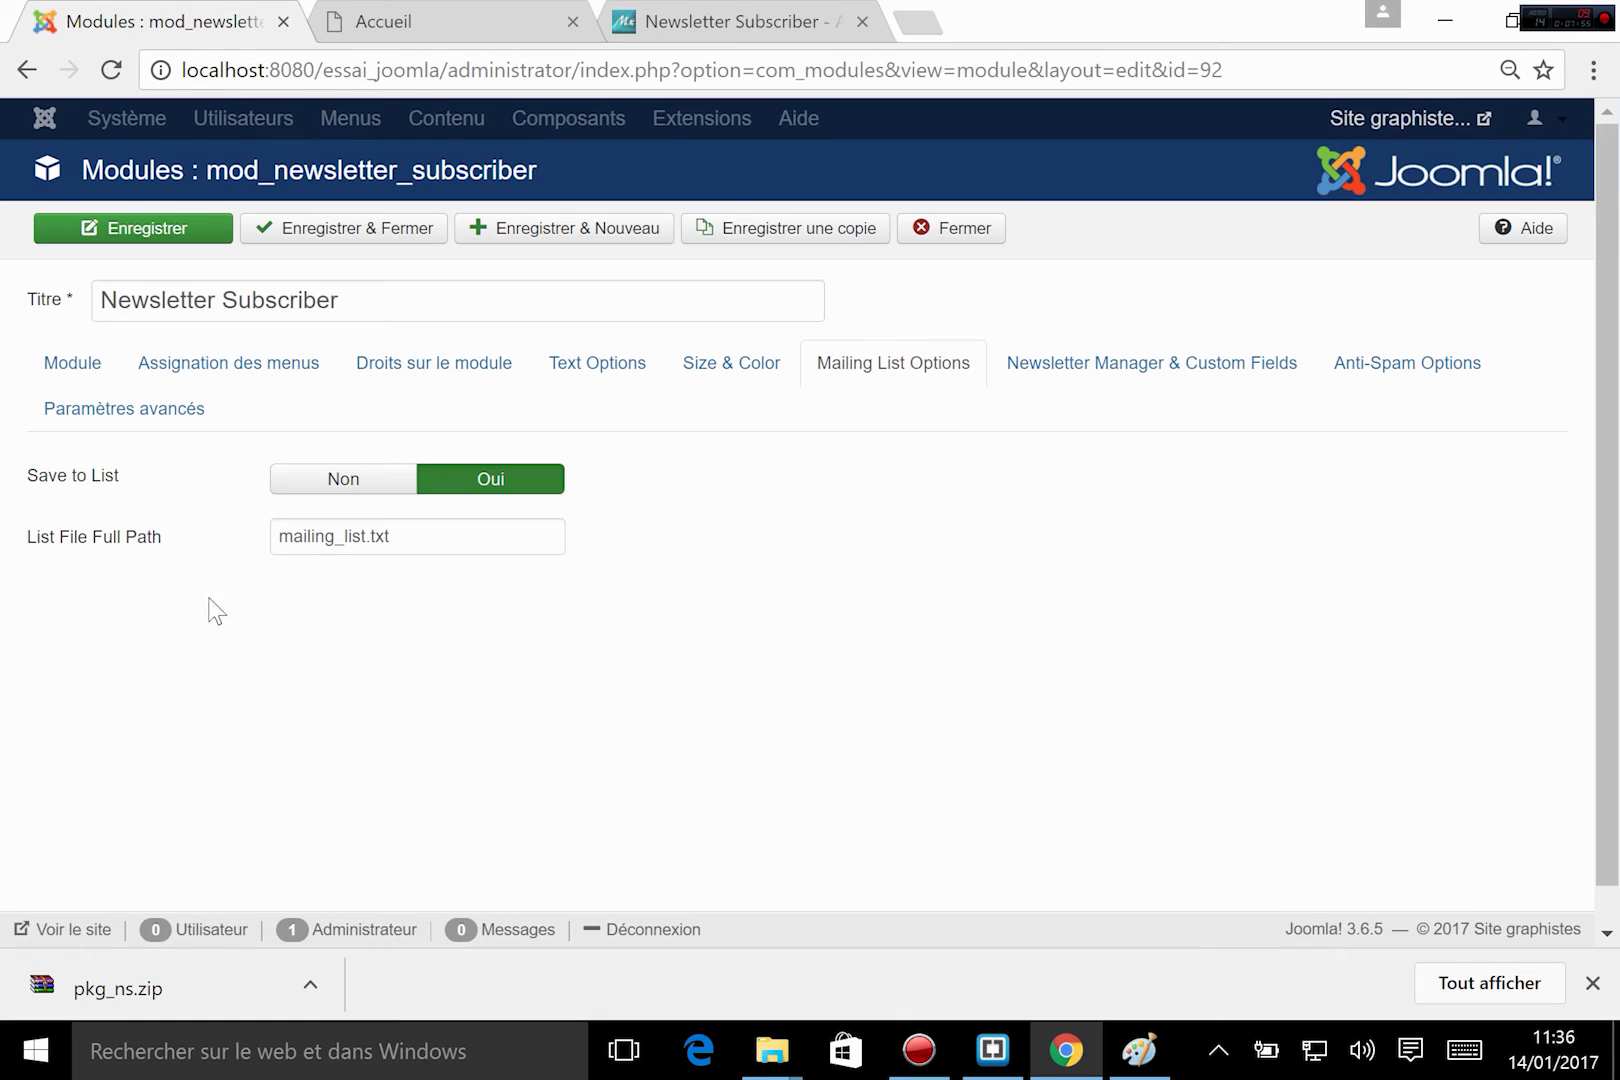
pyautogui.moveTo(478, 536); pyautogui.dragTo(54, 550)
pyautogui.click(628, 749)
pyautogui.click(1100, 368)
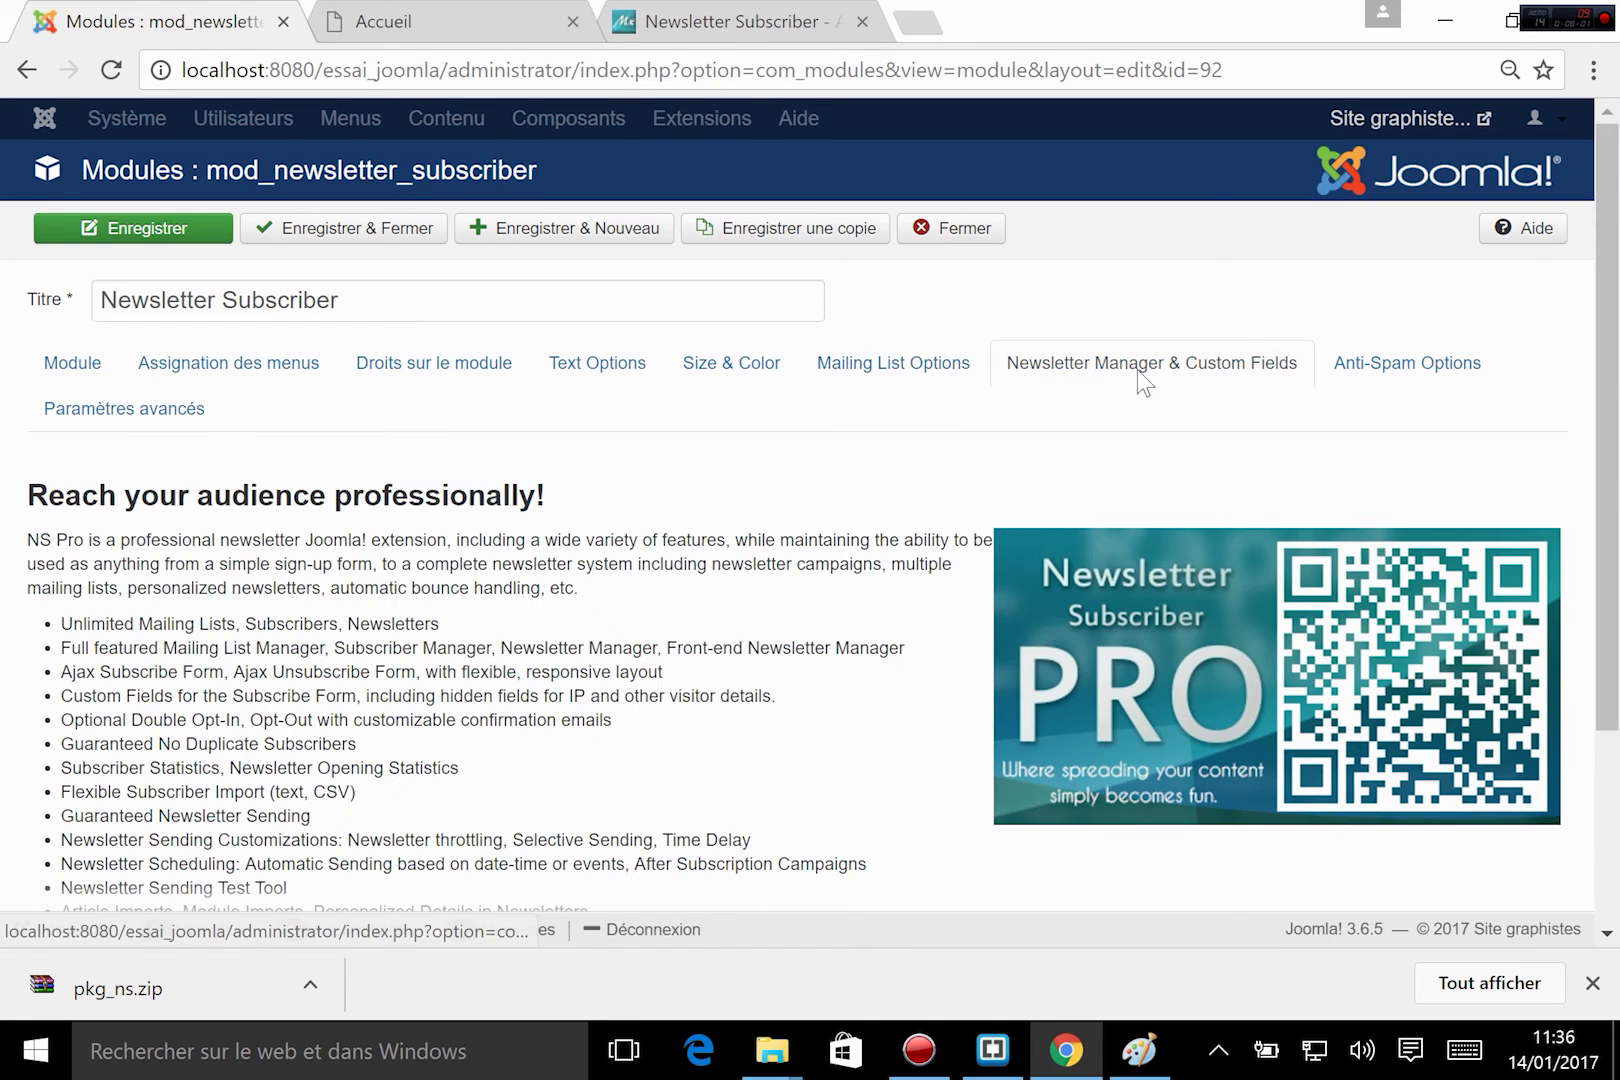
pyautogui.scroll(-3, 1374, 365)
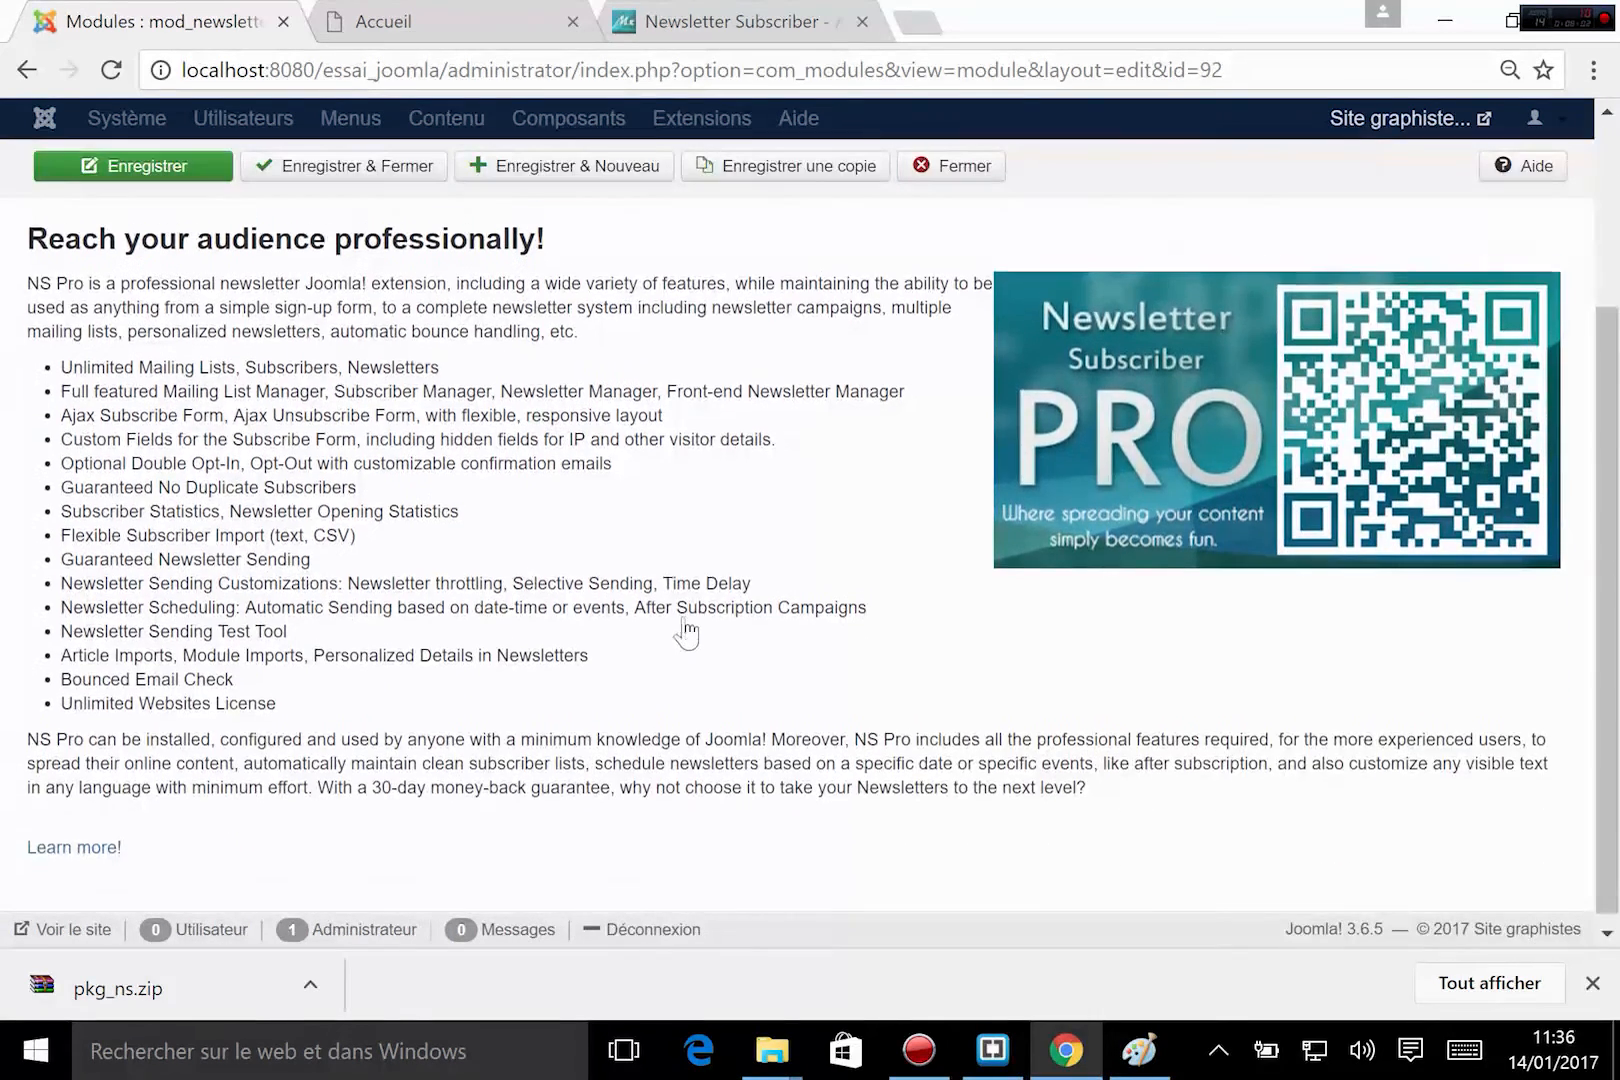
pyautogui.scroll(3, 1330, 360)
# Set the newsletter module's Anti-spam option to No.
pyautogui.click(1330, 362)
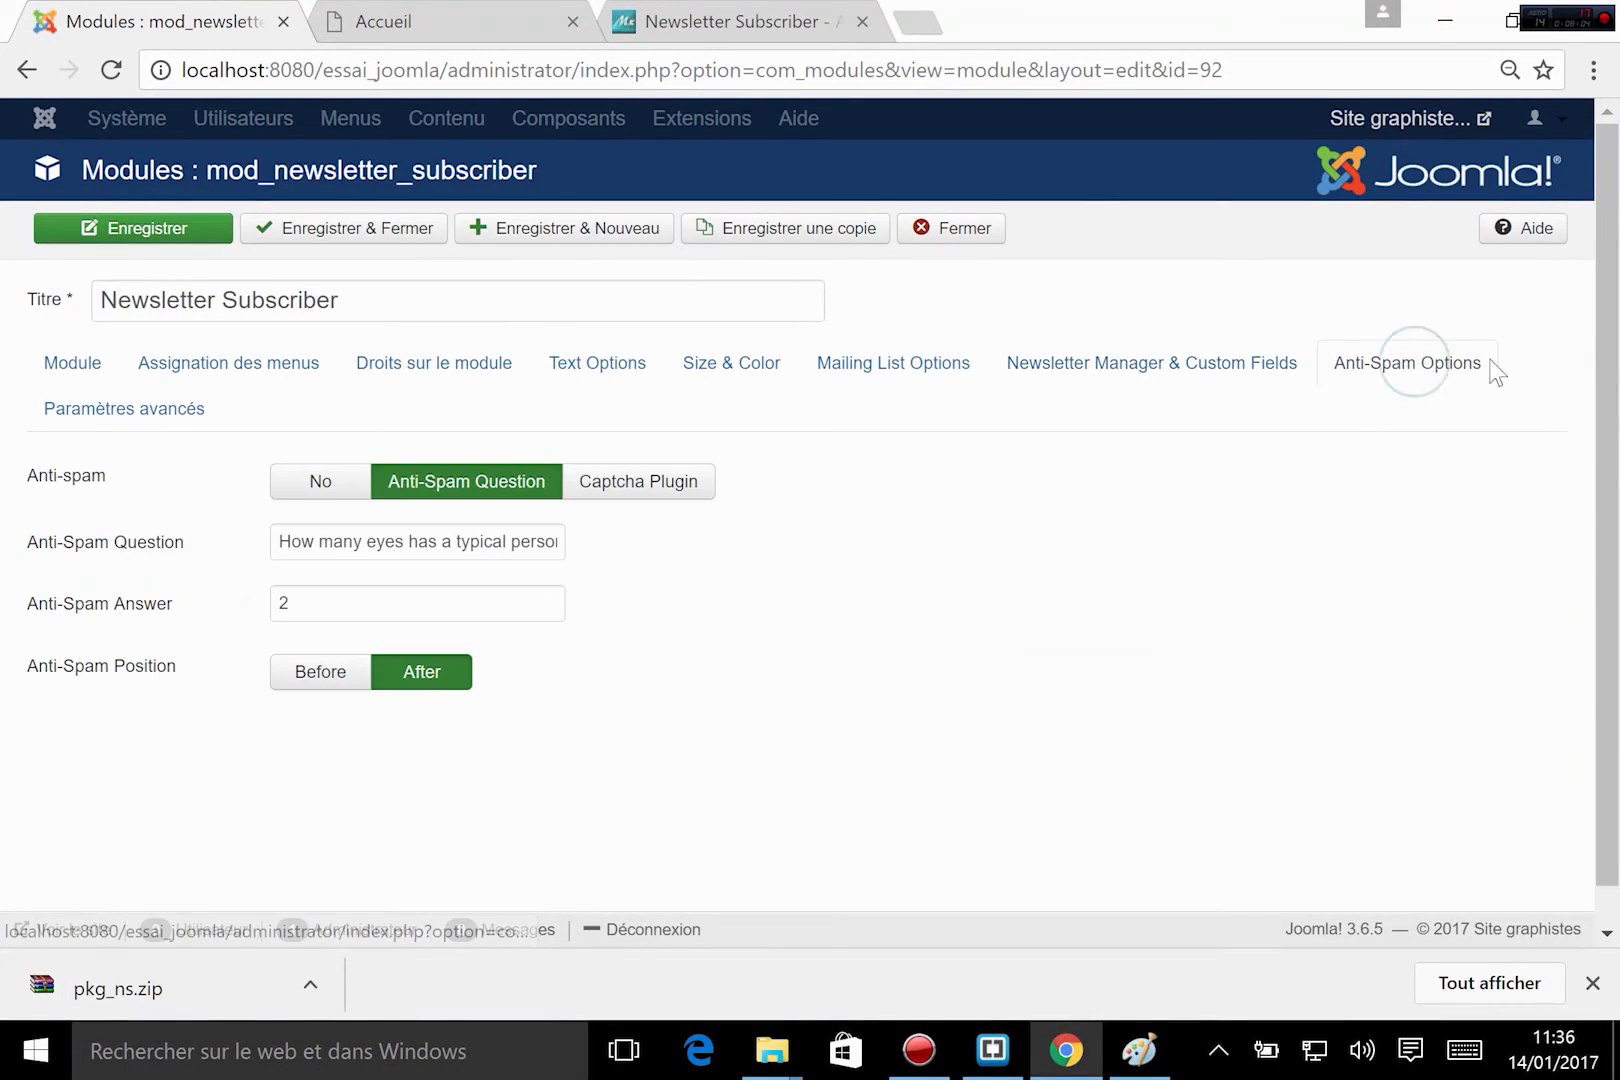
pyautogui.click(321, 483)
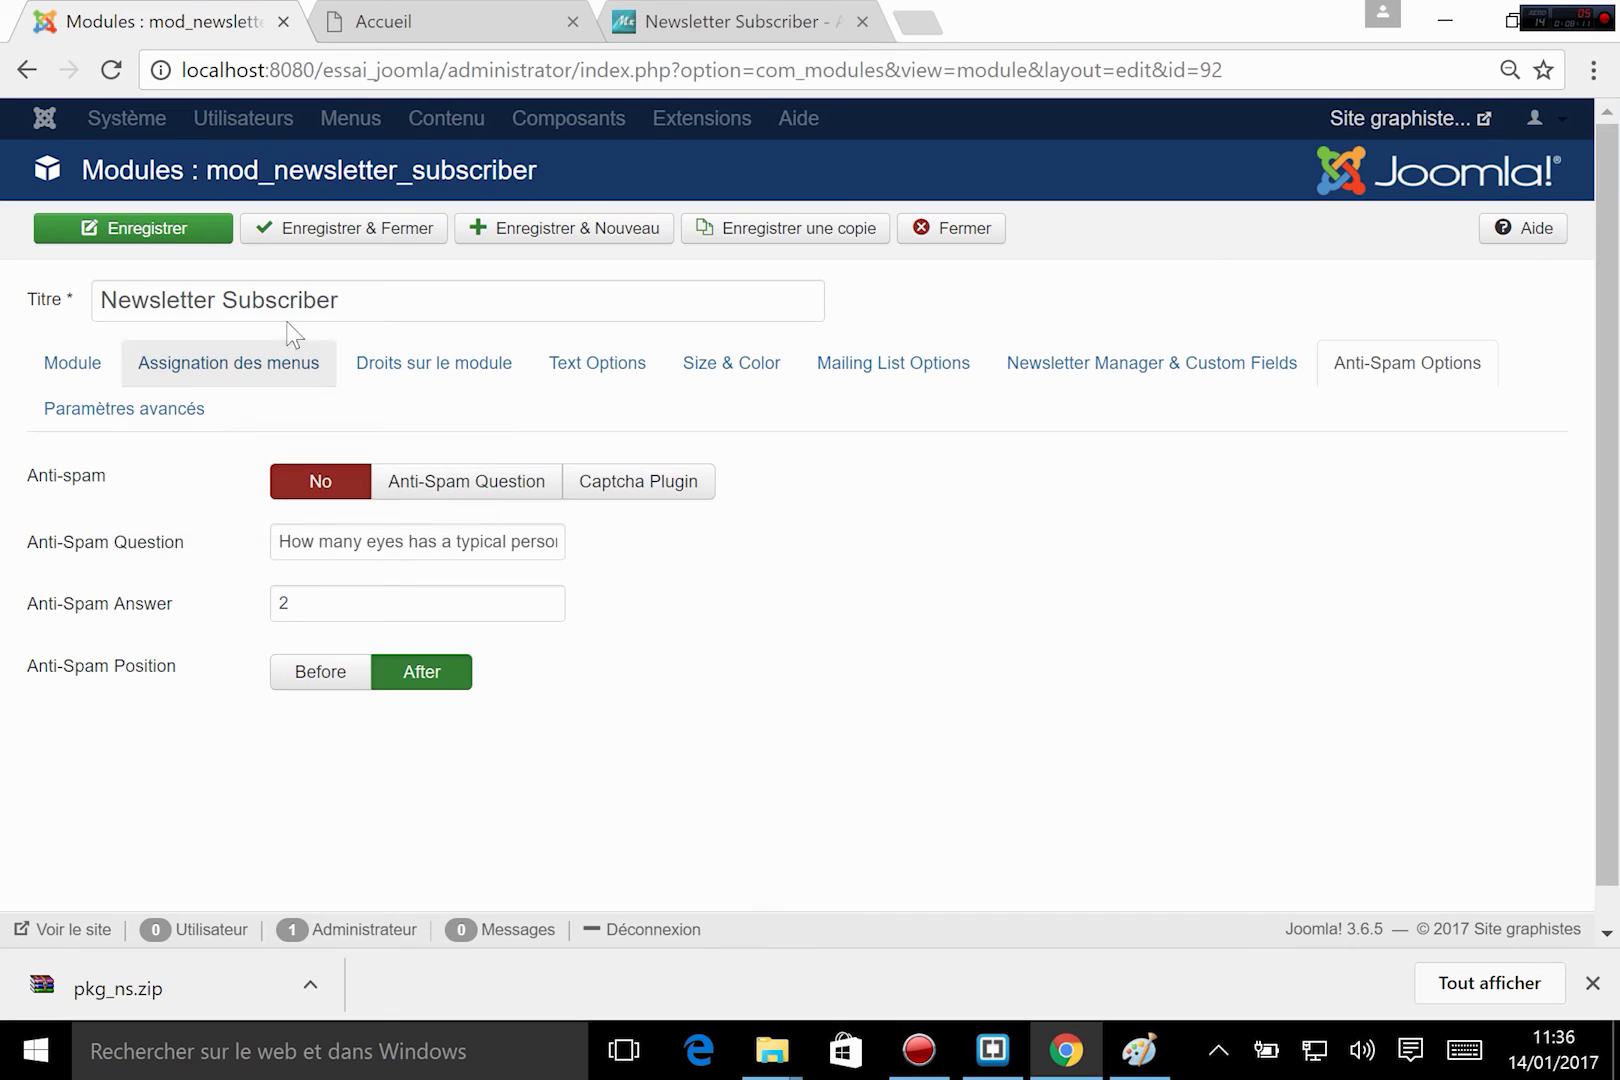
# Save and close the module with its new texts and anti-spam setting, and reload the site's home page.
pyautogui.click(320, 230)
pyautogui.click(470, 28)
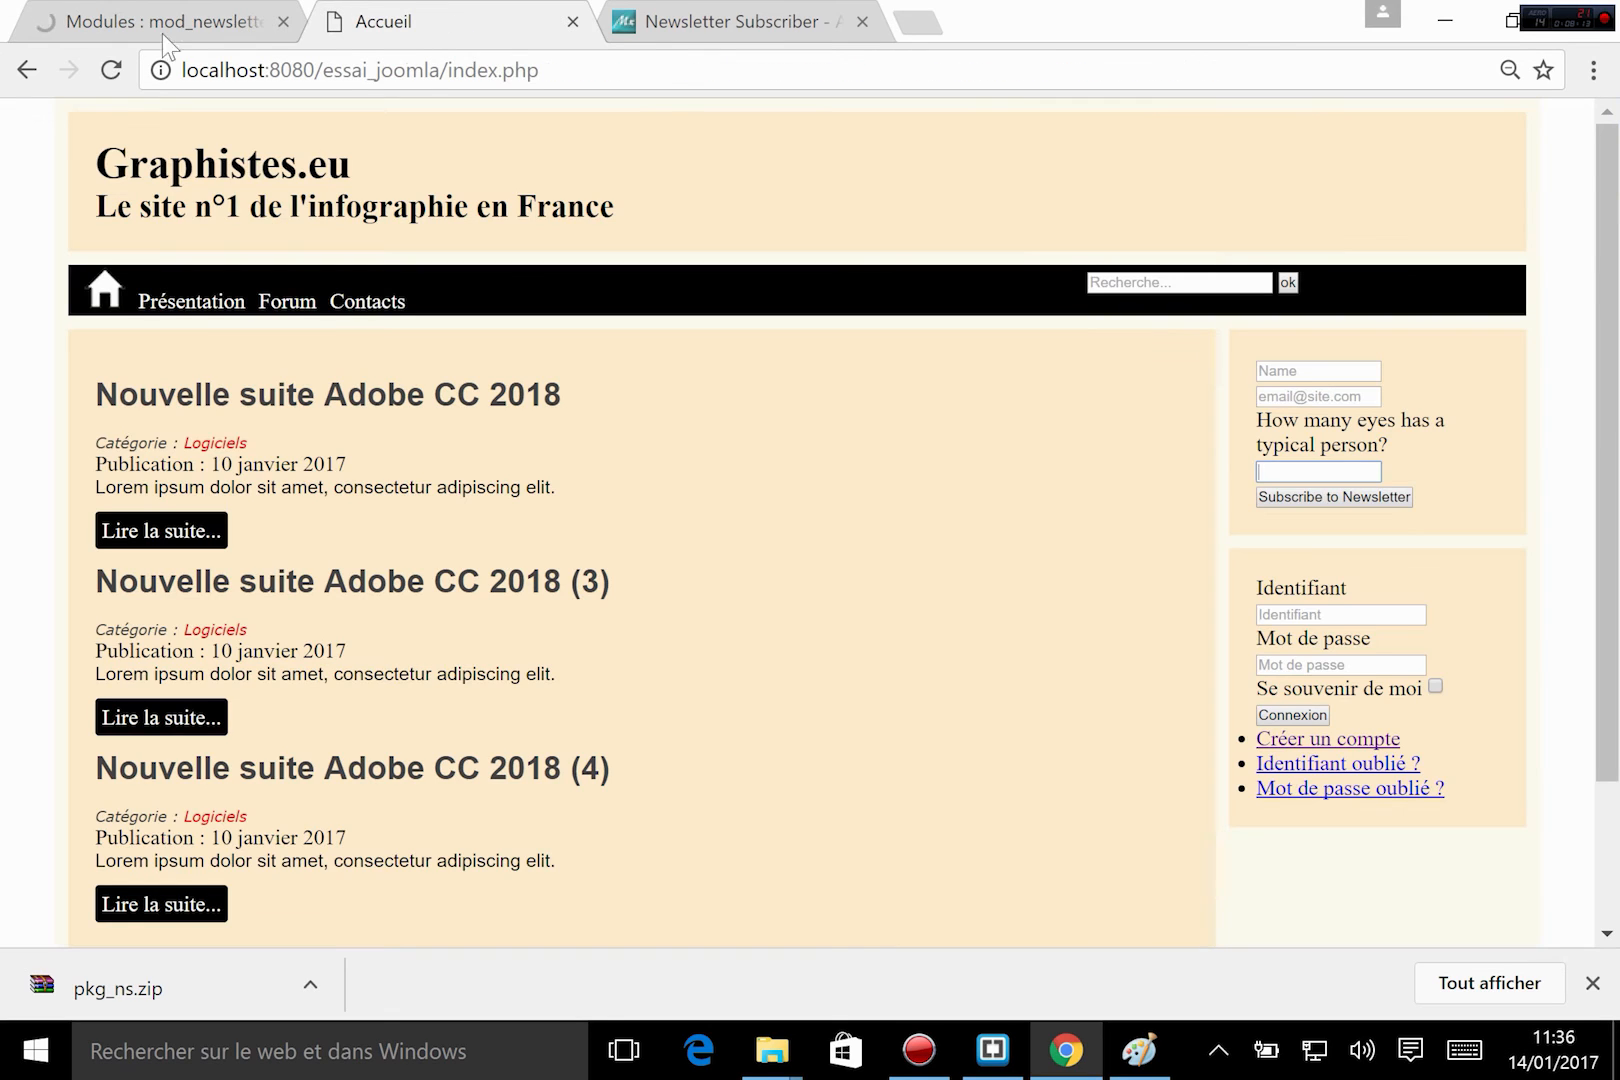
pyautogui.click(110, 70)
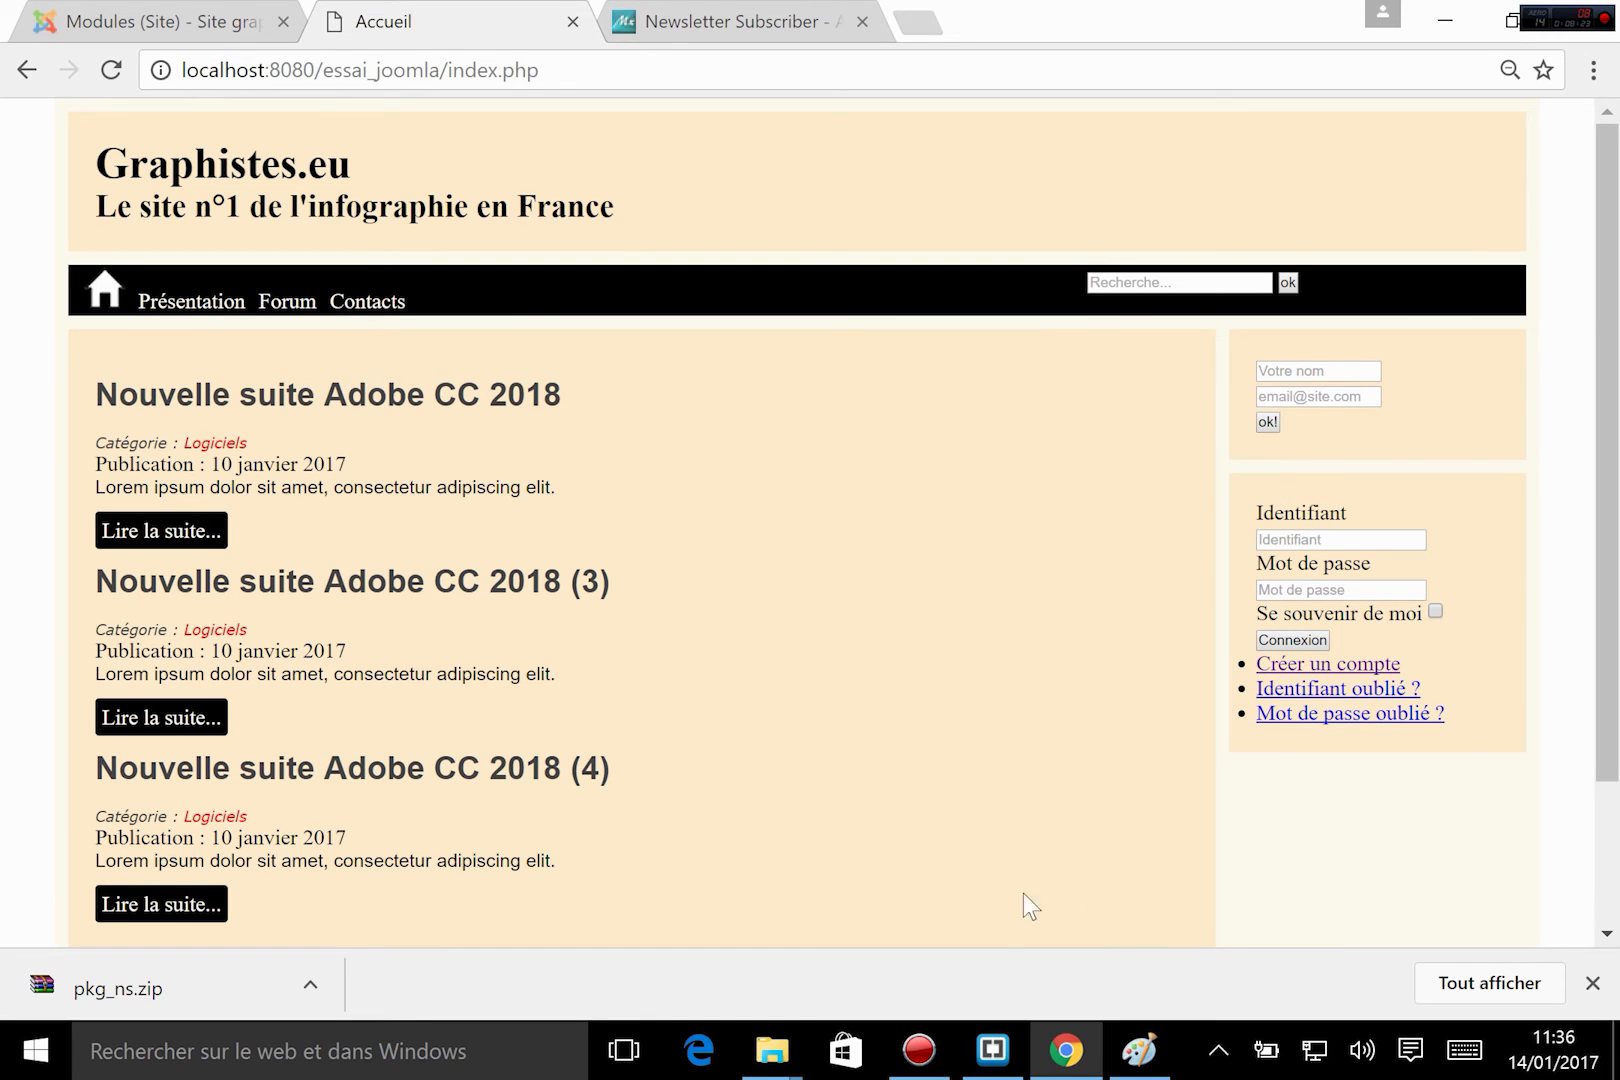
# In the template's index.php, add the h2 heading "Inscription à la newsletter" above the newsletter module include and save the file.
pyautogui.click(992, 1050)
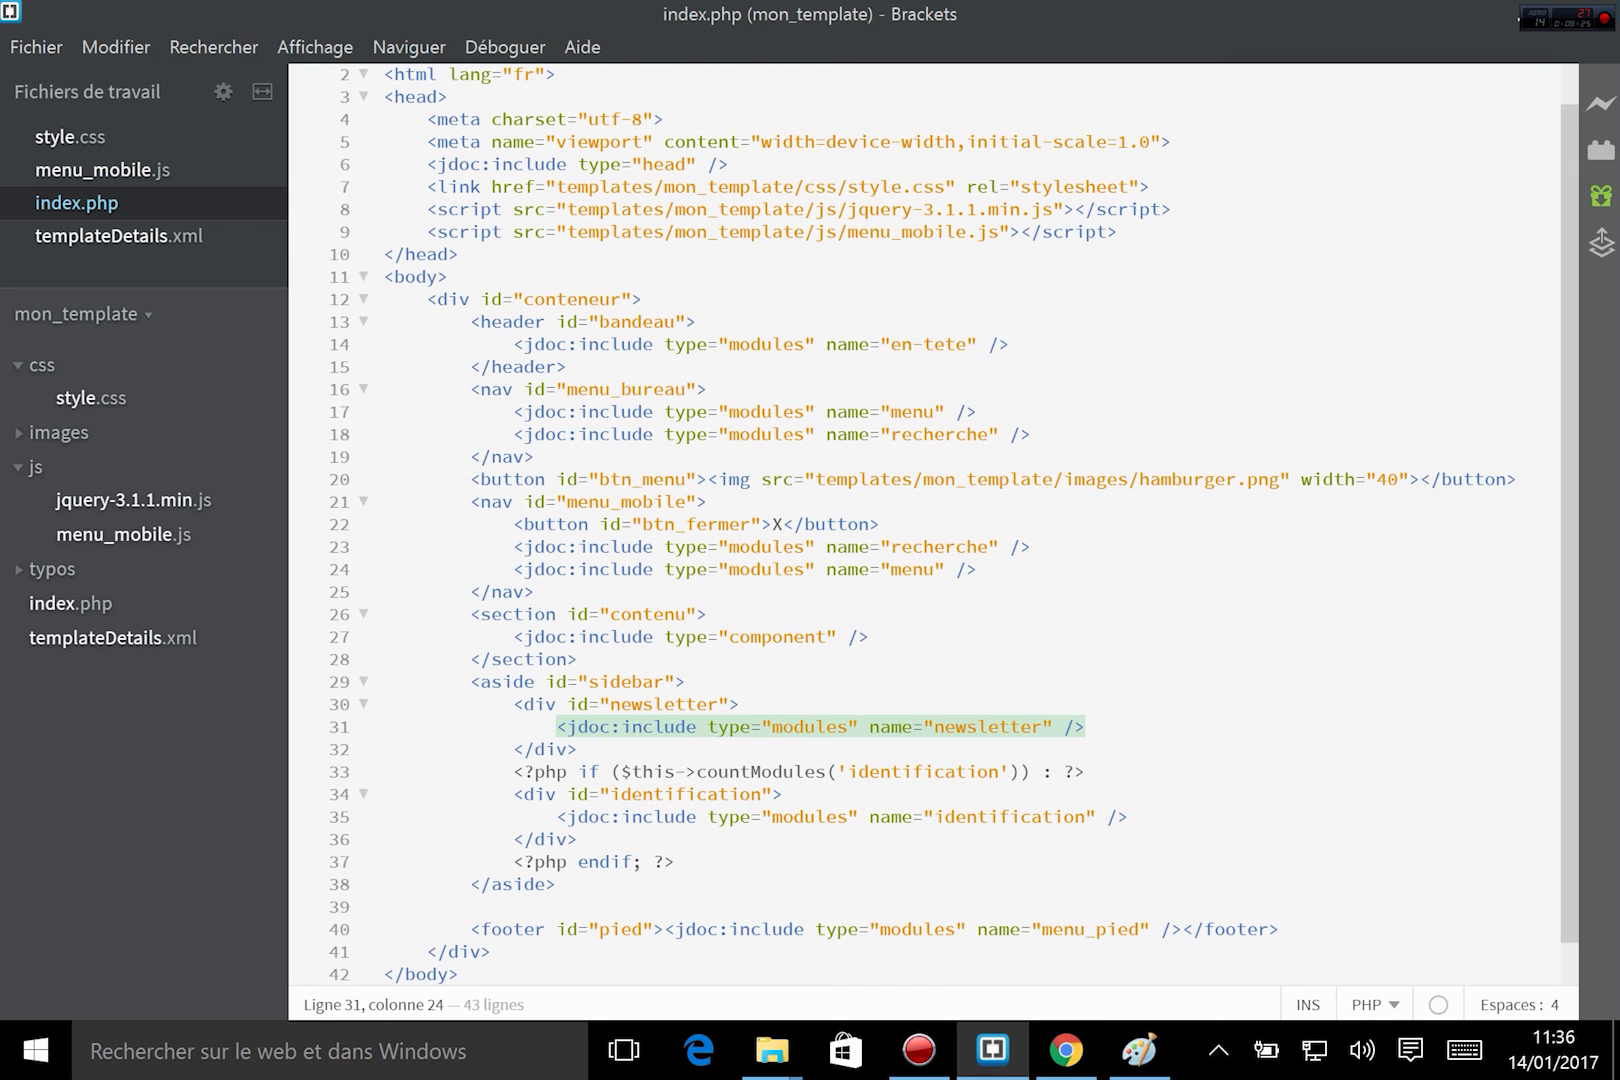
pyautogui.click(745, 697)
pyautogui.press('Return')
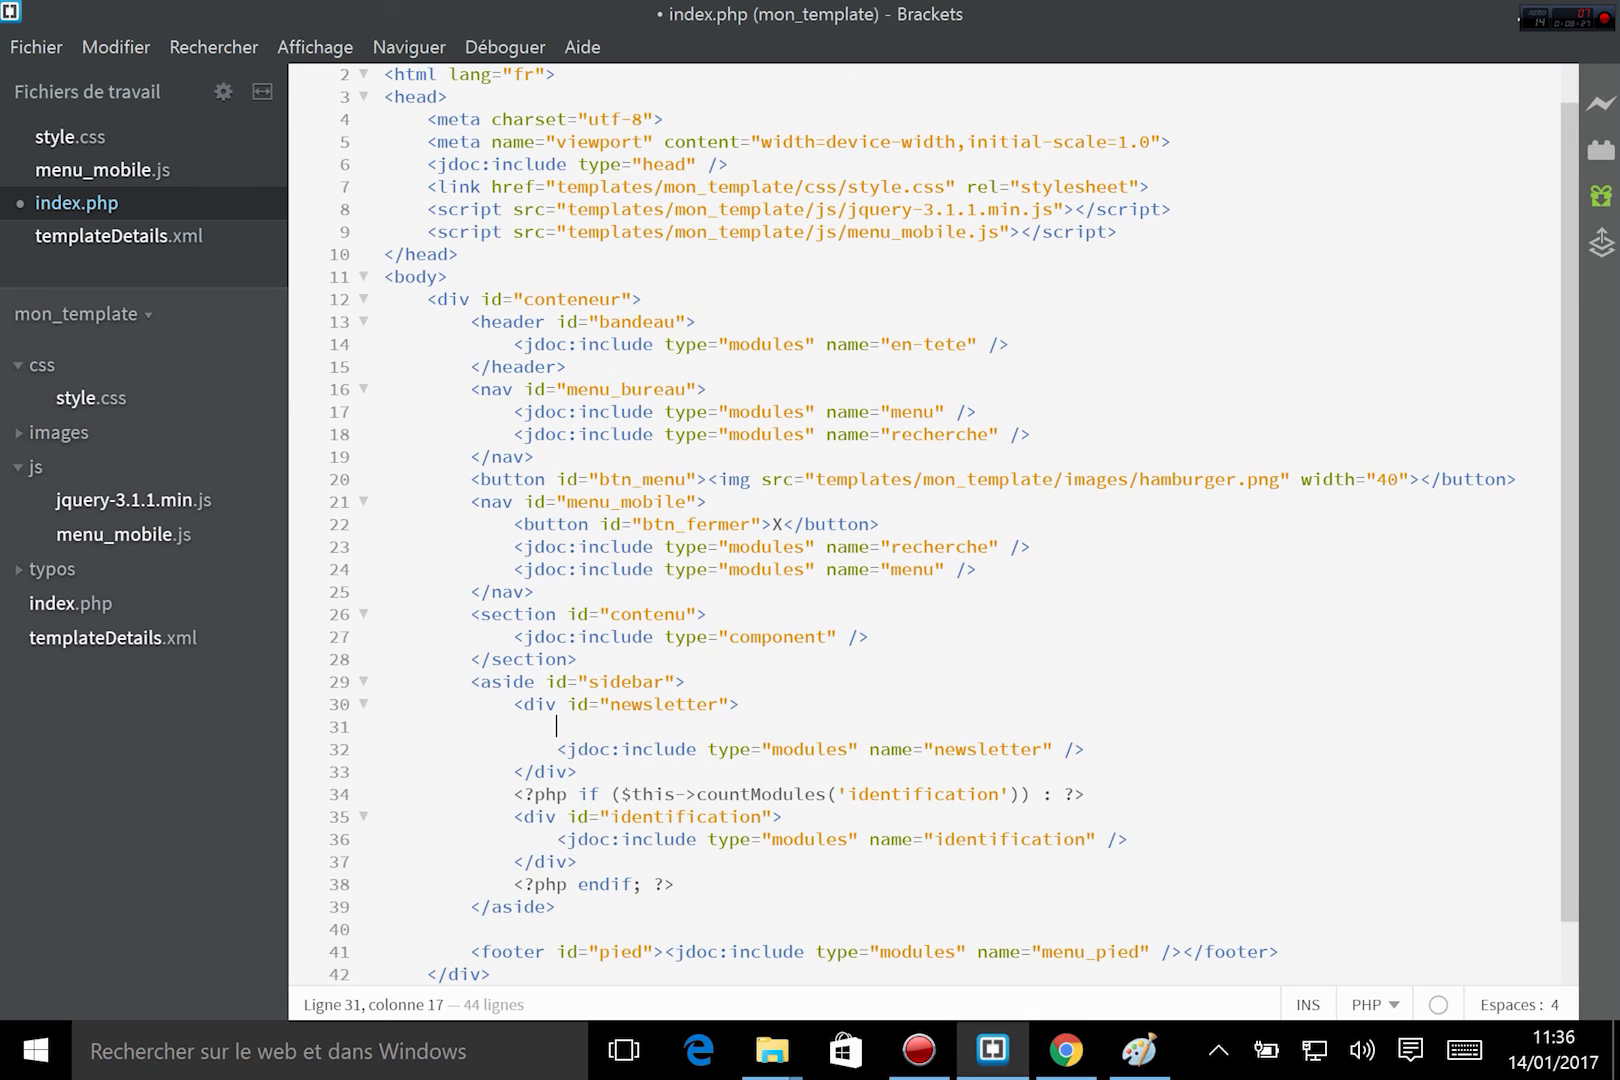
pyautogui.write('<f')
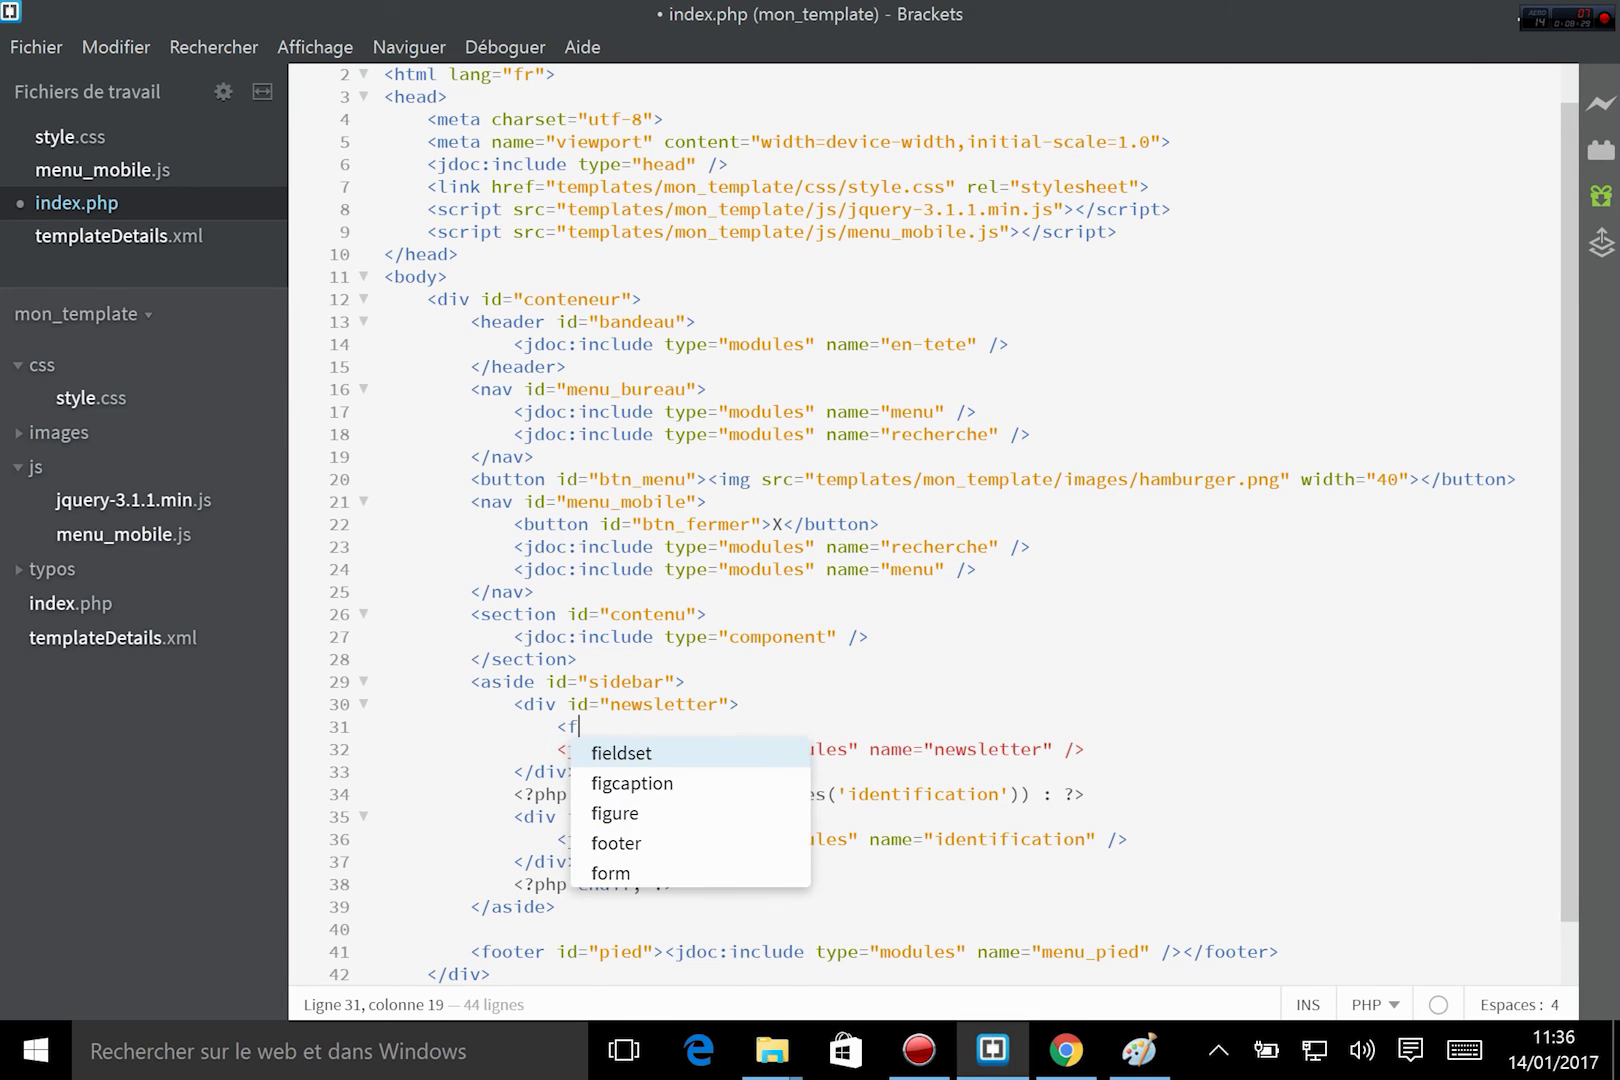
pyautogui.press('BackSpace')
pyautogui.write('h2')
pyautogui.press('Return')
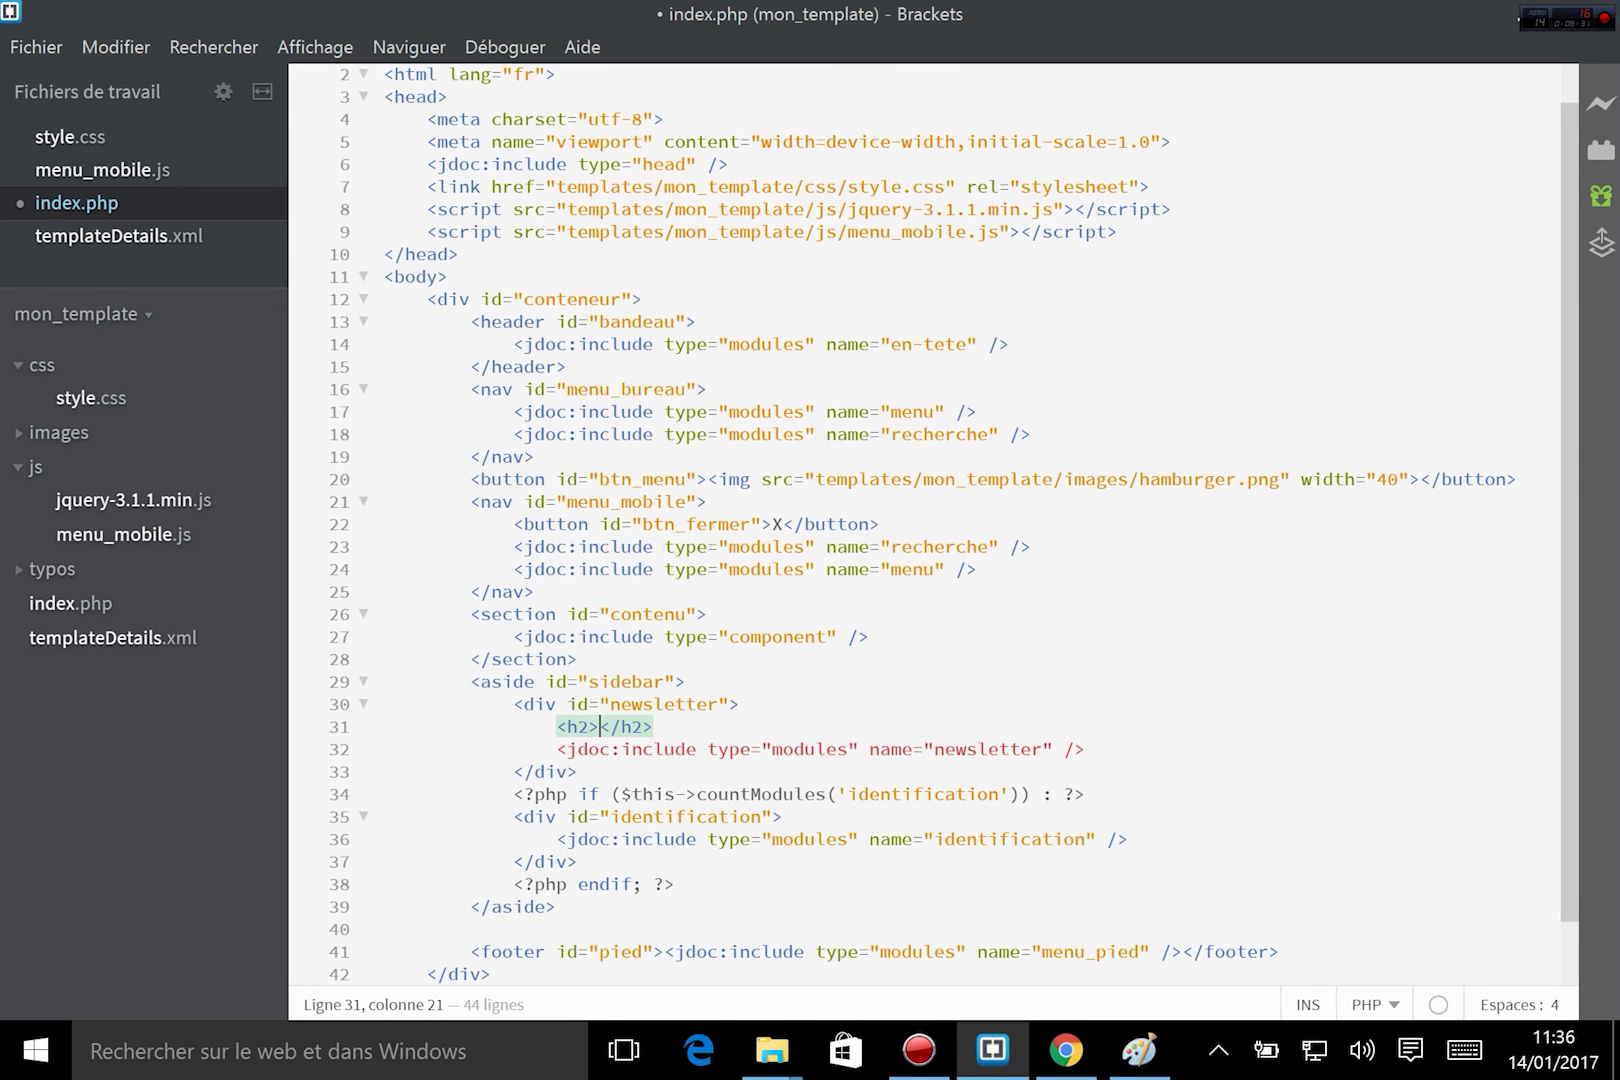
pyautogui.write('Inscri')
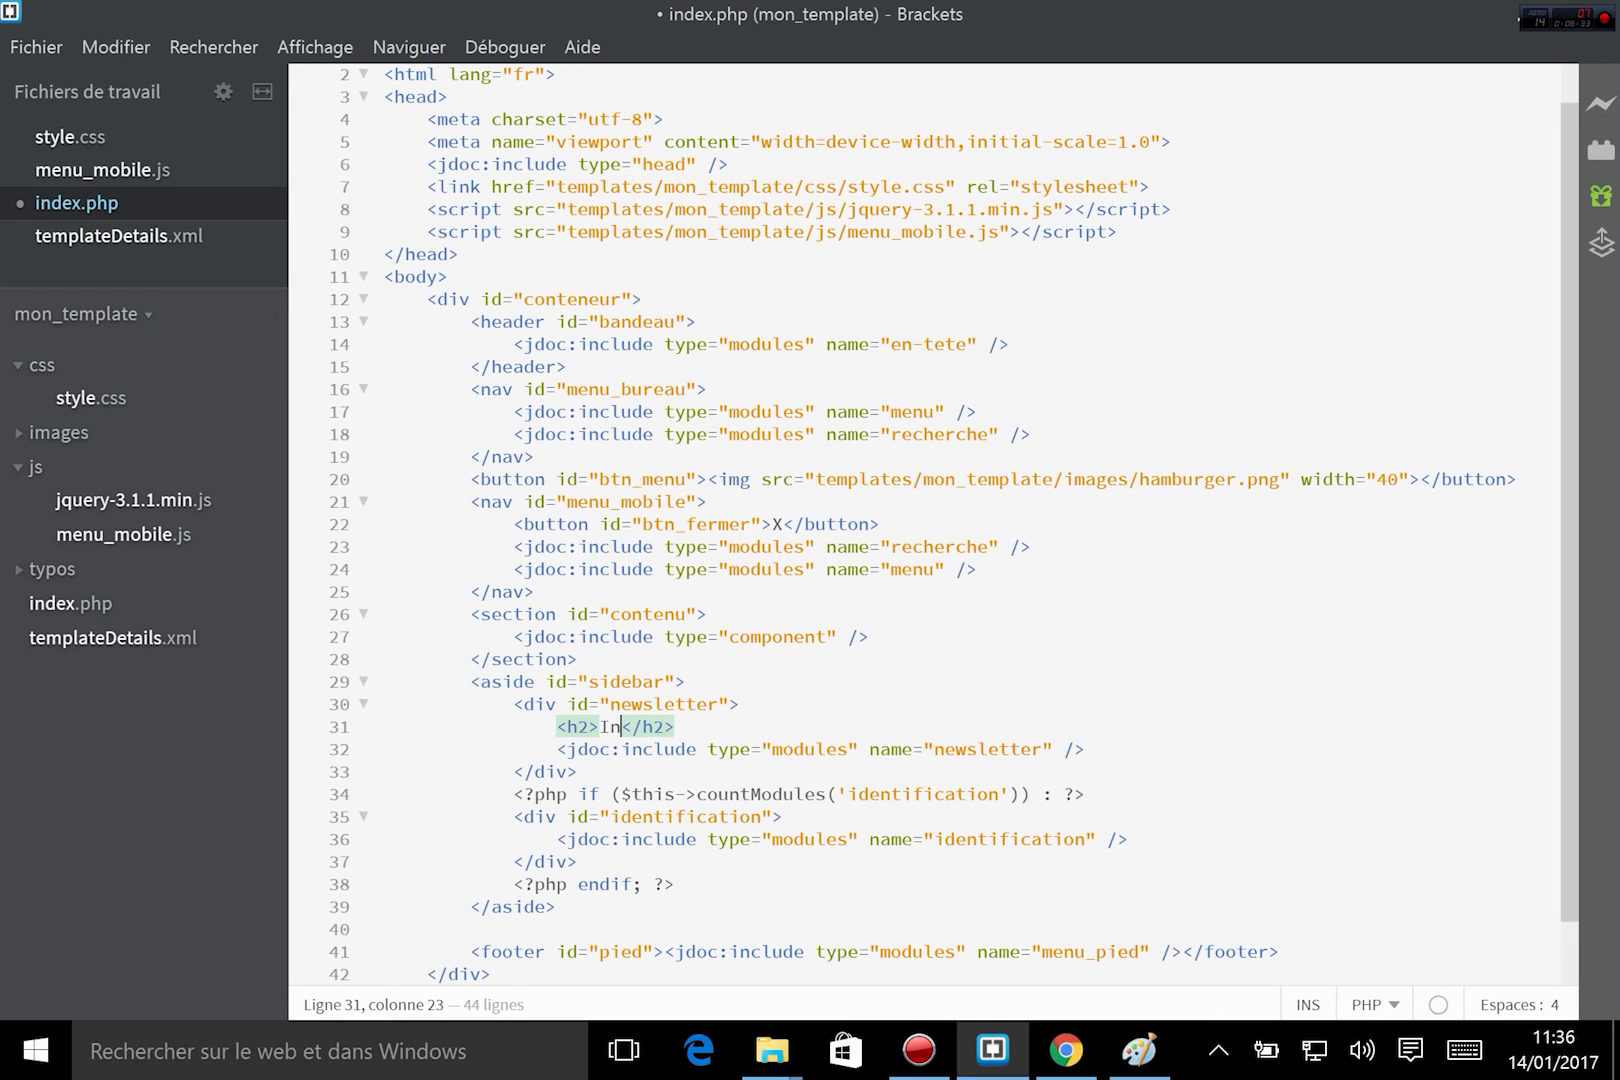
pyautogui.write('ption à l')
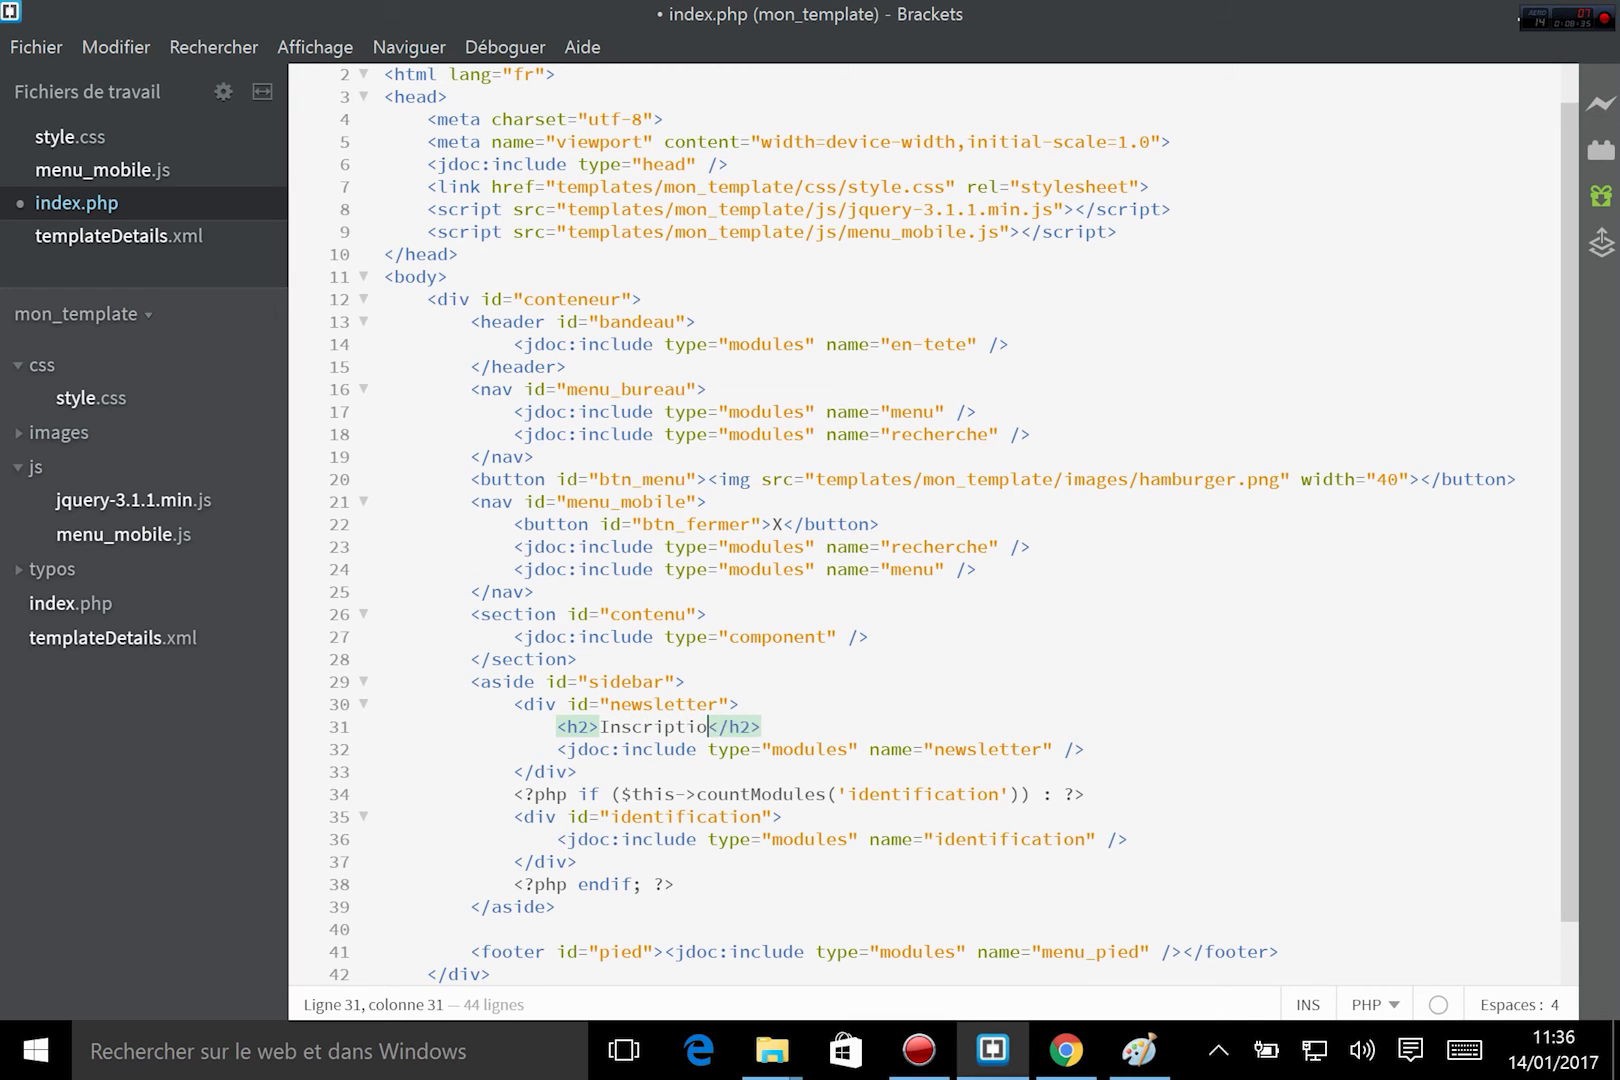
pyautogui.write('a news')
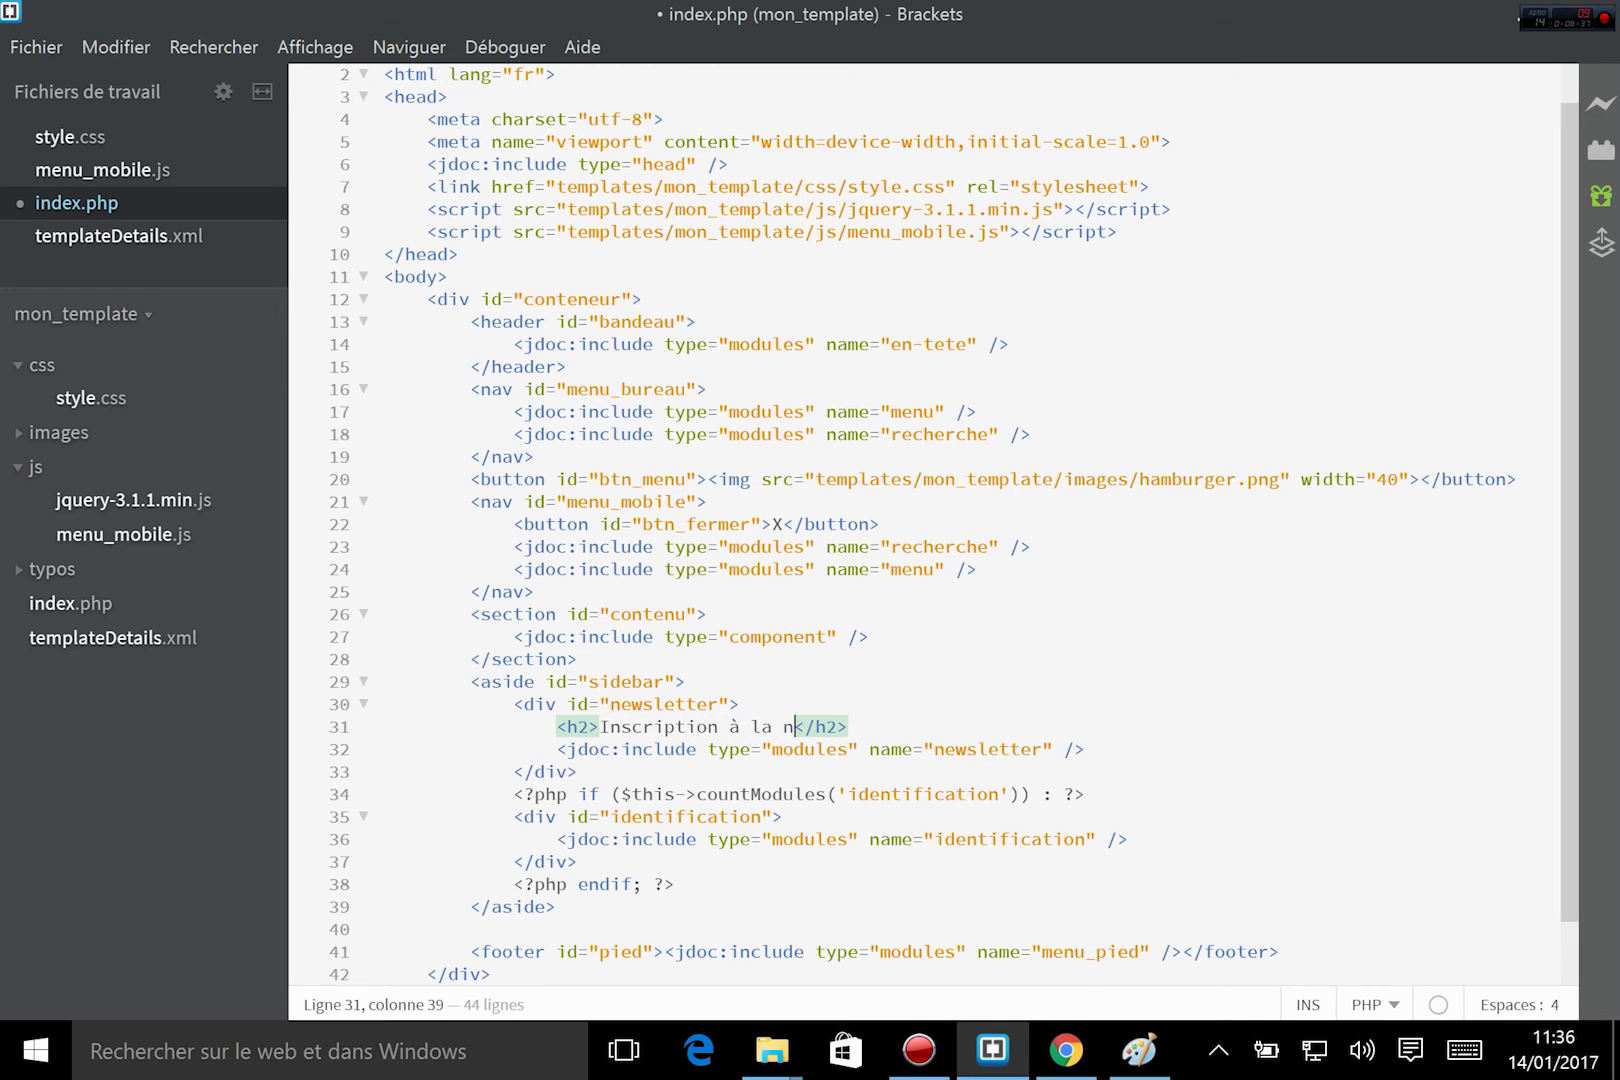
pyautogui.write('letter')
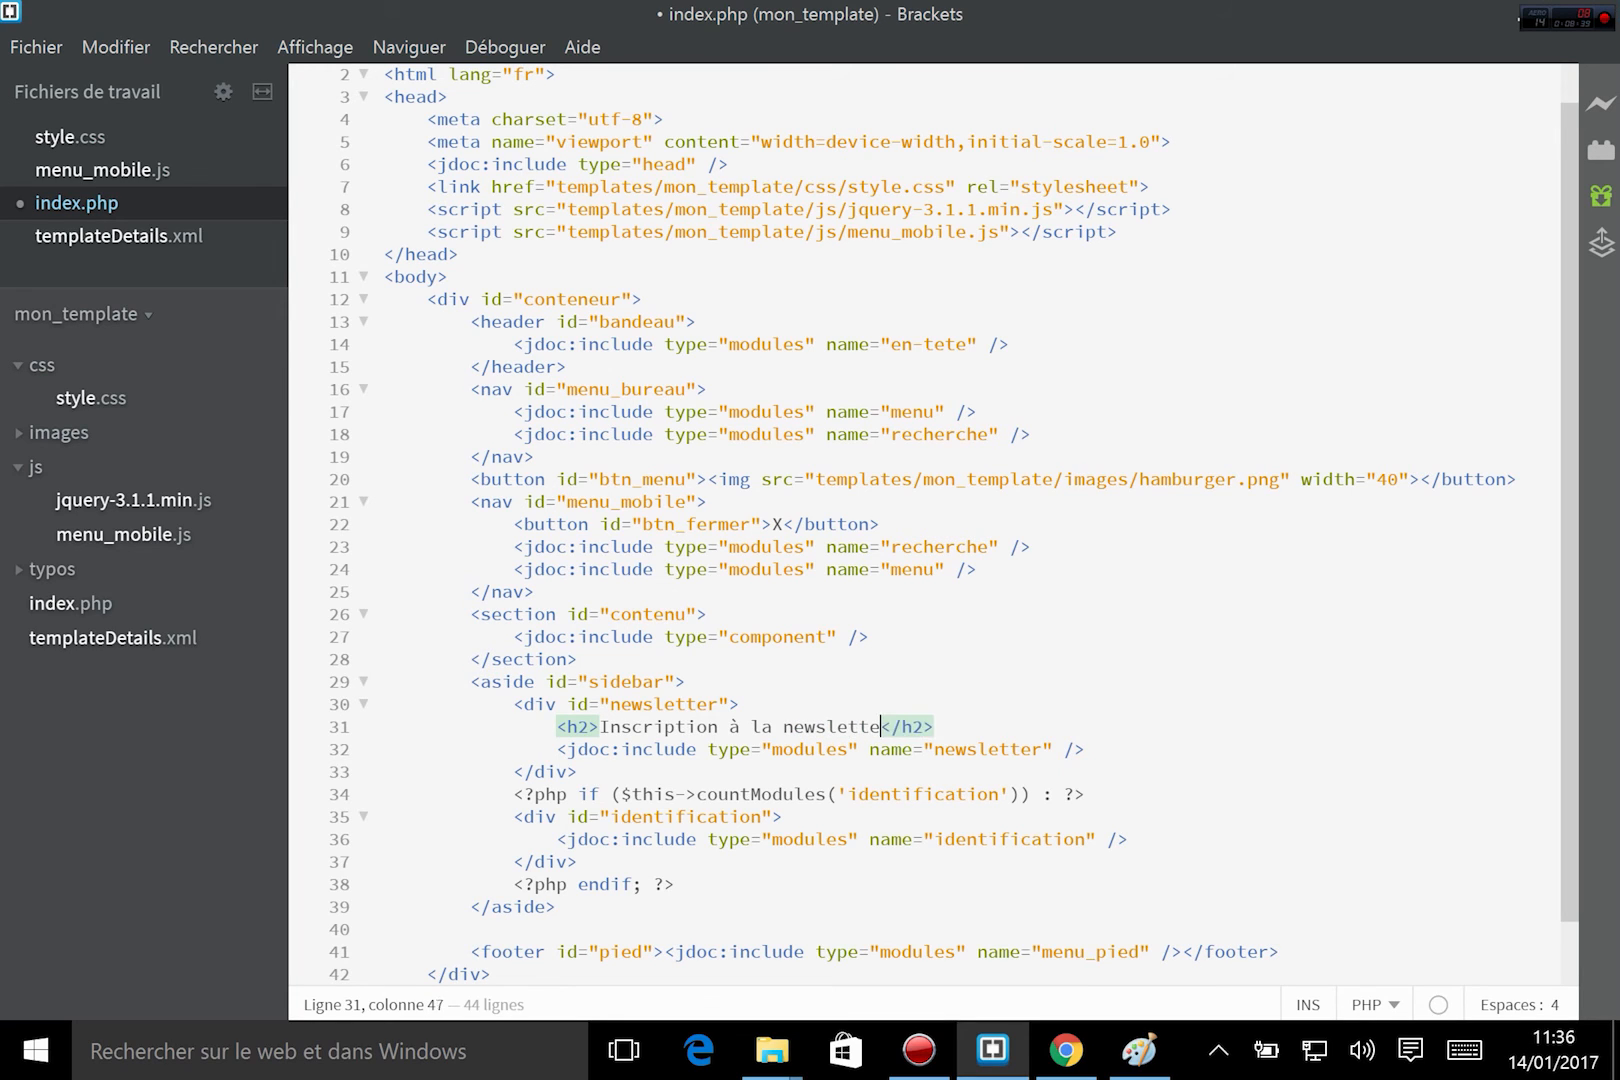
pyautogui.hotkey('ctrl', 's')
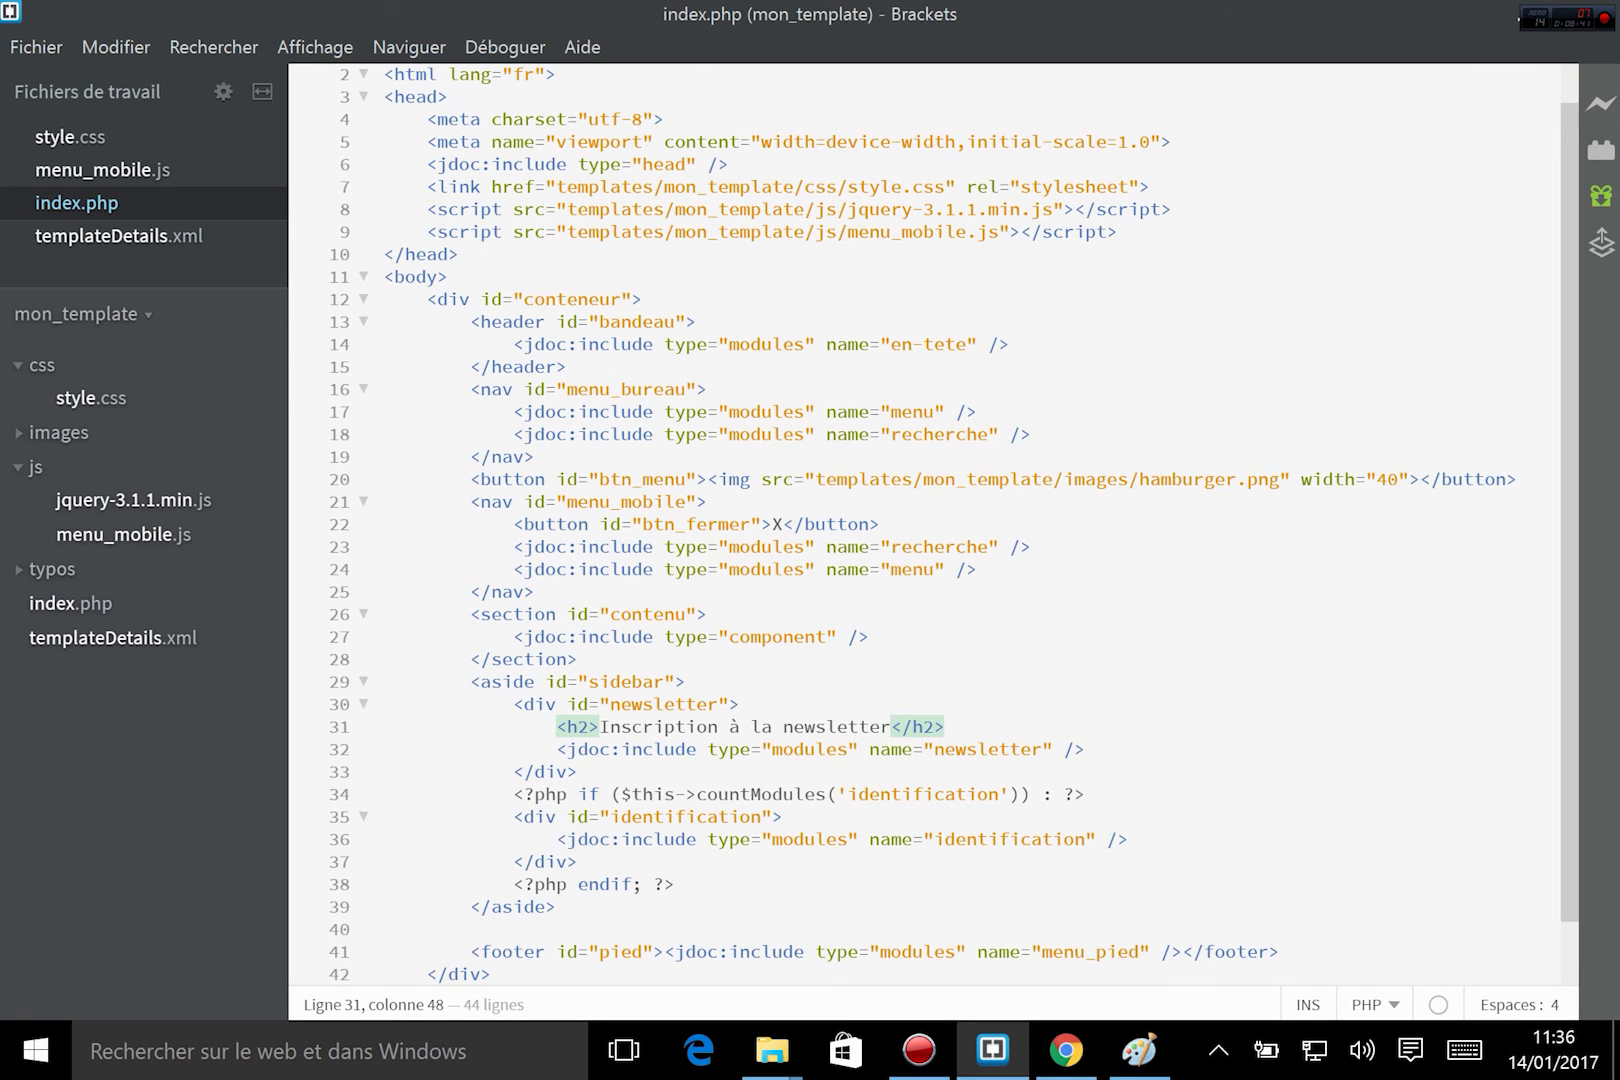
# Reload the site's home page in Chrome and submit the newsletter form with a test name and e-mail address.
pyautogui.click(1066, 1050)
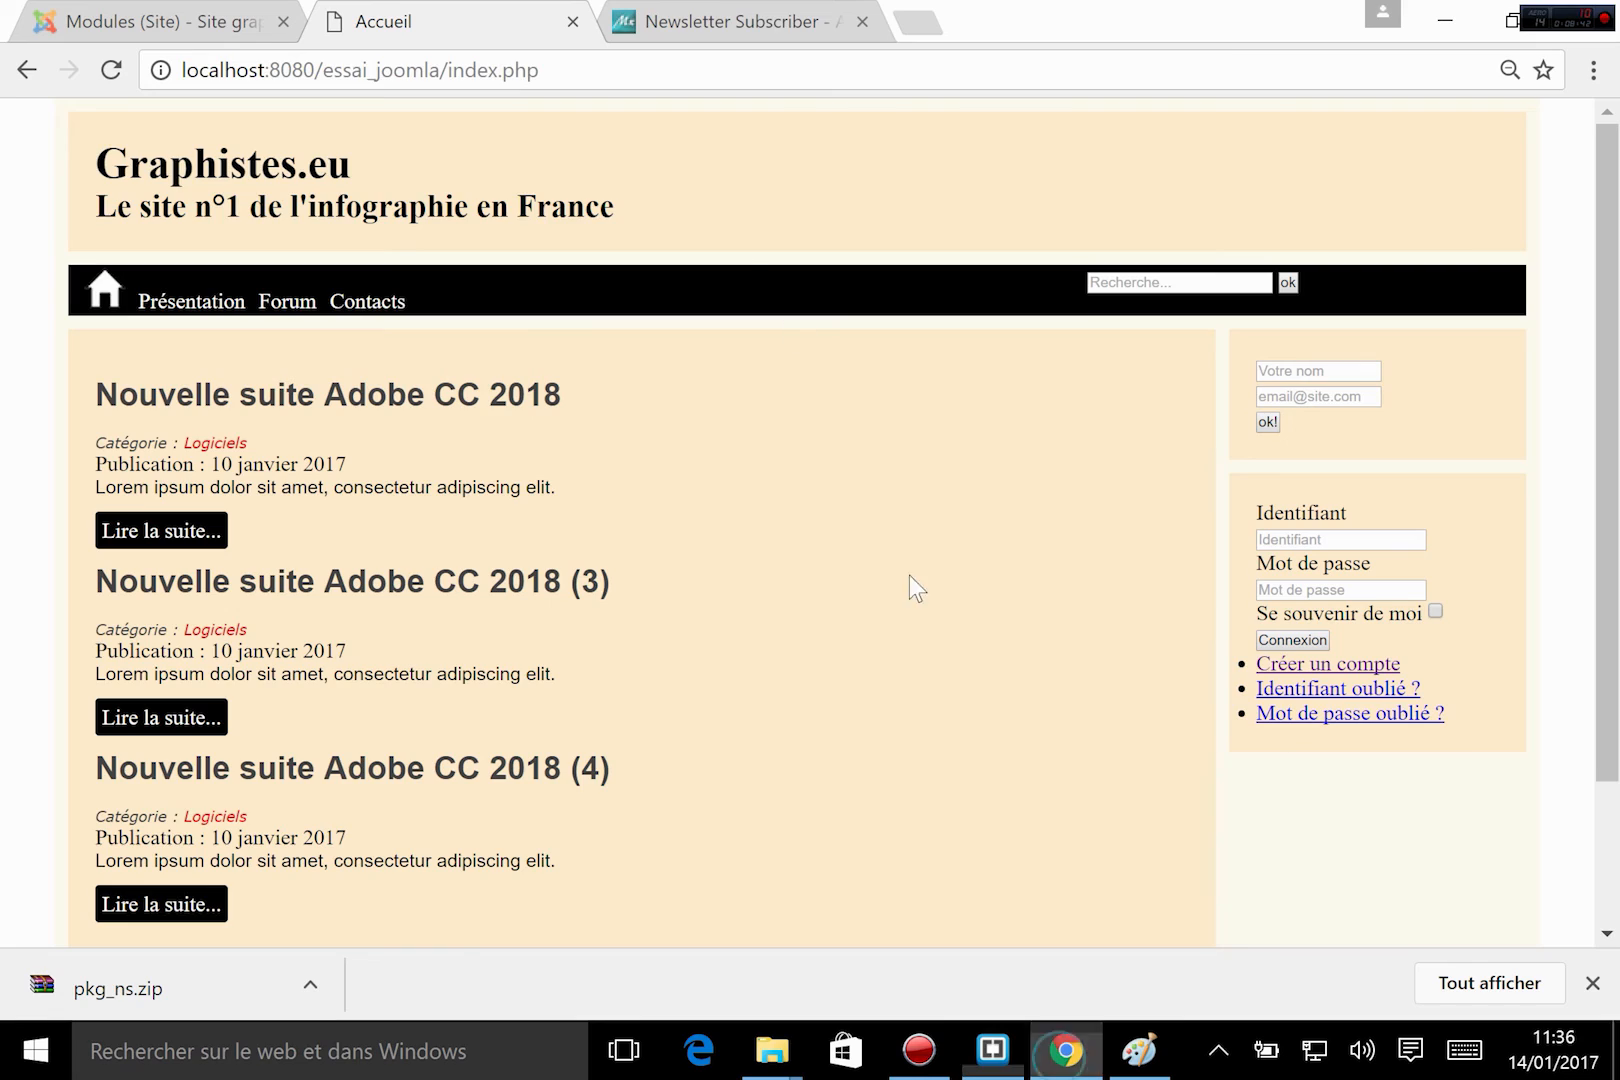
pyautogui.click(112, 70)
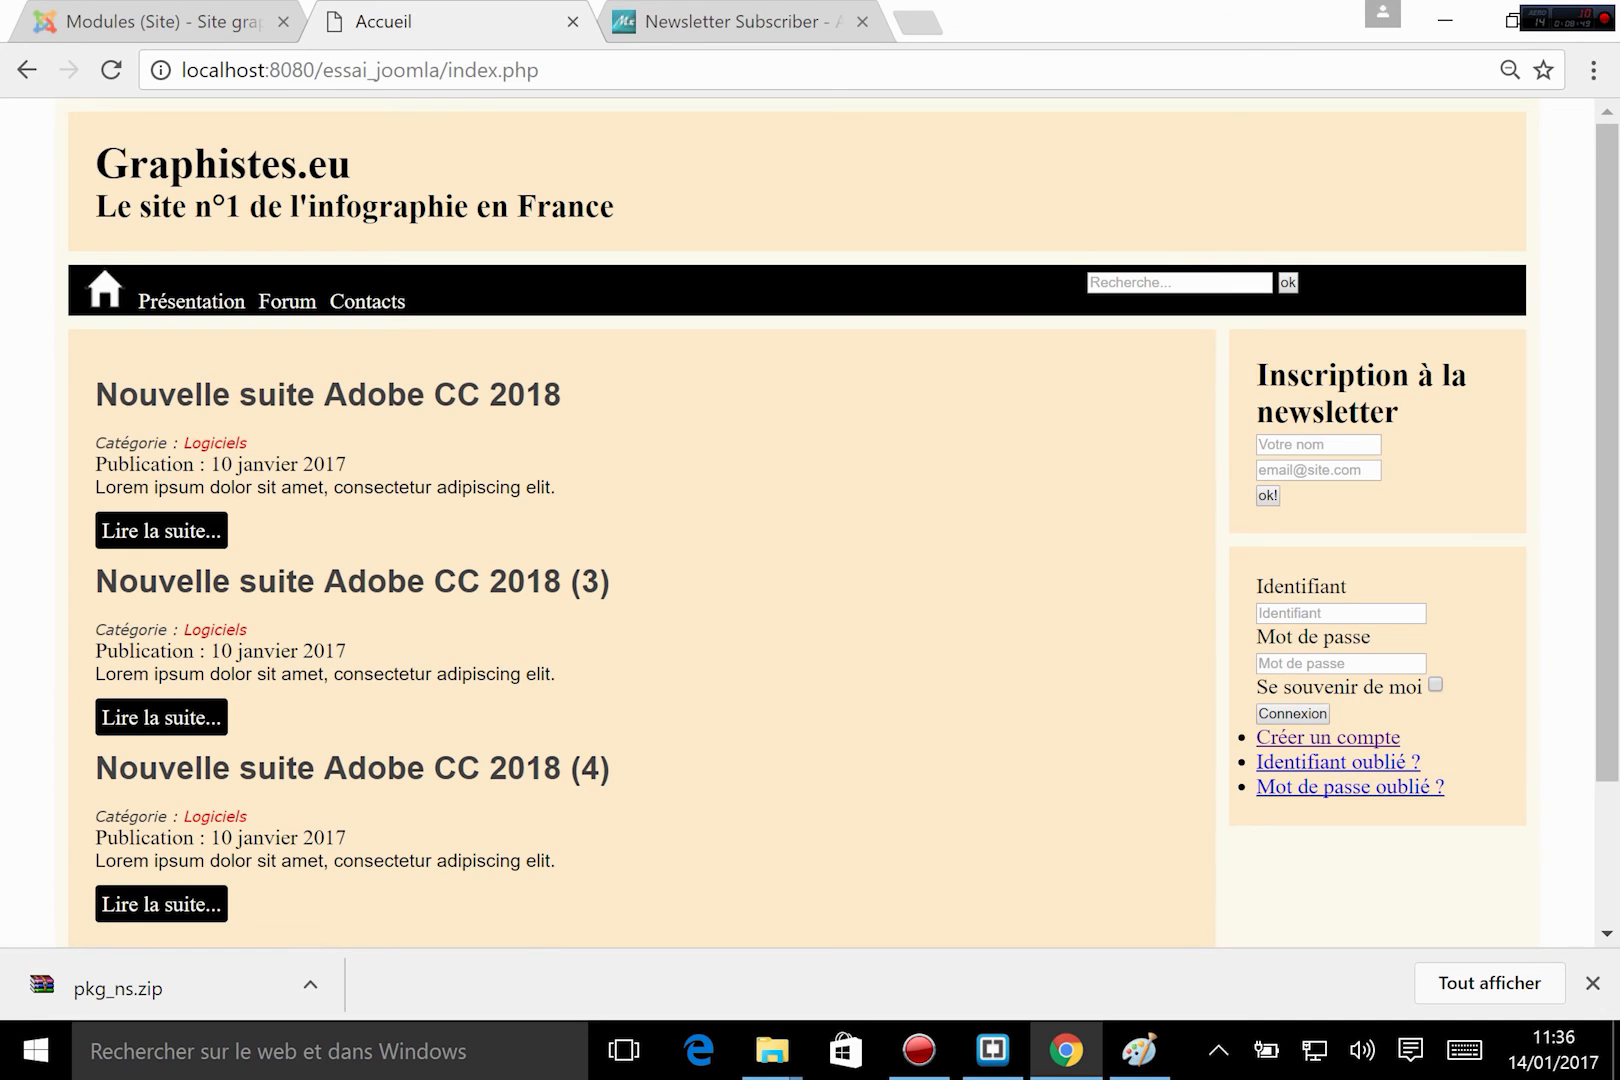
pyautogui.click(1355, 444)
pyautogui.write('j')
pyautogui.press('Tab')
pyautogui.write('ju')
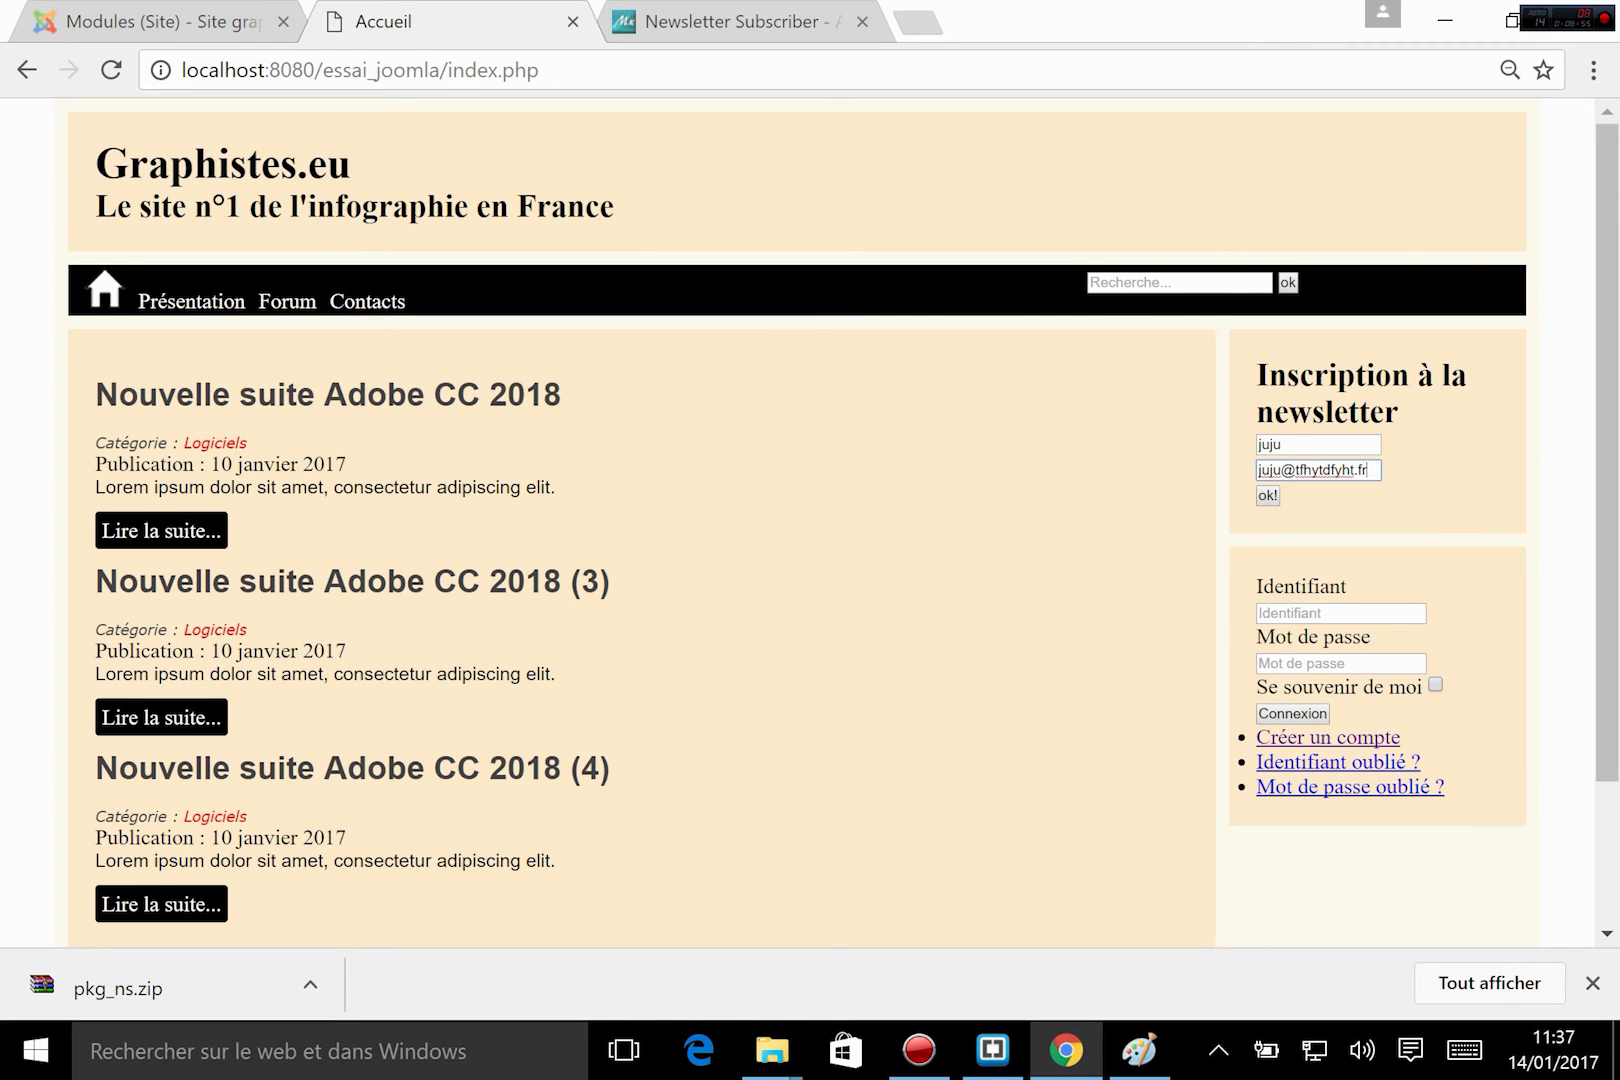
pyautogui.click(1266, 497)
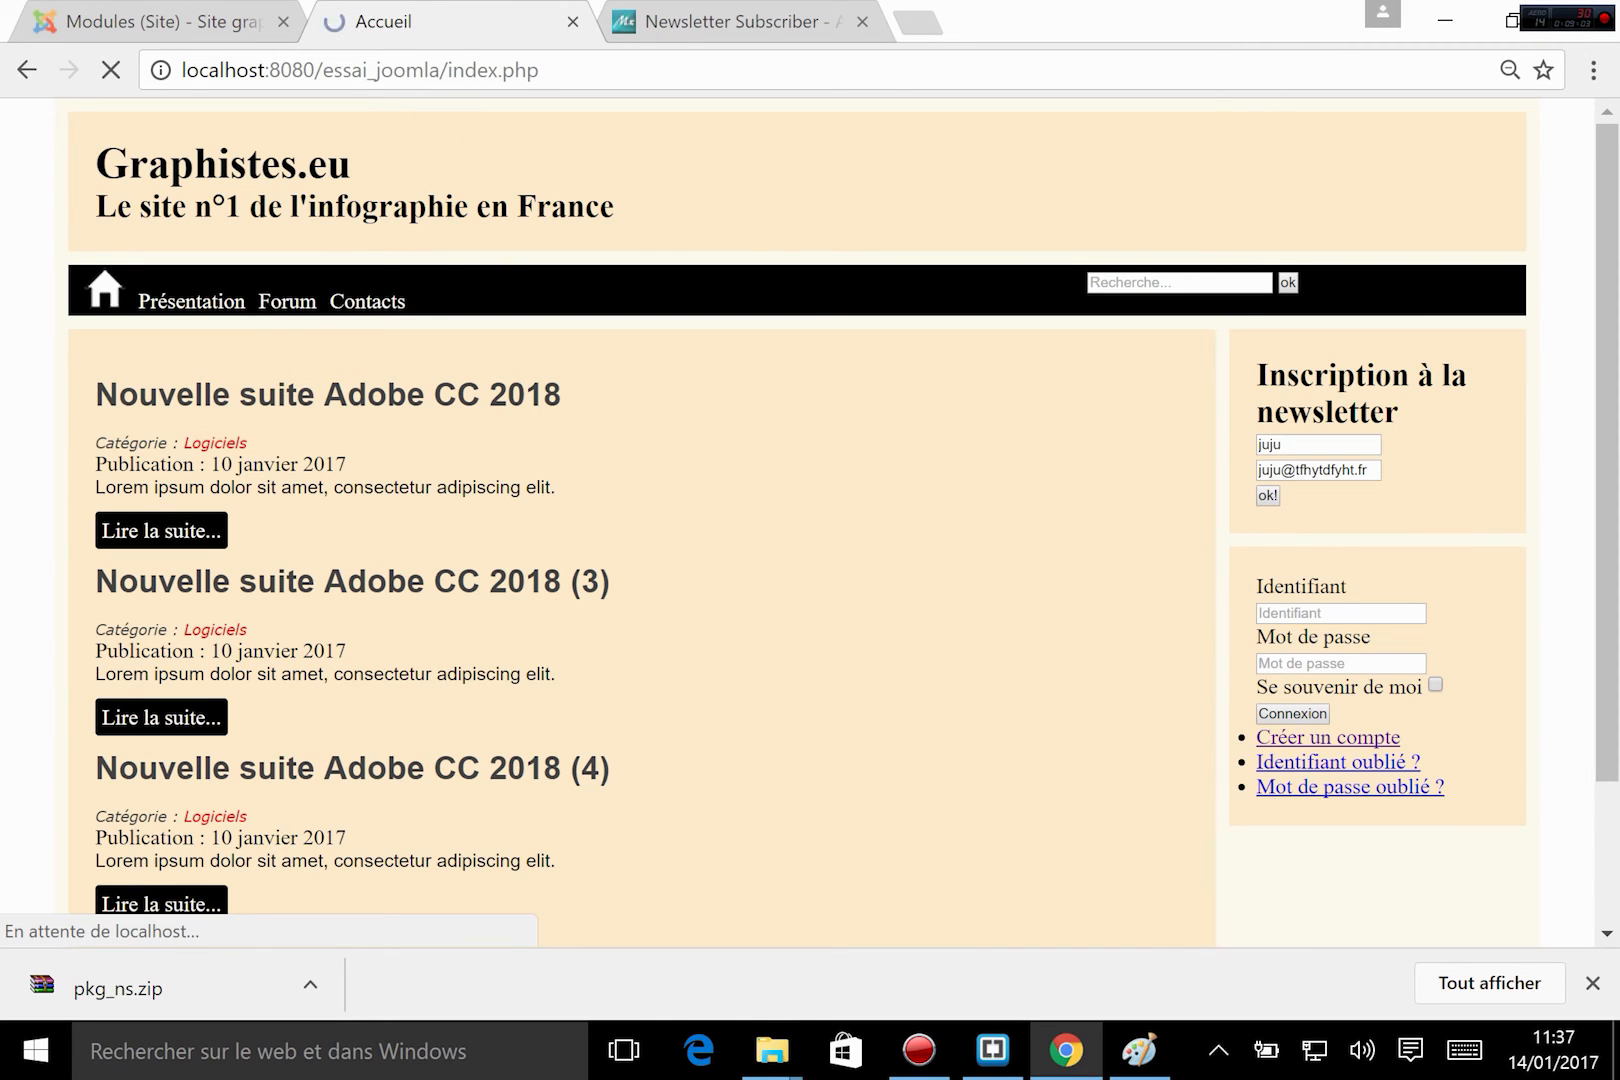
pyautogui.moveTo(1256, 442); pyautogui.dragTo(1447, 458)
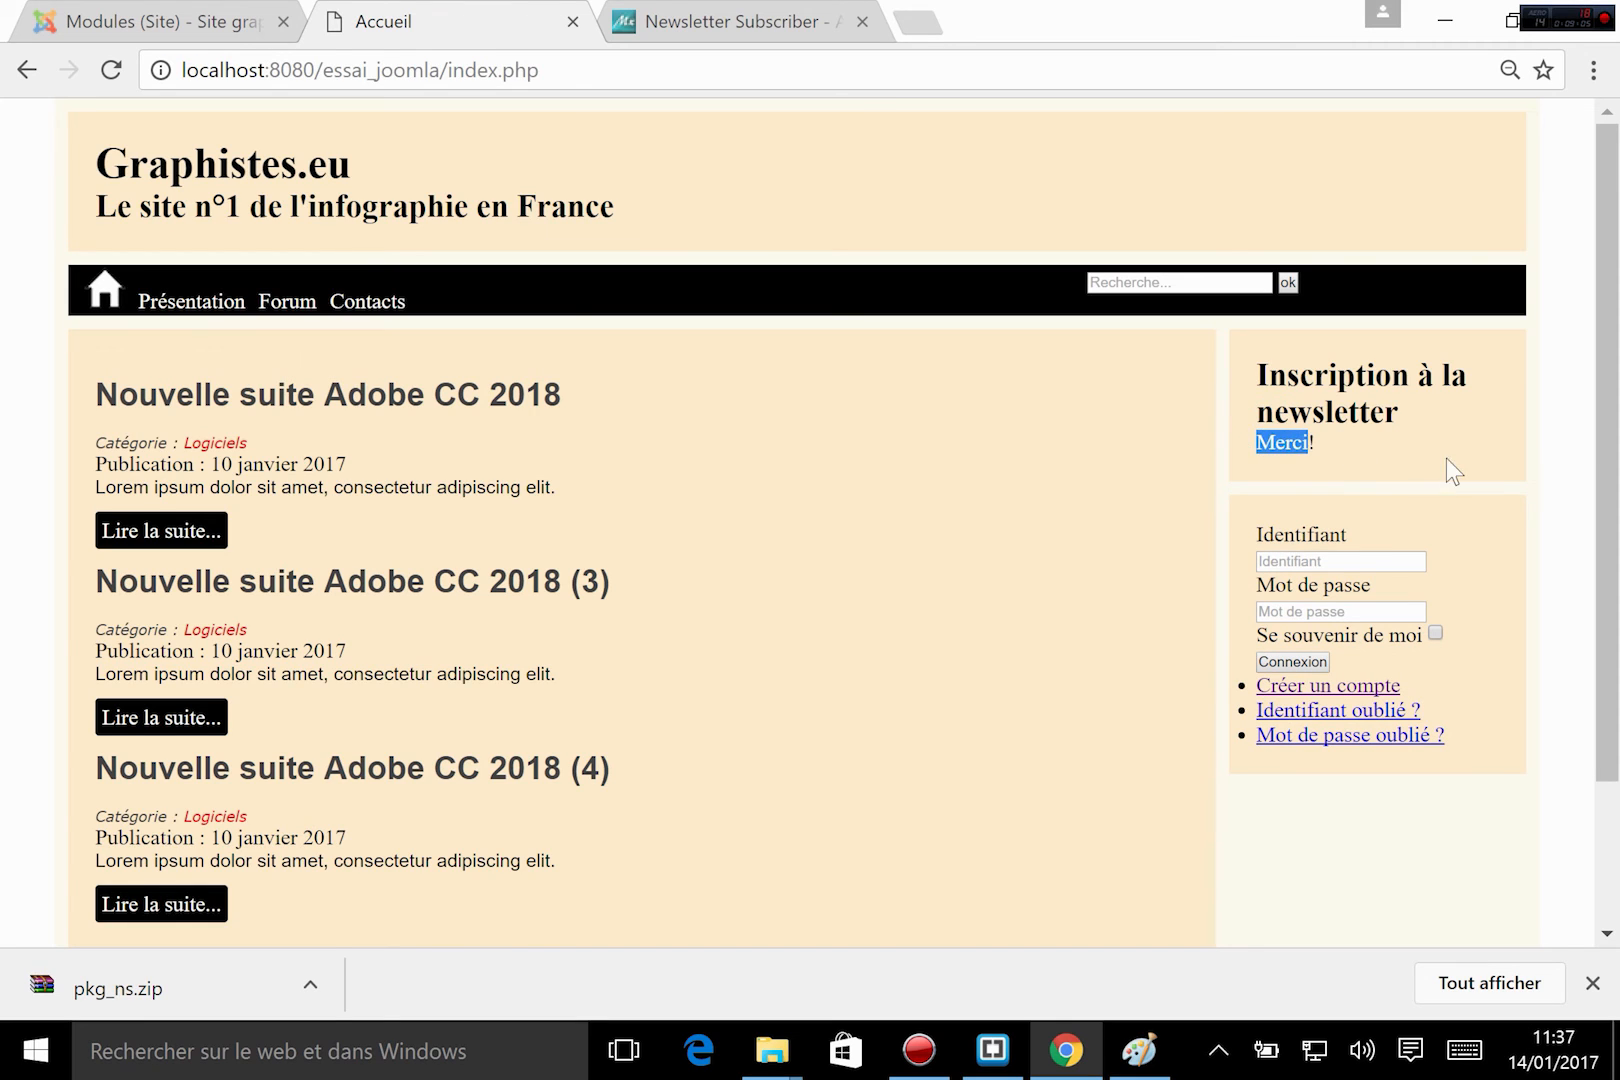
pyautogui.click(1447, 458)
# Review the module list, the site's home and Forum pages, the wireframe in Paint and the template code in Brackets.
pyautogui.click(213, 22)
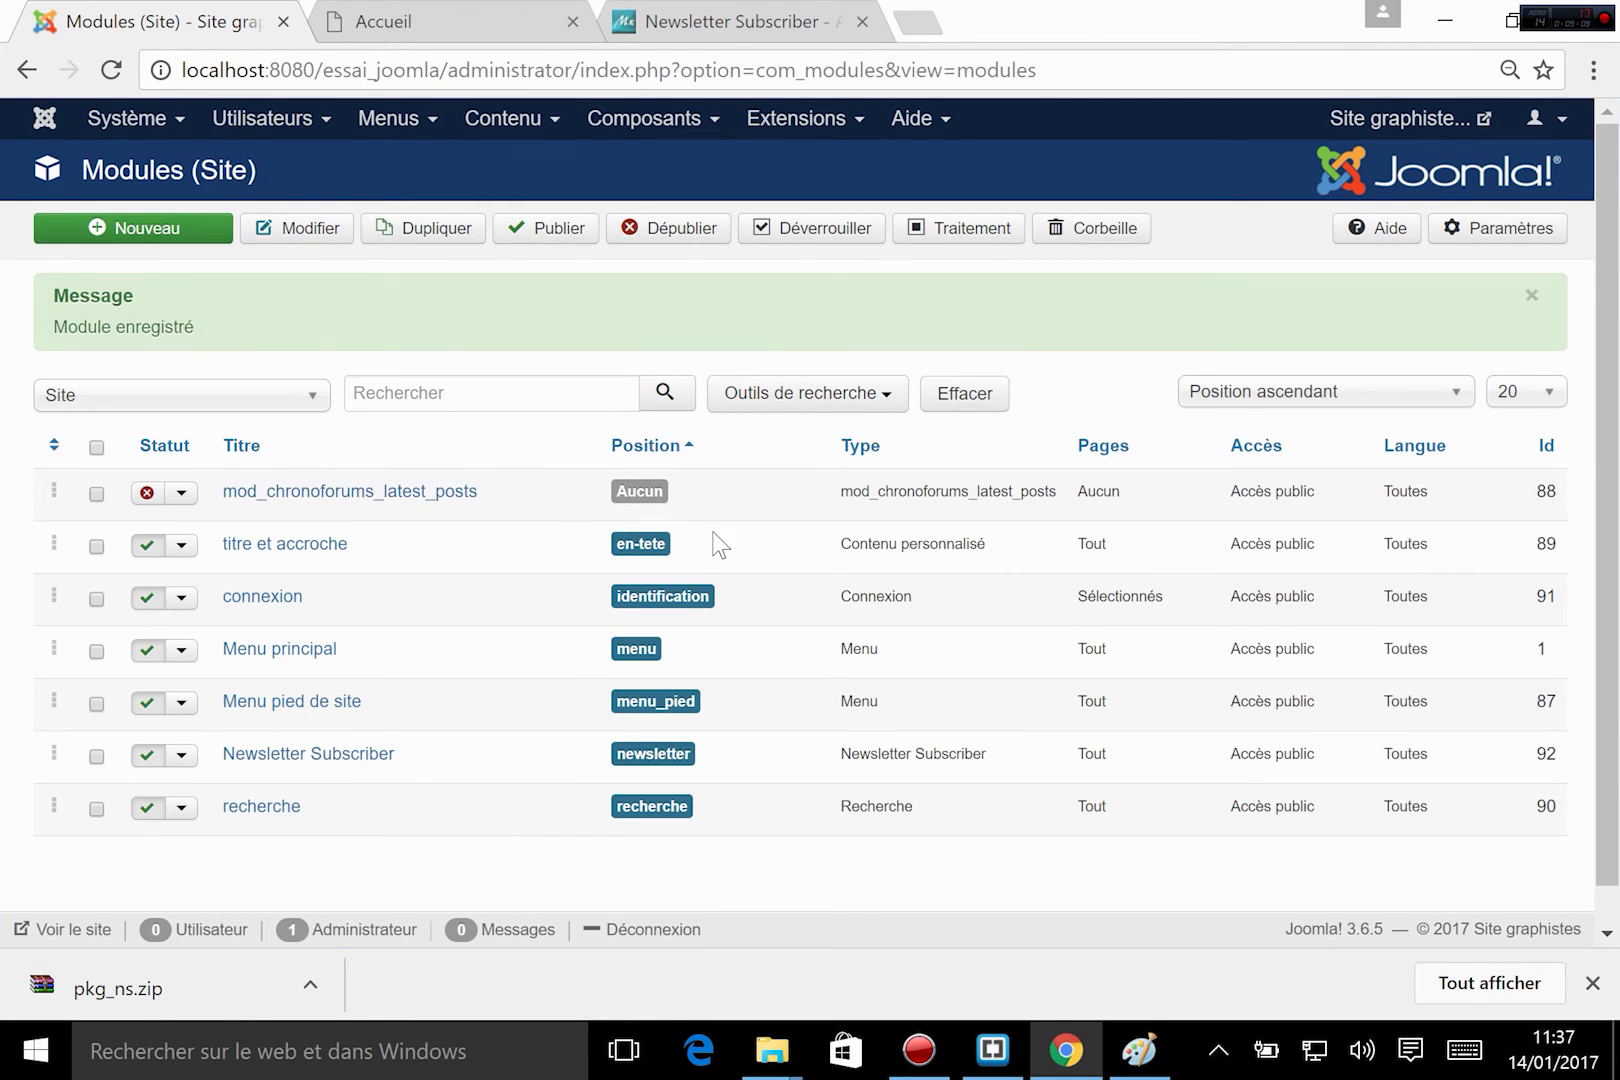
pyautogui.click(410, 14)
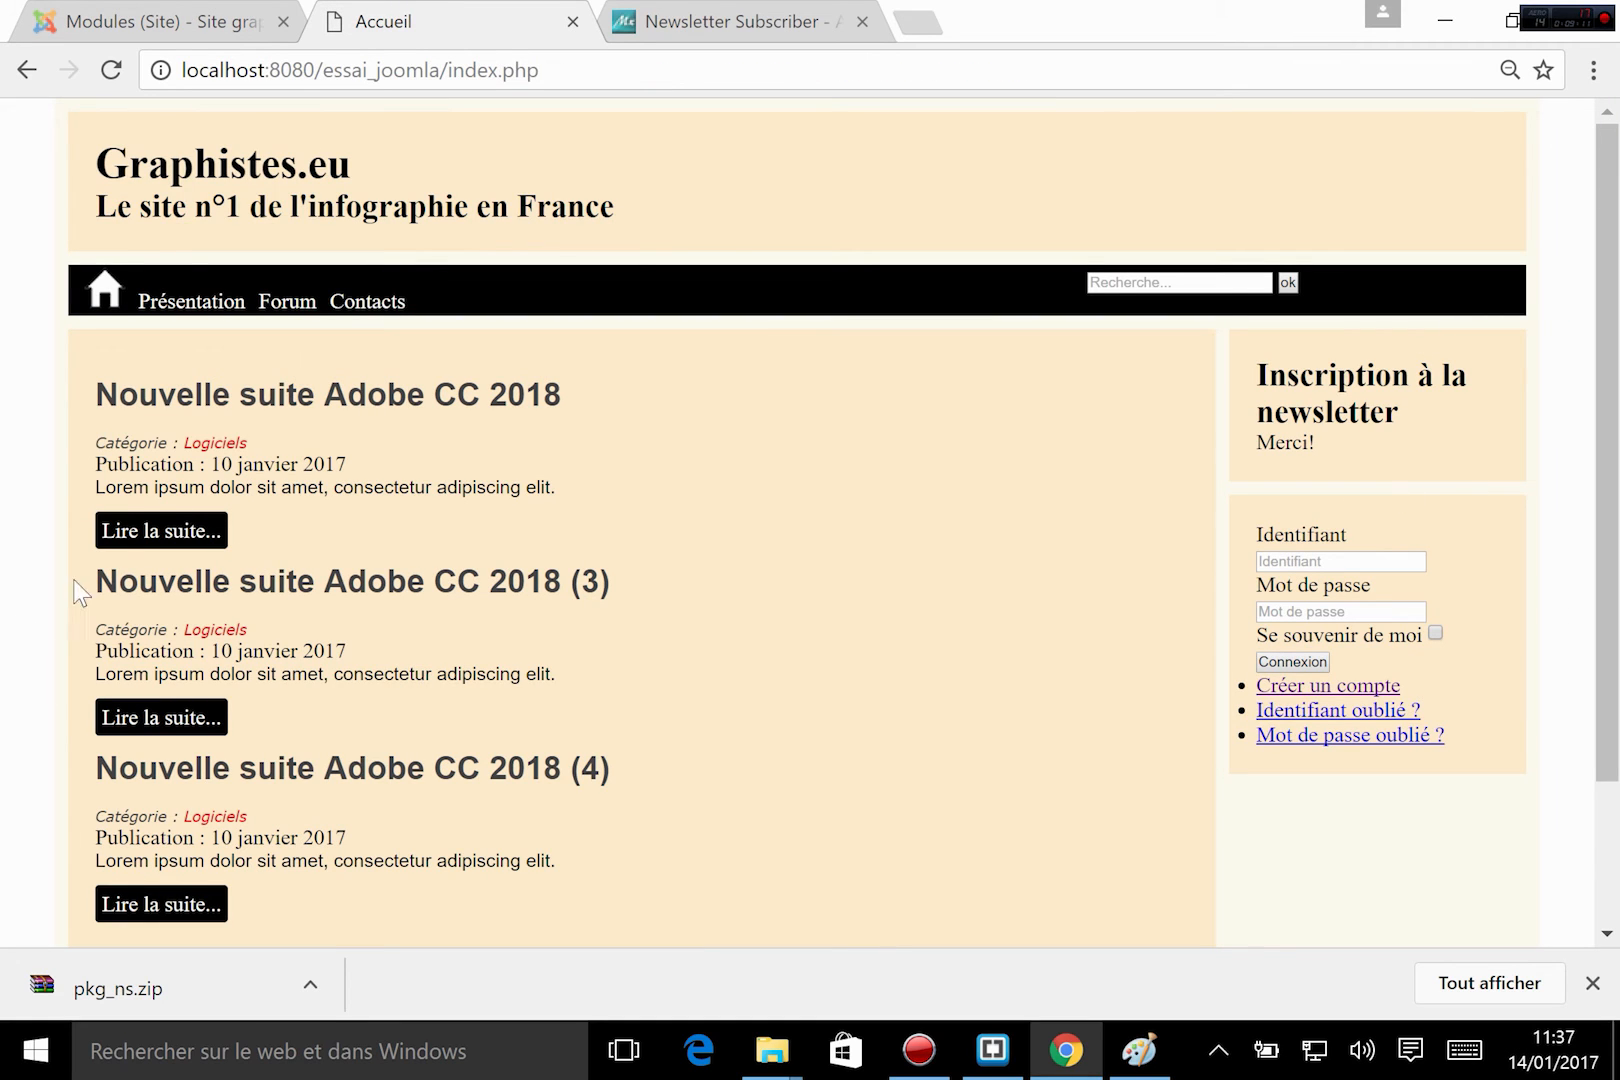
pyautogui.scroll(-2, 719, 570)
pyautogui.scroll(2, 711, 572)
pyautogui.scroll(-2, 700, 578)
pyautogui.scroll(2, 692, 583)
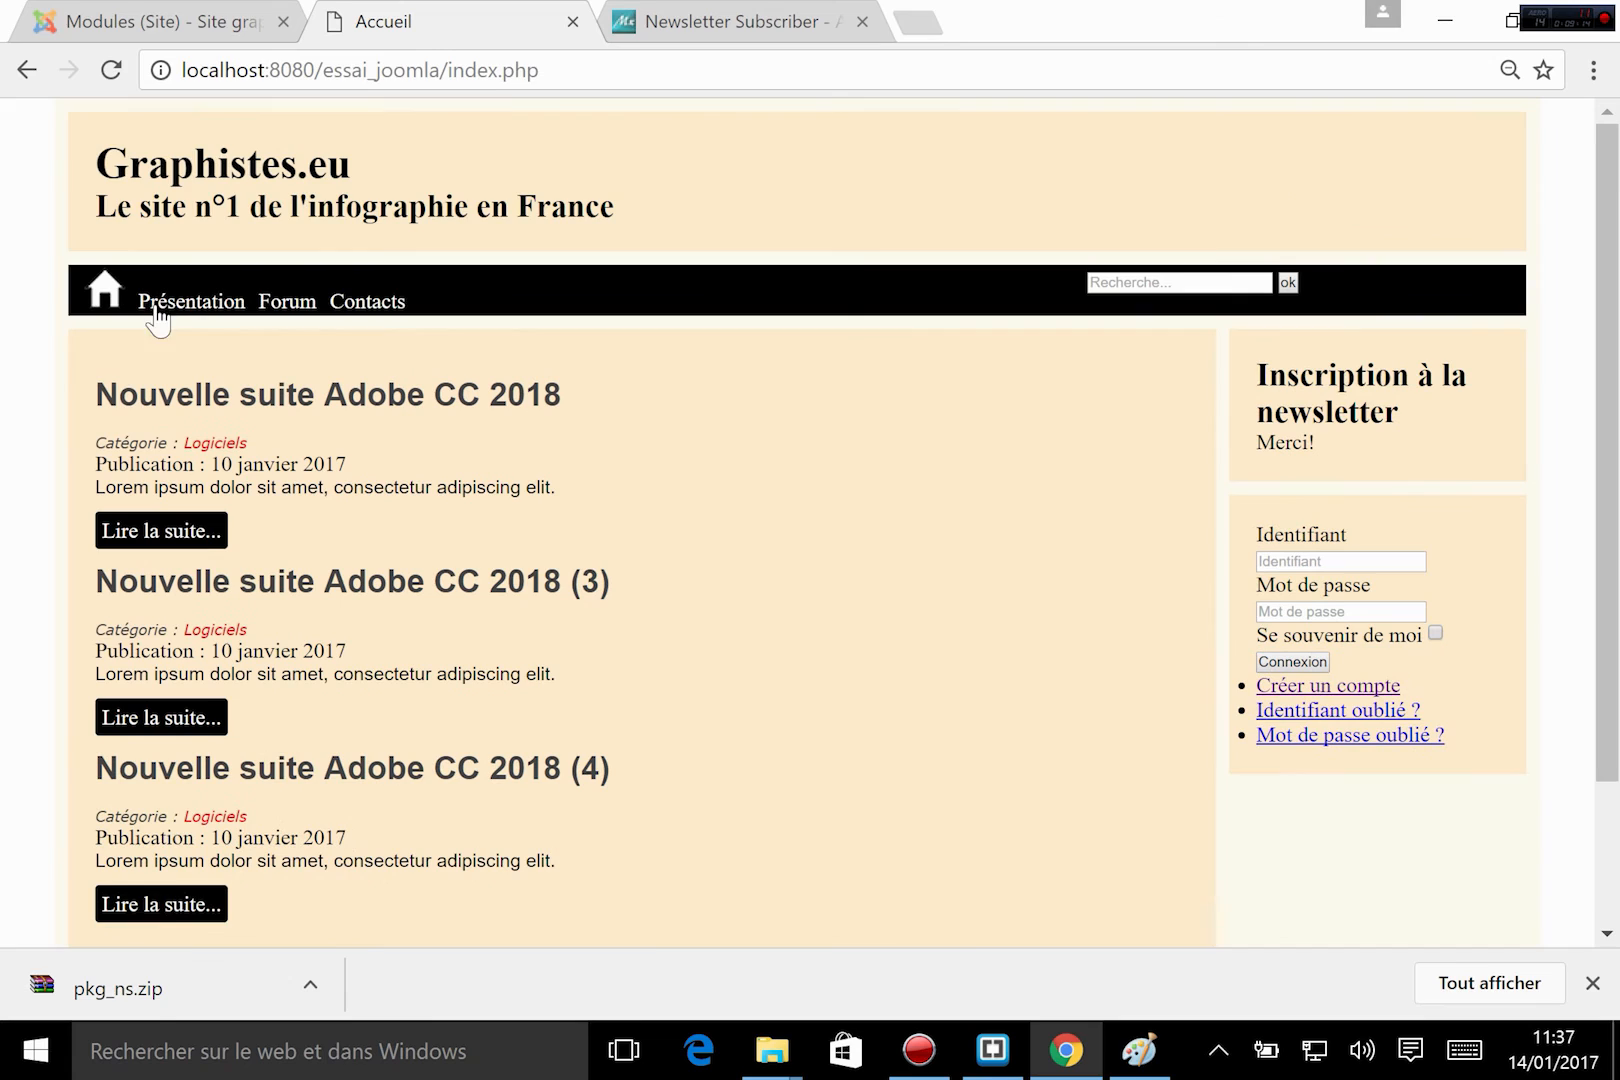
pyautogui.click(292, 305)
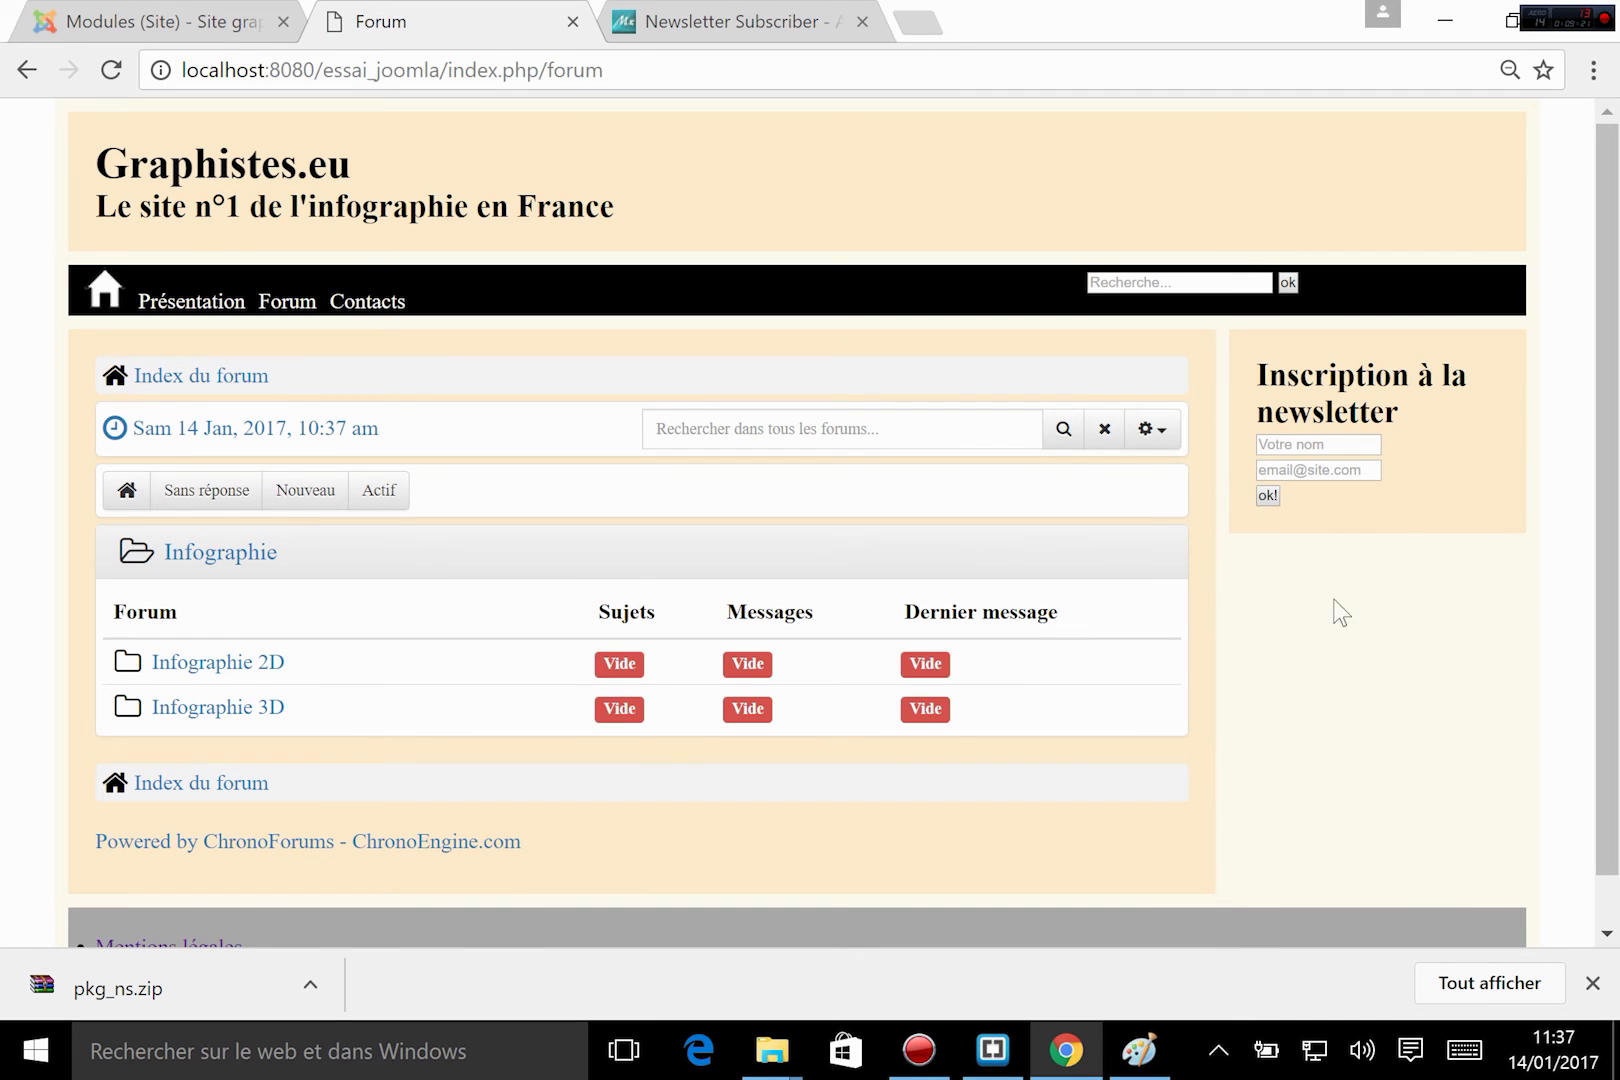
pyautogui.click(185, 12)
pyautogui.click(1138, 1050)
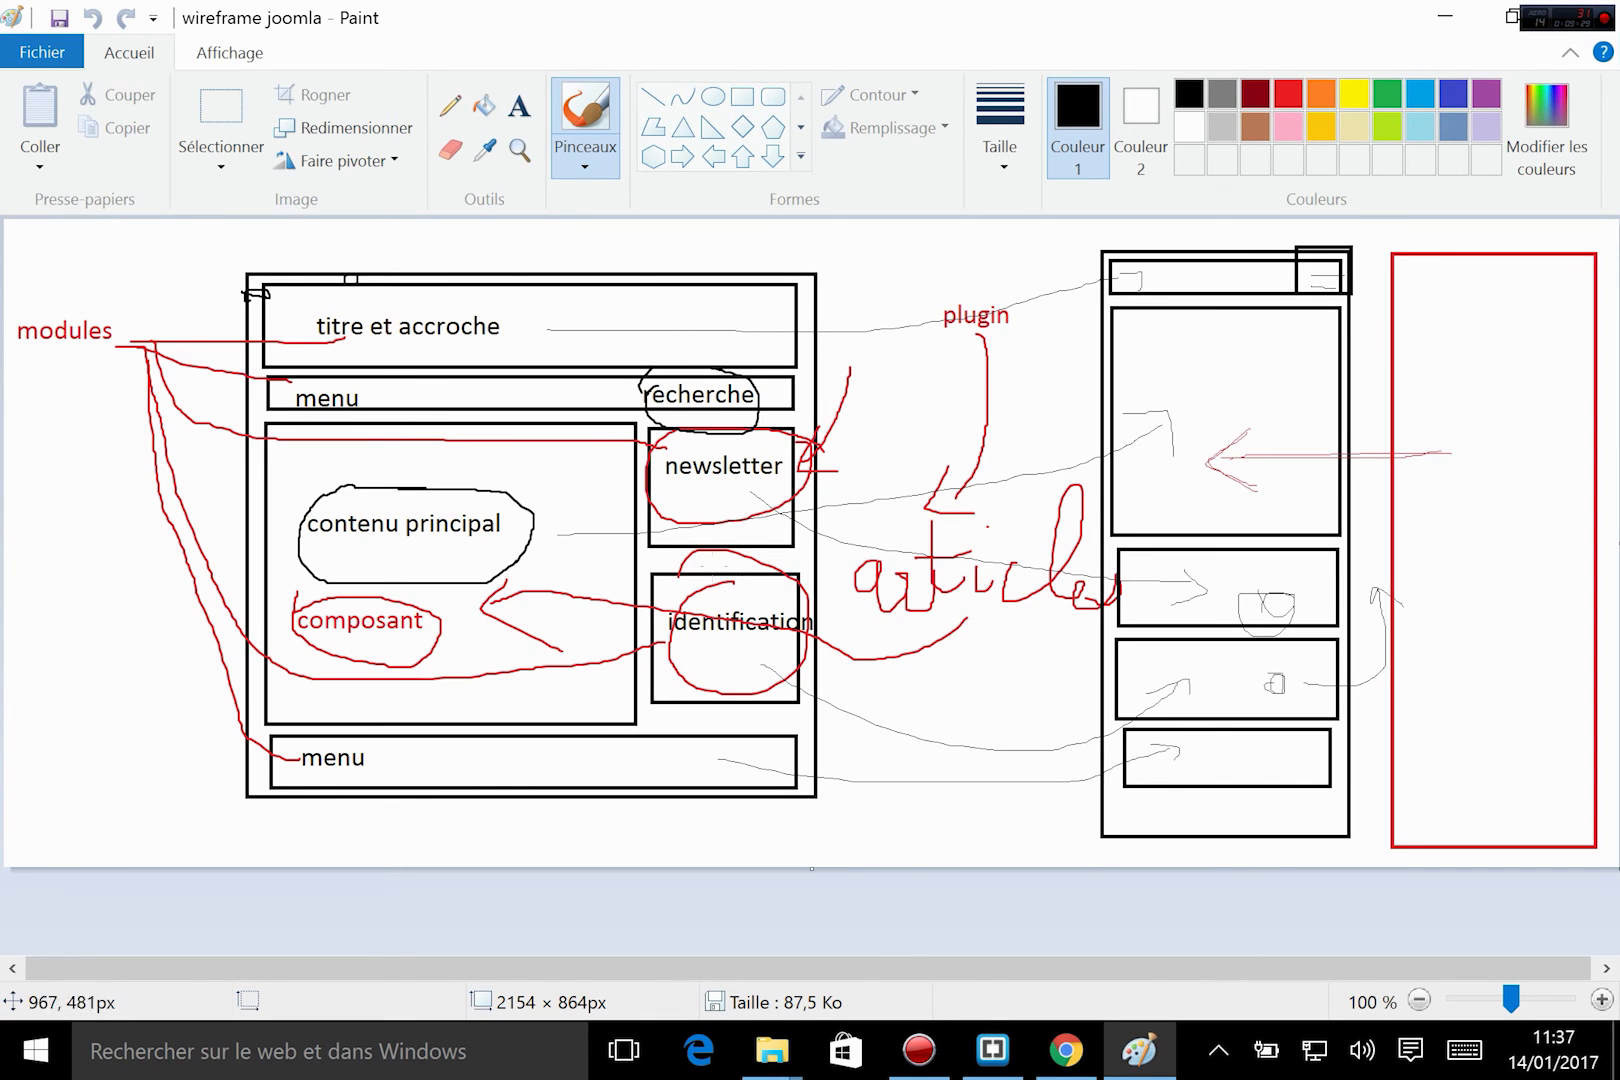
pyautogui.click(993, 1049)
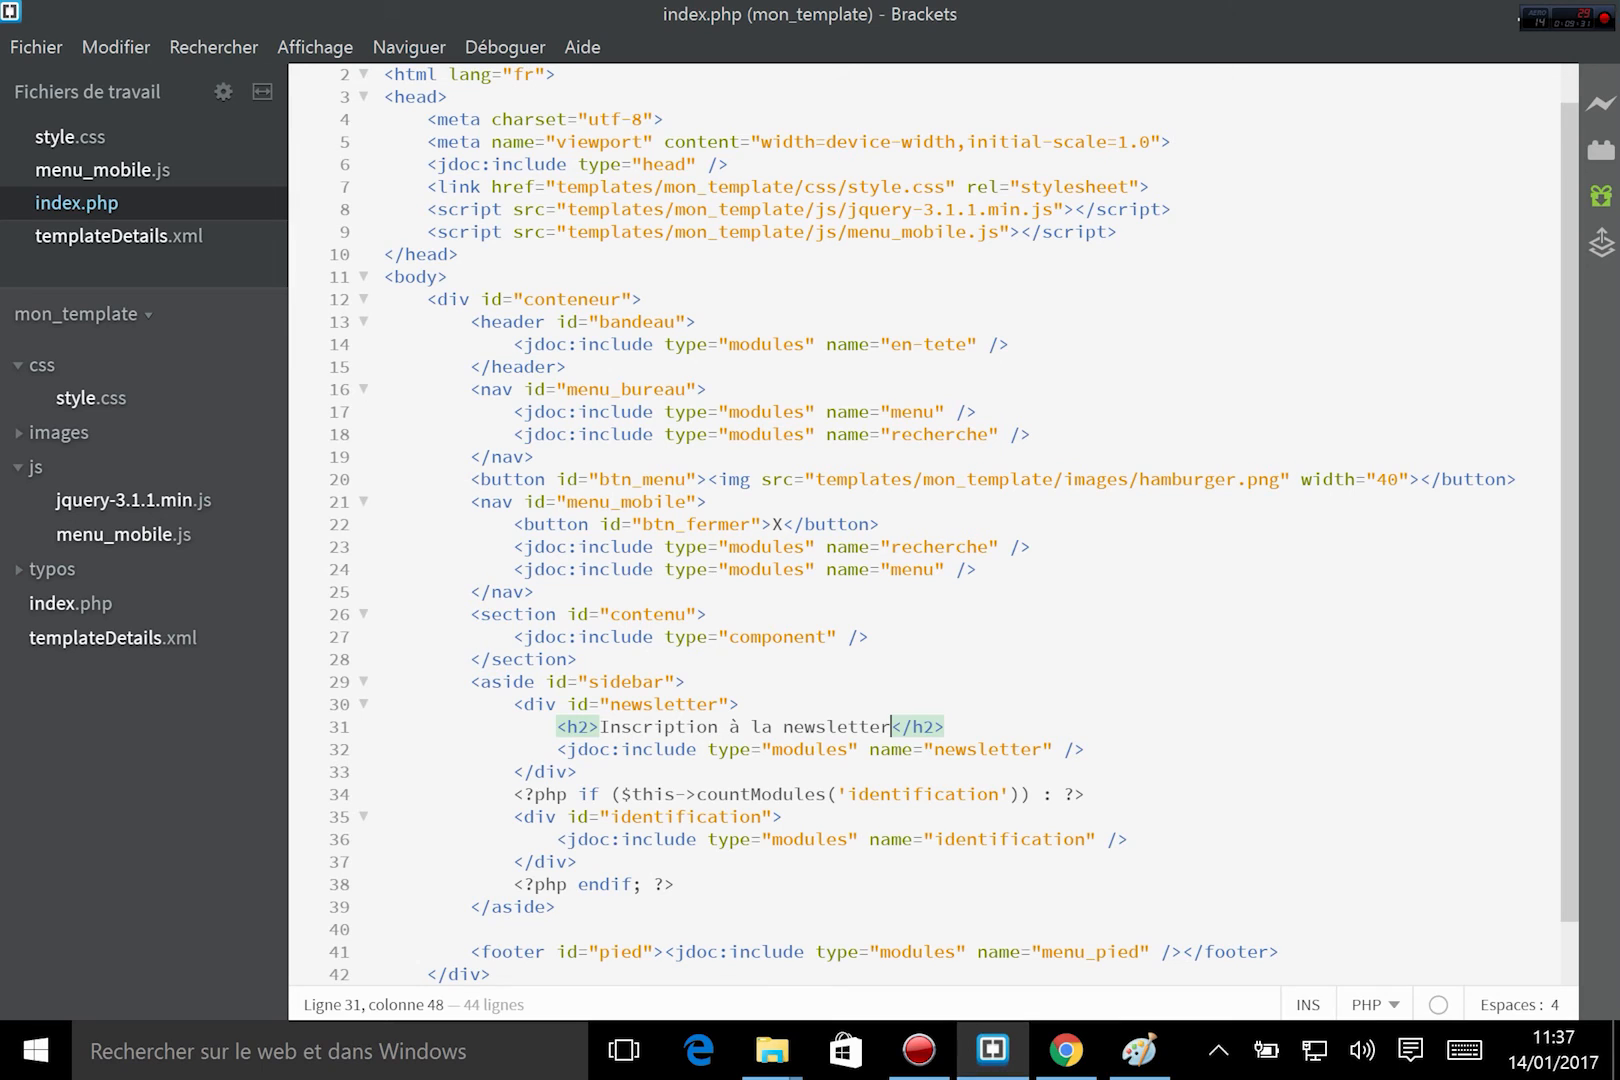
pyautogui.click(1066, 1049)
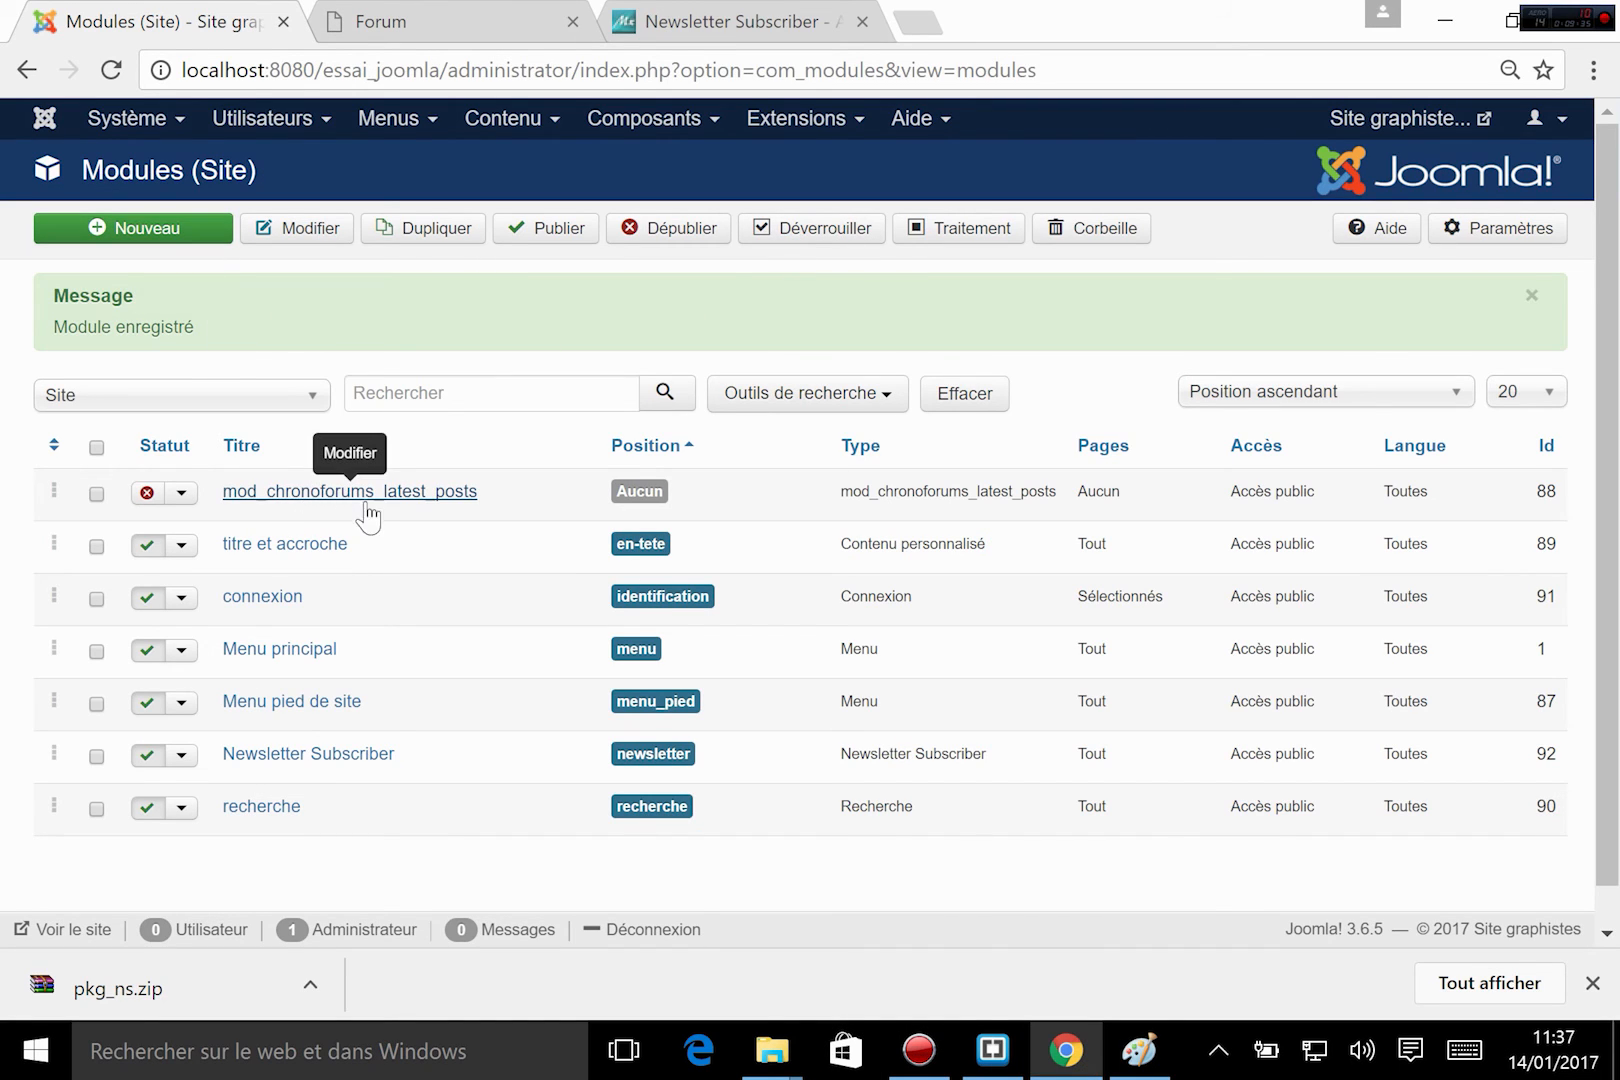
# Open the mod_chronoforums_latest_posts module and set its status to Publié.
pyautogui.click(300, 498)
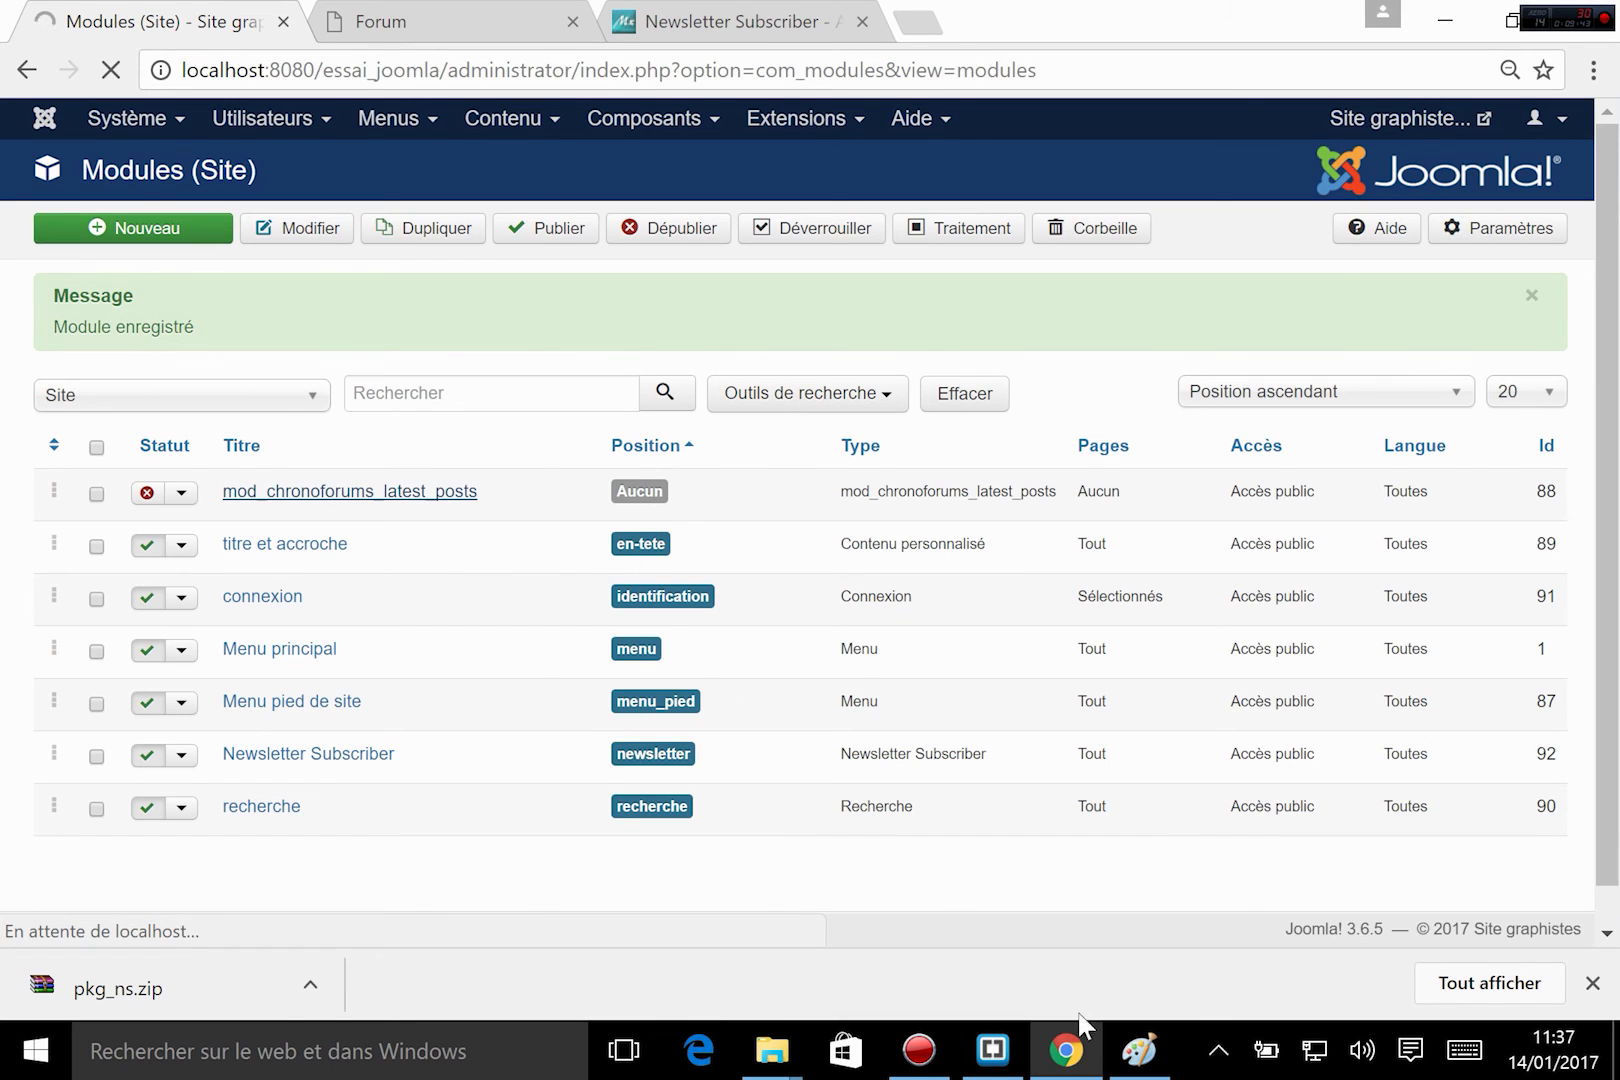
pyautogui.click(993, 1050)
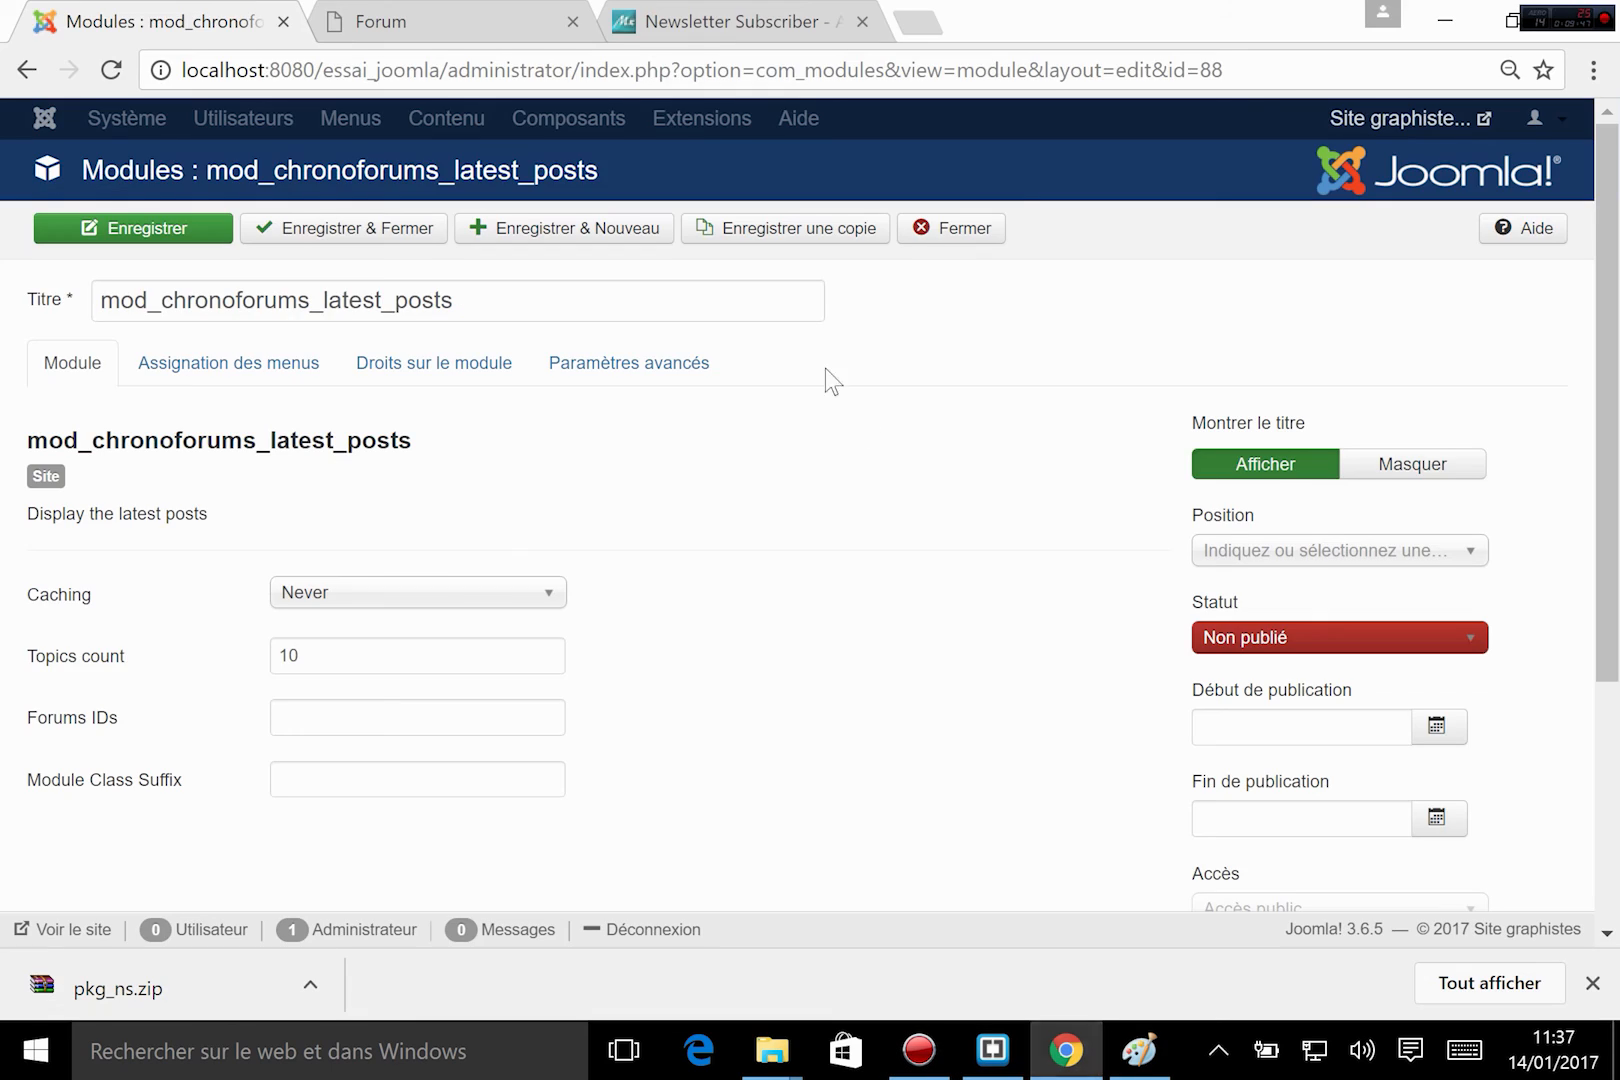
pyautogui.click(1066, 1050)
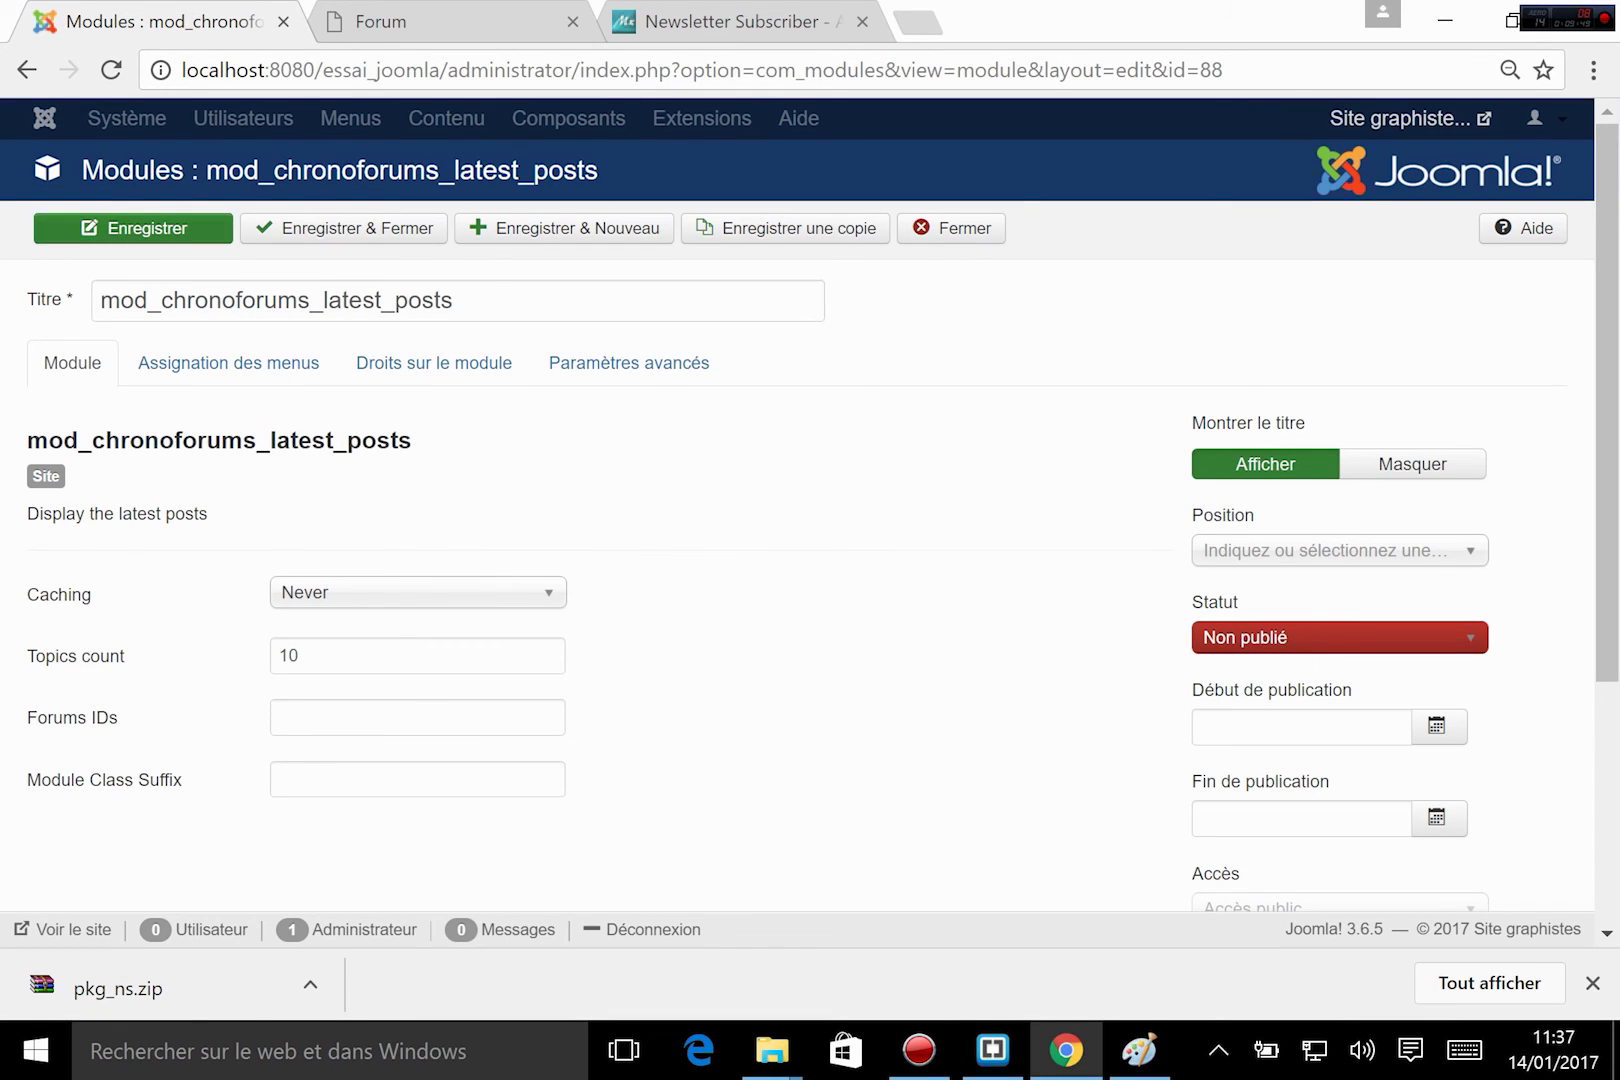
pyautogui.click(1253, 630)
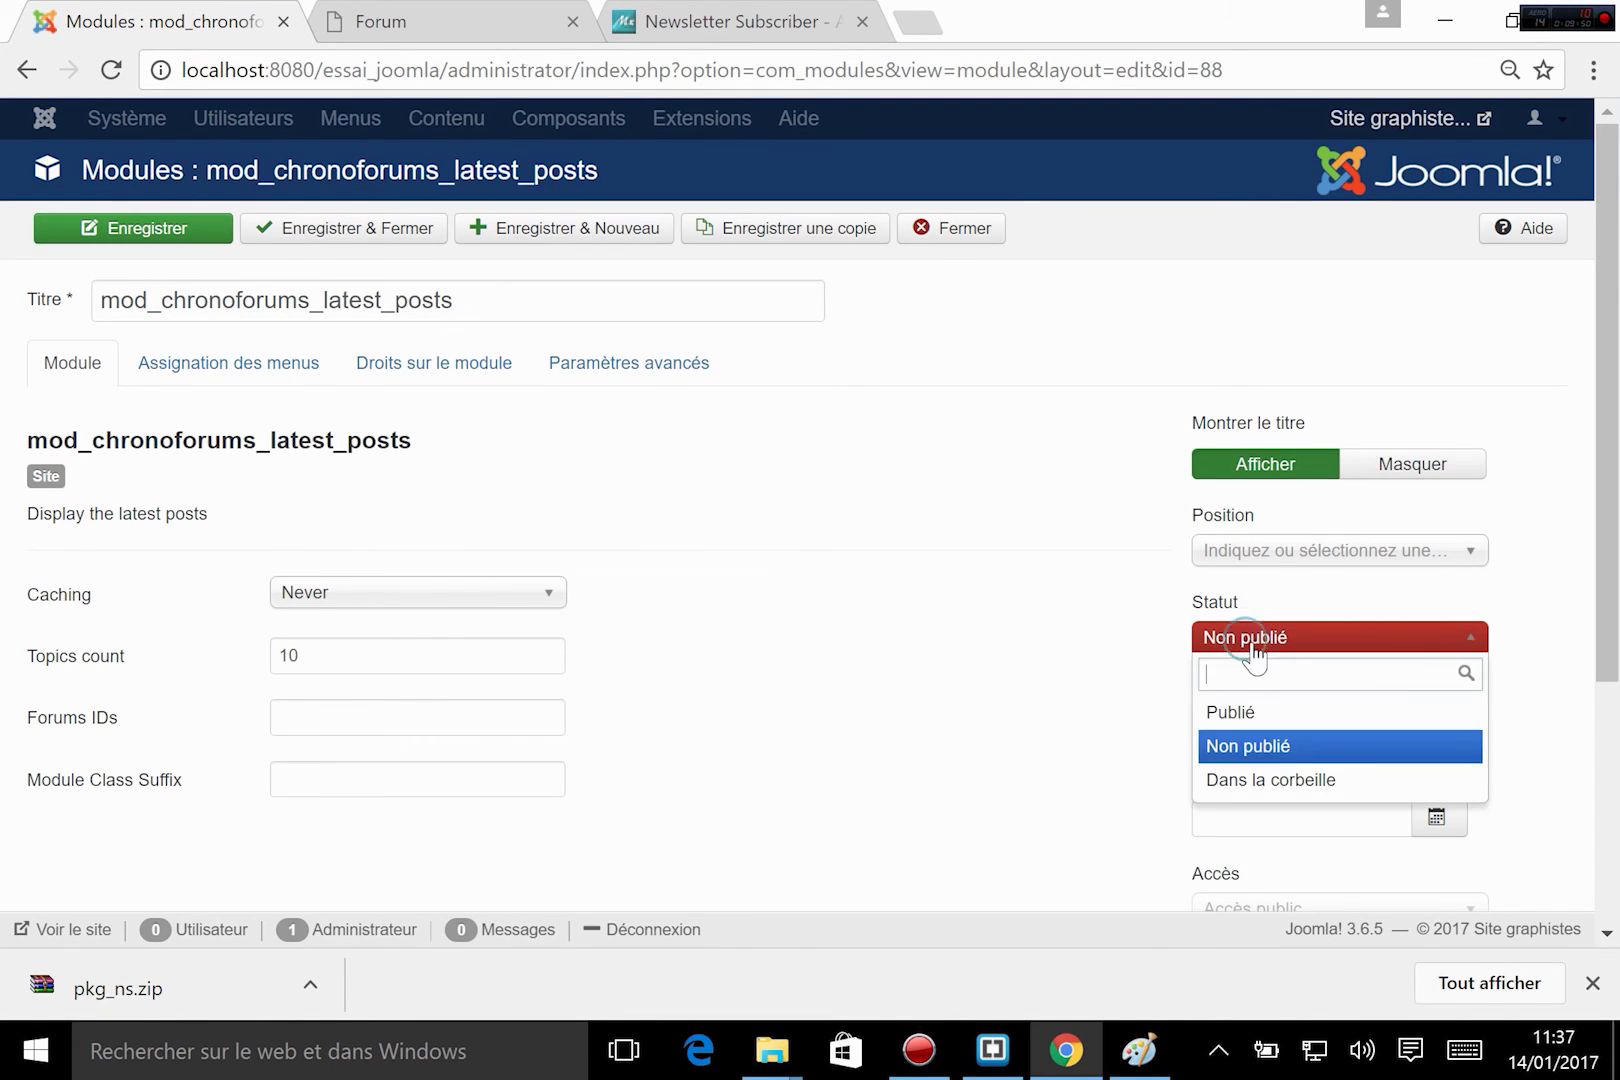
pyautogui.click(1222, 708)
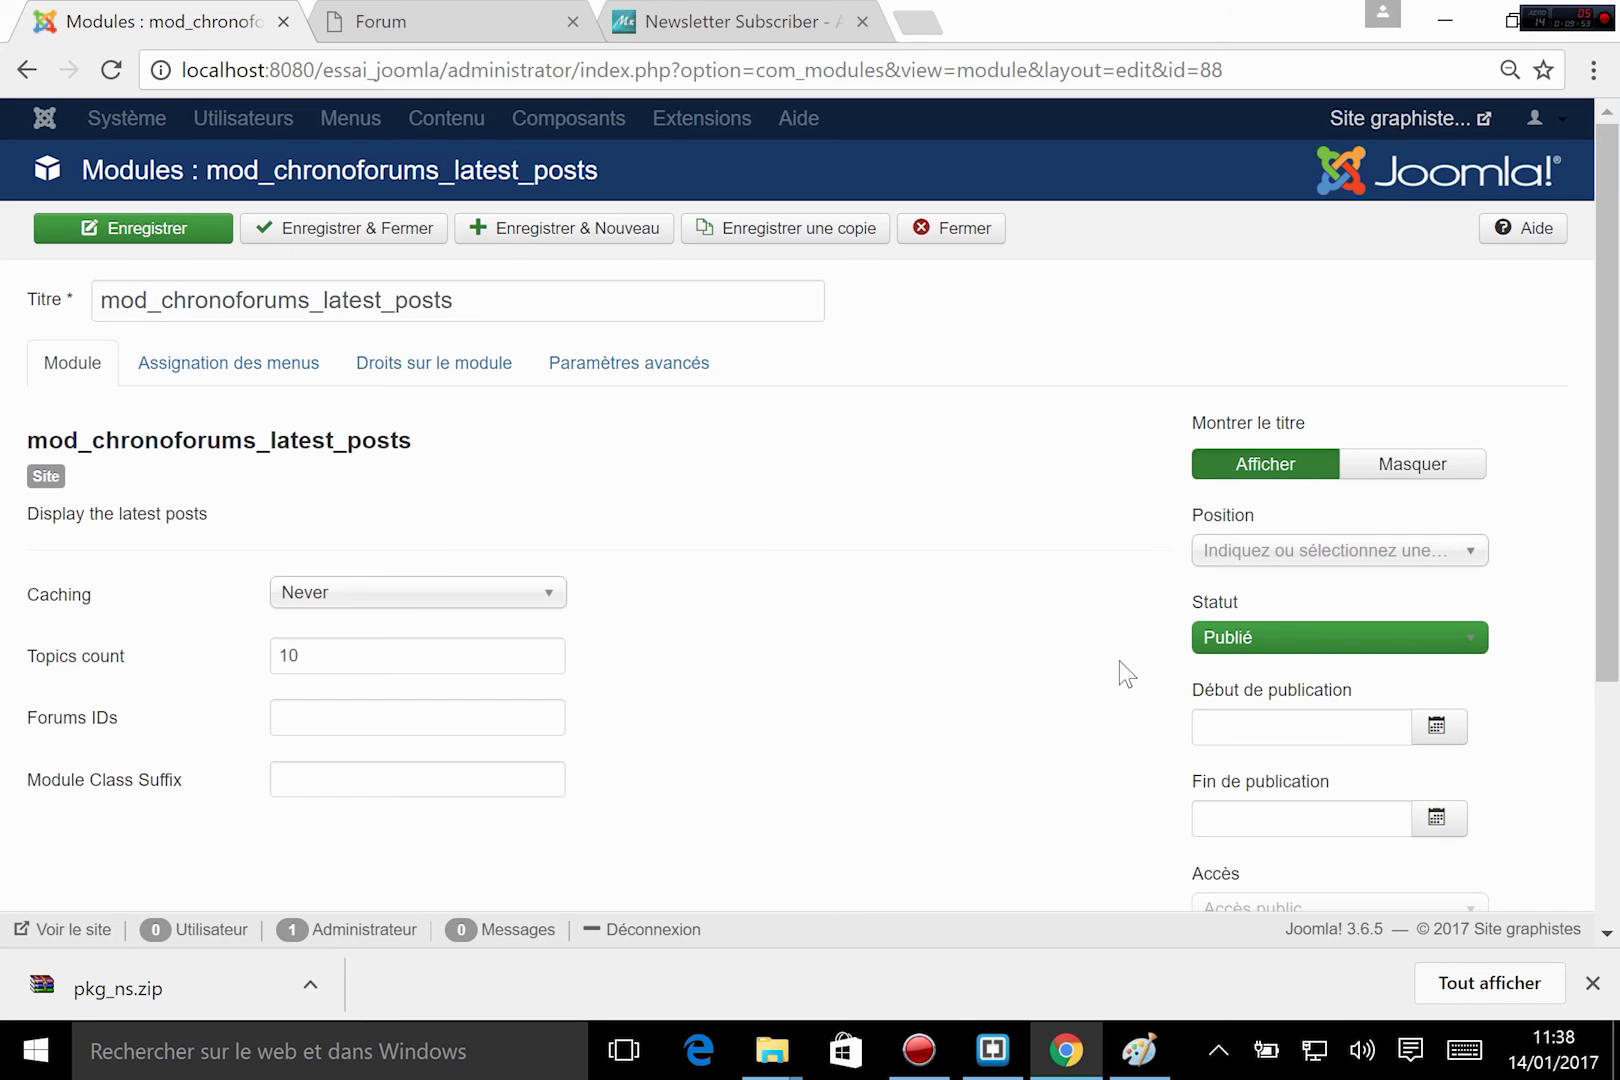
# Assign the latest posts module to the Newsletter [newsletter] position of Mon_template and save it.
pyautogui.click(1268, 552)
pyautogui.scroll(-3, 1340, 748)
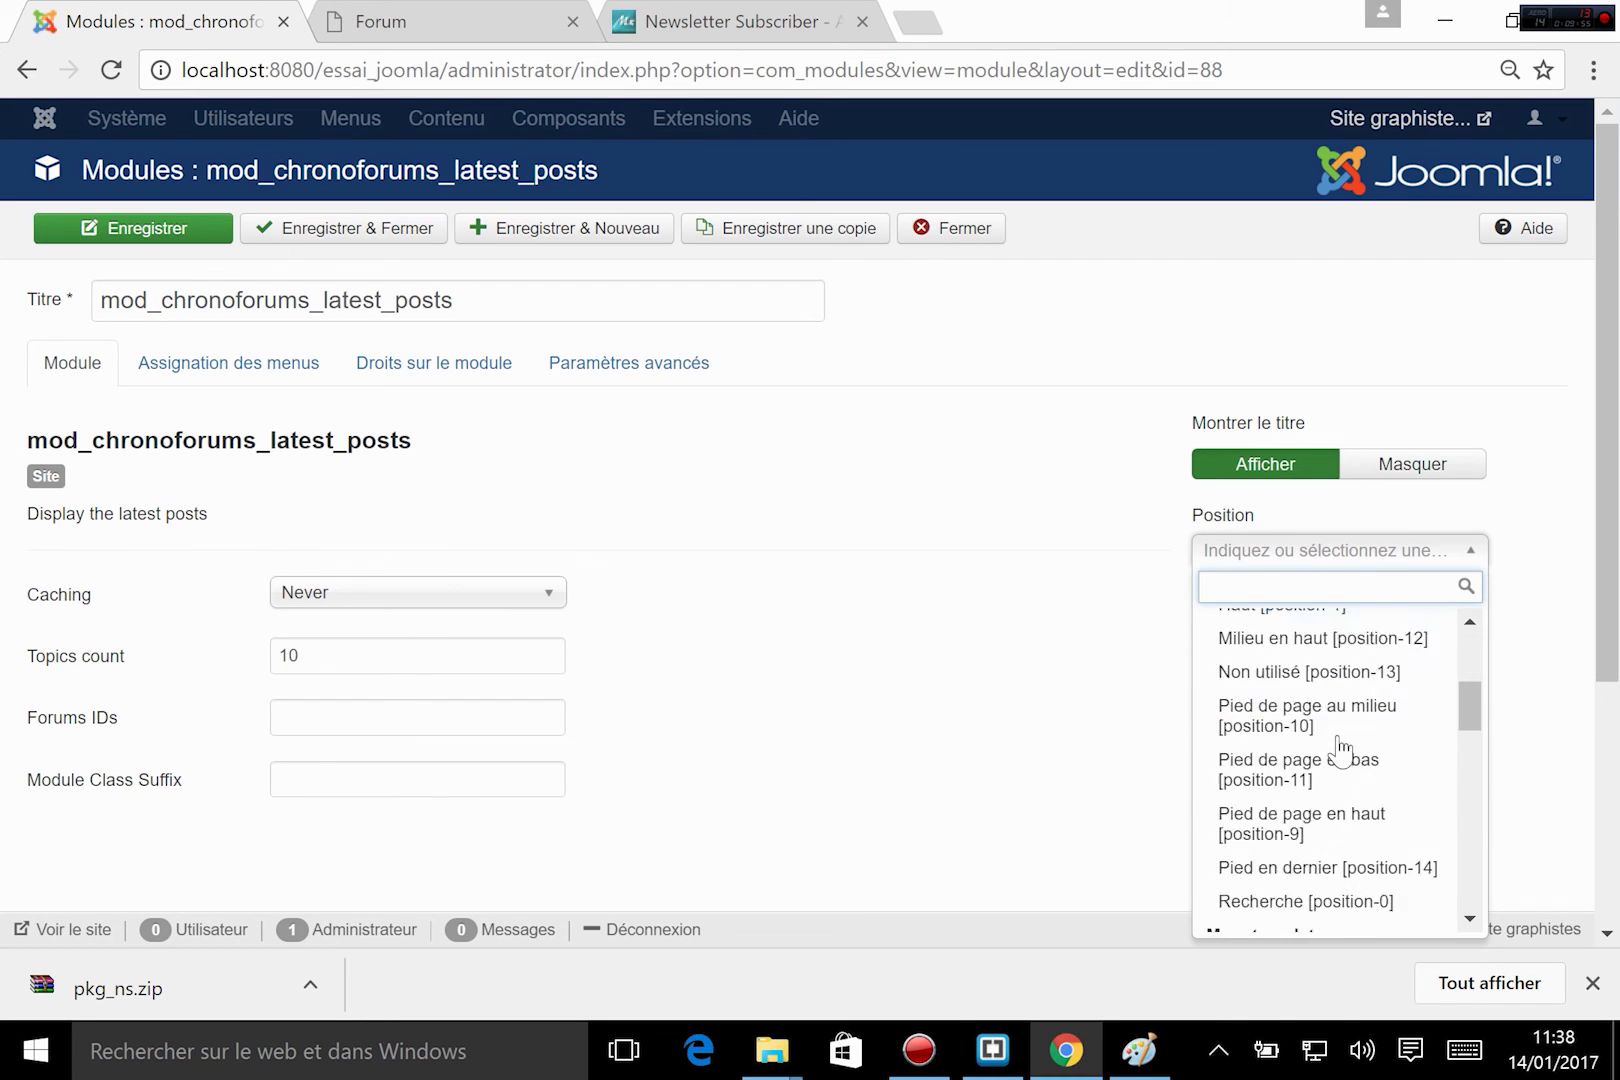
pyautogui.scroll(-5, 1340, 748)
pyautogui.scroll(3, 1338, 752)
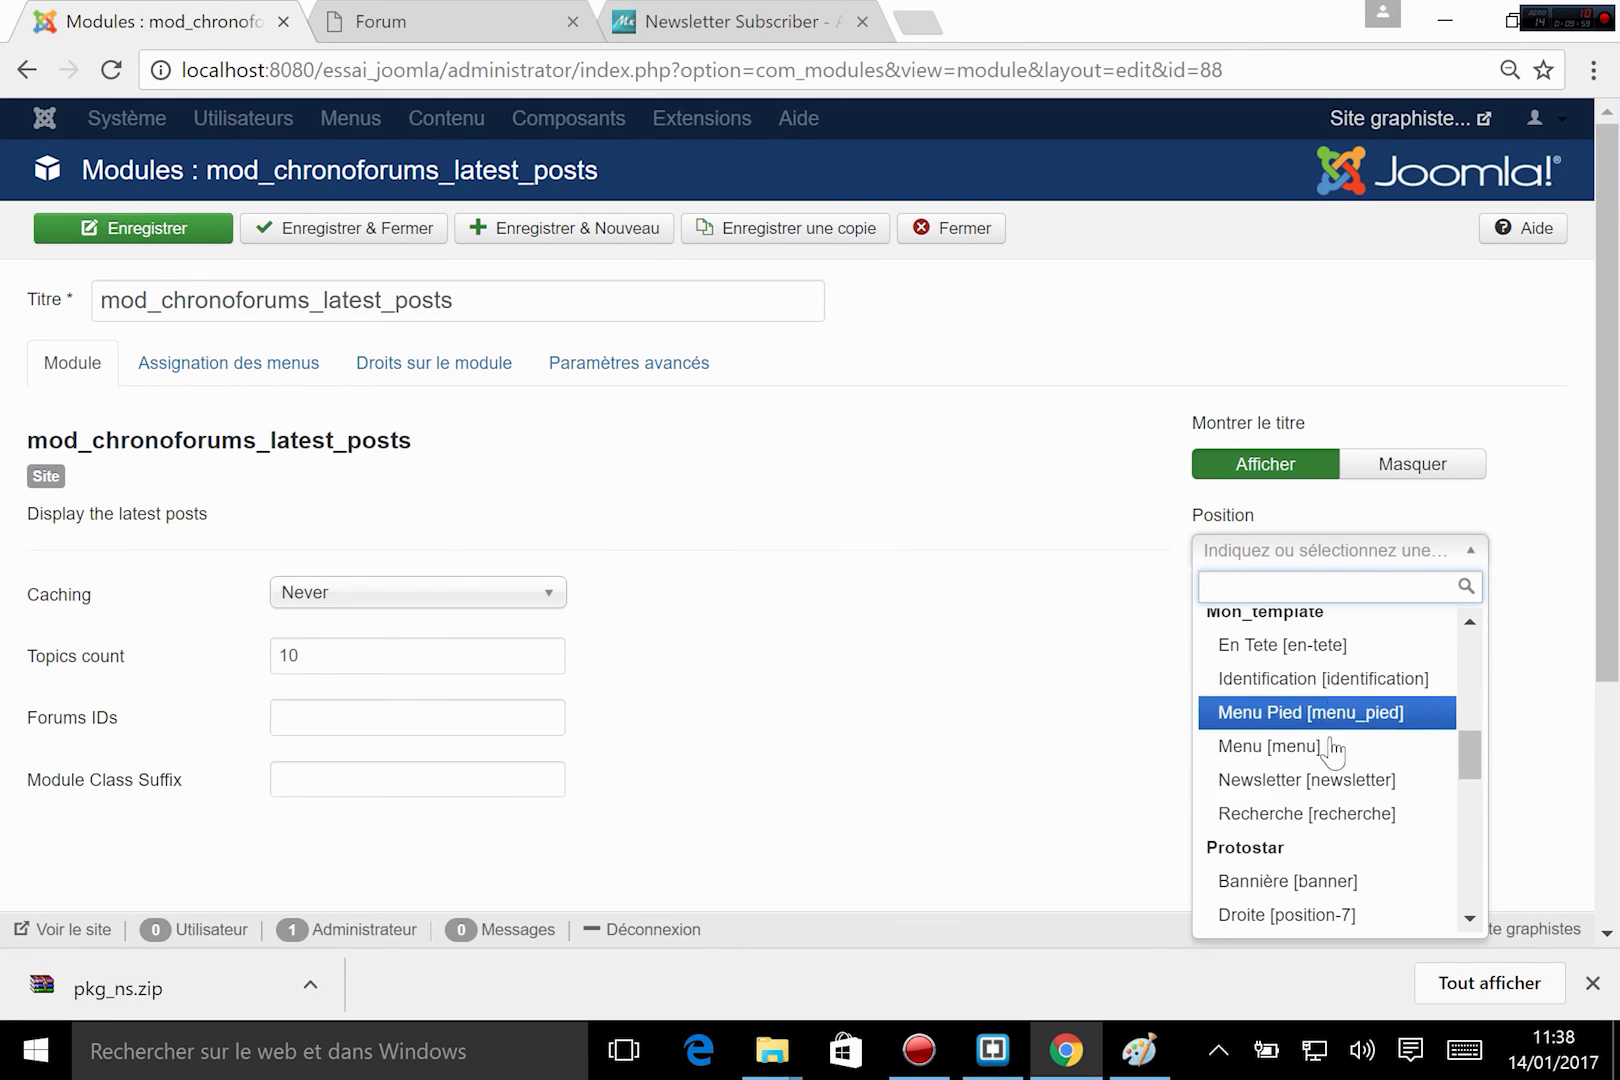
pyautogui.click(1305, 779)
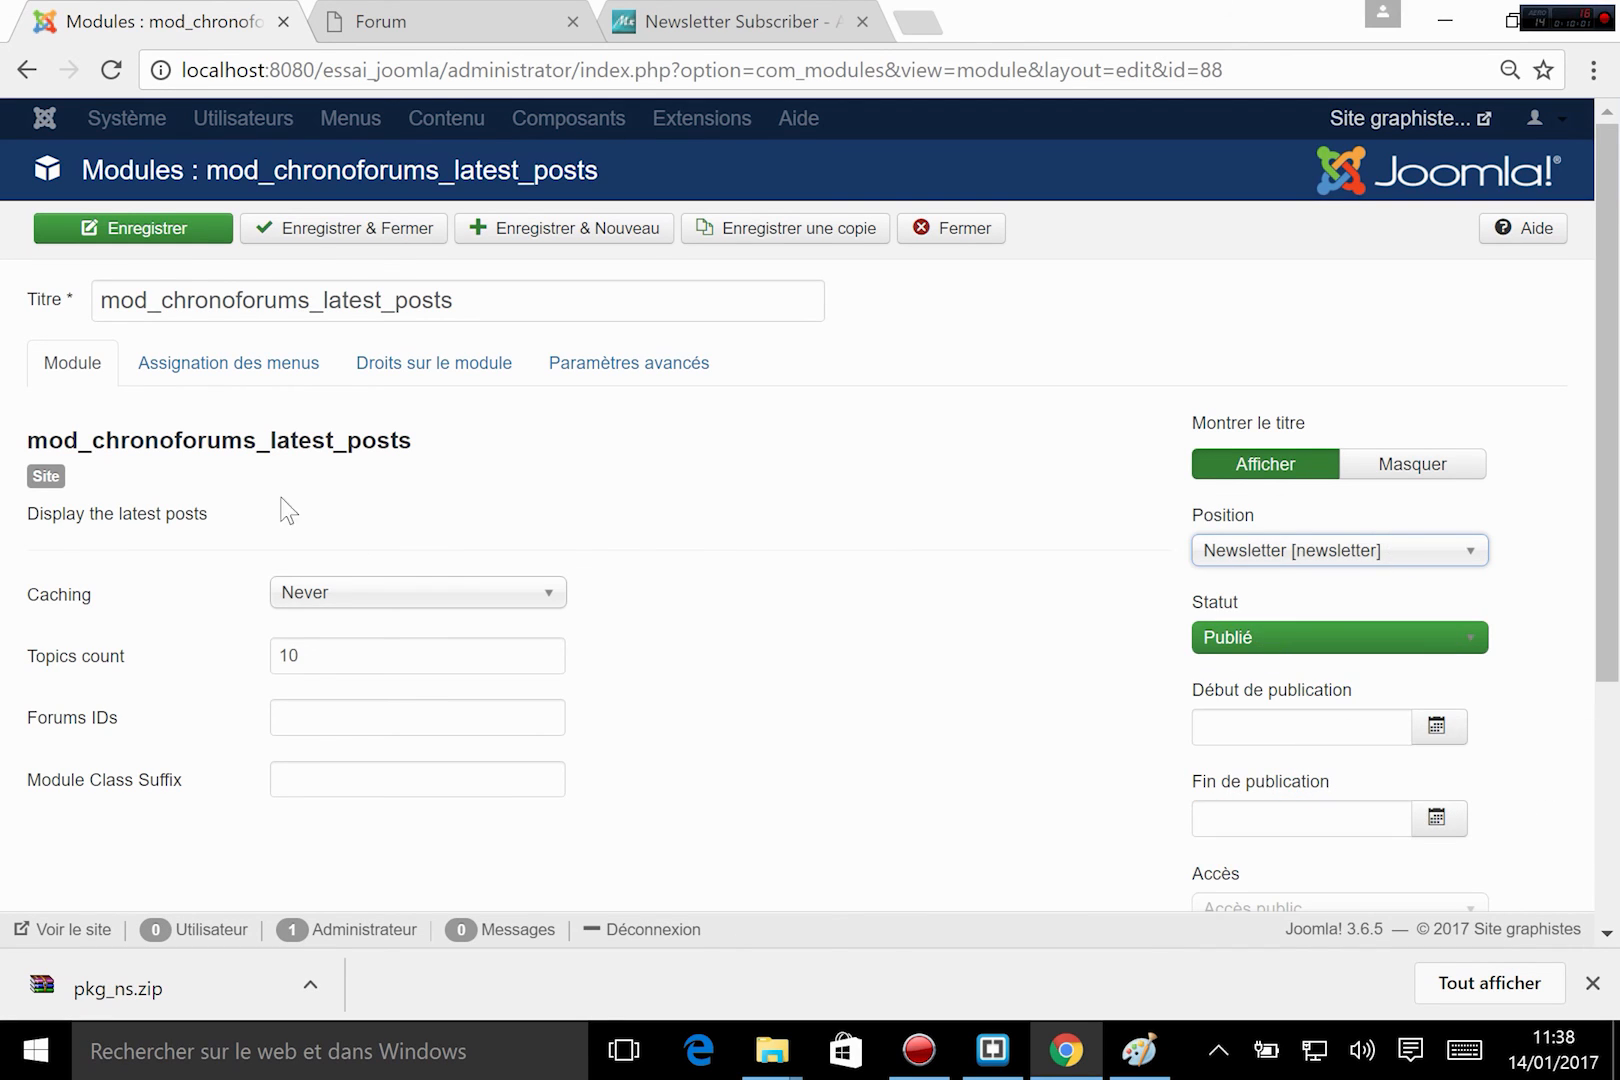
pyautogui.click(178, 229)
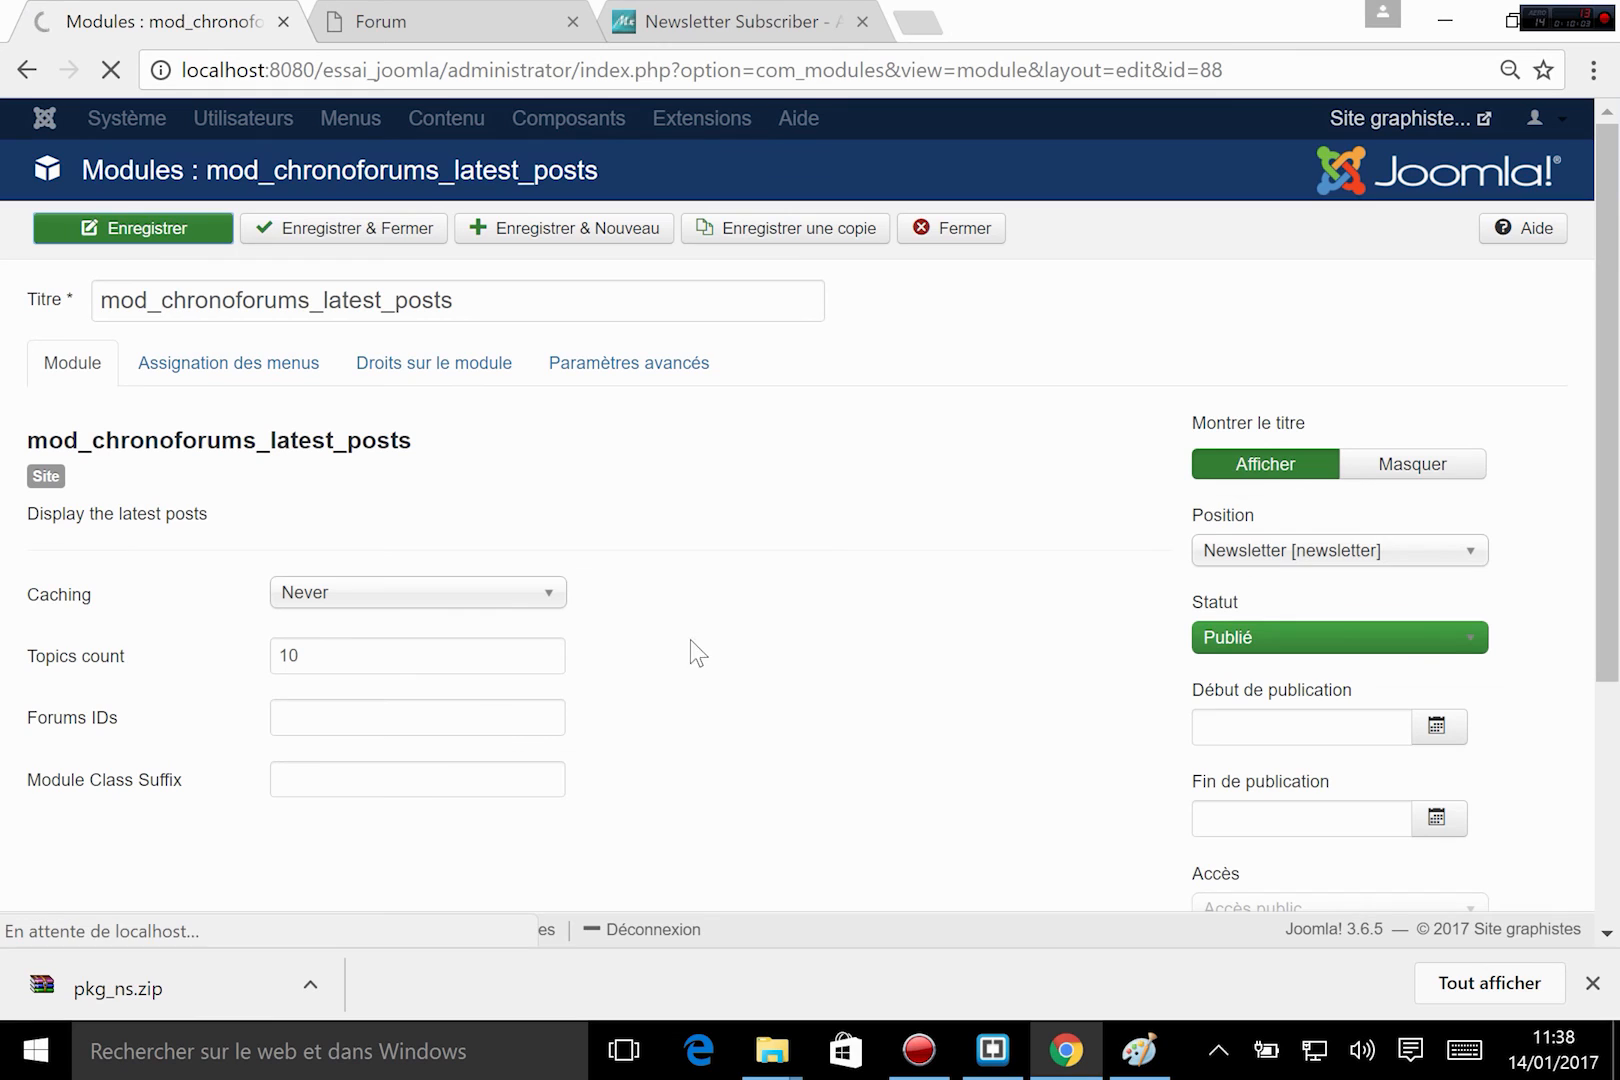
# Reload the site's home page and log in with the account's username and password, without storing the password in the browser.
pyautogui.click(408, 14)
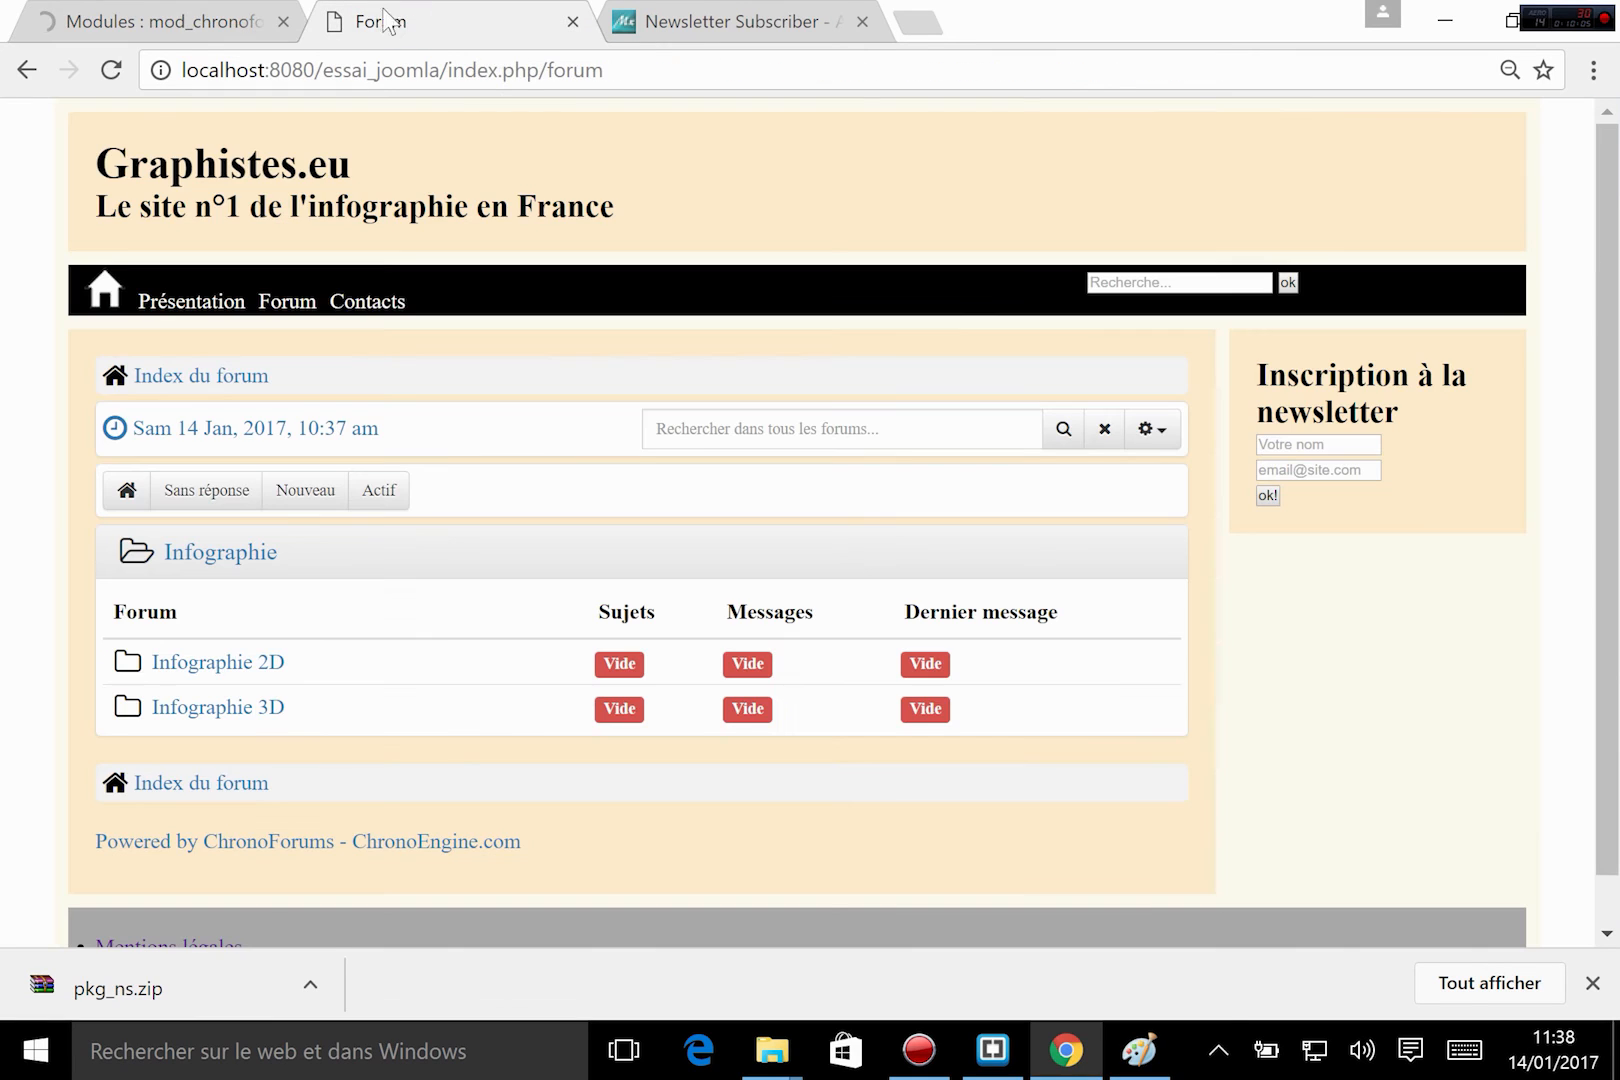
pyautogui.click(104, 290)
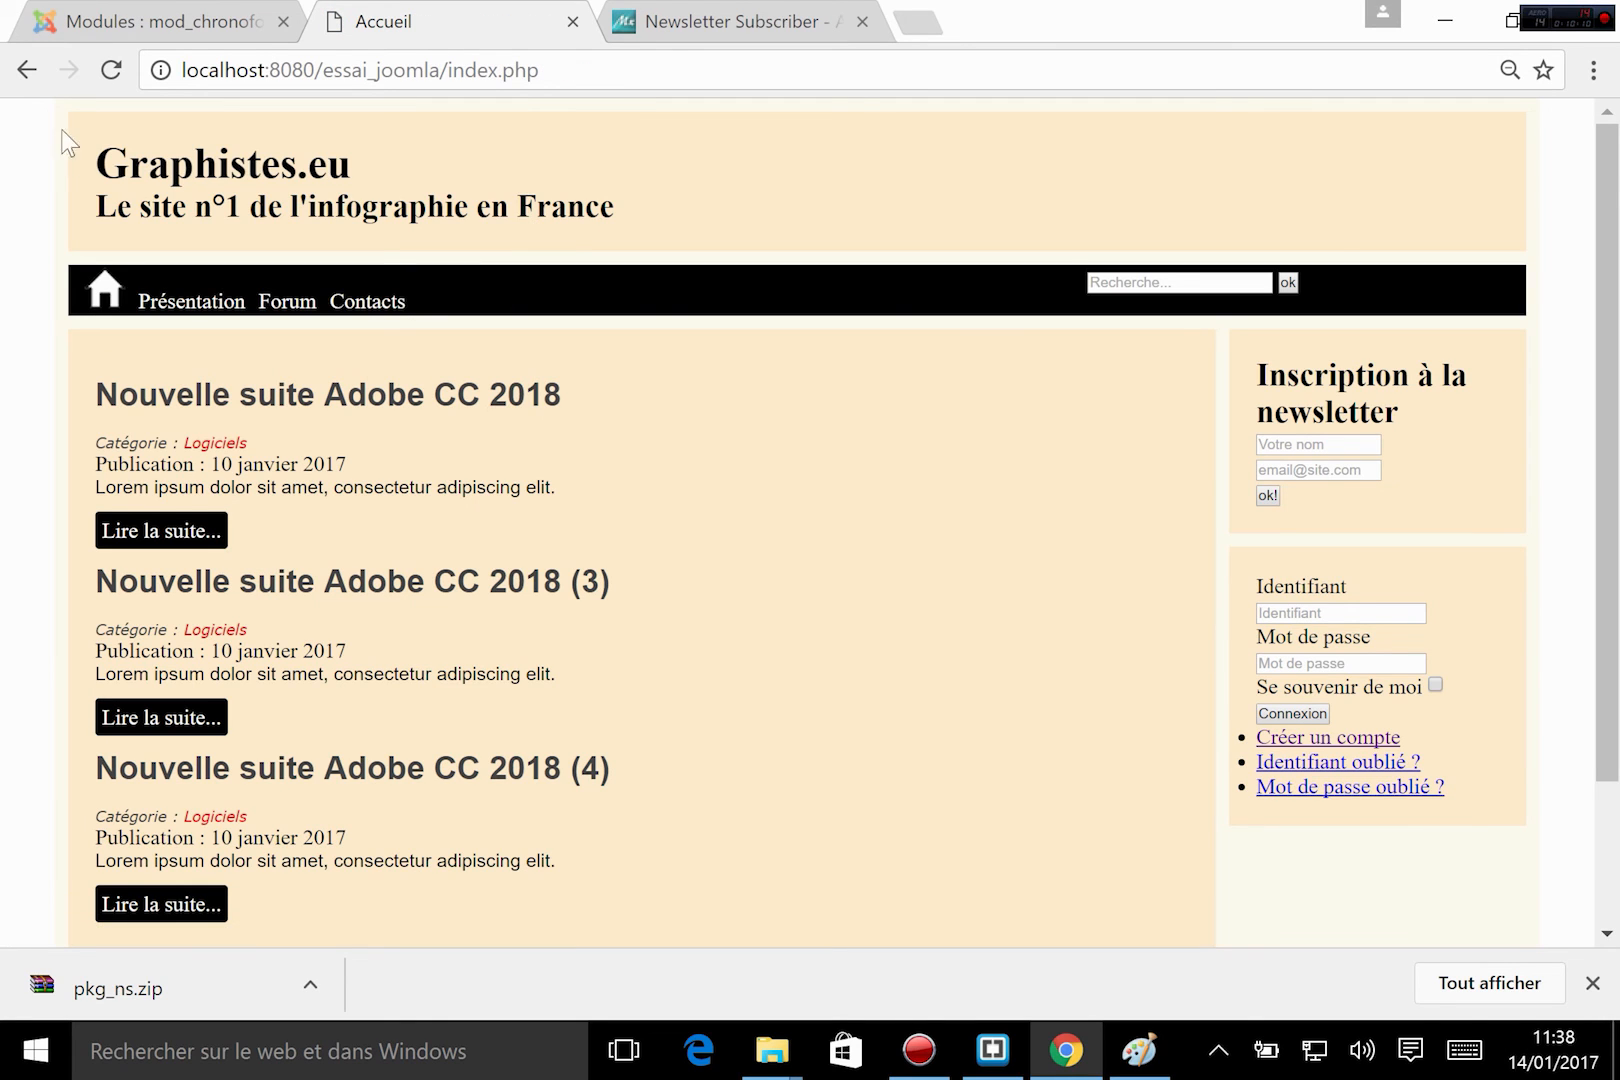
pyautogui.click(111, 70)
pyautogui.click(1322, 613)
pyautogui.write('juju')
pyautogui.press('Tab')
pyautogui.write('••')
pyautogui.press('Return')
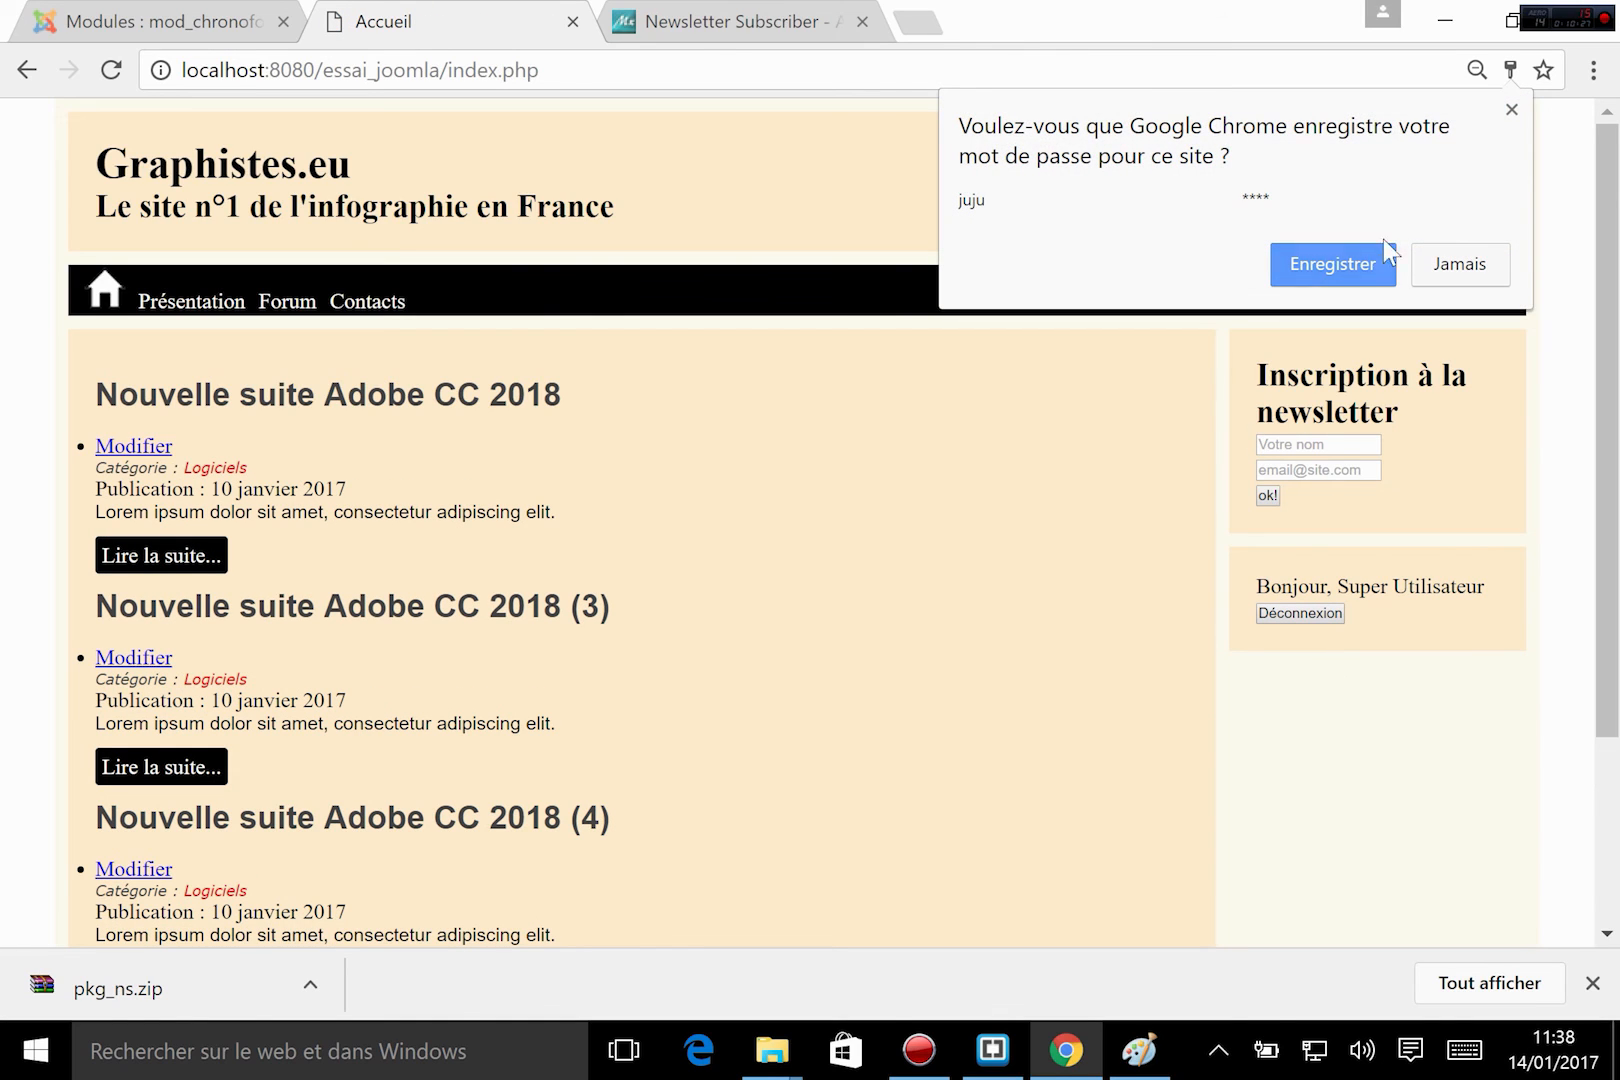
pyautogui.click(1512, 110)
# Open the Infographie 2D forum from the site's Forum page and start a new topic.
pyautogui.click(285, 299)
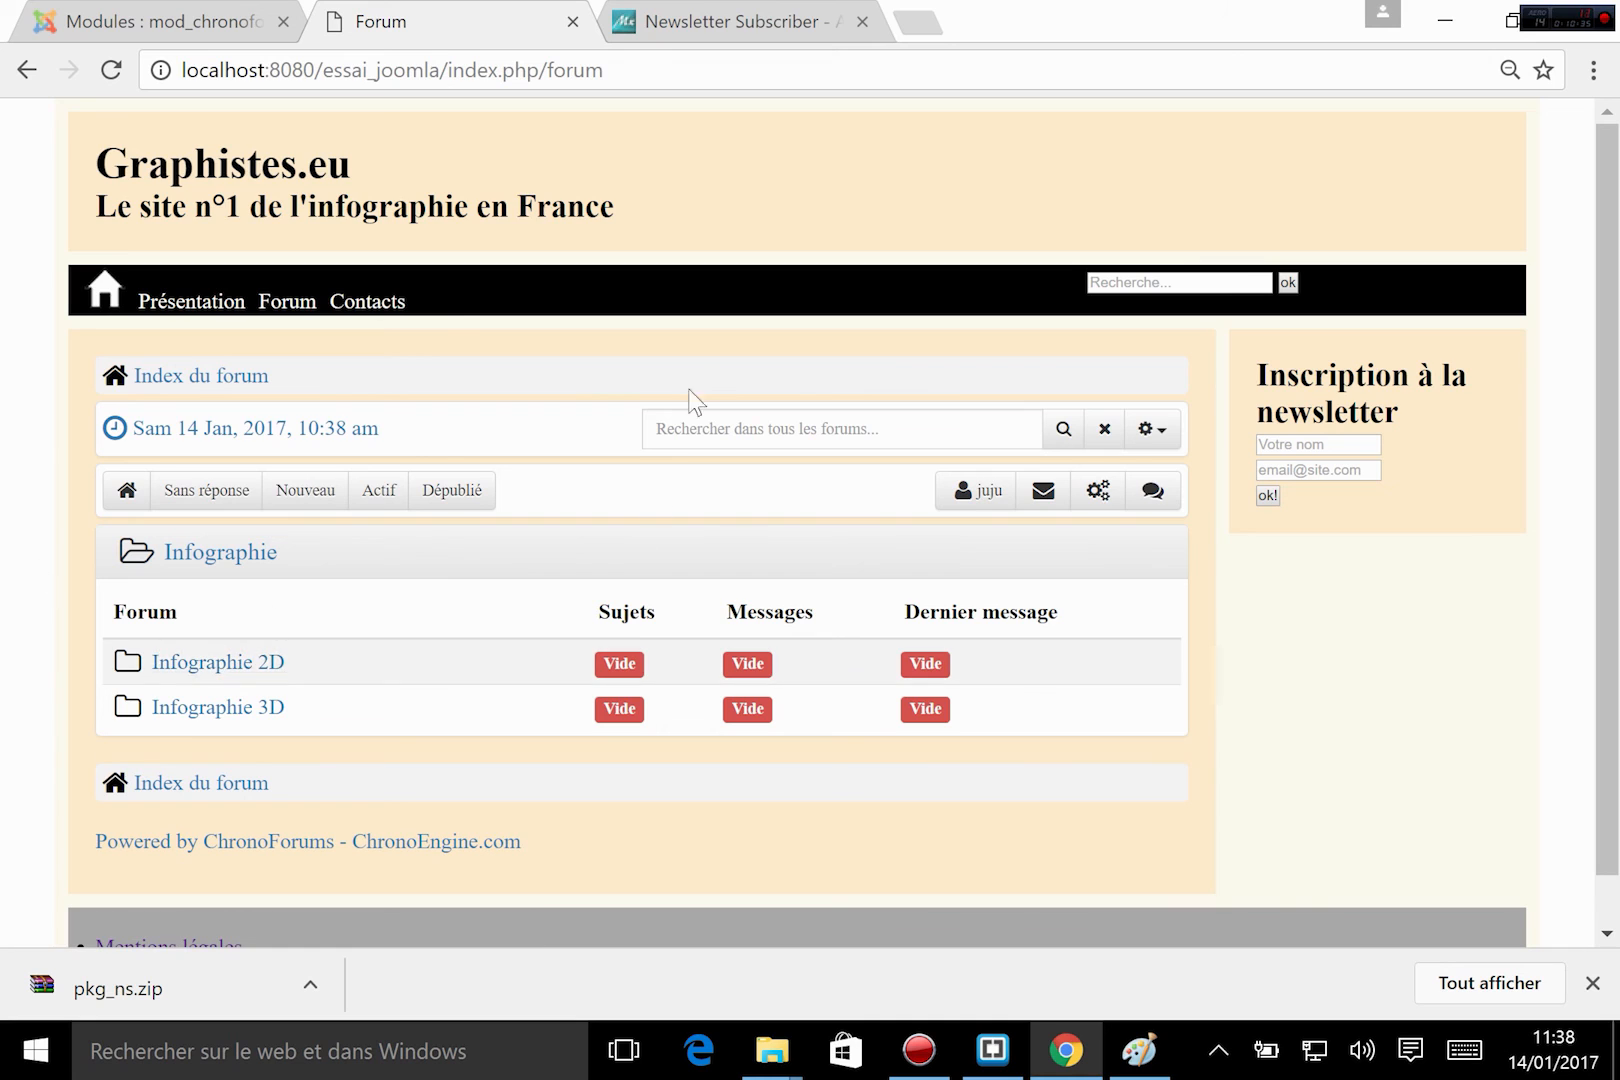
pyautogui.scroll(-1, 440, 770)
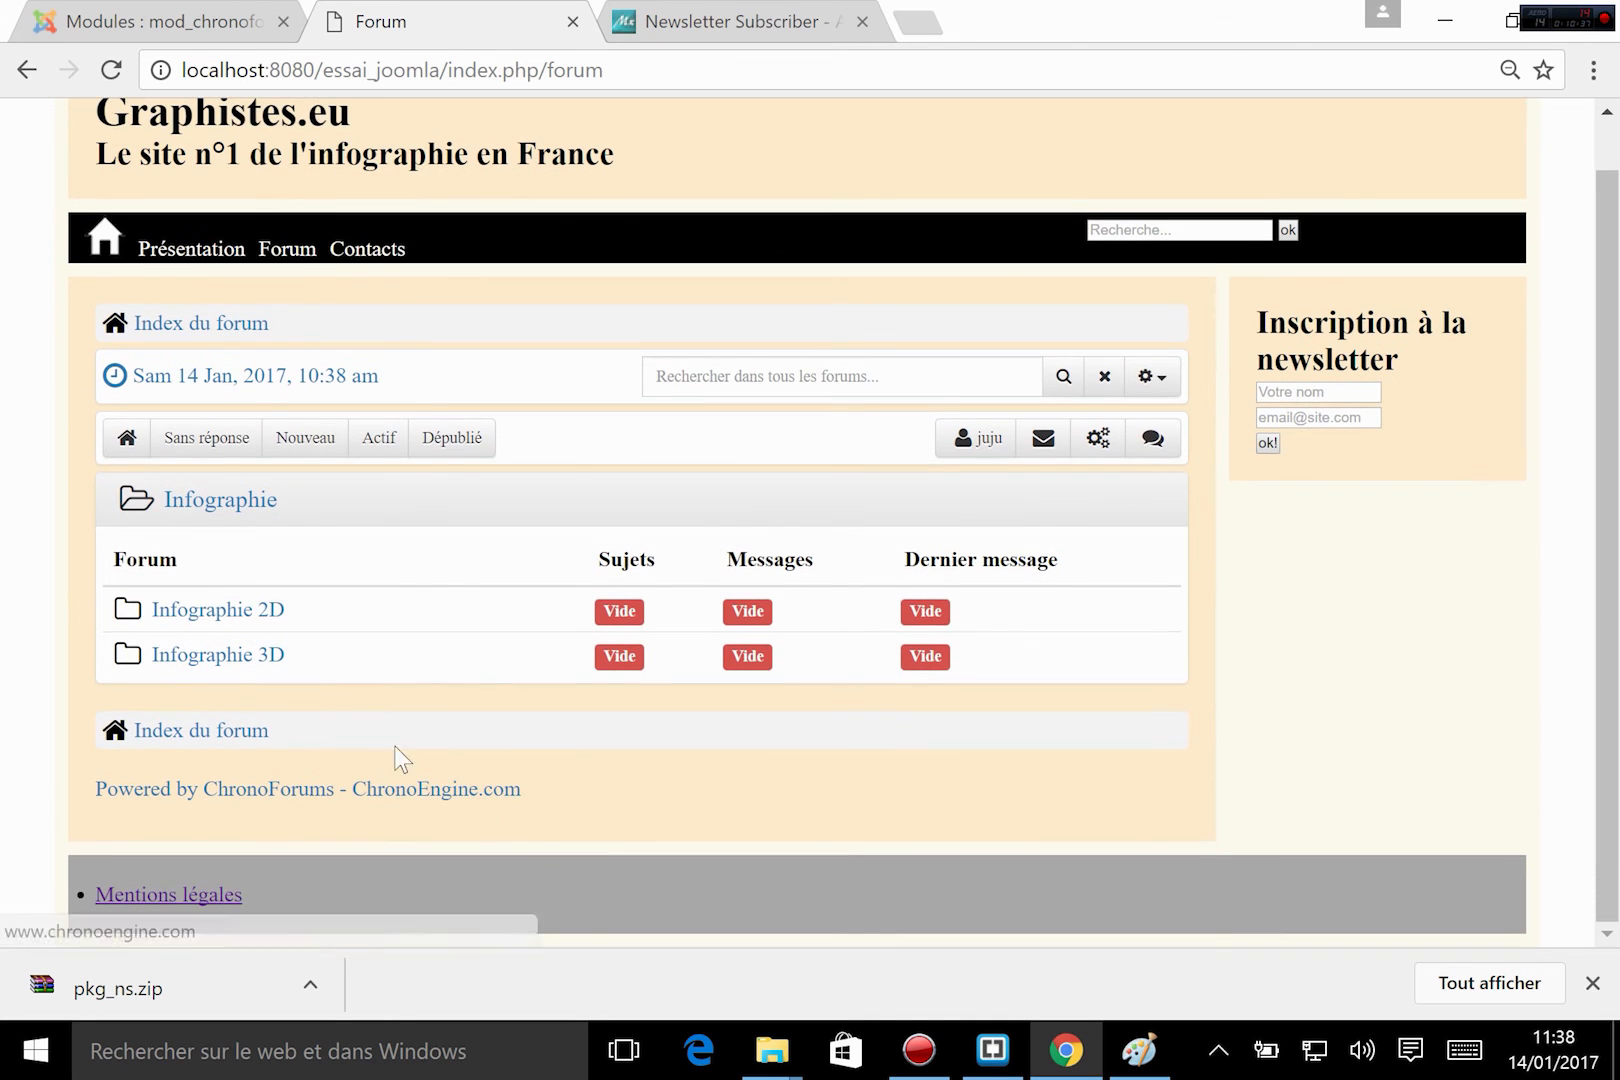
pyautogui.click(245, 610)
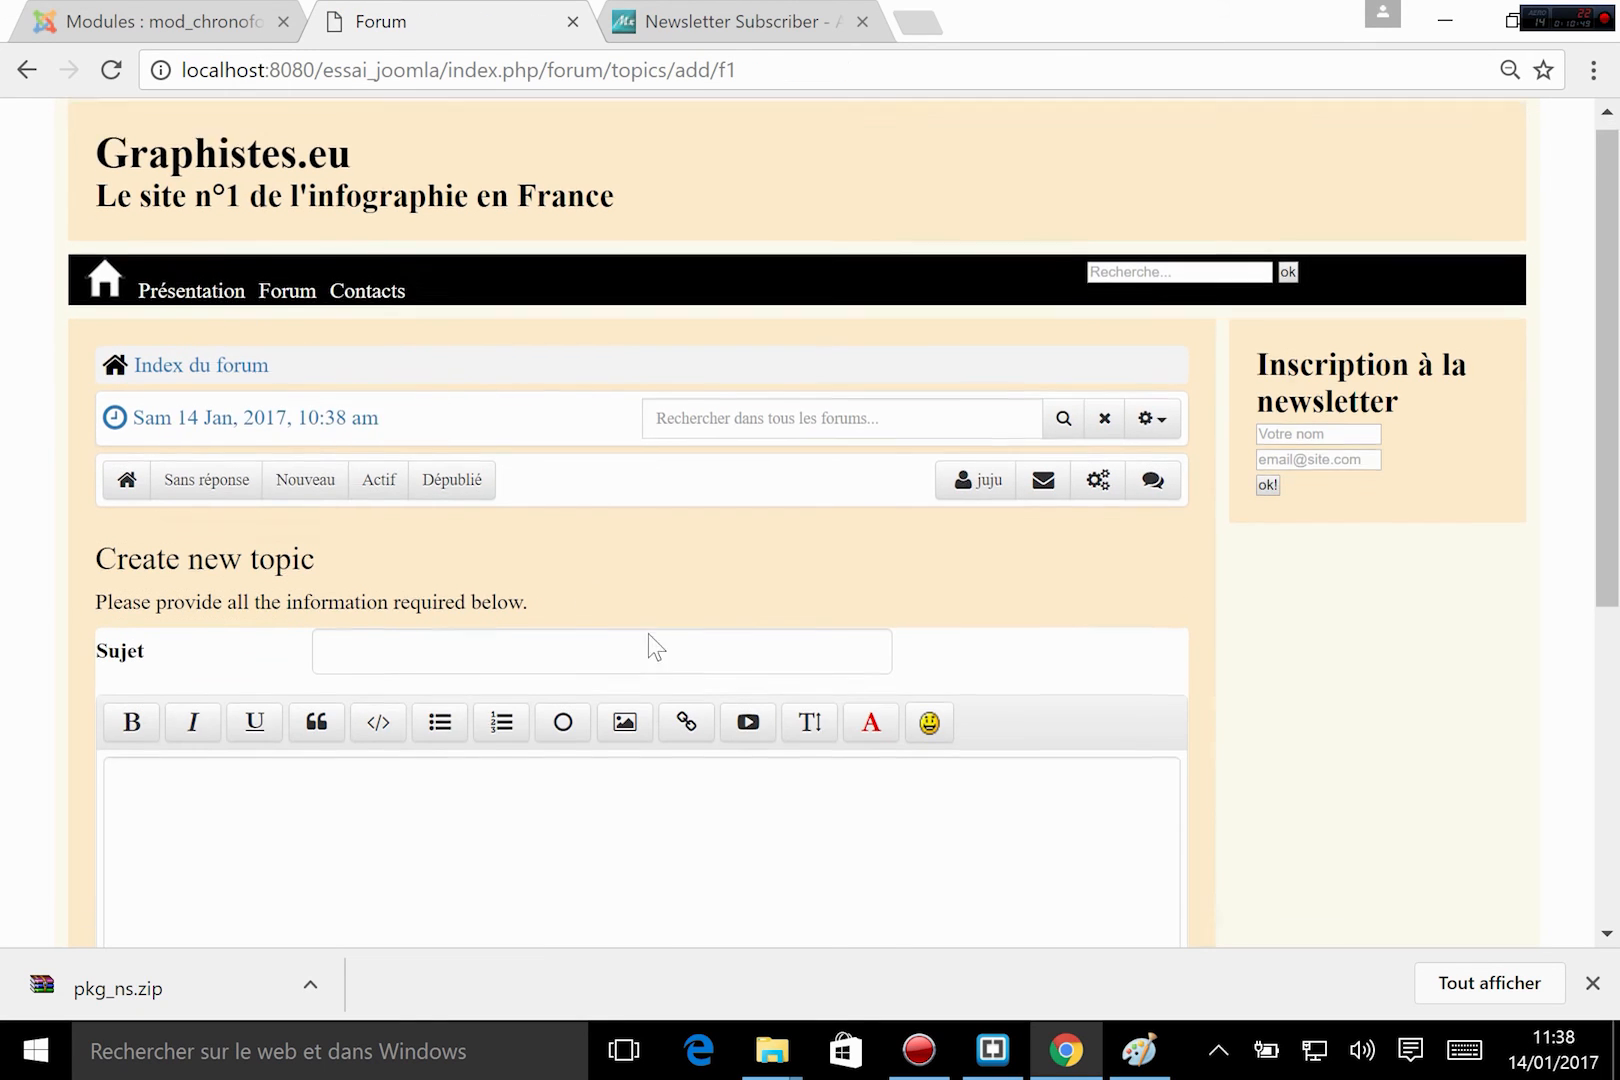
# Submit the new topic with subject "Photoshop nouveau!" and message "ghf htgfhgfv jhgvjh gvhvgj", and return to the home page.
pyautogui.scroll(-3, 648, 633)
pyautogui.scroll(2, 648, 633)
pyautogui.scroll(-1, 648, 633)
pyautogui.click(425, 358)
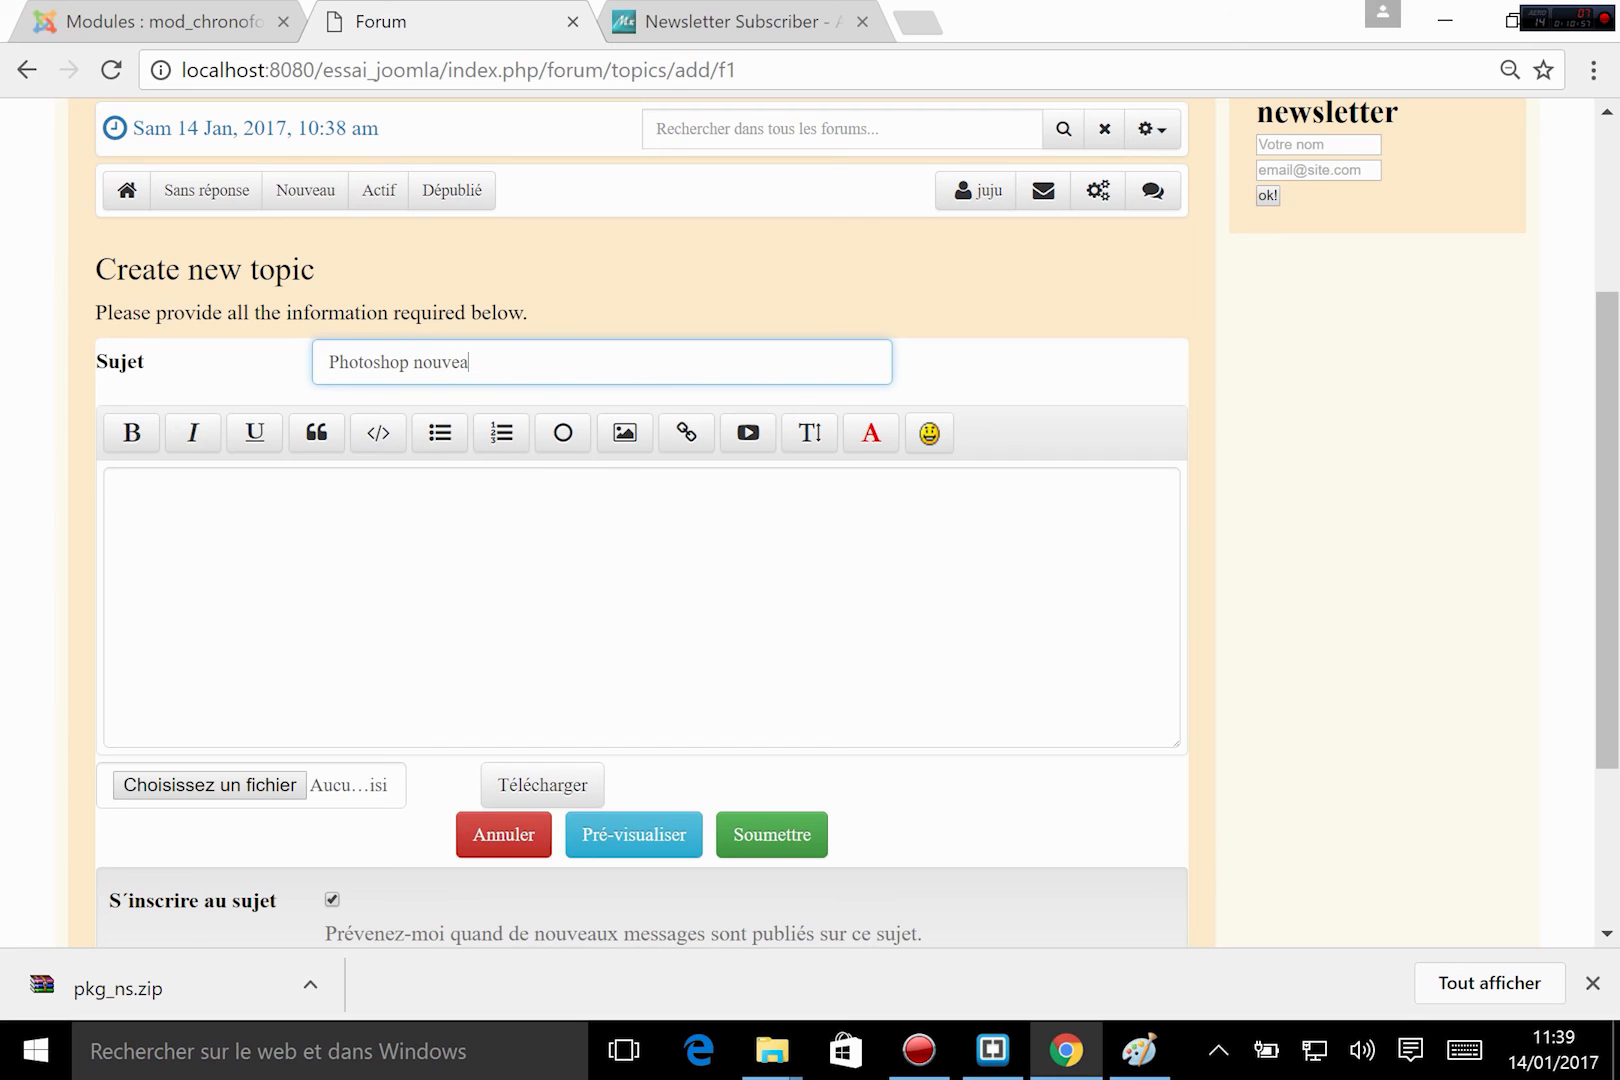
pyautogui.click(431, 570)
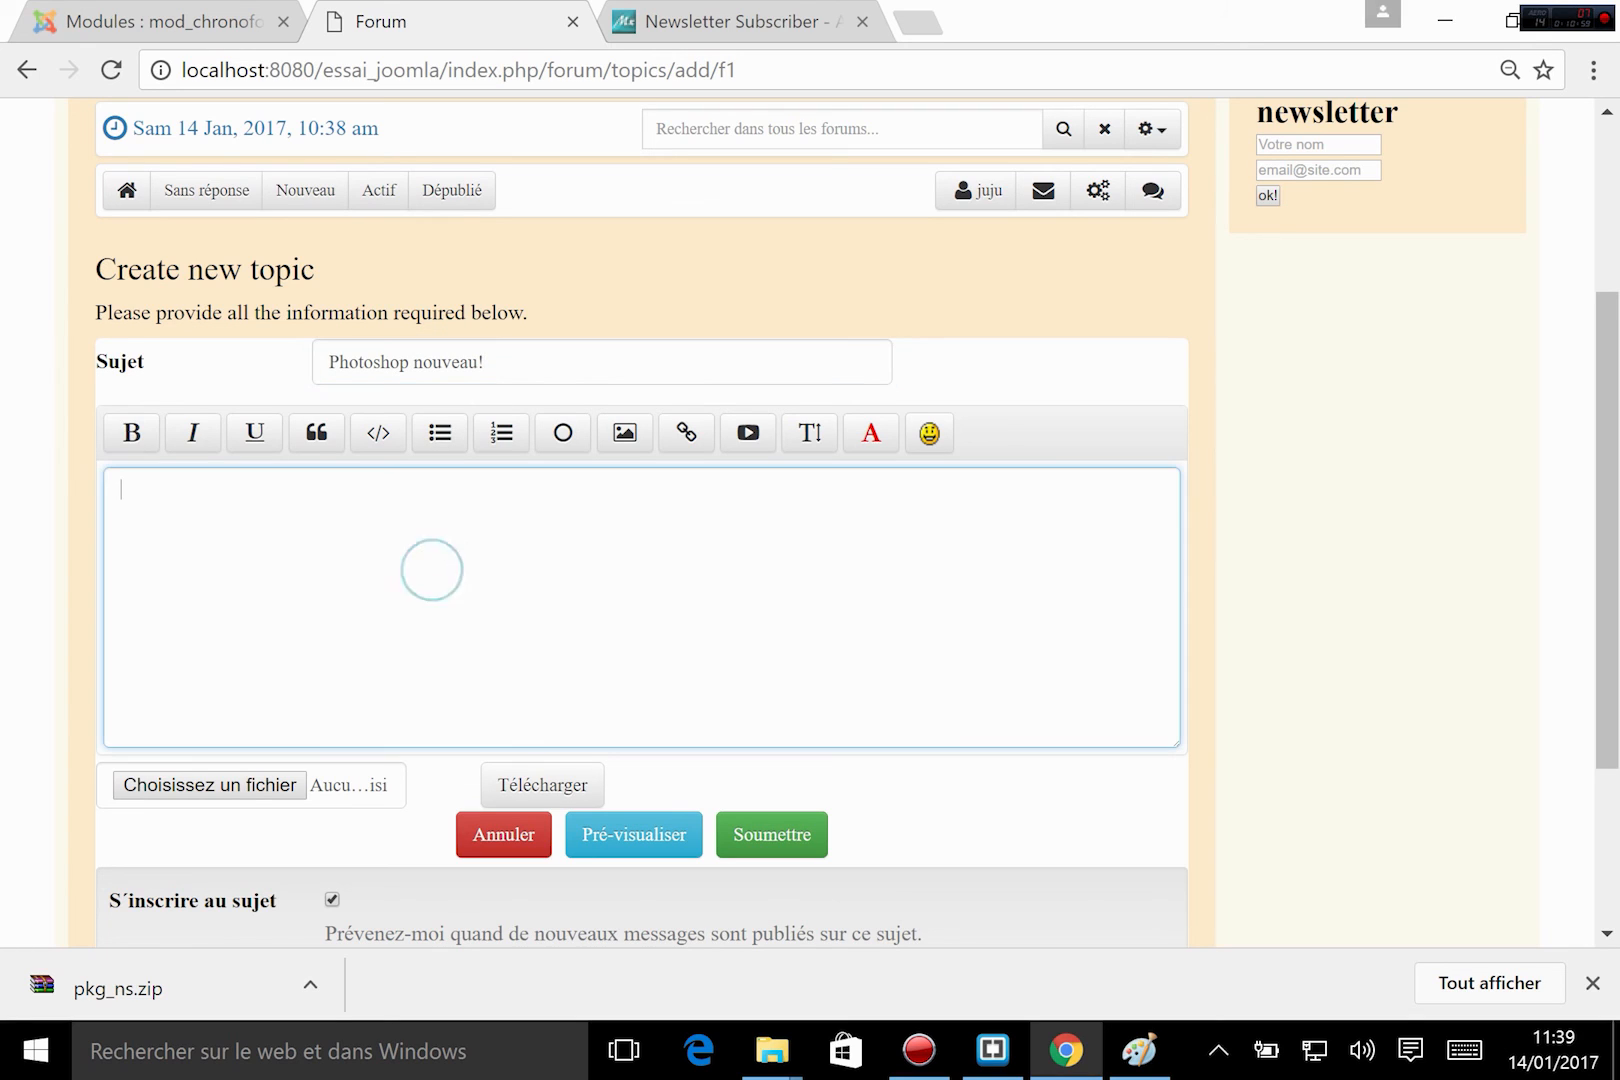
pyautogui.write('ghf htgfhgfv jhgvjh gvhvgj')
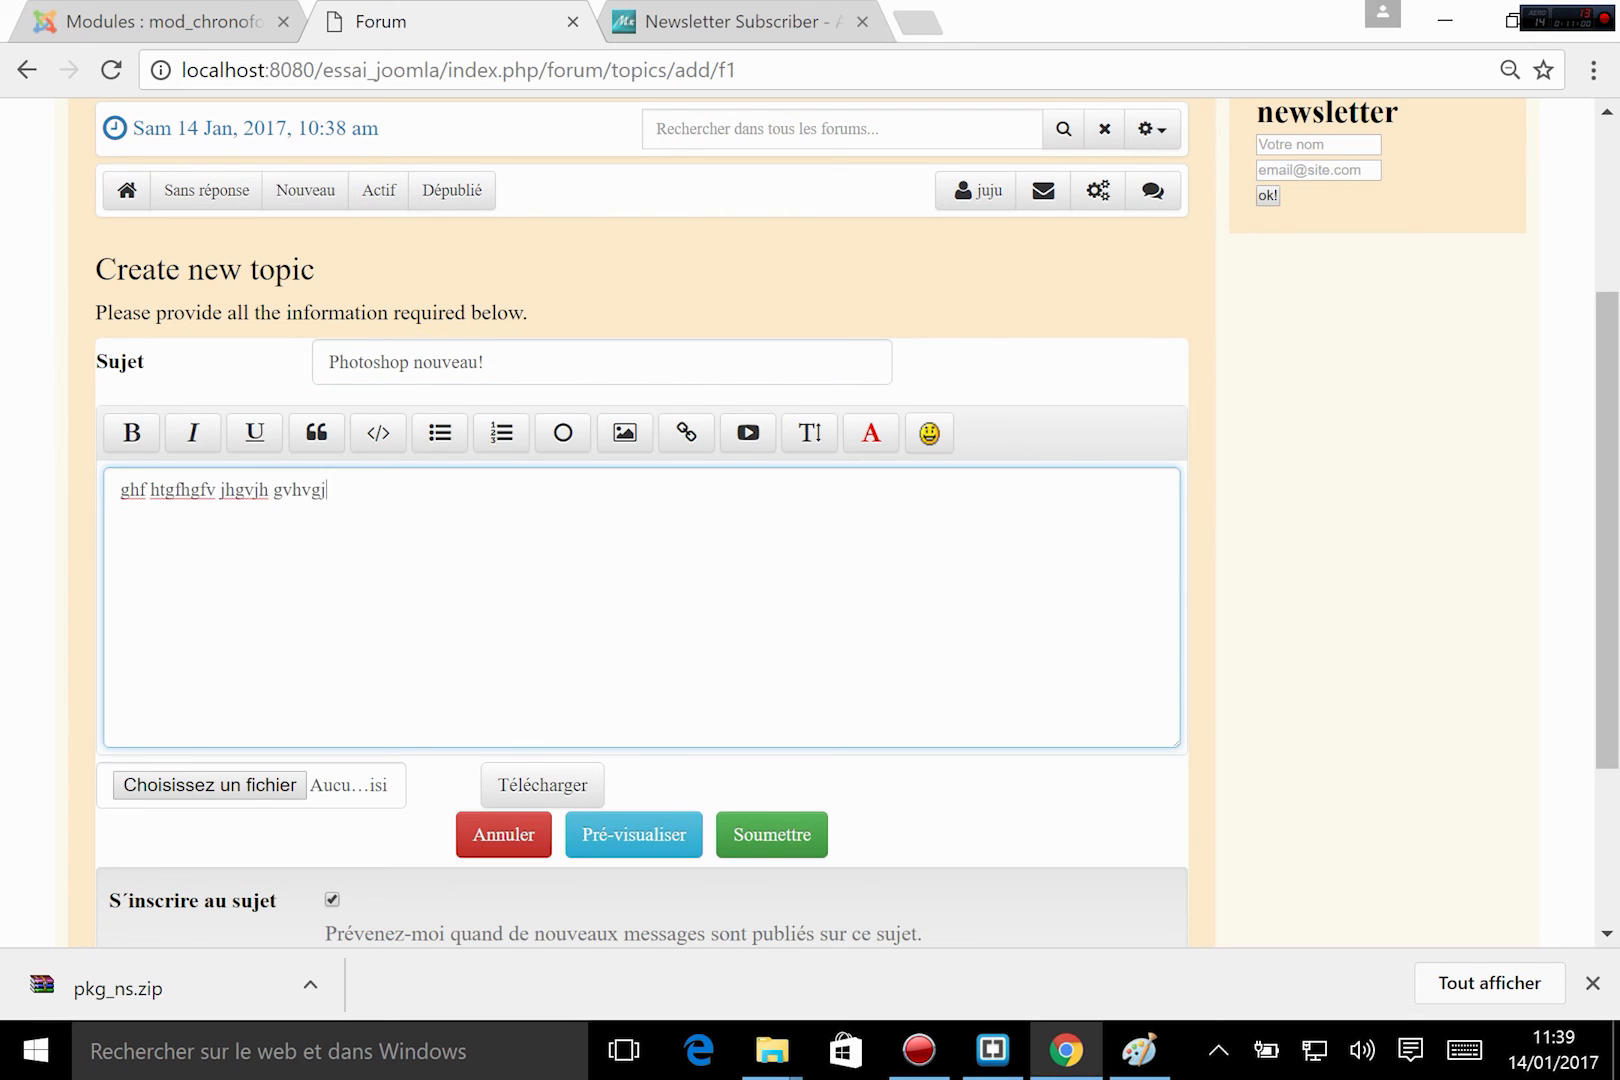
pyautogui.click(806, 846)
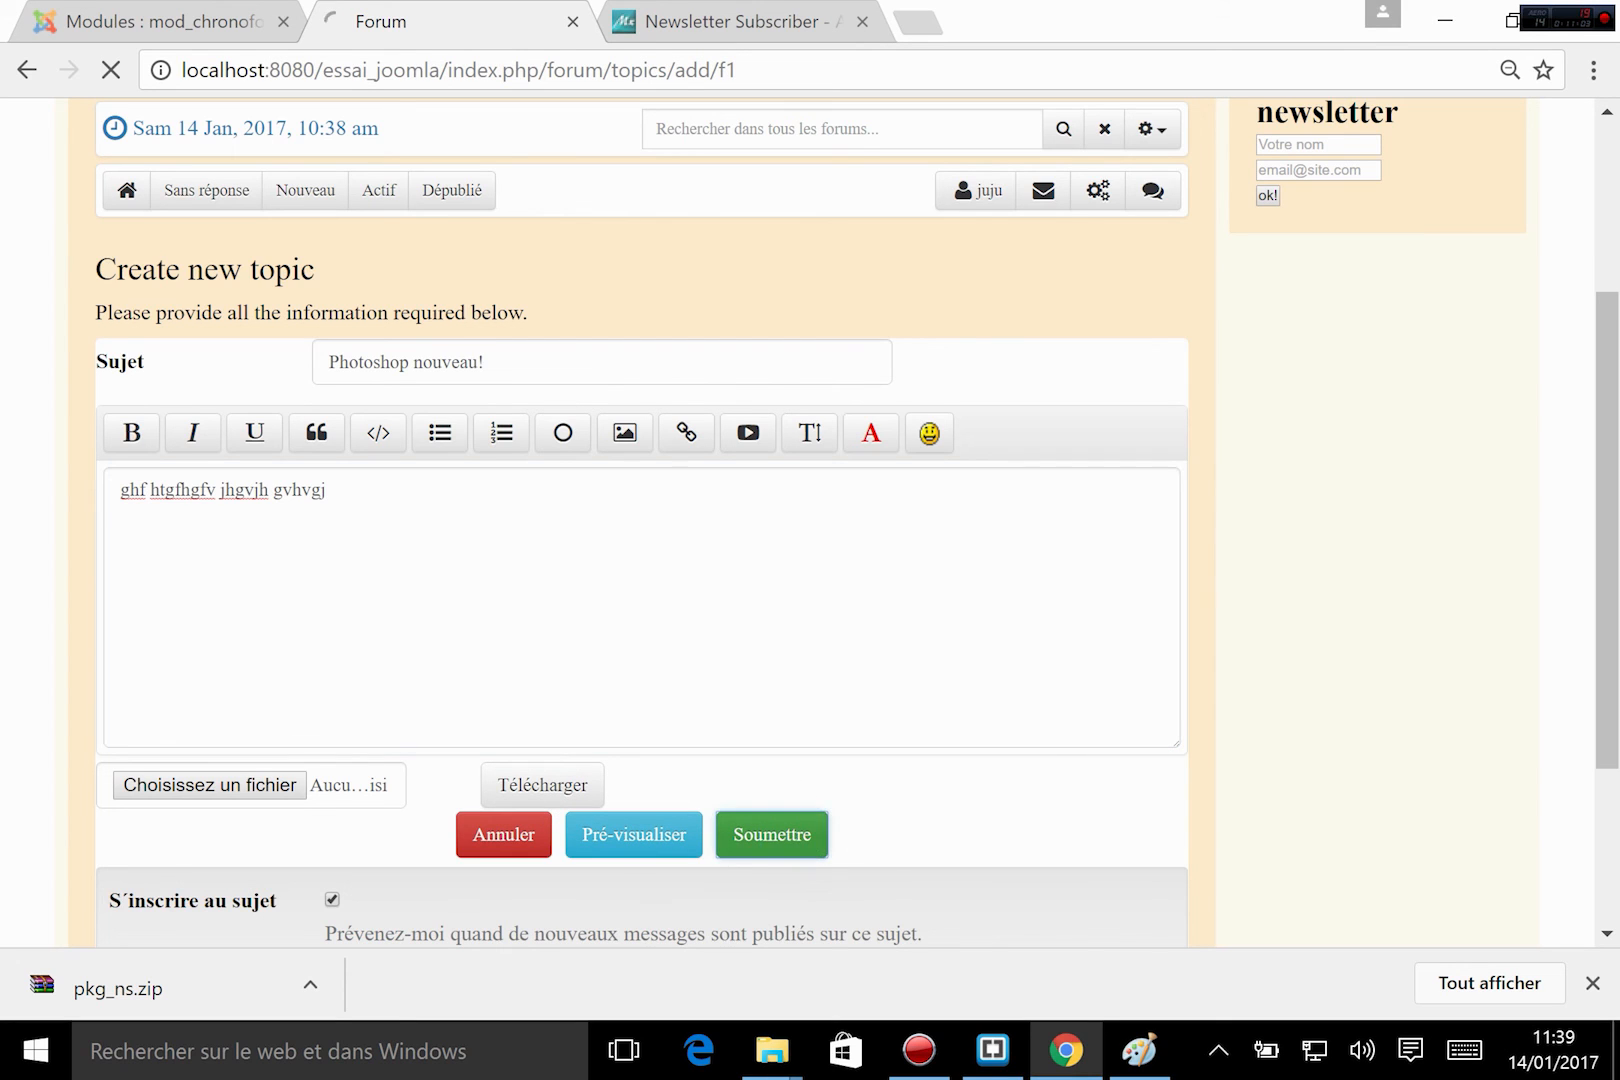
pyautogui.scroll(4, 814, 654)
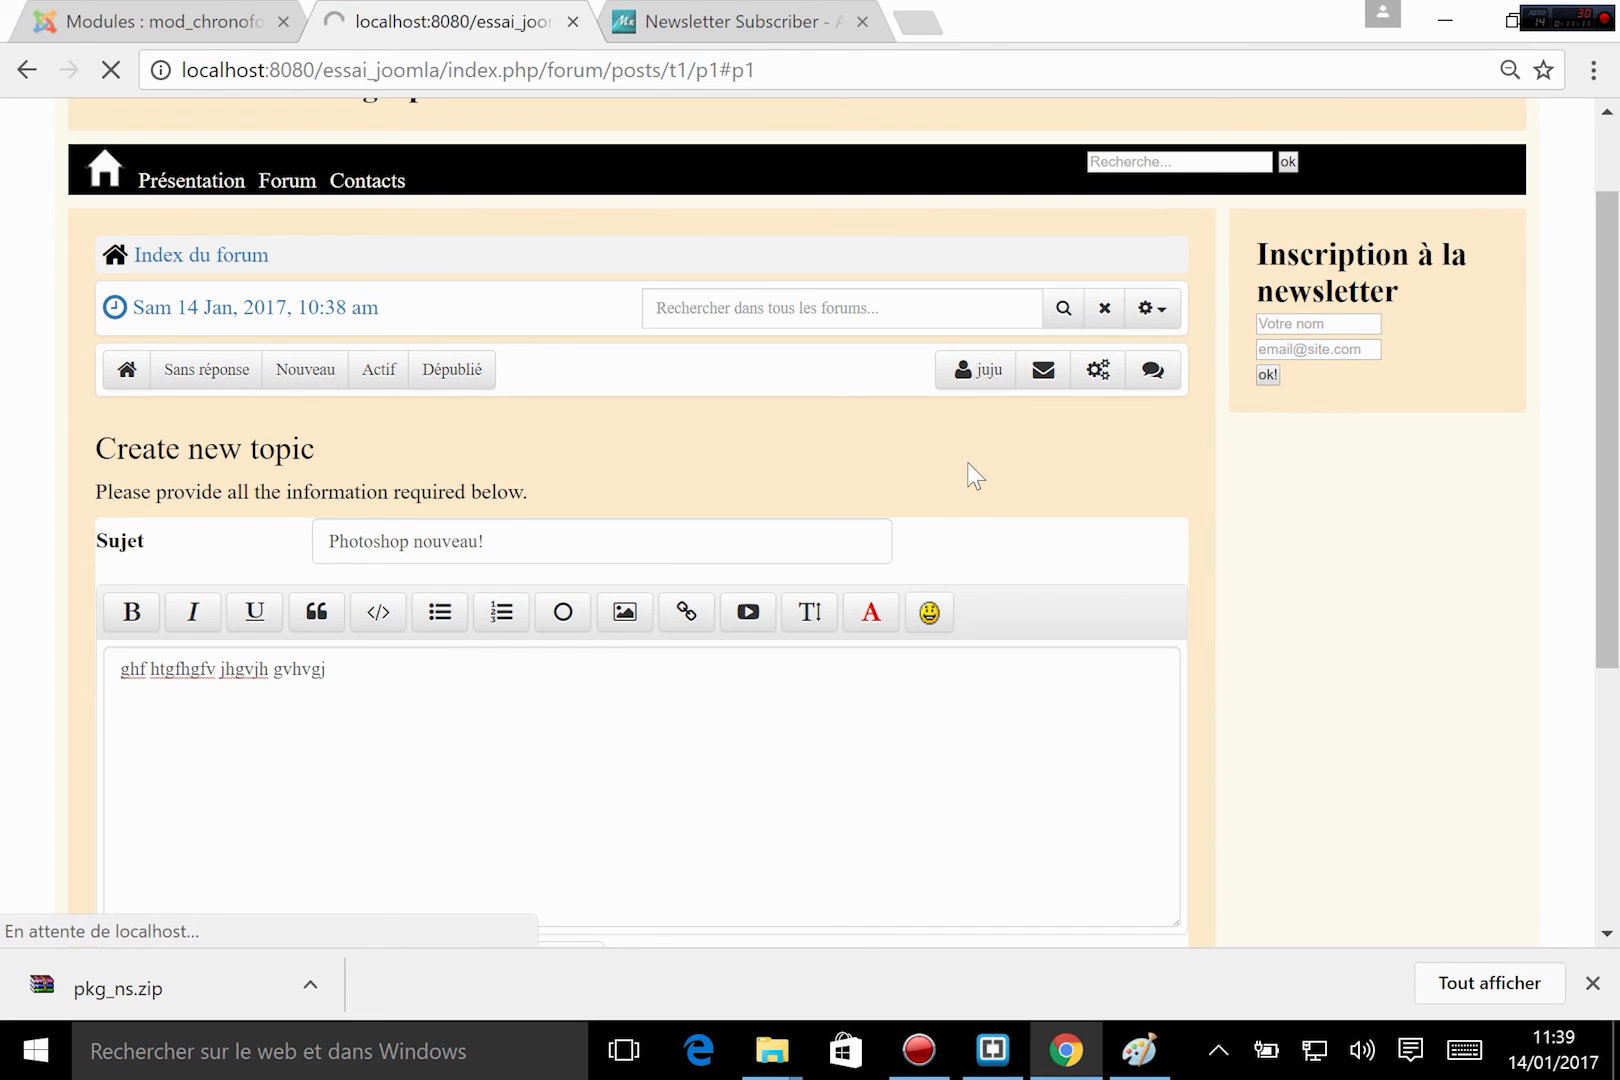
pyautogui.scroll(3, 408, 532)
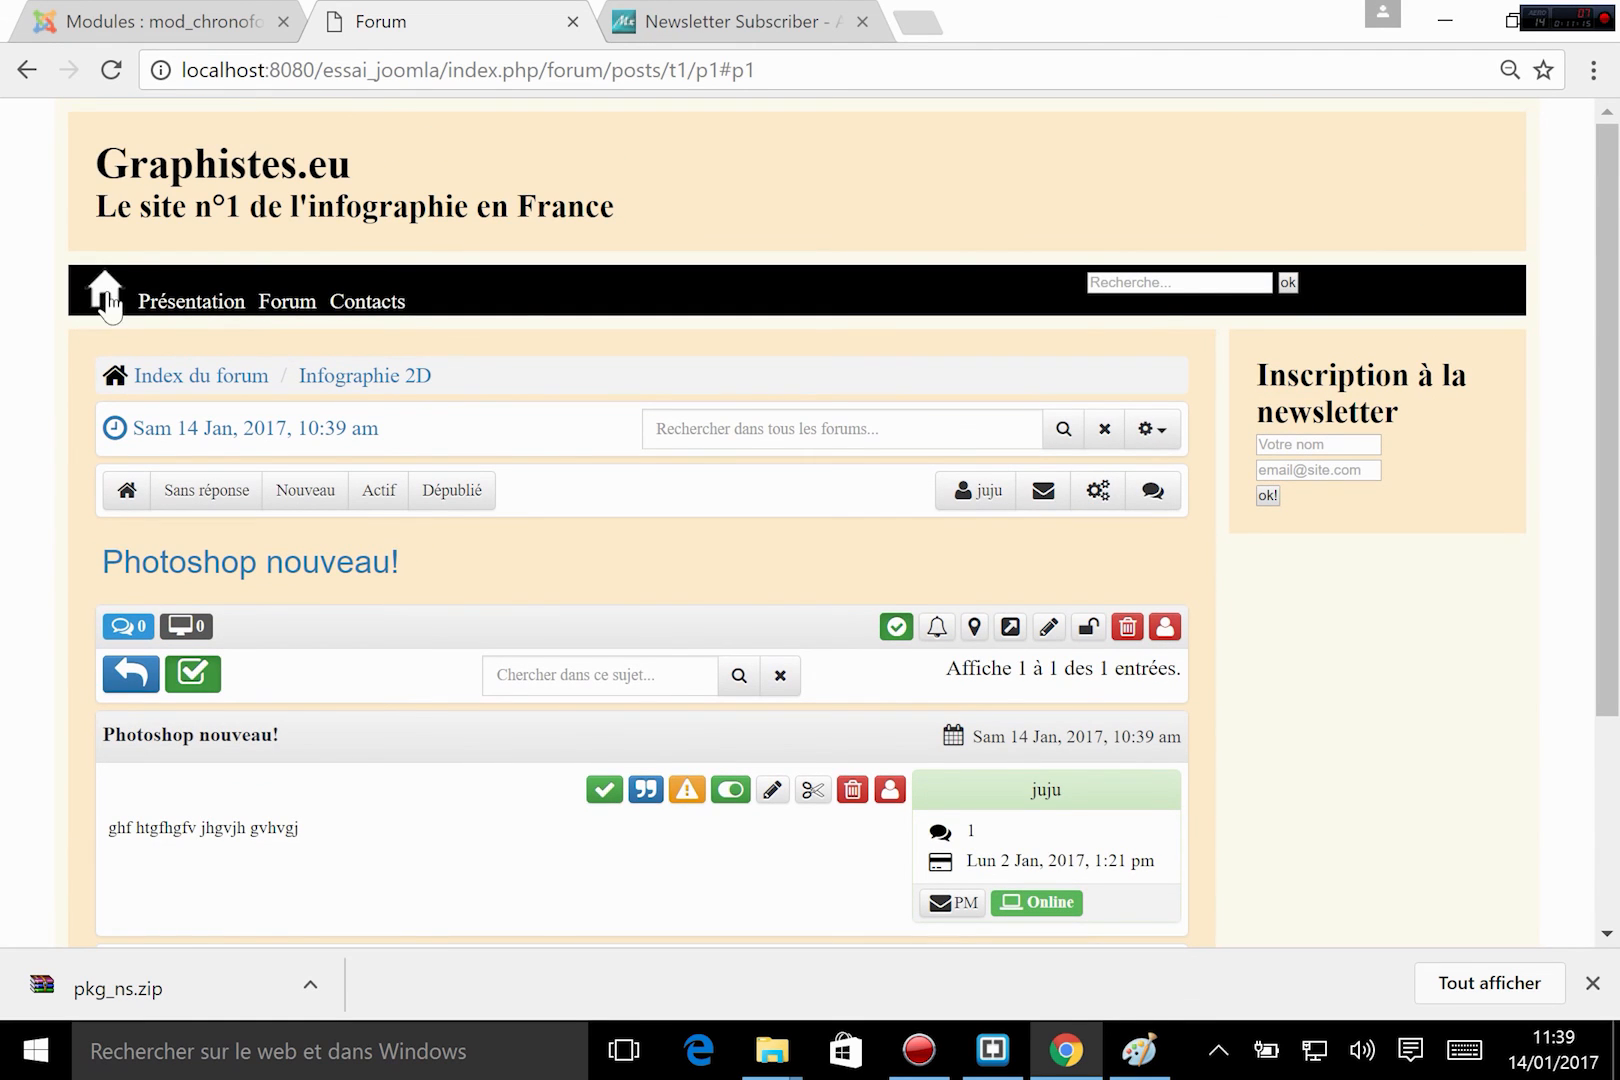
pyautogui.click(105, 292)
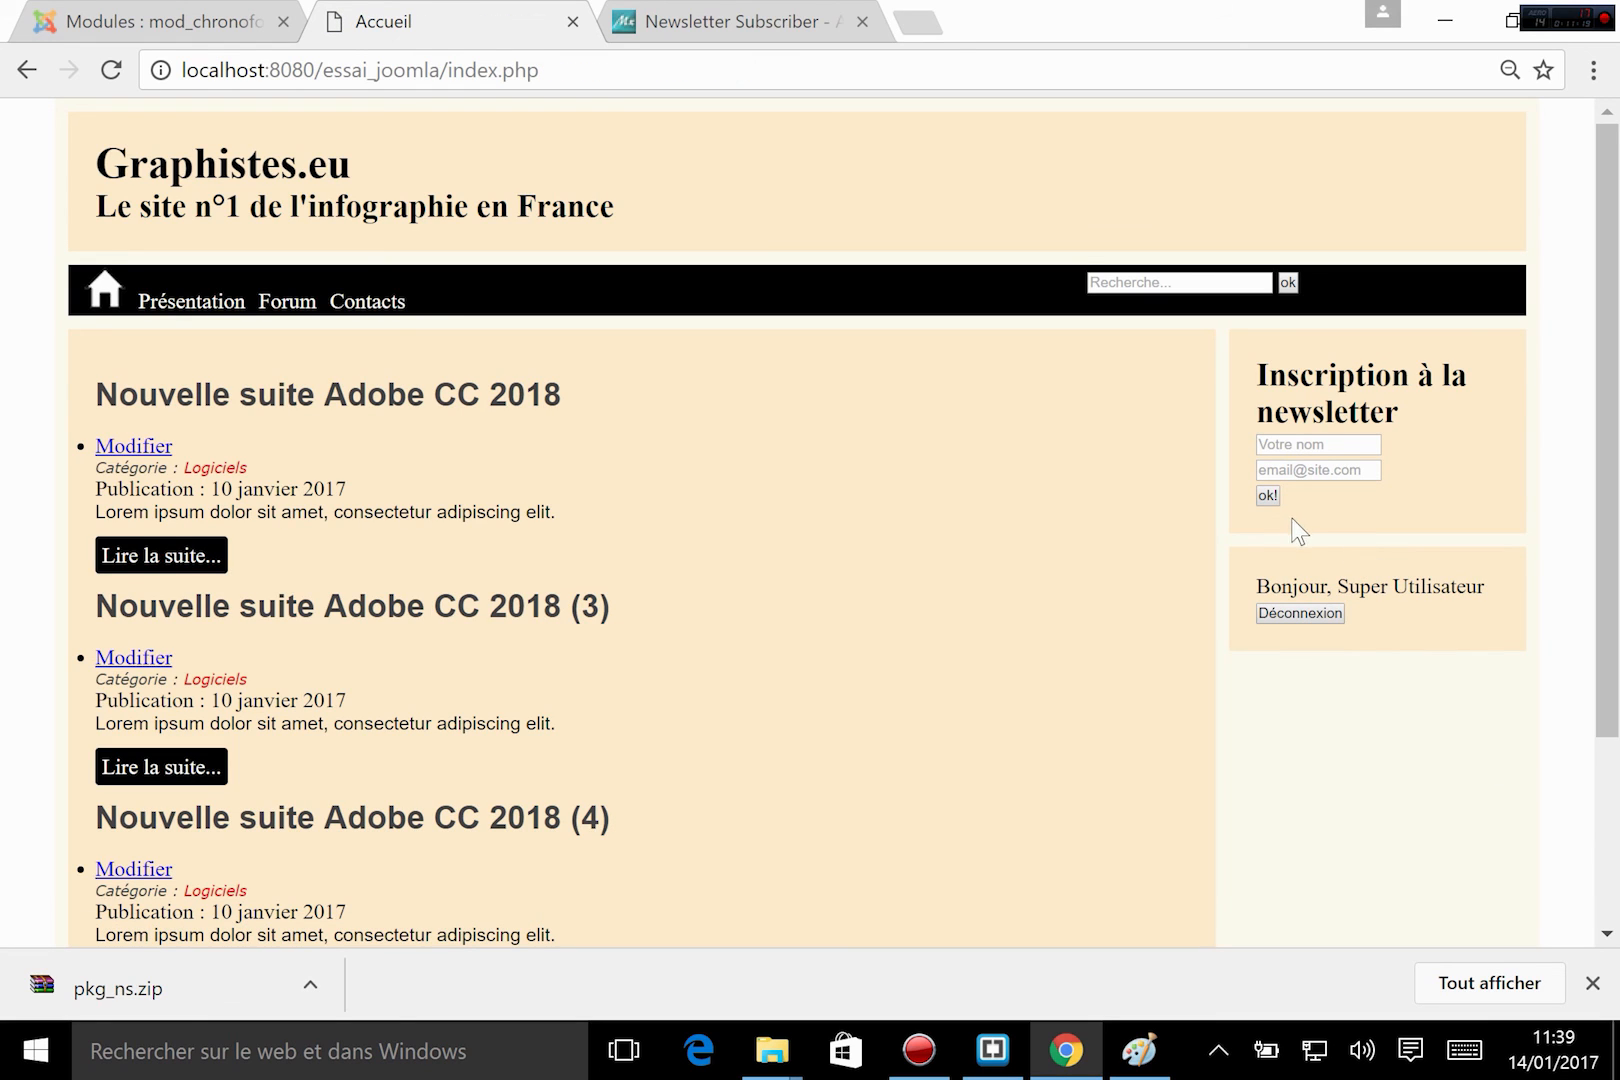
# Set the latest posts module's menu assignment to "Sur toutes les pages" in the Joomla administration and save it.
pyautogui.click(200, 21)
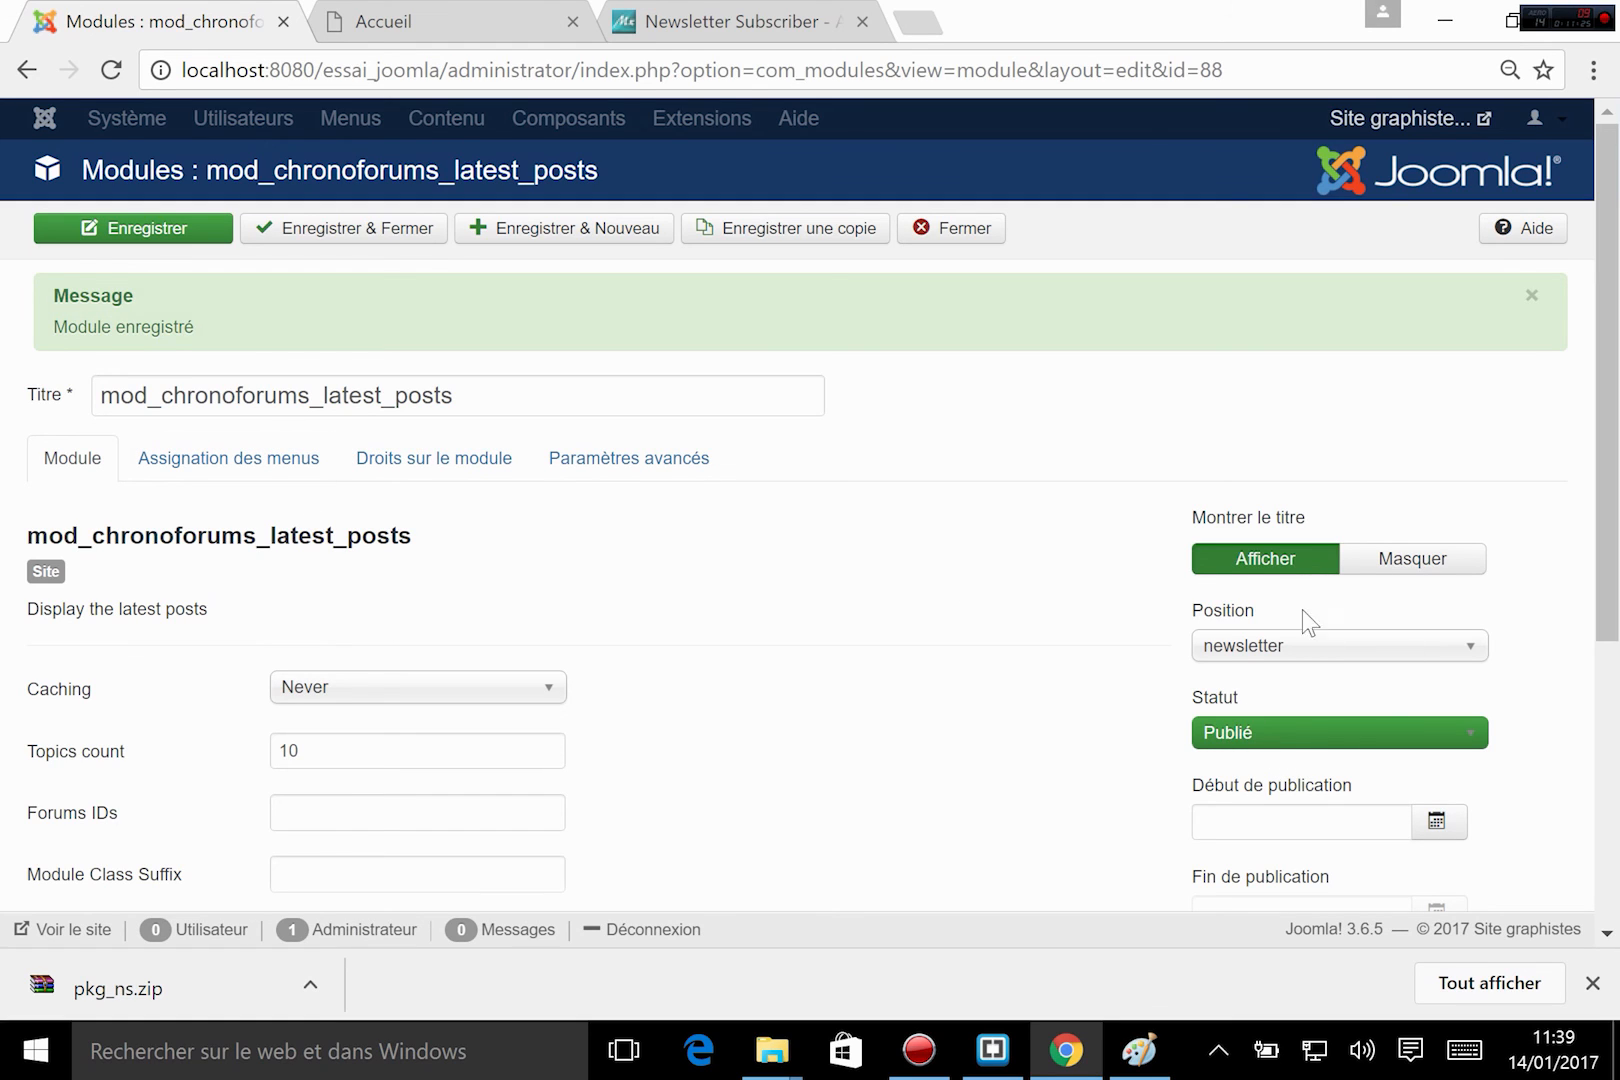
pyautogui.click(240, 458)
pyautogui.click(355, 522)
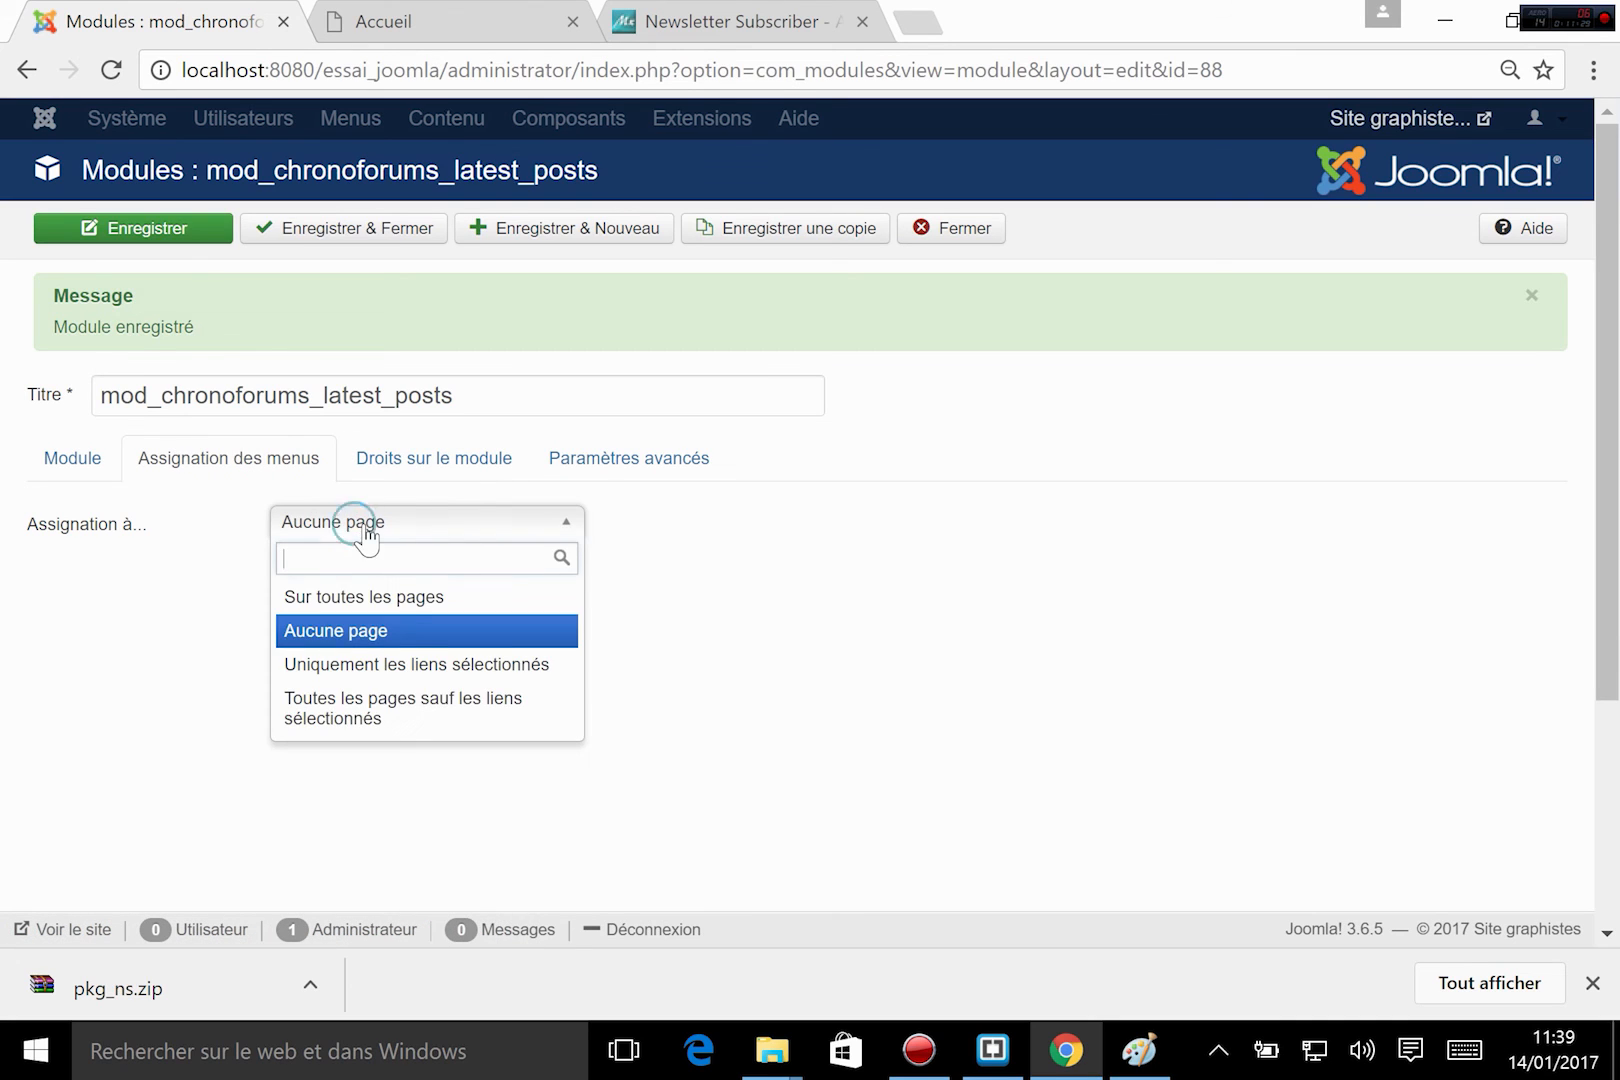
pyautogui.click(396, 596)
pyautogui.click(172, 230)
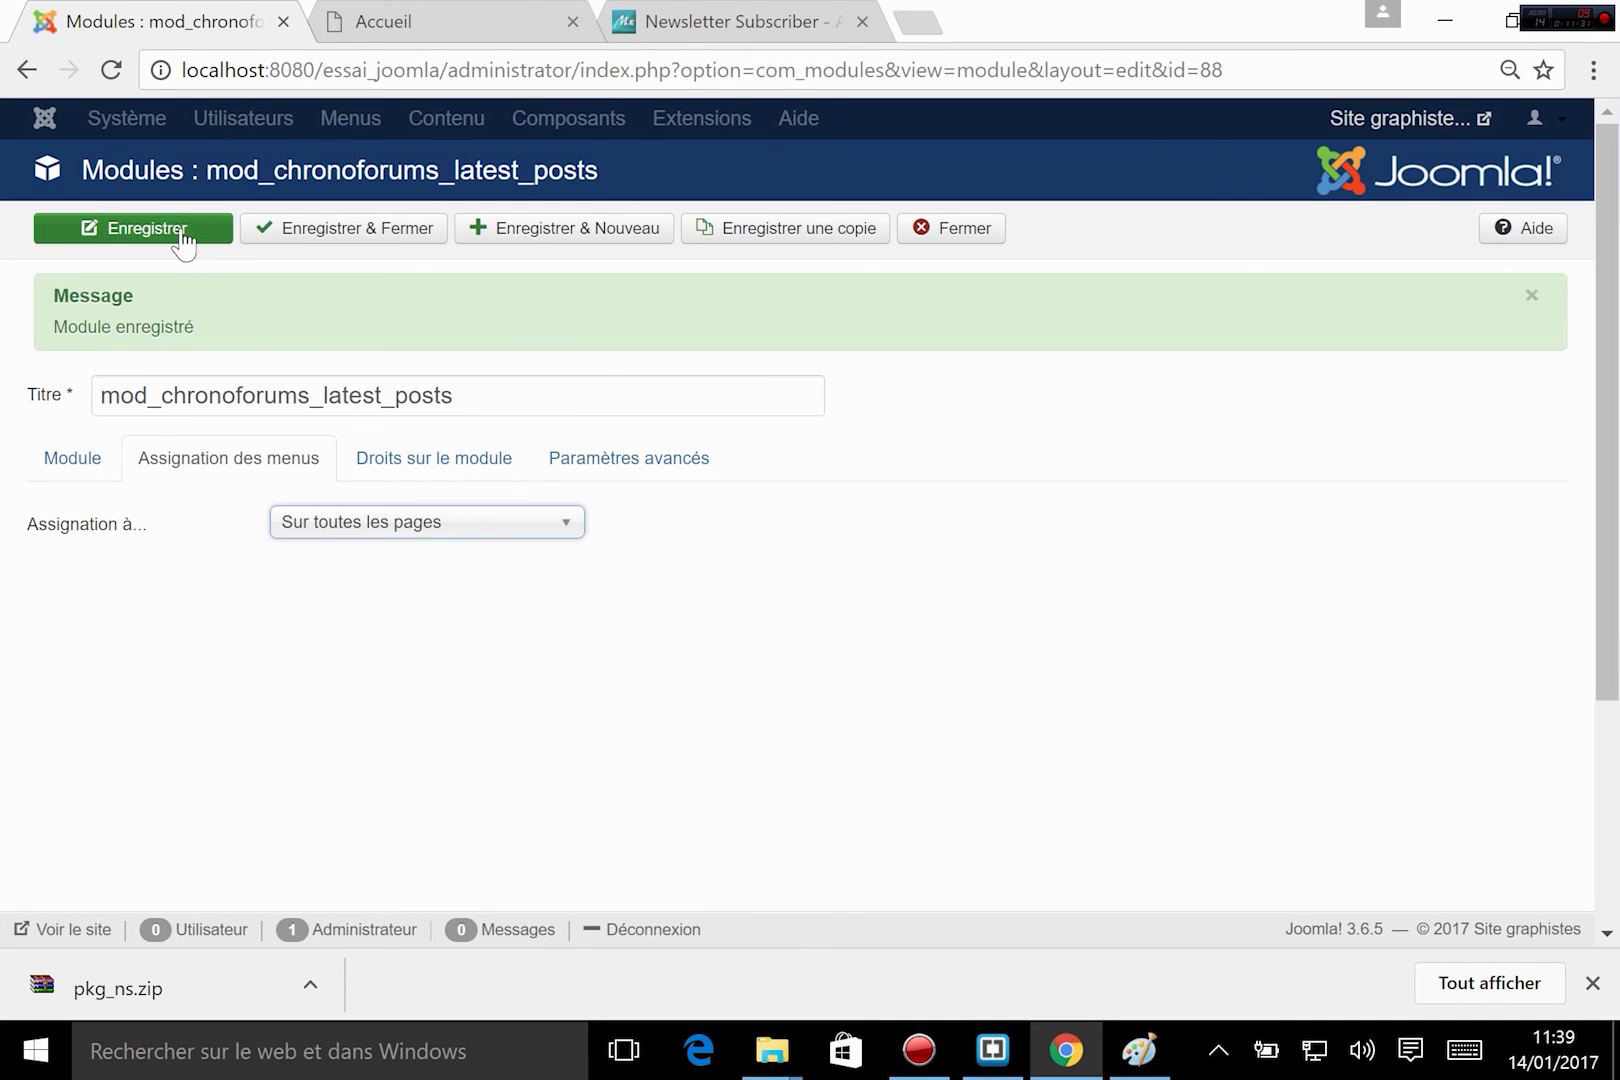
# Reload the site's home page and check where the latest posts module appears in the newsletter block.
pyautogui.click(400, 18)
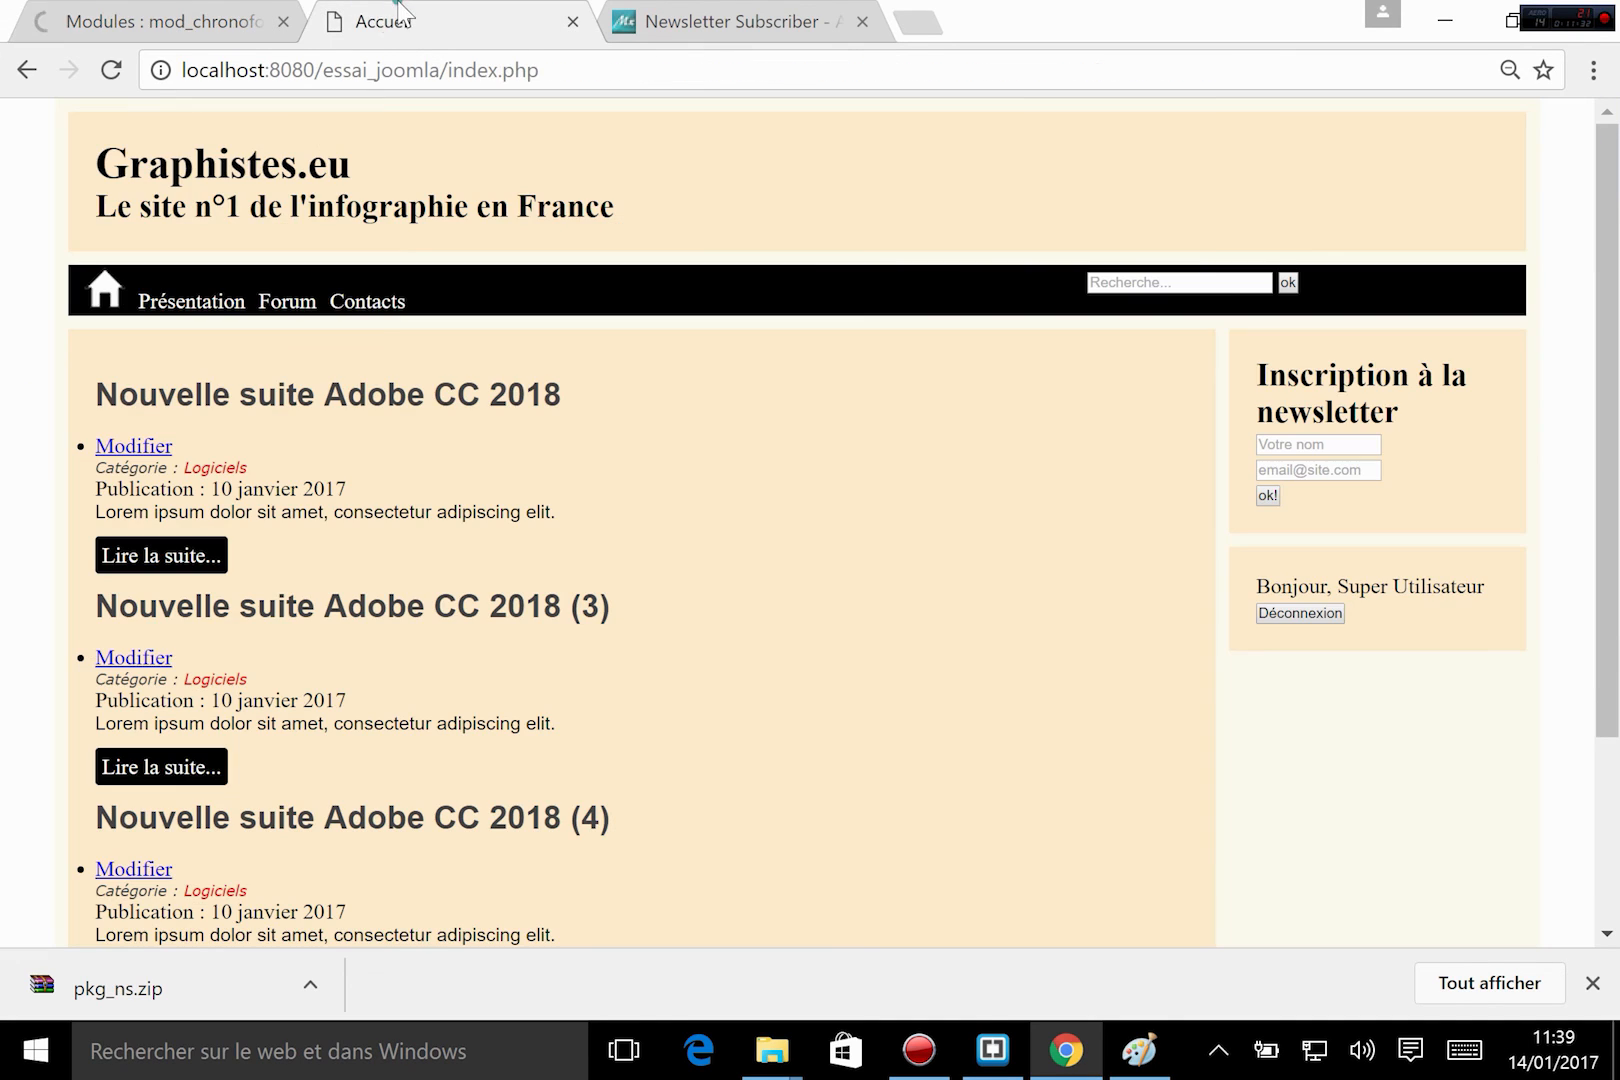
pyautogui.click(124, 66)
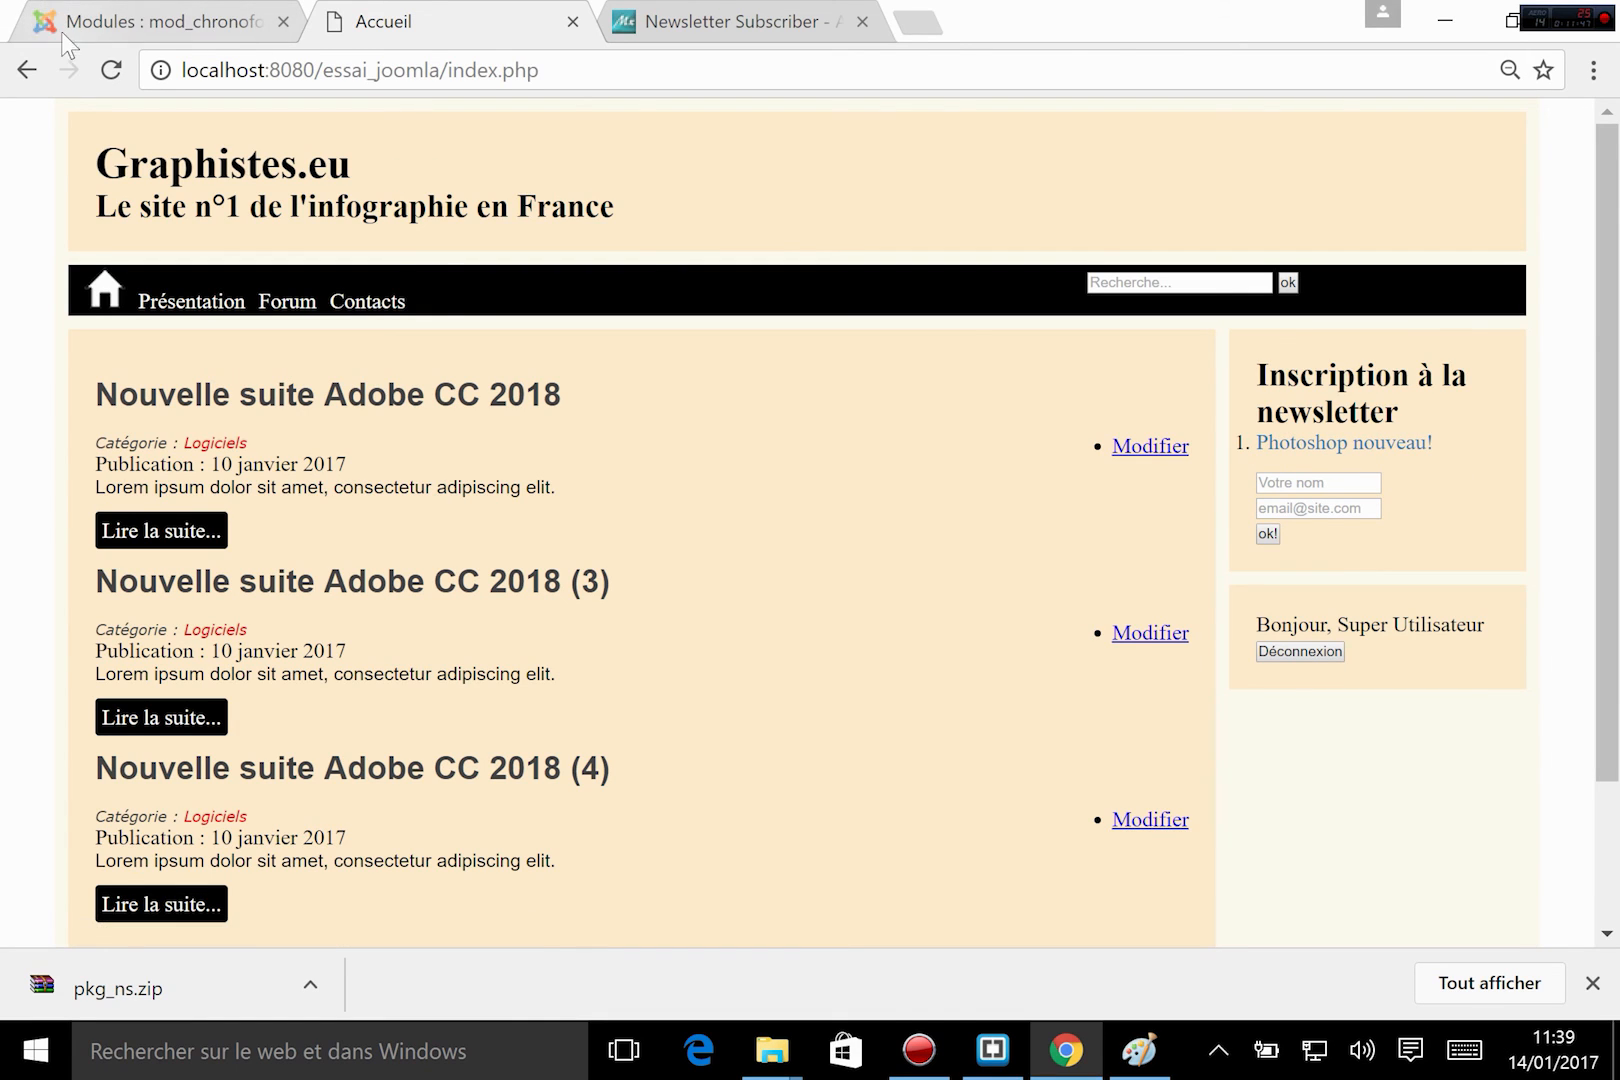
pyautogui.click(125, 21)
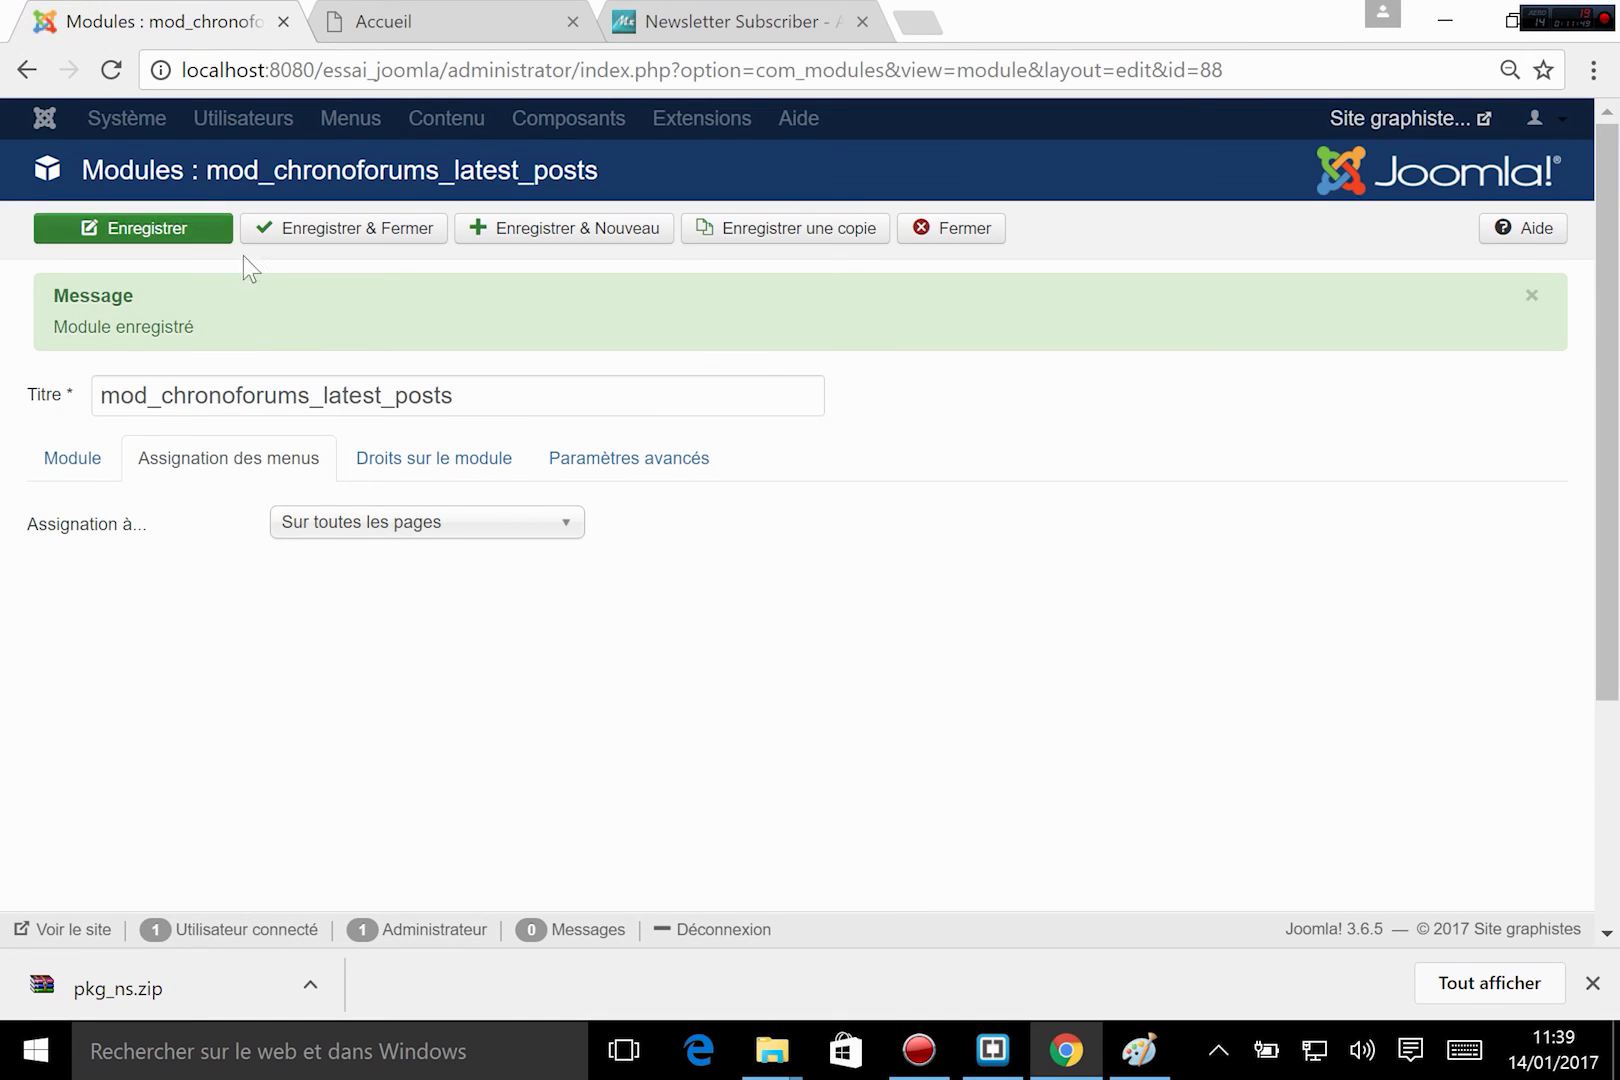
pyautogui.click(383, 21)
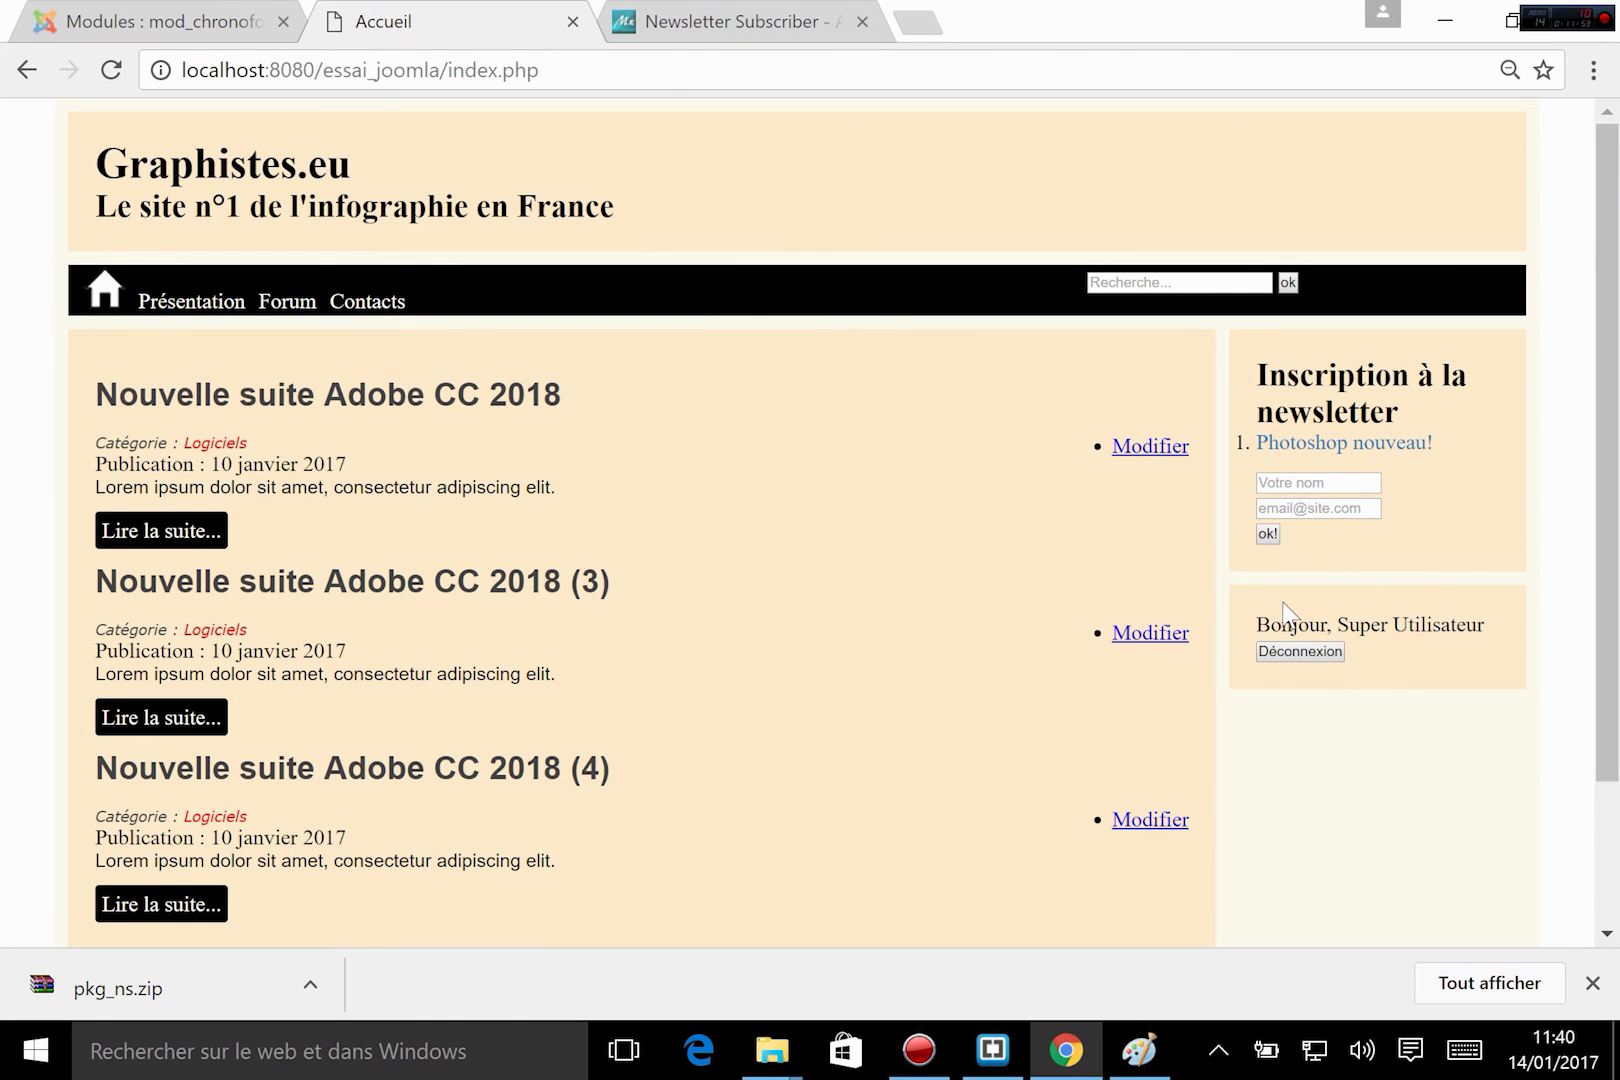
# Set the latest posts module's display order to "2. Newsletter Subscriber" and save the module.
pyautogui.click(187, 8)
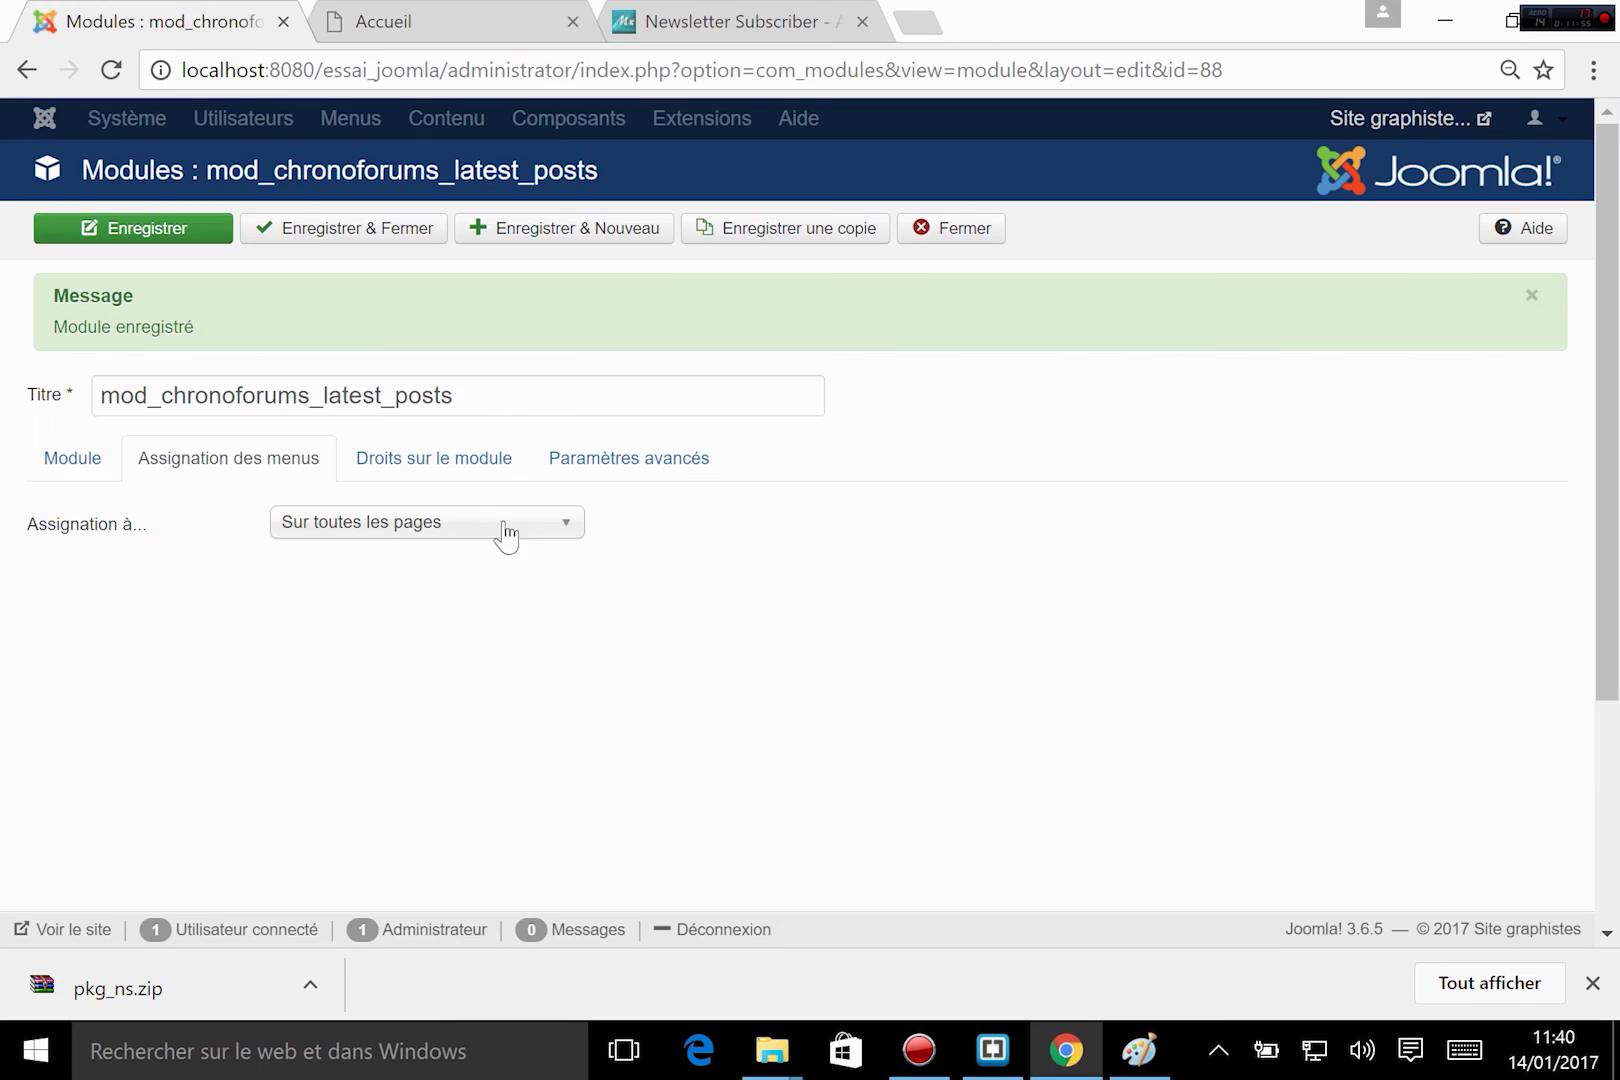
pyautogui.click(108, 468)
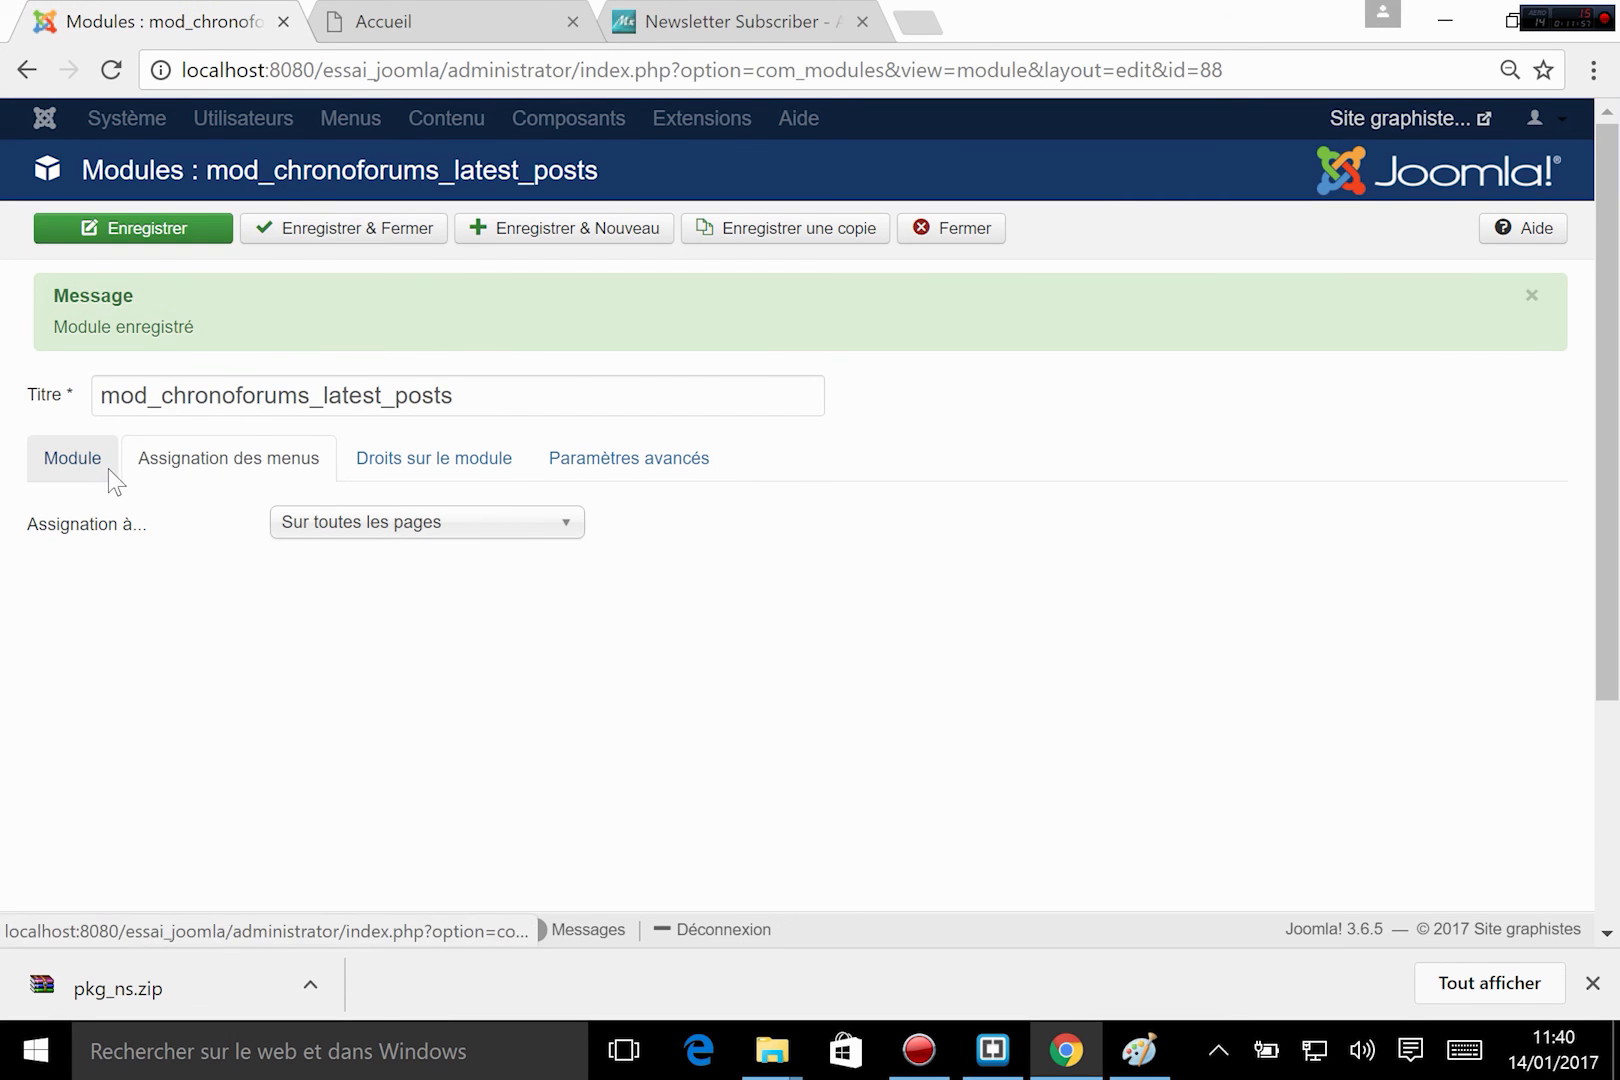
pyautogui.scroll(-3, 1156, 655)
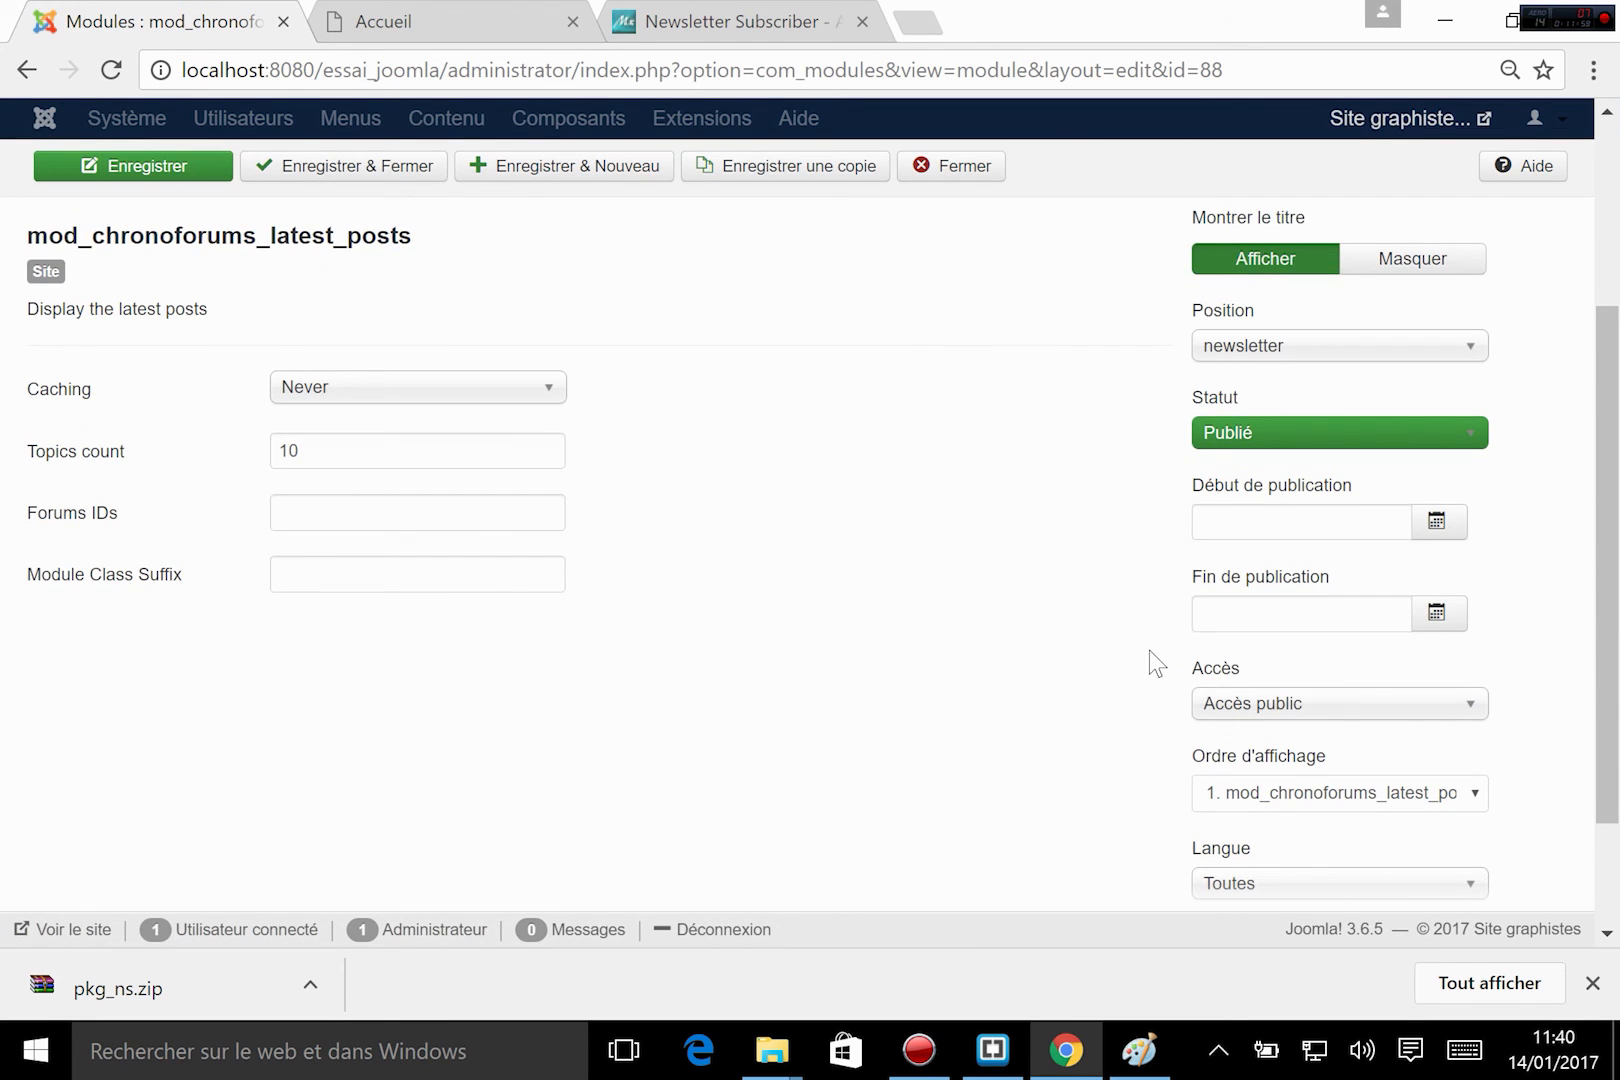
pyautogui.scroll(2, 1180, 640)
pyautogui.scroll(-3, 1275, 628)
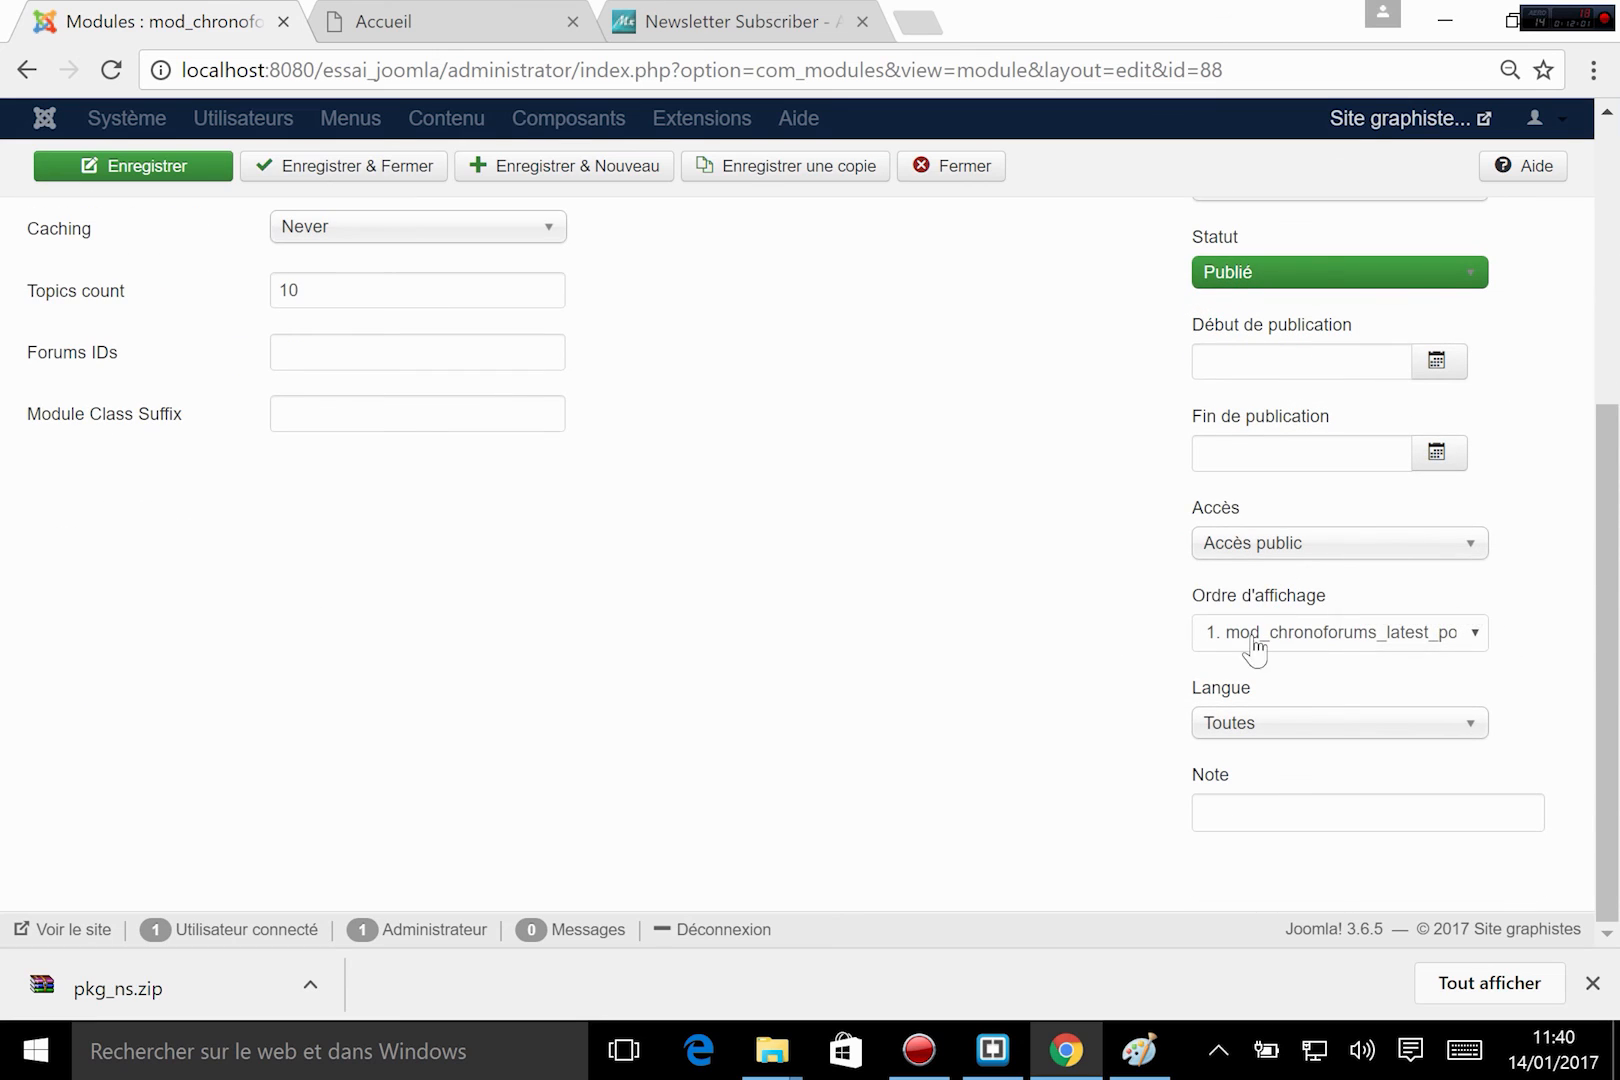
pyautogui.click(1474, 634)
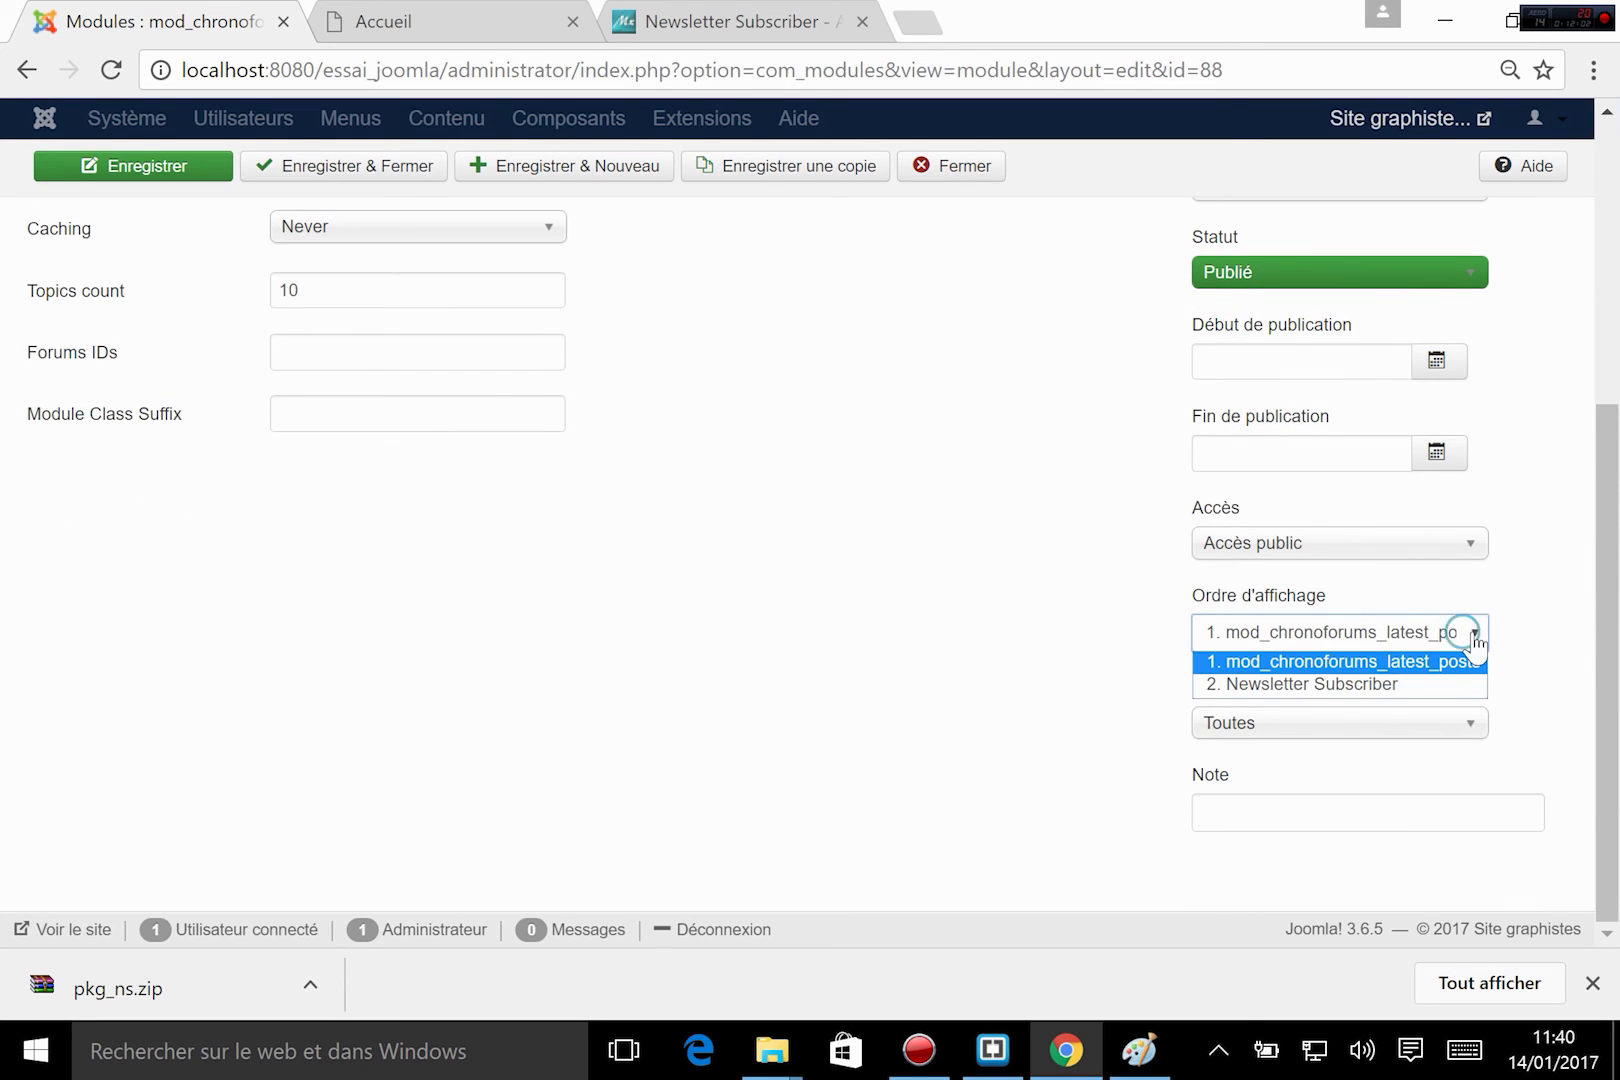
pyautogui.click(1390, 686)
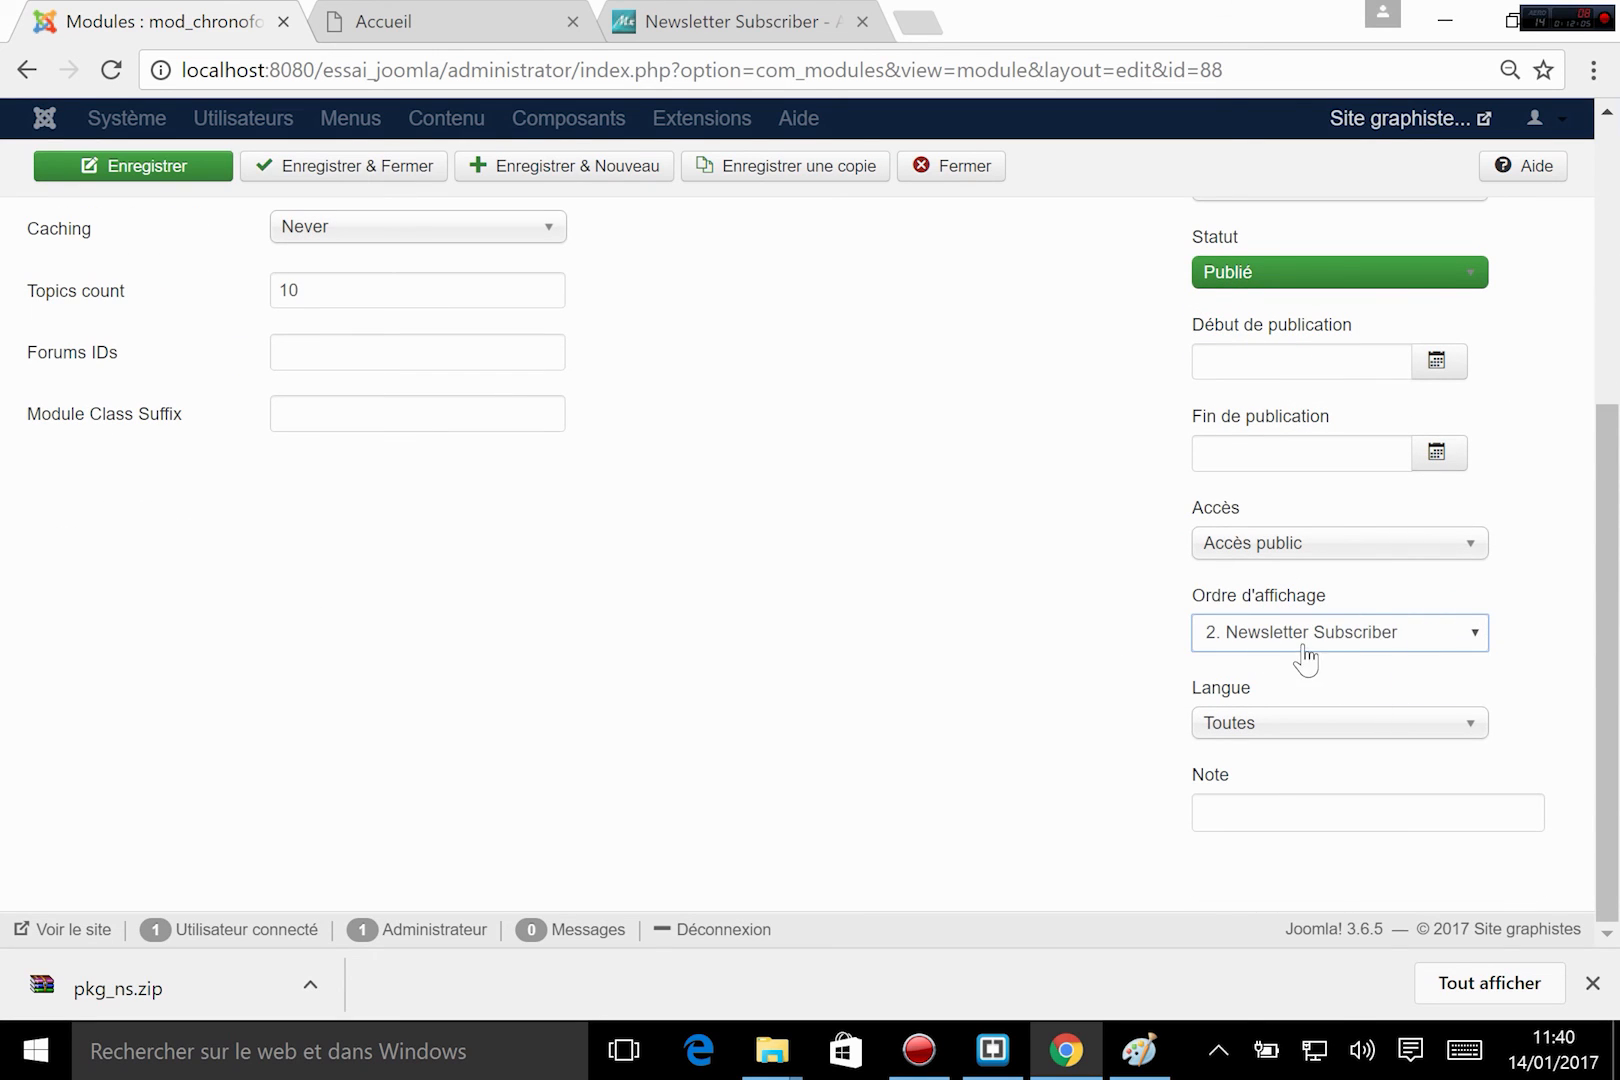
pyautogui.scroll(3, 716, 463)
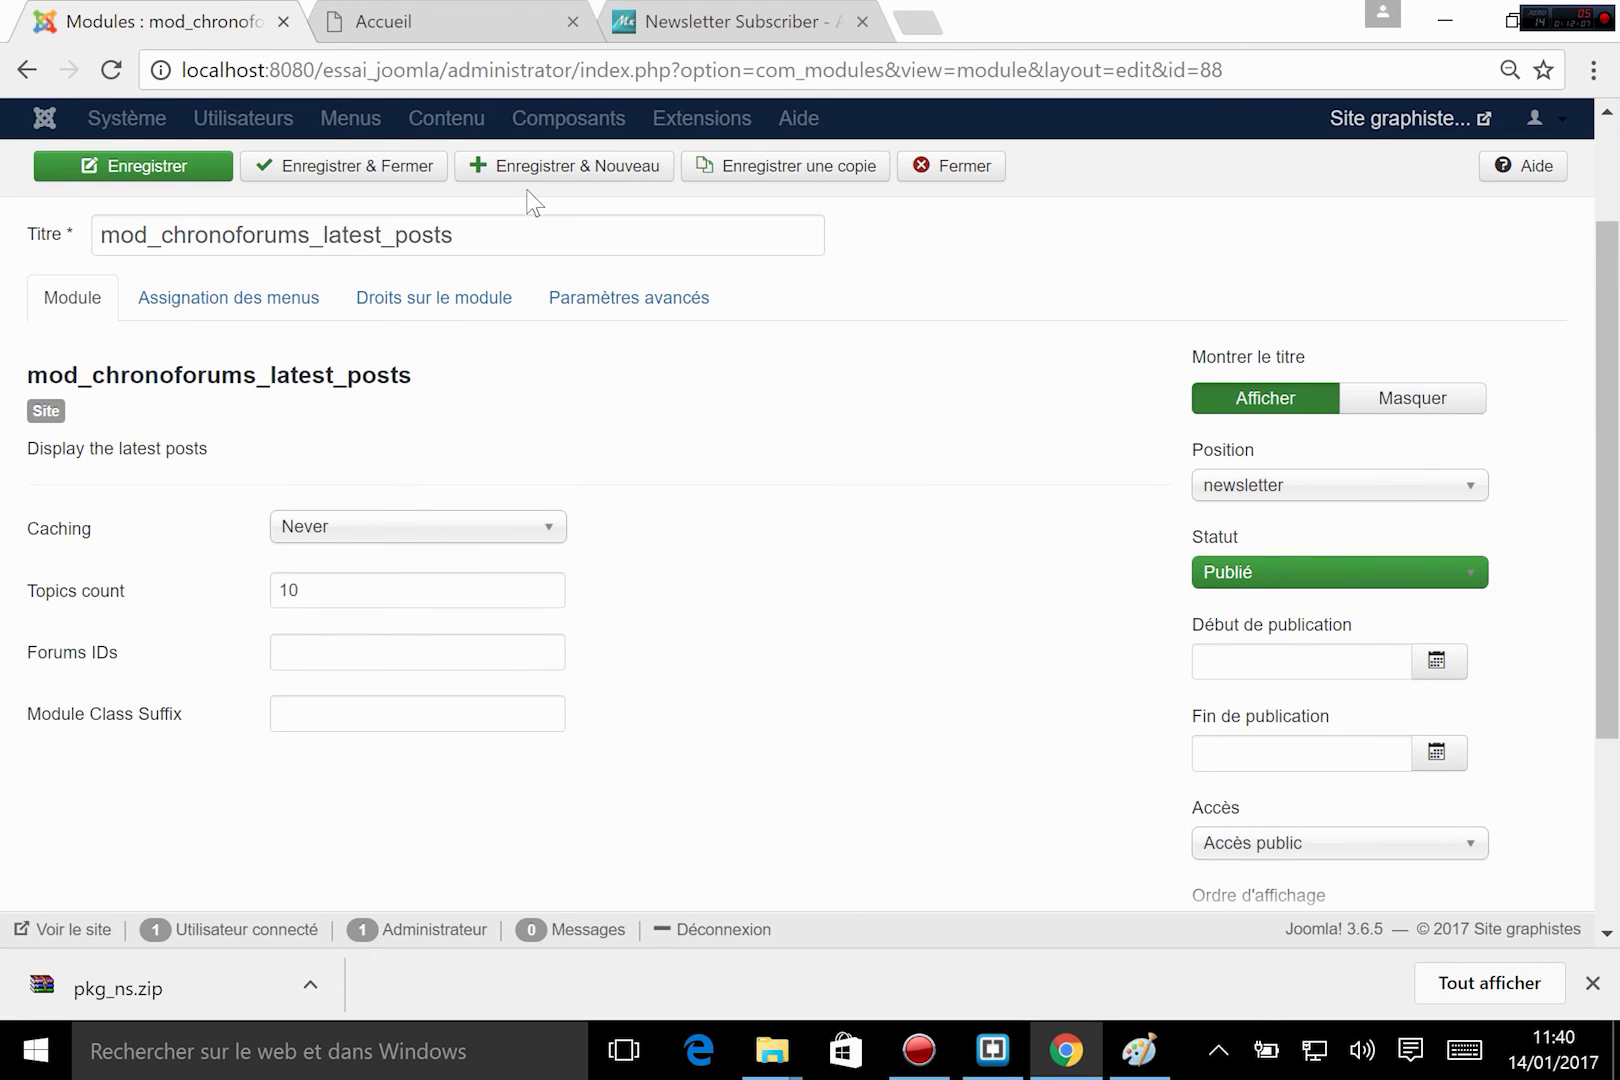
pyautogui.click(184, 150)
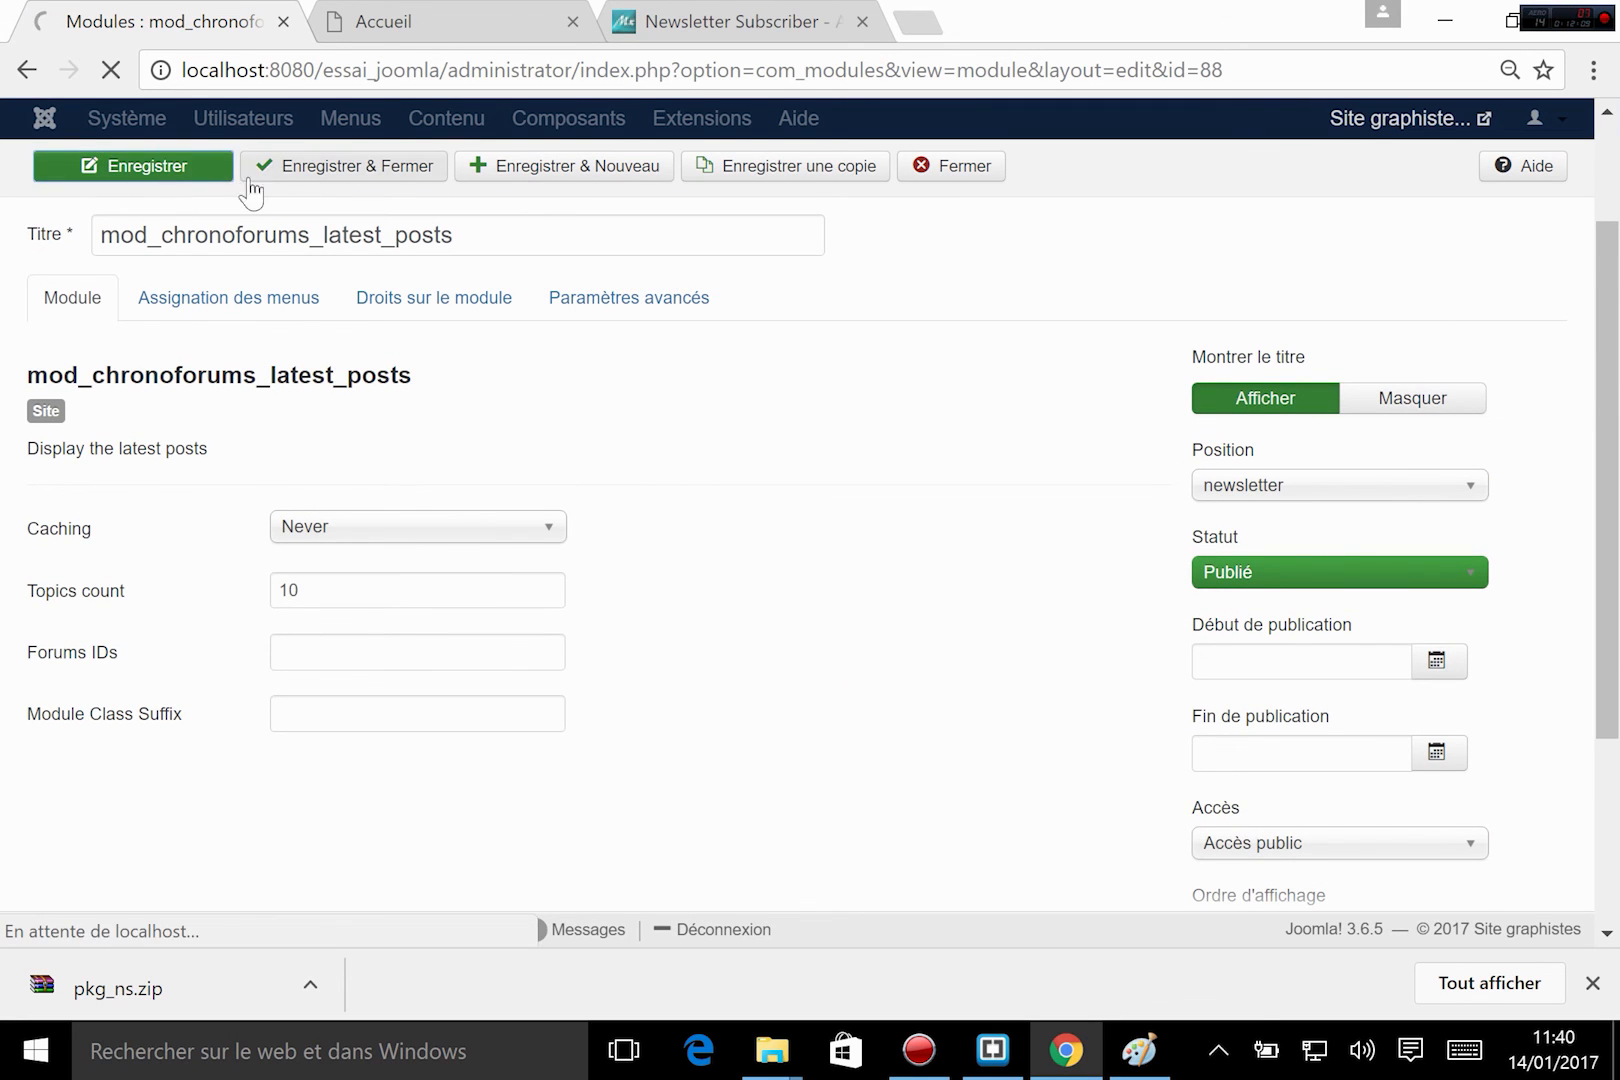
# Reload the site's home page to check the new order of the modules in the newsletter block.
pyautogui.click(440, 24)
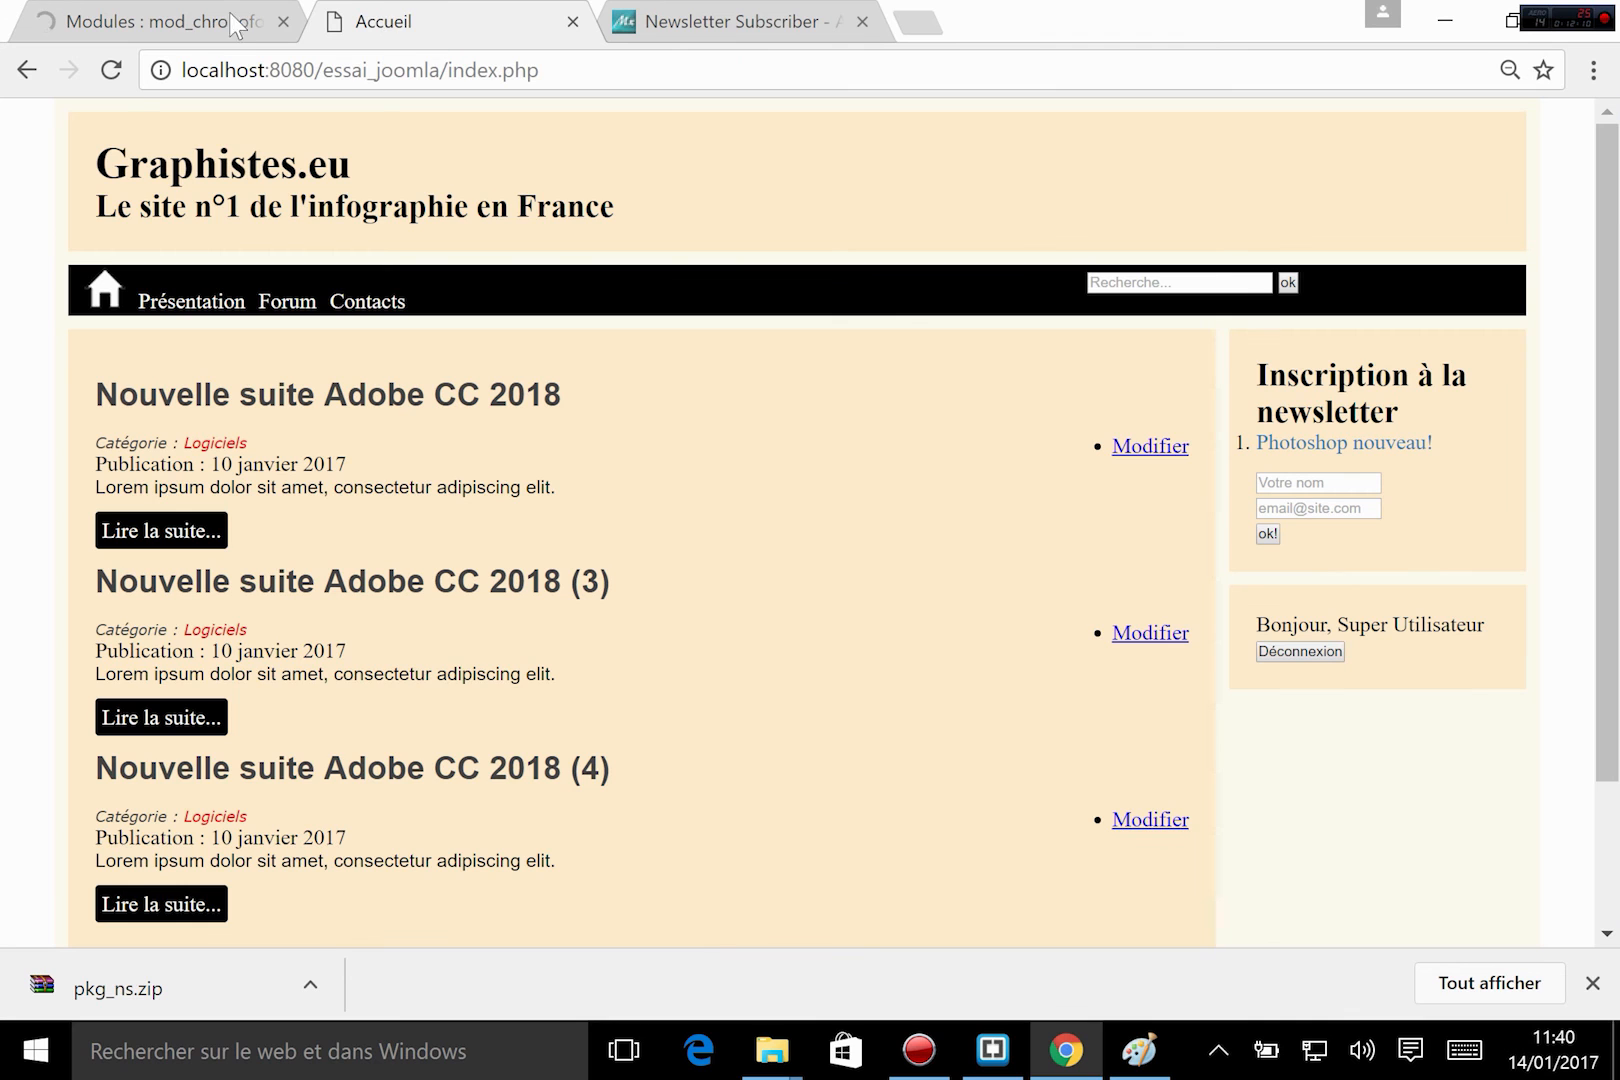
pyautogui.click(76, 28)
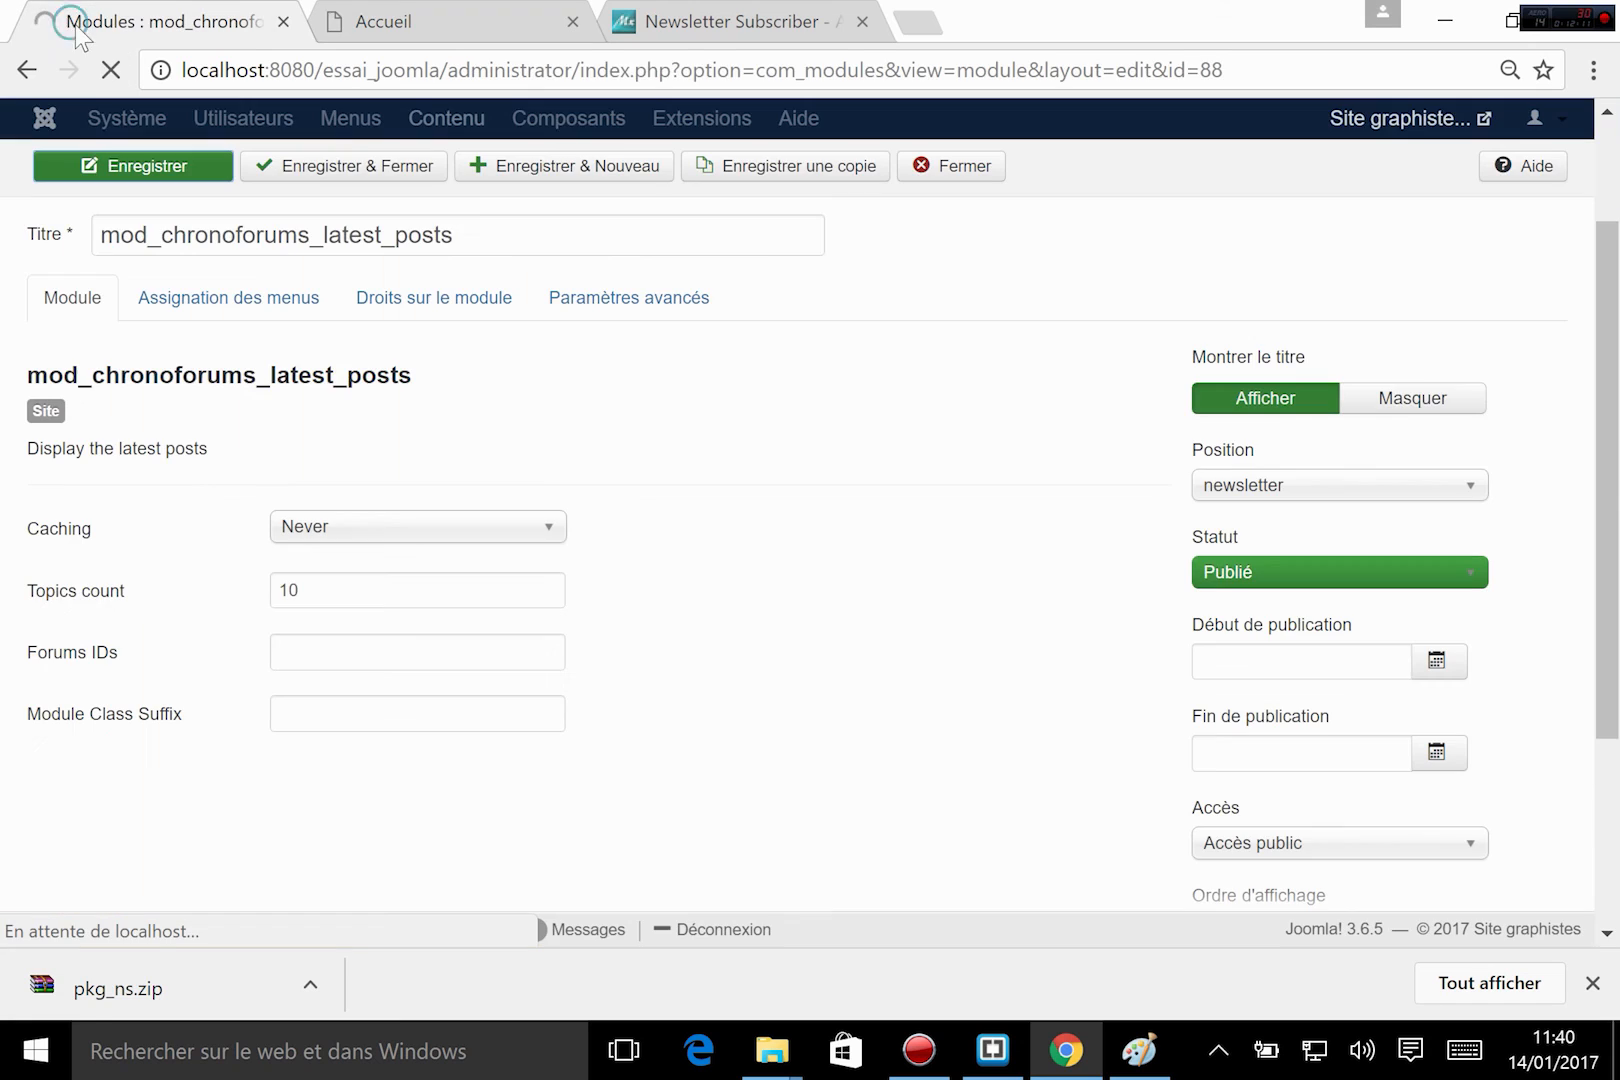
pyautogui.click(414, 11)
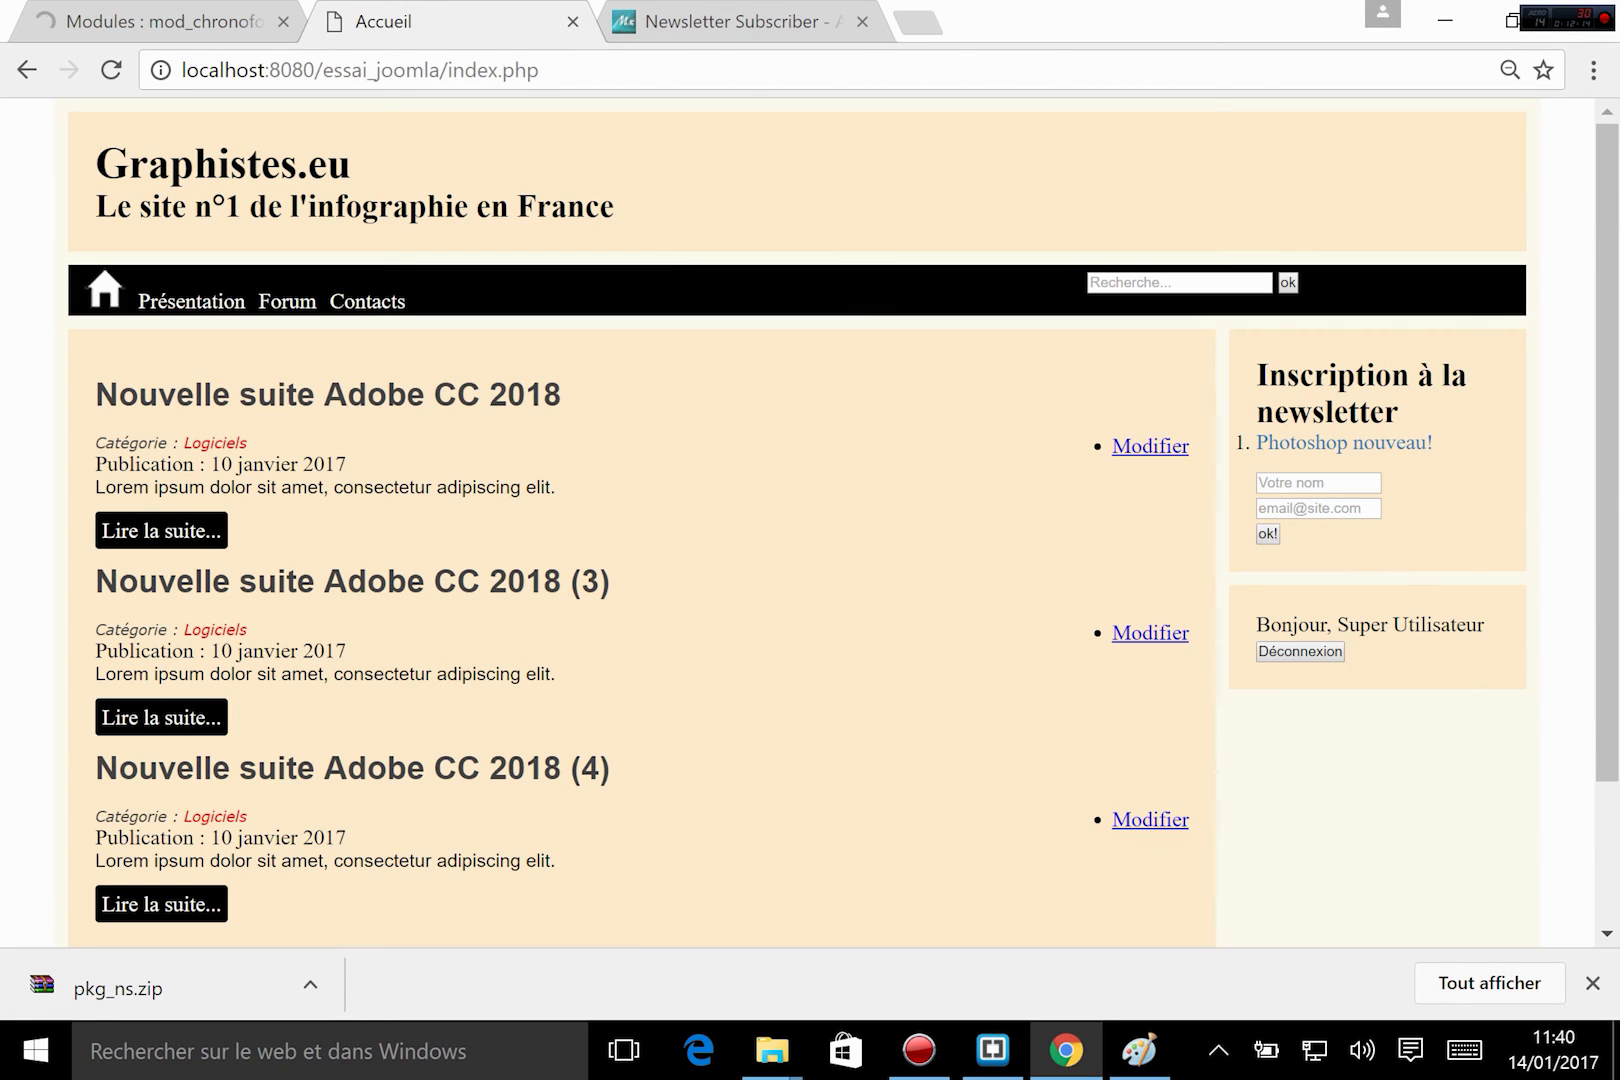
pyautogui.click(115, 72)
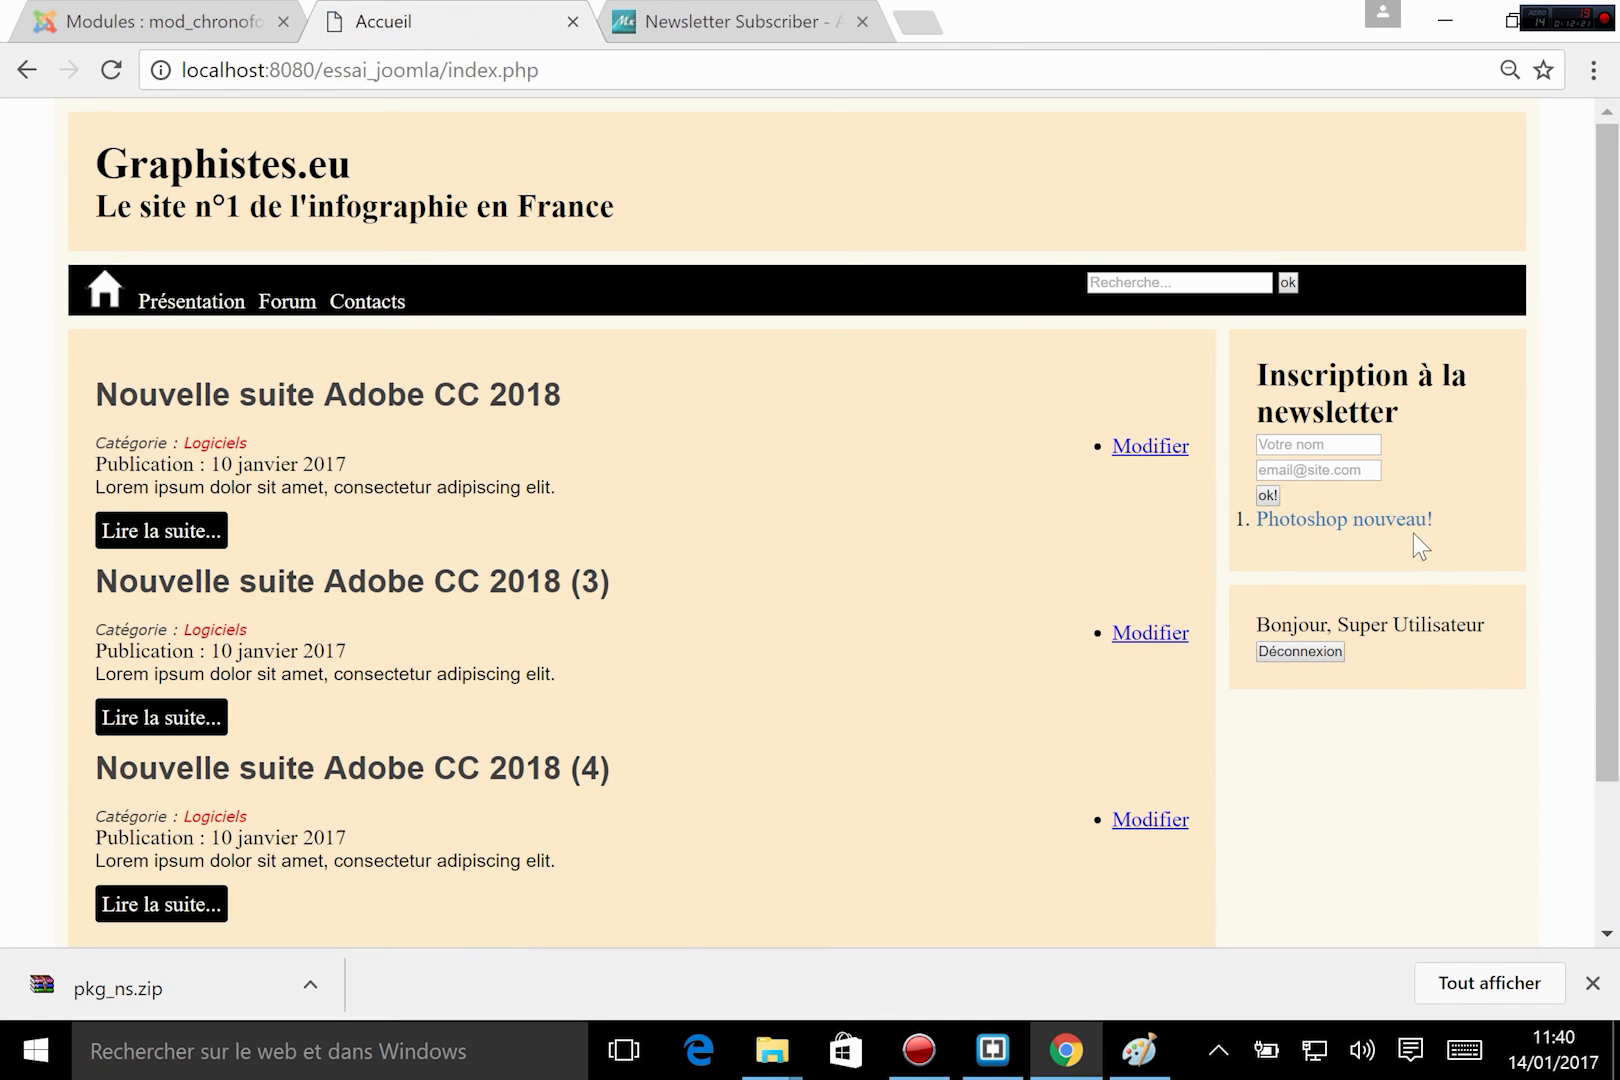
# Inspect the code of the "Photoshop nouveau!" link and select its enclosing div with the classes gbs3 jmoddiv jmodinside.
pyautogui.rightClick(1390, 524)
pyautogui.click(1500, 483)
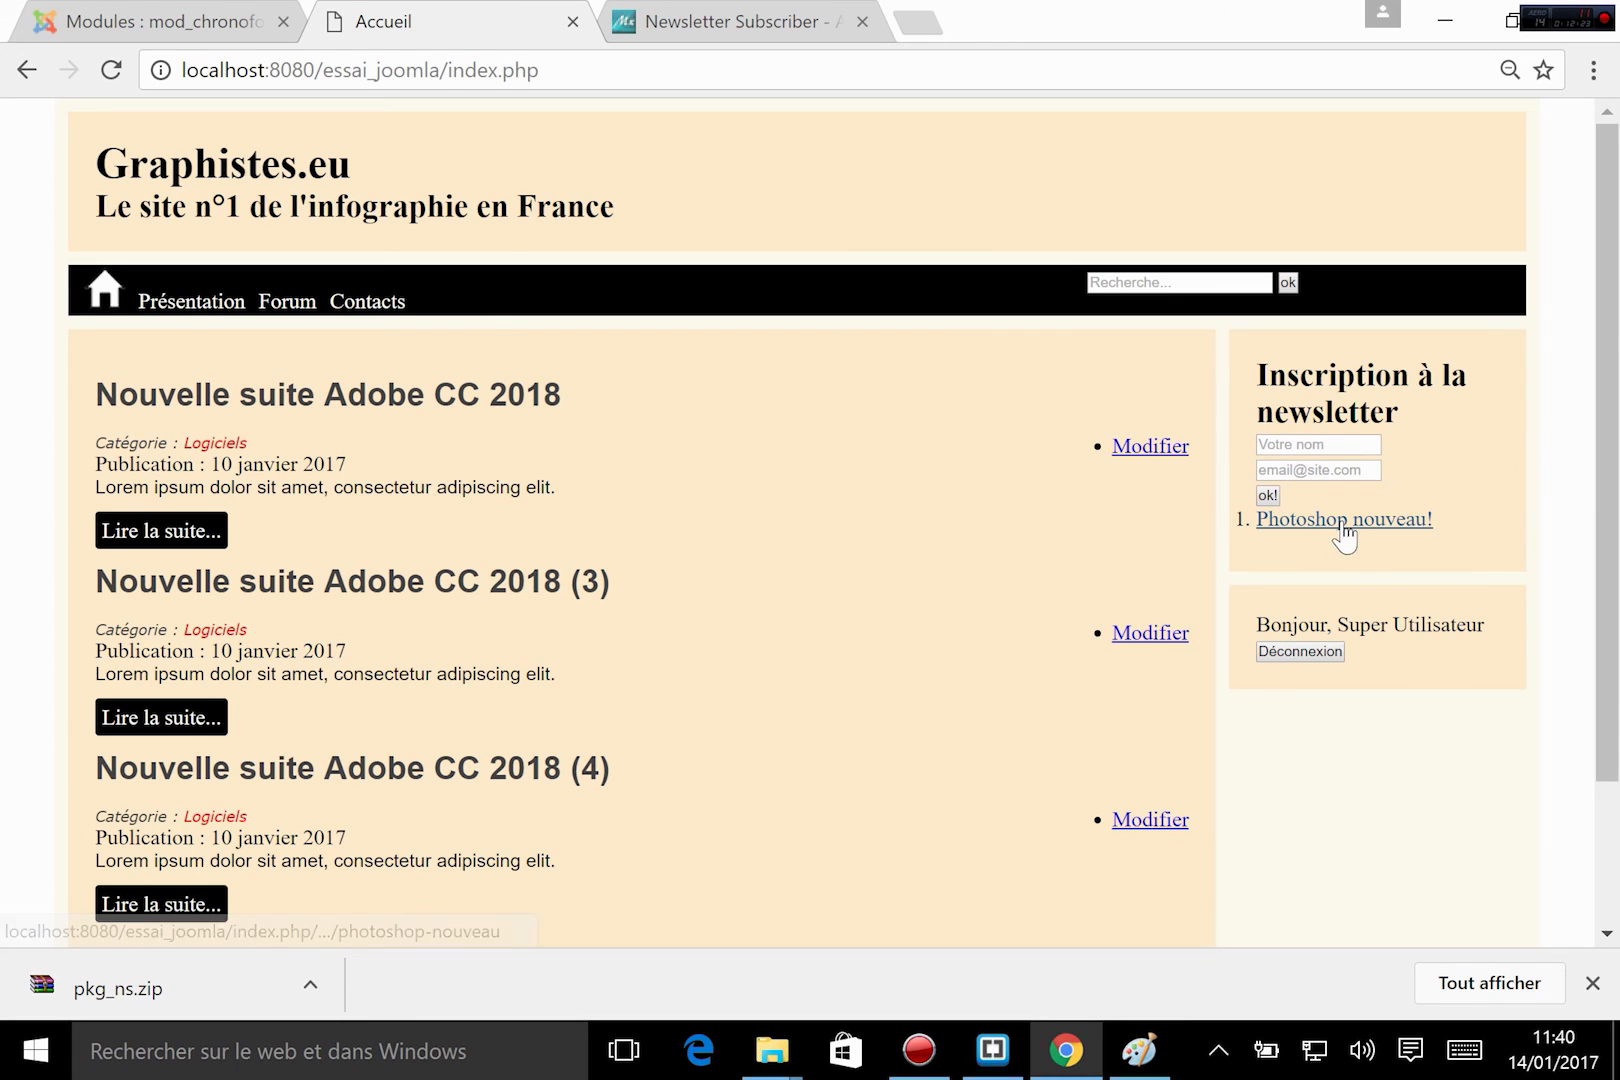
pyautogui.rightClick(1345, 535)
pyautogui.click(1429, 413)
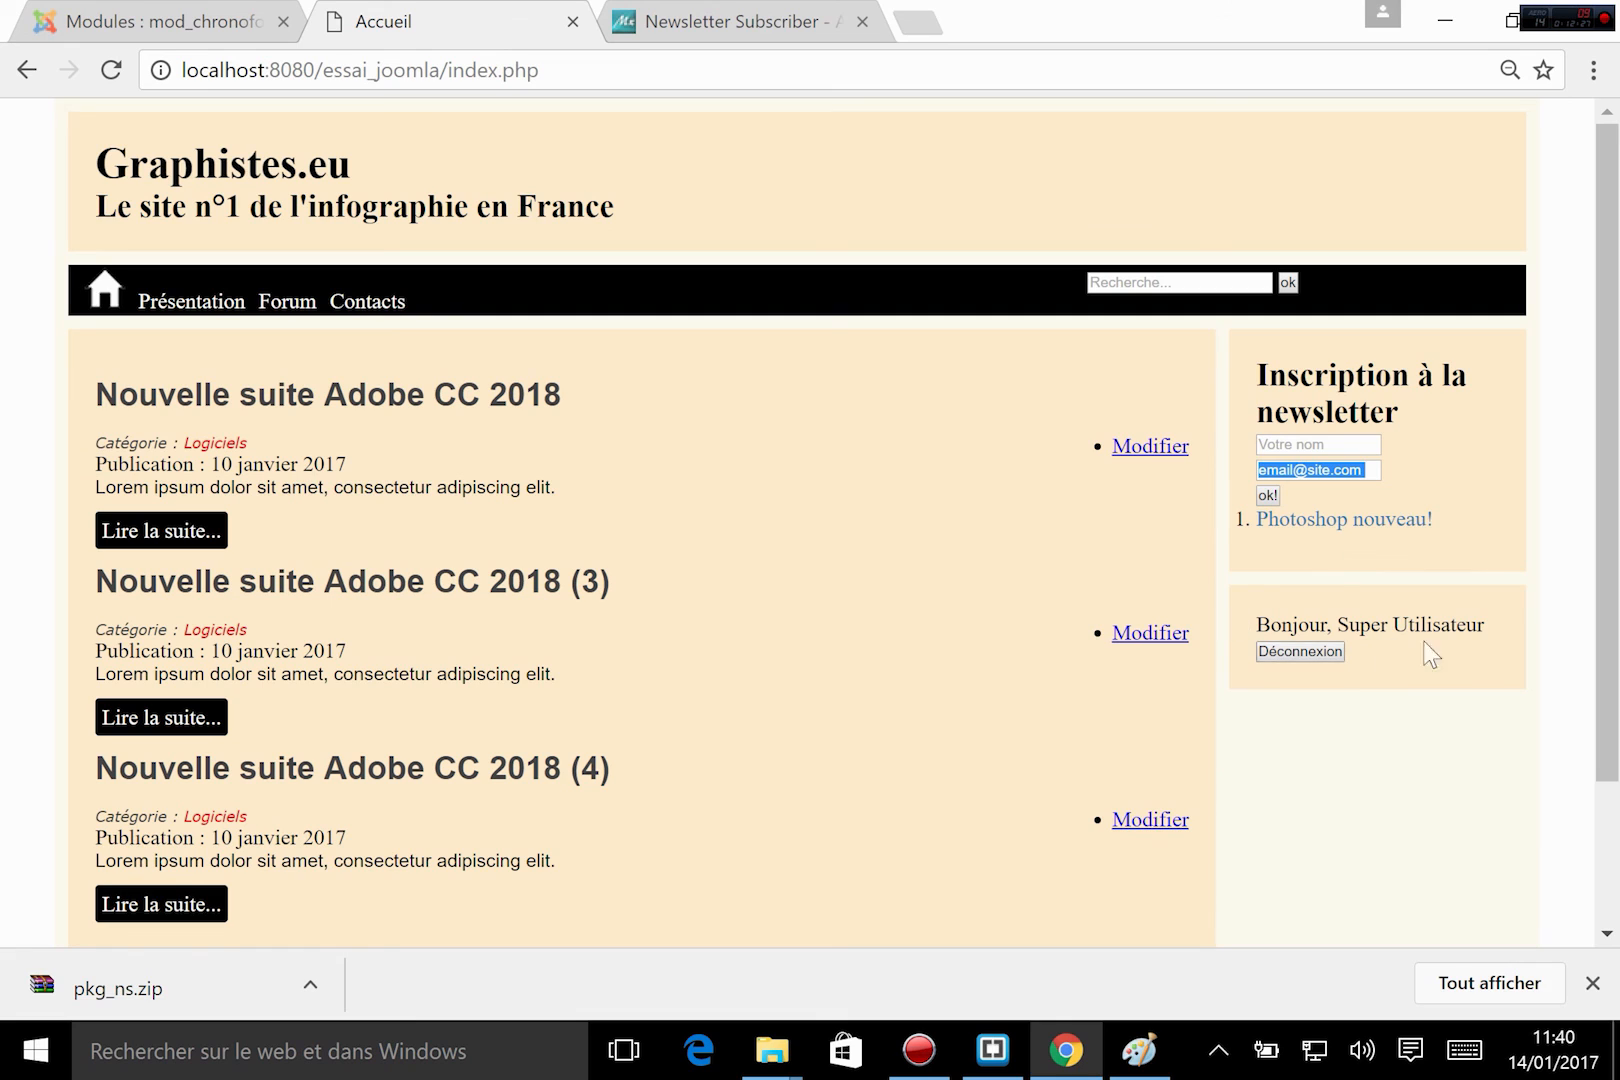
pyautogui.rightClick(1350, 530)
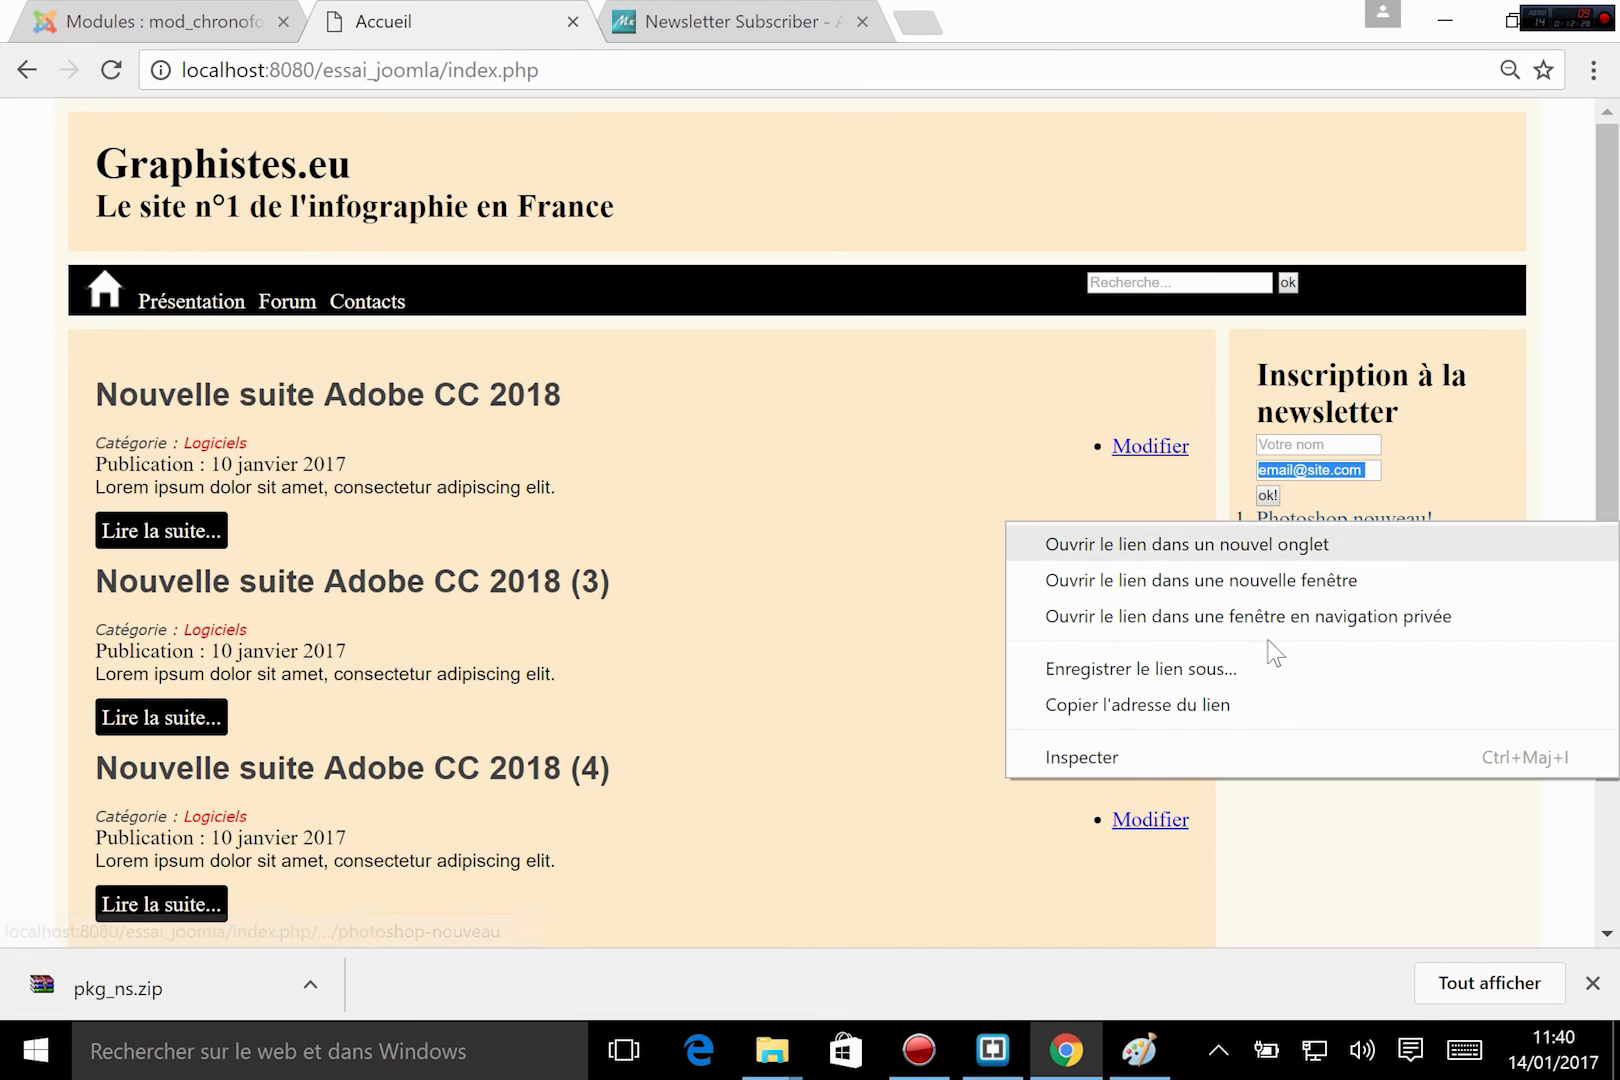
pyautogui.click(1143, 760)
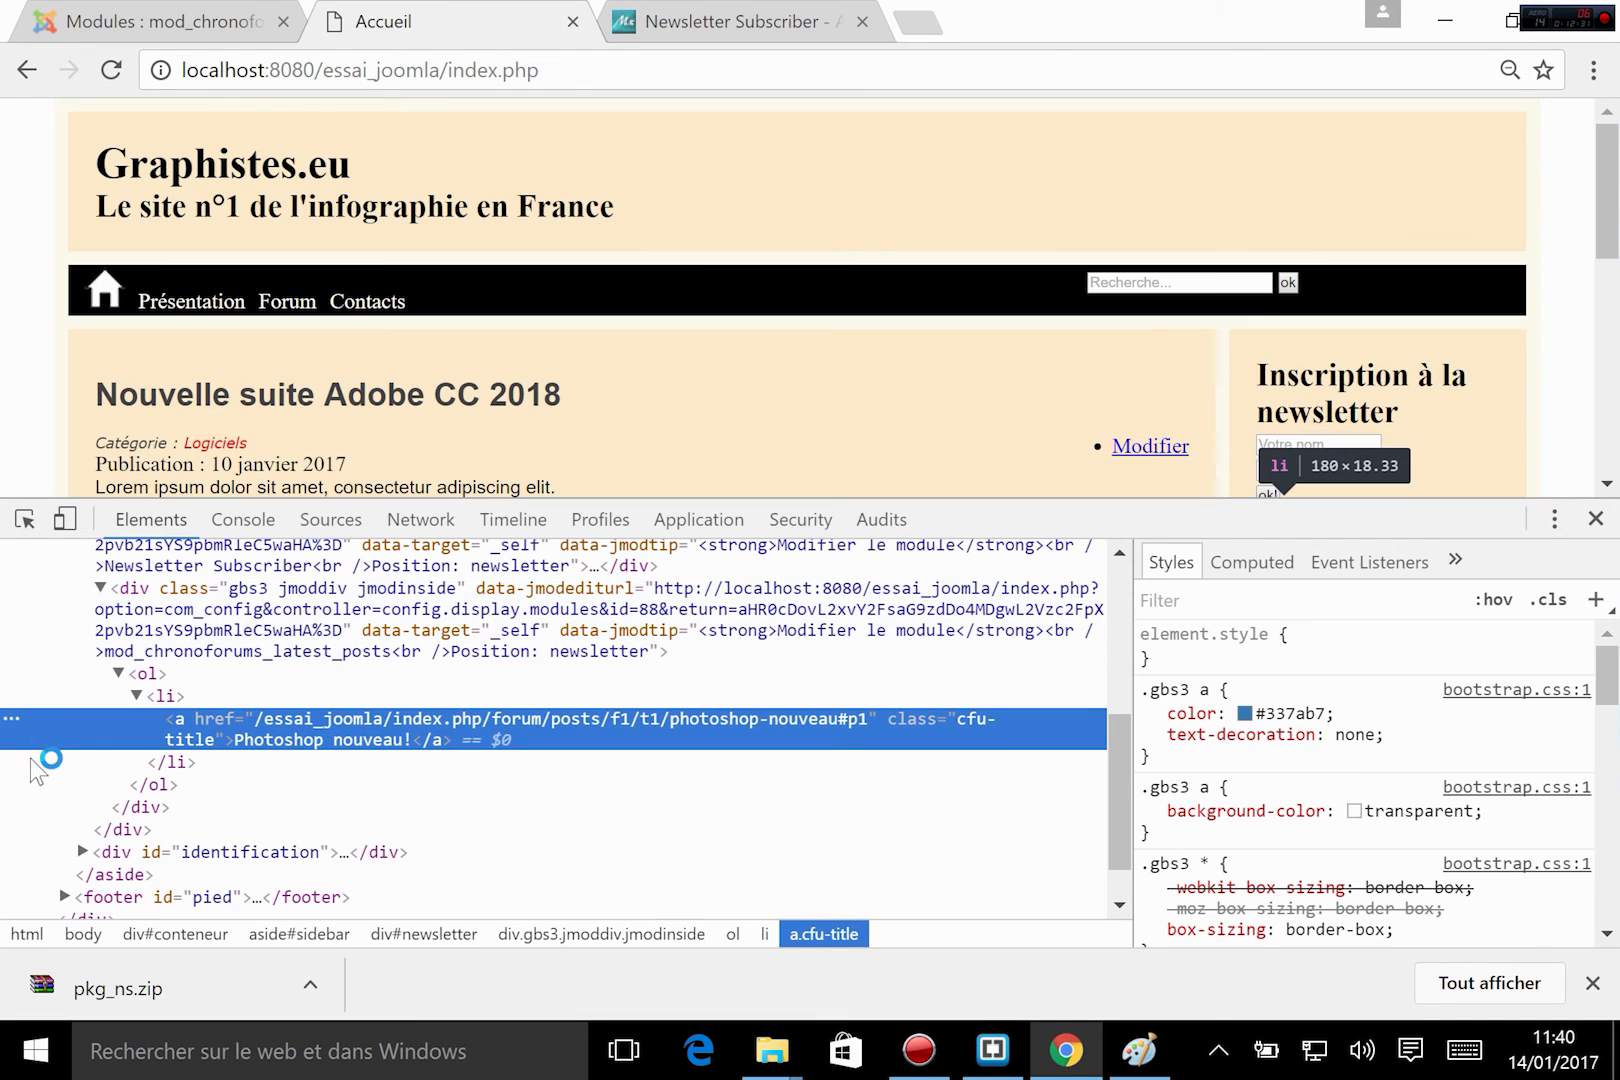
pyautogui.scroll(2, 258, 680)
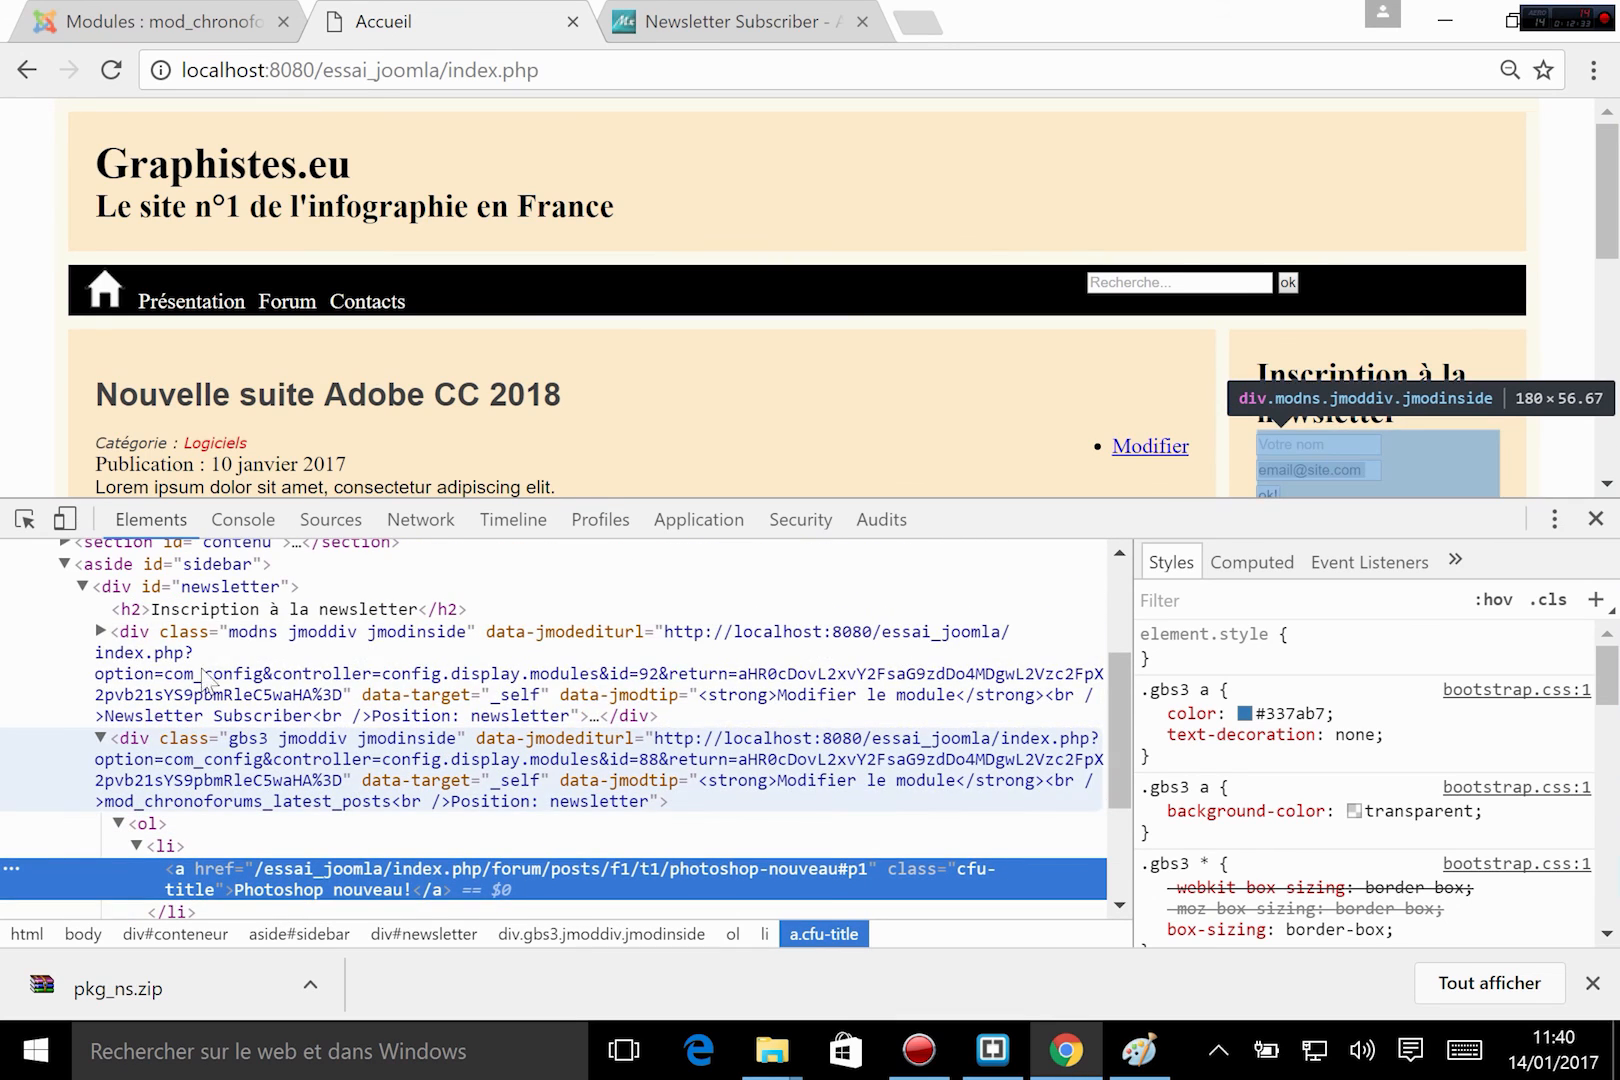
pyautogui.click(420, 752)
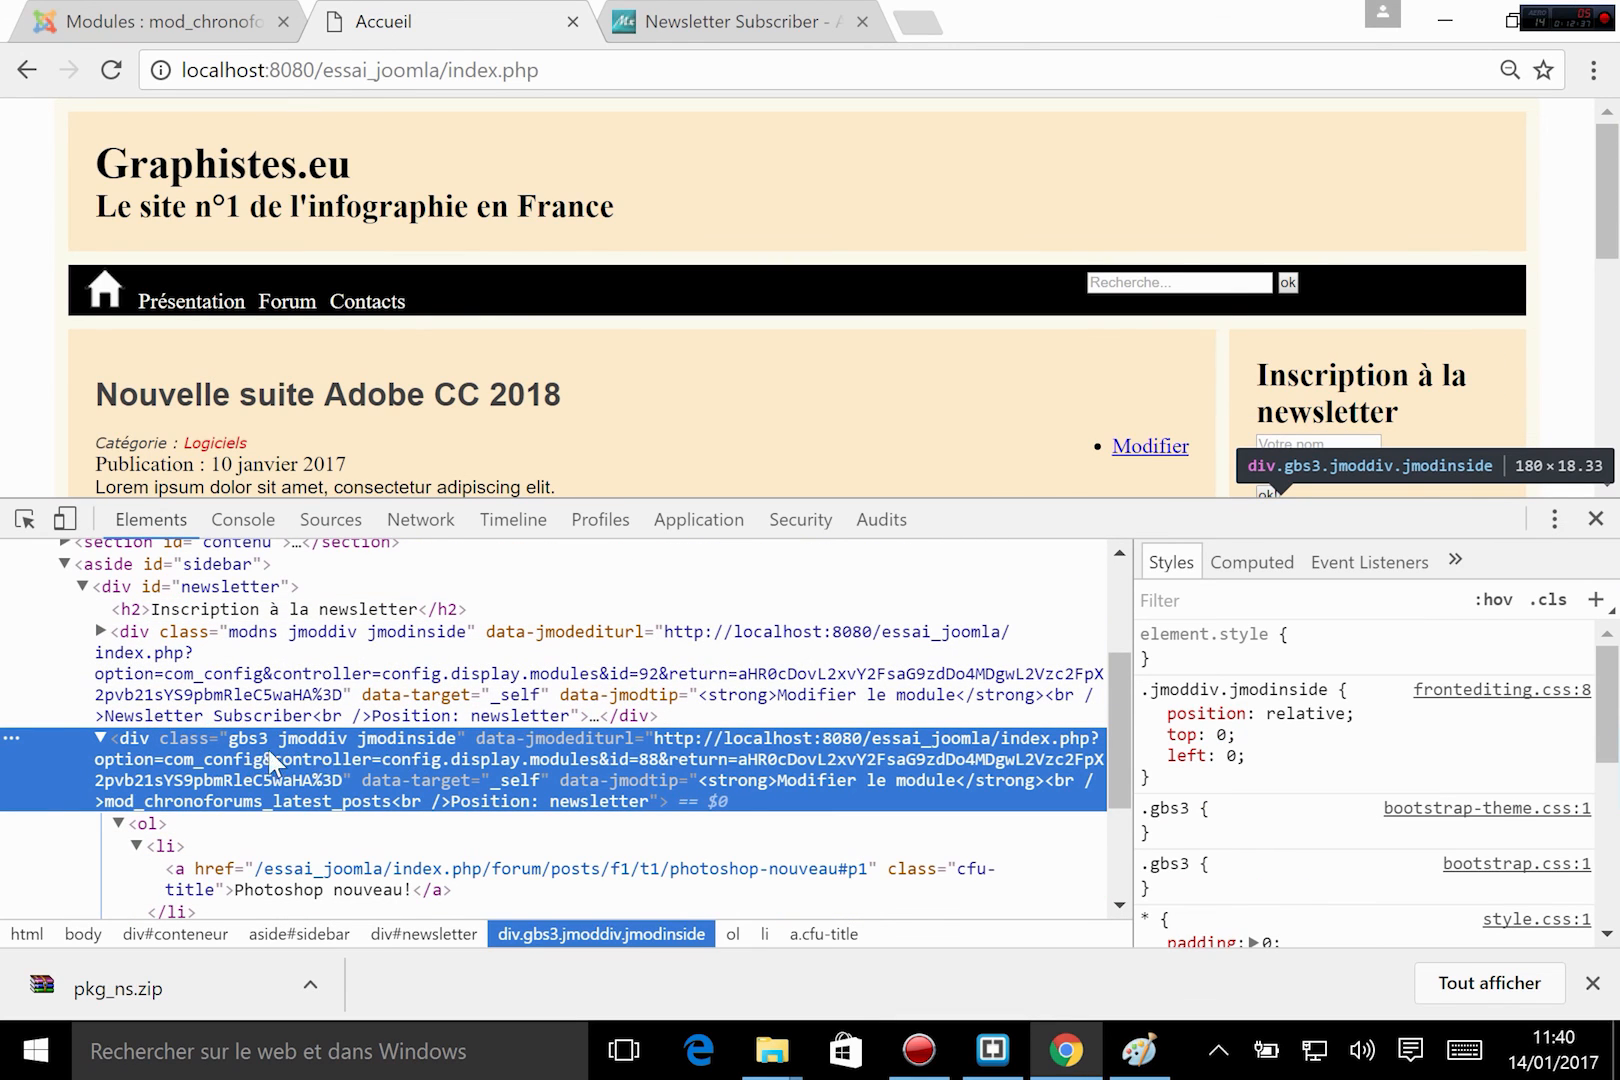
# Check the gbs3 class on the latest posts module's div, close the developer tools and view the template's index.php in Brackets.
pyautogui.doubleClick(250, 750)
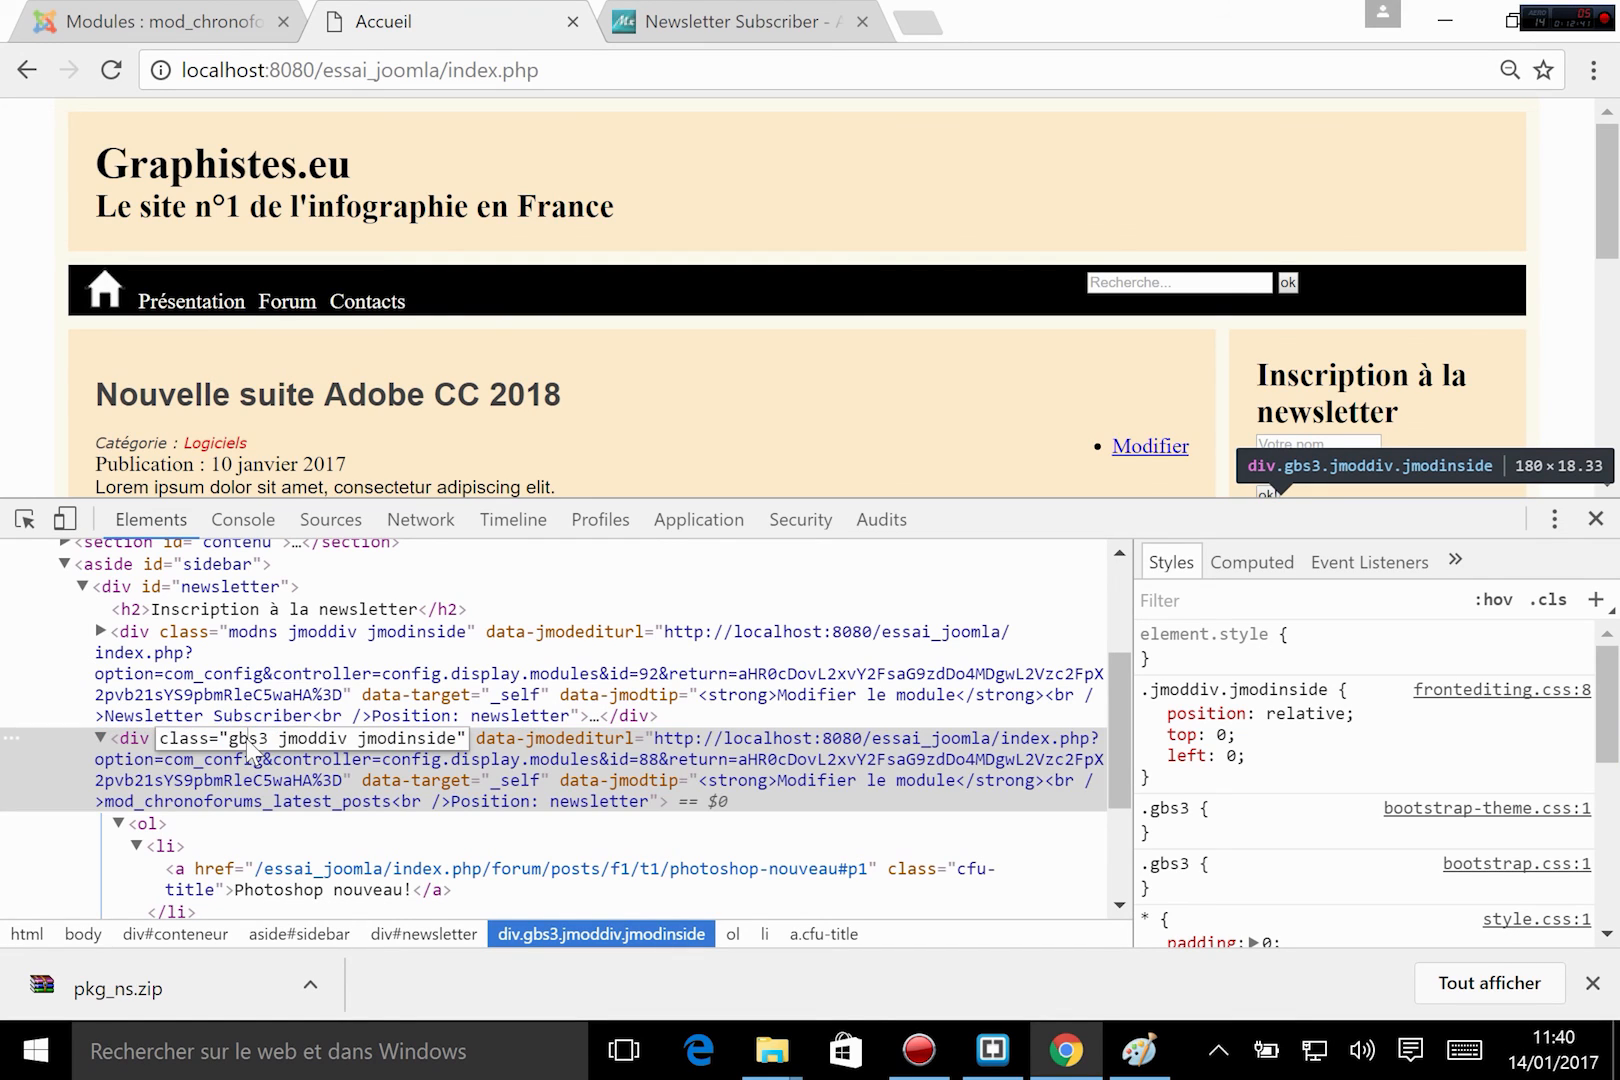
pyautogui.moveTo(267, 745); pyautogui.dragTo(231, 746)
pyautogui.click(1595, 518)
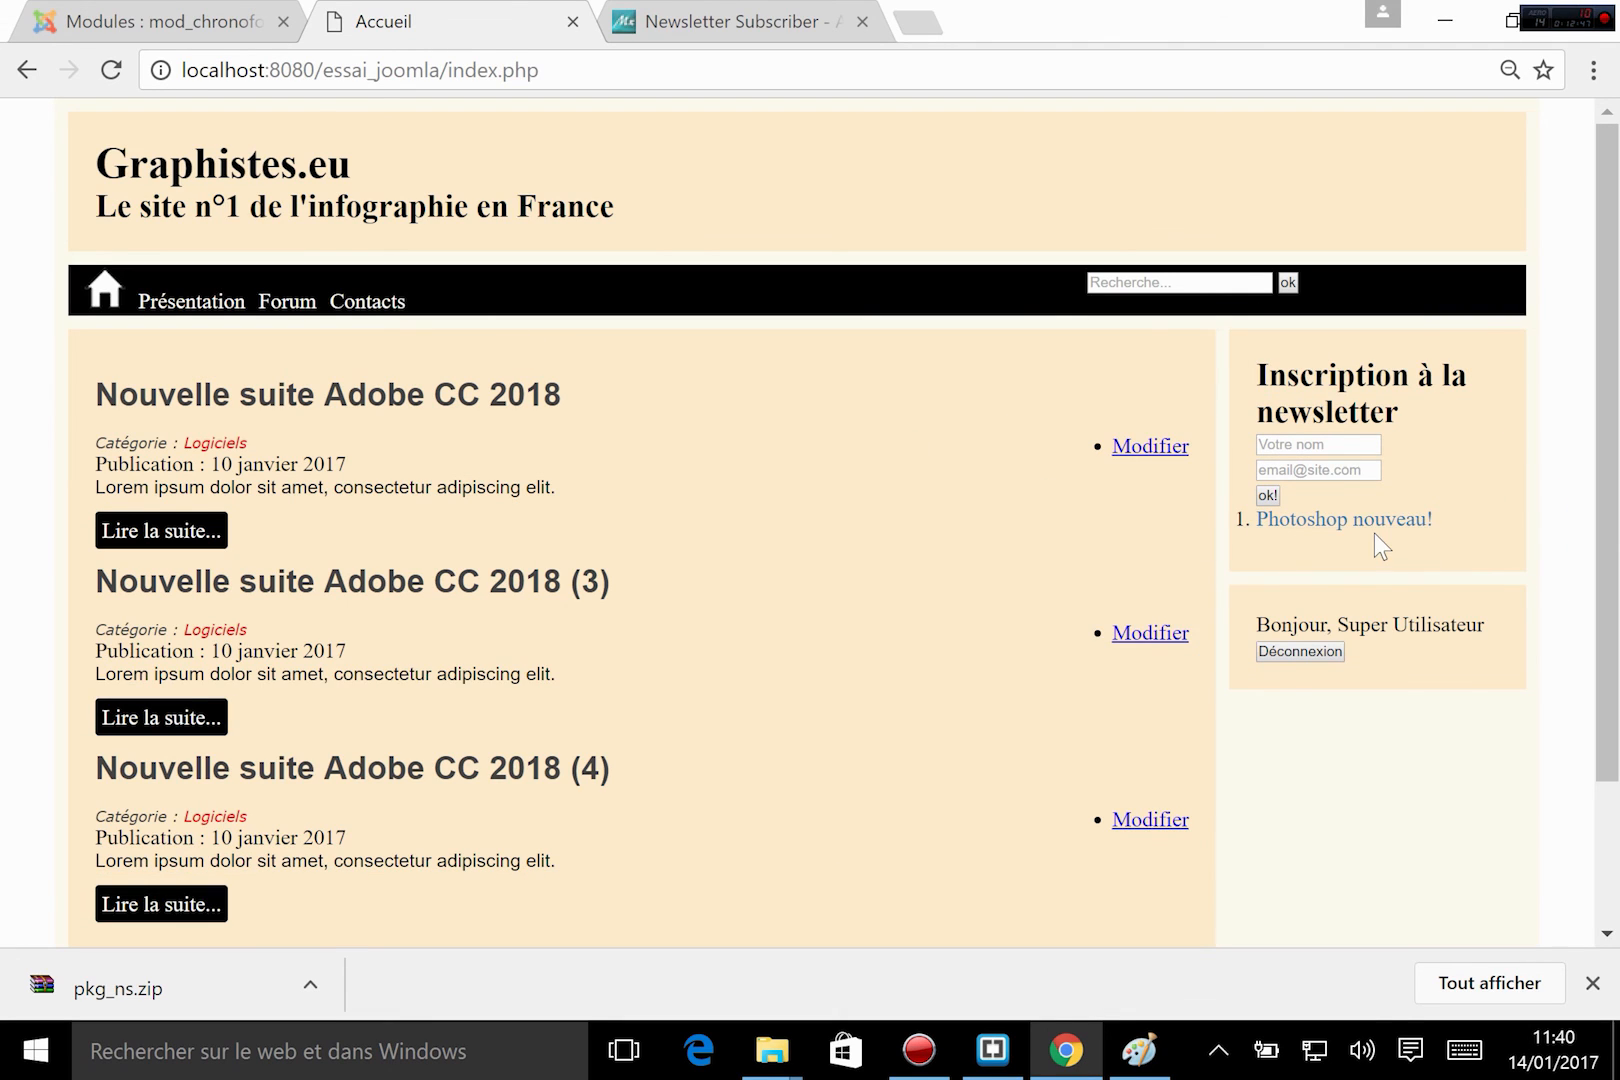
pyautogui.click(995, 1052)
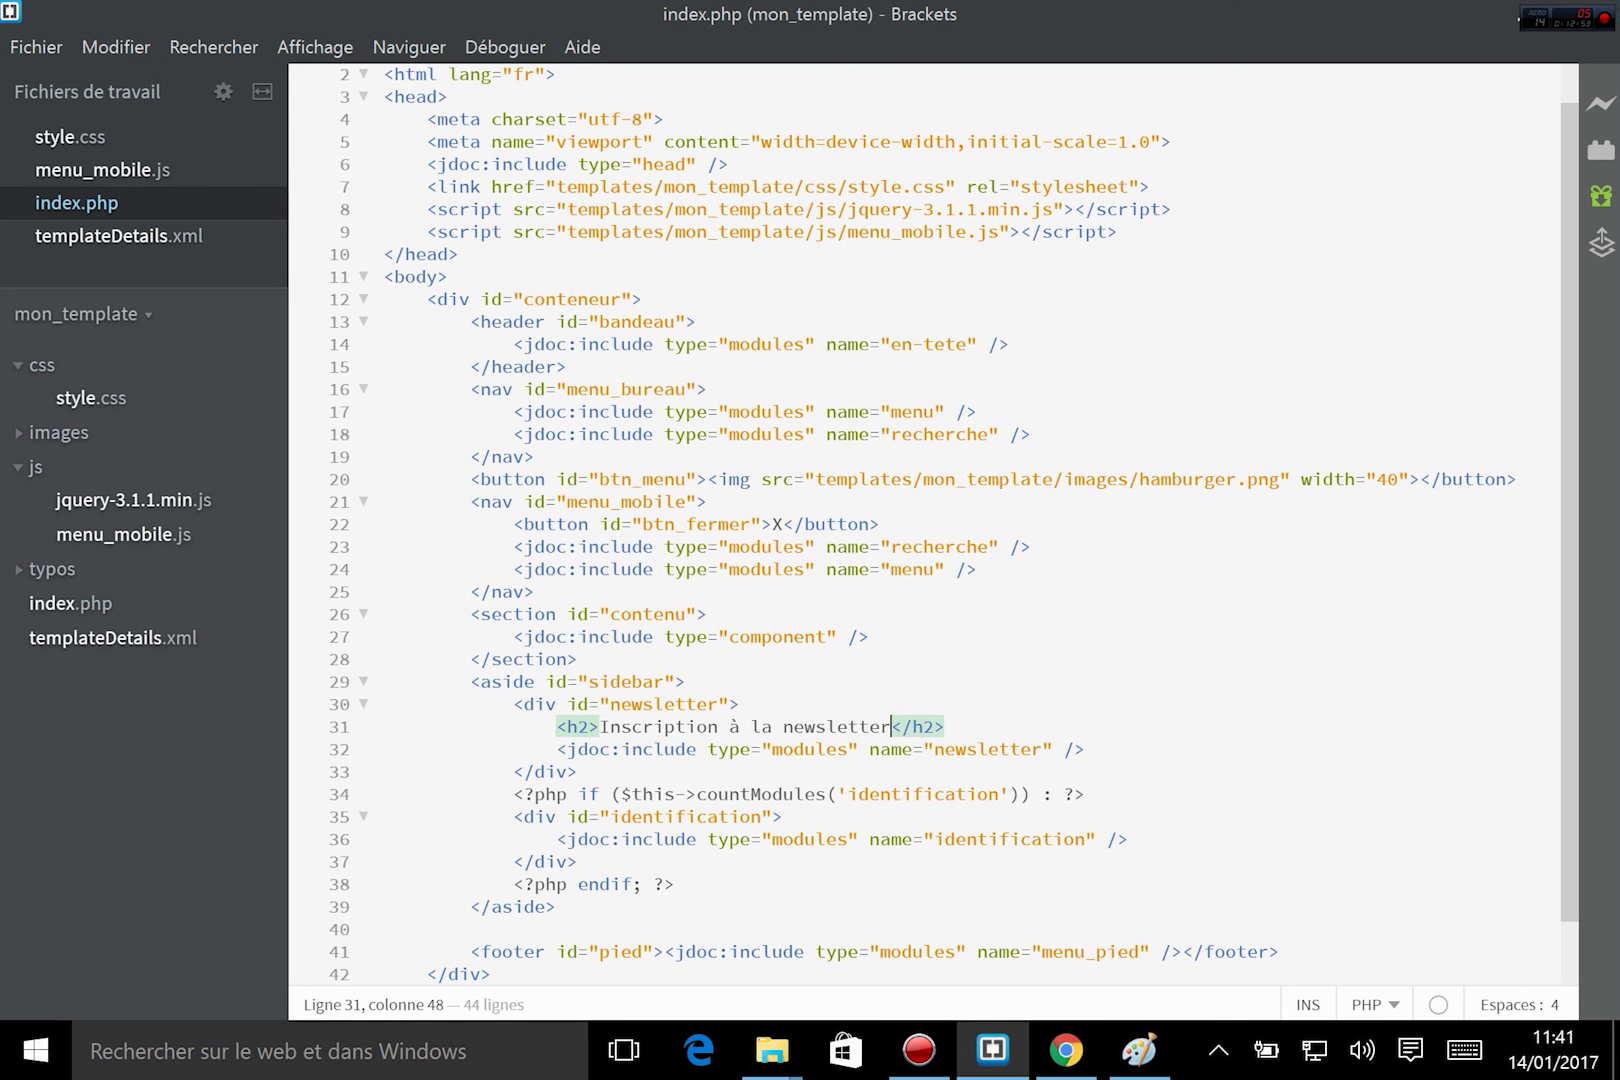
pyautogui.click(1066, 1050)
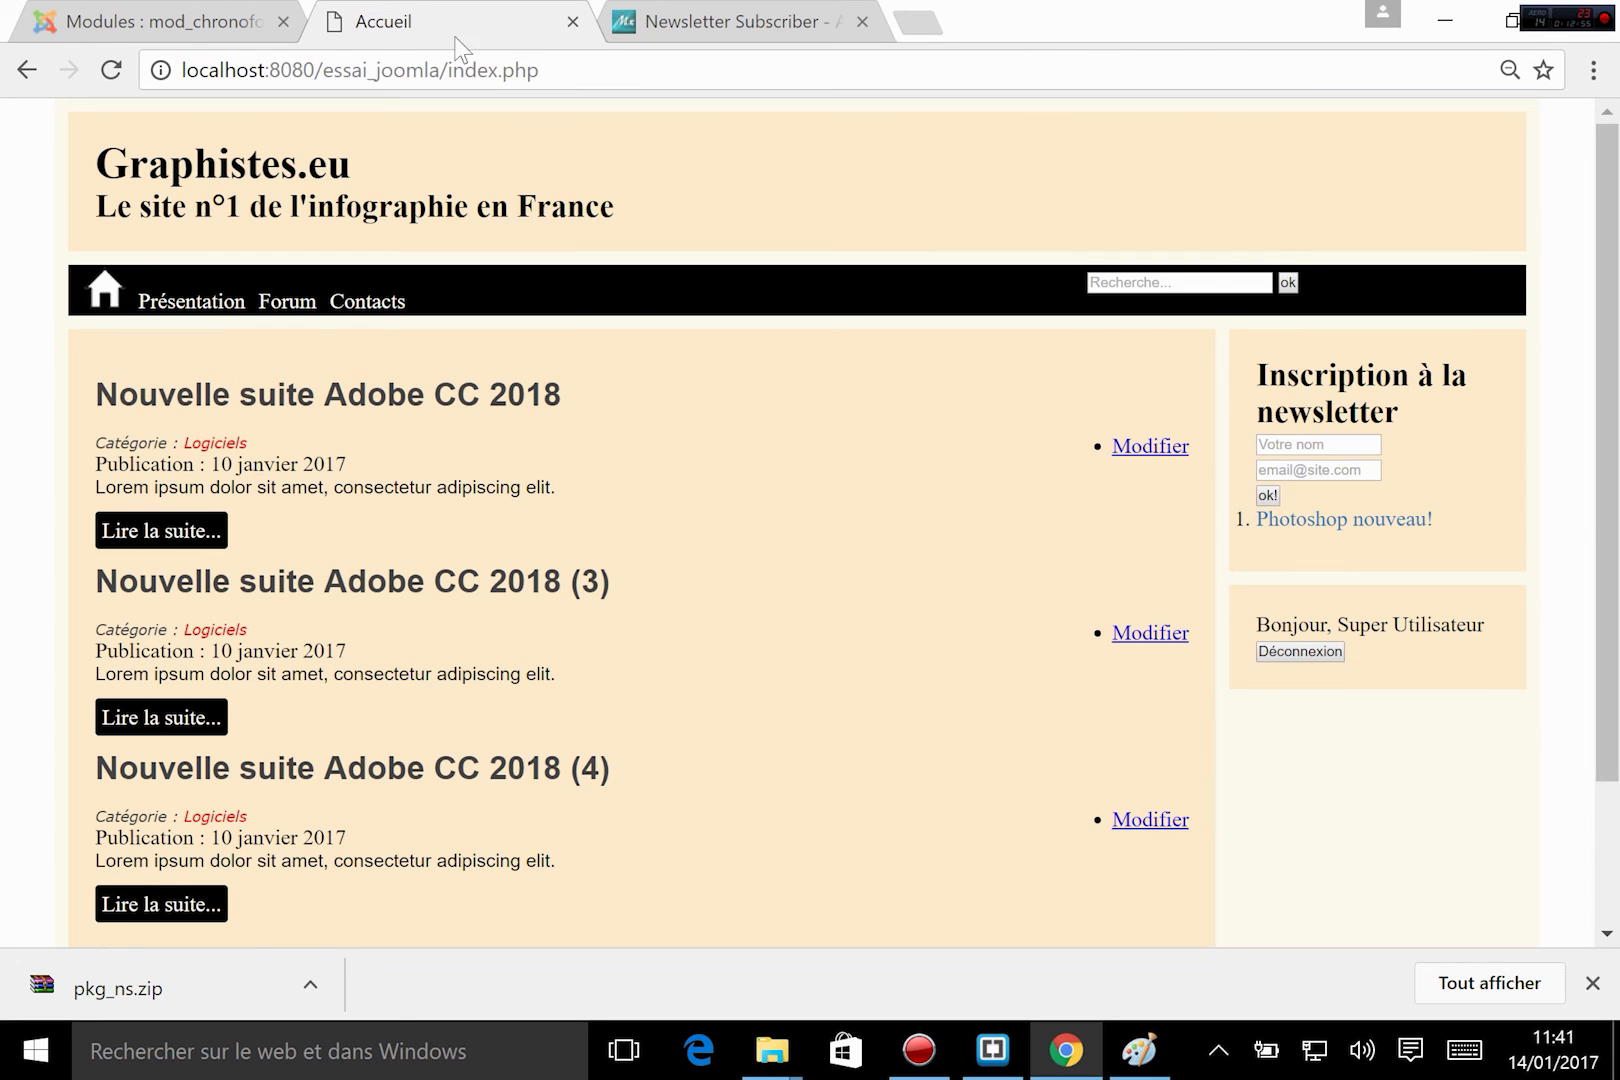
# Set the latest posts module's status to "Non publié", save and close it, and reload the site's home page.
pyautogui.click(213, 20)
pyautogui.click(1288, 742)
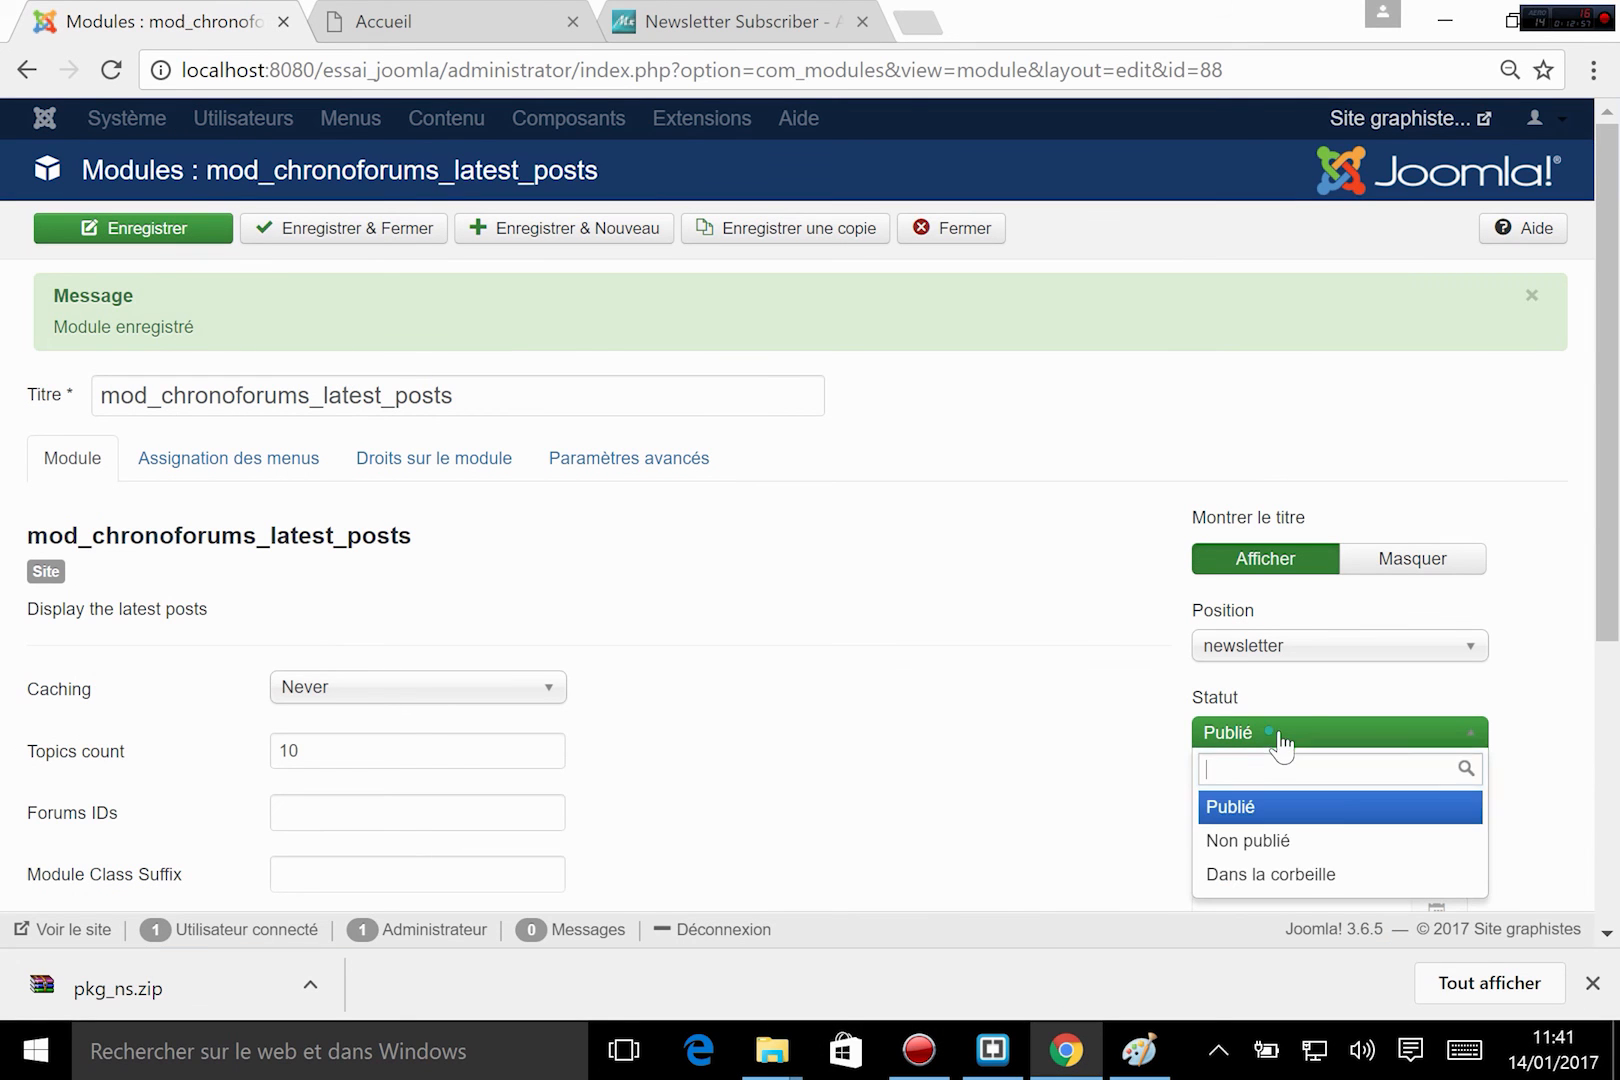
pyautogui.click(1238, 843)
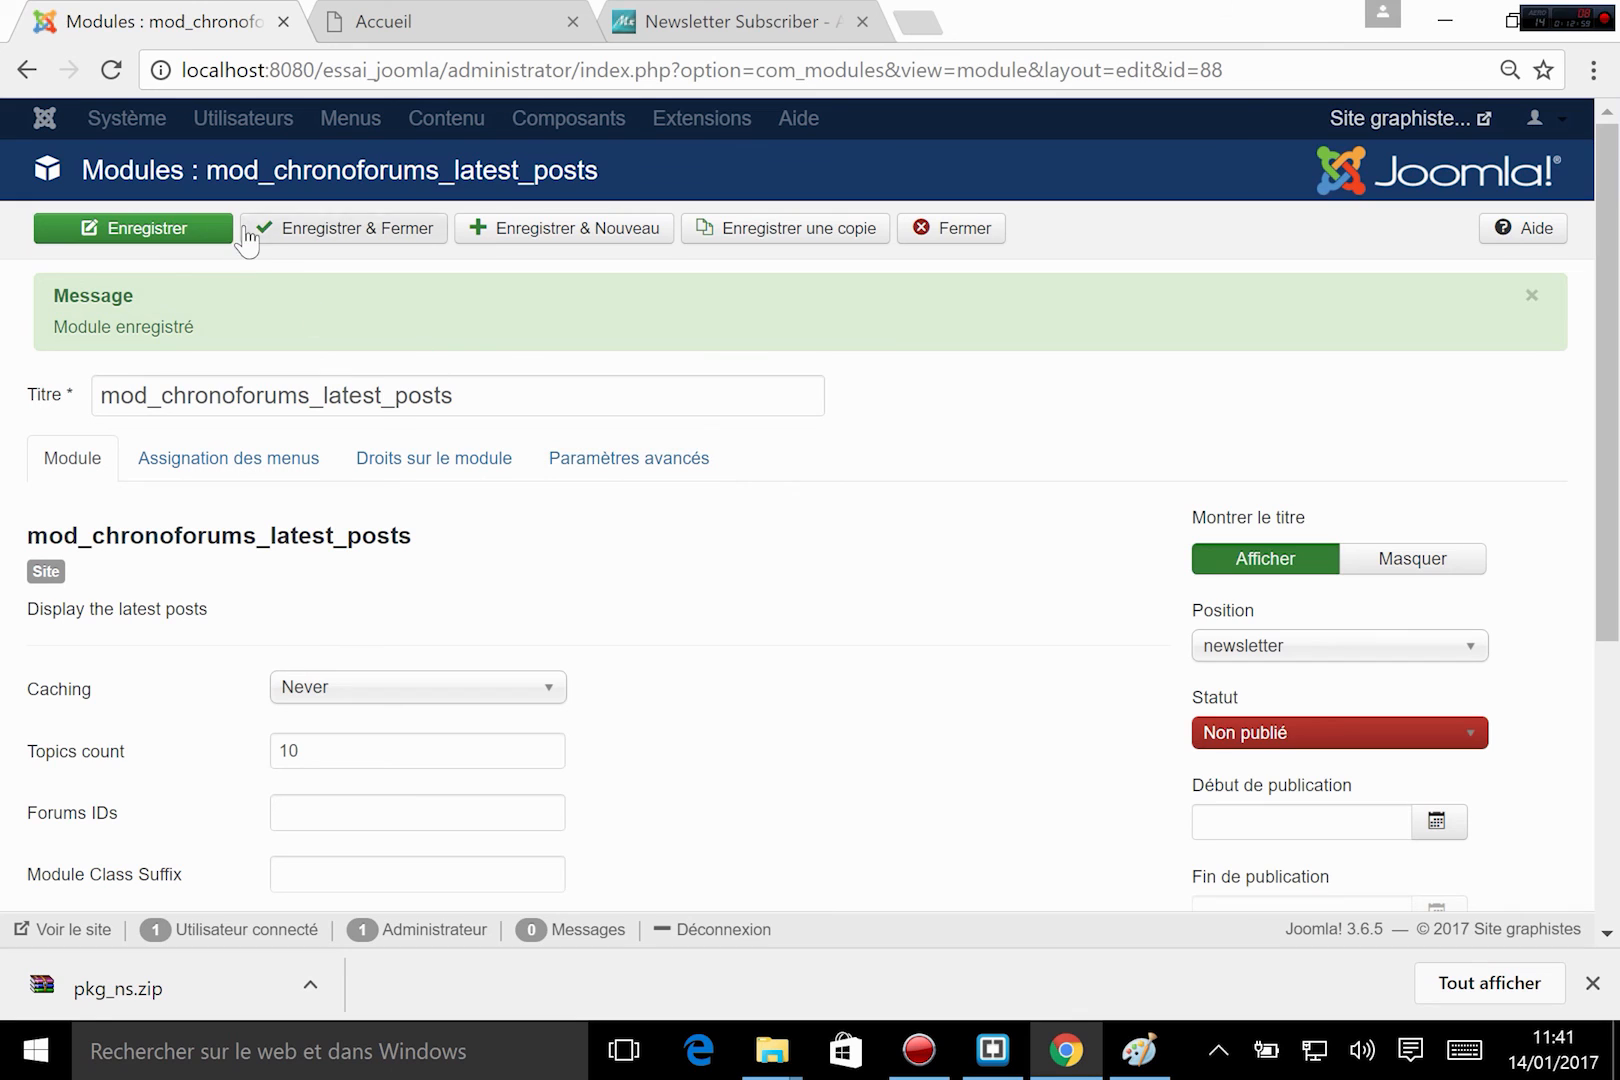
pyautogui.click(340, 232)
pyautogui.click(333, 22)
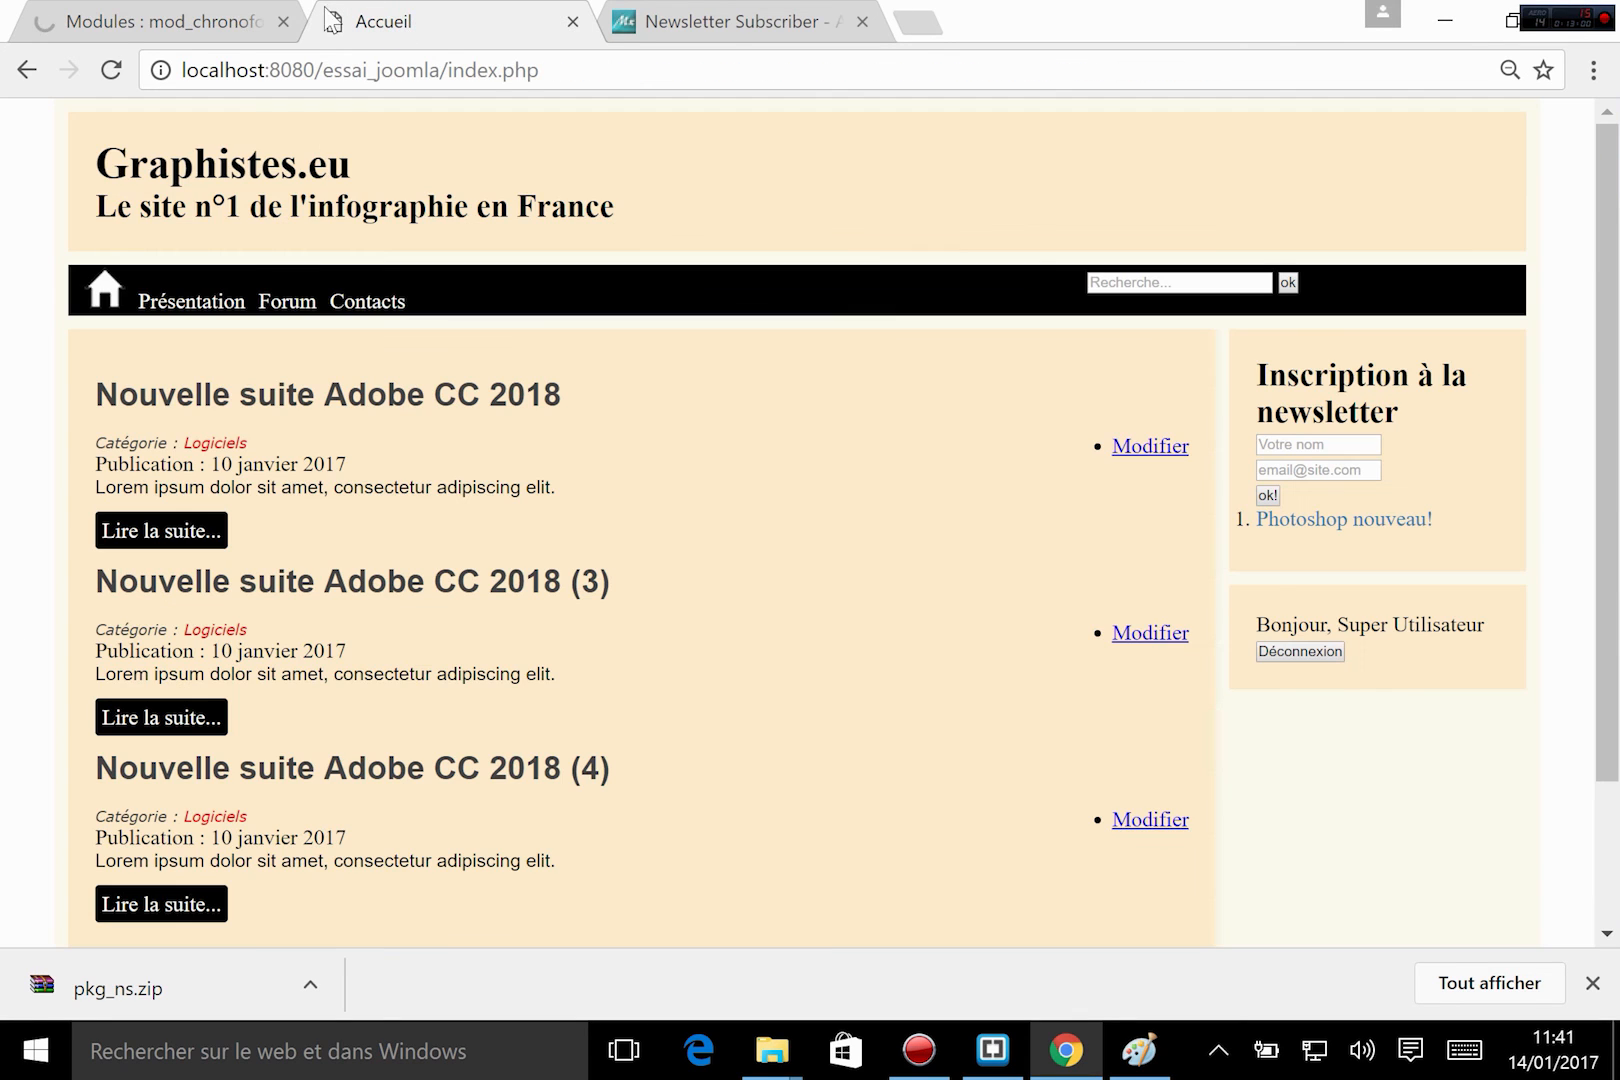
pyautogui.click(112, 70)
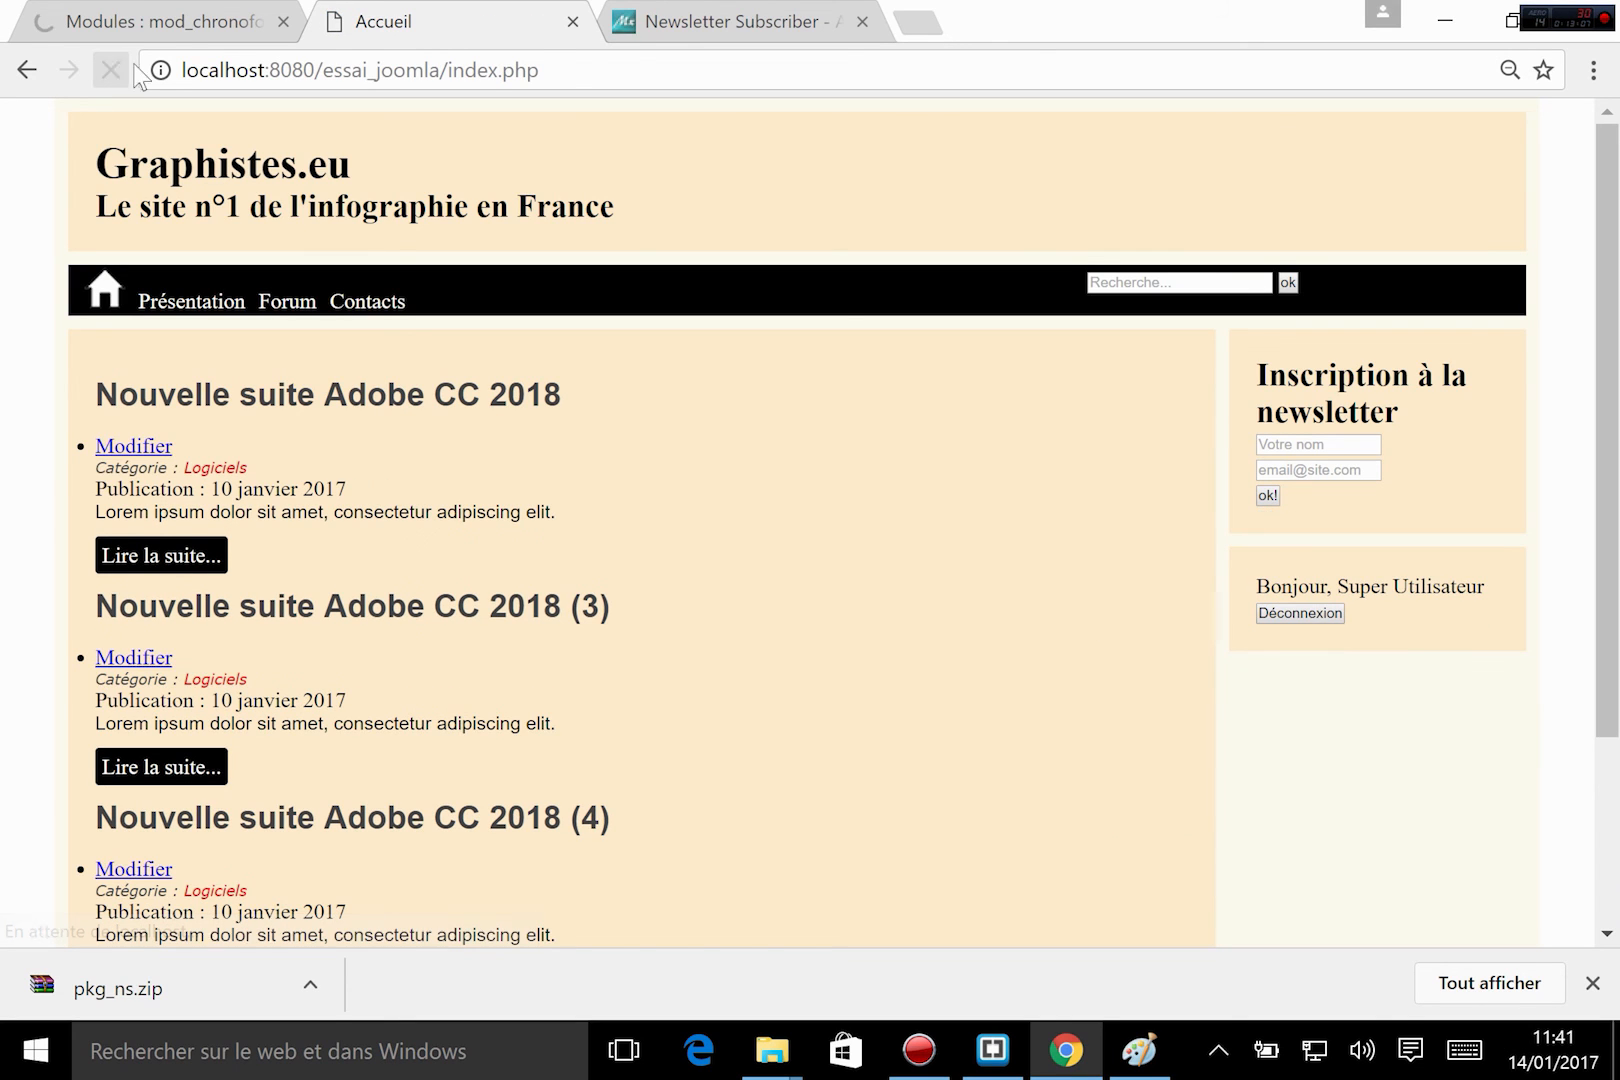
# In Brackets, review the newsletter module include in index.php and the list of positions declared in templateDetails.xml.
pyautogui.click(992, 1048)
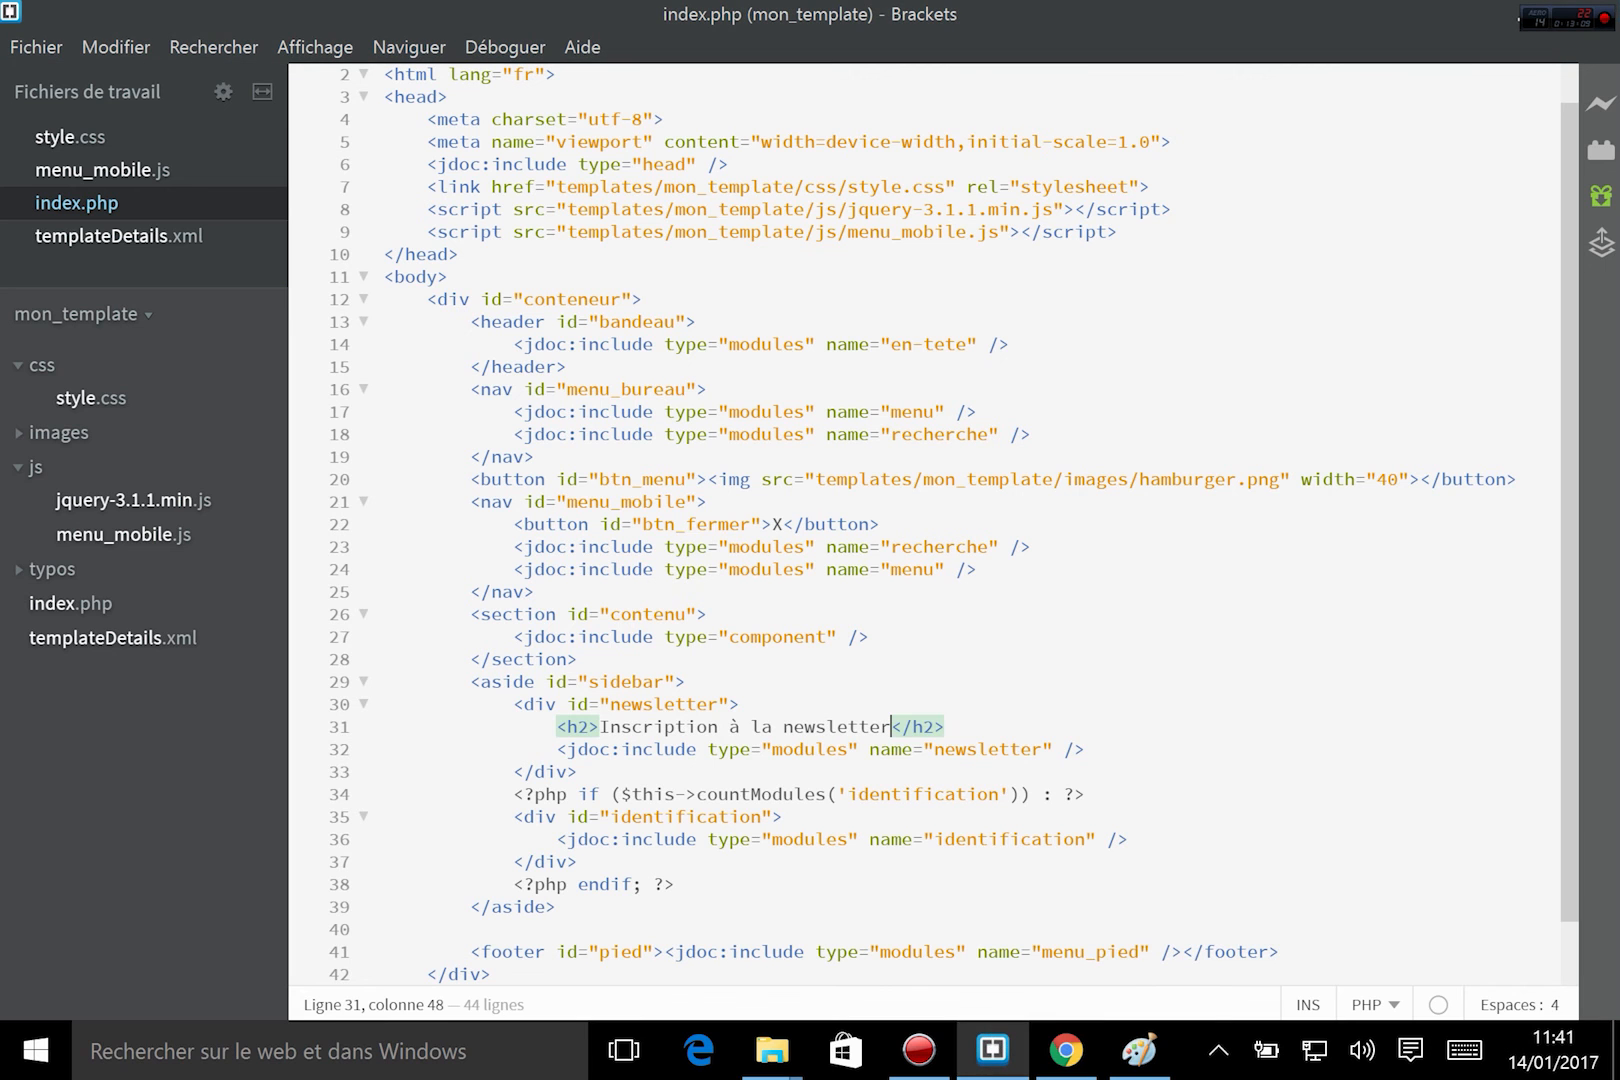
pyautogui.click(816, 795)
pyautogui.moveTo(578, 749); pyautogui.dragTo(1063, 749)
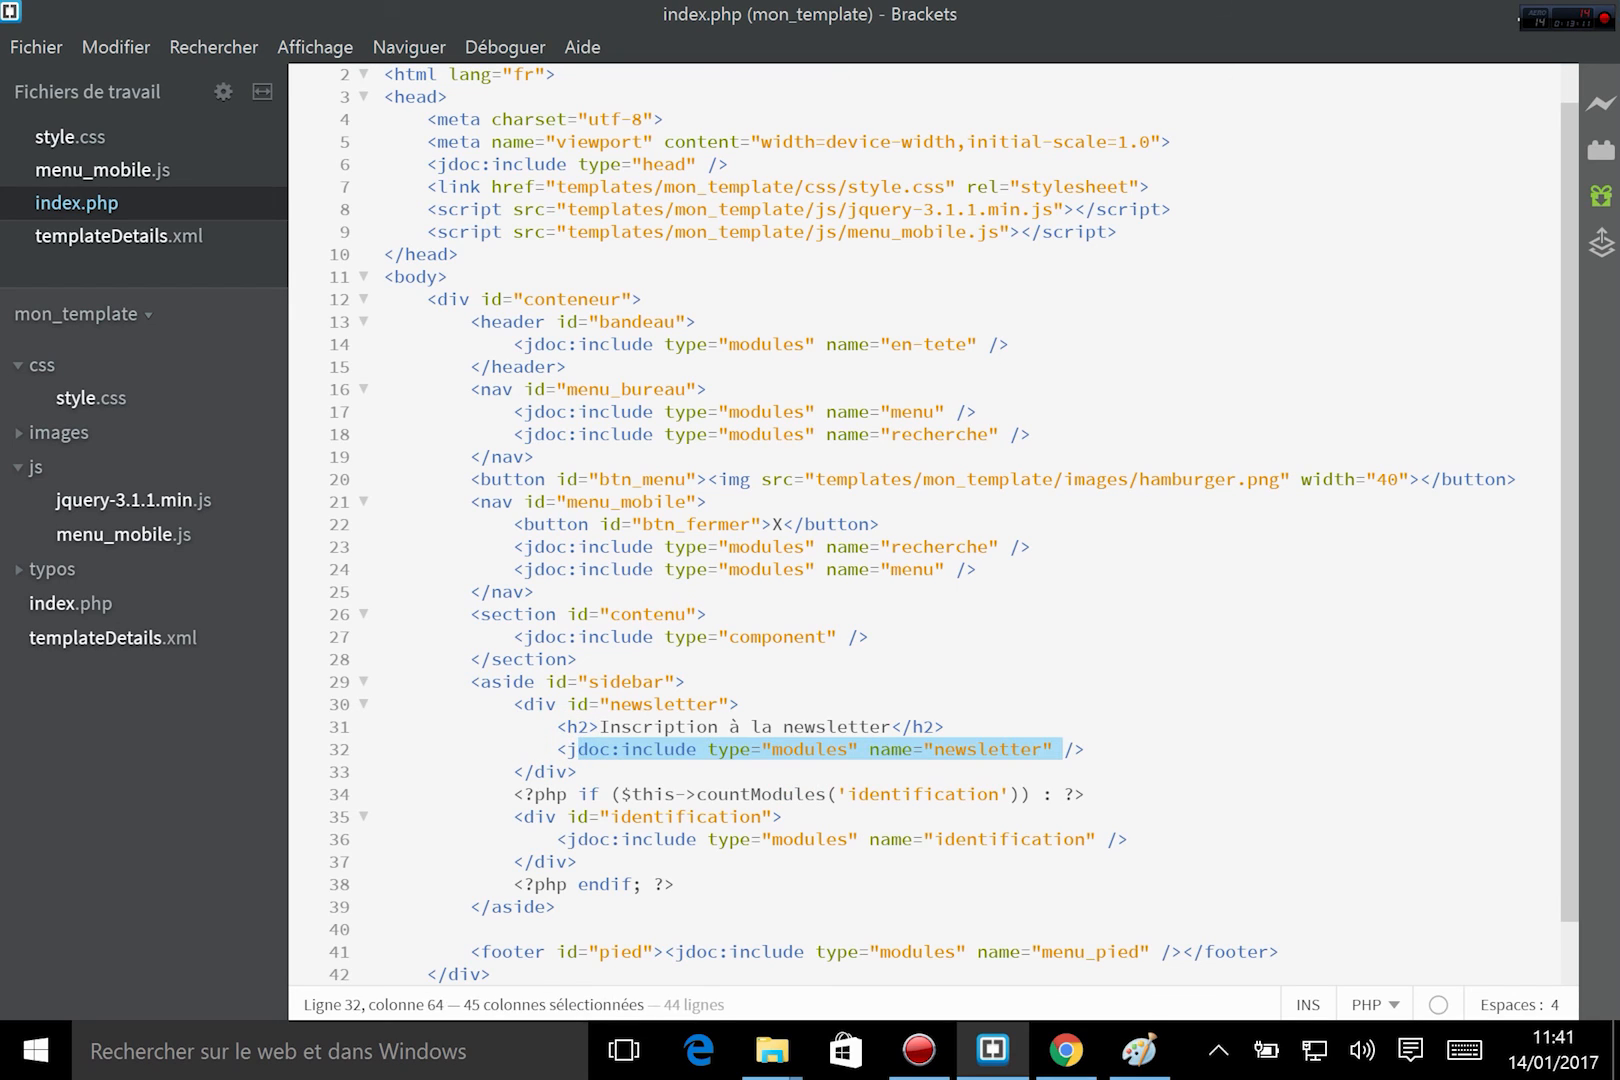
pyautogui.click(997, 748)
pyautogui.doubleClick(994, 749)
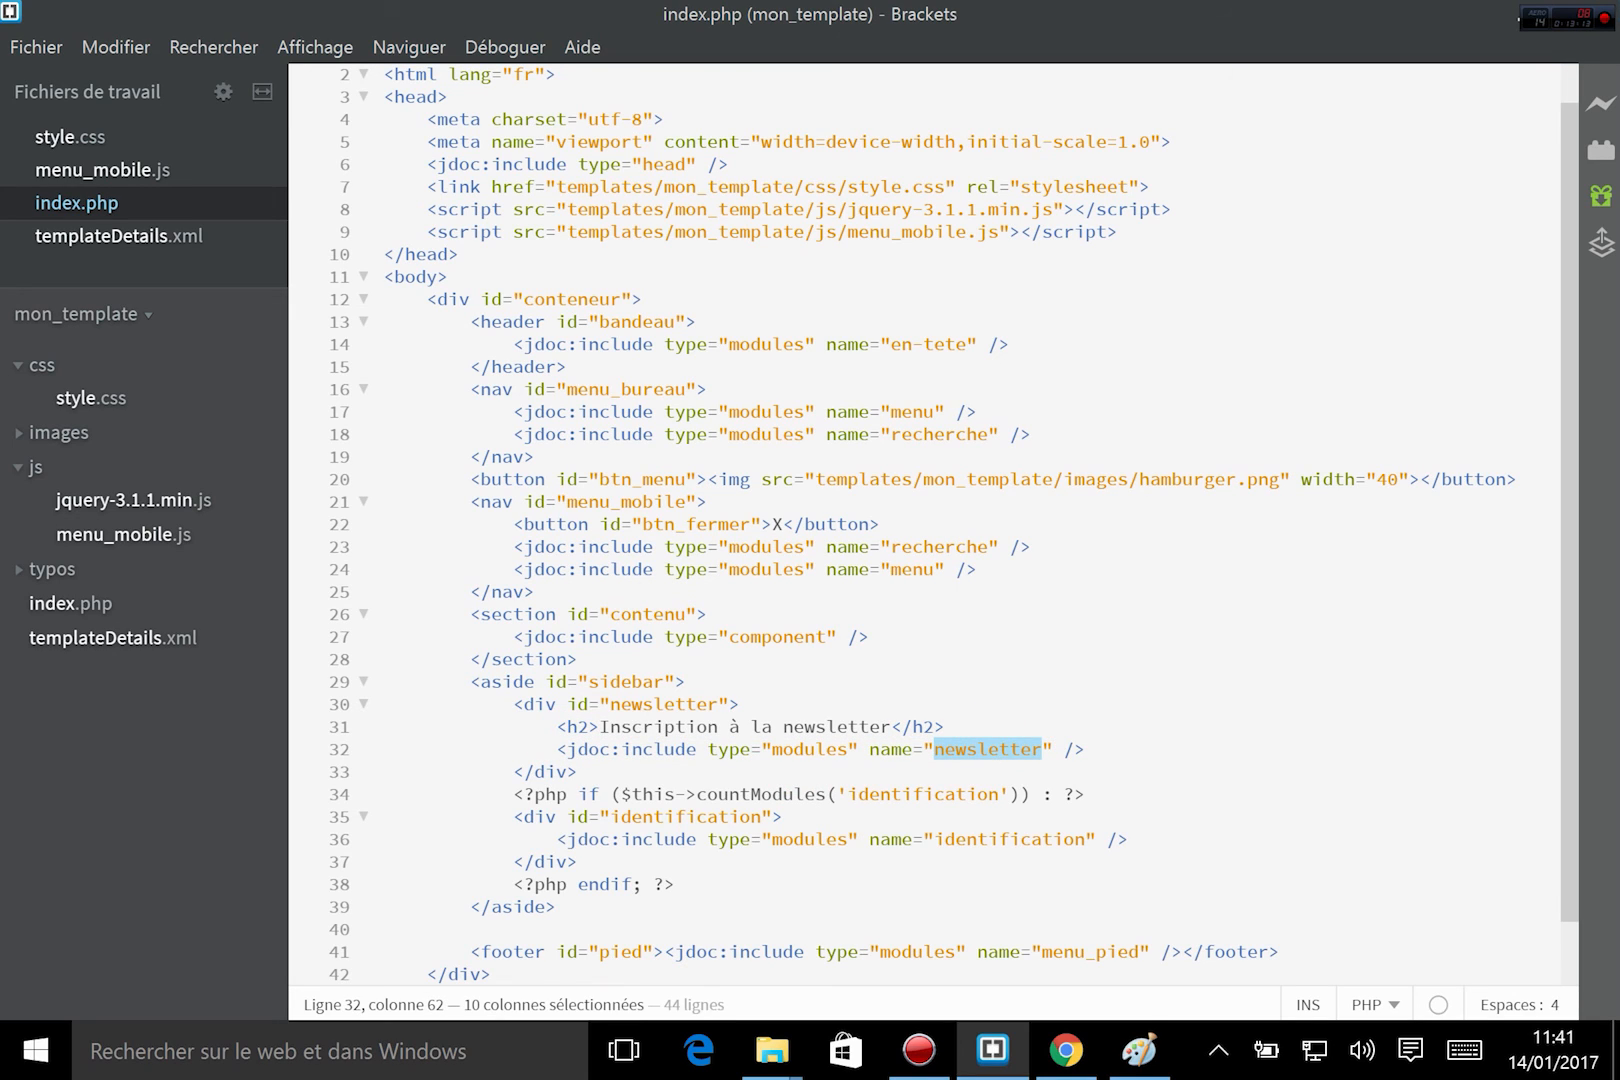
pyautogui.click(114, 640)
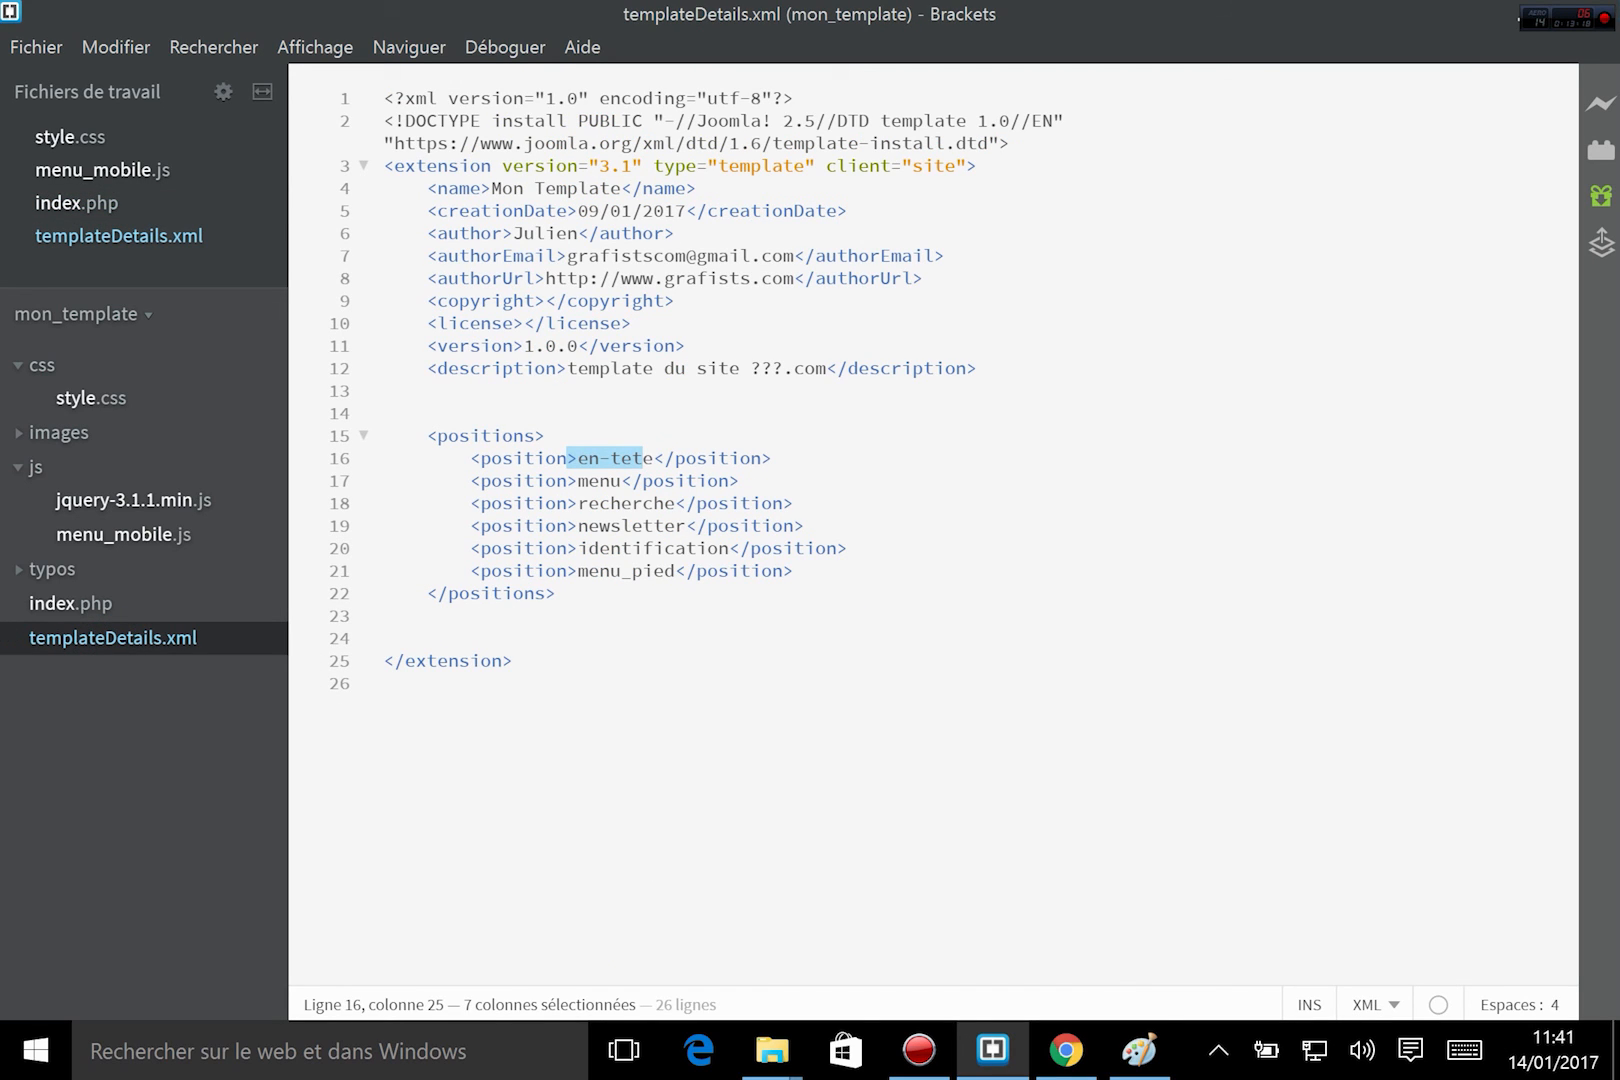
pyautogui.click(823, 695)
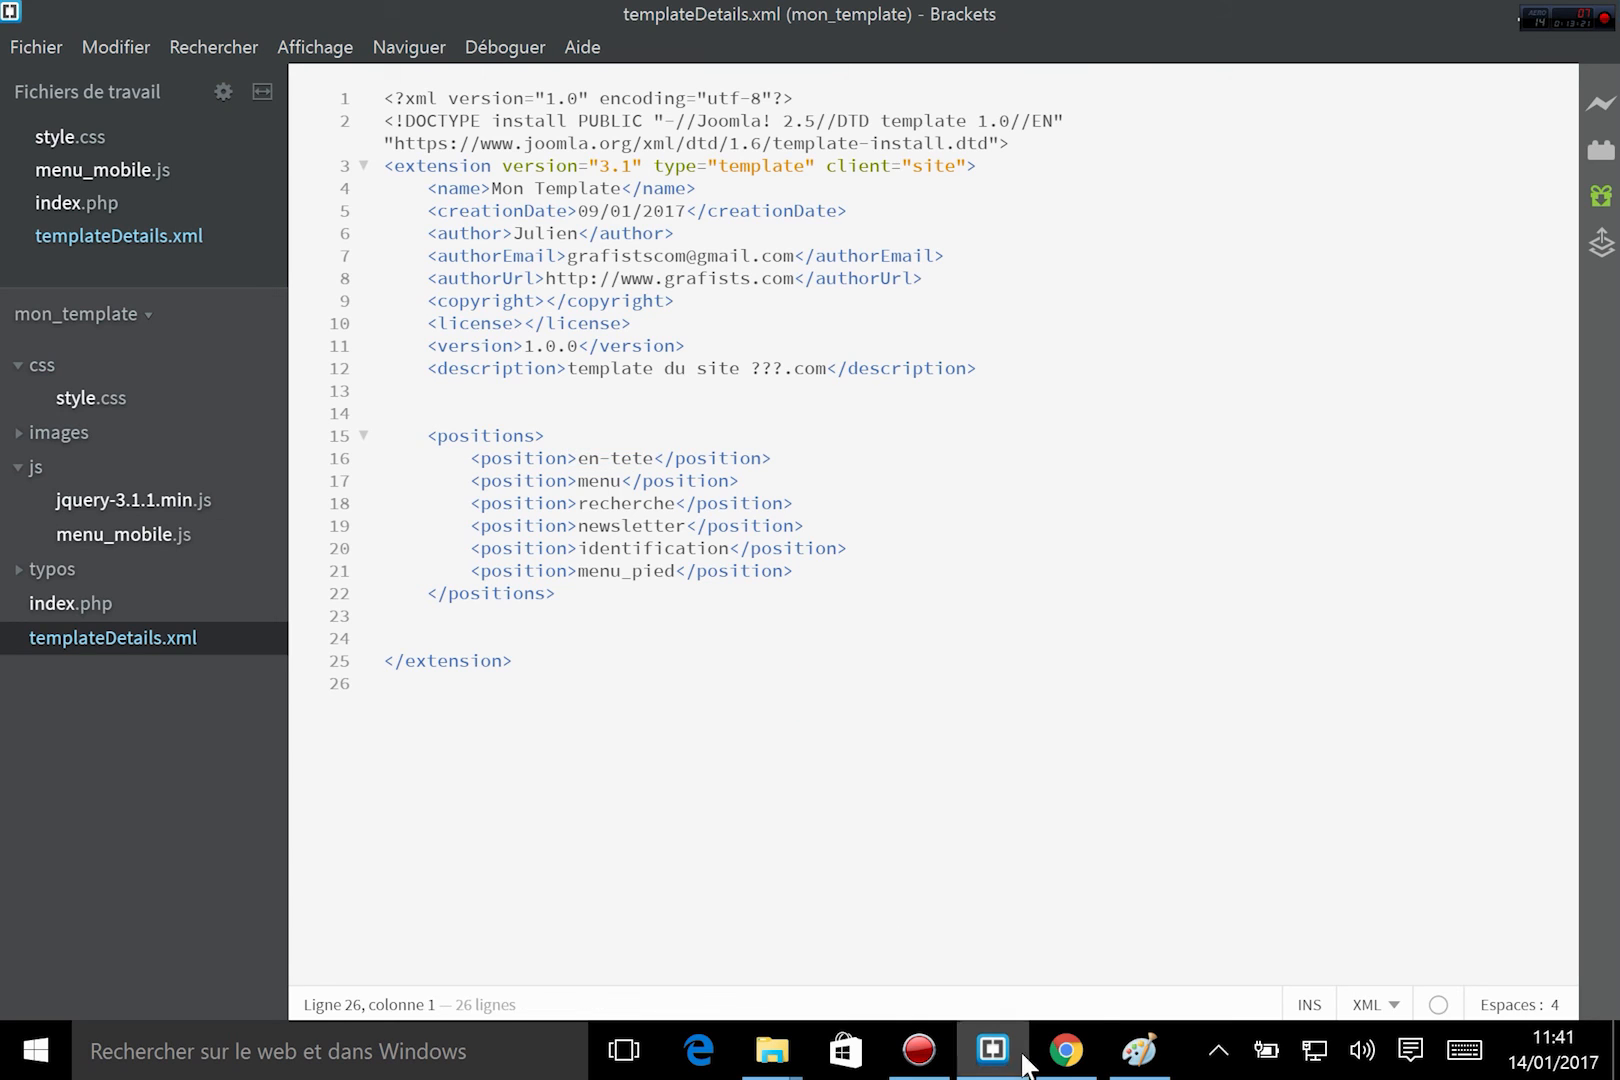
# Switch to Chrome, look over the site's home page down to the footer and open the Forum page.
pyautogui.click(1066, 1050)
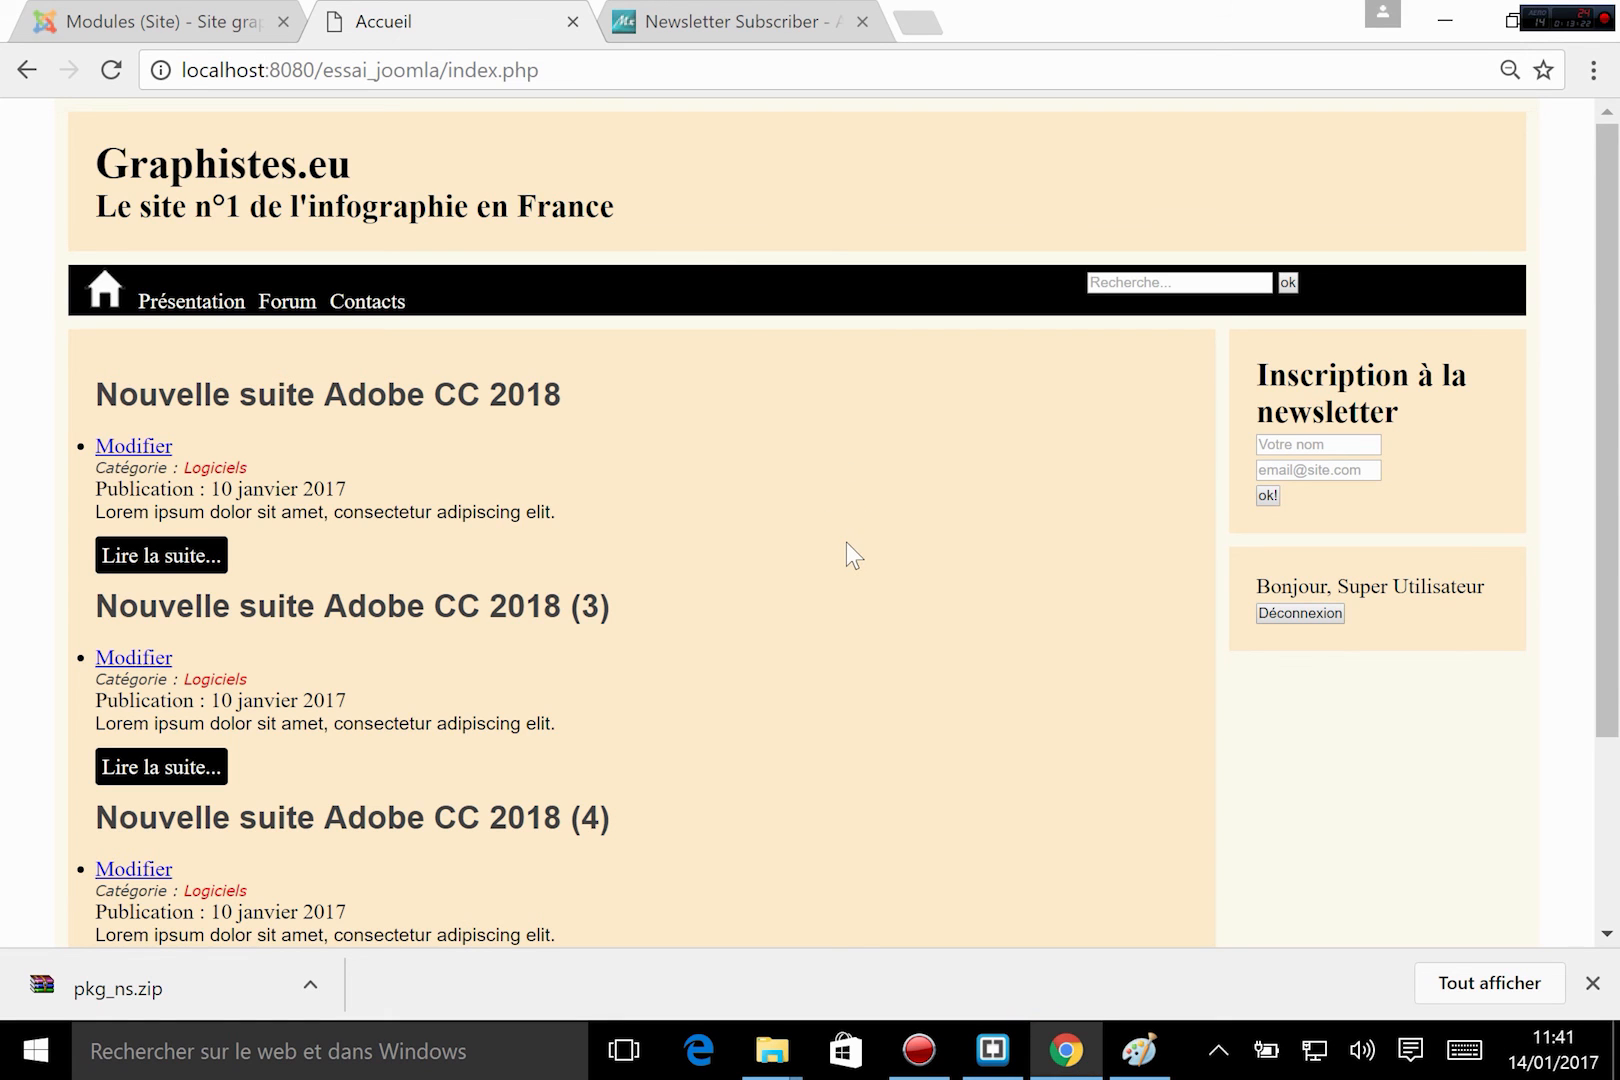
pyautogui.scroll(-3, 585, 462)
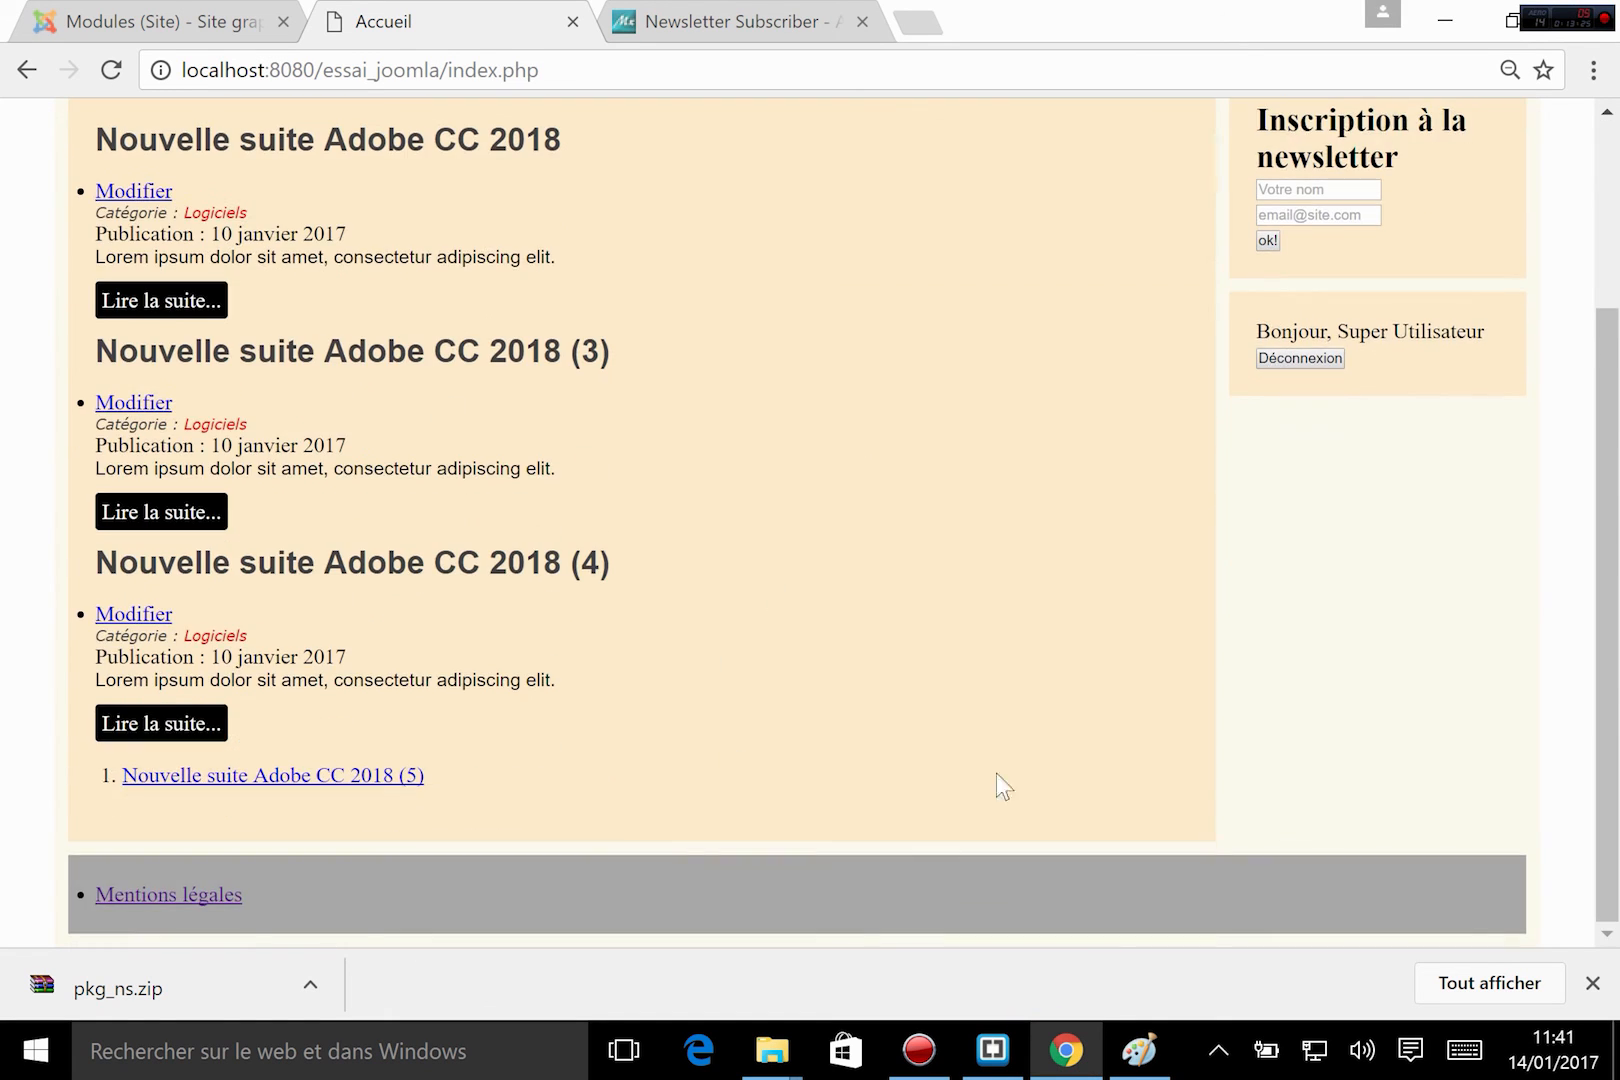
pyautogui.scroll(3, 1001, 787)
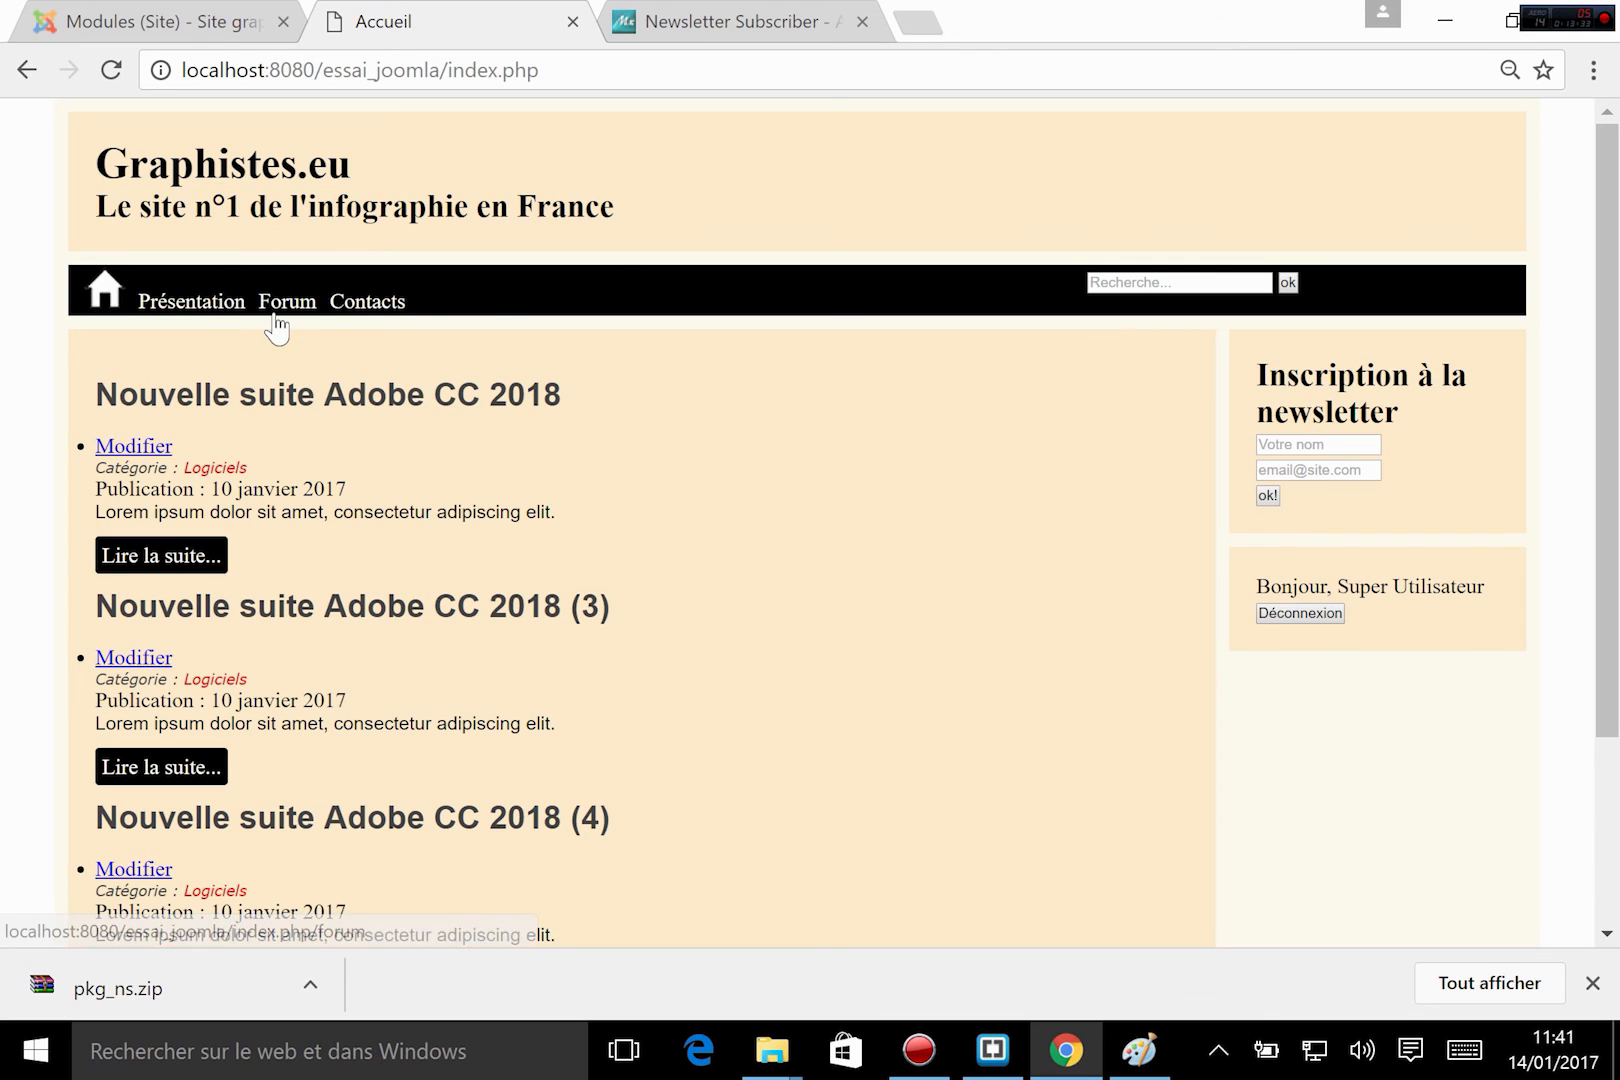
pyautogui.click(314, 302)
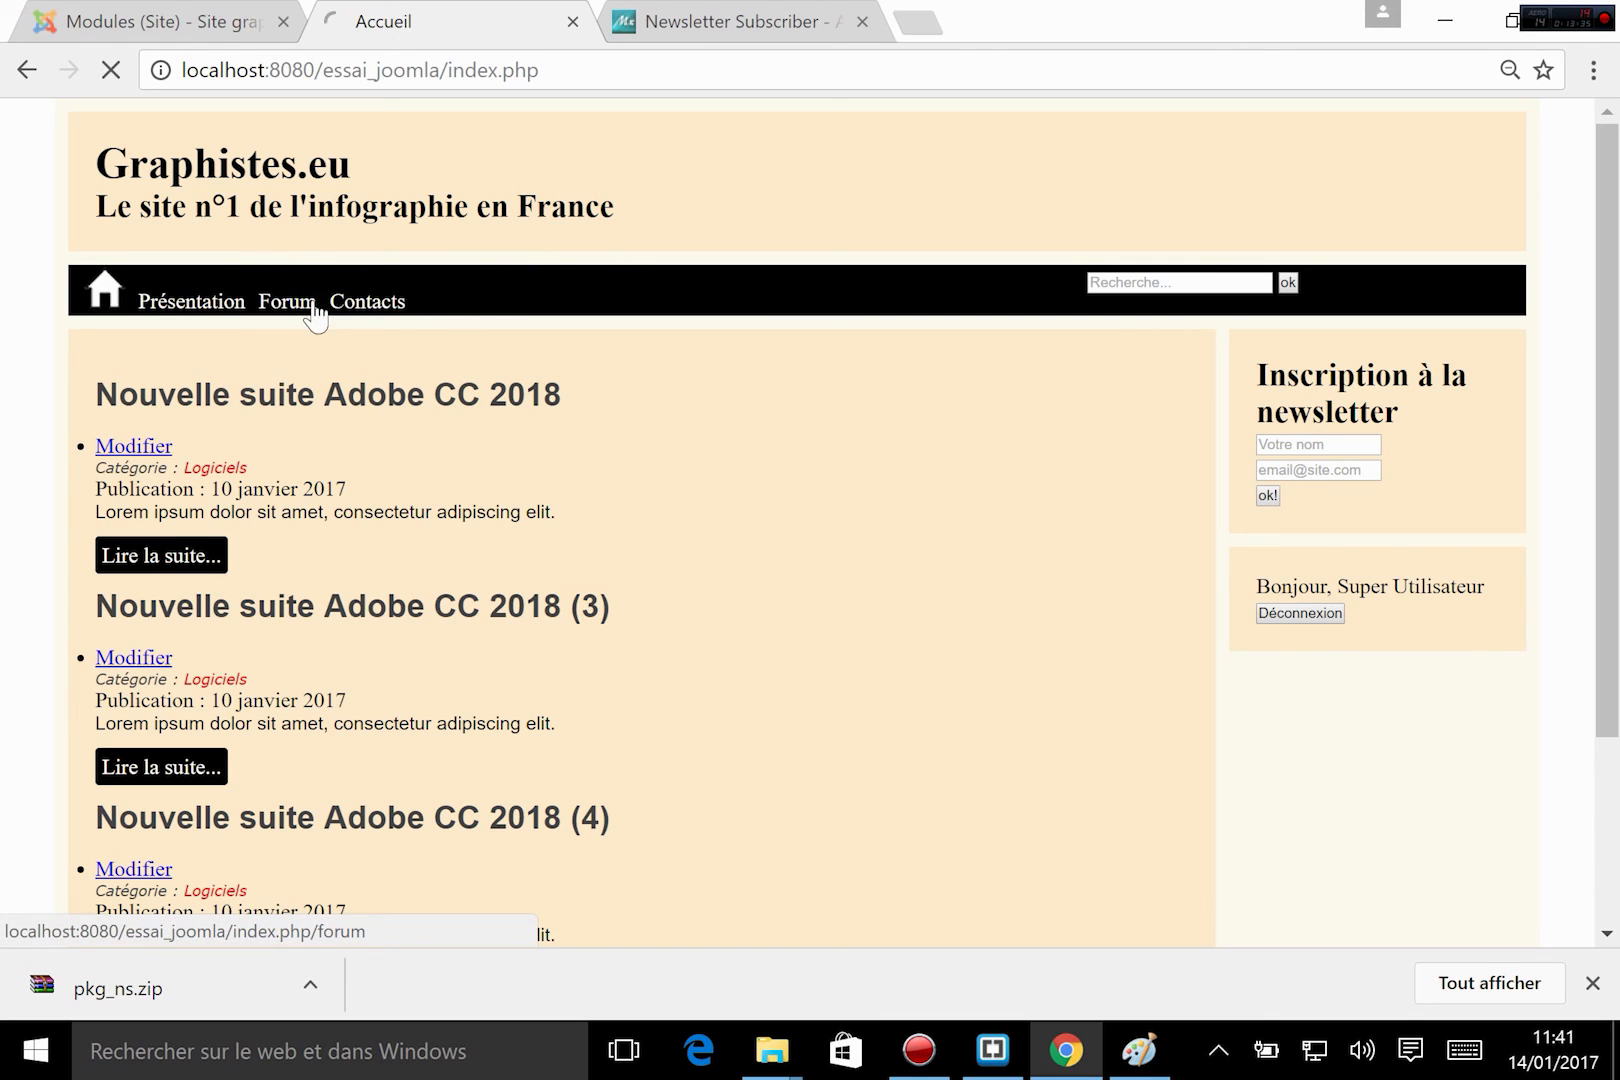